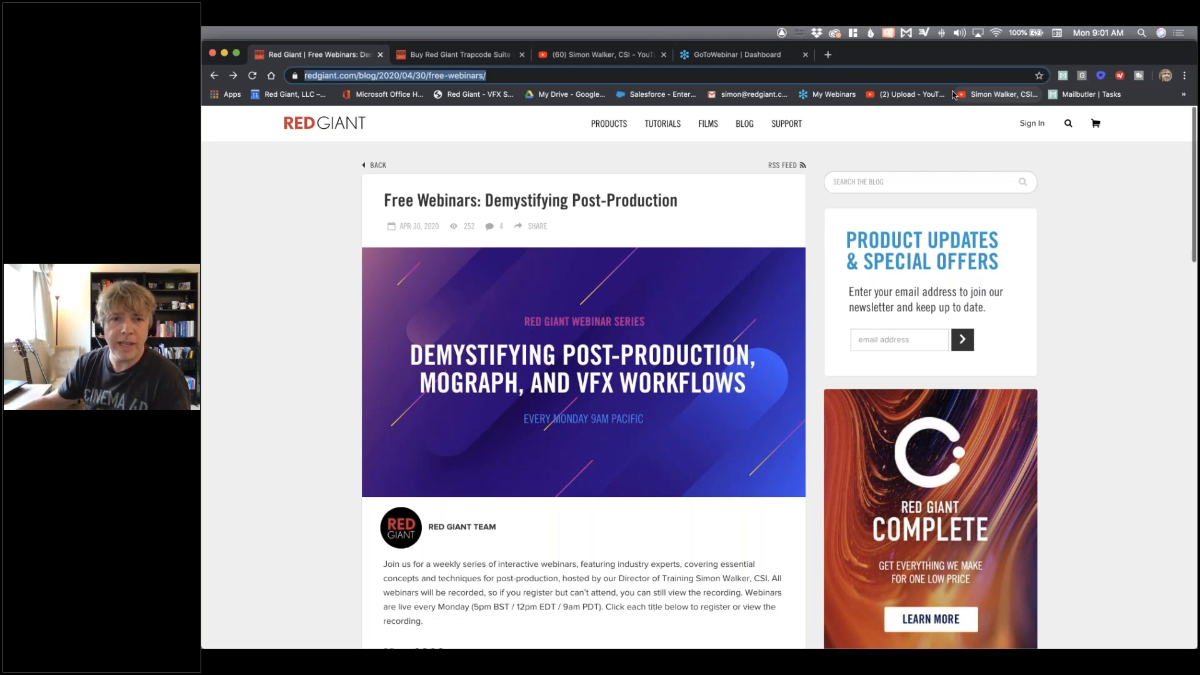
Review the Free Webinars page, including its web address and the monthly session schedule from May 2020 onward.
scroll(320, 256, "down", 1)
scroll(319, 256, "down", 3)
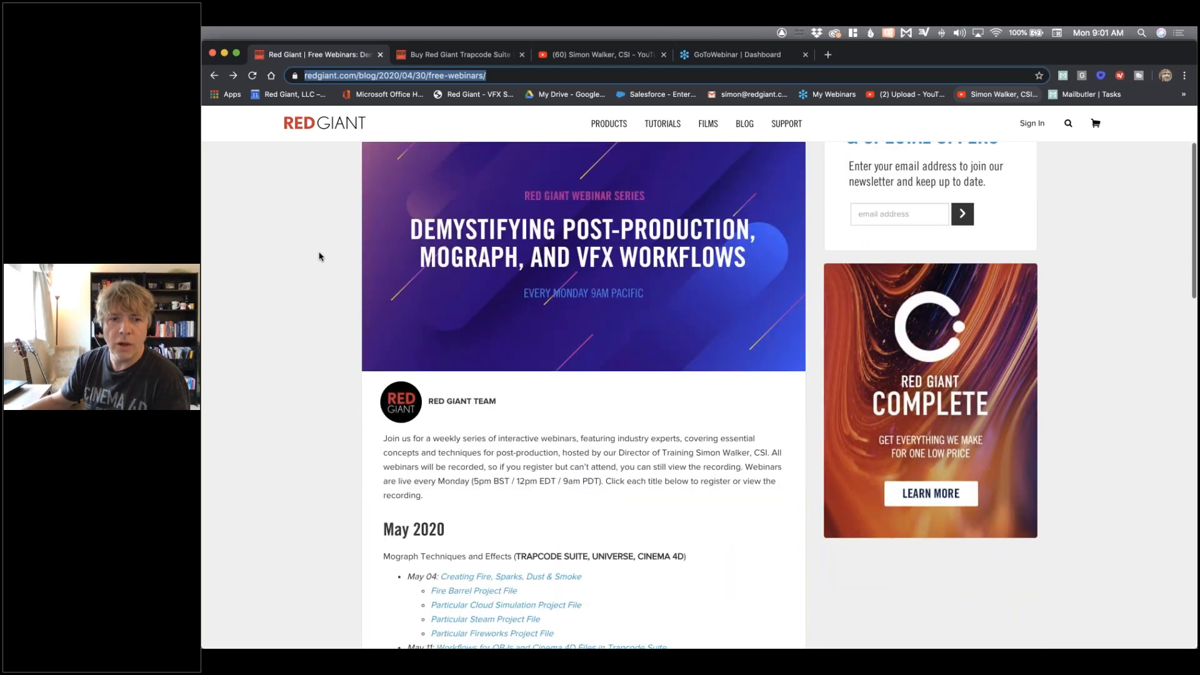
scroll(319, 256, "down", 1)
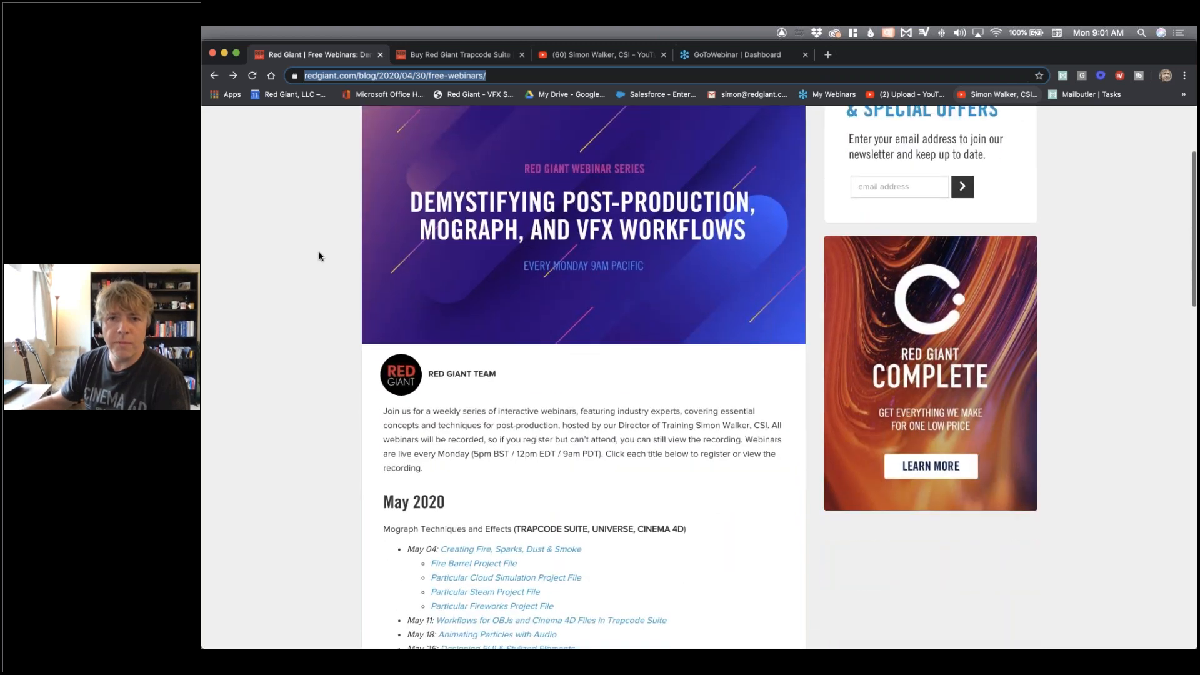
scroll(319, 256, "up", 4)
left_click(525, 77)
left_click_drag(561, 78, 264, 75)
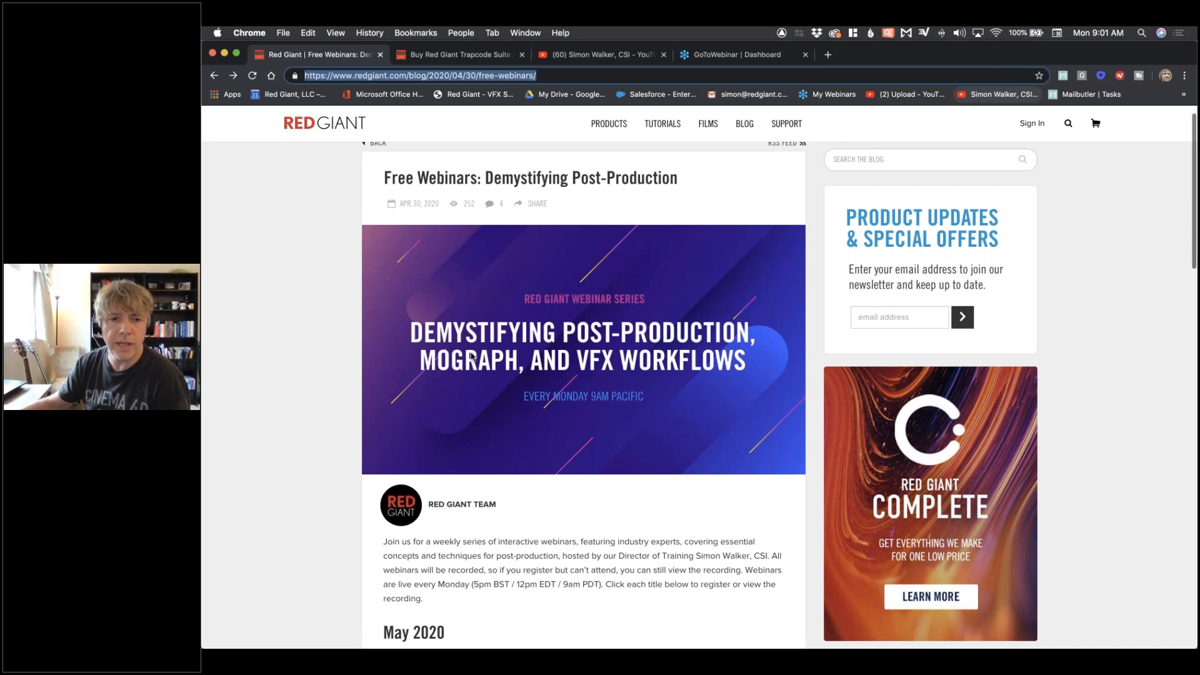
scroll(471, 353, "down", 6)
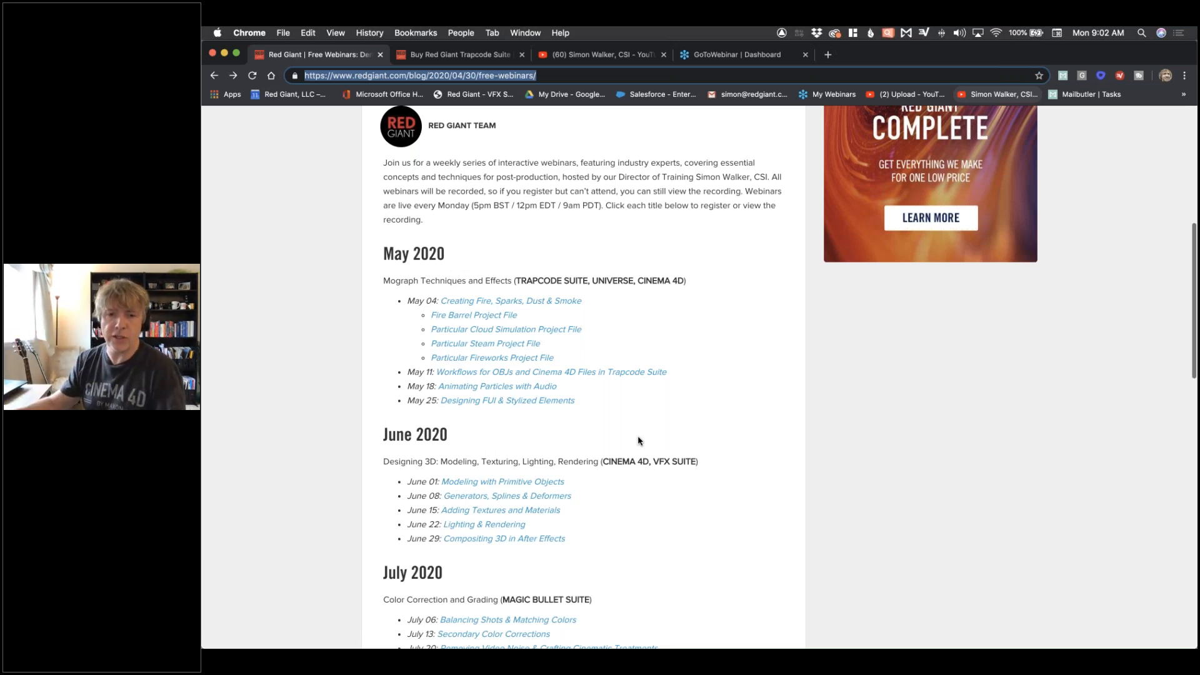
Switch to After Effects and move the playhead of the 01 Start composition to 0:00:02:19.
key("super+Tab")
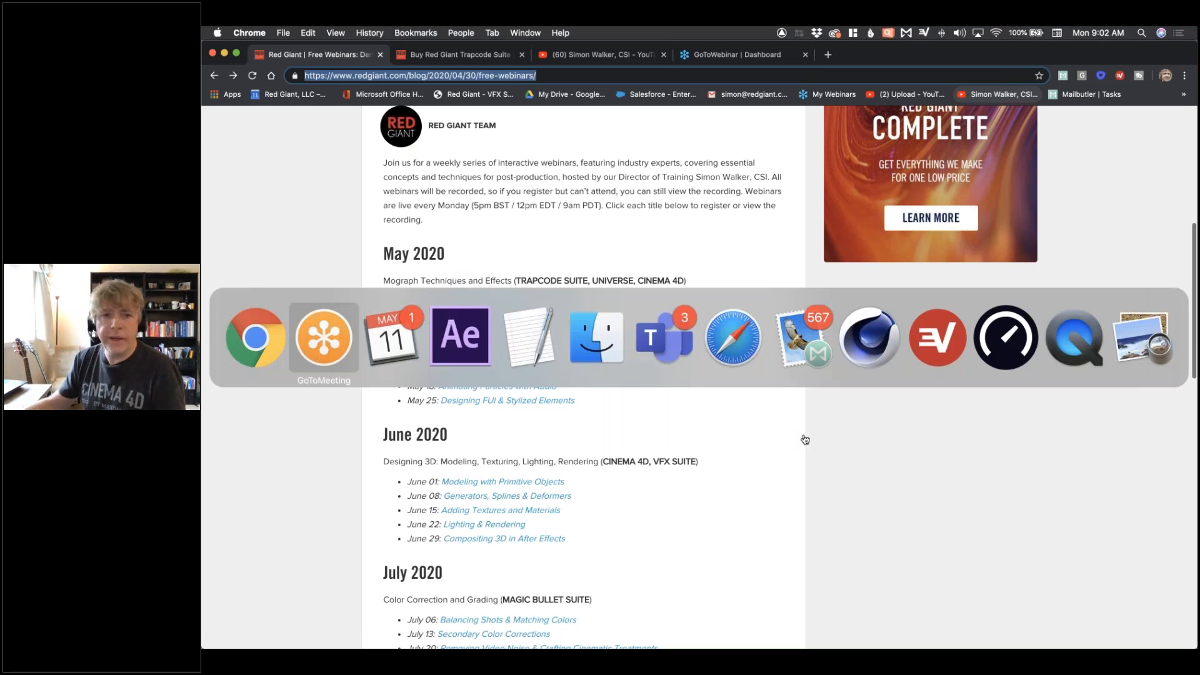
key("super+Tab")
key("super+Tab")
key("super+Tab")
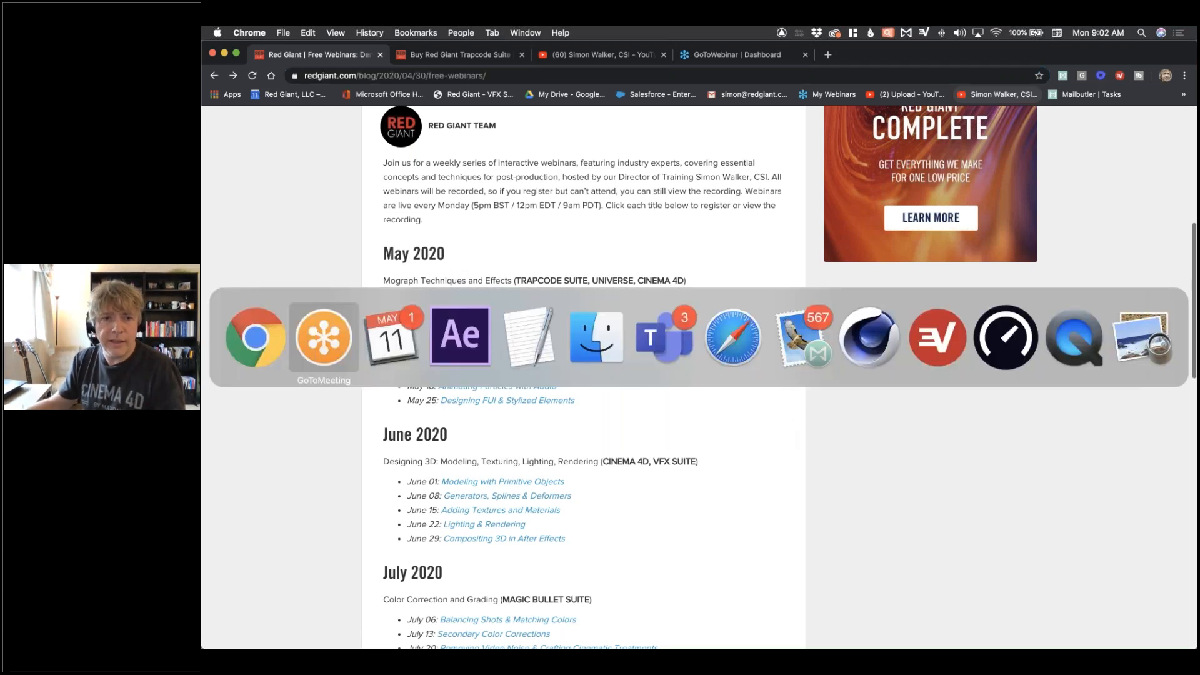
key("space")
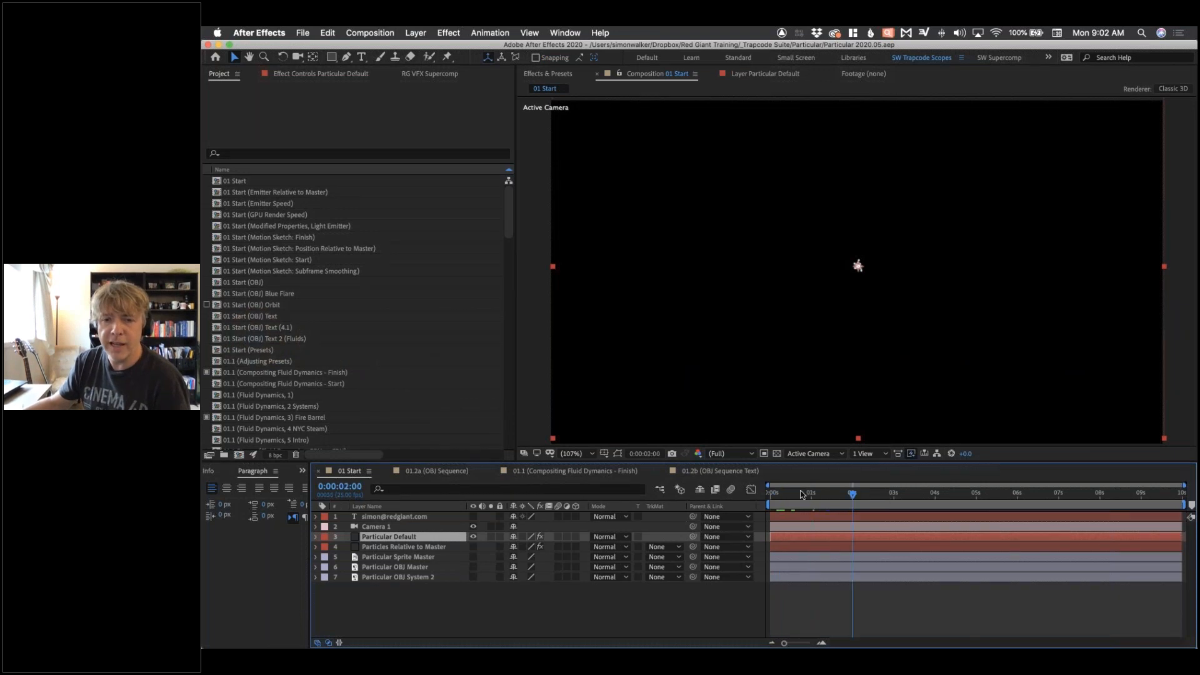
left_click_drag(885, 498, 885, 497)
left_click(439, 592)
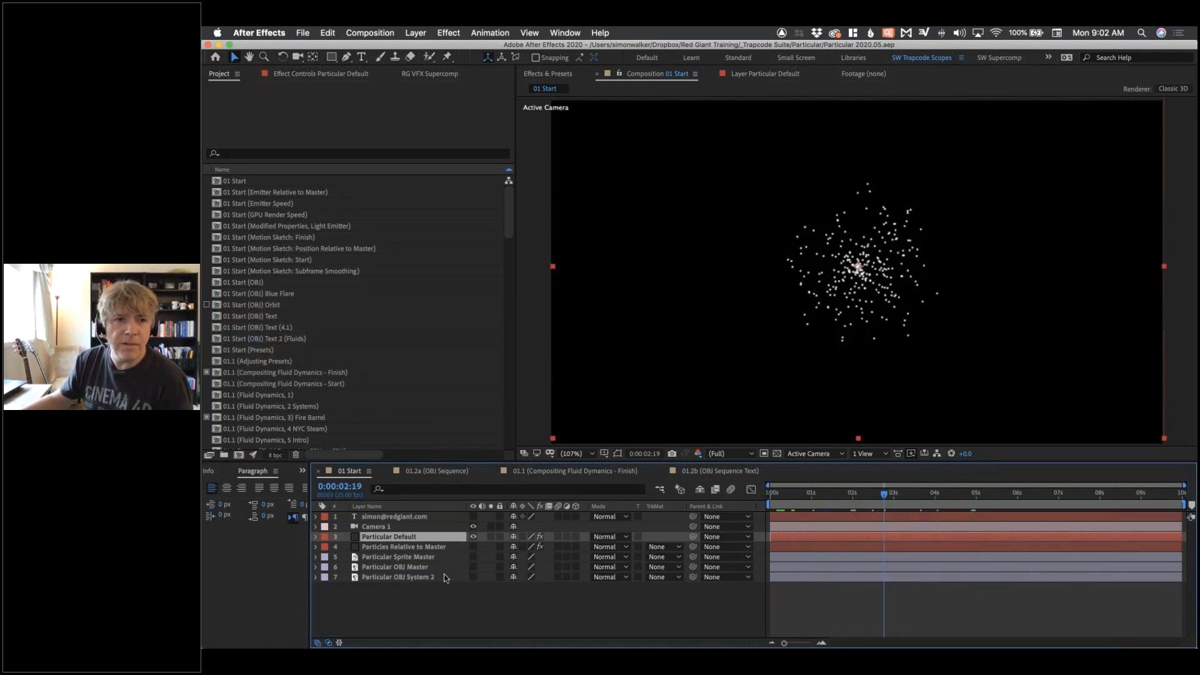
Show the Particular Default layer's effect controls and set the master emitter type to OBJ Model.
left_click(219, 182)
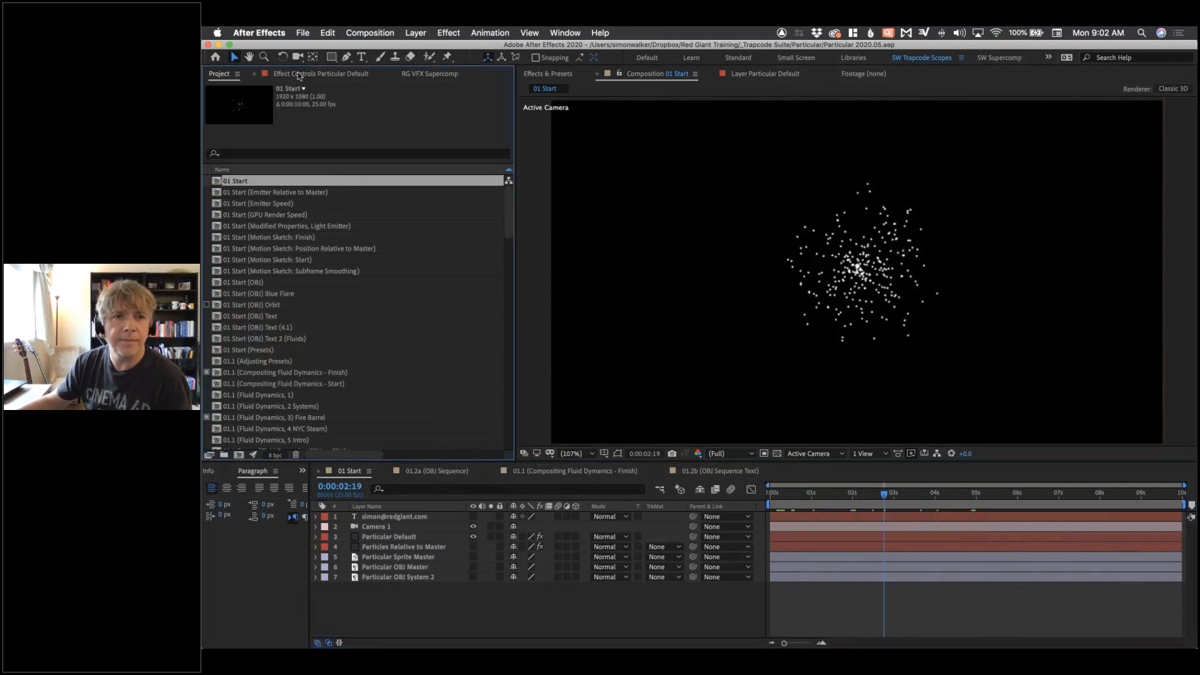
left_click(315, 74)
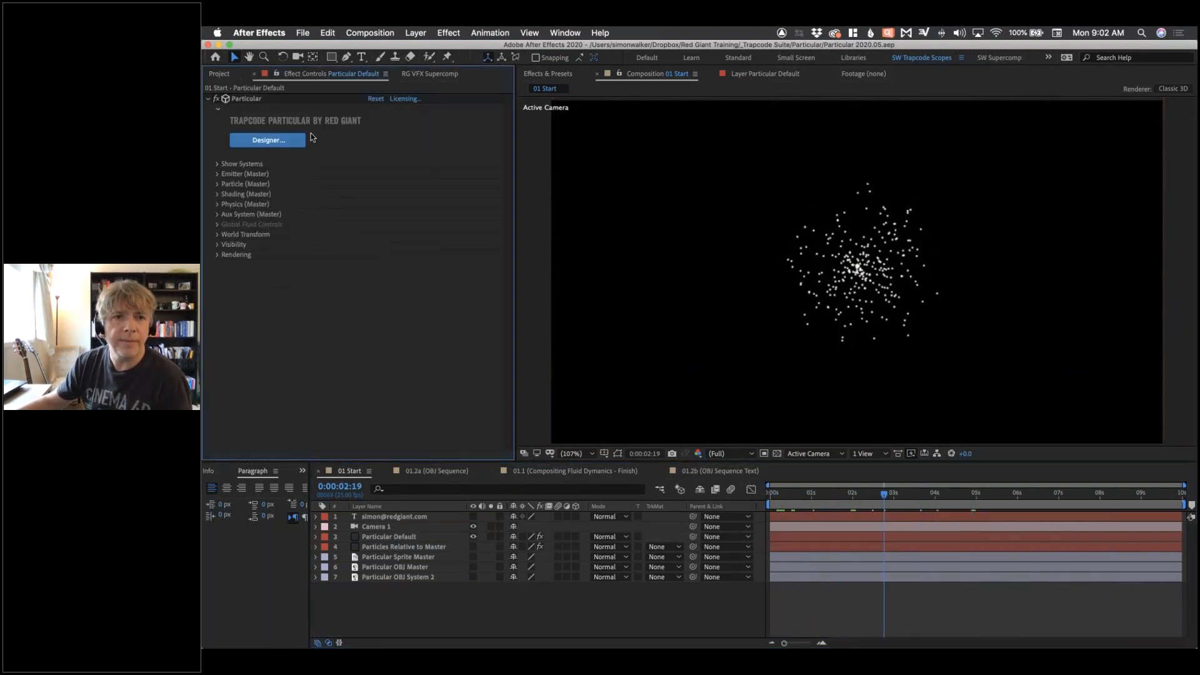
left_click(217, 173)
left_click(403, 205)
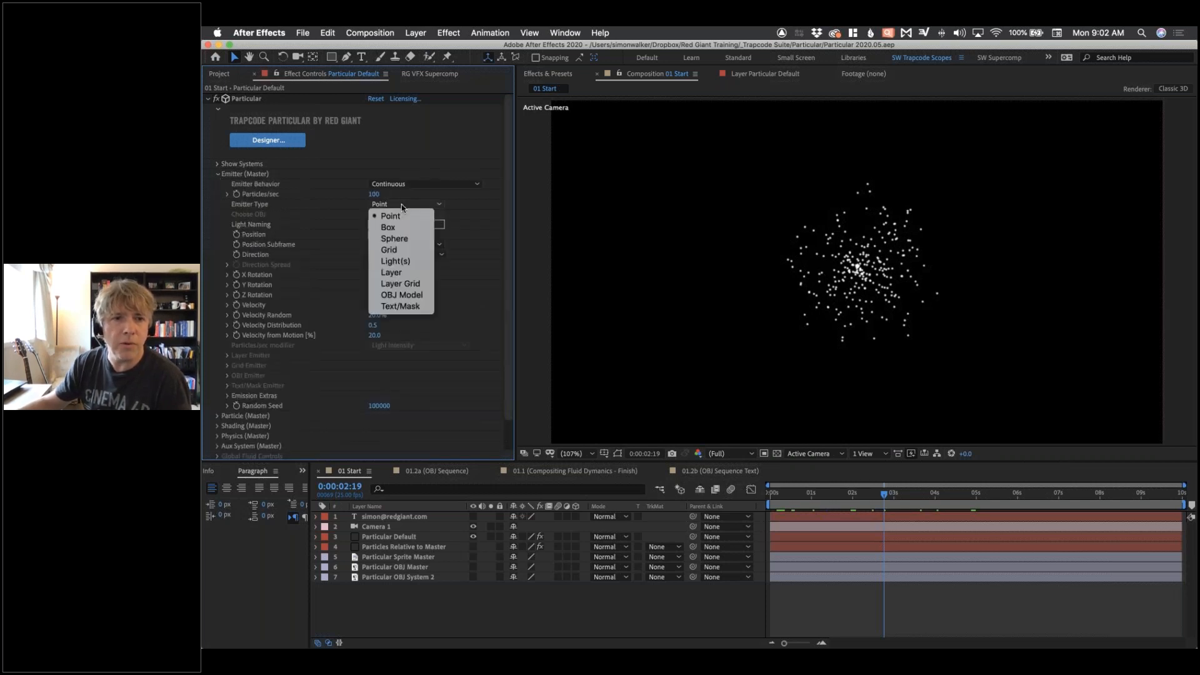
left_click(424, 294)
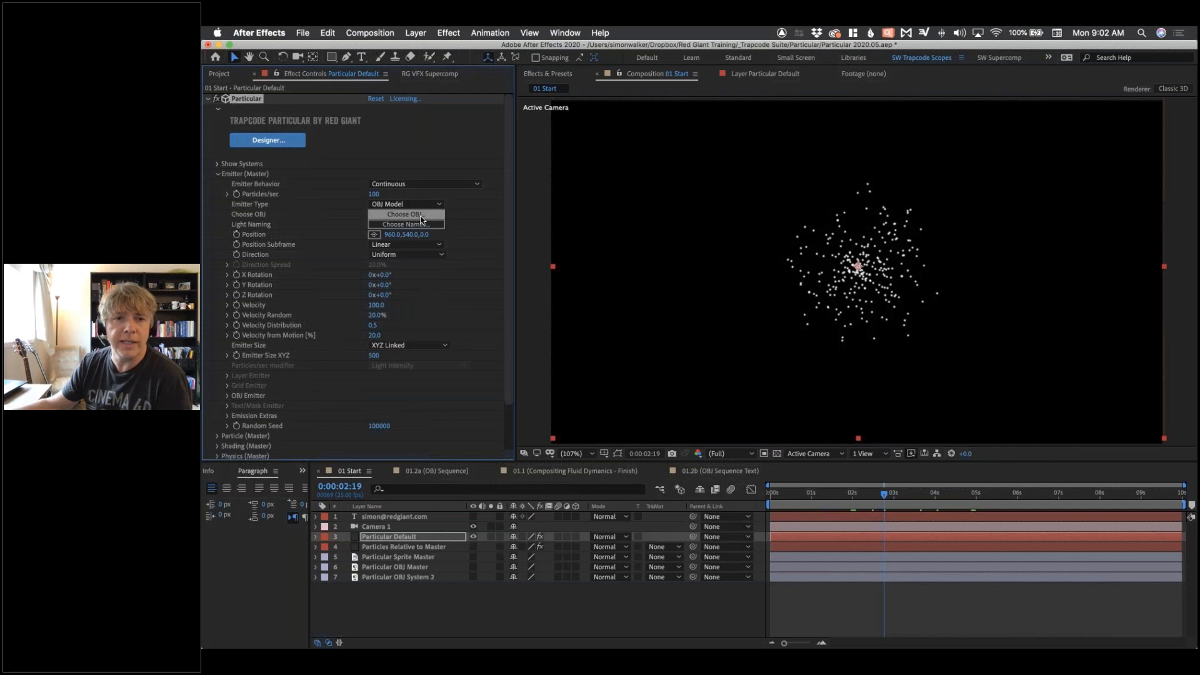
Browse the OBJ library's Geometry, PixelLab Objects and Custom categories, and close it without choosing a model.
left_click(422, 216)
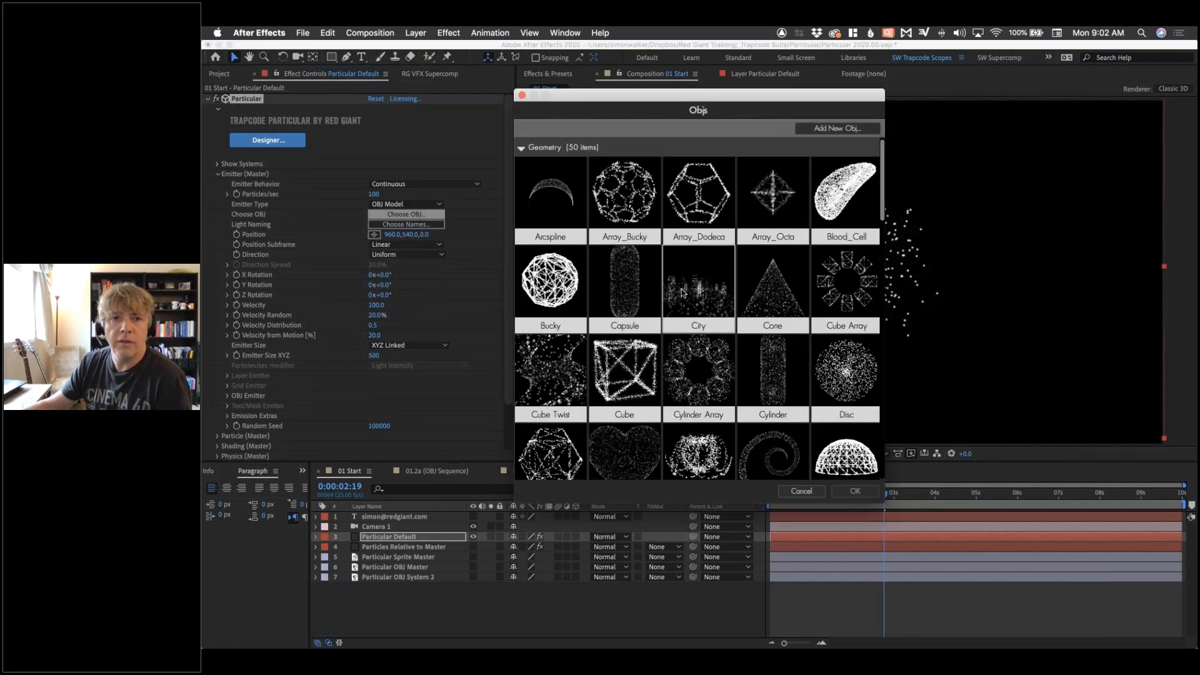
scroll(683, 291, "down", 5)
scroll(681, 291, "down", 6)
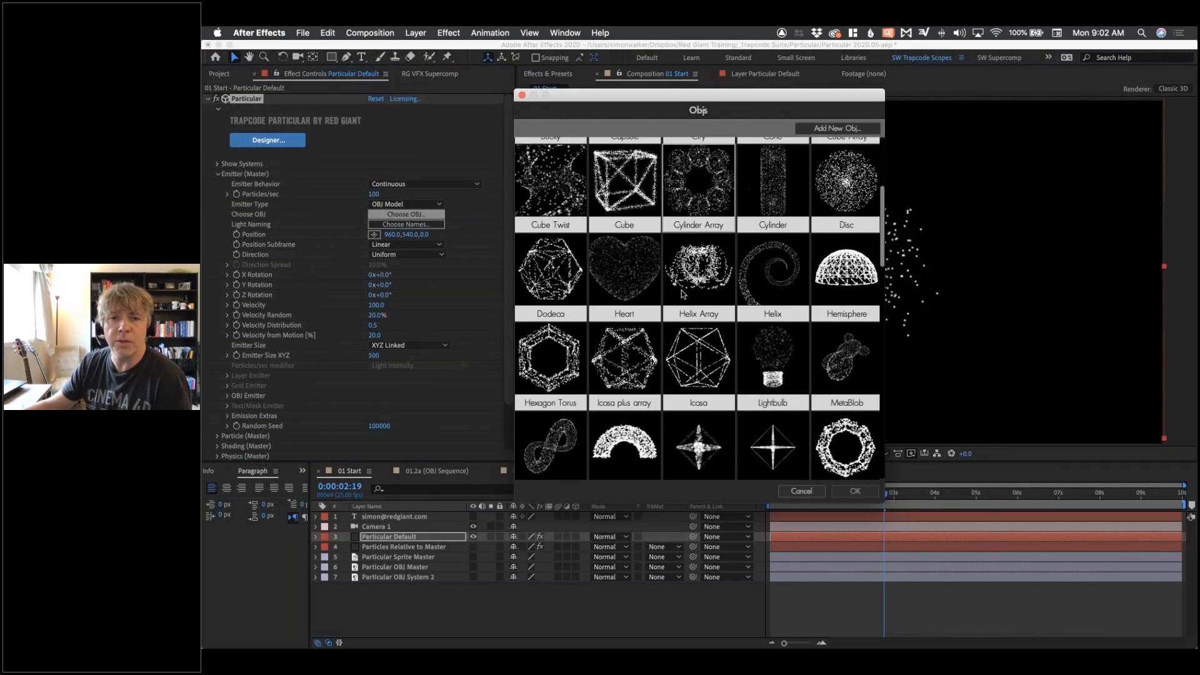
scroll(681, 291, "down", 4)
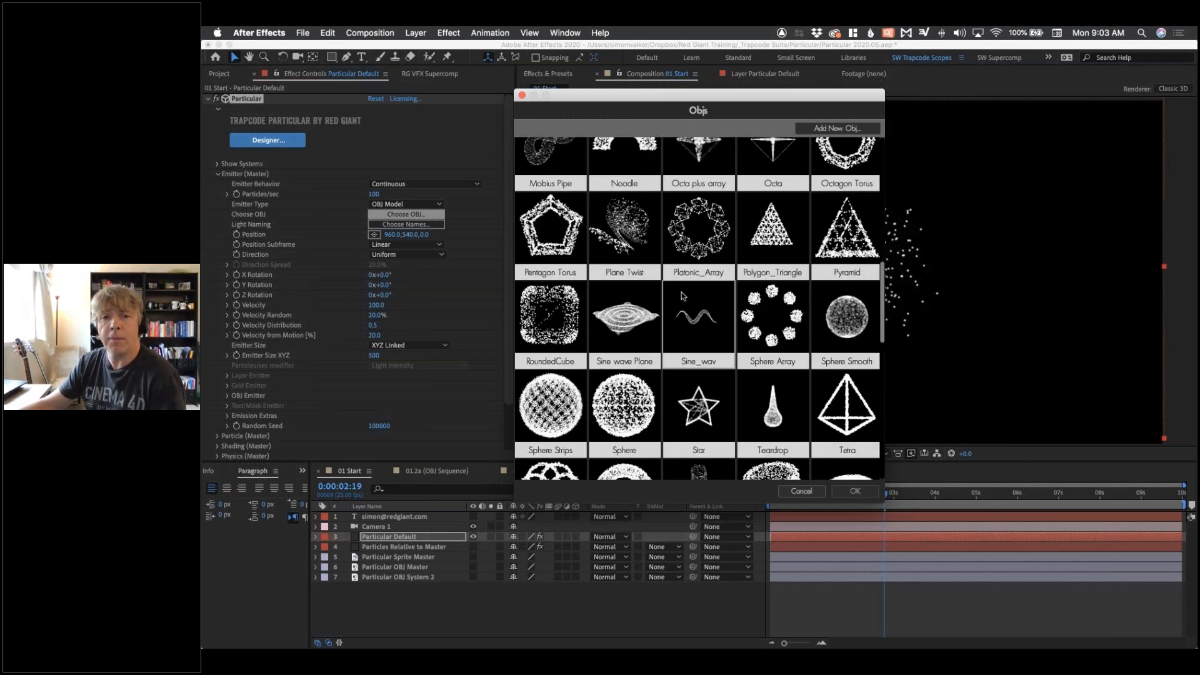
scroll(683, 296, "down", 3)
scroll(683, 296, "down", 10)
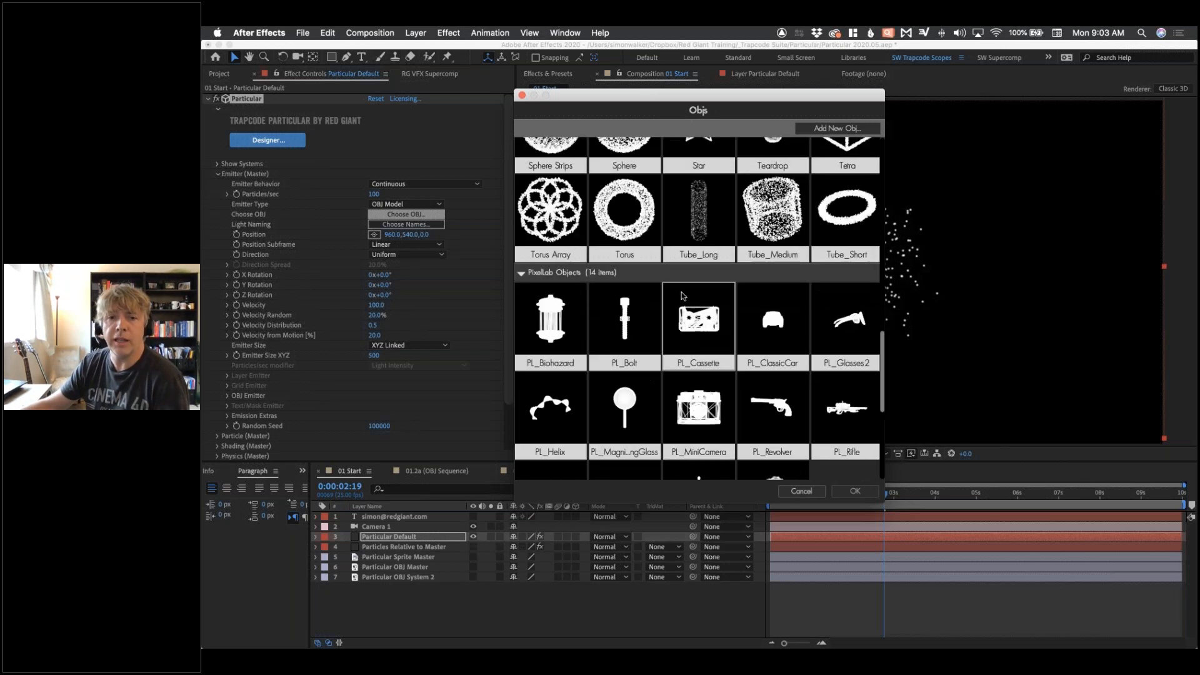
scroll(683, 296, "up", 5)
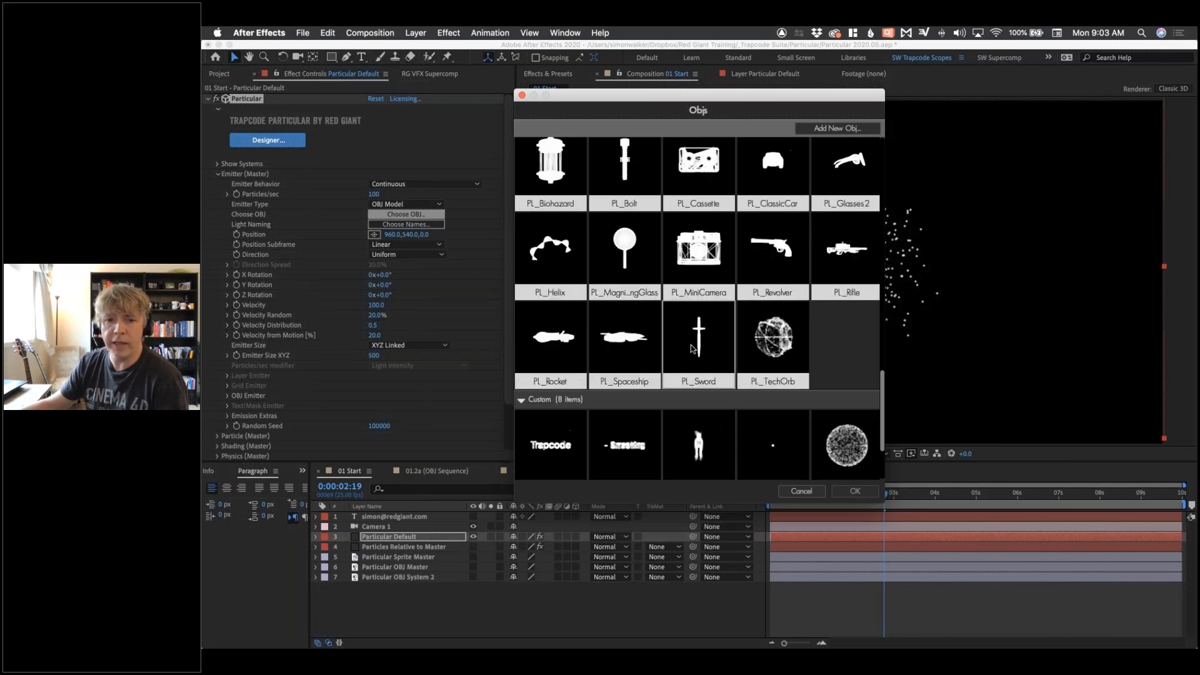
left_click(802, 492)
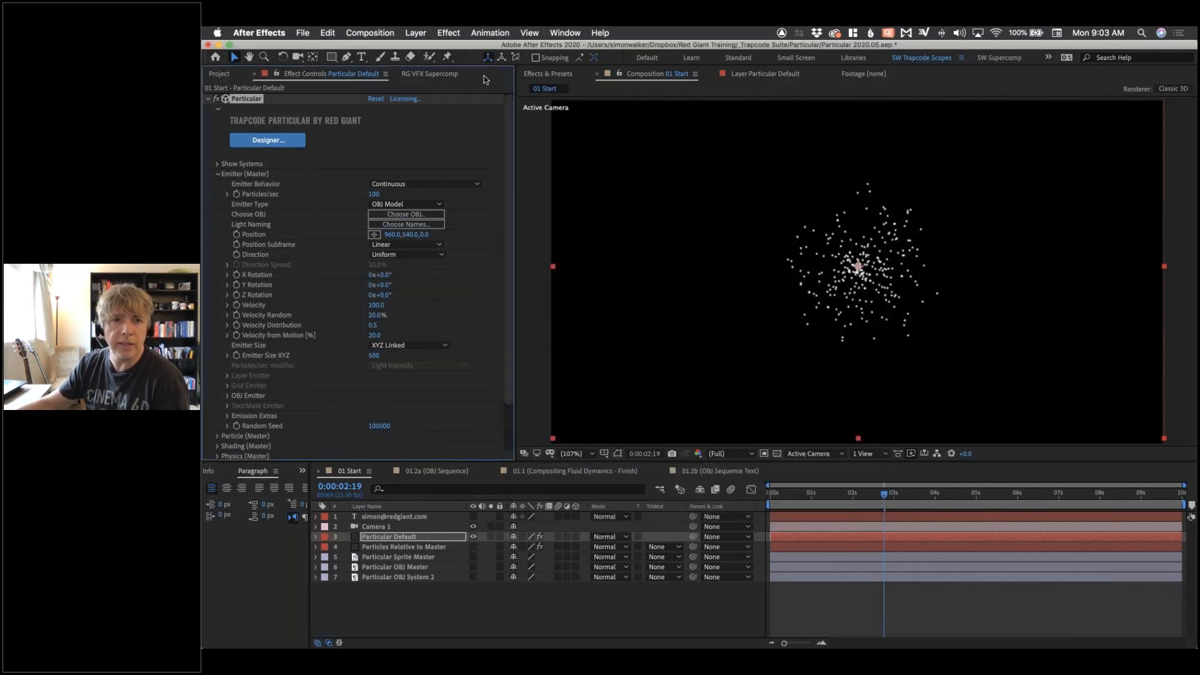
left_click(449, 33)
mouse_move(475, 347)
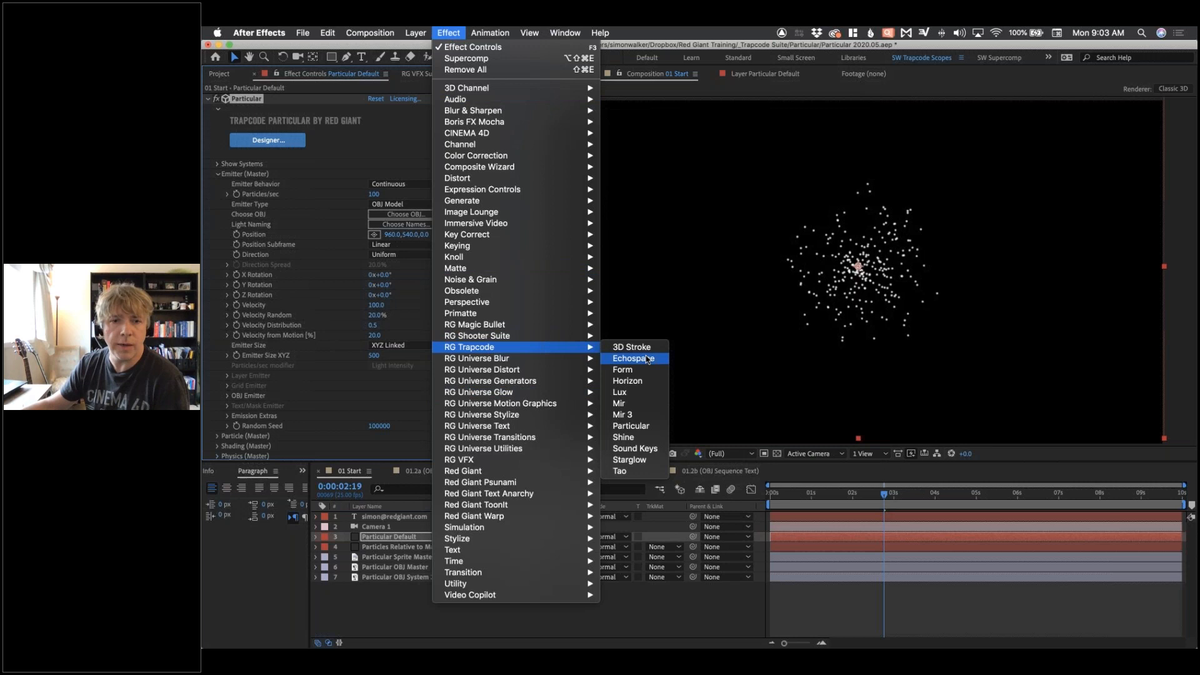
left_click(656, 417)
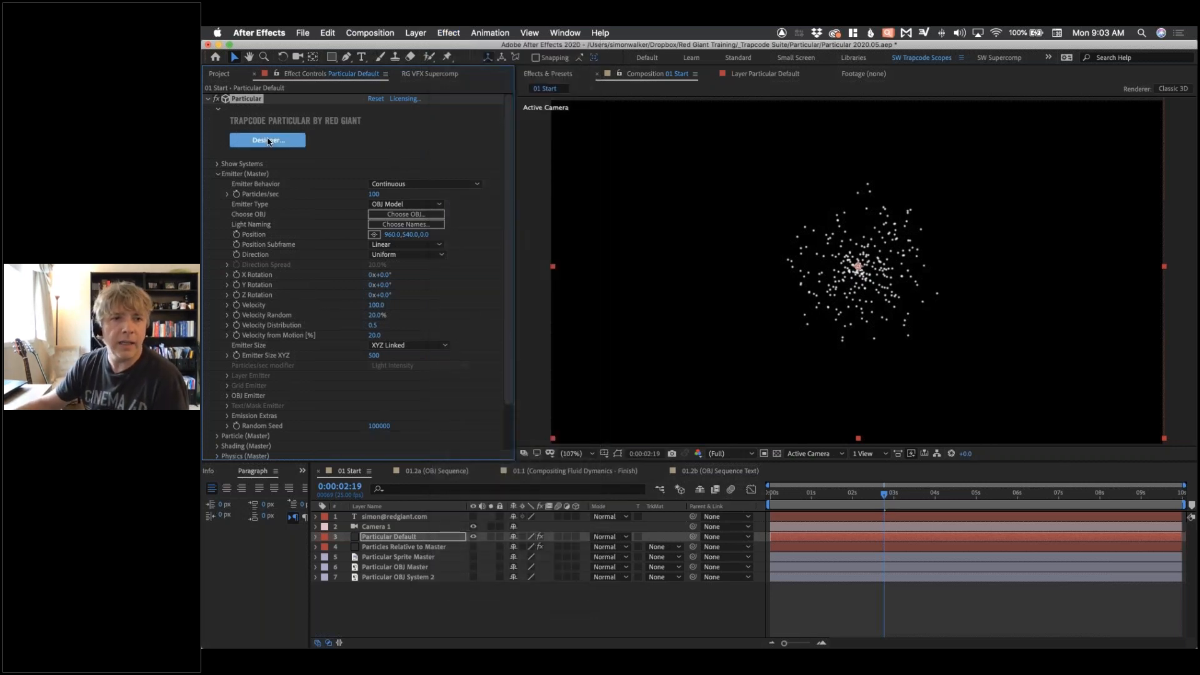
Open the Particular Designer and preview the particle stream by moving the emitter around the viewport.
left_click(268, 140)
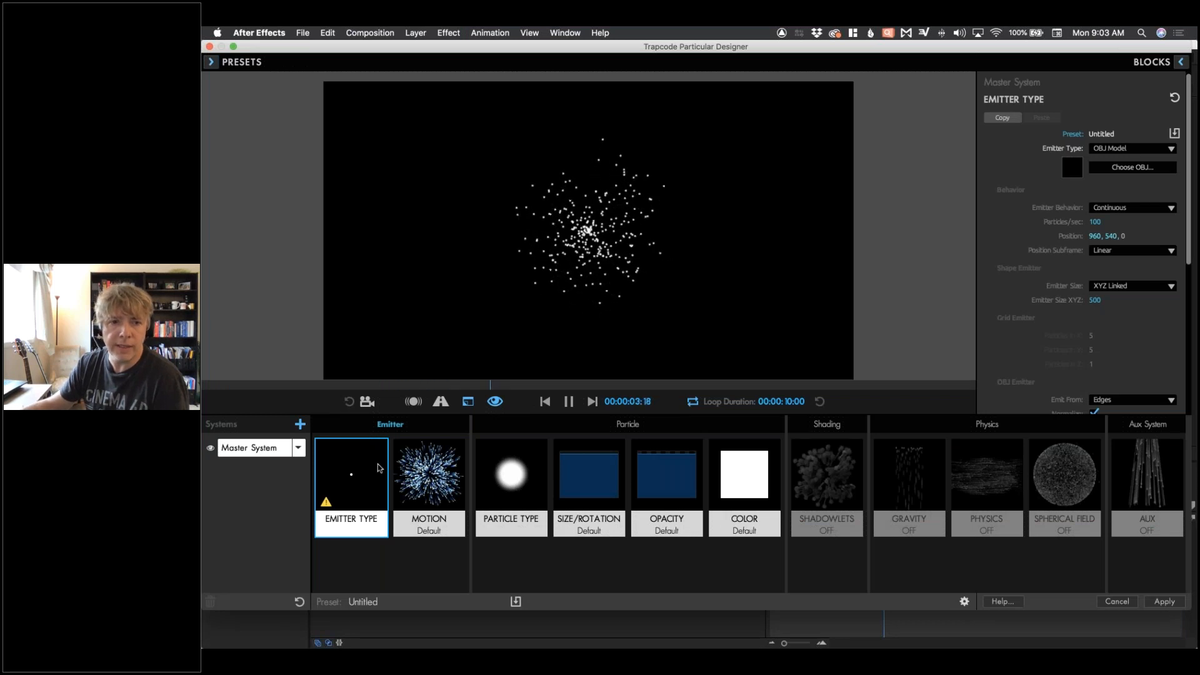
left_click(1132, 167)
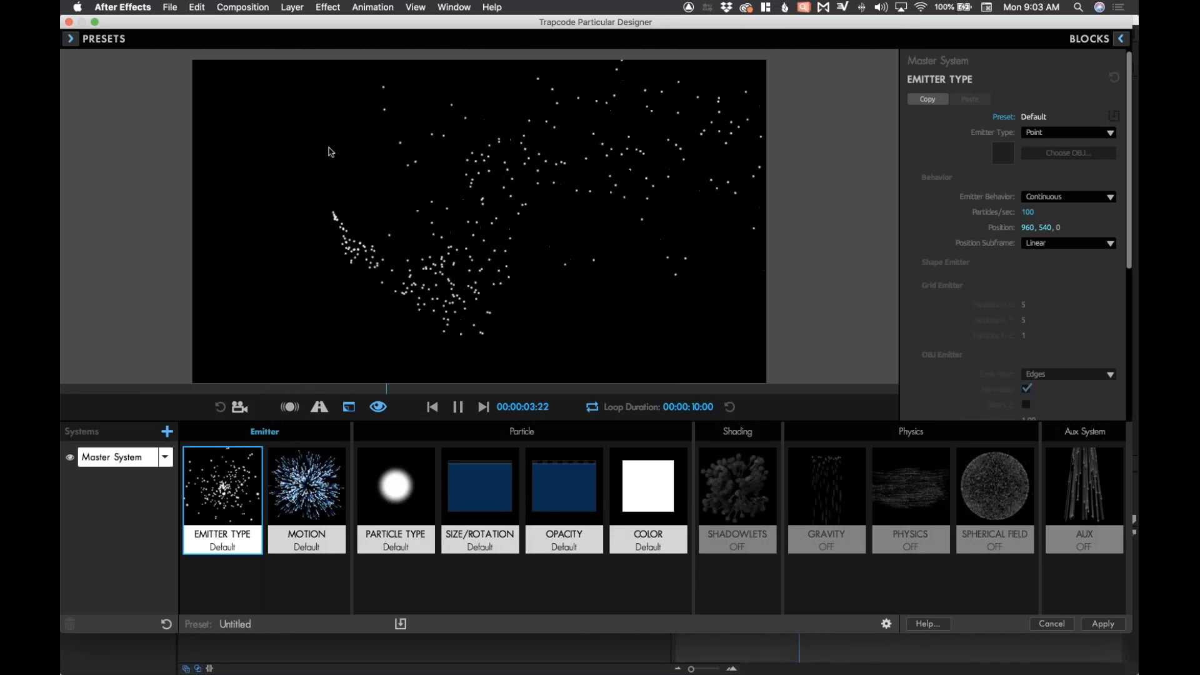
left_click_drag(623, 185, 494, 229)
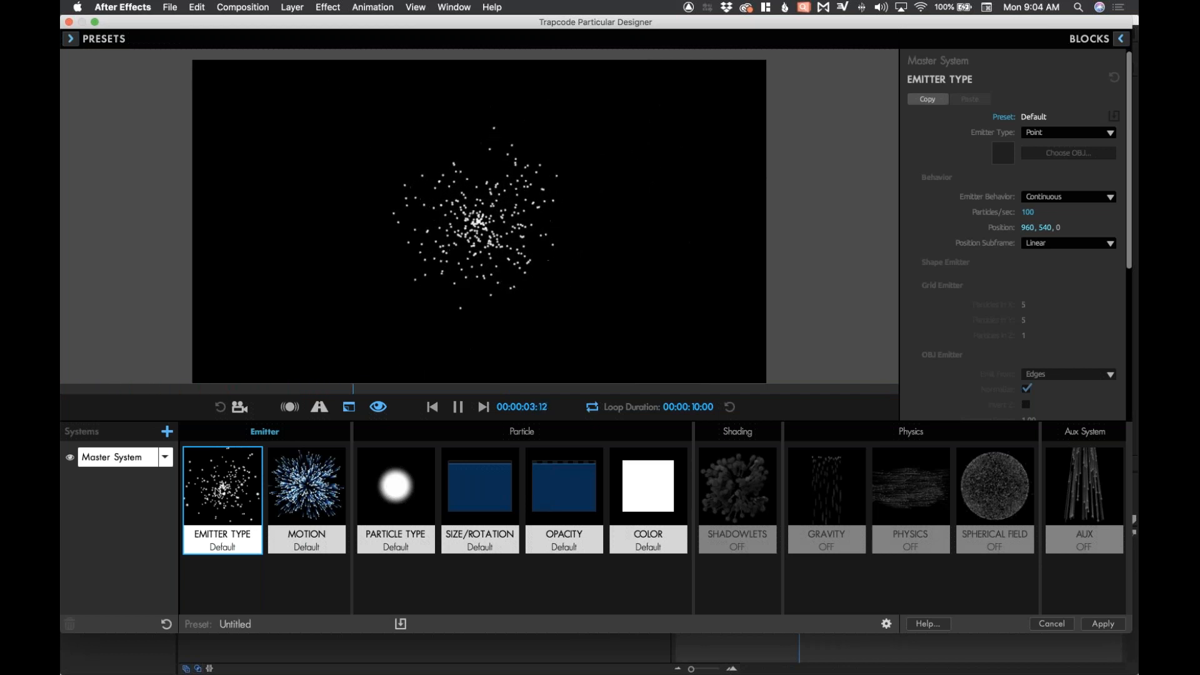
Set the Master System's emitter type to OBJ Model and load the sphere model from the OBJ library.
left_click(1038, 131)
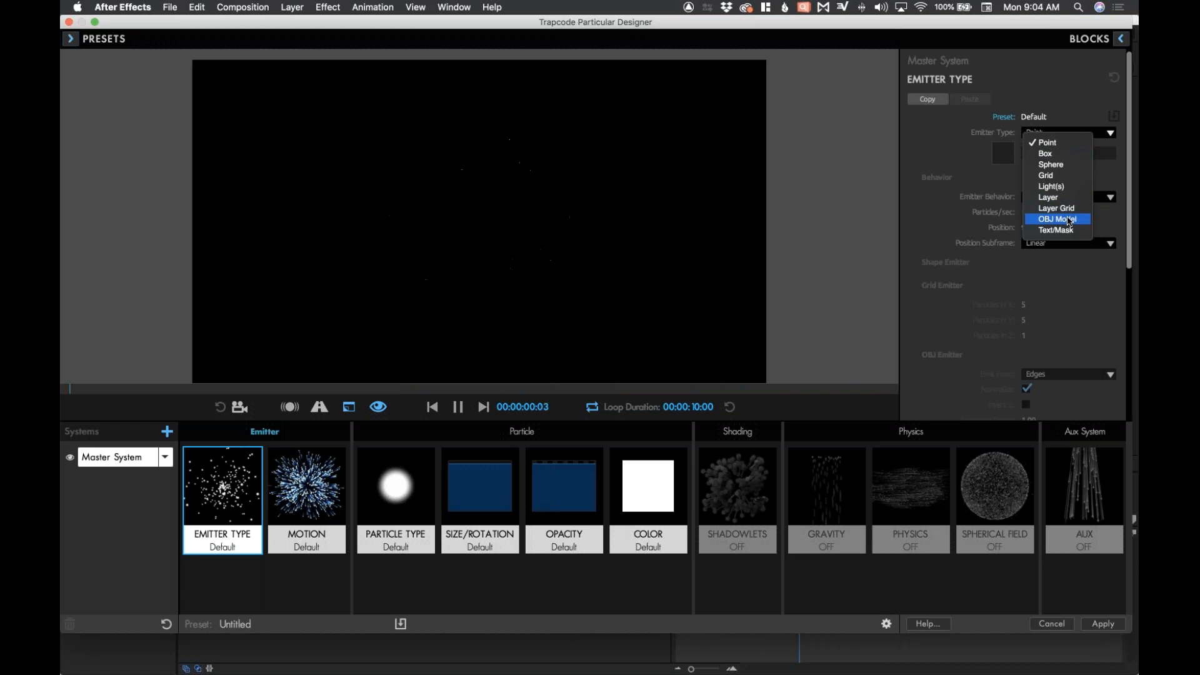
left_click(1069, 220)
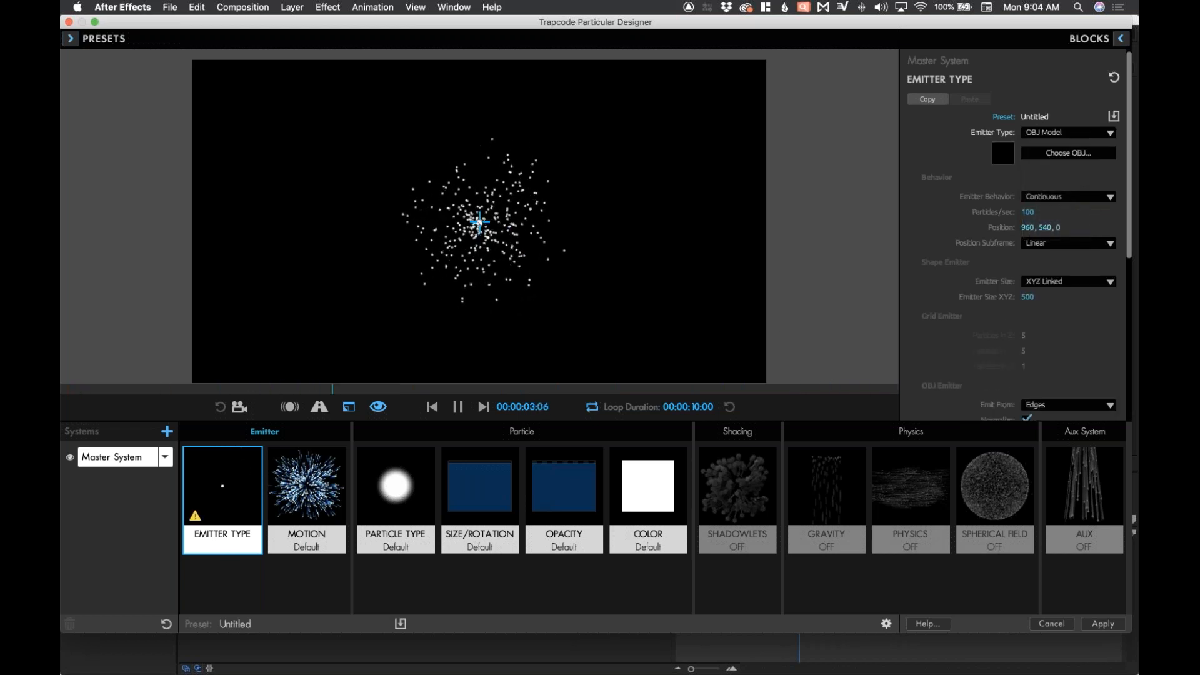
left_click(1065, 159)
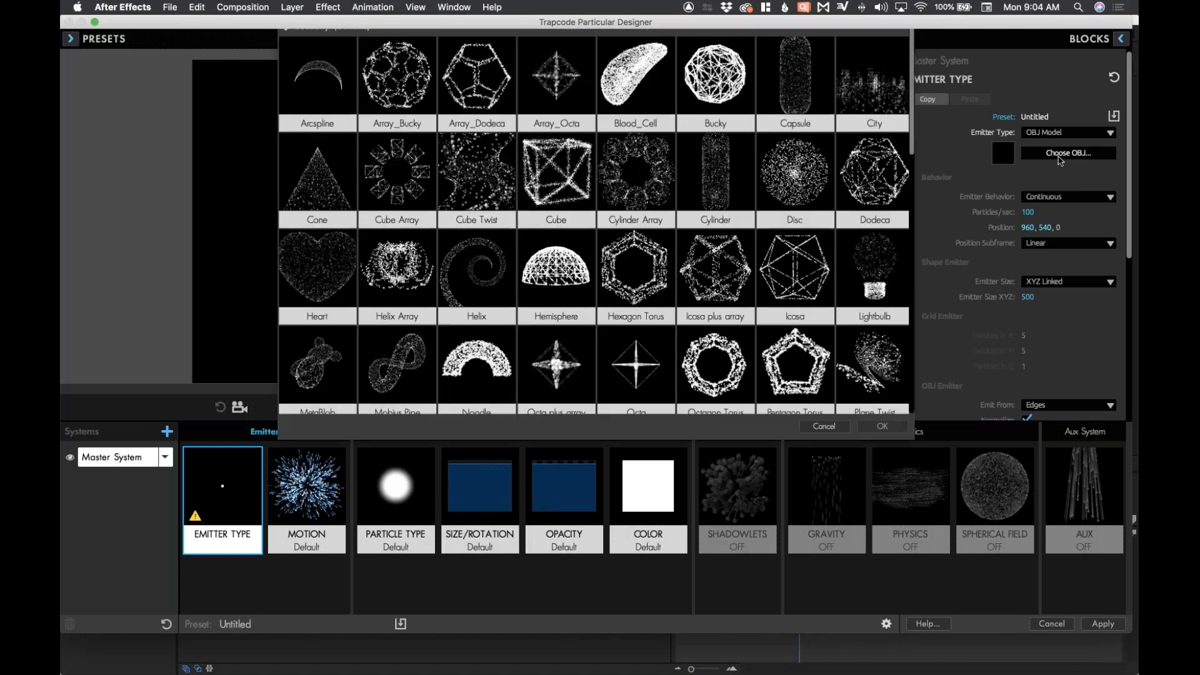
scroll(664, 342, "down", 3)
scroll(663, 342, "down", 5)
scroll(662, 340, "up", 10)
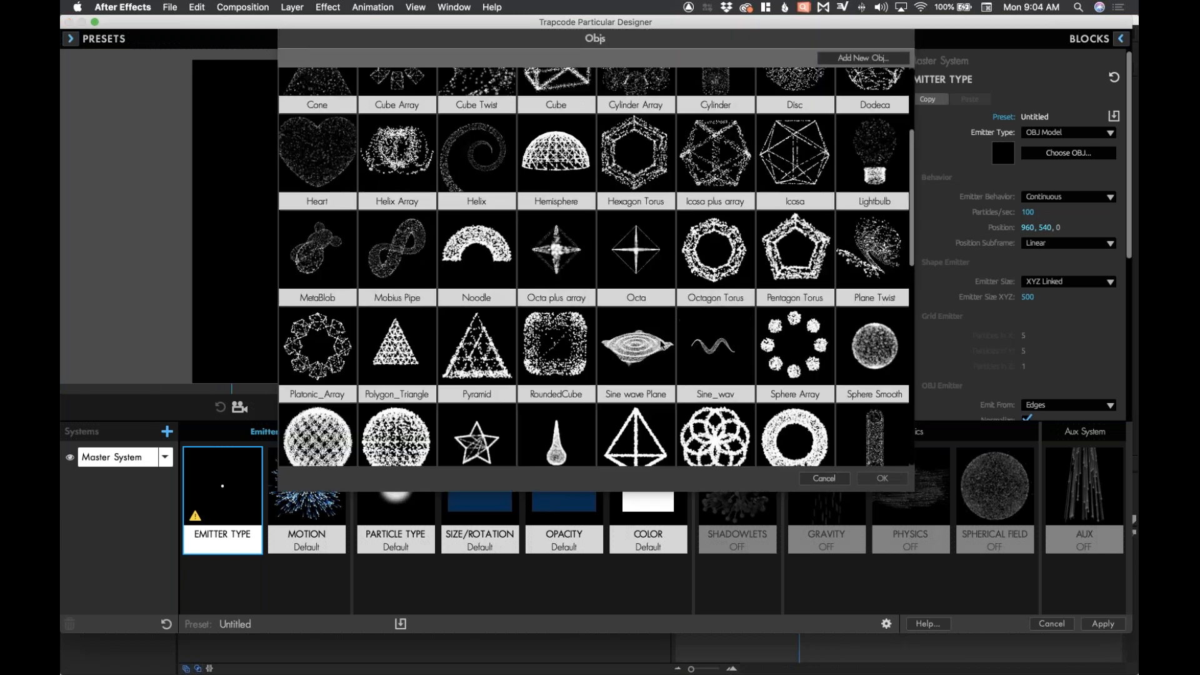
scroll(662, 343, "down", 5)
left_click(397, 291)
double_click(398, 288)
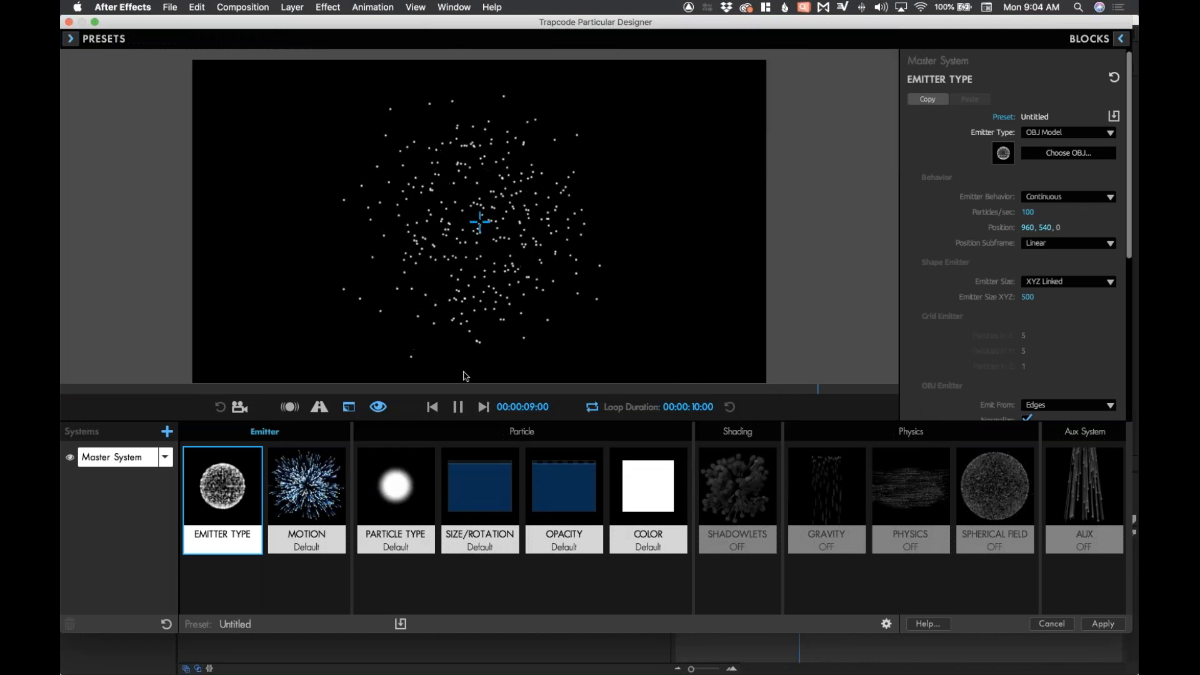
Set the Motion block's velocity to 38, and replace the motion settings with the Zero Motion preset.
left_click(306, 494)
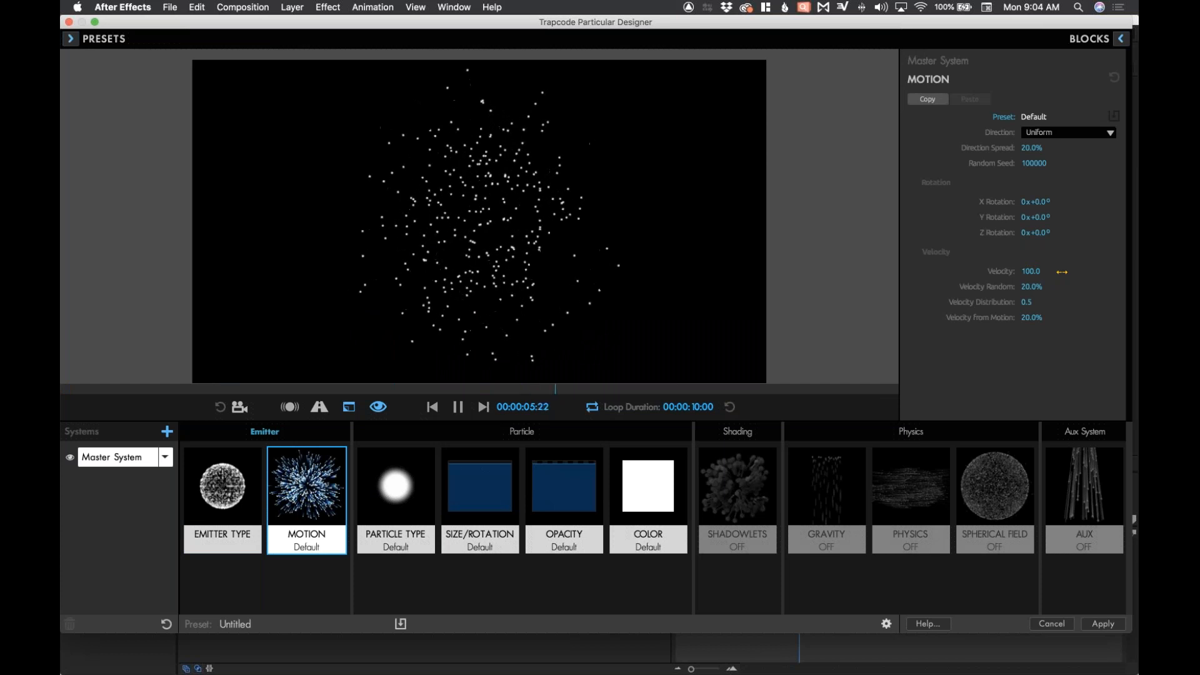
left_click_drag(1047, 272, 1030, 271)
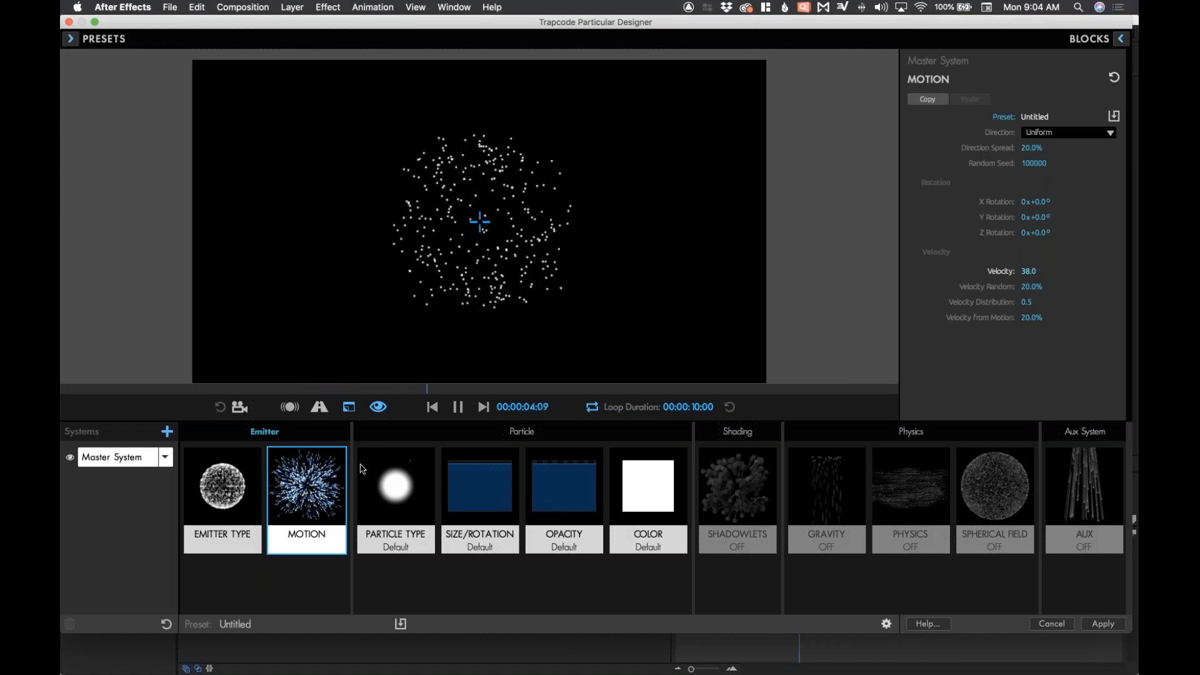
left_click(320, 495)
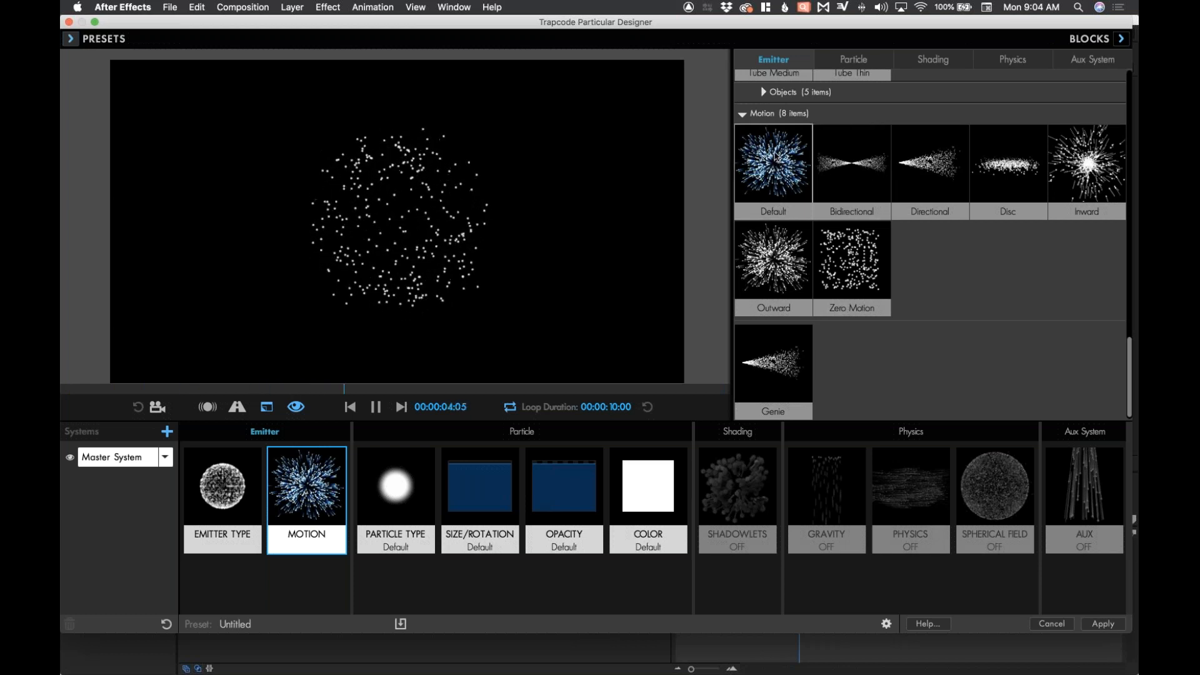
left_click(851, 272)
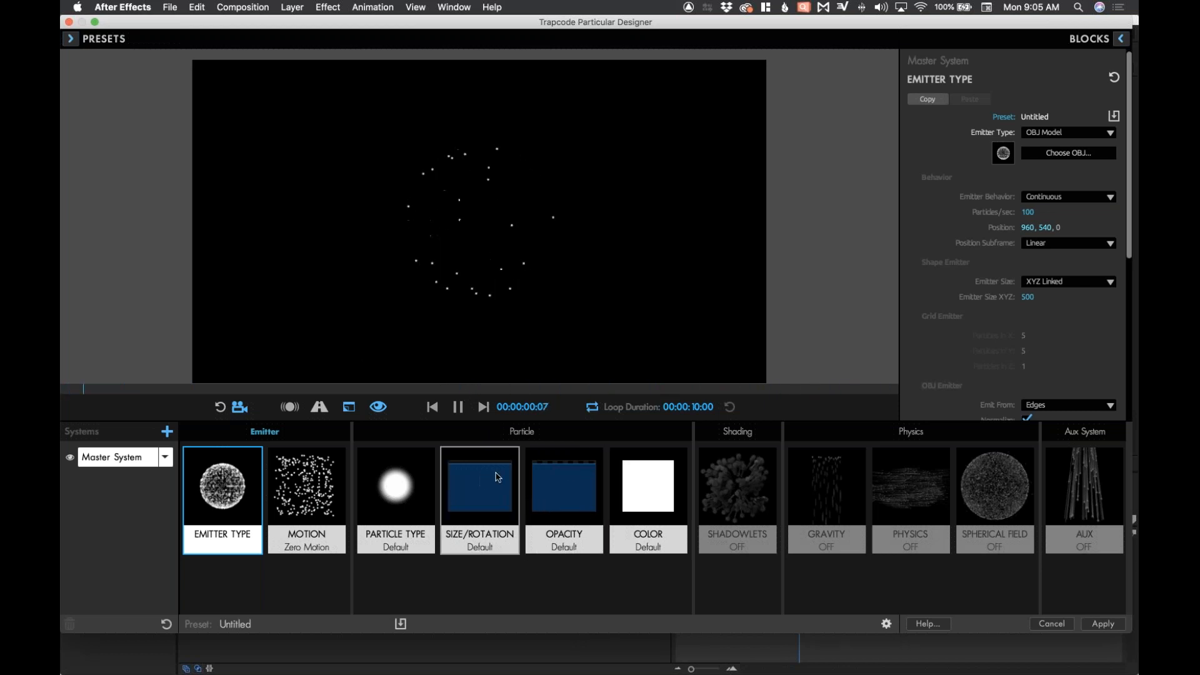
Apply the Opacity Over Life preset curve that rises quickly and fades out linearly to the particles.
left_click(499, 478)
left_click(570, 497)
left_click(1092, 228)
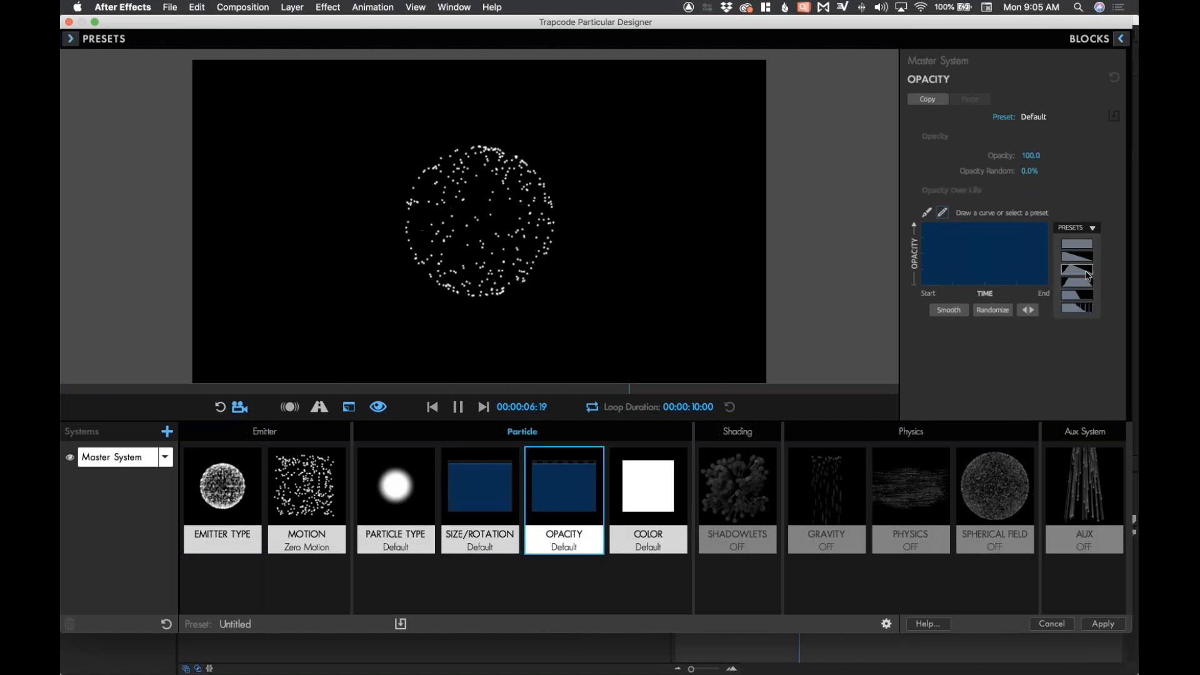
left_click(1078, 274)
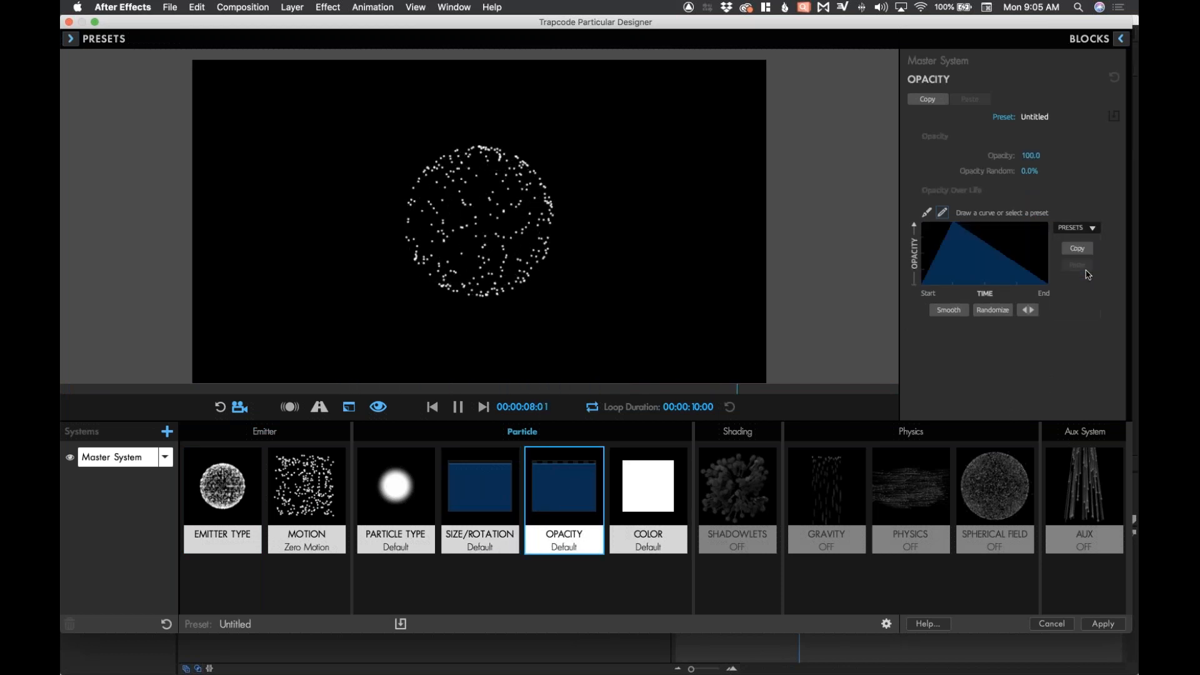
Raise the emitter's Particles/sec to 241.
left_click(240, 491)
left_click_drag(1027, 212, 1046, 209)
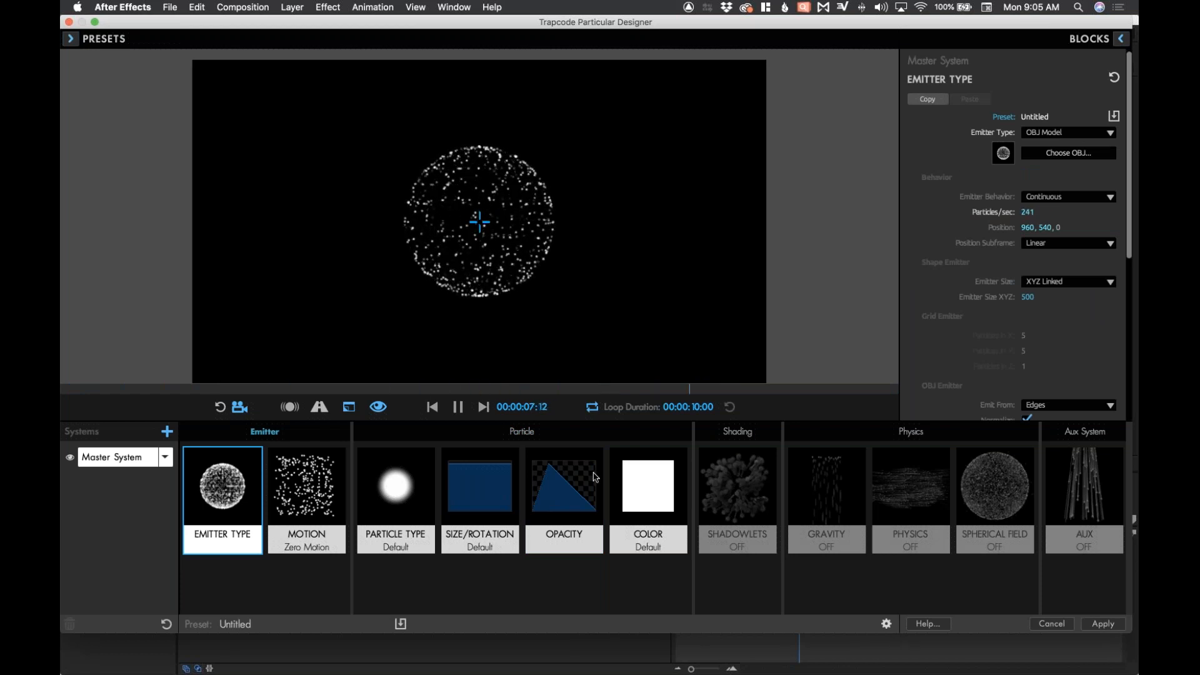
Apply the Fire gradient preset to the Master System's particle color.
left_click(651, 492)
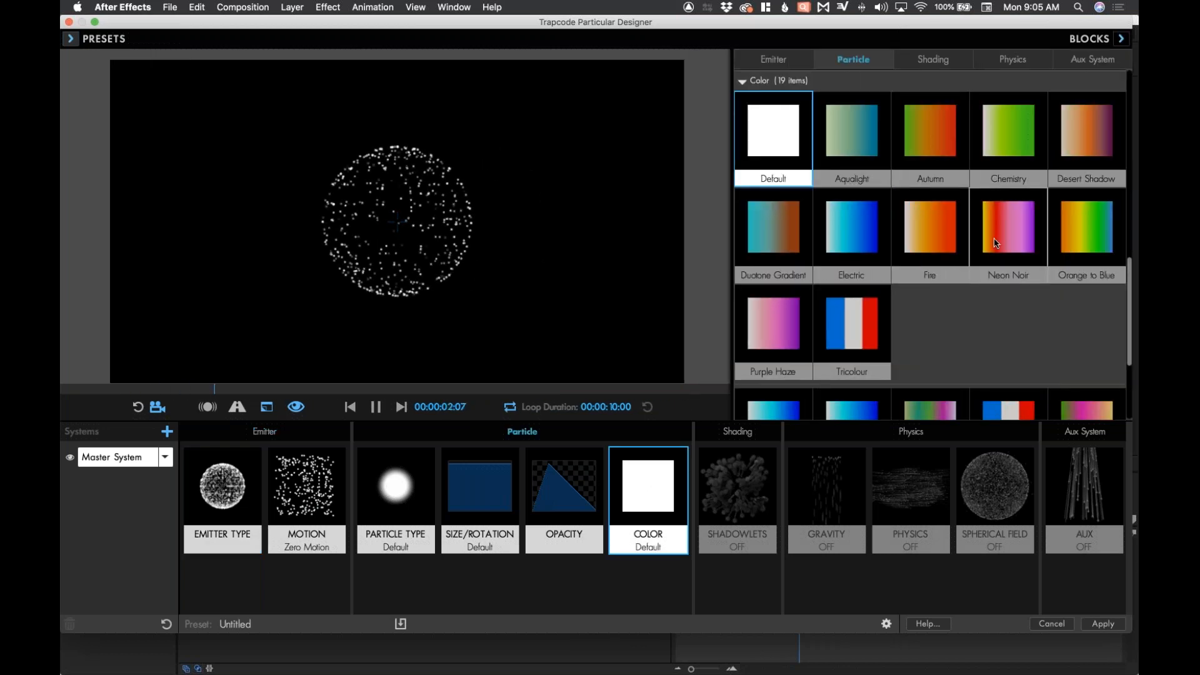
left_click(924, 231)
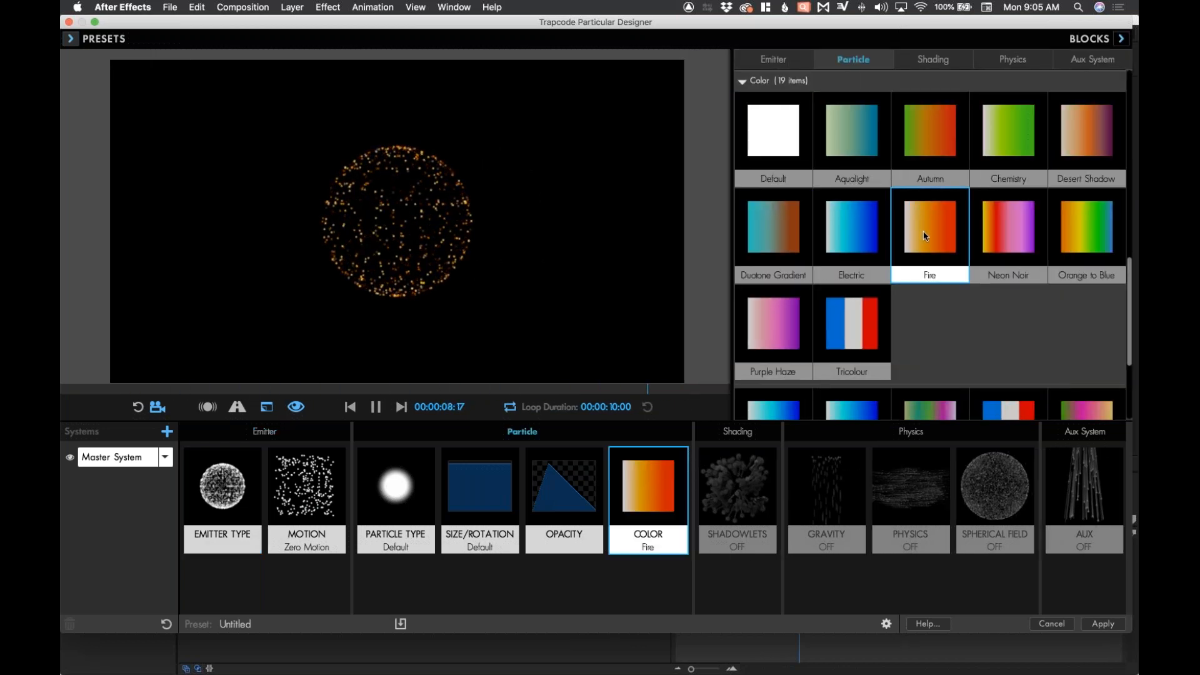
left_click(1121, 38)
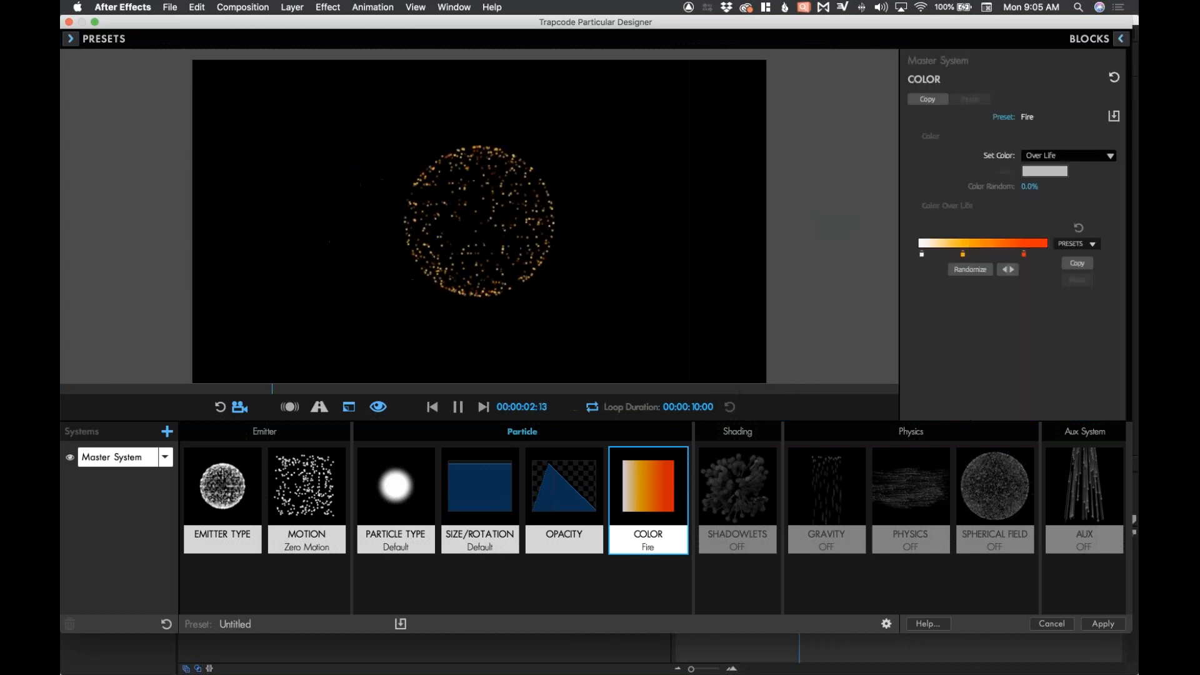
Set the Physics block's turbulence Affect Position to 252 and Fade-in Time to 9.5 seconds.
left_click(914, 497)
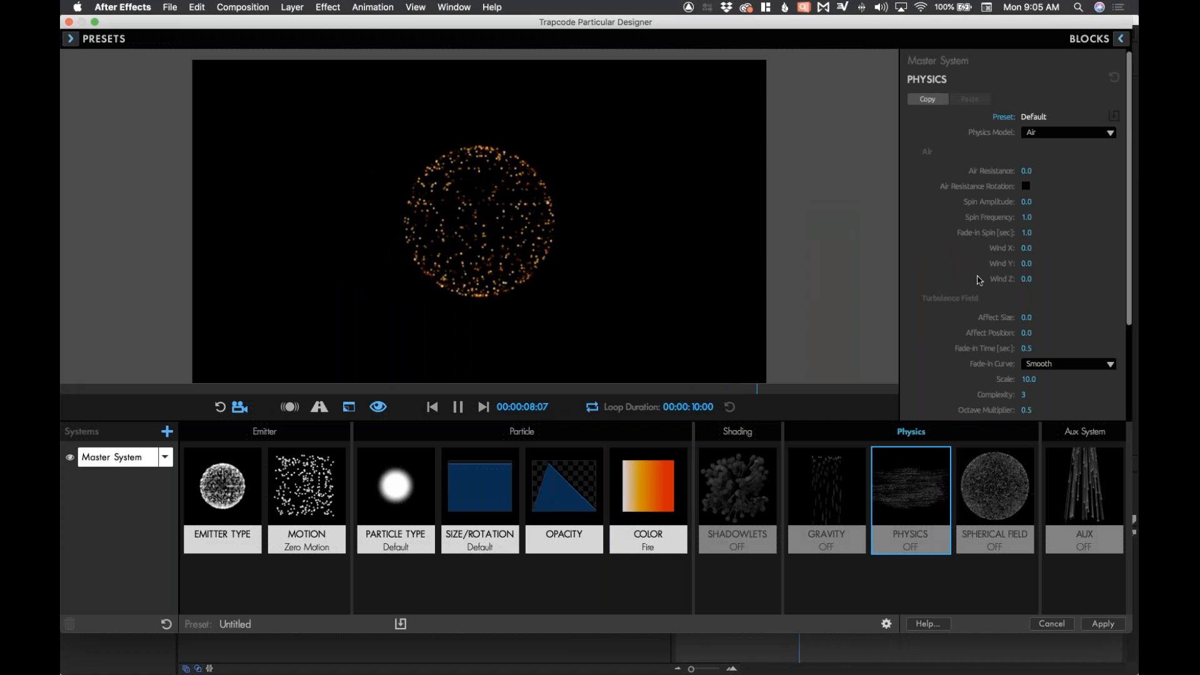
left_click_drag(1025, 332, 1027, 348)
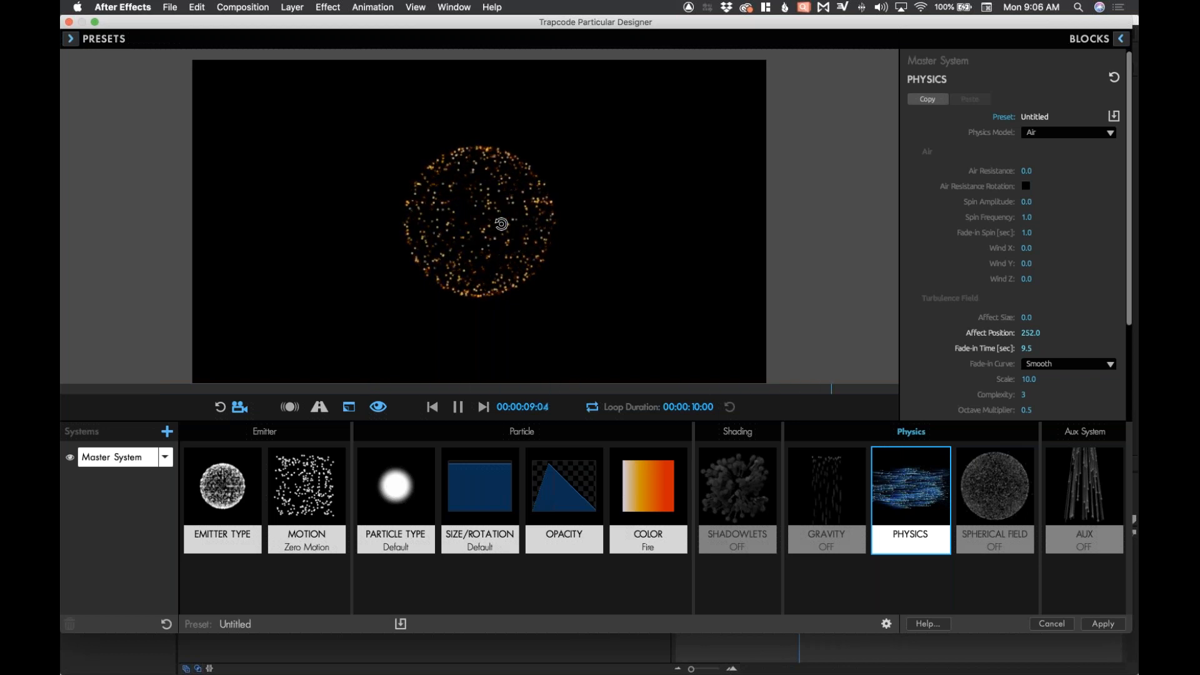
Try adding a second default particle system, and delete it again.
left_click(167, 431)
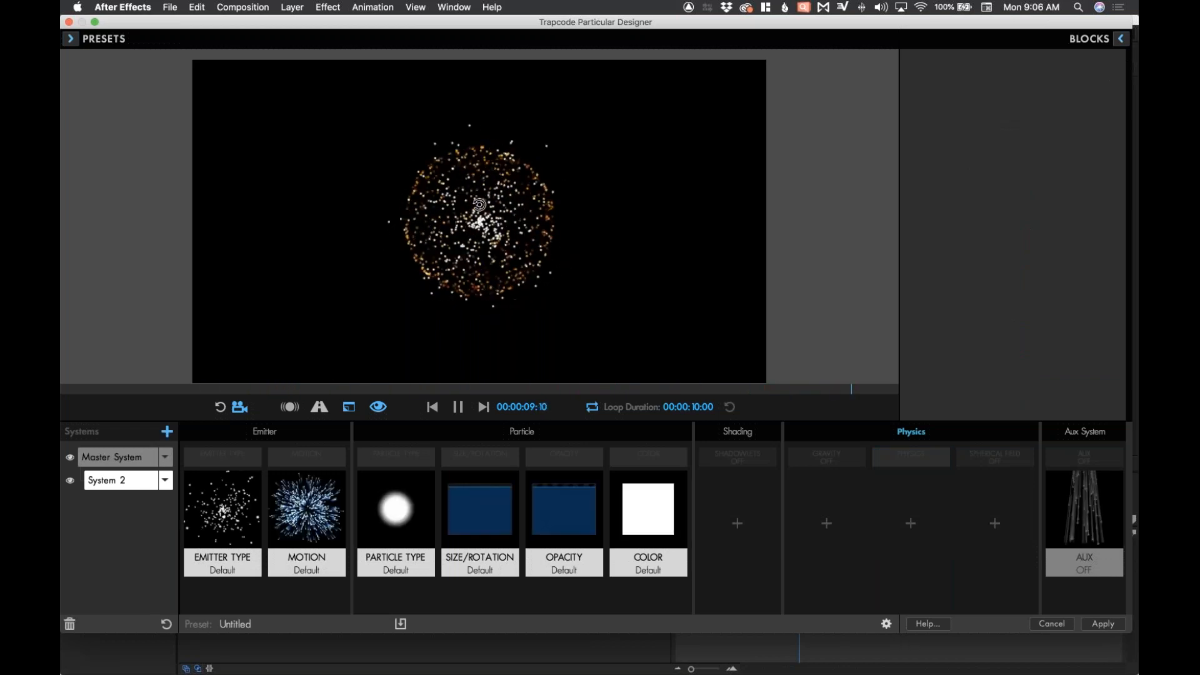
left_click(165, 480)
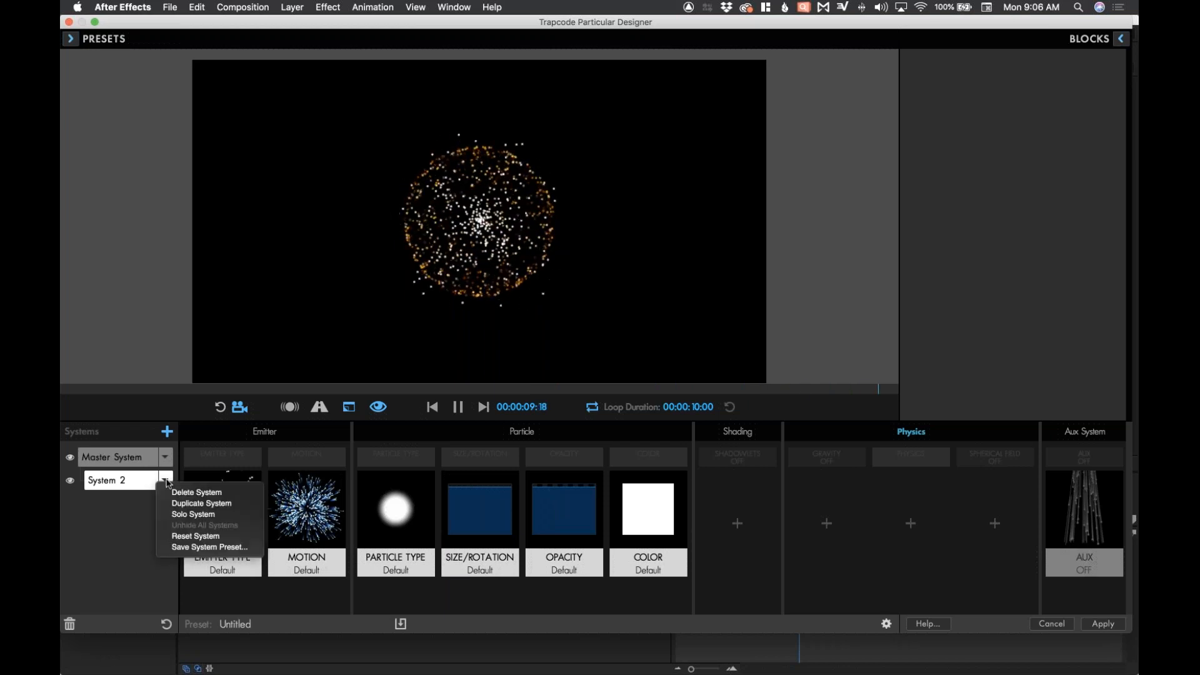
left_click(237, 496)
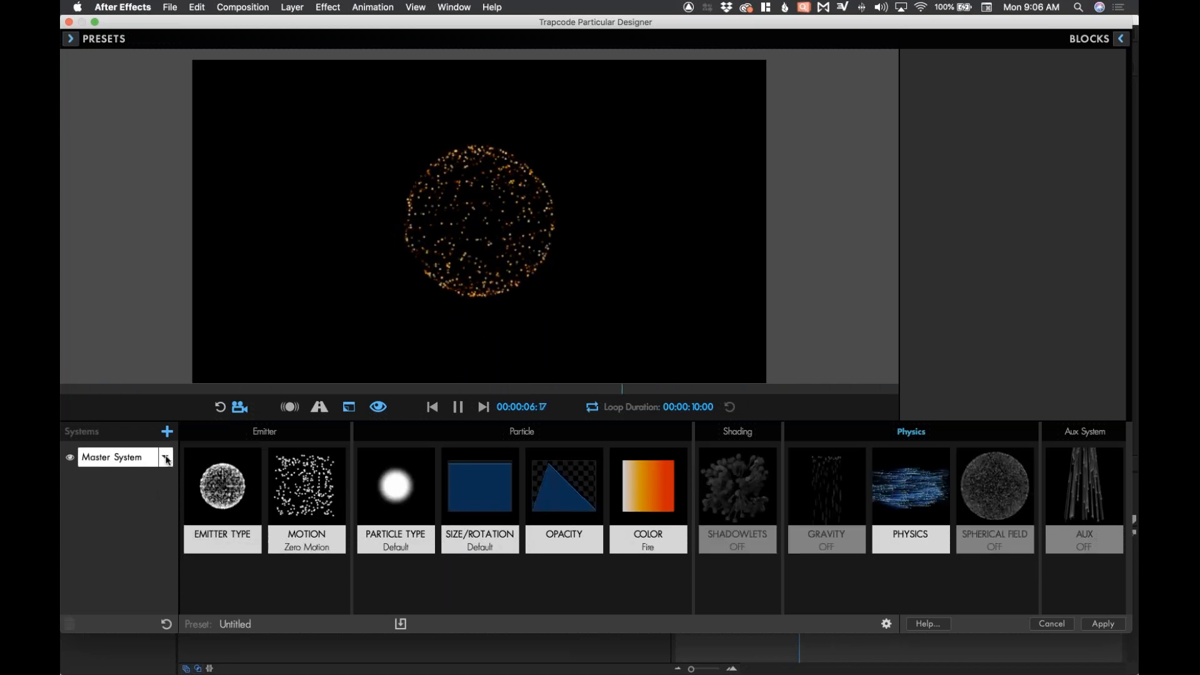
Duplicate the Master System, and set the copy's relative position to -753, 0, 0 and its Emitter Size XYZ to 386.
left_click(166, 459)
left_click(232, 487)
left_click(223, 509)
left_click_drag(1024, 243, 445, 220)
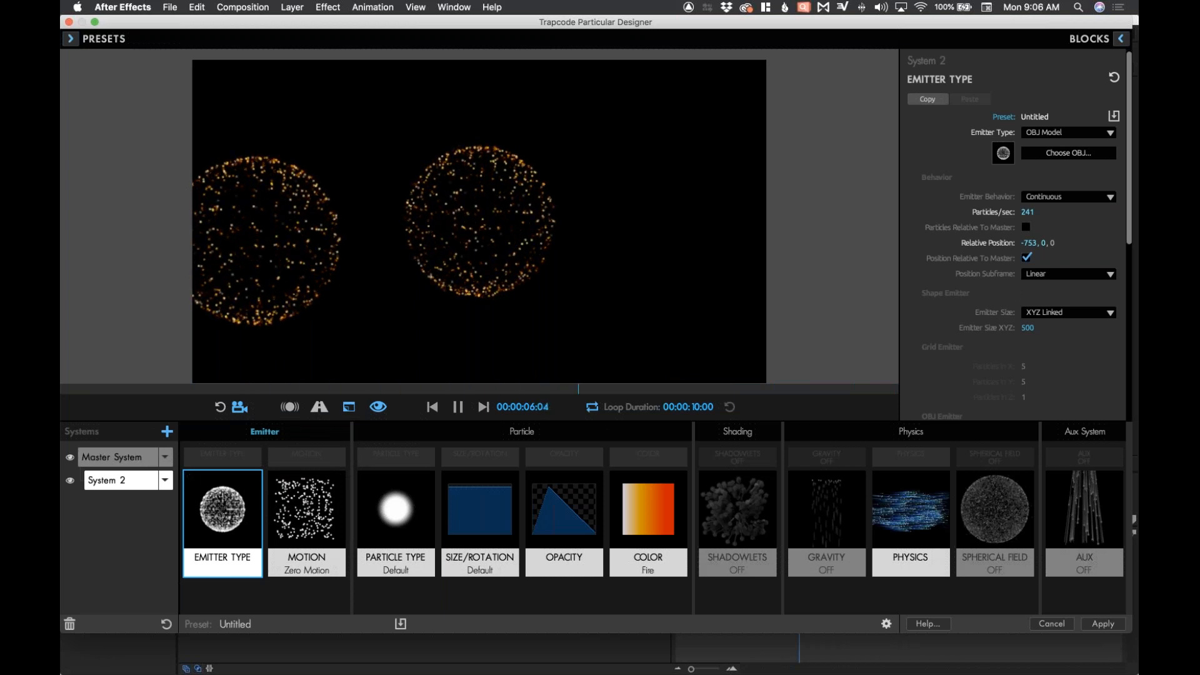
left_click_drag(1027, 329, 1020, 329)
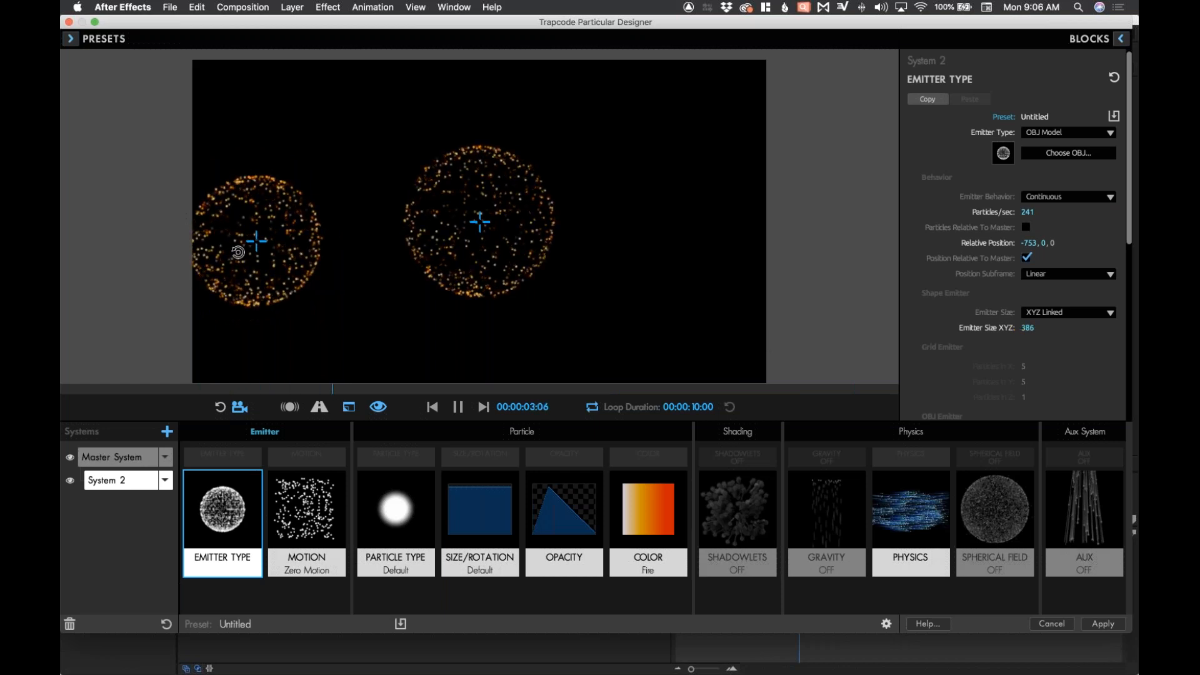
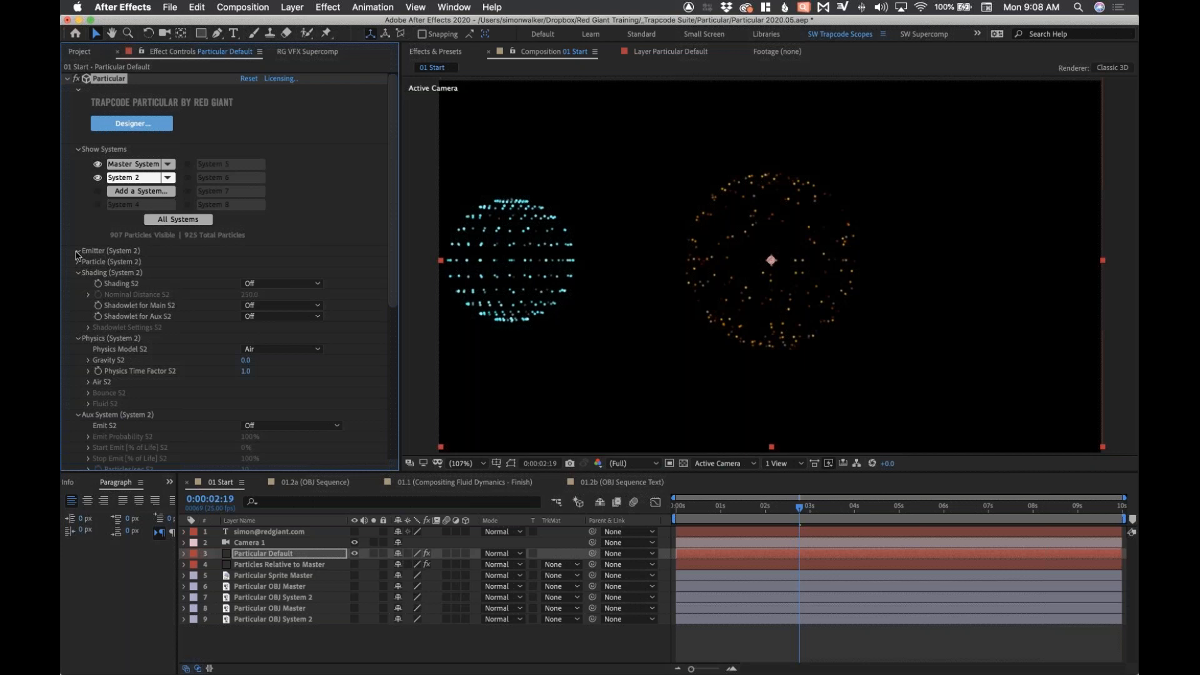
Examine System 2's emitter and OBJ Emitter settings in the Particular effect, including the available Emit From options.
scroll(397, 214, "down", 3)
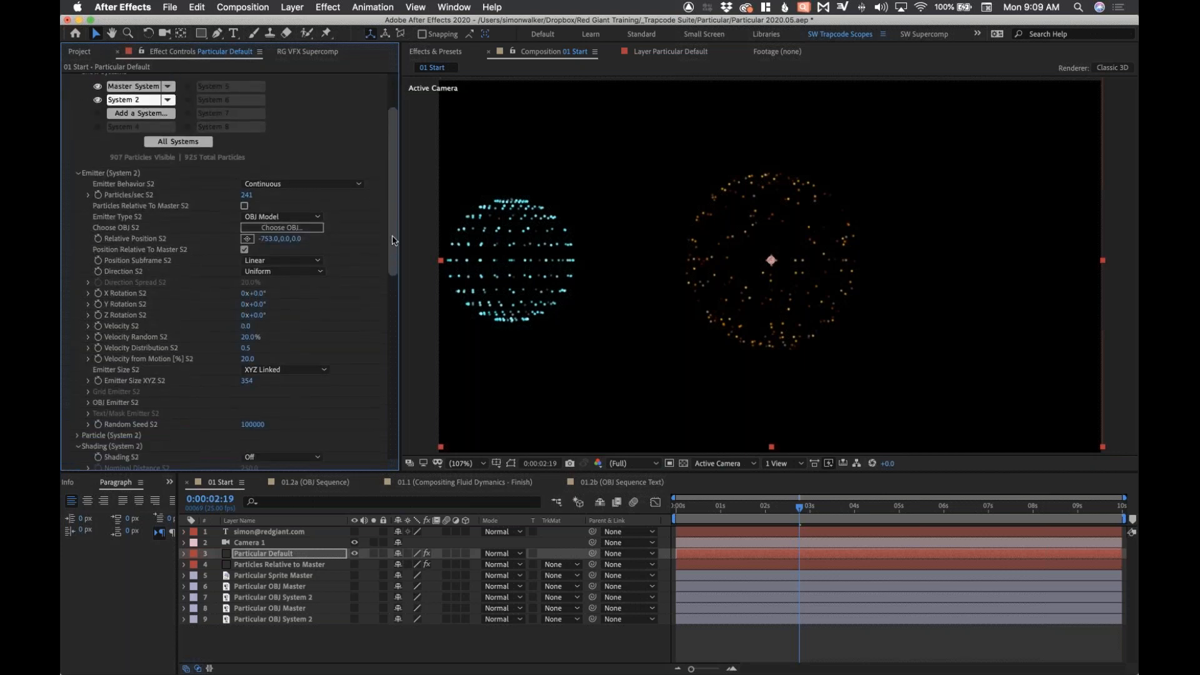
scroll(394, 240, "down", 1)
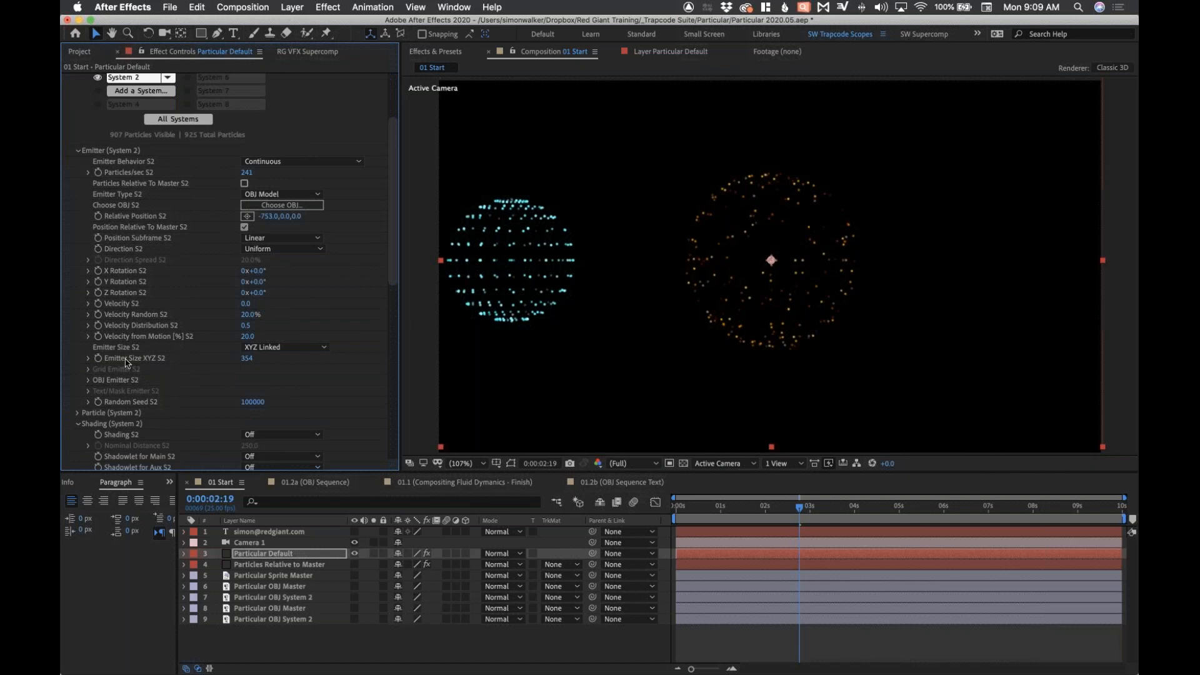
left_click(88, 380)
scroll(397, 322, "down", 1)
scroll(397, 322, "down", 8)
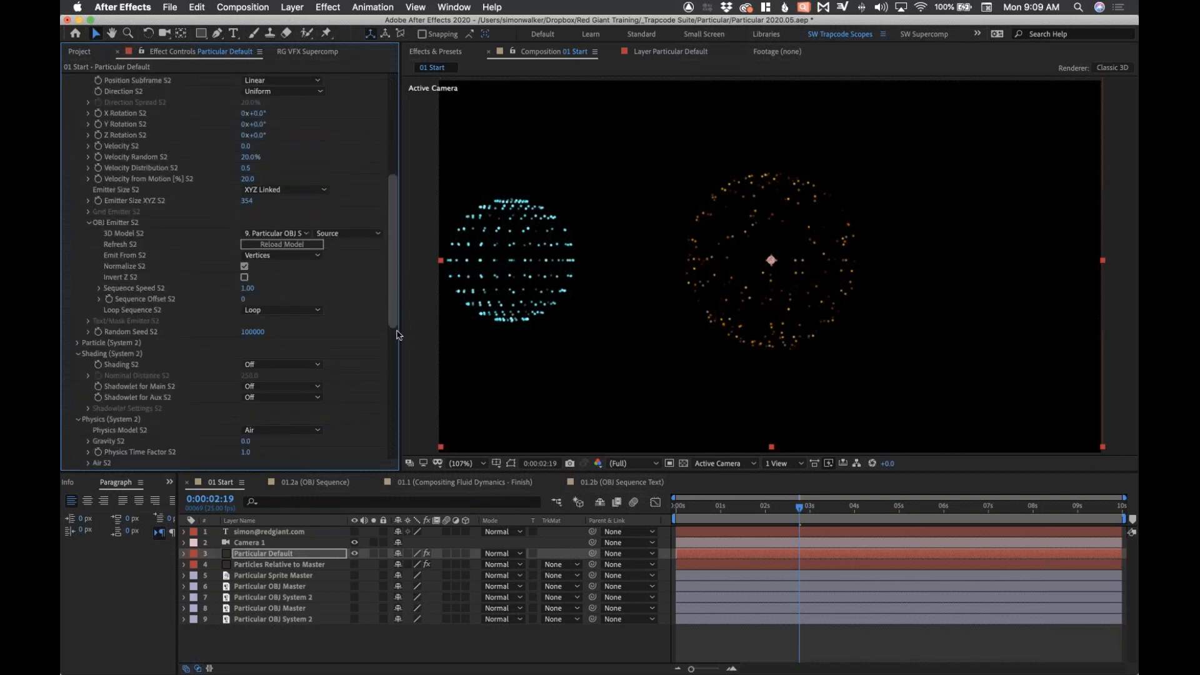
left_click(266, 213)
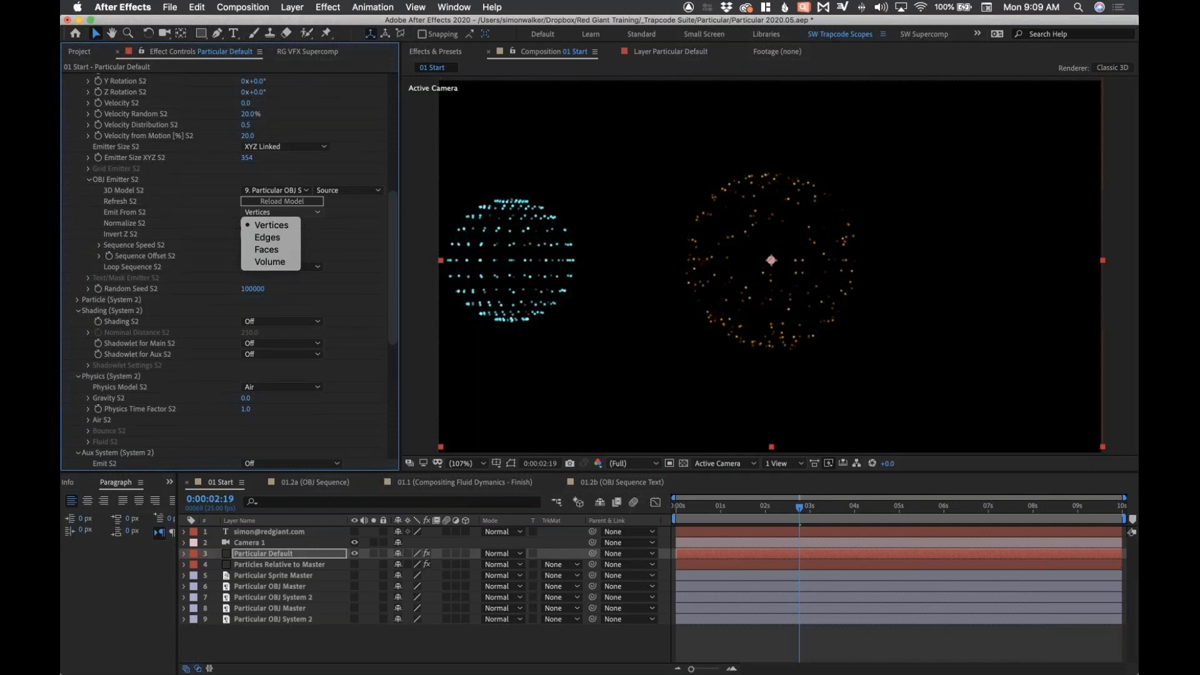
key("Escape")
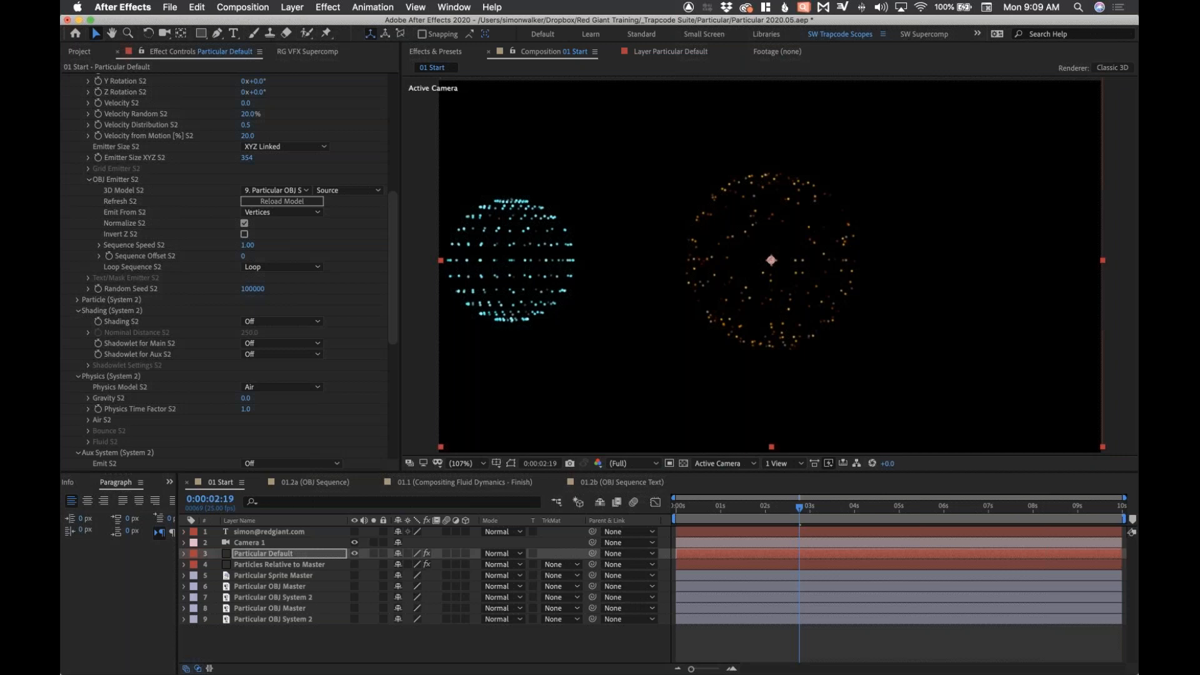
scroll(216, 290, "up", 10)
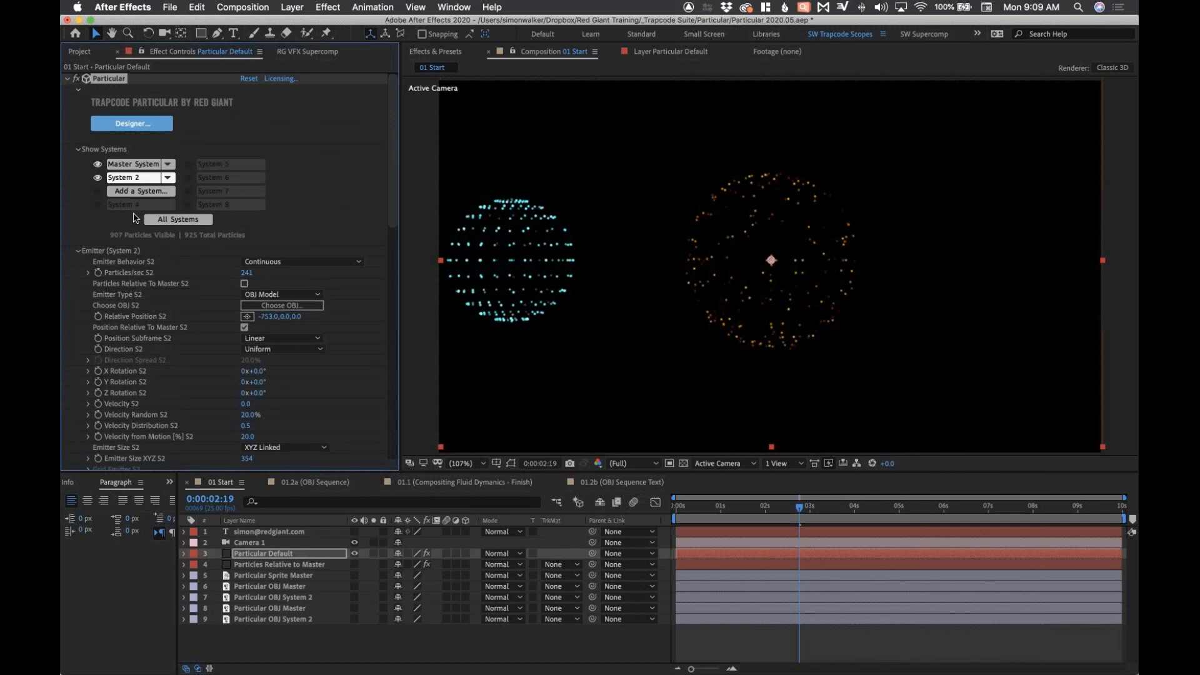
Switch to the 01.2a (OBJ Sequence) composition and preview the running horse animation from the first frame.
left_click(86, 52)
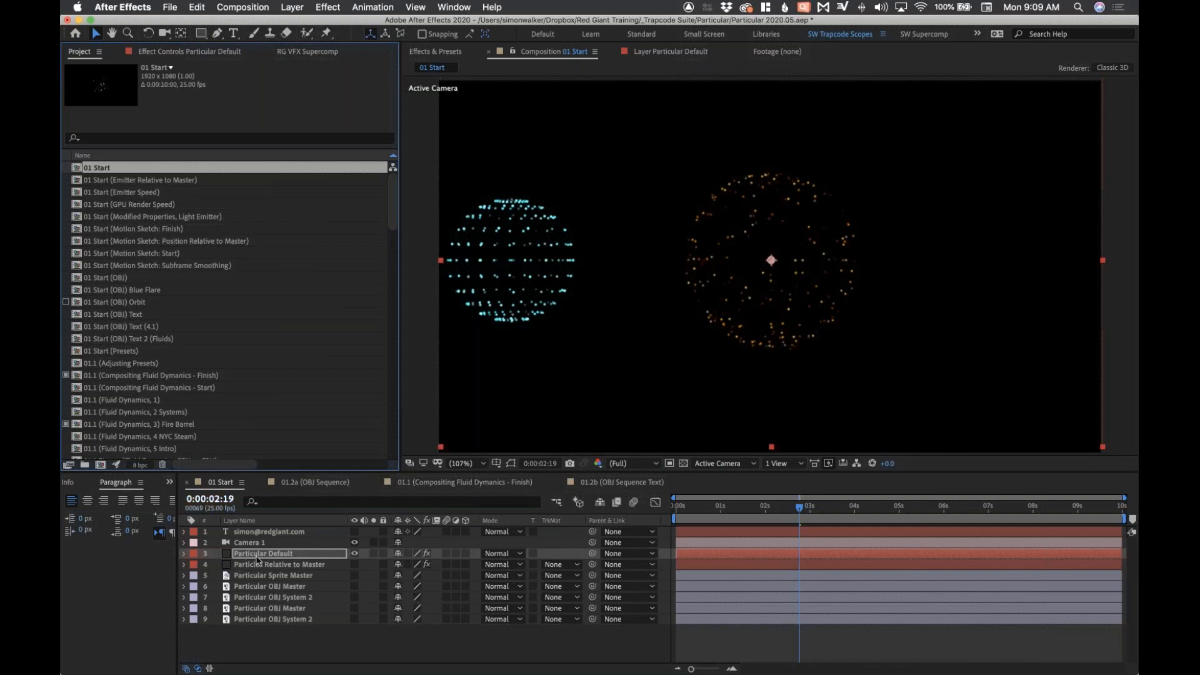
left_click(314, 482)
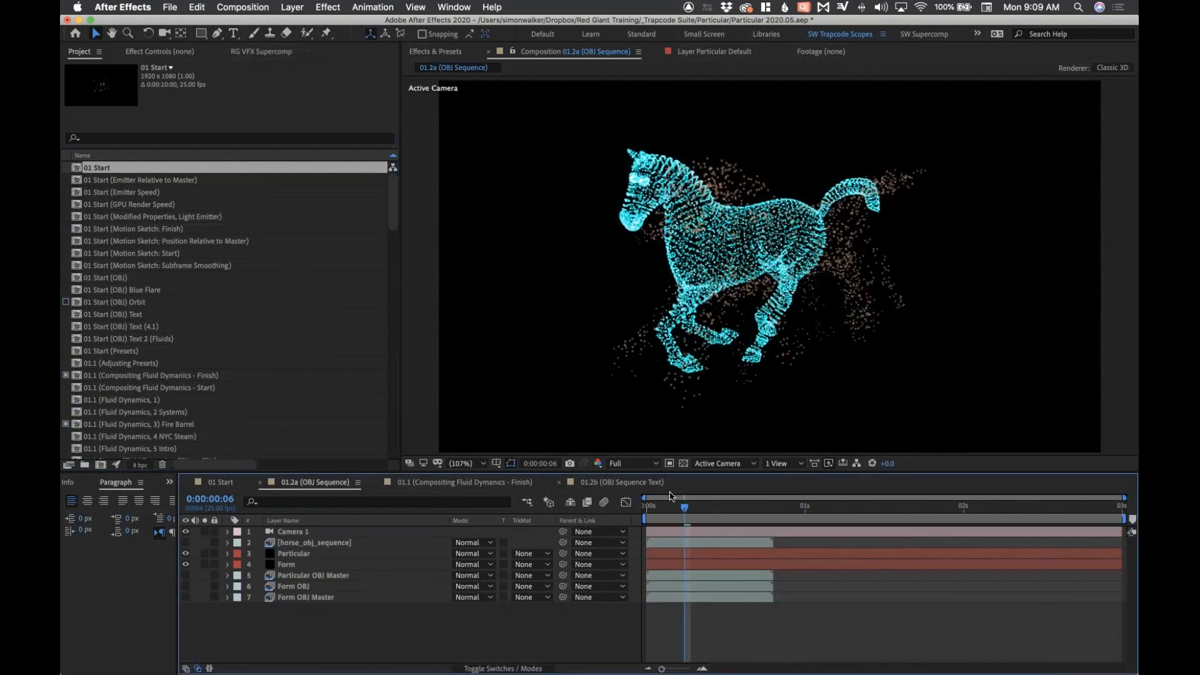
left_click(646, 507)
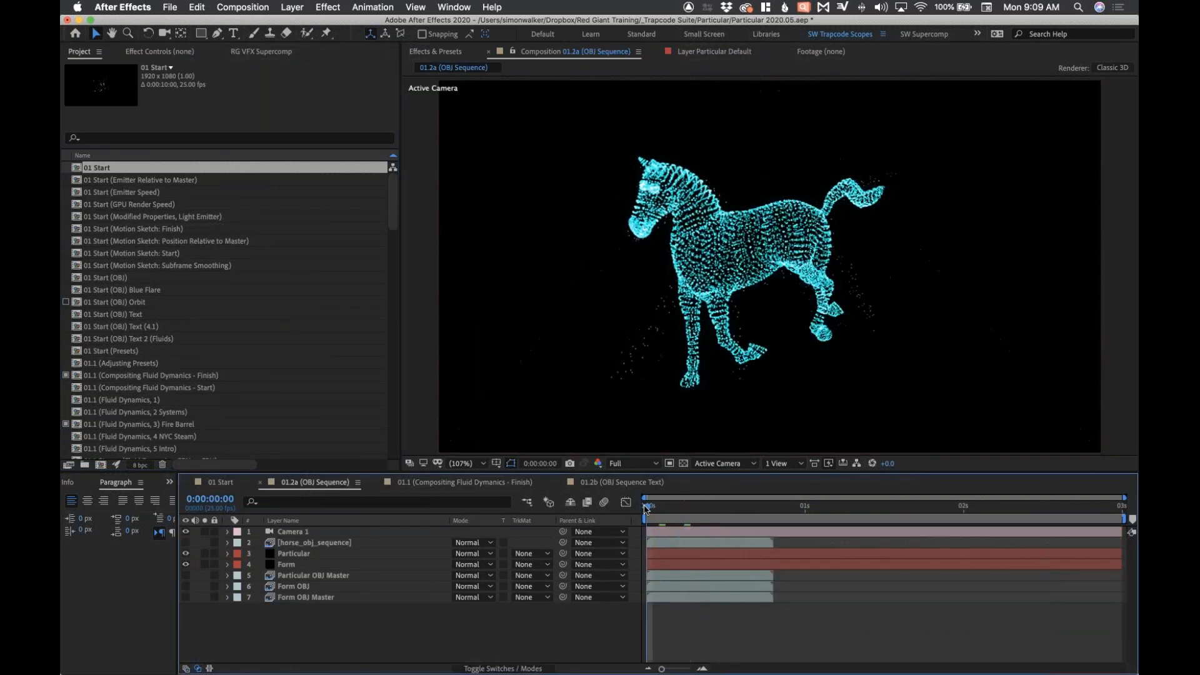
key("space")
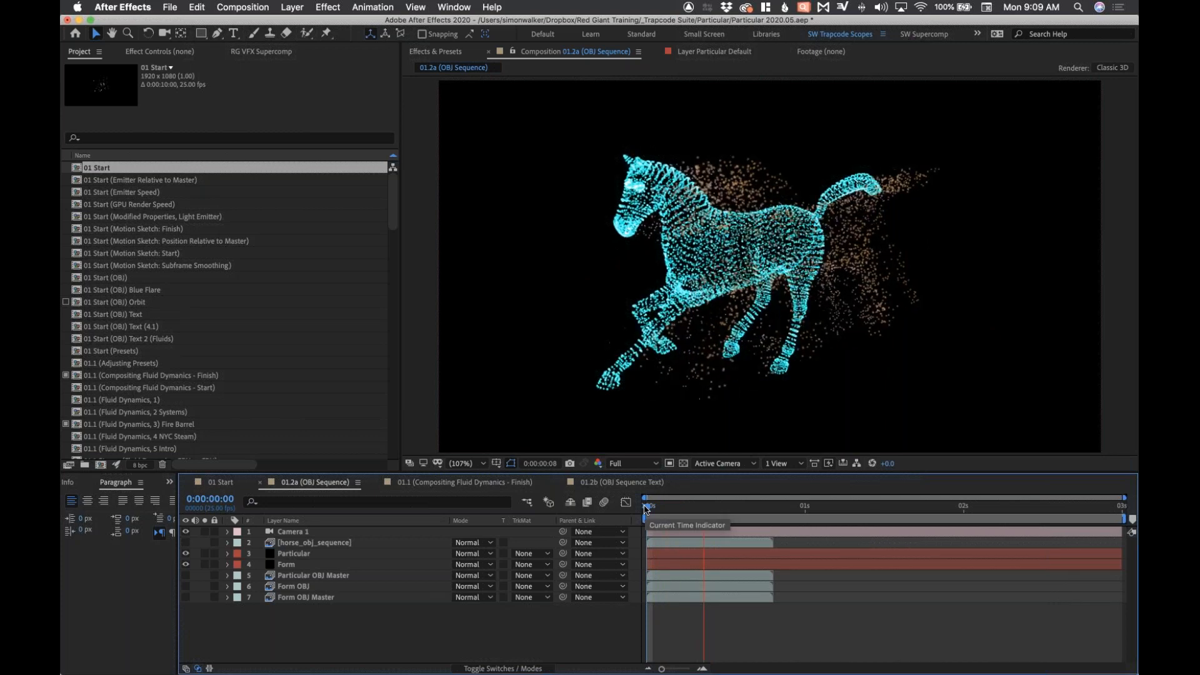
left_click_drag(672, 511, 694, 513)
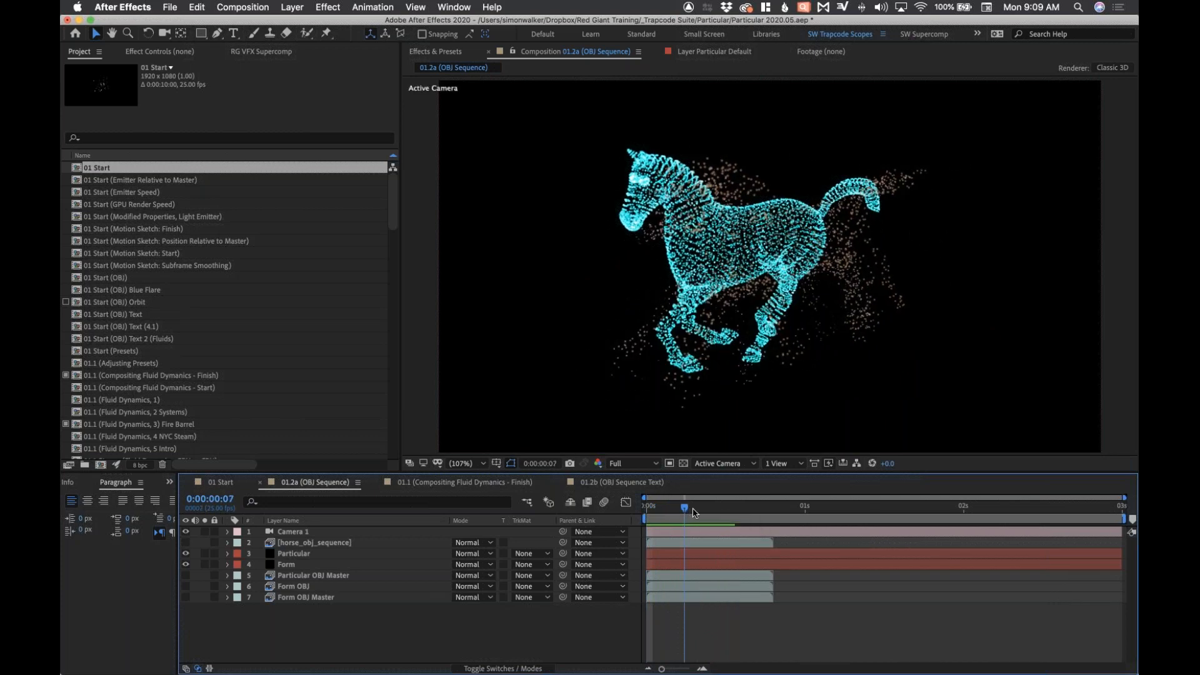
left_click_drag(694, 512, 695, 513)
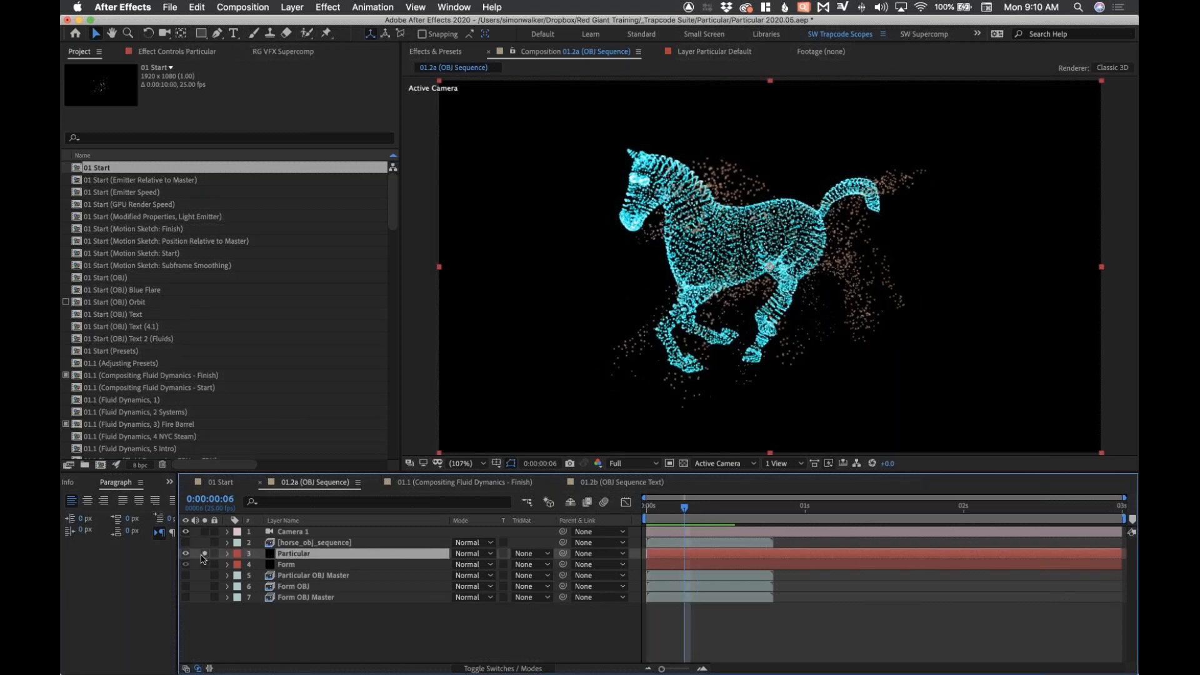
Solo the Particular layer and expand the Emitter (Master) settings of its Particular effect.
left_click(205, 554)
left_click(166, 52)
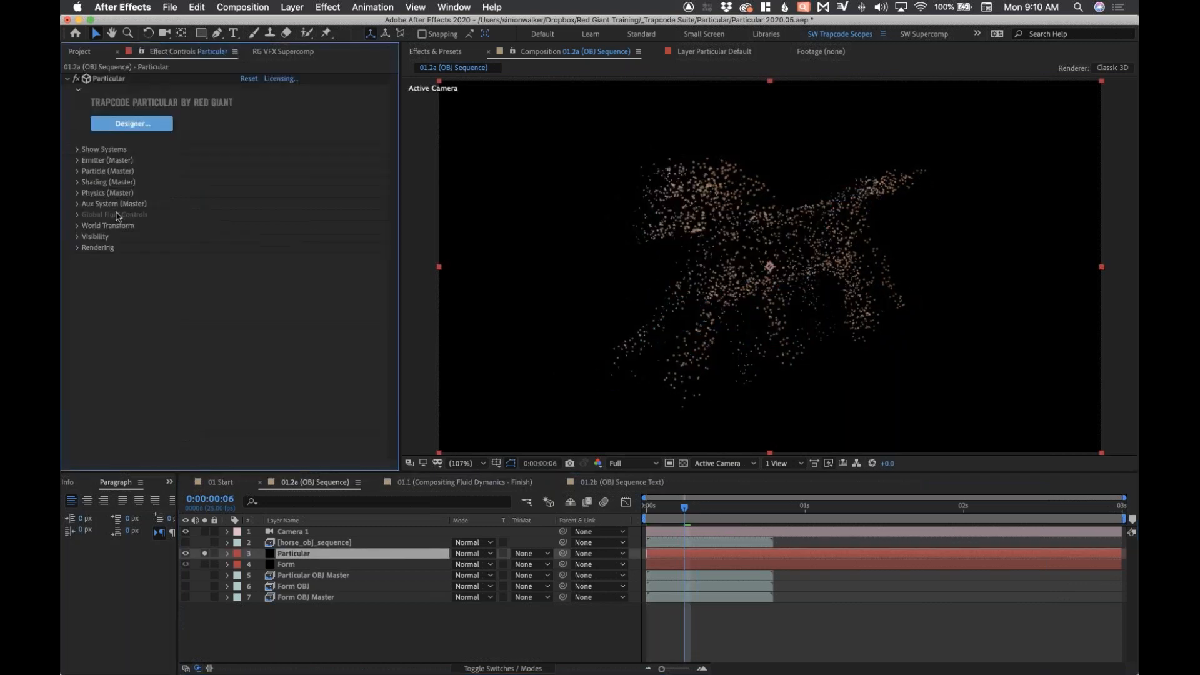
left_click(78, 161)
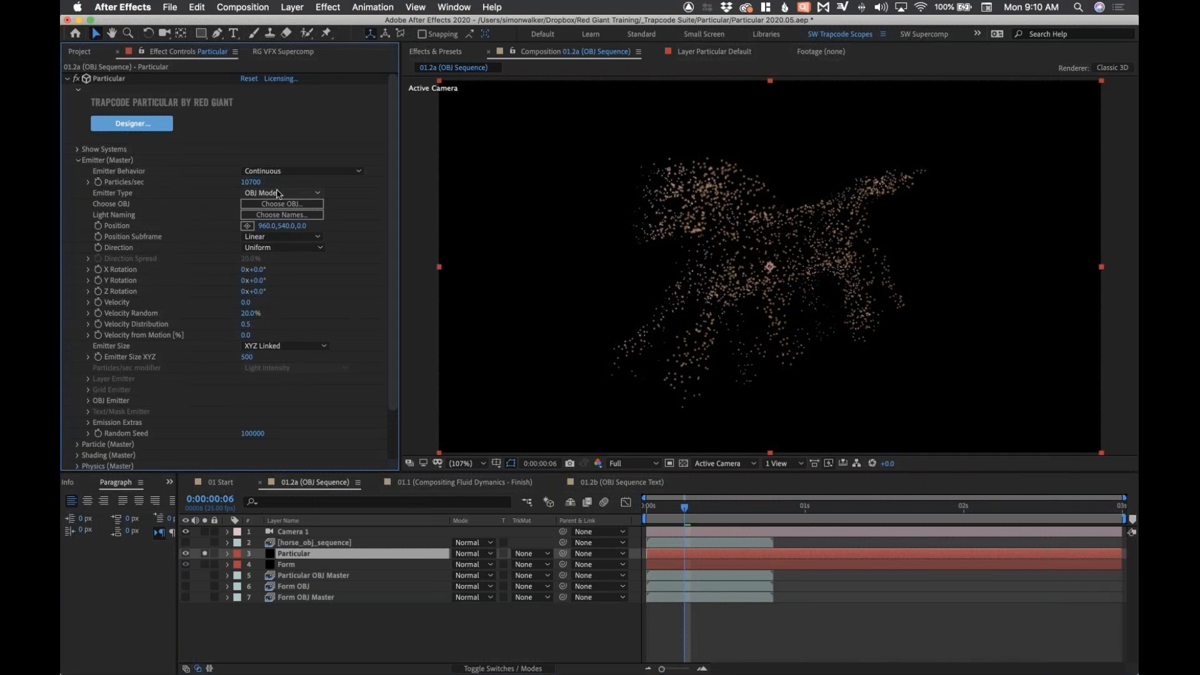
scroll(393, 253, "down", 3)
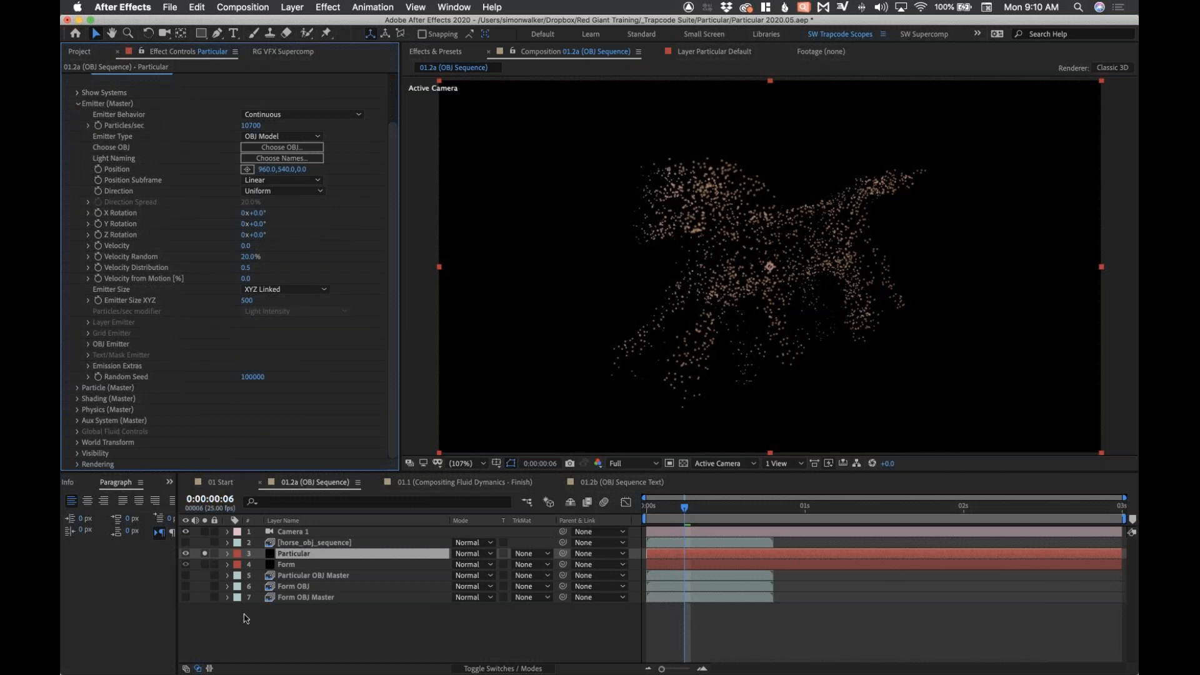
Show the layers' source names and check the layer choices for the OBJ Emitter's 3D Model.
left_click(312, 608)
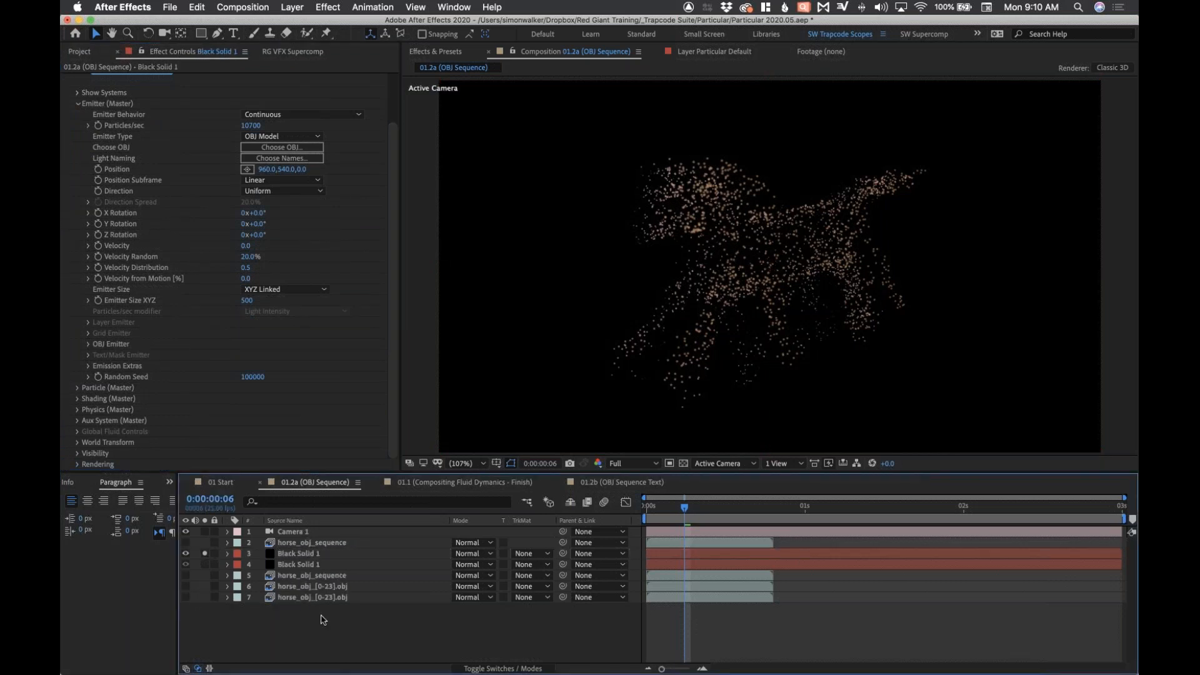
left_click(275, 355)
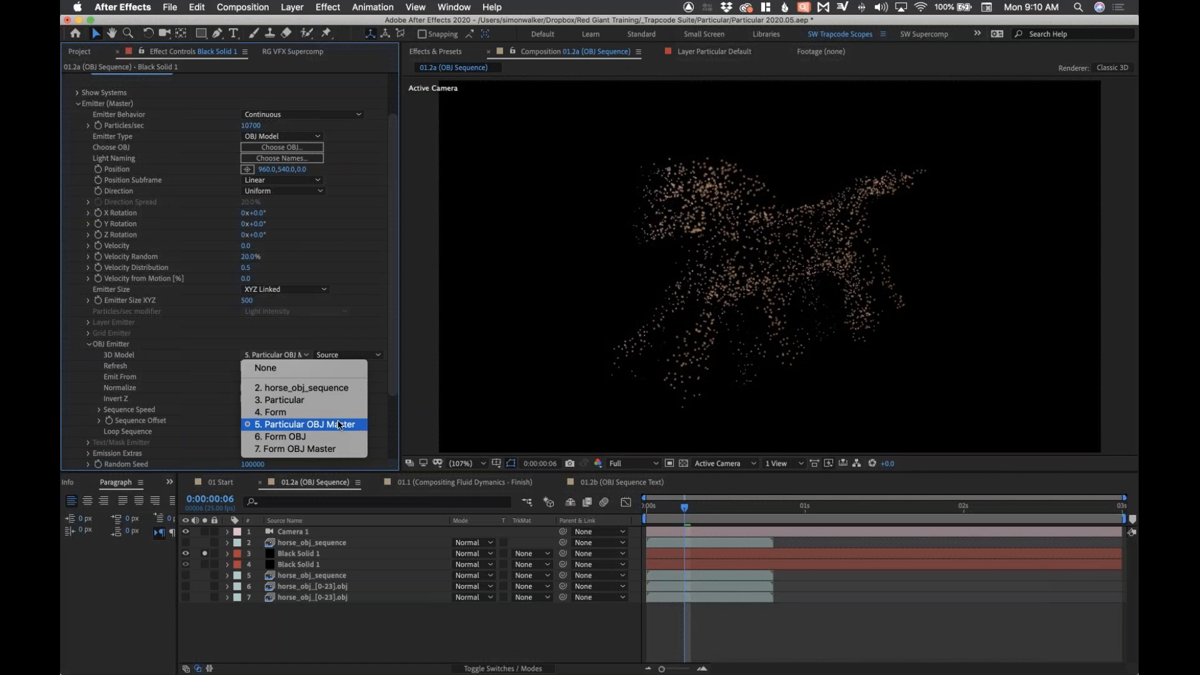
left_click(393, 333)
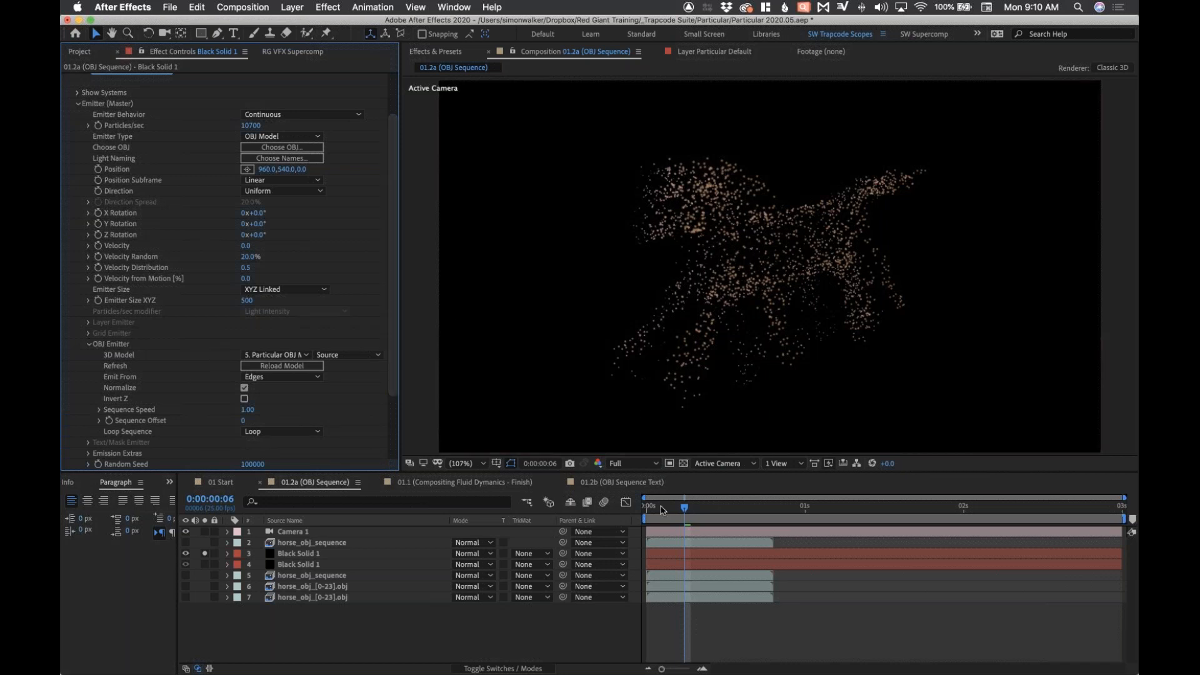
Scrub to frame 0:00:00:10, and reveal the layers' modified properties to find the Particular effect's Wind Z.
left_click_drag(661, 510, 710, 511)
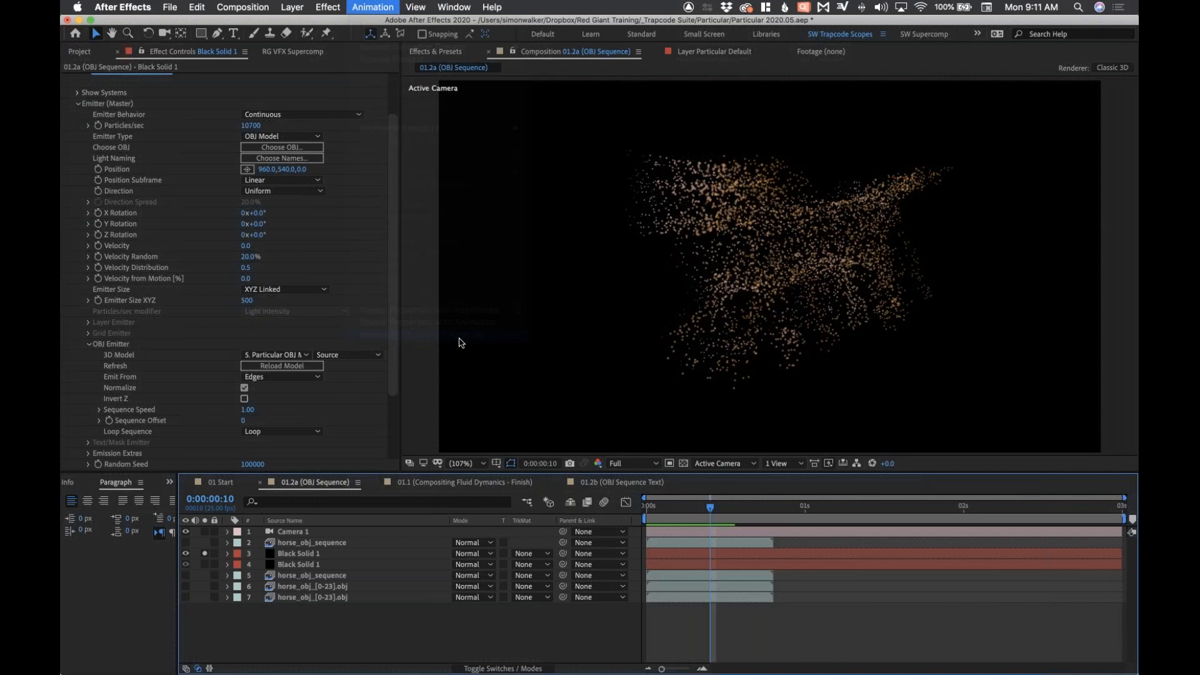
key("u")
key("u")
scroll(559, 586, "down", 10)
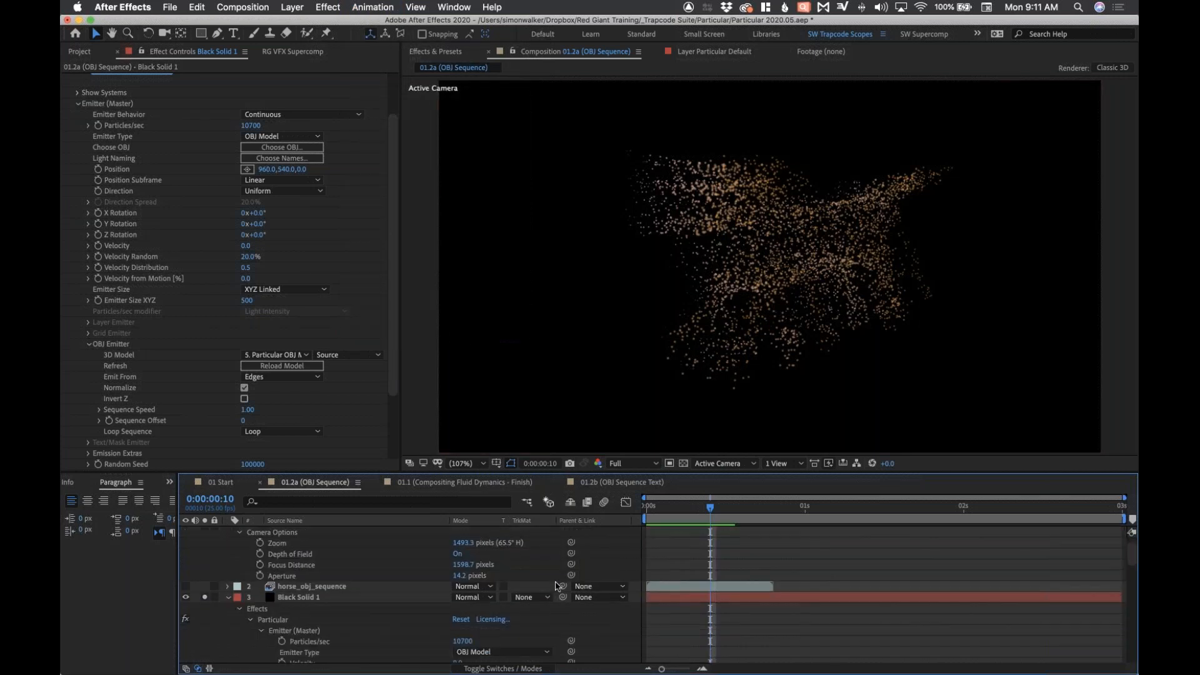
scroll(558, 586, "down", 10)
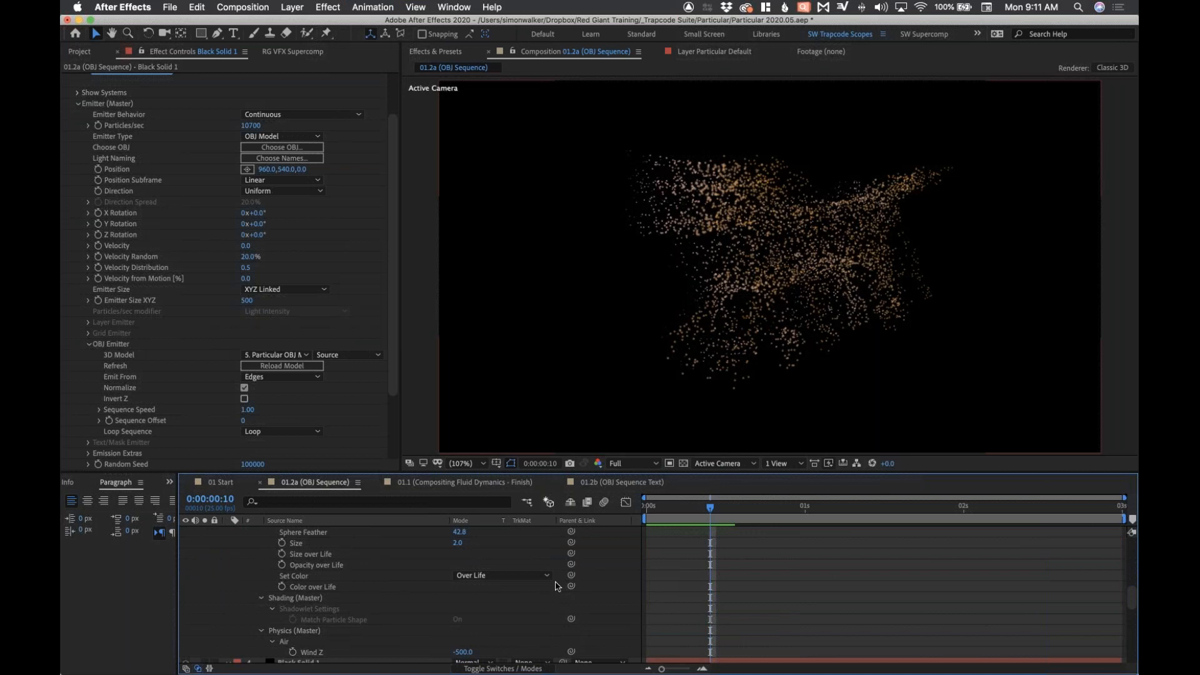
scroll(558, 586, "down", 2)
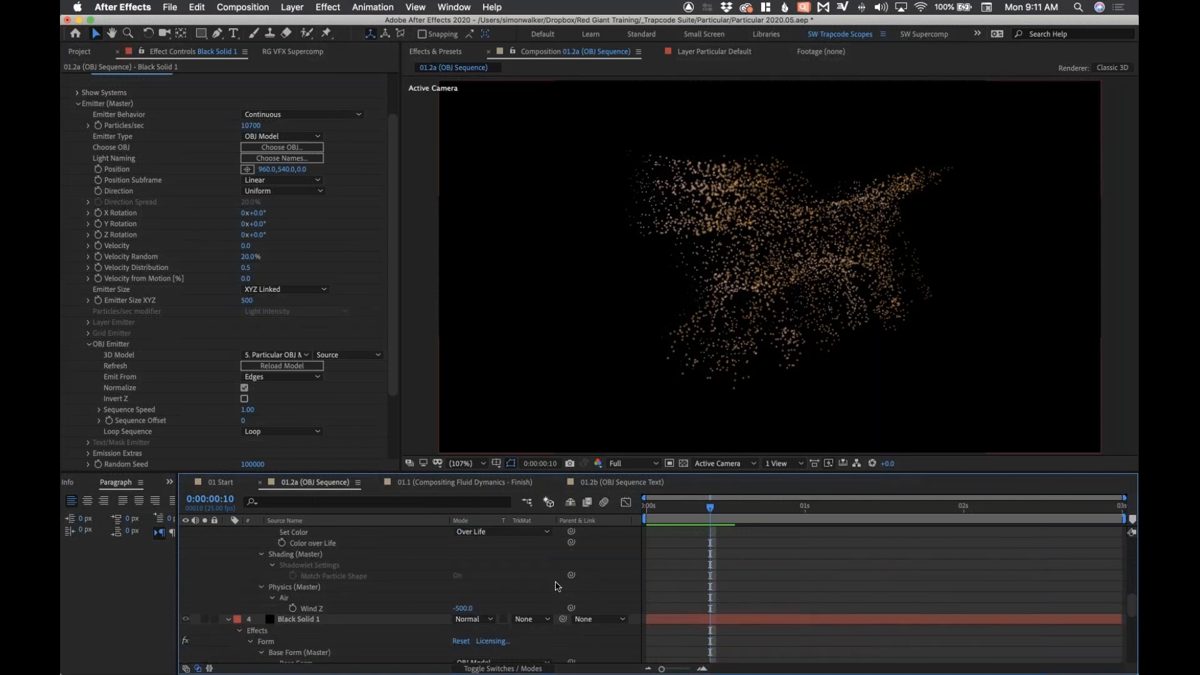
scroll(558, 586, "down", 1)
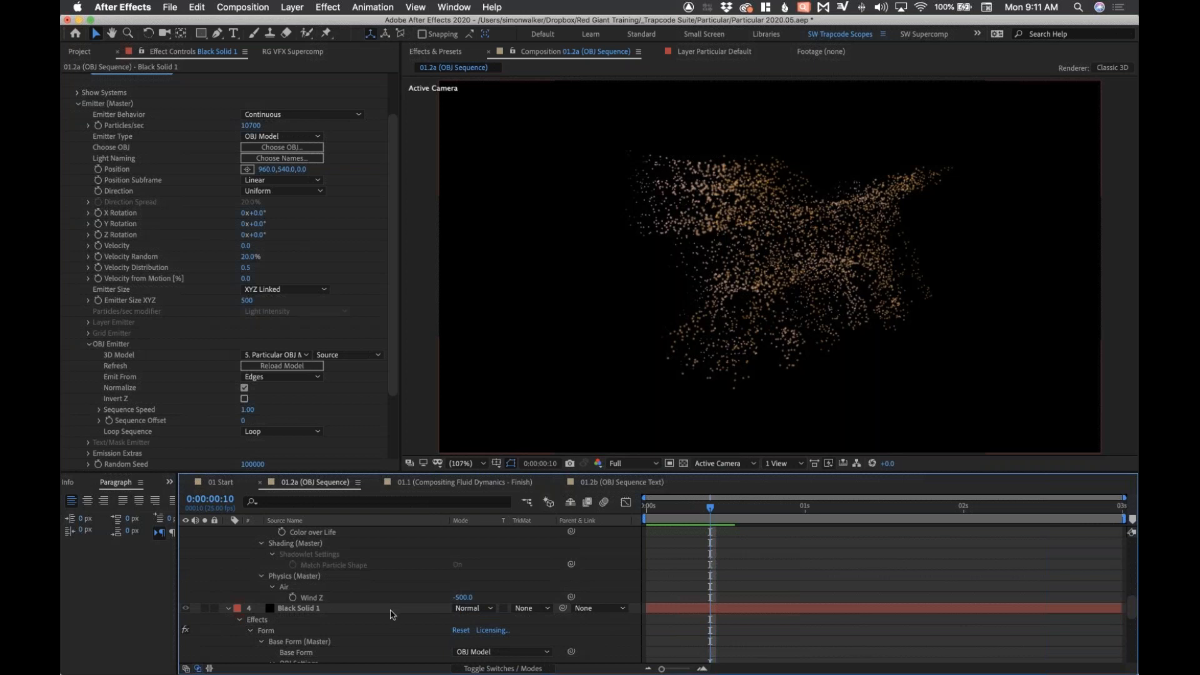
Try the Particular effect's Wind Z at 0 while scrubbing the early frames, and undo the change.
left_click(464, 598)
type("0")
key("Return")
left_click_drag(641, 509, 697, 515)
key("super+z")
scroll(139, 233, "up", 3)
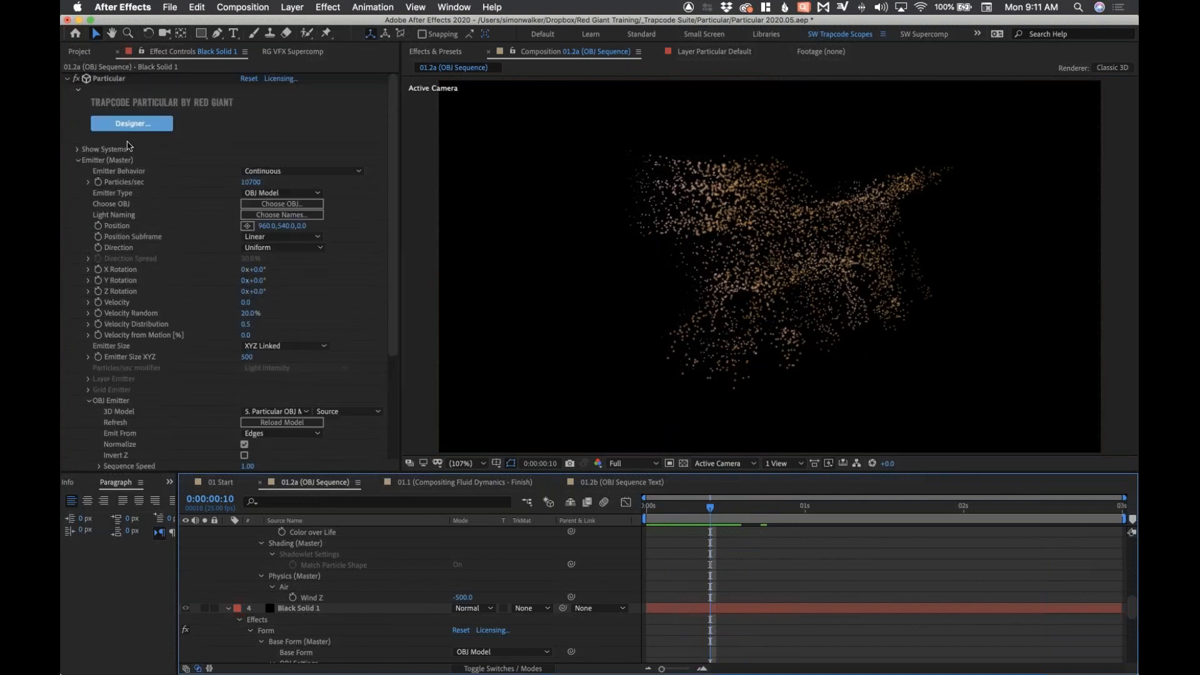
Open Particular's Designer, check the Gravity and Physics blocks, try Wind Y and Wind Z at 0, and cancel the changes.
left_click(130, 124)
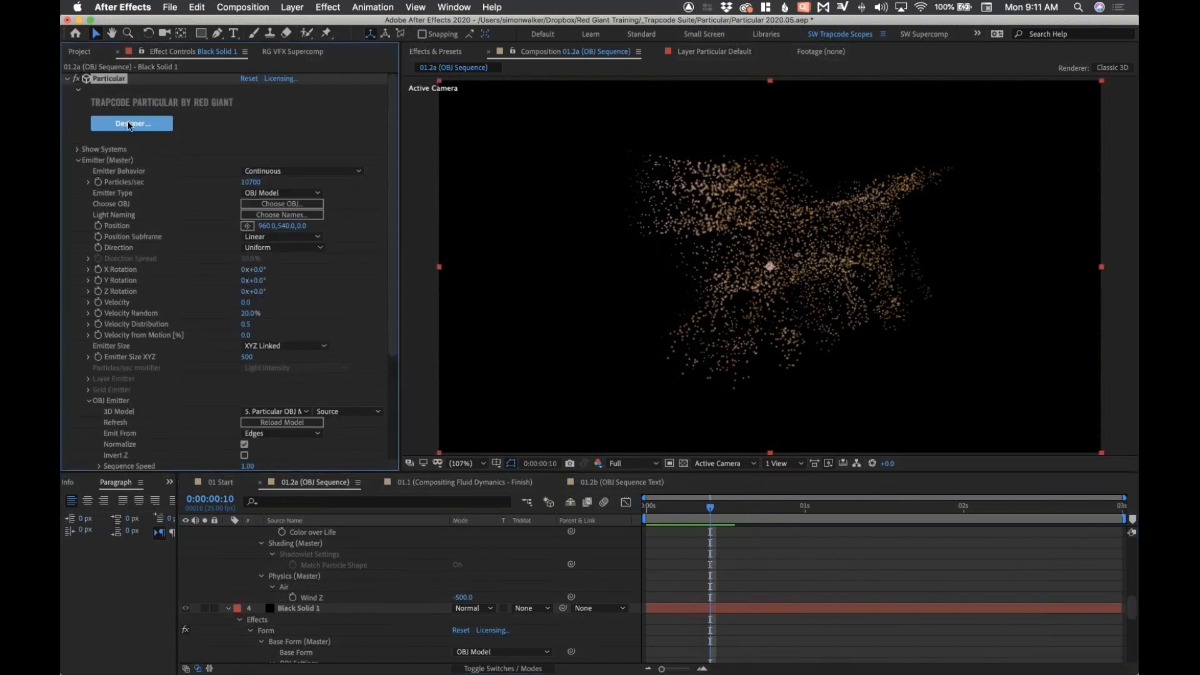
left_click(130, 124)
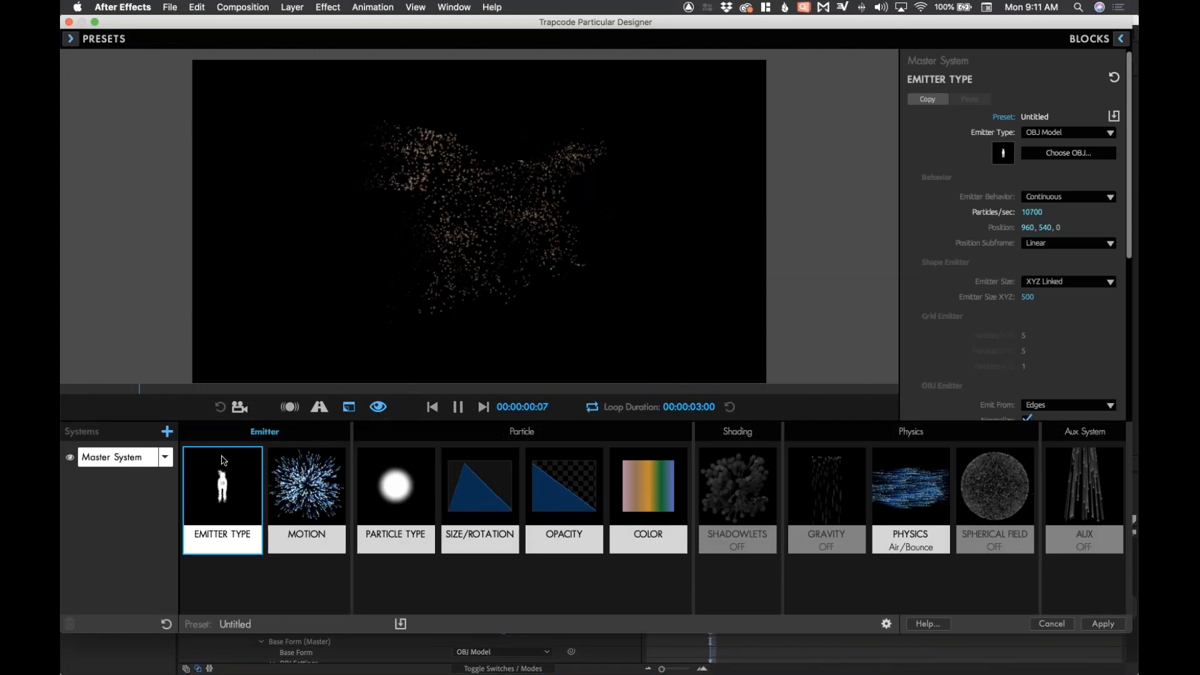
left_click(833, 494)
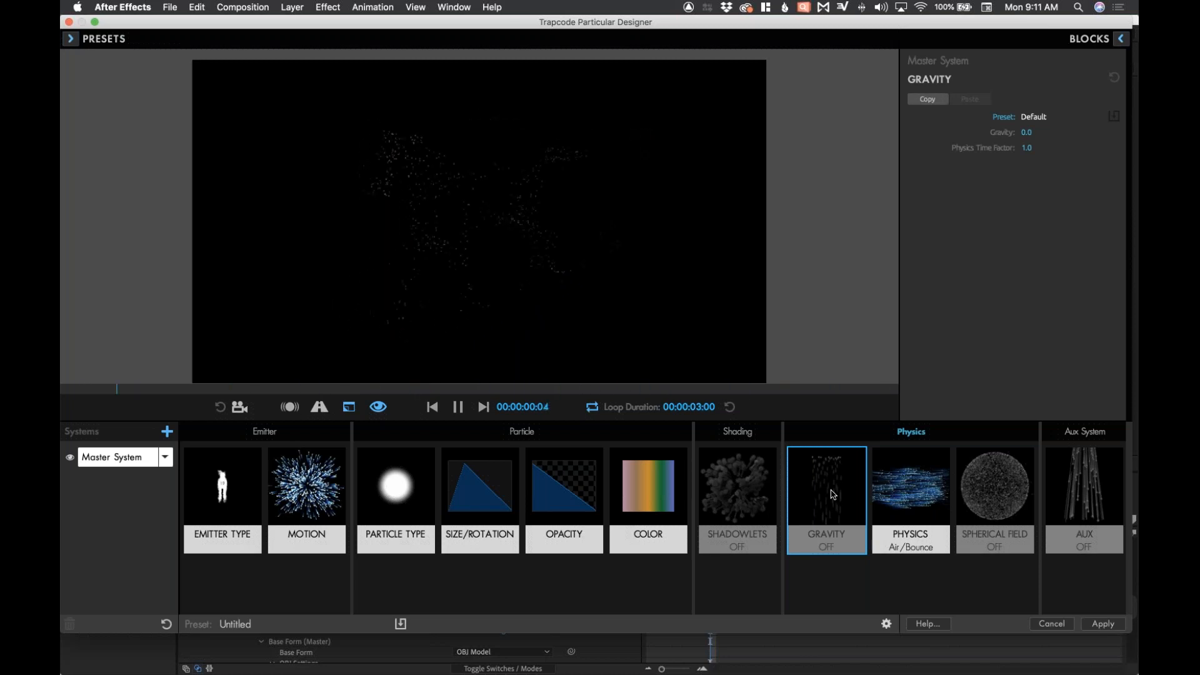
left_click(935, 520)
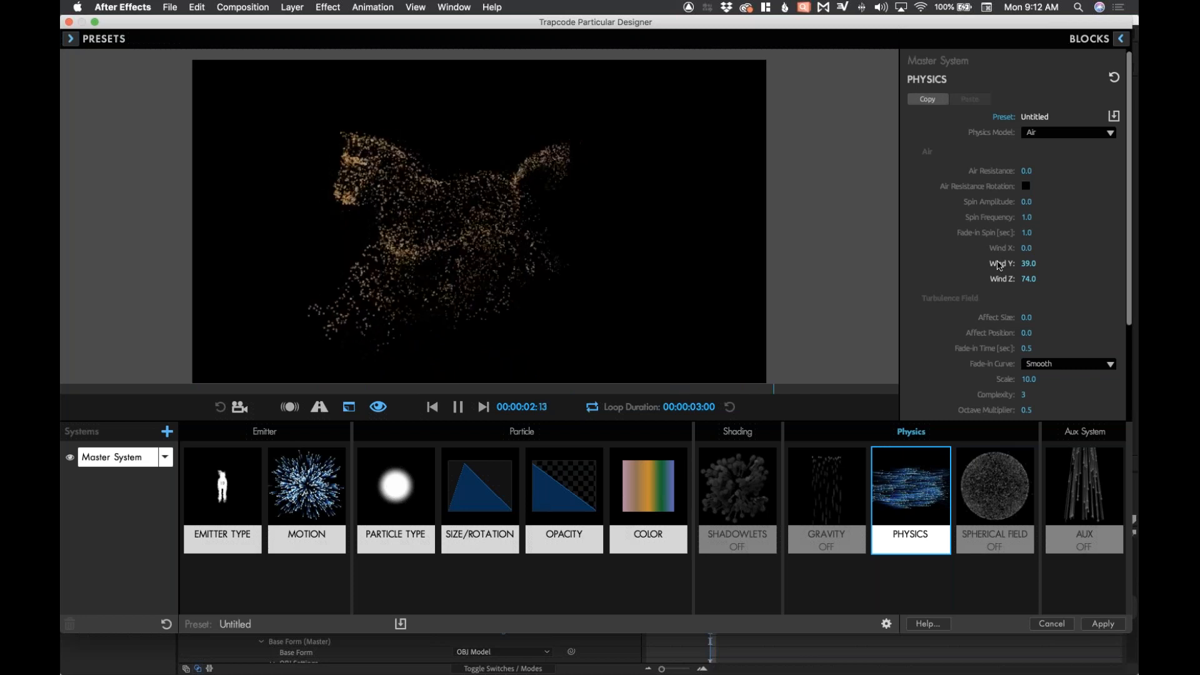
left_click(1001, 265)
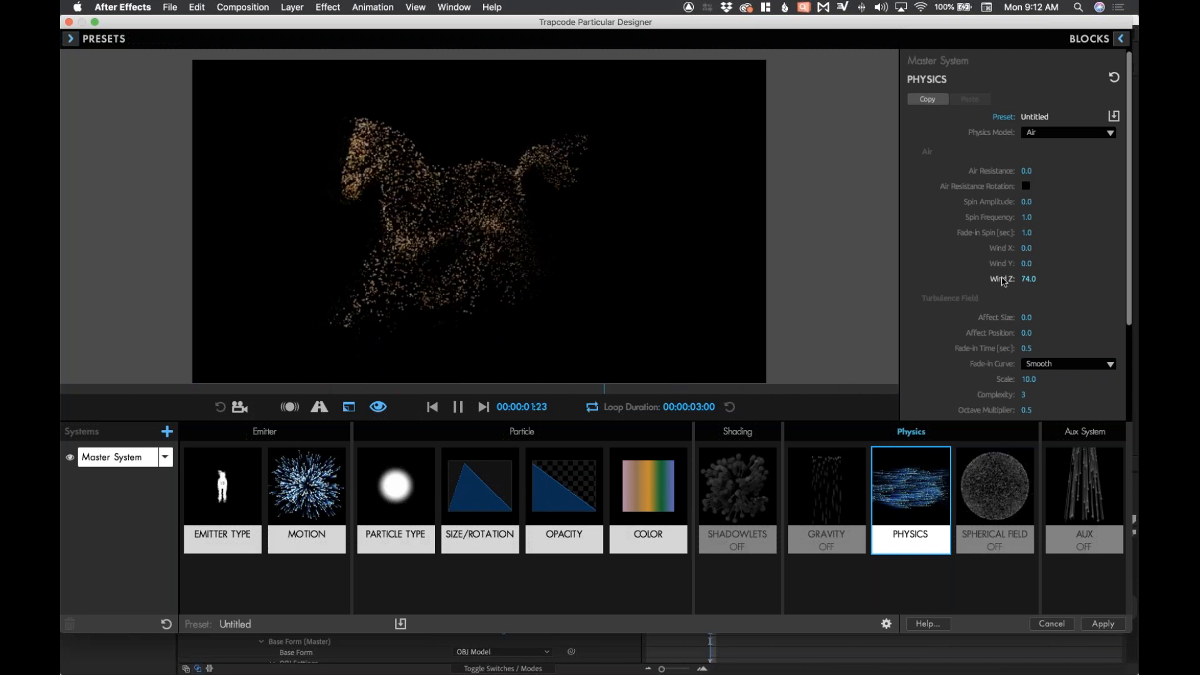
left_click(1004, 279)
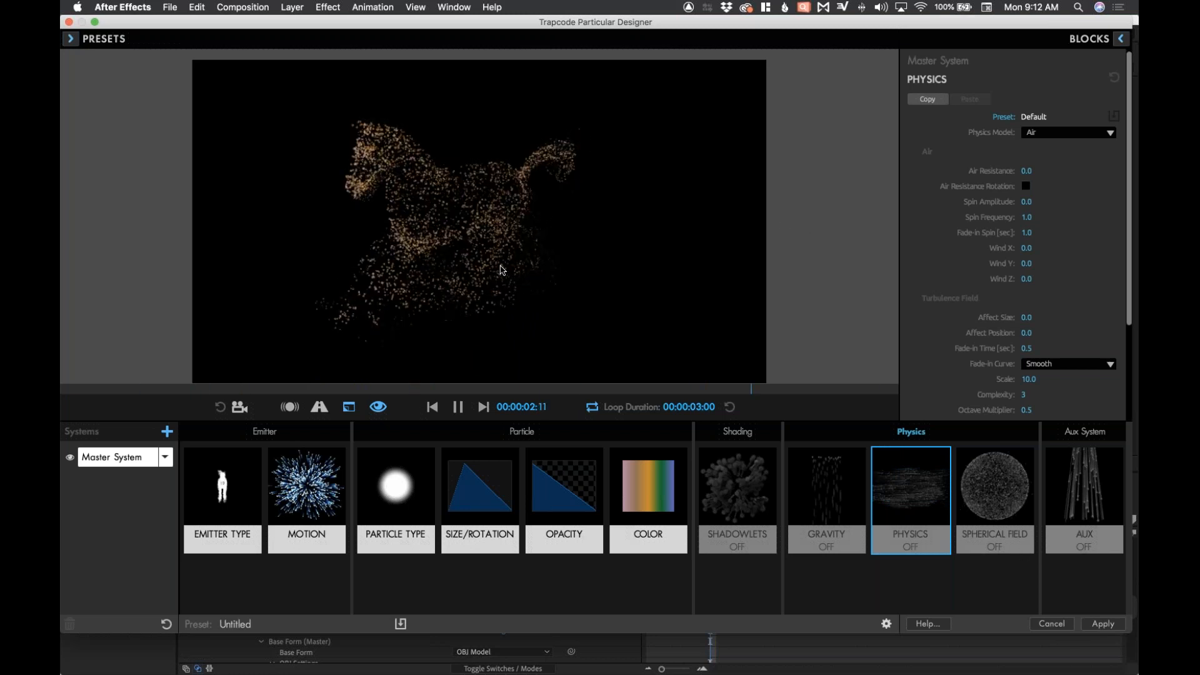
left_click(1052, 624)
Solo the Form layer below the Particular layer, and preview the running horse from different camera angles.
key("super+d")
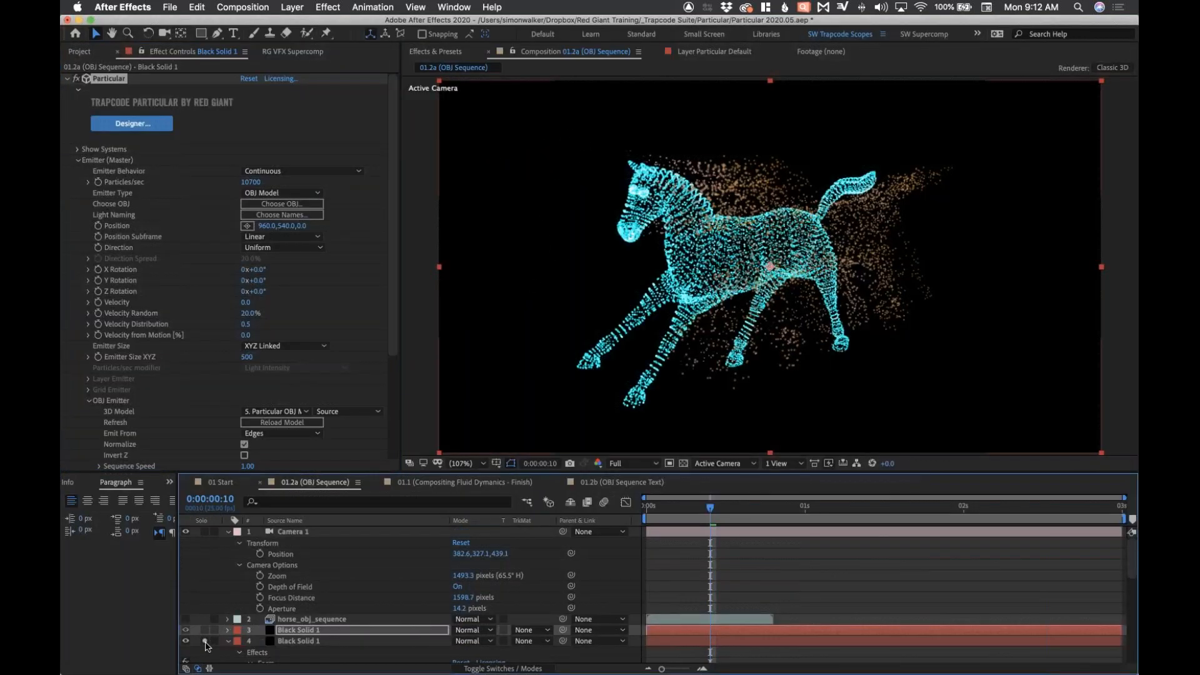
left_click(205, 642)
key("space")
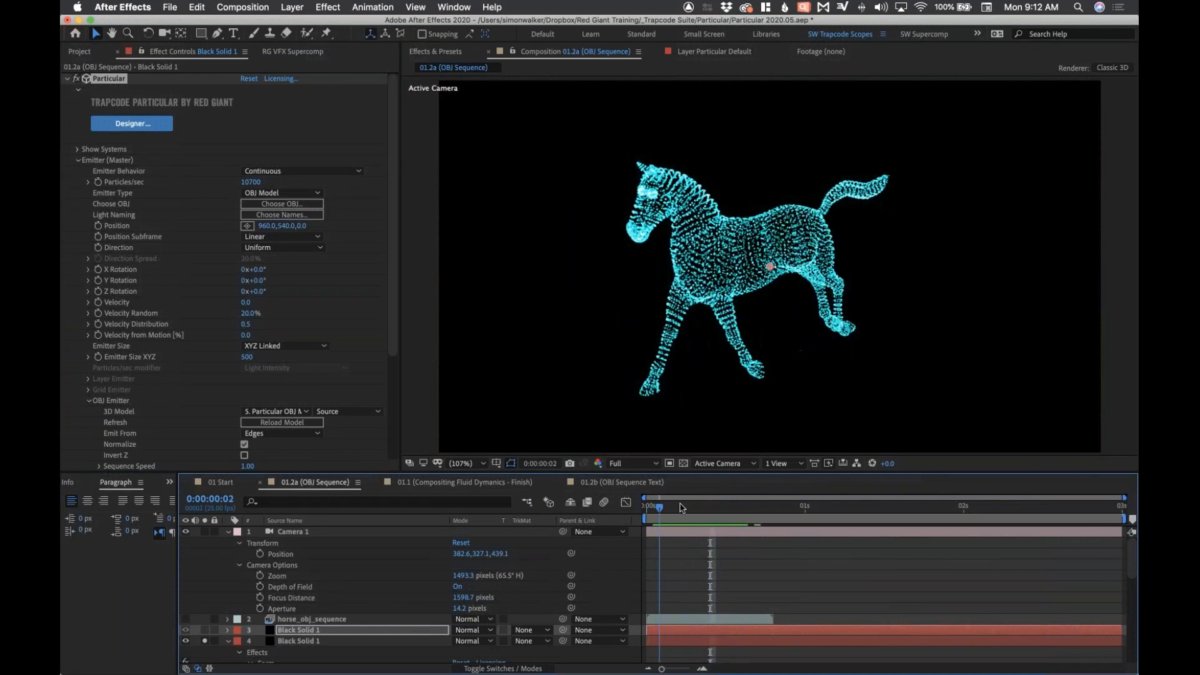
key("c")
left_click_drag(770, 267, 644, 255)
Select the Form layer, scrub to frame 0:00:00:08, and expand its Base Form (Master) and OBJ Settings groups.
left_click(299, 641)
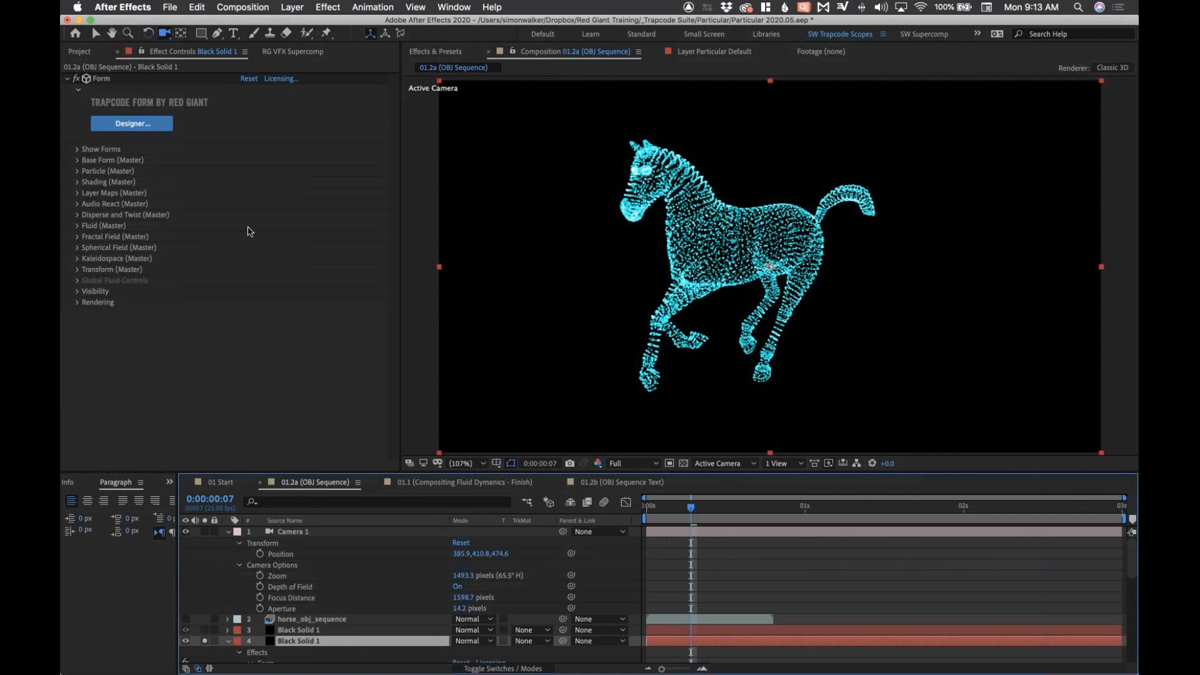
mouse_move(674, 513)
left_mouse_down()
mouse_move(746, 513)
mouse_move(697, 513)
left_mouse_up()
left_click(77, 160)
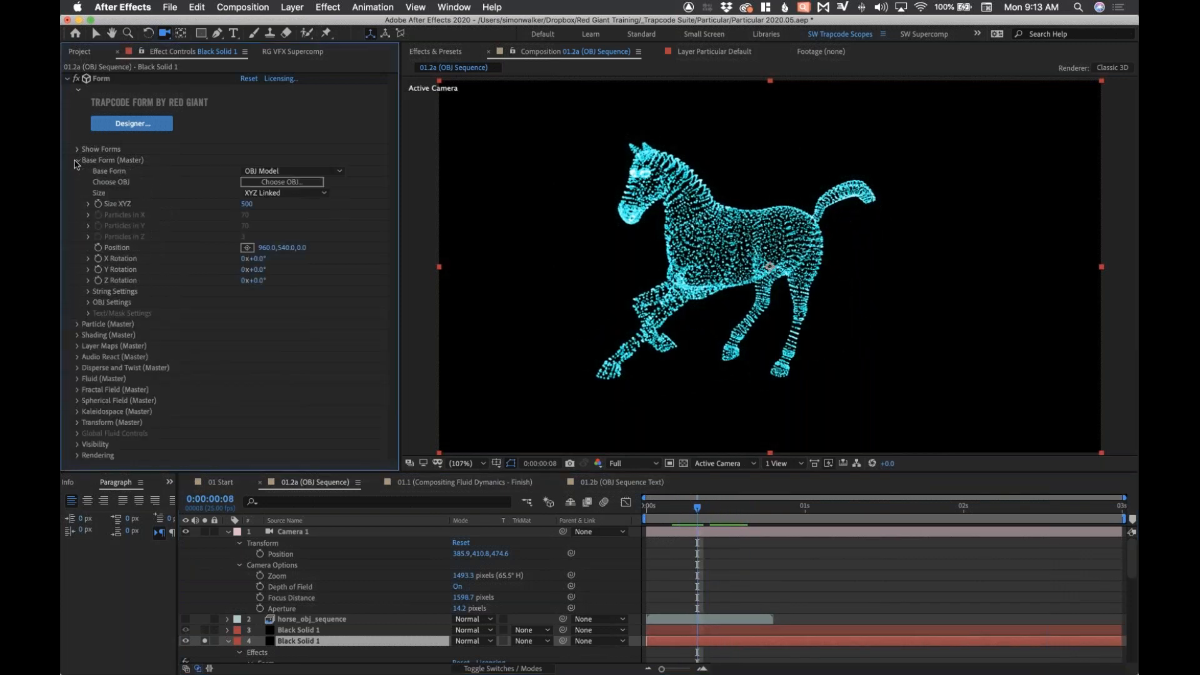
left_click(89, 303)
scroll(250, 294, "down", 3)
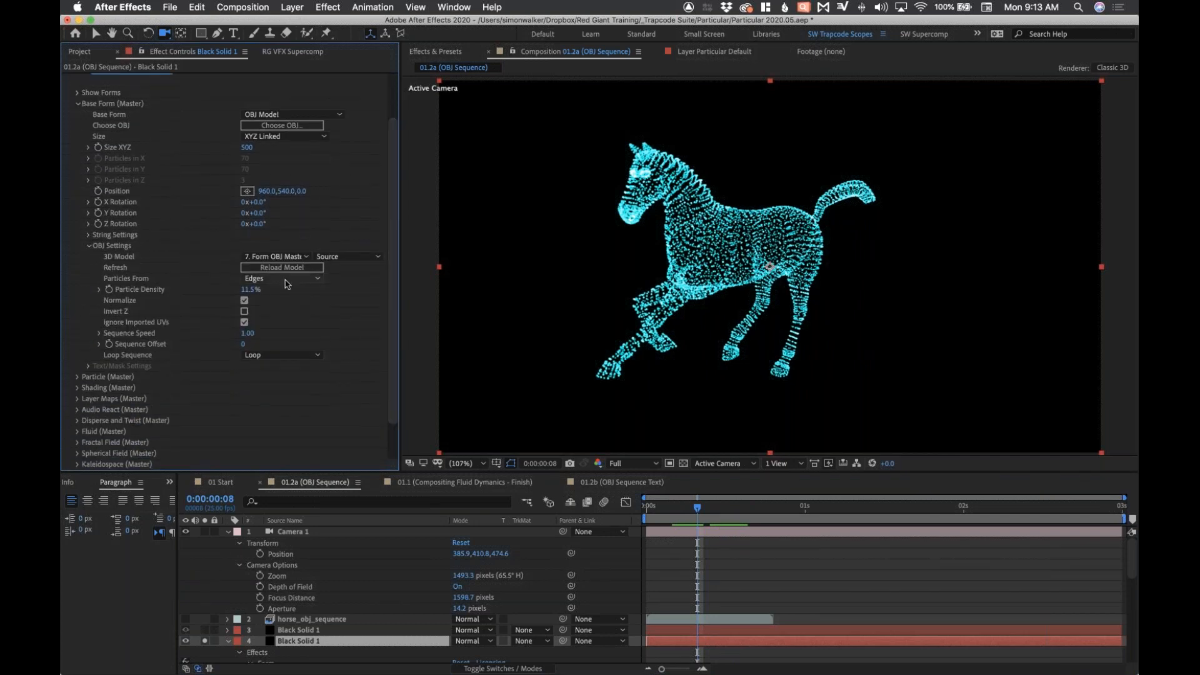
Try Vertices as the Form effect's Particles From source, and return it to Edges.
left_click(285, 279)
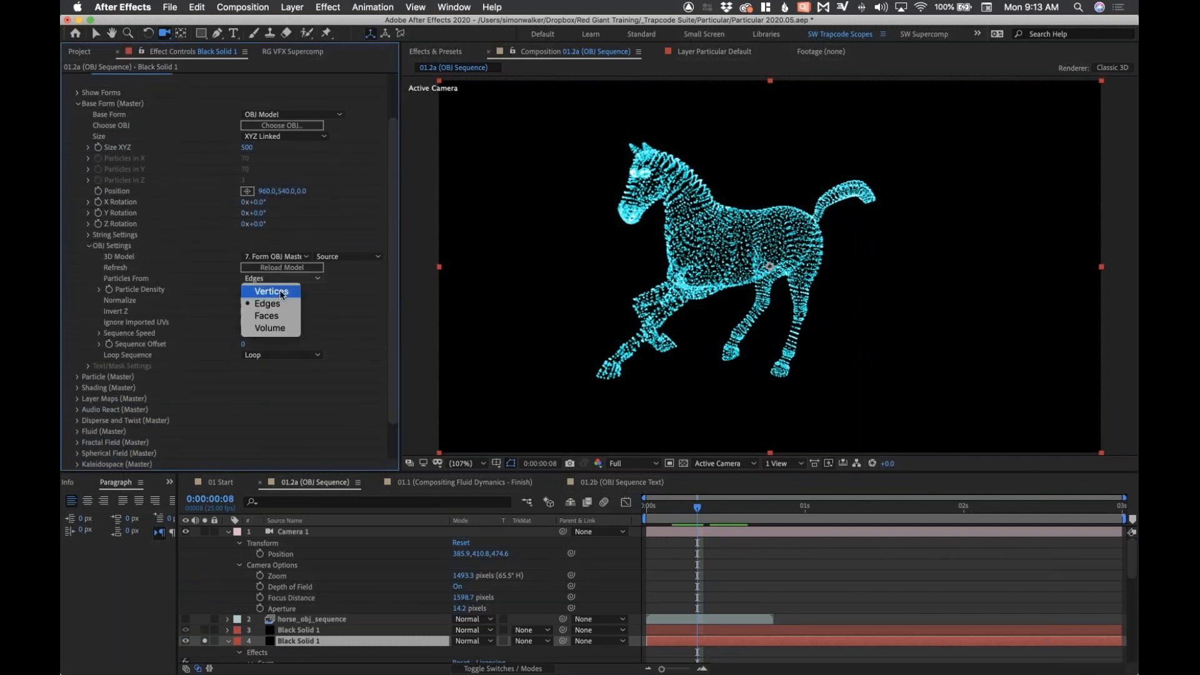
left_click(282, 296)
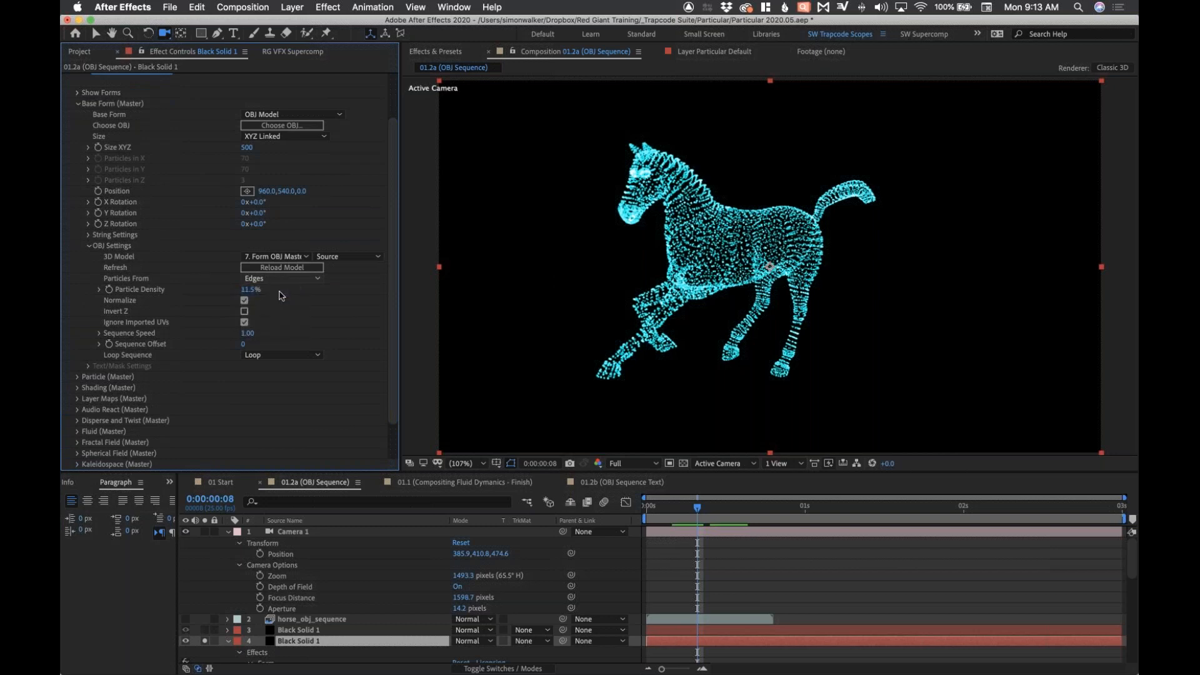
left_click(281, 279)
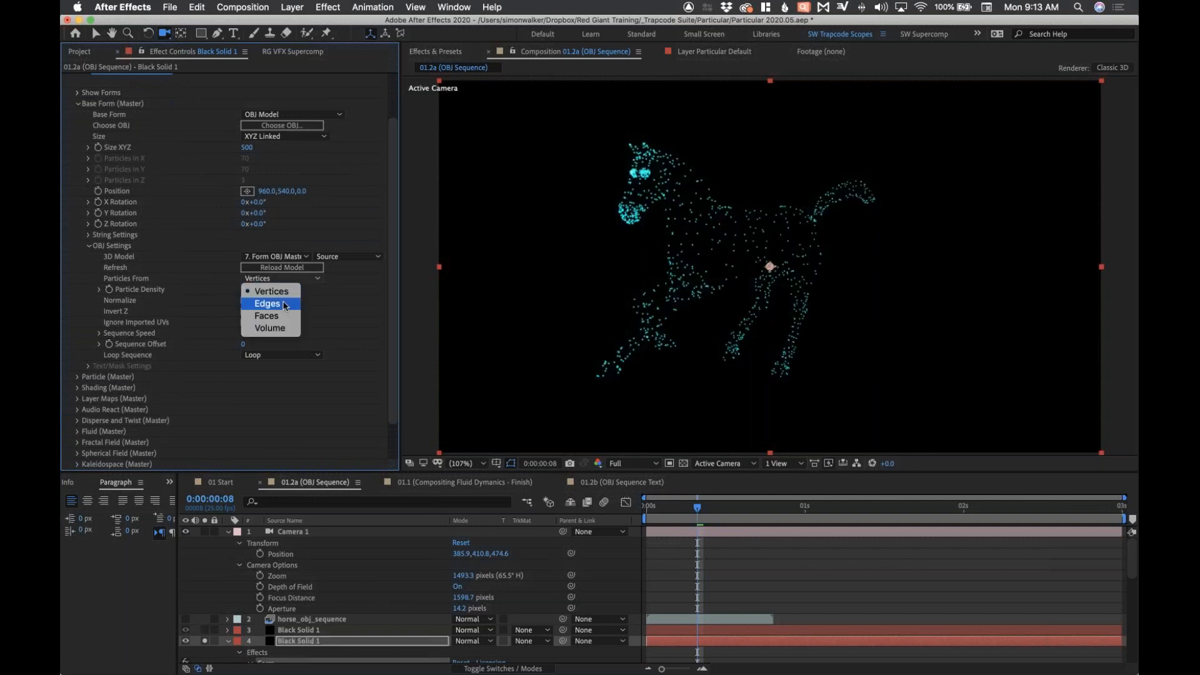
left_click(268, 303)
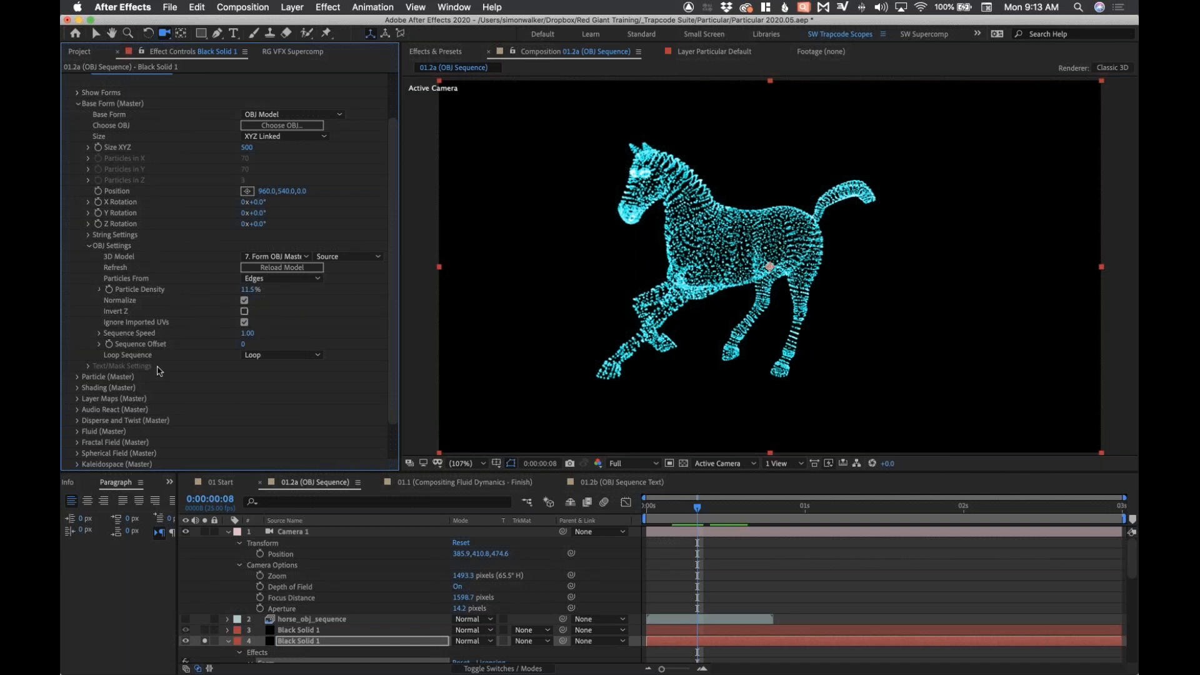
Set the Form effect's Particle Density to 43.2% and inspect the denser horse from several camera angles.
left_click(99, 289)
left_click_drag(149, 308, 229, 309)
left_click_drag(695, 244, 676, 226)
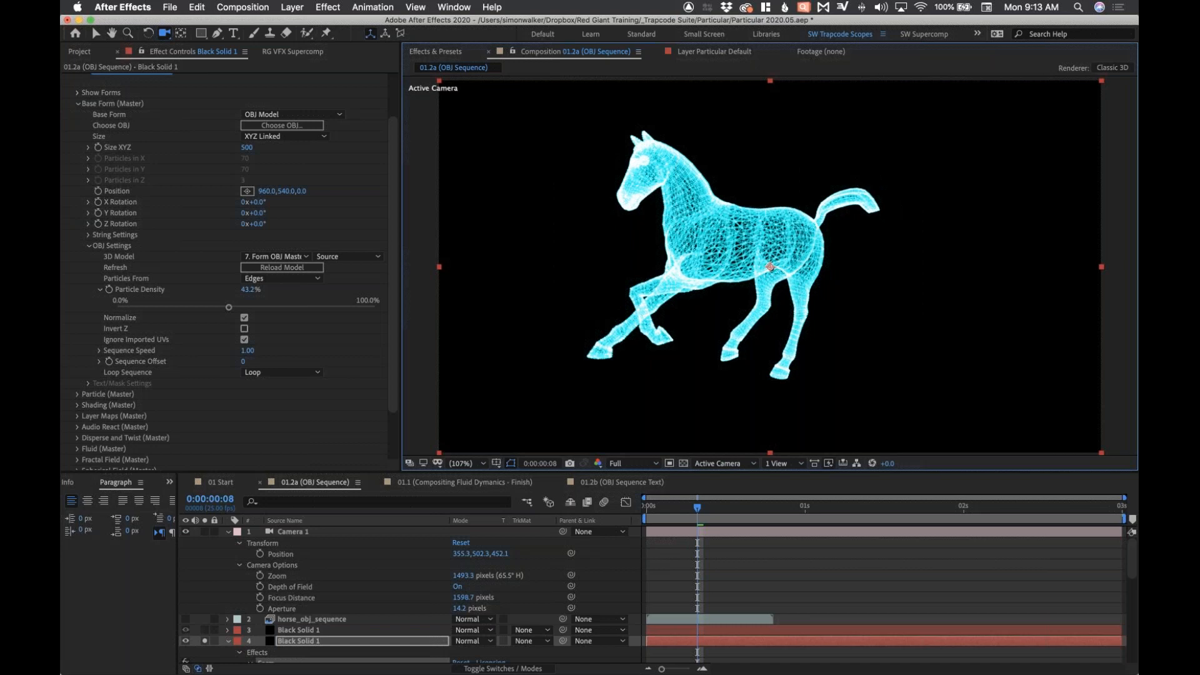
left_click_drag(743, 234, 633, 245)
Collapse and unsolo the Form layer, preview it together with the Particular layer from the start, and go to frame 0:00:00:05.
scroll(390, 289, "up", 5)
left_click(228, 641)
left_click(204, 641)
mouse_move(673, 505)
left_mouse_down()
mouse_move(727, 507)
mouse_move(644, 509)
left_mouse_up()
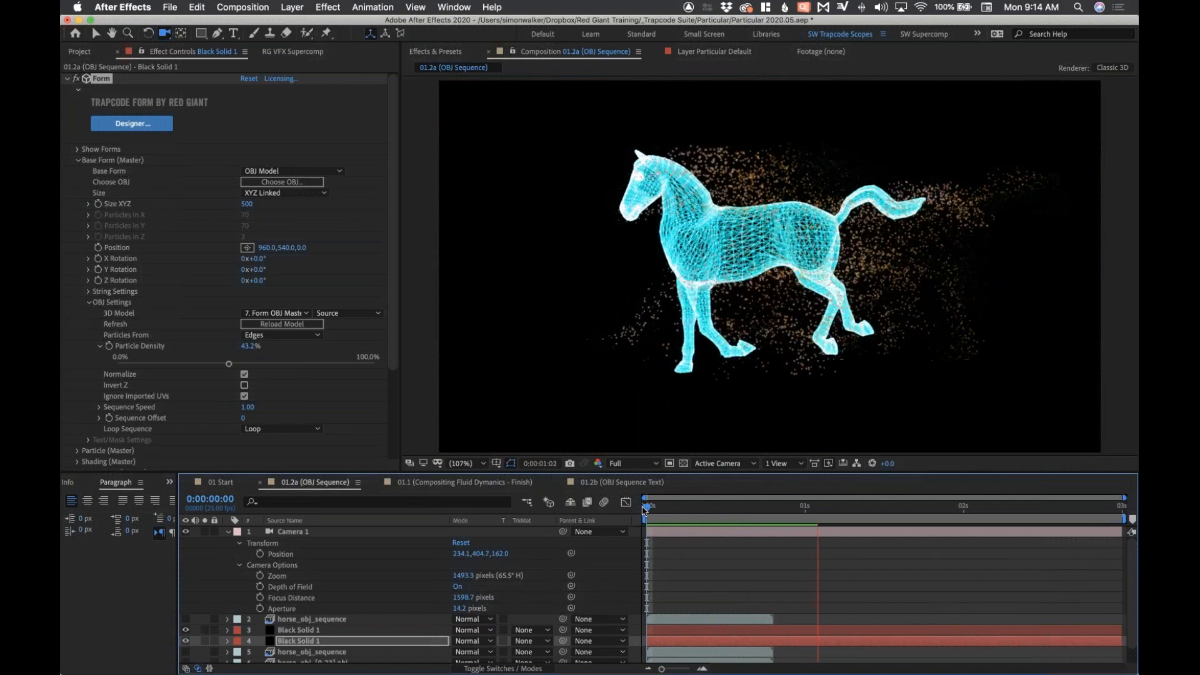
left_click(679, 507)
Collapse the Form effect's Base Form (Master) settings and expand Fluid (Master) to examine its options.
left_click_drag(800, 273, 680, 268)
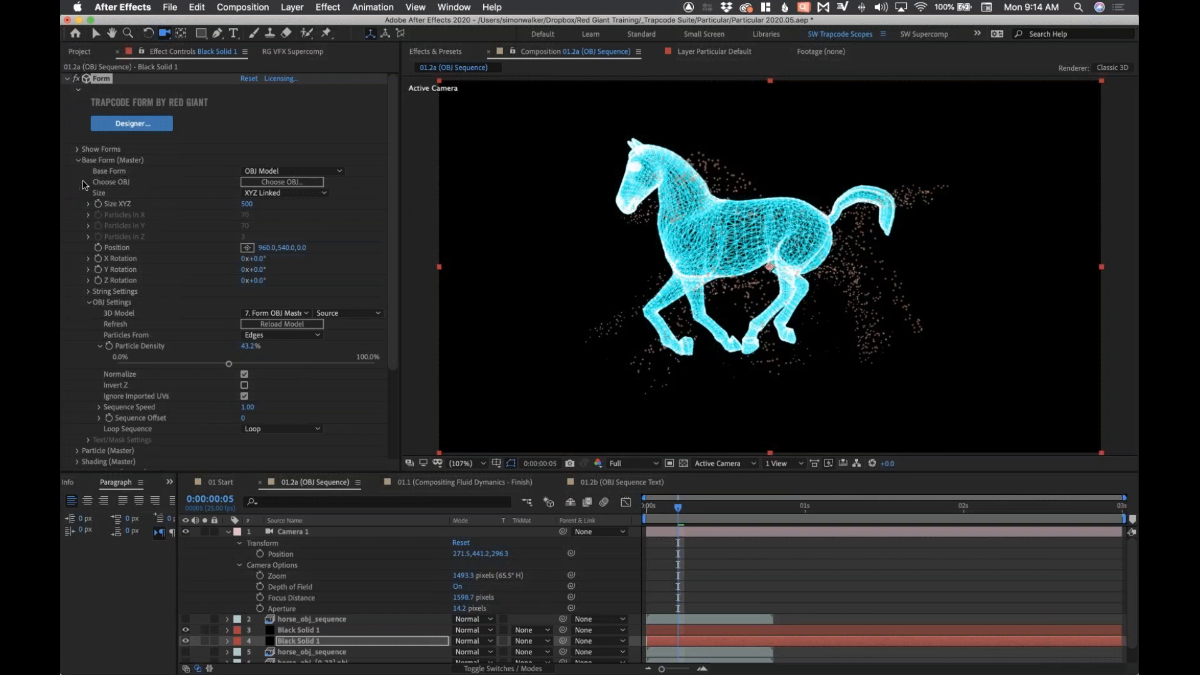
left_click(75, 160)
left_click(78, 225)
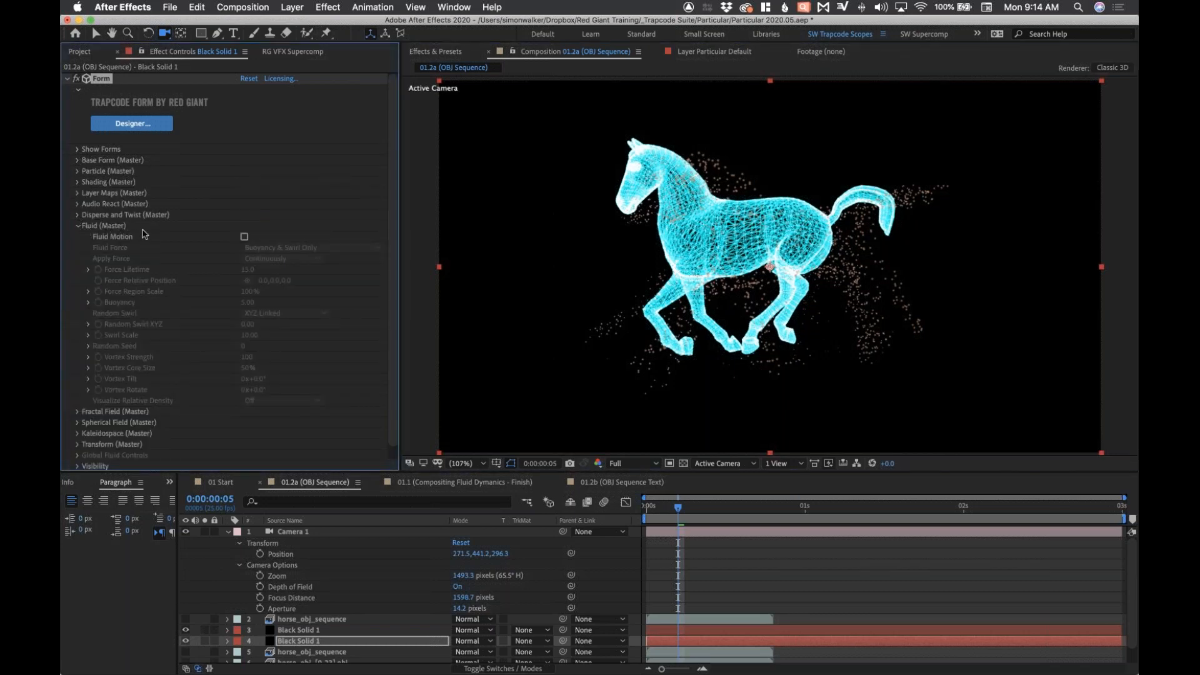
Browse the footage import dialog to horse_obj_1.obj in the horse_obj_sequence folder, with the OBJ Files for RG Trapcode Sequence option enabled.
left_click(123, 7)
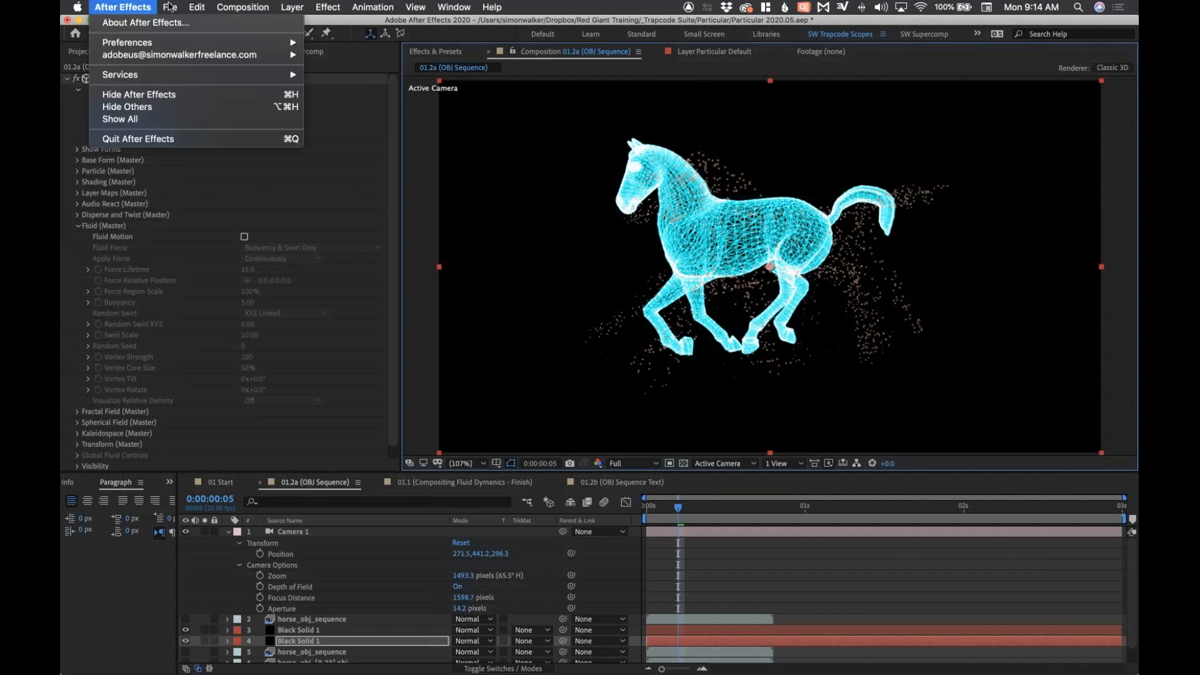
mouse_move(169, 7)
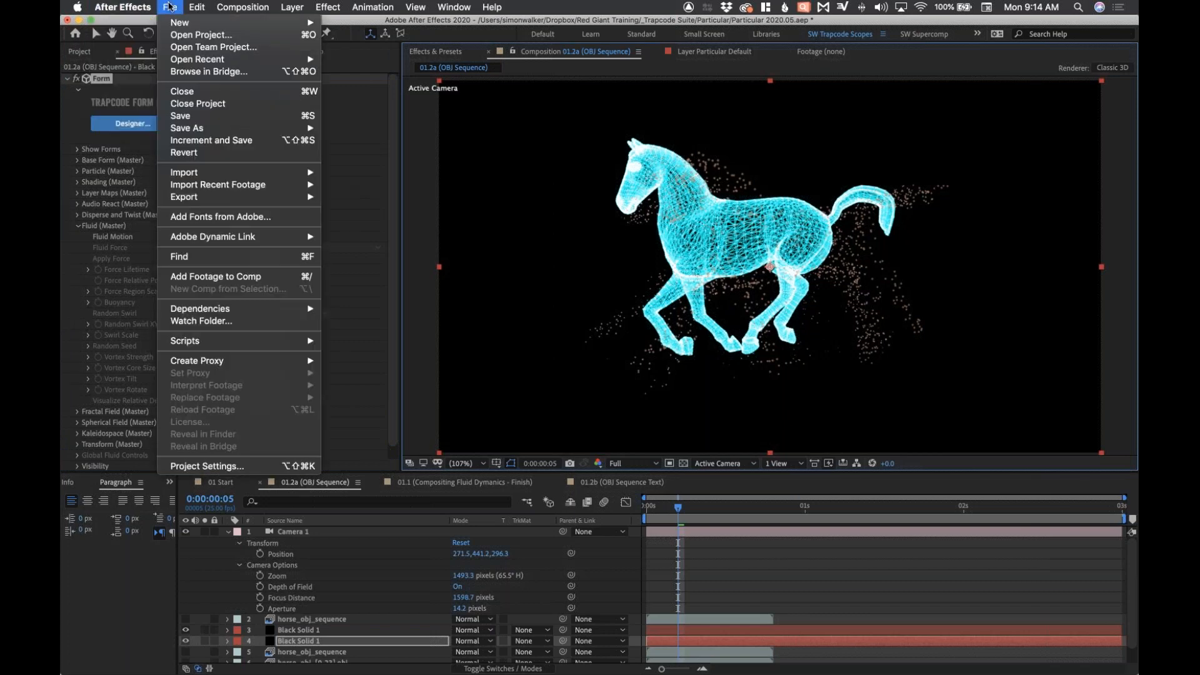
mouse_move(181, 173)
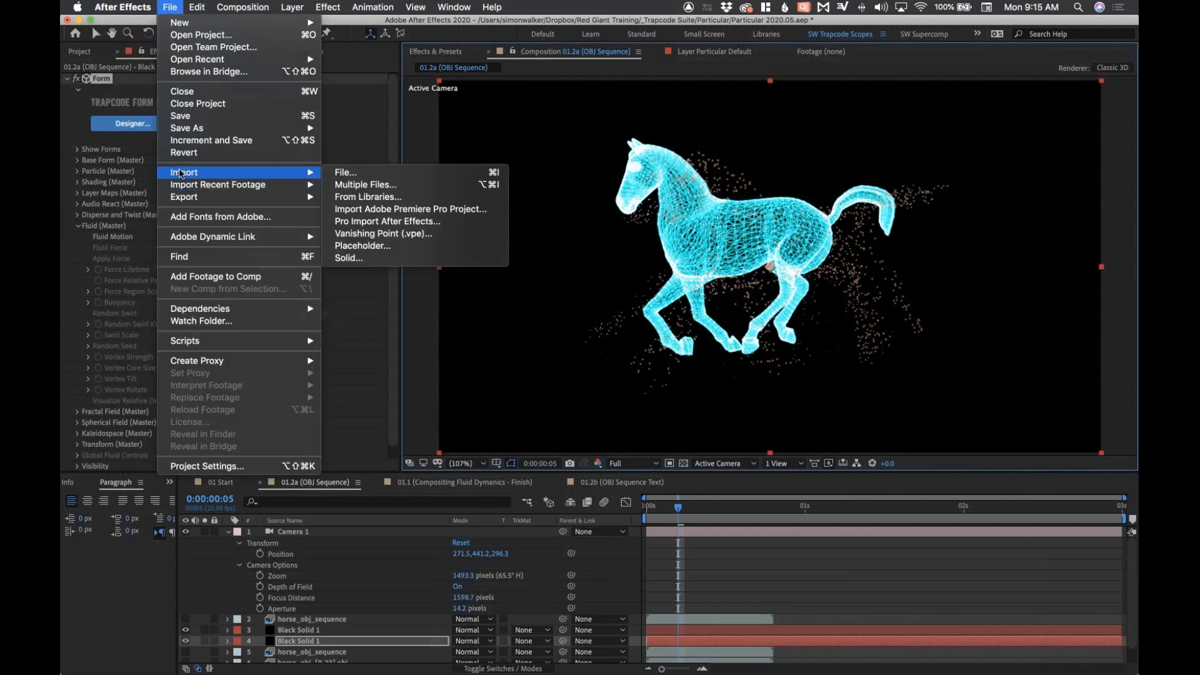
left_click(365, 176)
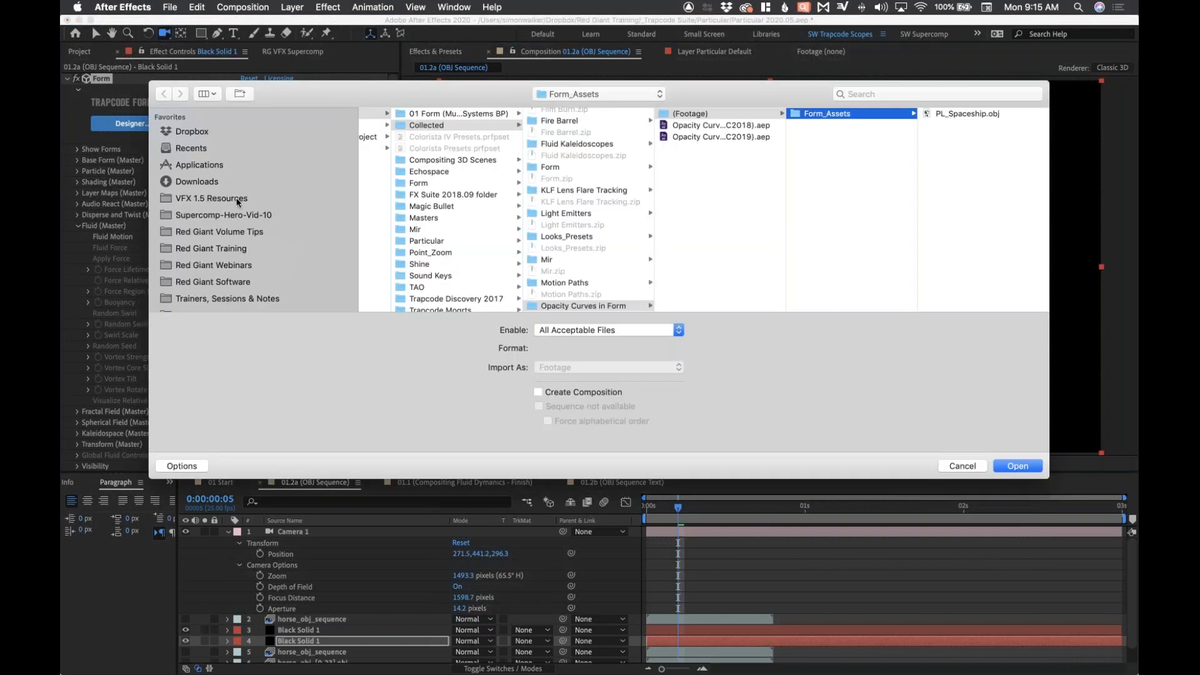
left_click(243, 248)
left_click_drag(493, 260, 554, 259)
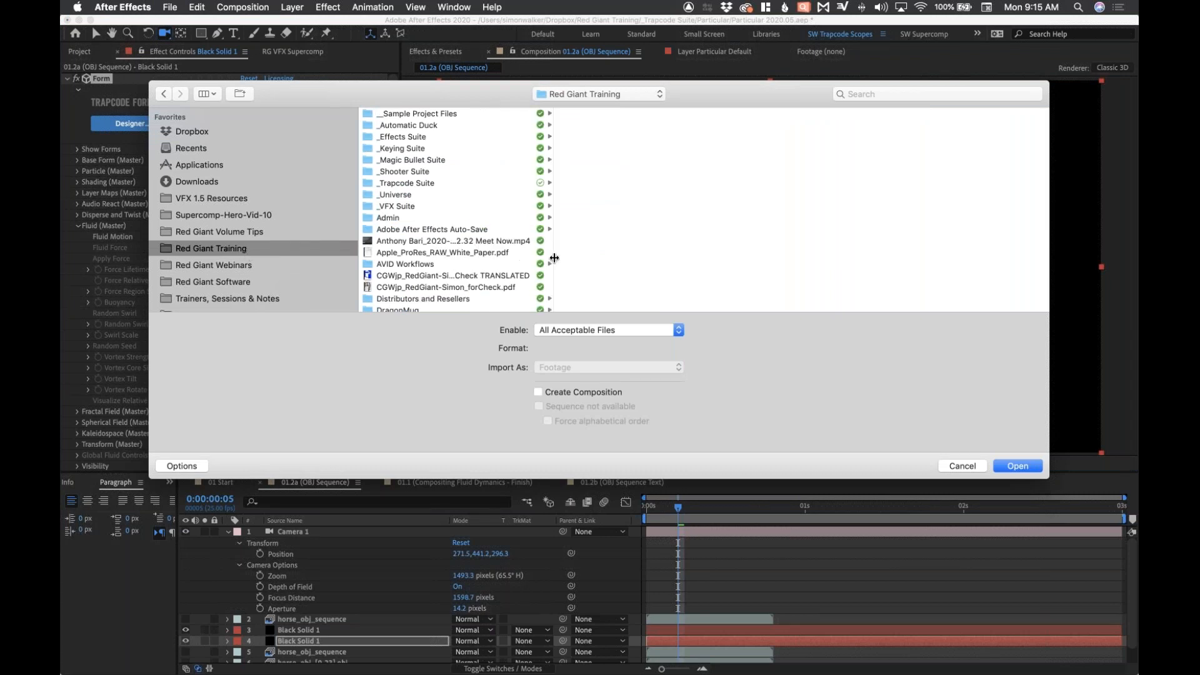
left_click(411, 181)
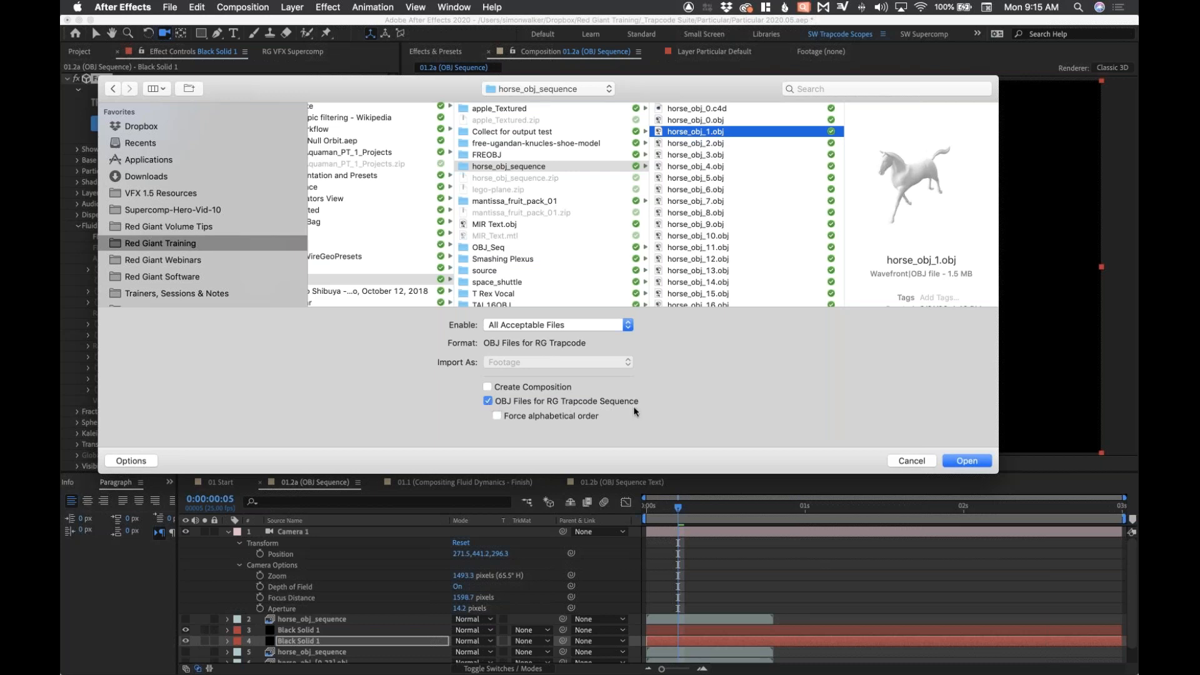
key("Return")
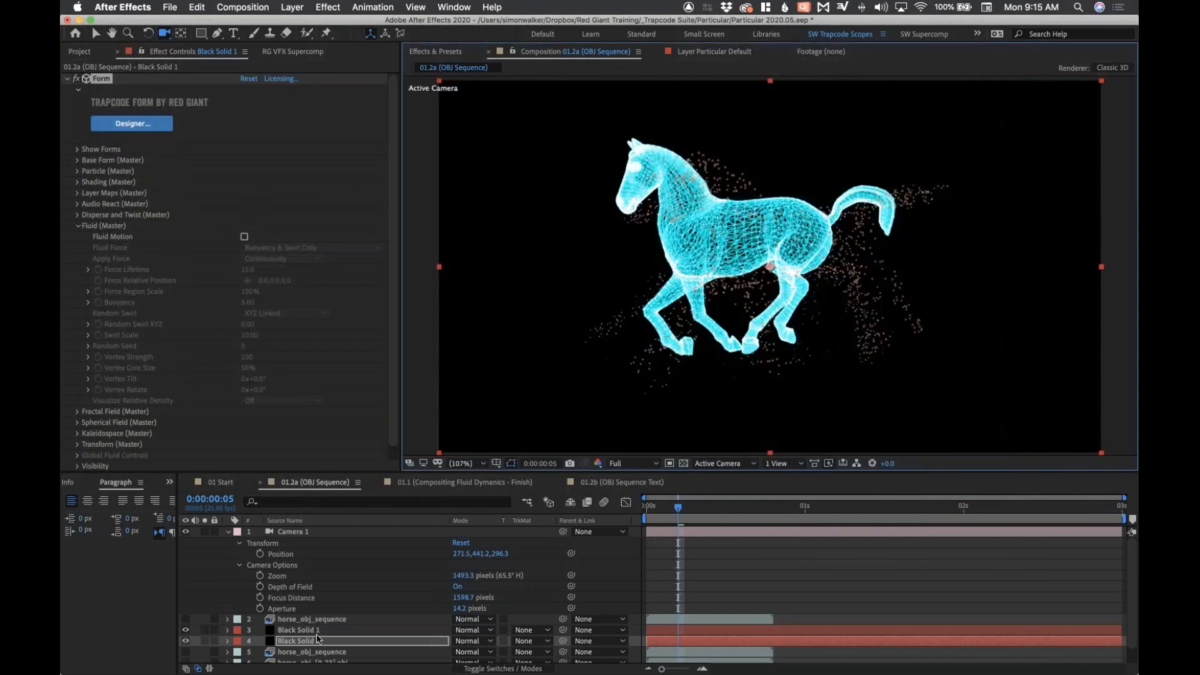
Select the horse_obj_sequence layer directly below the Form layer and reveal its layer source in the project.
scroll(294, 639, "down", 1)
left_click(288, 639)
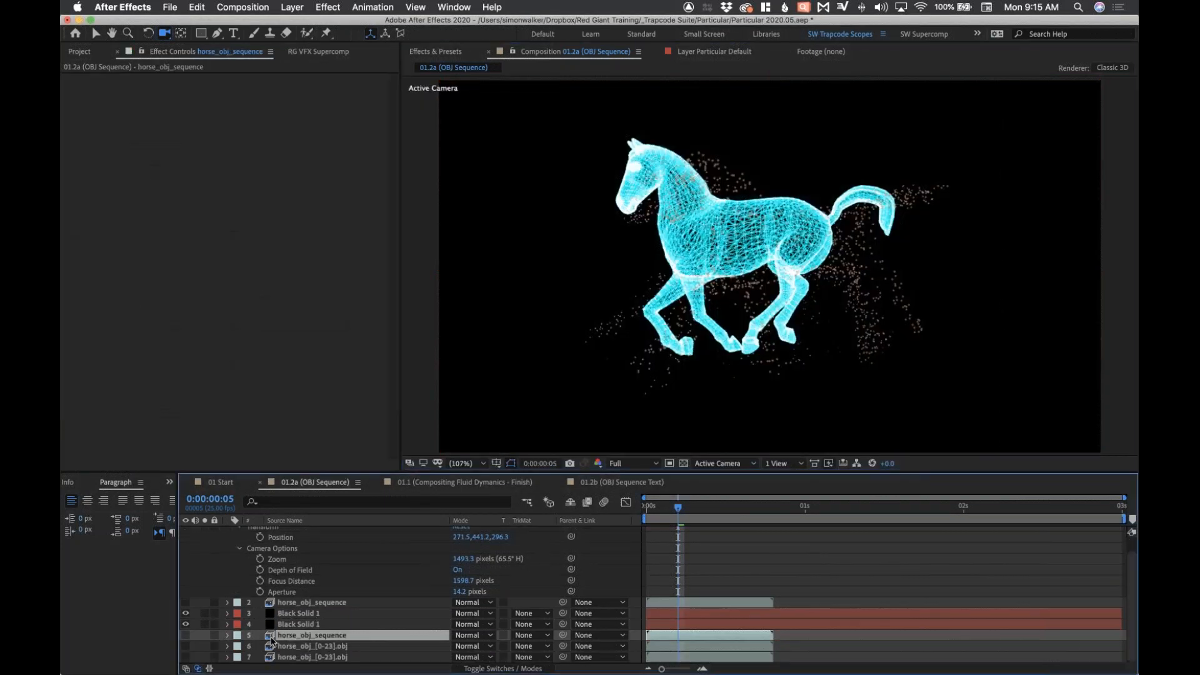
right_click(288, 640)
mouse_move(335, 573)
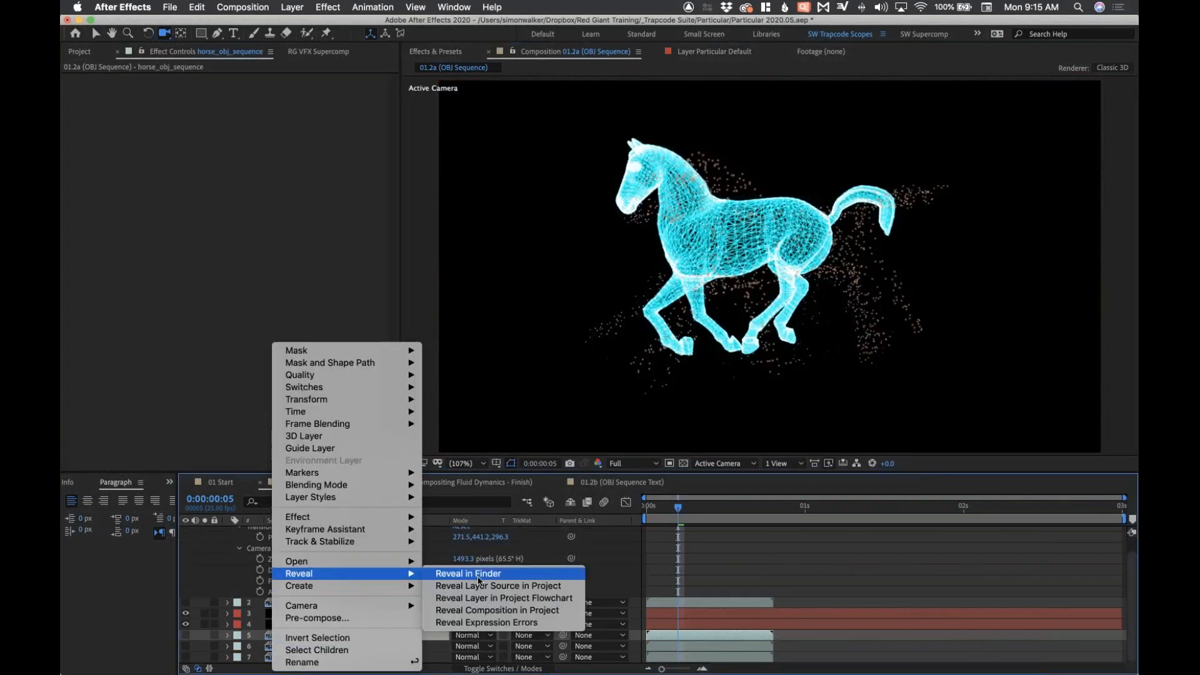
left_click(498, 586)
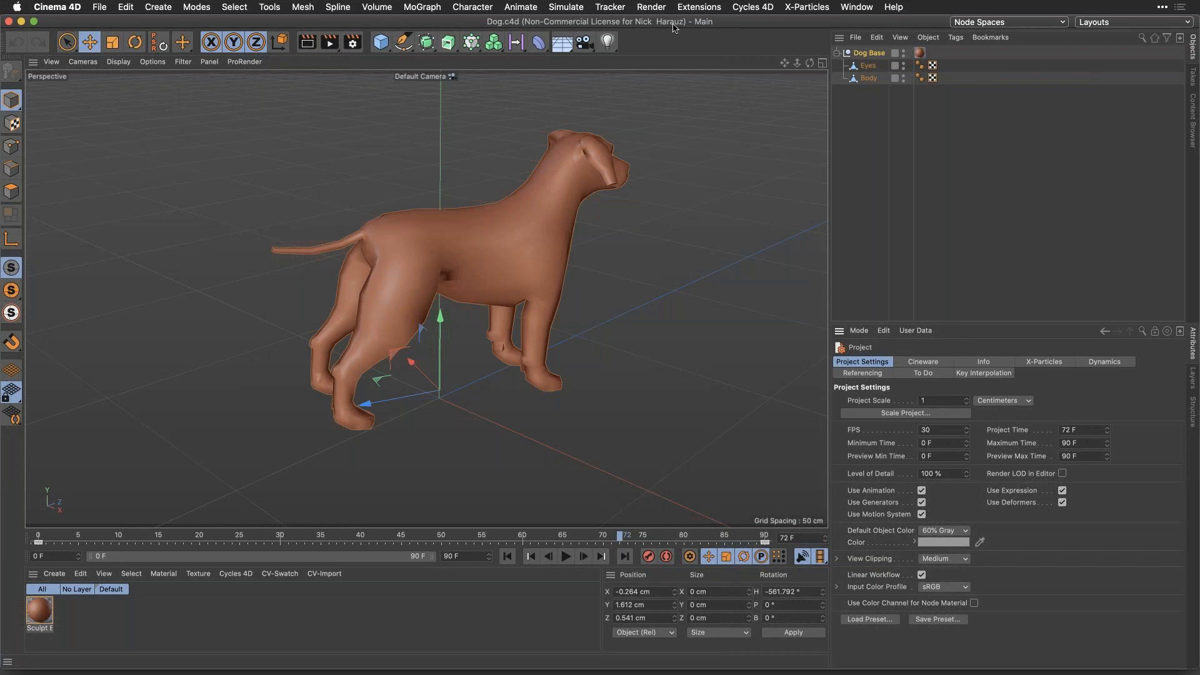
In Cinema 4D, check the export formats for the dog model, including Wavefront OBJ, and leave without exporting.
left_click(100, 8)
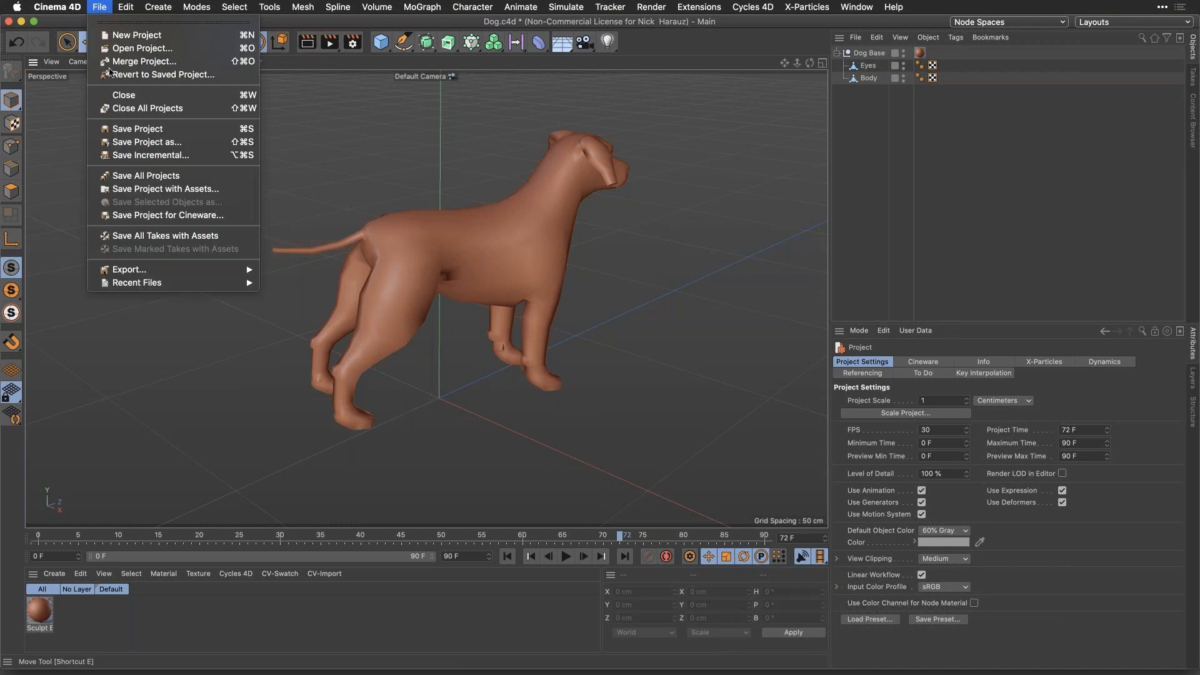
mouse_move(197, 275)
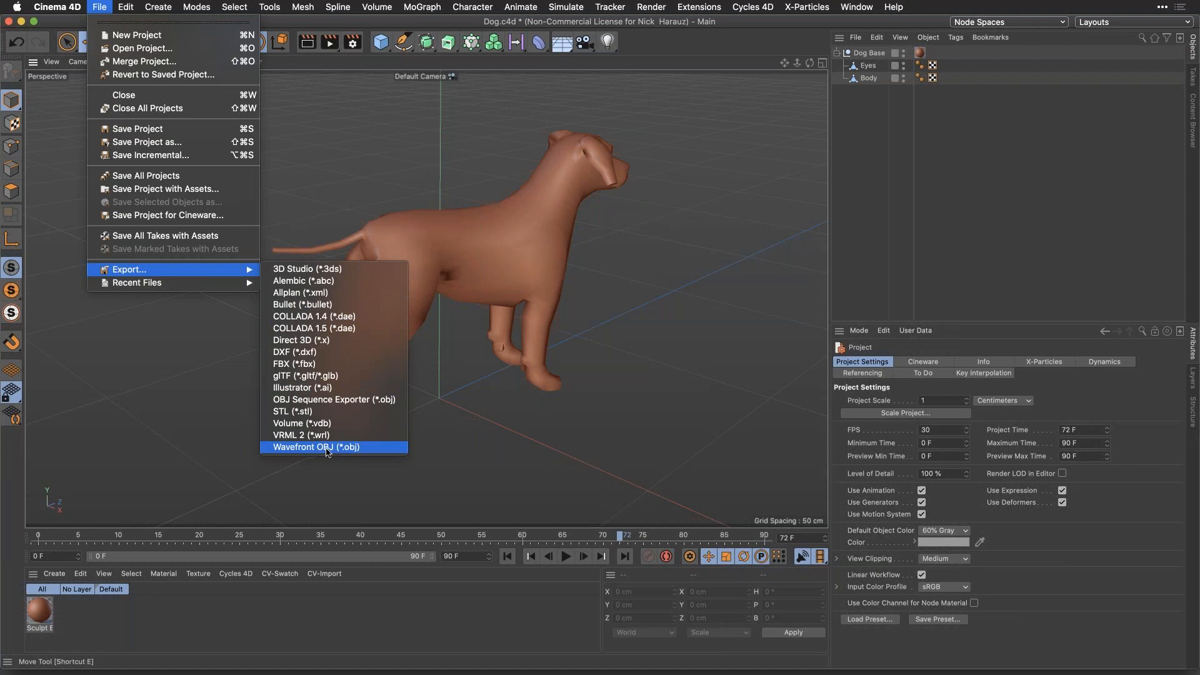
left_click(572, 441)
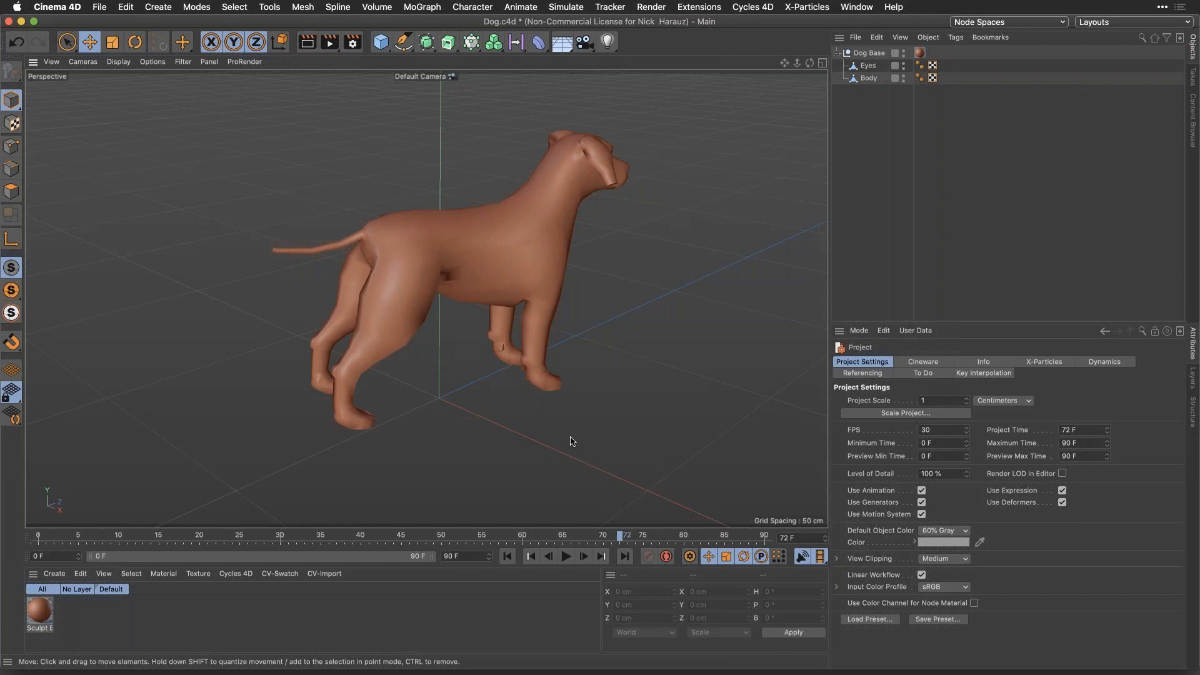
Switch to Safari and read Rowbyte's OBJ Sequence Exporter for Cinema 4D page, including its compatibility and support notes.
key("super+Tab")
key("super+Tab")
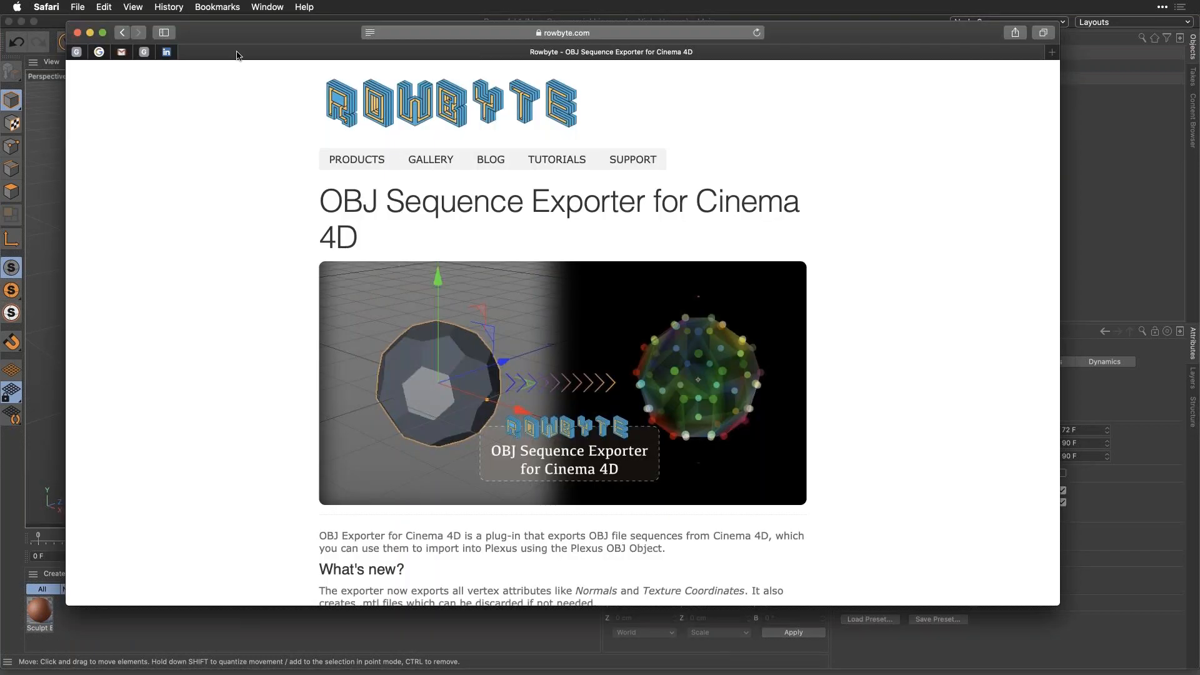
left_click_drag(255, 32, 222, 36)
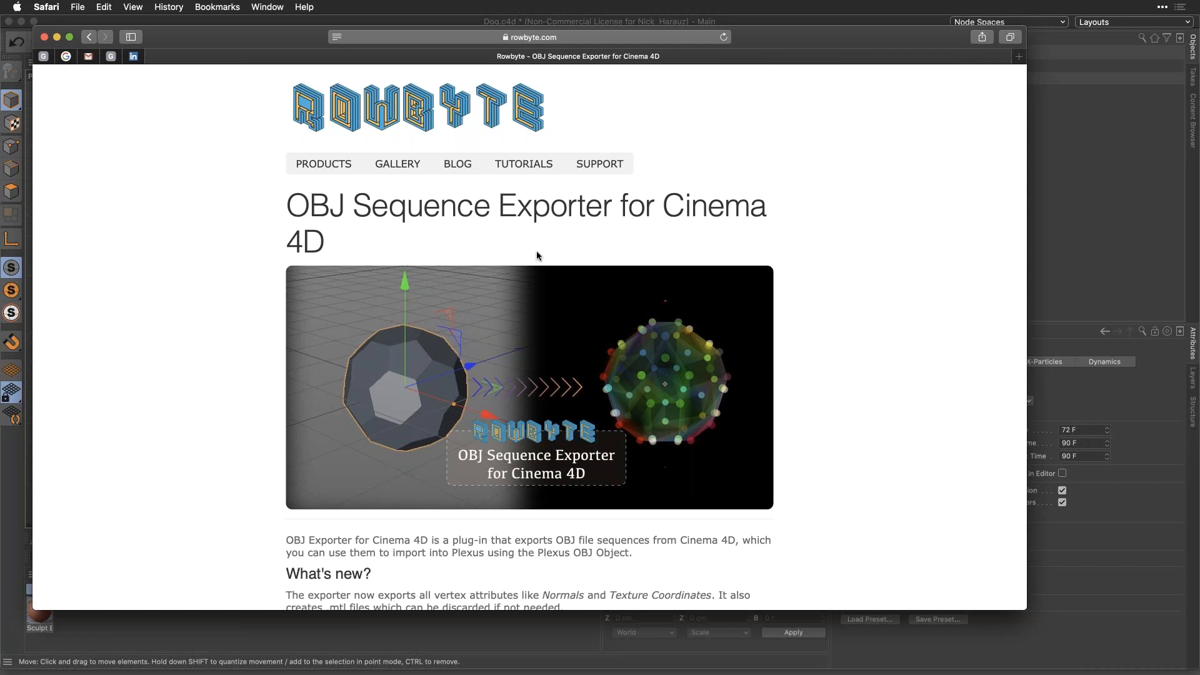
scroll(536, 255, "down", 10)
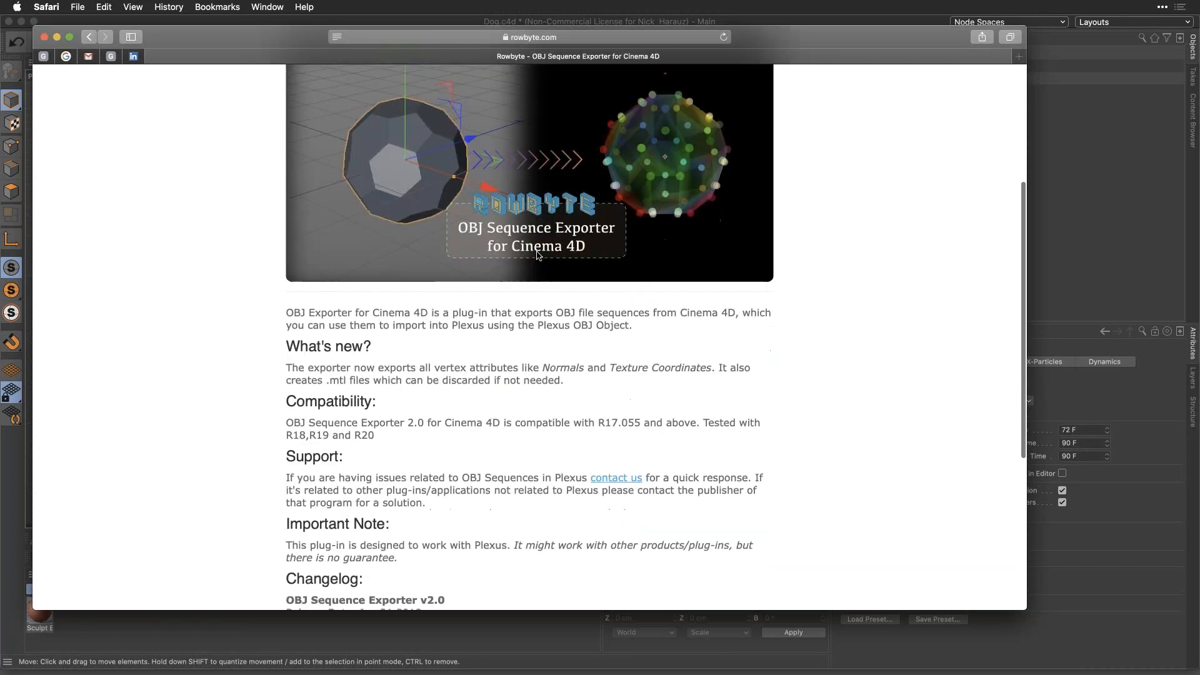
Read the OBJ Sequence Exporter page through its changelog, installation instructions and download section, and minimize the Safari window.
scroll(536, 255, "up", 10)
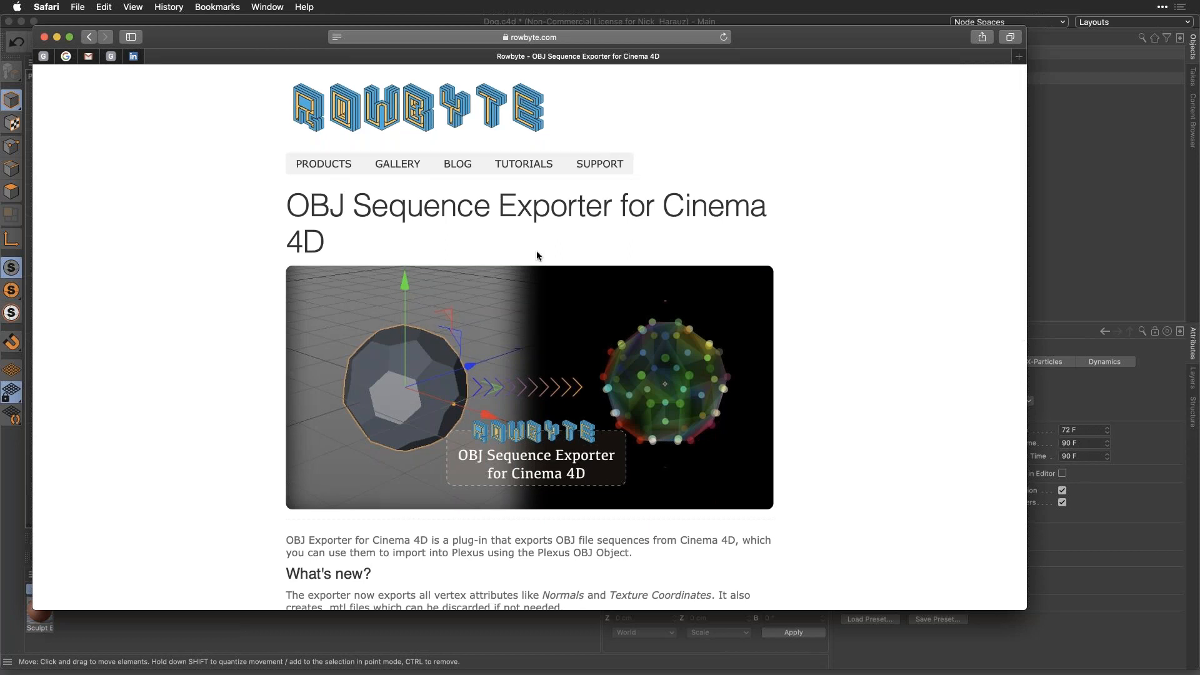
scroll(536, 255, "down", 15)
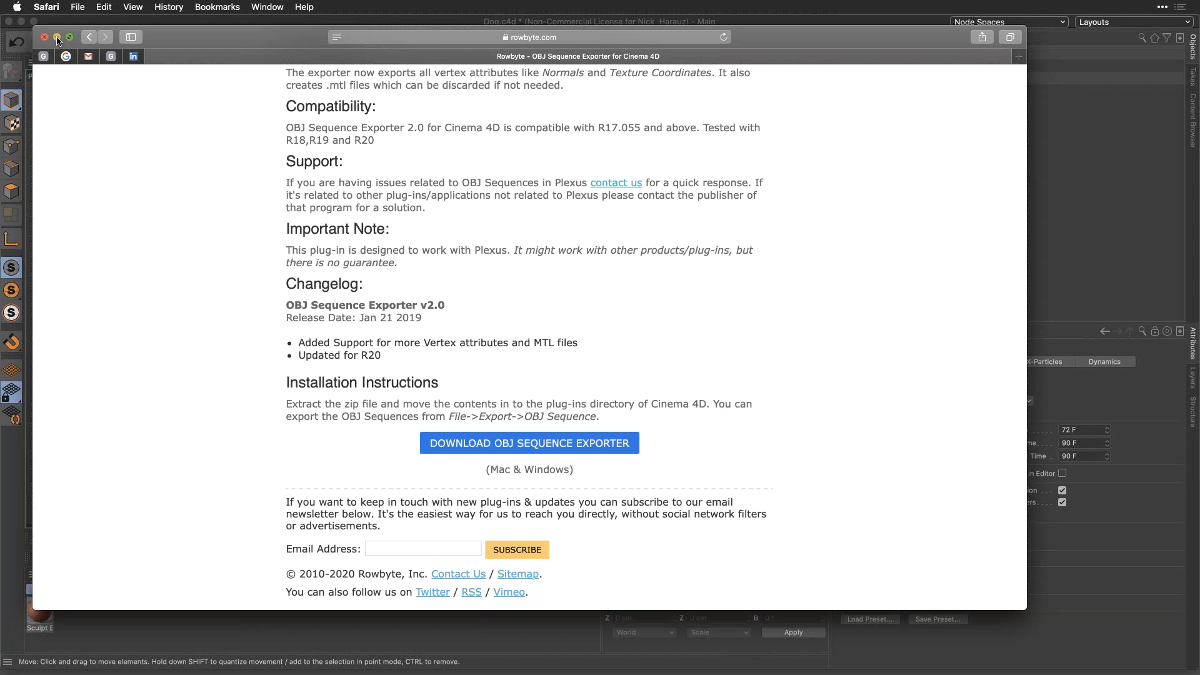
left_click(57, 39)
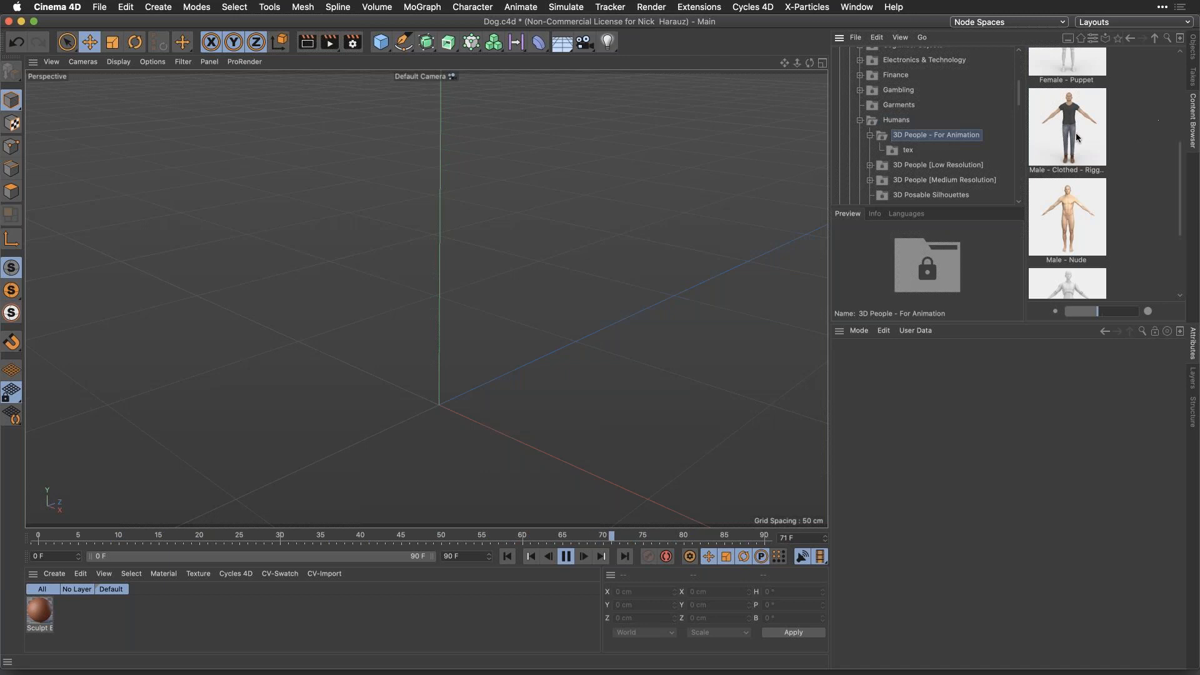
In Cinema 4D, load the Male - Clothed - Rigged character from 3D People - For Animation and show it in the object list.
left_click(1074, 130)
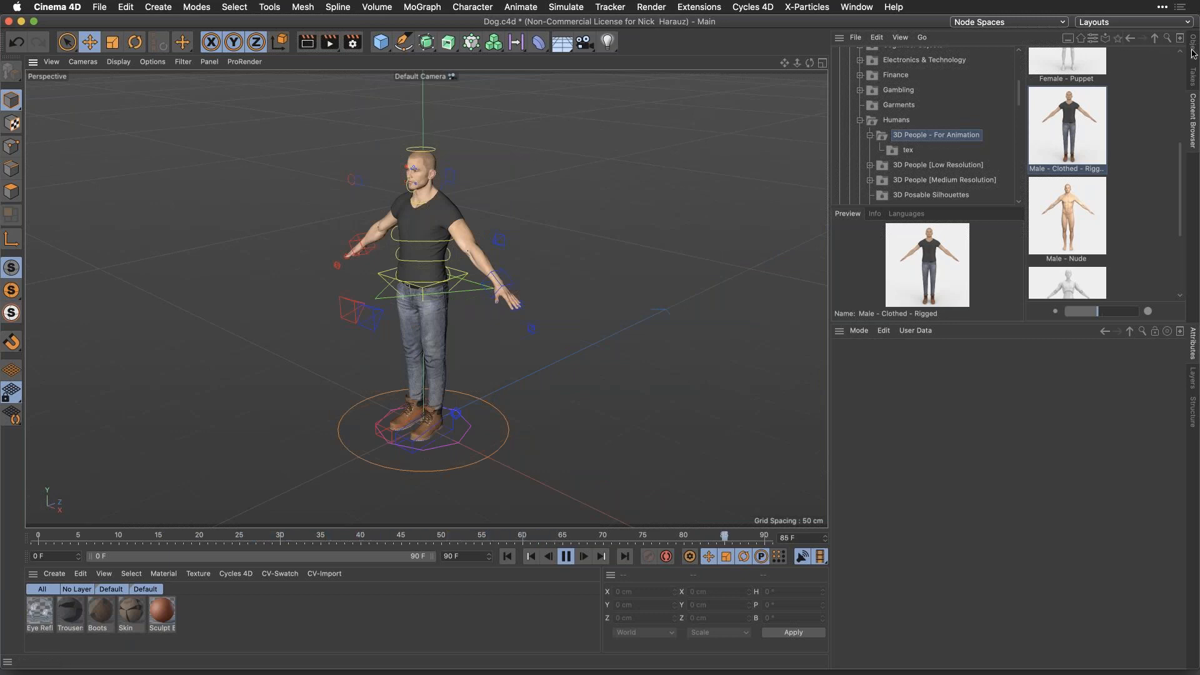
left_click(1192, 47)
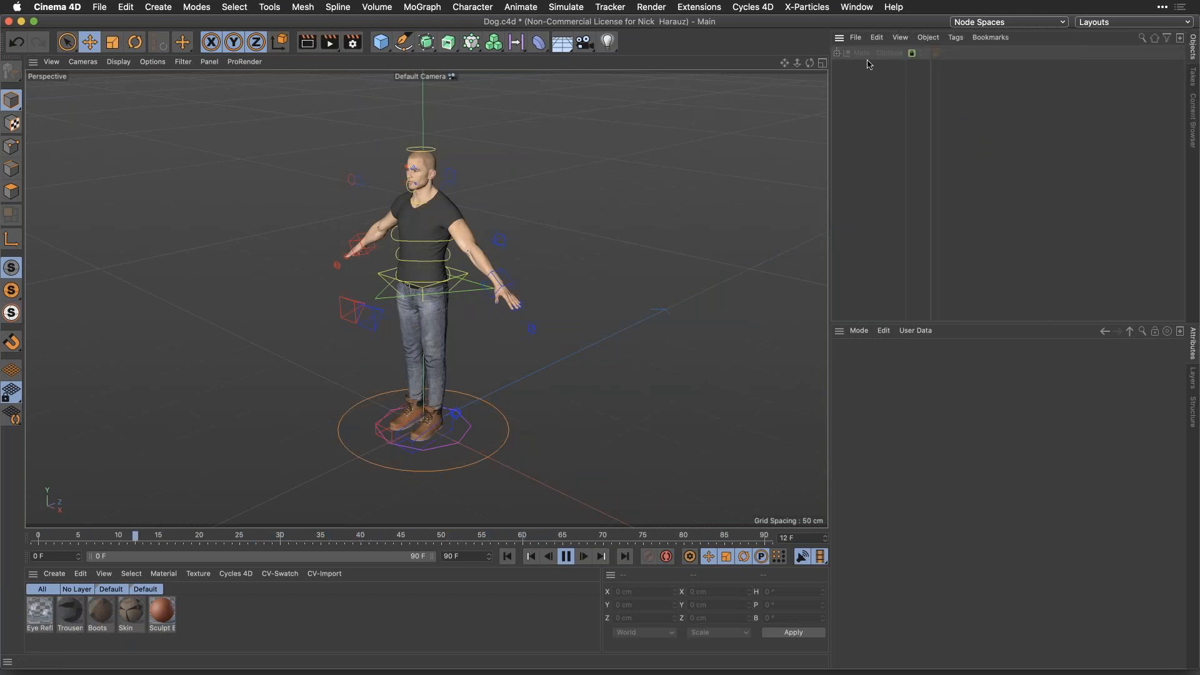
left_click(928, 37)
left_click(1007, 312)
left_click(160, 7)
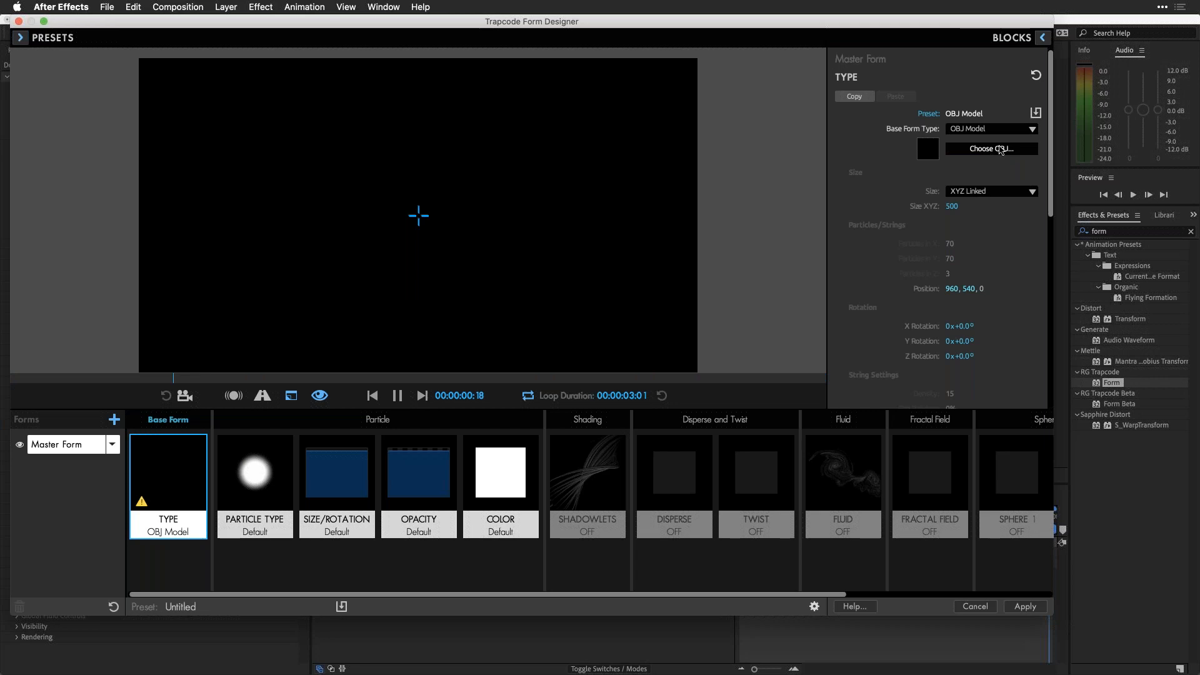
In After Effects, import Man_000.obj from the Desktop's 3D workflows Example folder into the Form Designer's OBJ library.
left_click(992, 149)
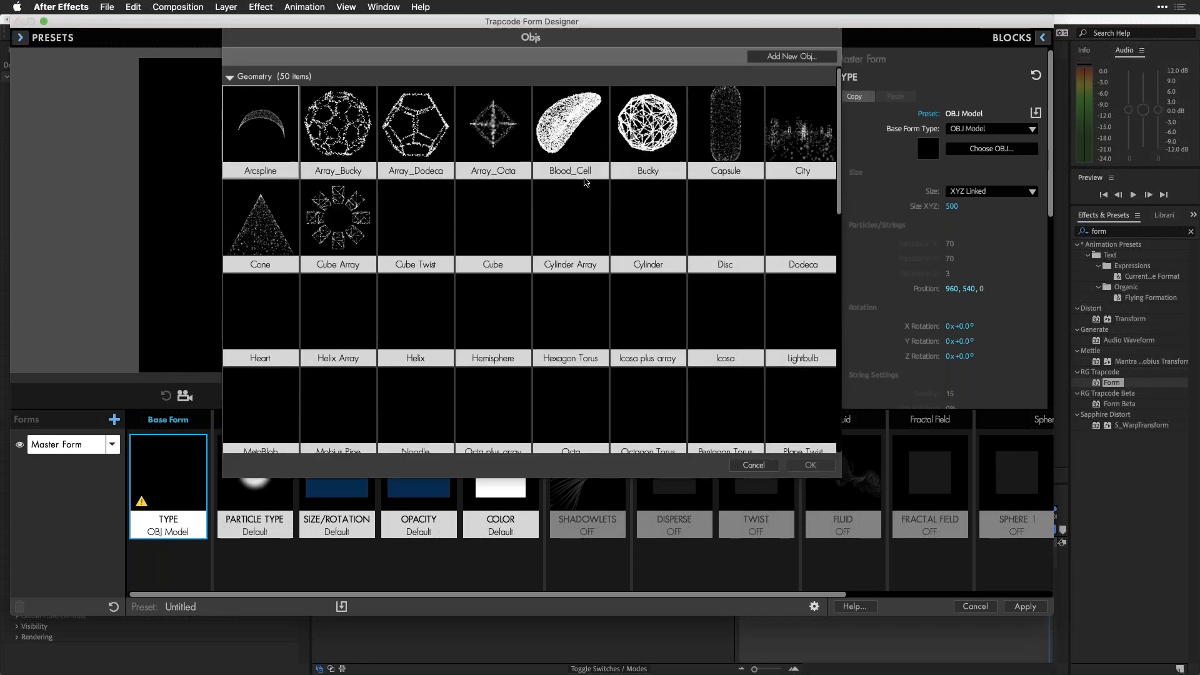
scroll(640, 414, "down", 10)
scroll(639, 414, "down", 5)
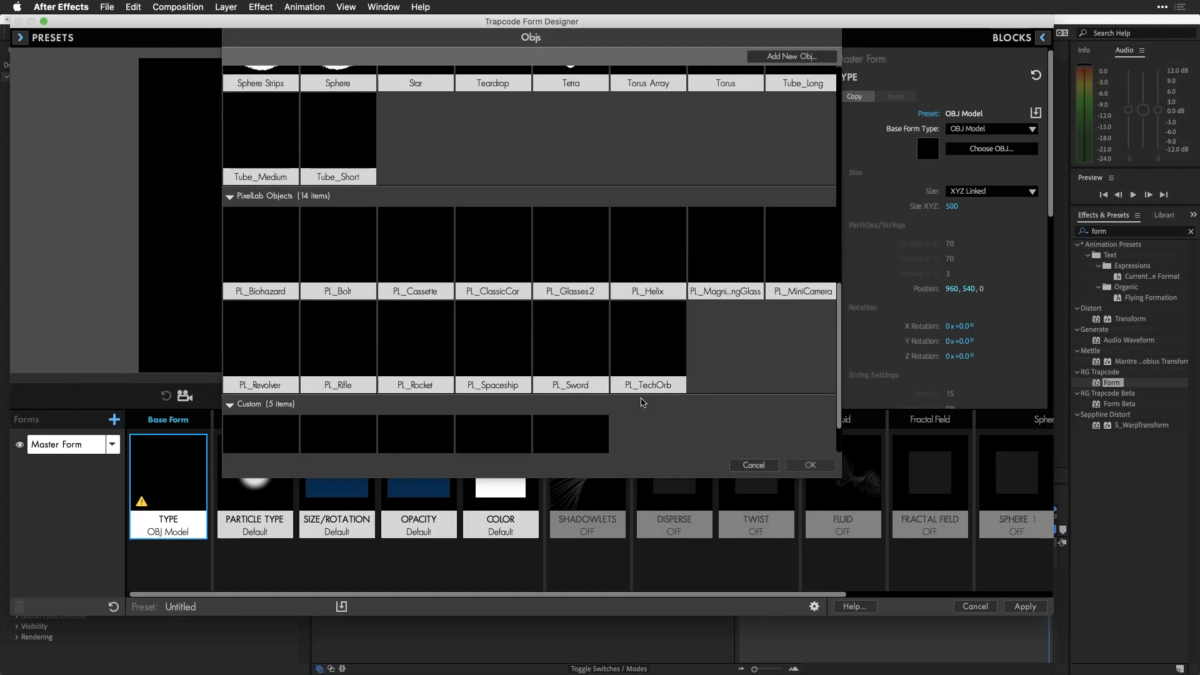
left_click(793, 57)
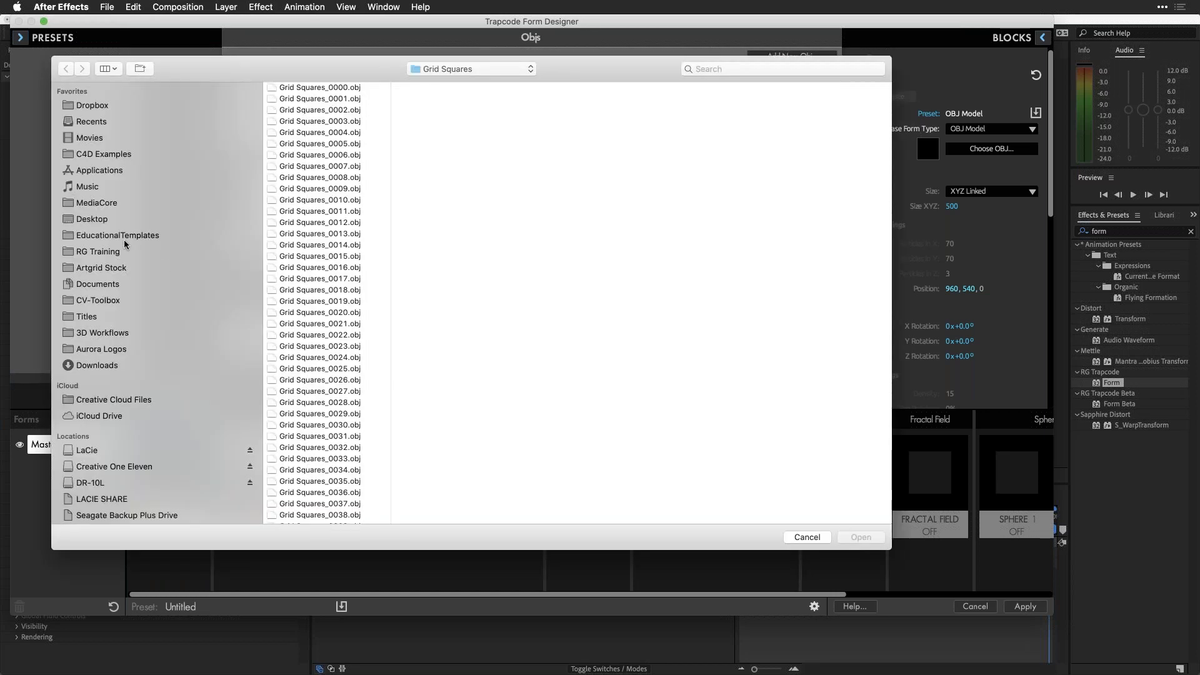
left_click(99, 220)
left_click(319, 98)
left_click(430, 144)
scroll(452, 412, "down", 10)
scroll(453, 412, "down", 15)
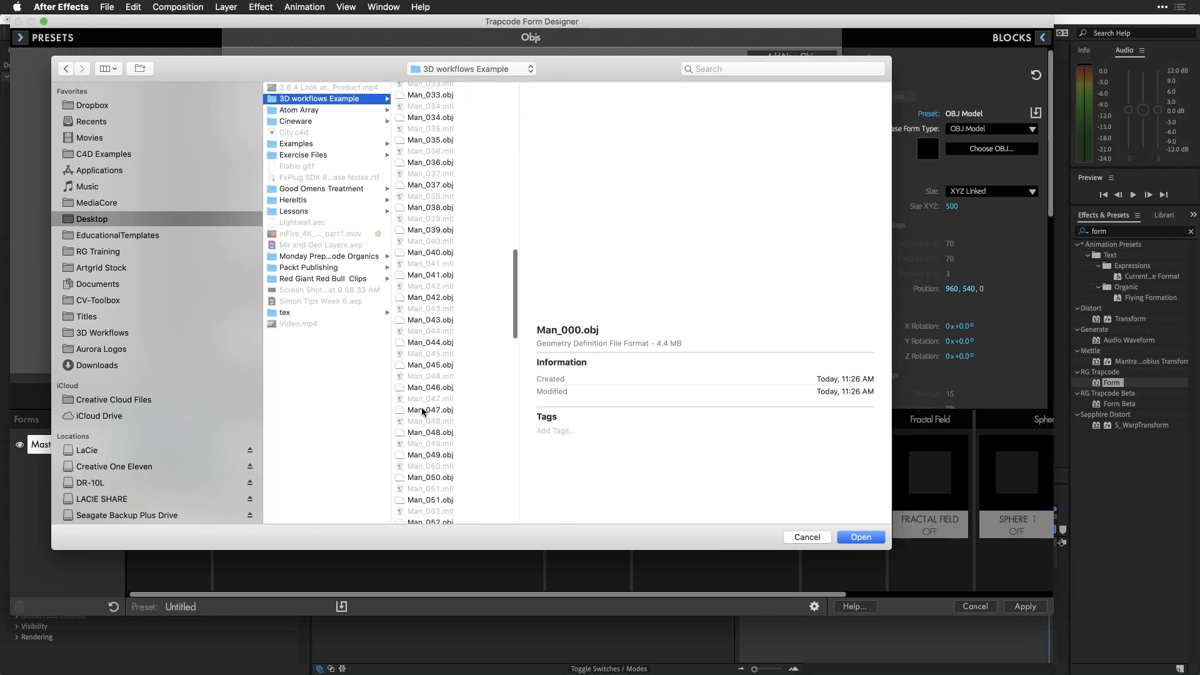
key("Return")
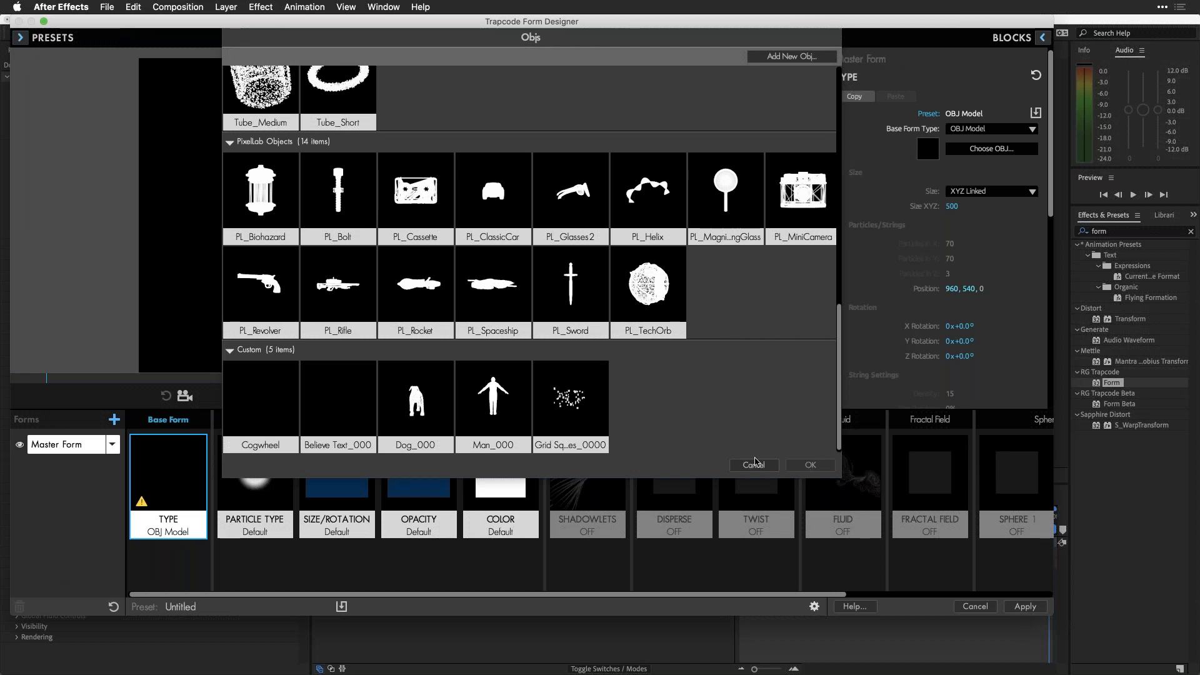
Choose the custom Man_000 model as the Master Form's OBJ and apply the Designer changes to the form layer.
left_click(571, 400)
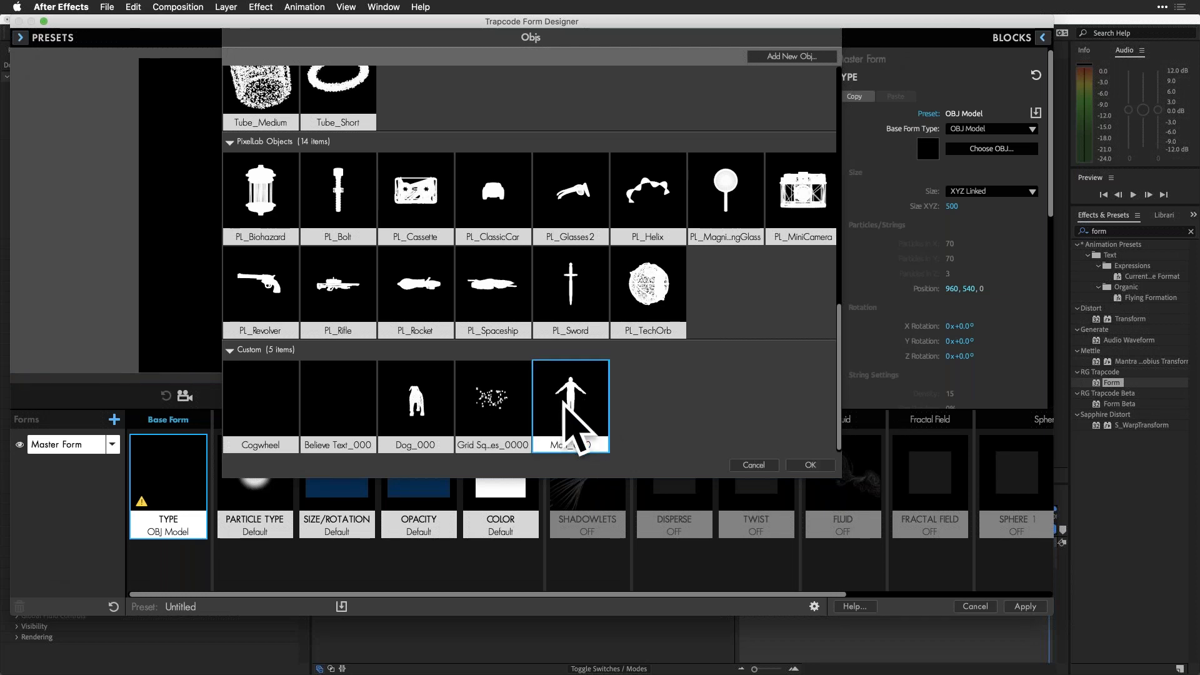
left_click(810, 465)
left_click(1025, 607)
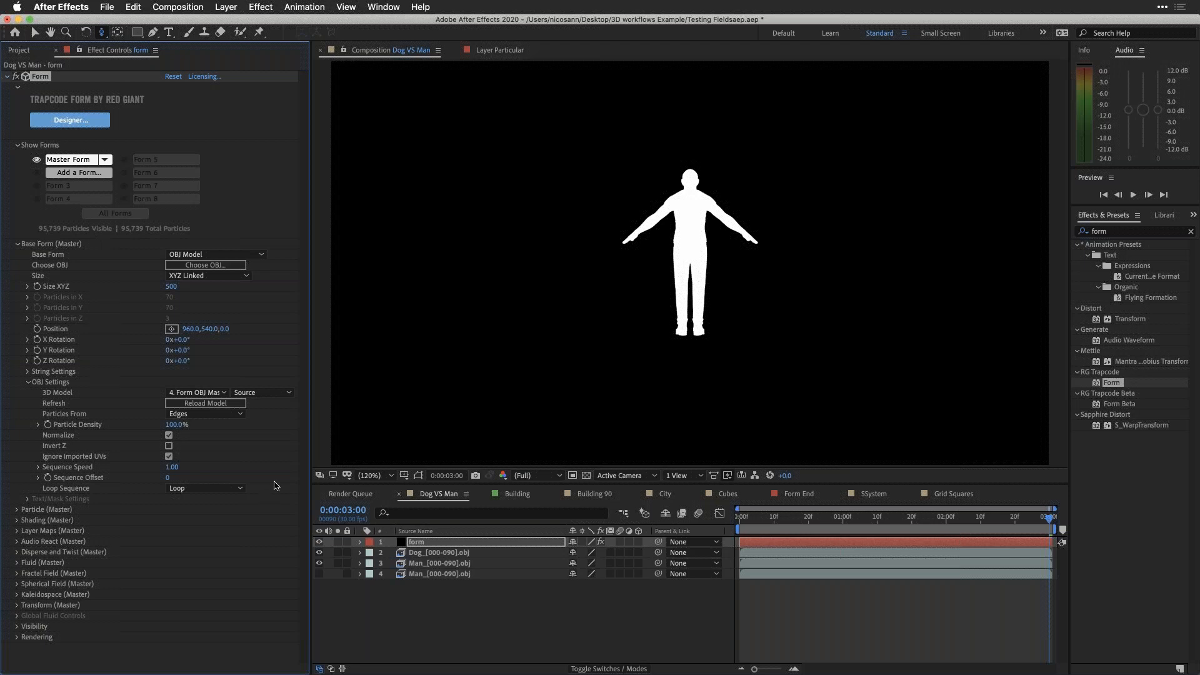
Try Vertices as the source of the OBJ model's Form particles and set Particles From back to Edges.
left_click(213, 416)
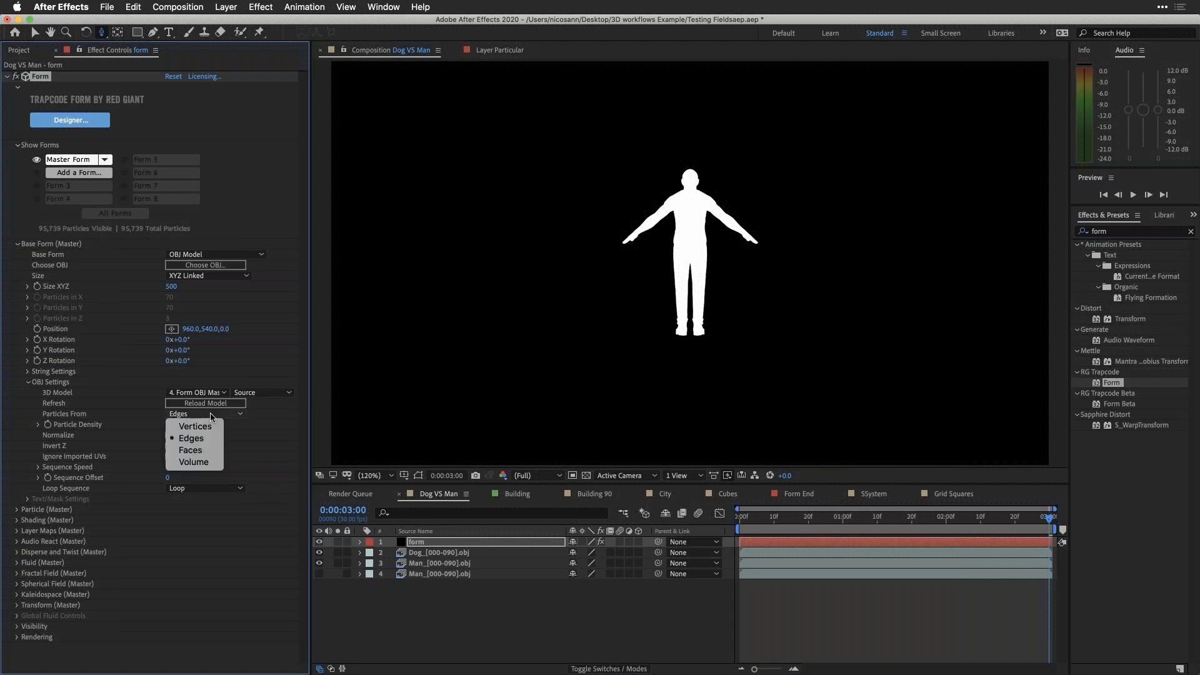
left_click(203, 463)
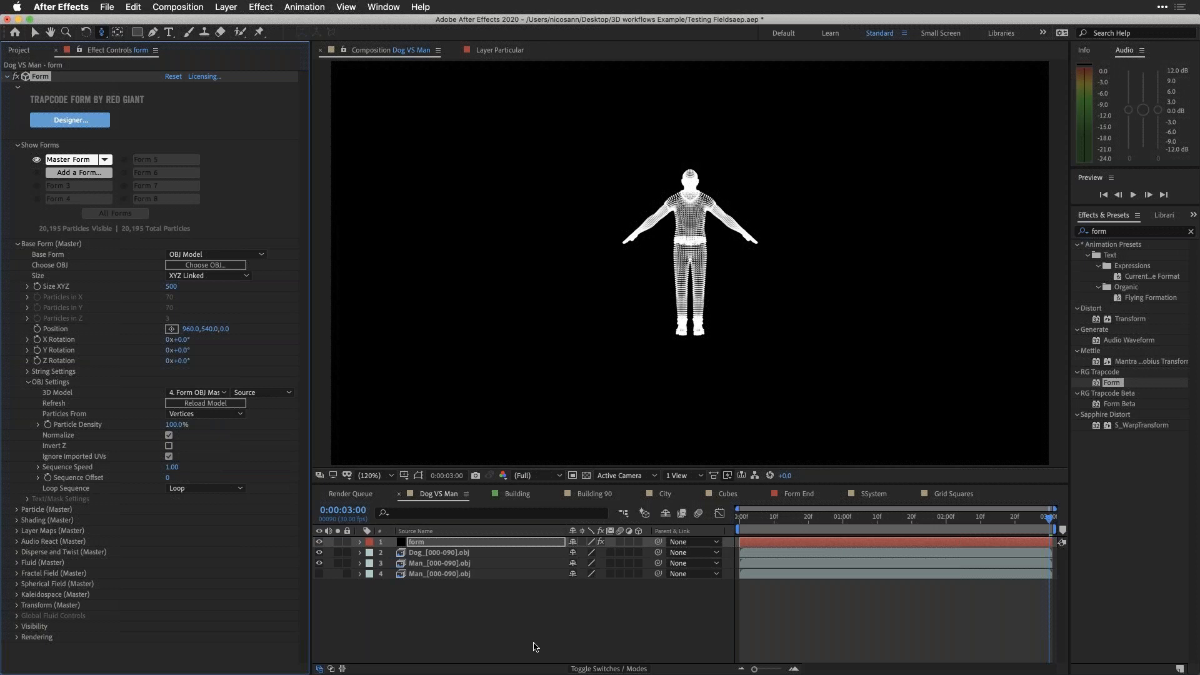
left_click(535, 644)
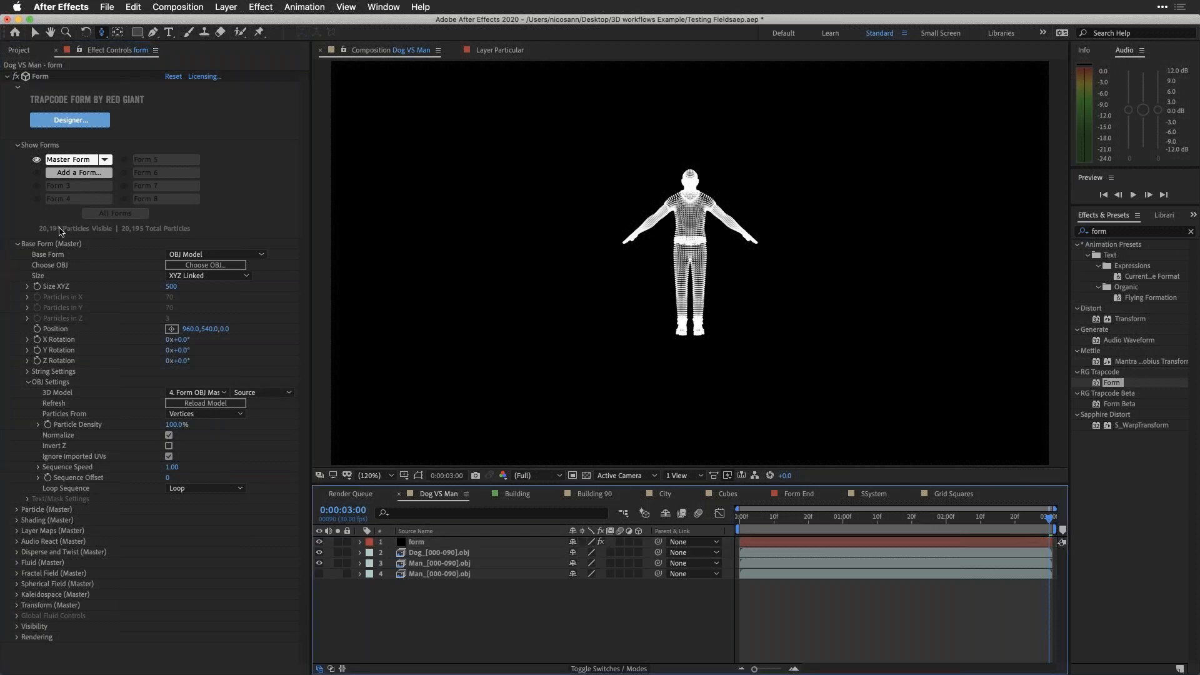
left_click(5, 245)
left_click(199, 417)
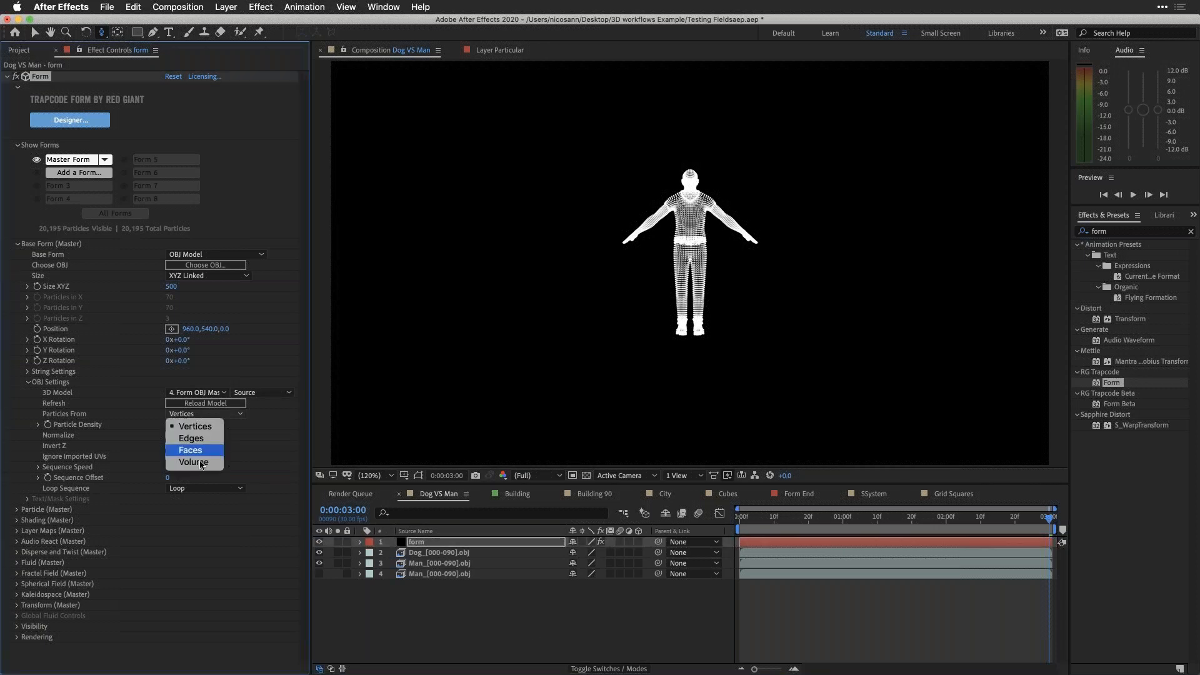
left_click(201, 430)
left_click(201, 419)
left_click(201, 440)
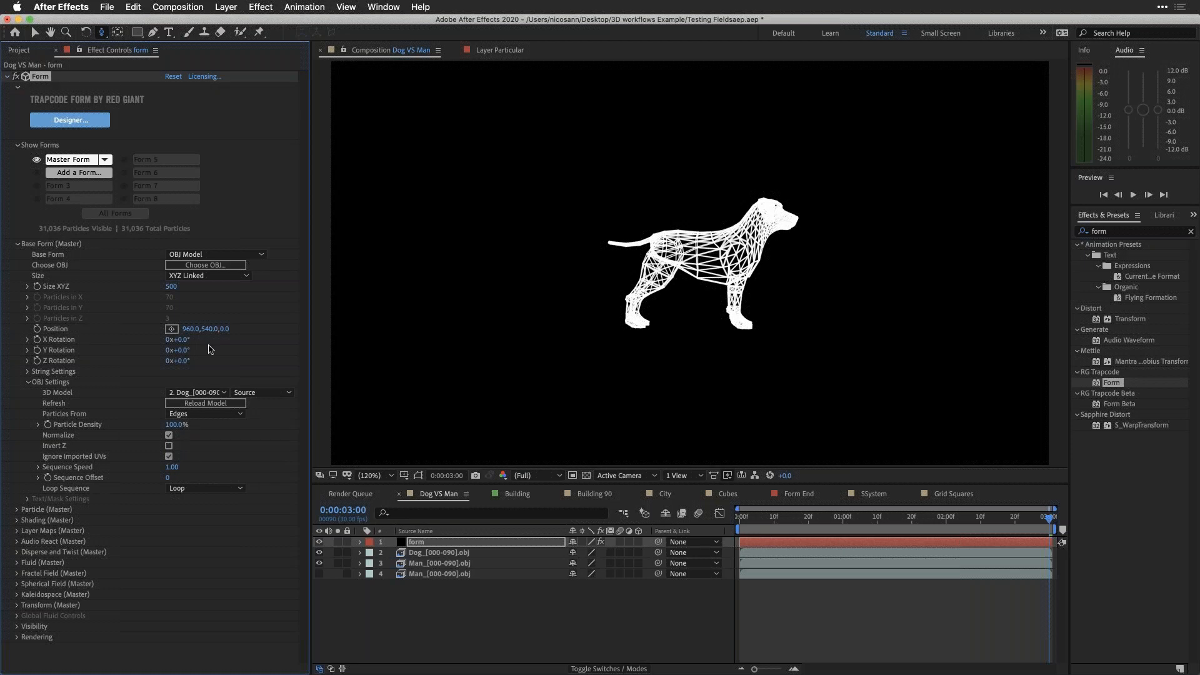
Preview the Form particles built from the Dog_[000-090].obj sequence in the Dog VS Man composition.
left_click_drag(785, 523, 581, 667)
key("space")
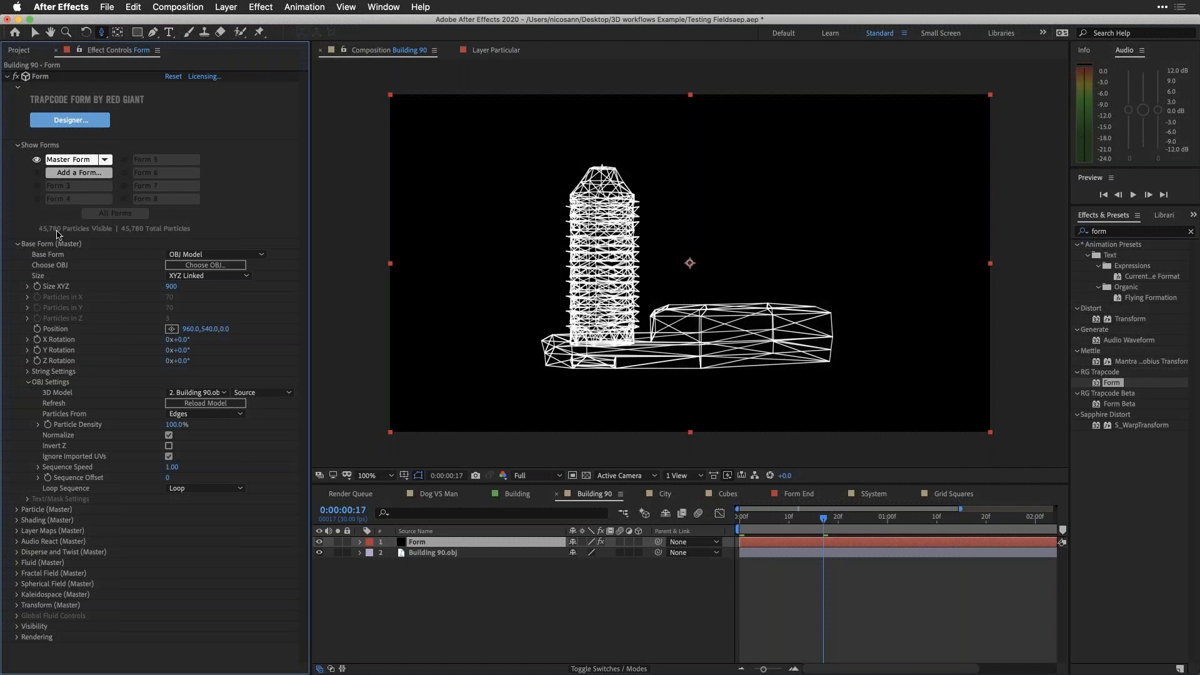
Check the Acceleration options in the Form effect's Rendering settings for the Building 90 composition, keeping CPU.
left_click(7, 76)
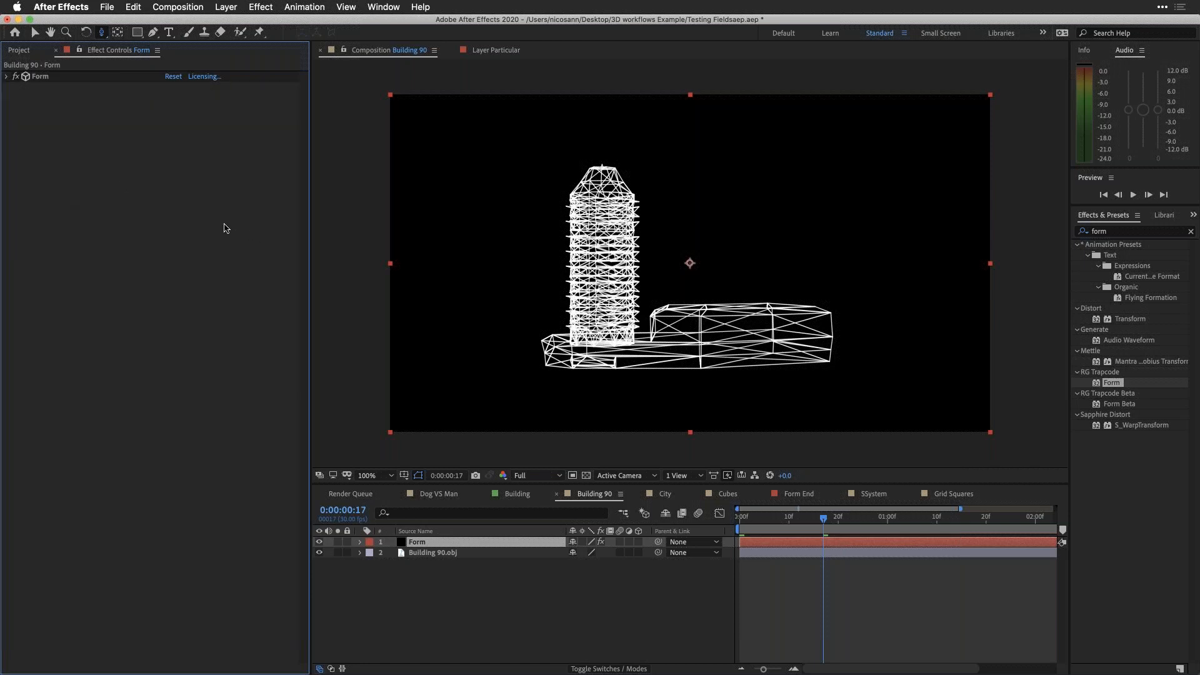
left_click(7, 76)
left_click(199, 570)
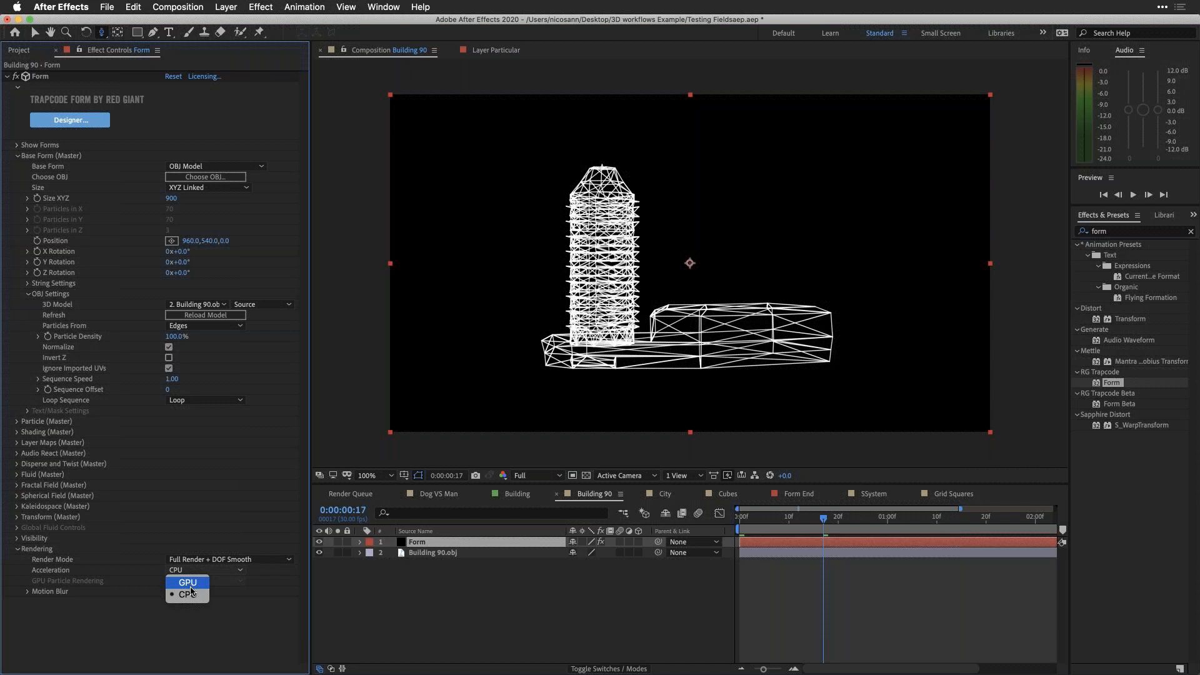
left_click(193, 596)
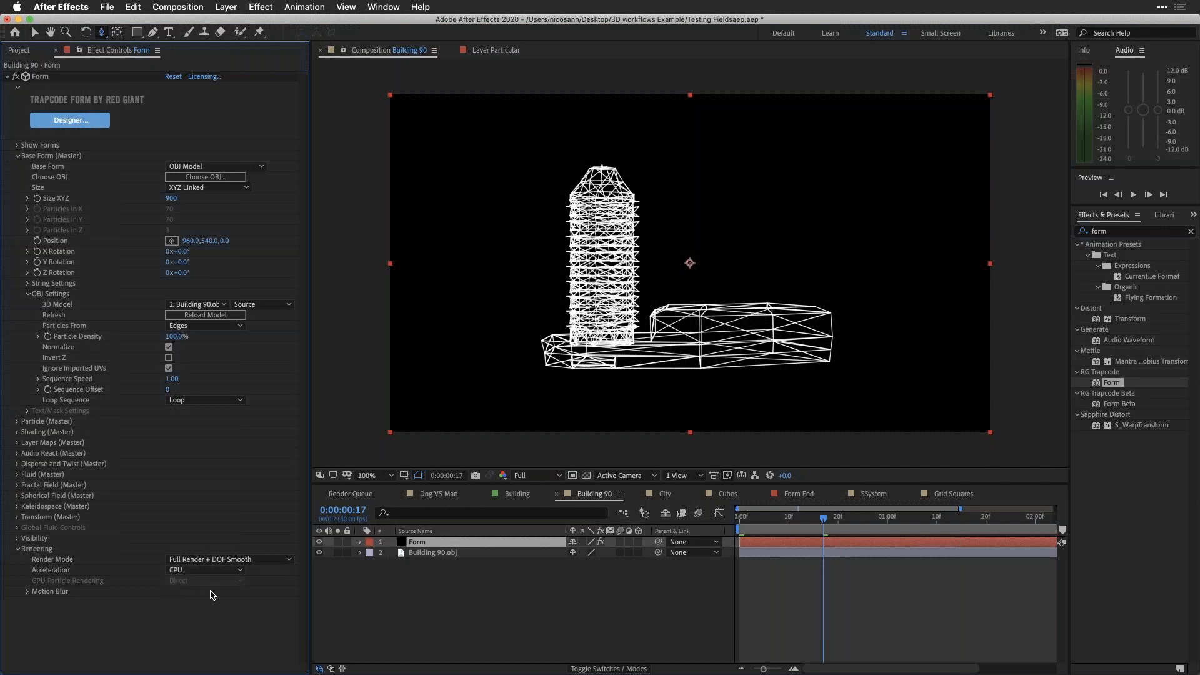
Open the Form Designer, check the acceleration and GPU particle rendering options in its preferences, and leave without applying changes.
left_click(88, 121)
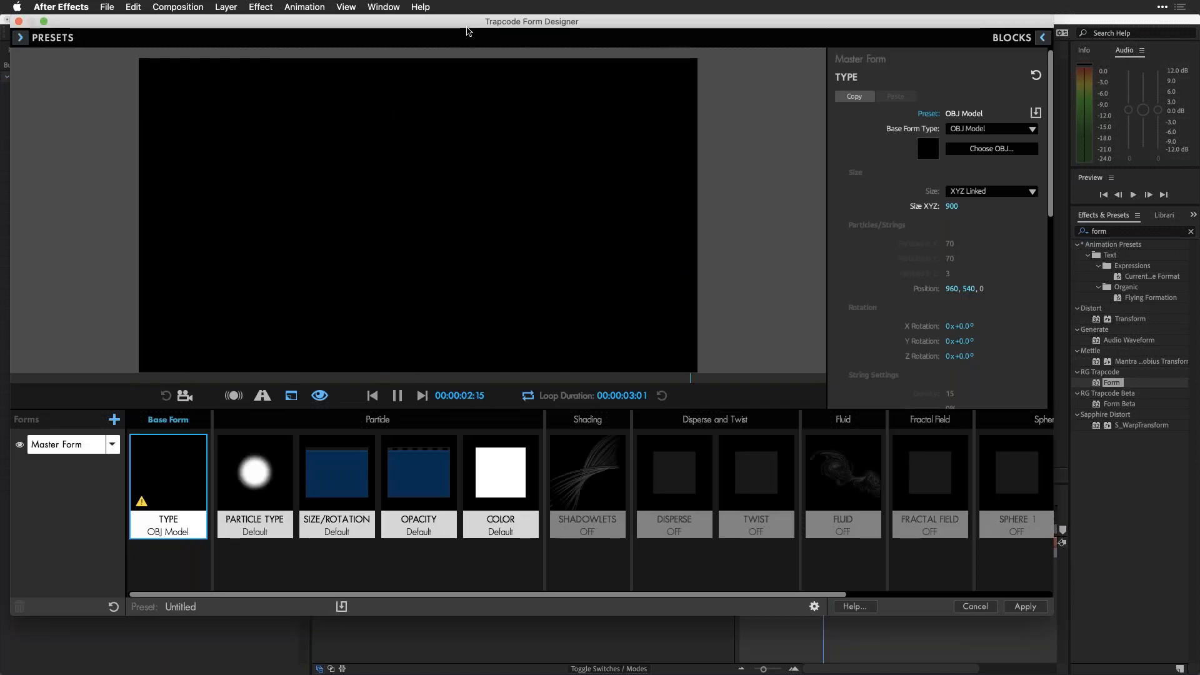
mouse_move(475, 22)
left_mouse_down()
mouse_move(477, 41)
mouse_move(487, 33)
left_mouse_up()
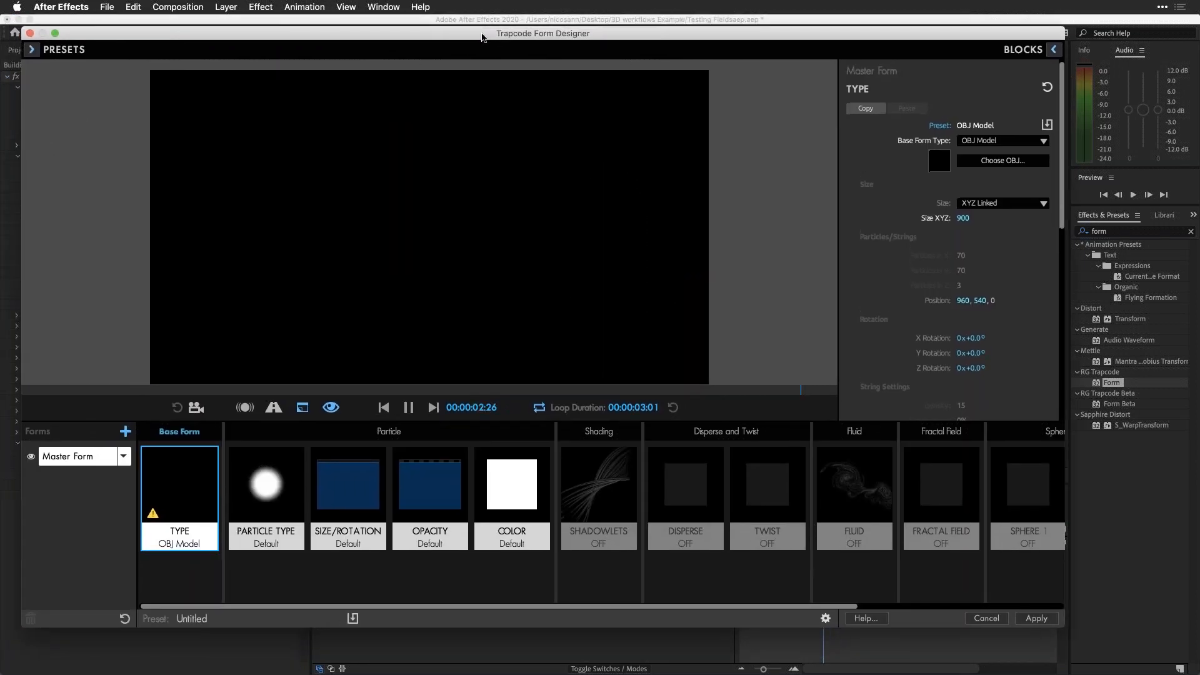
left_click(826, 619)
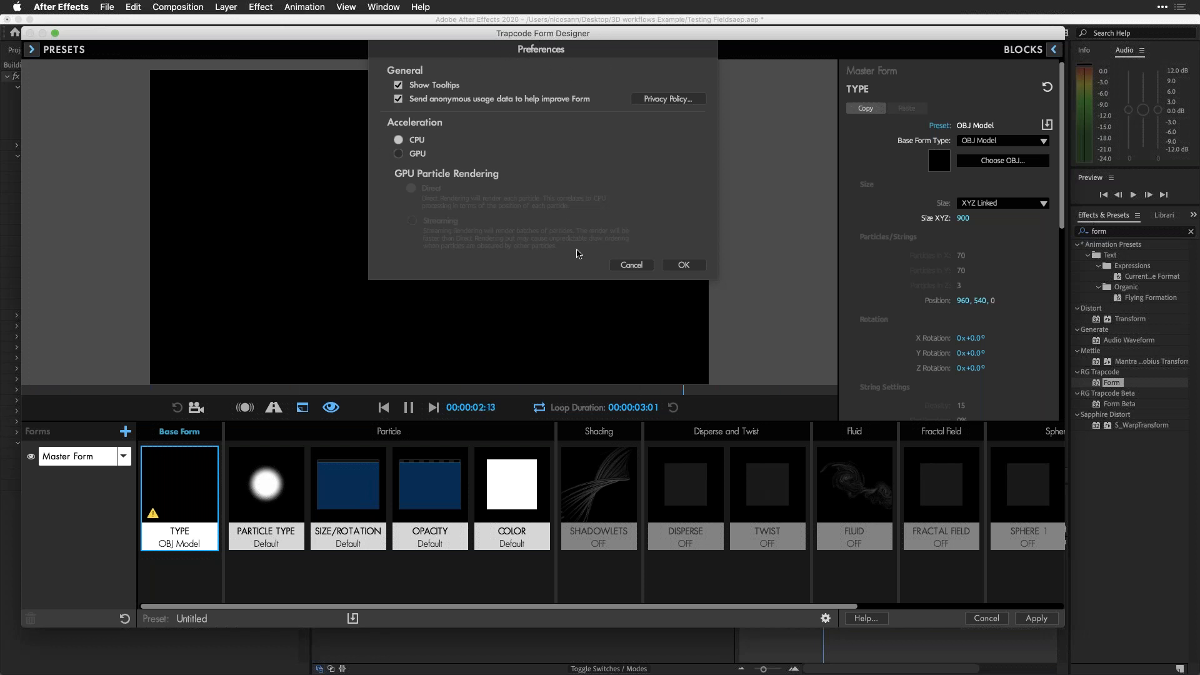
left_click(630, 266)
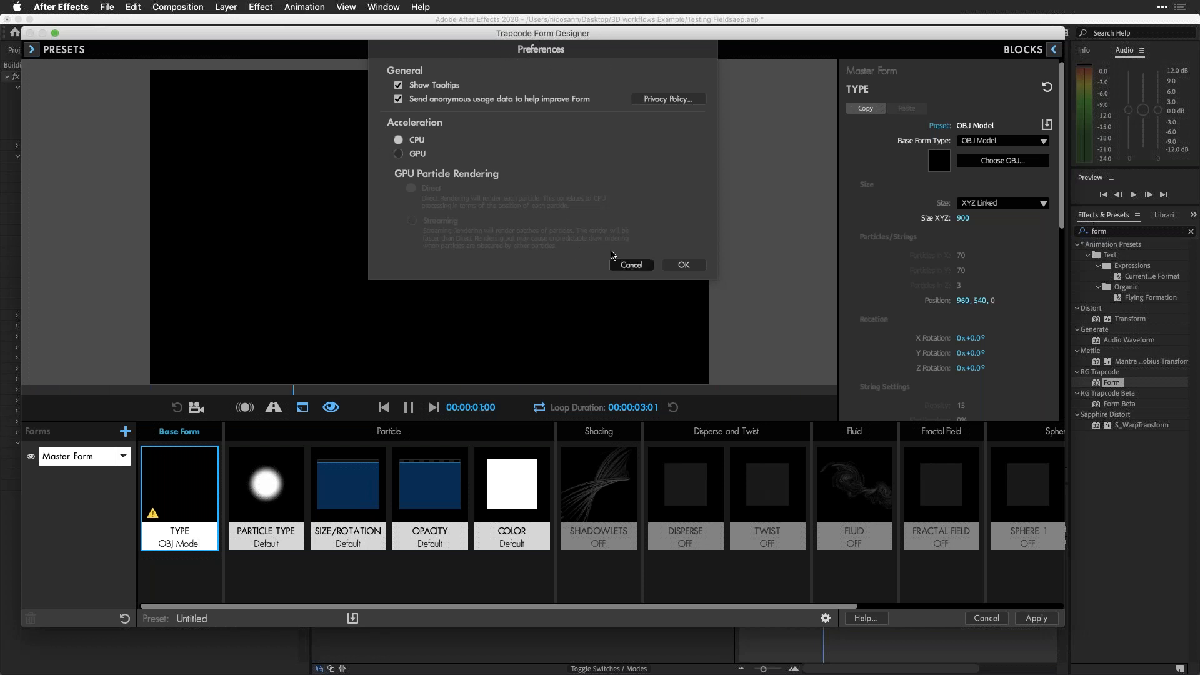
left_click(824, 619)
left_click(646, 265)
left_click(992, 624)
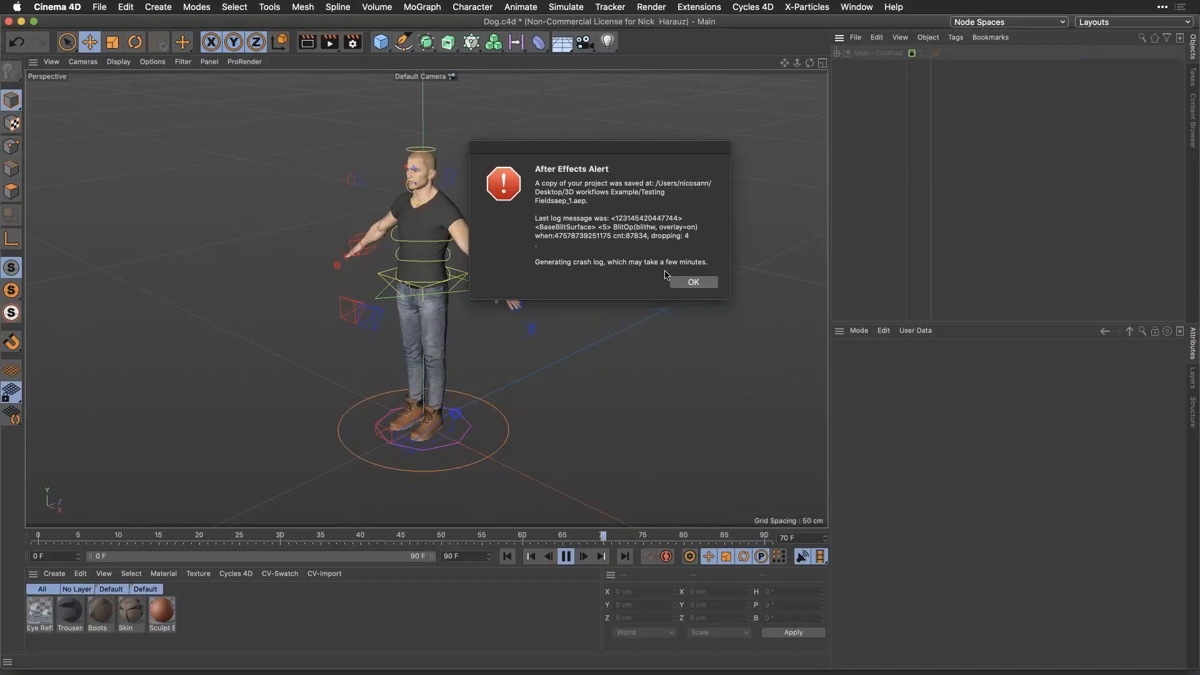
Dismiss the After Effects crash alert, relaunch After Effects and open the recent project Testing Fieldsaep_1.
left_click(695, 282)
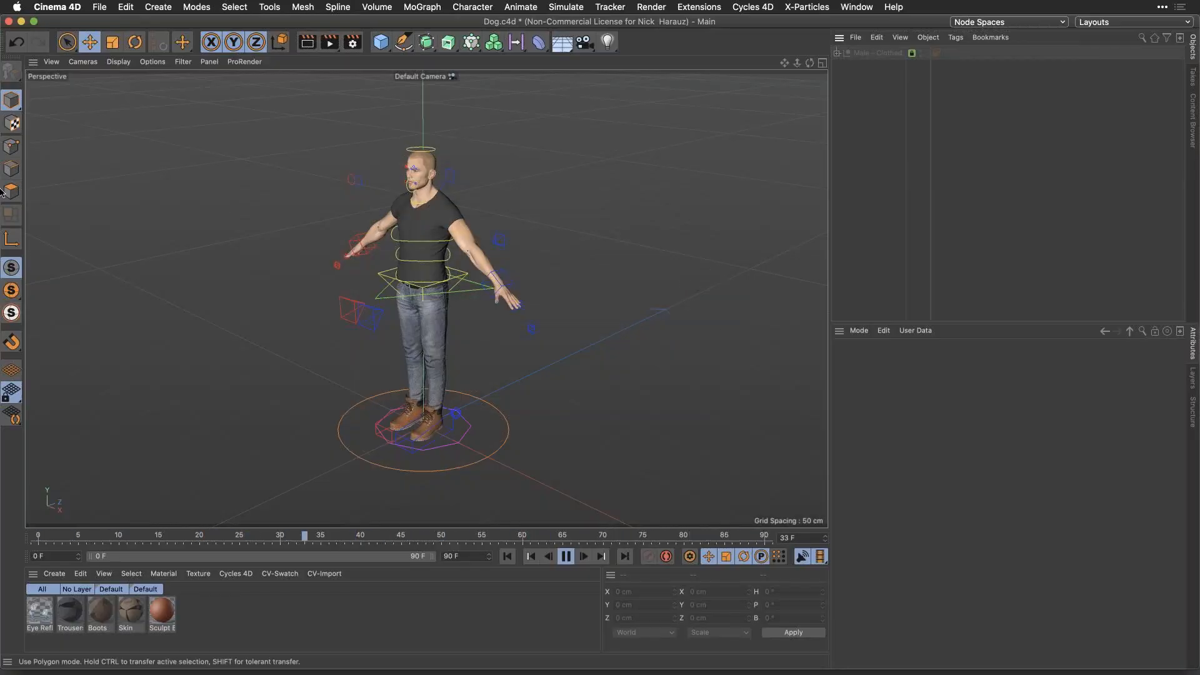
left_click(18, 389)
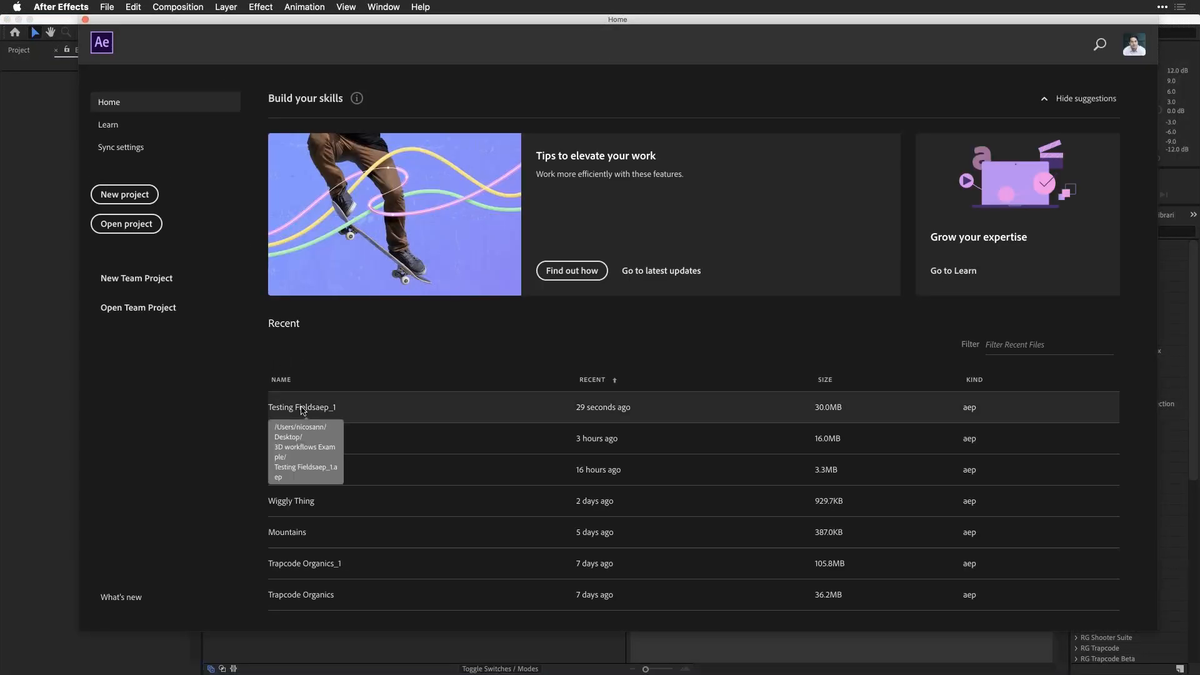
left_click(302, 407)
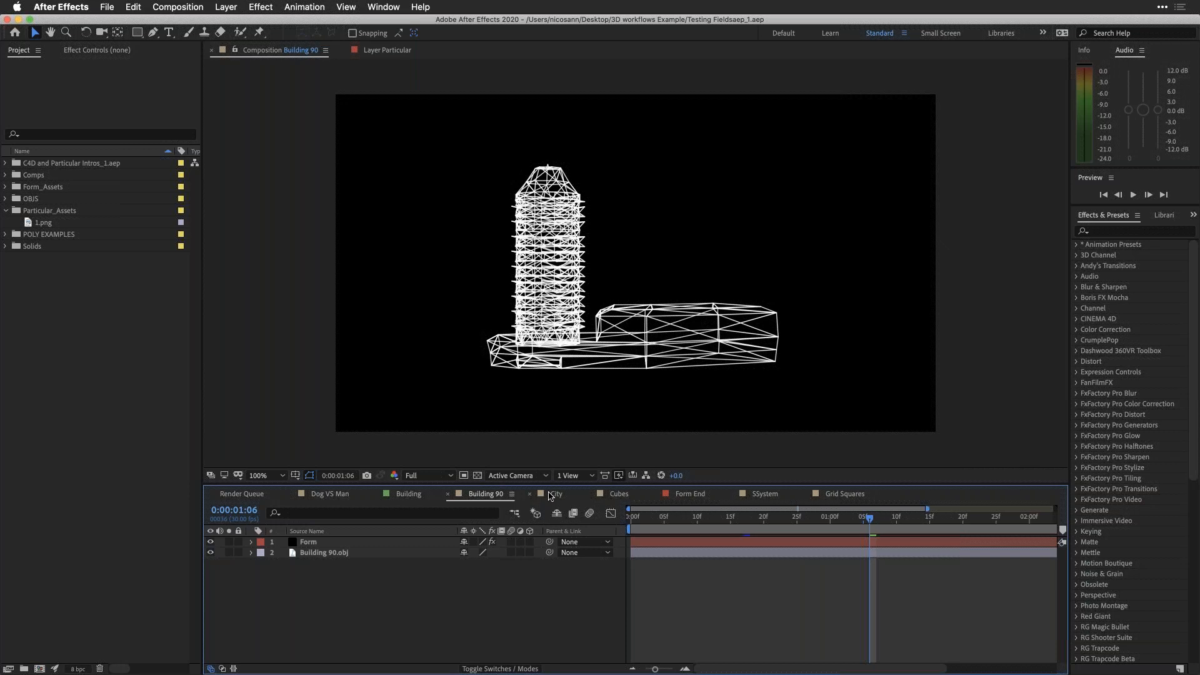
Switch to Keynote, play the OBJS presentation from its second slide and advance it.
key("super+Tab")
key("super+Tab")
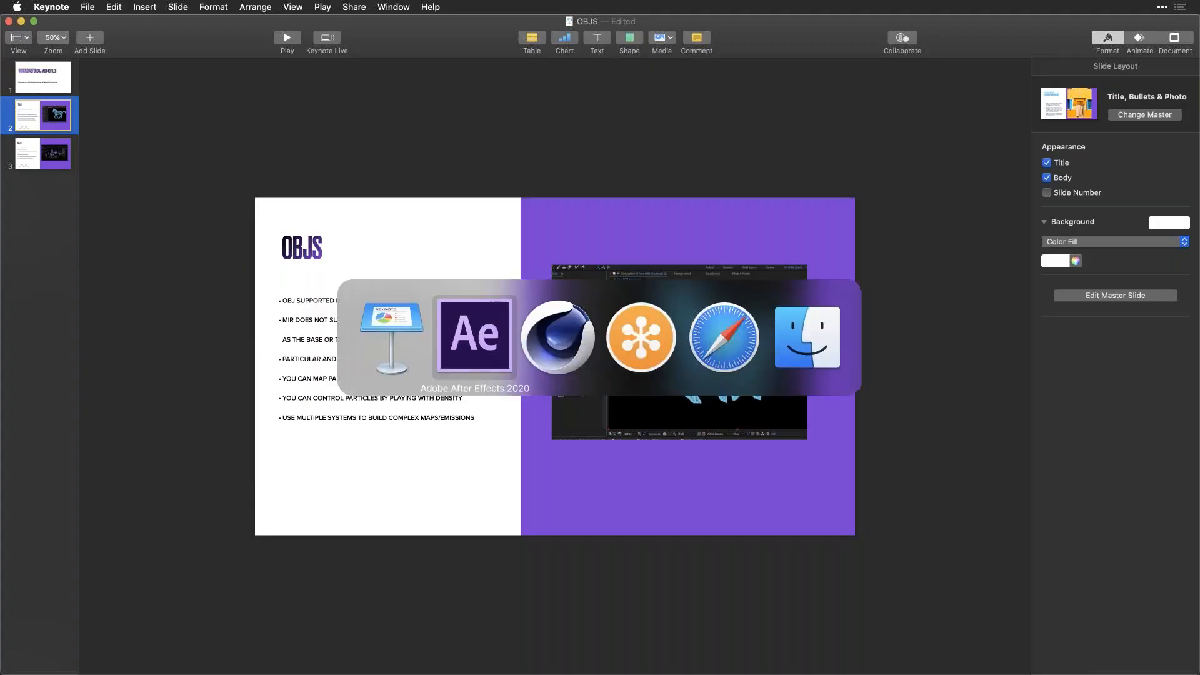
left_click(287, 39)
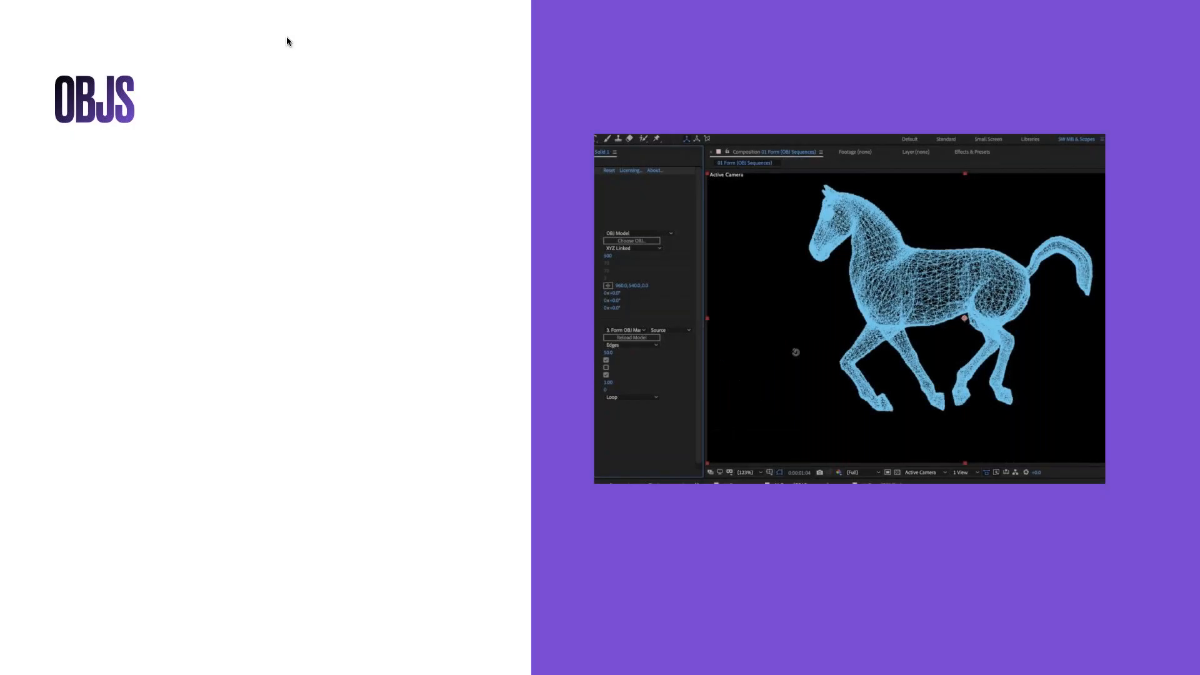
key("Right")
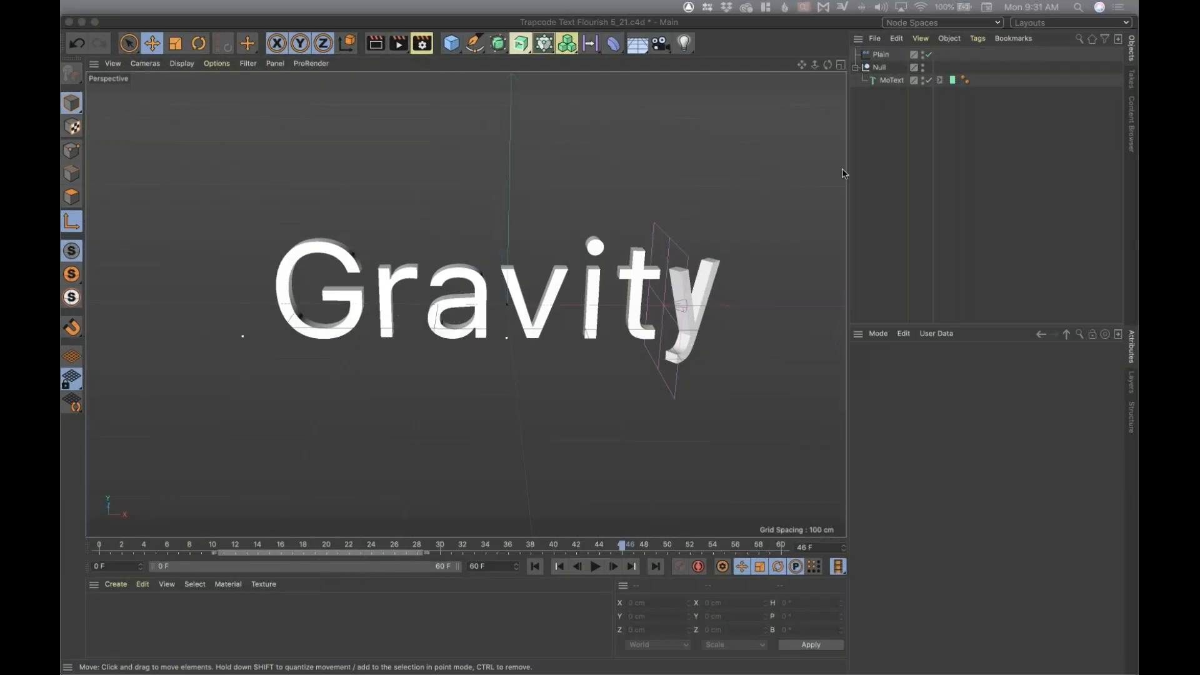
Switch to Cinema 4D, show Smashing_0005_21.c4d, scrub its fracture animation and display the dynamics body tag's Cache settings.
left_click(719, 150)
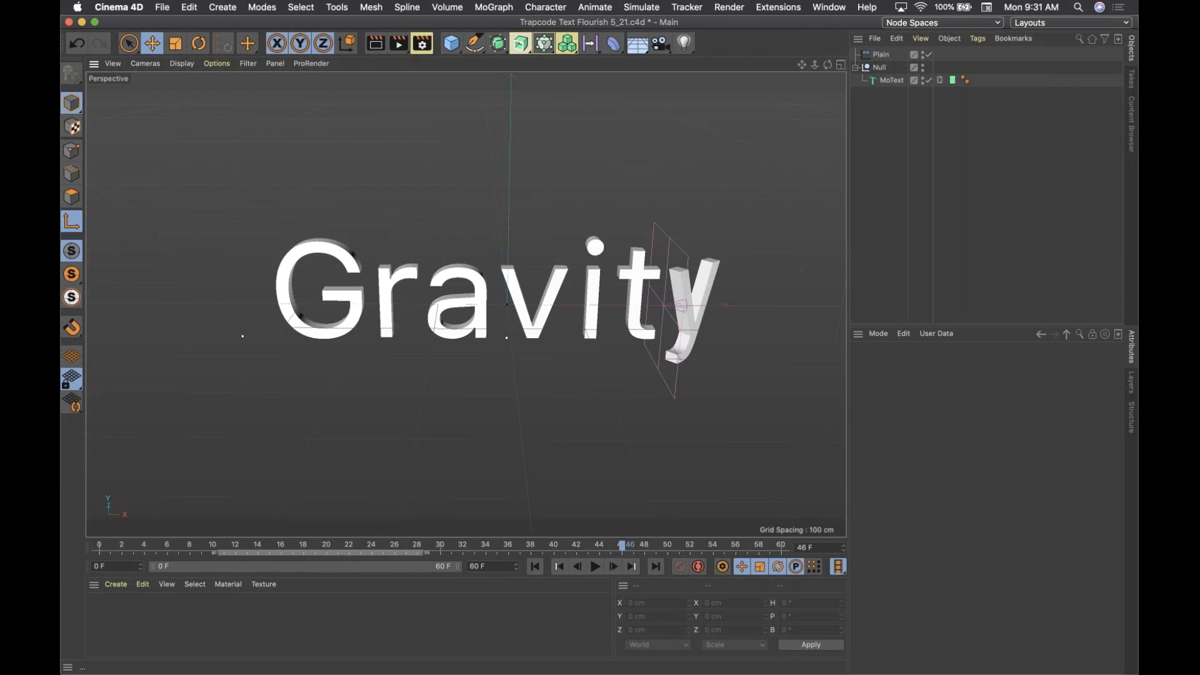
left_click(832, 7)
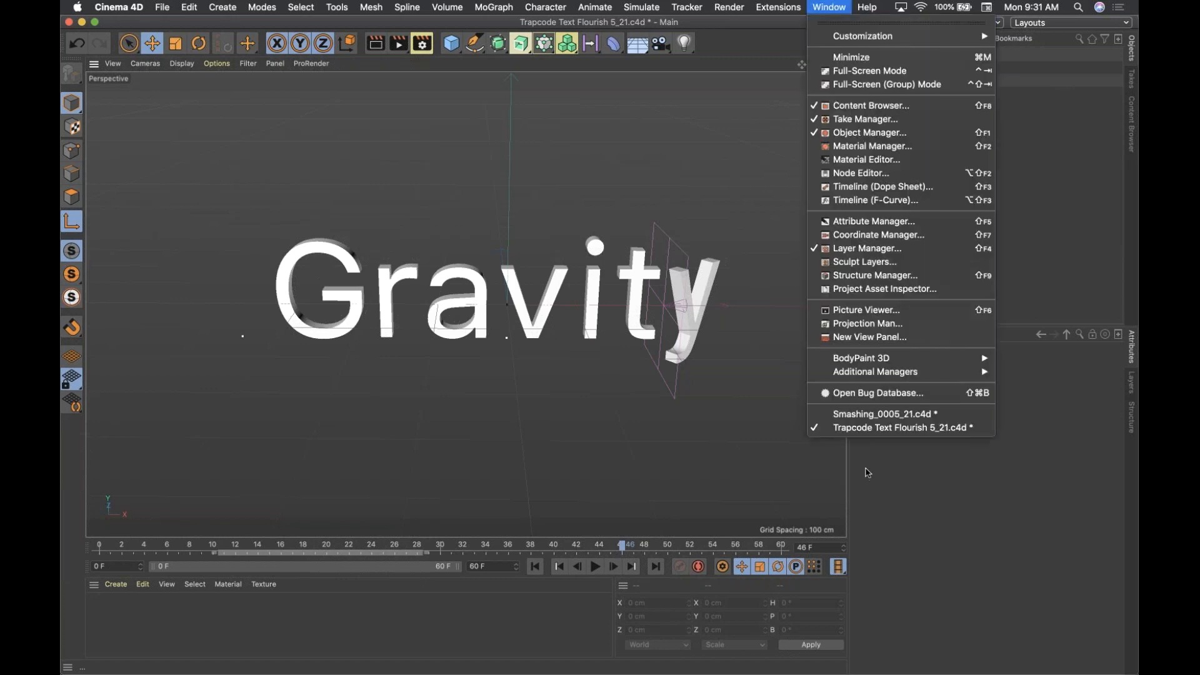
left_click(864, 415)
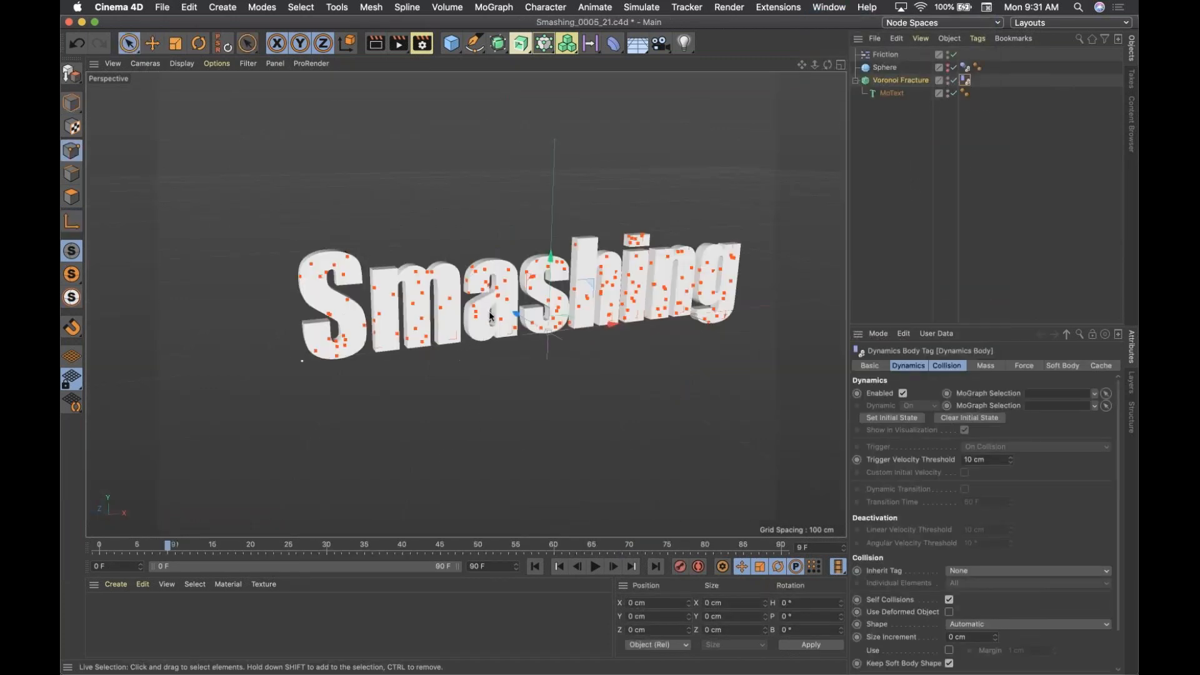
left_click_drag(467, 331, 432, 318)
left_click_drag(168, 546, 326, 547)
left_click(1100, 366)
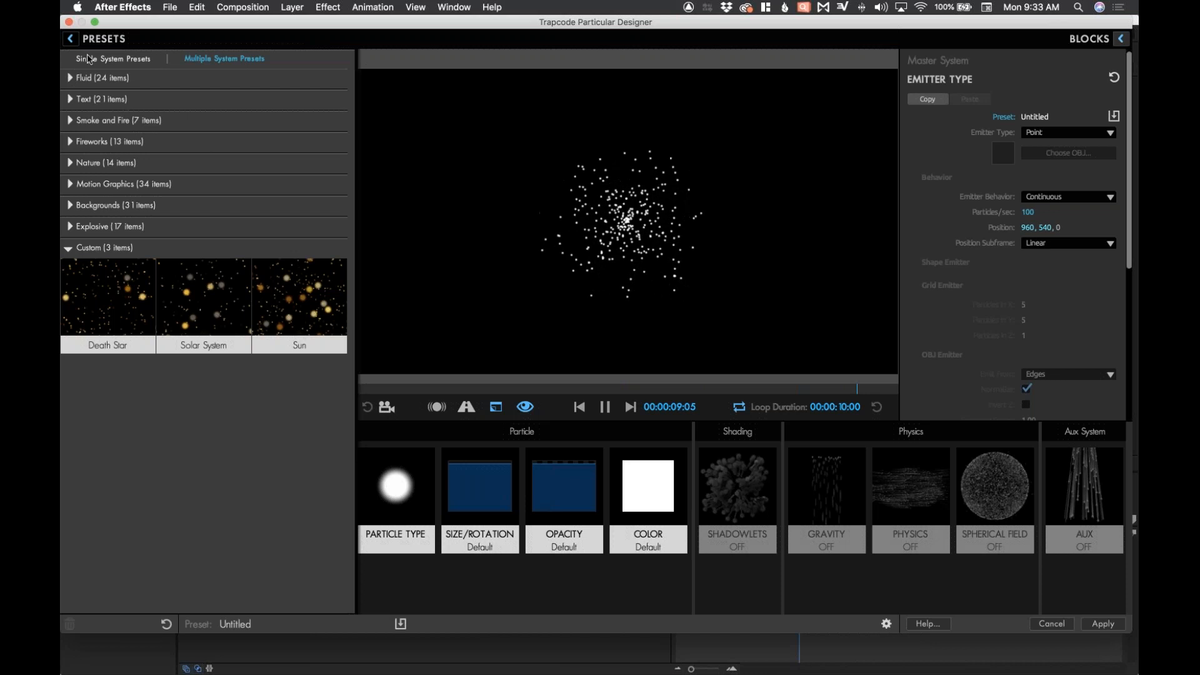
Browse Particular Designer's single and multiple system presets, and load Torus Collision from the multiple-system Fluid presets.
left_click(96, 63)
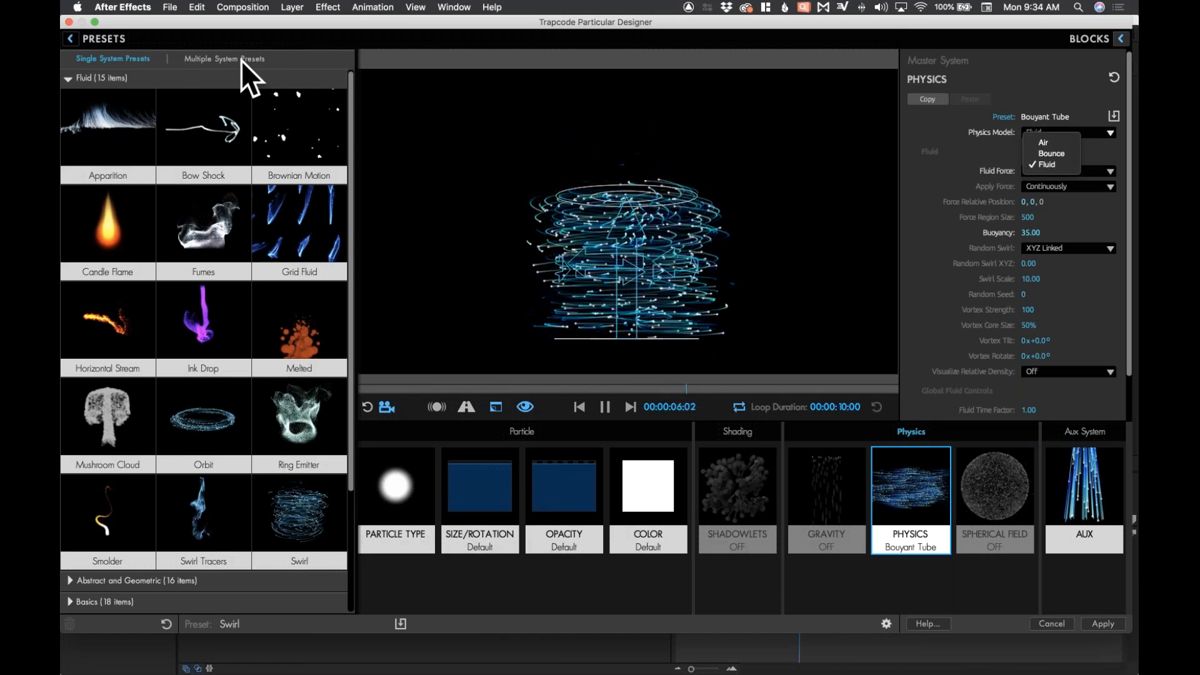
left_click(221, 68)
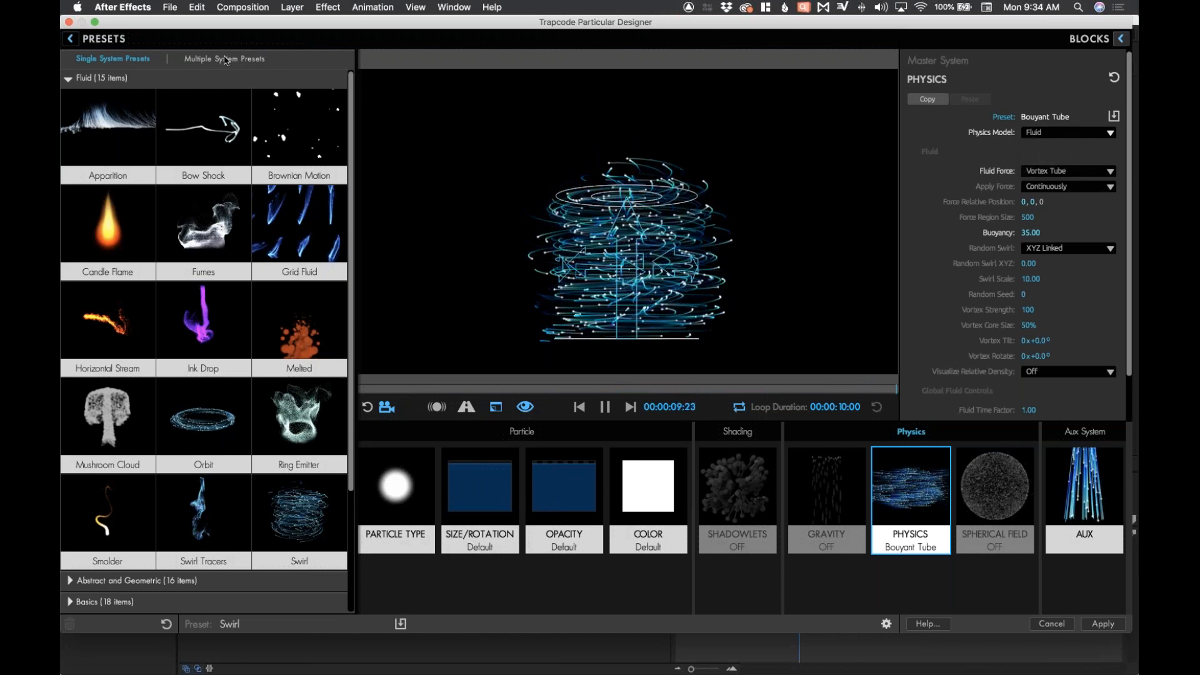
left_click(224, 59)
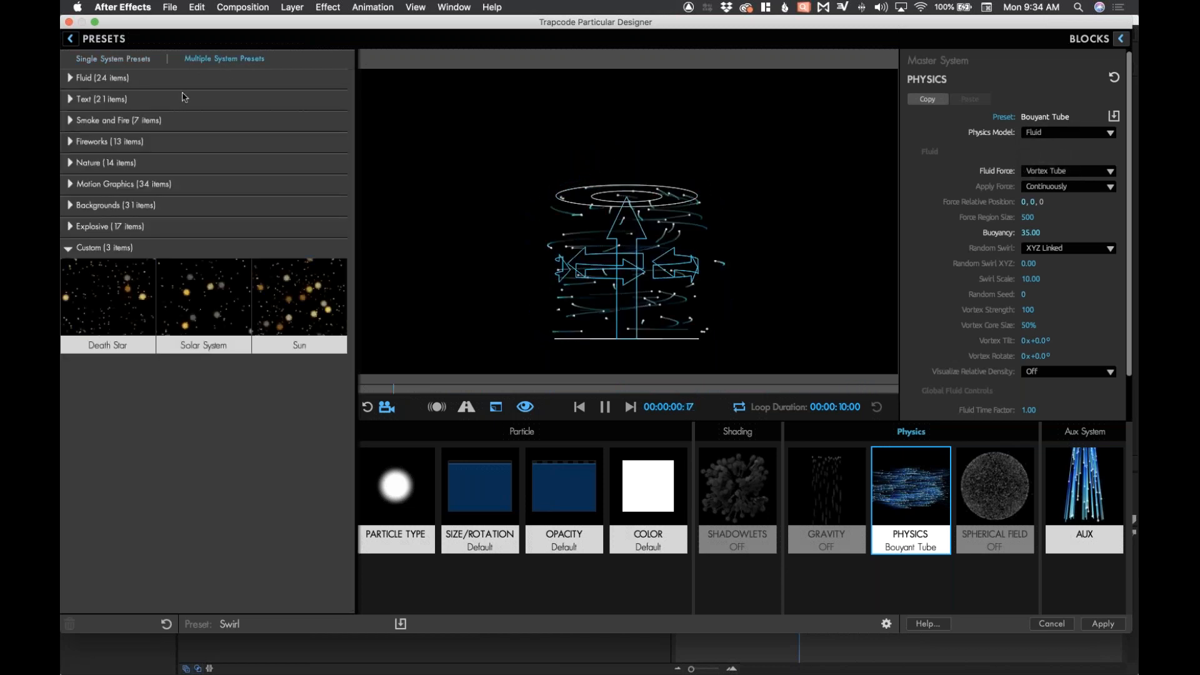
left_click(206, 77)
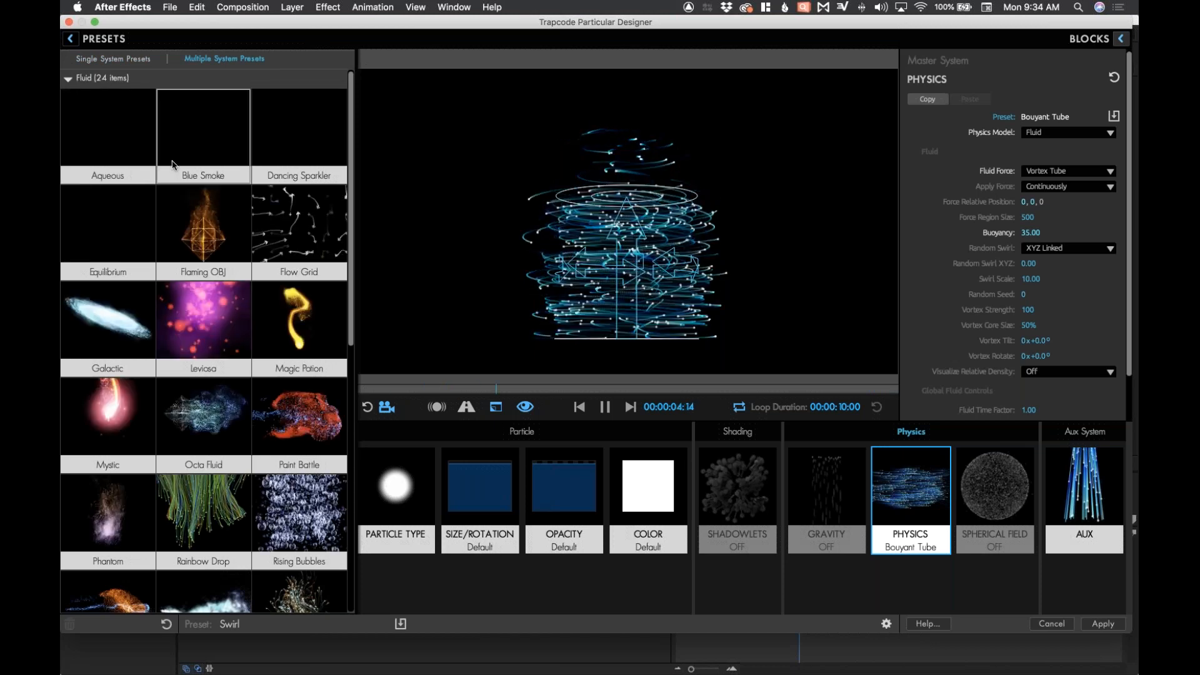
scroll(165, 153, "down", 5)
scroll(173, 165, "down", 3)
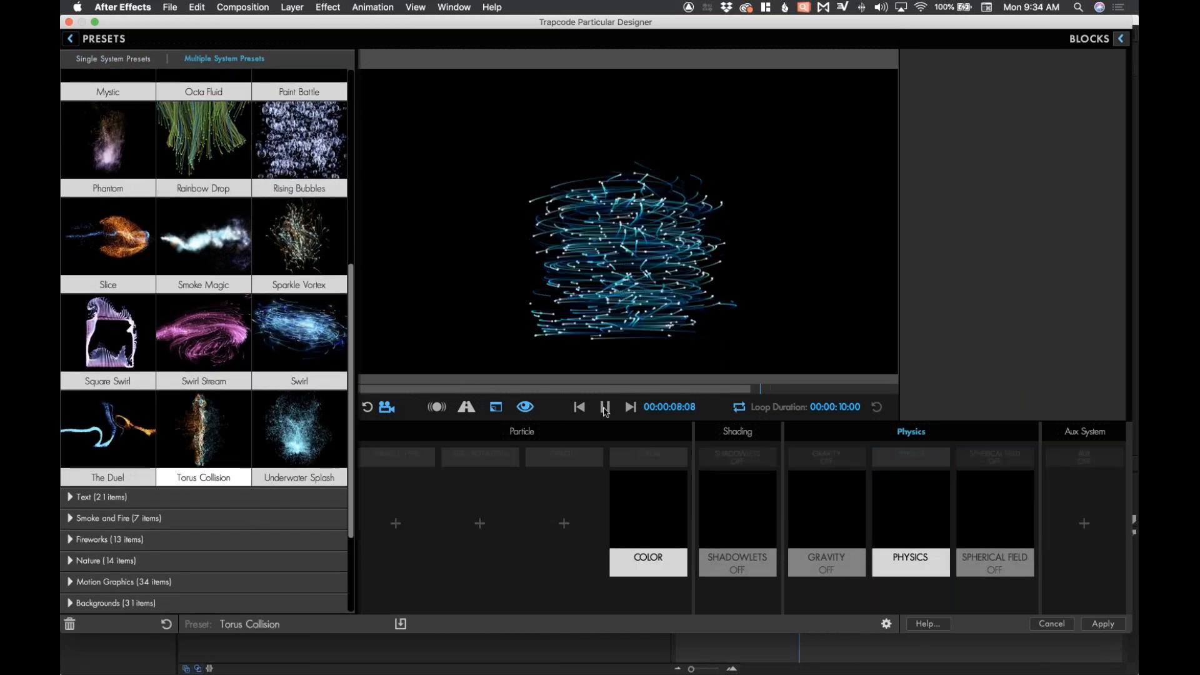
left_click(70, 38)
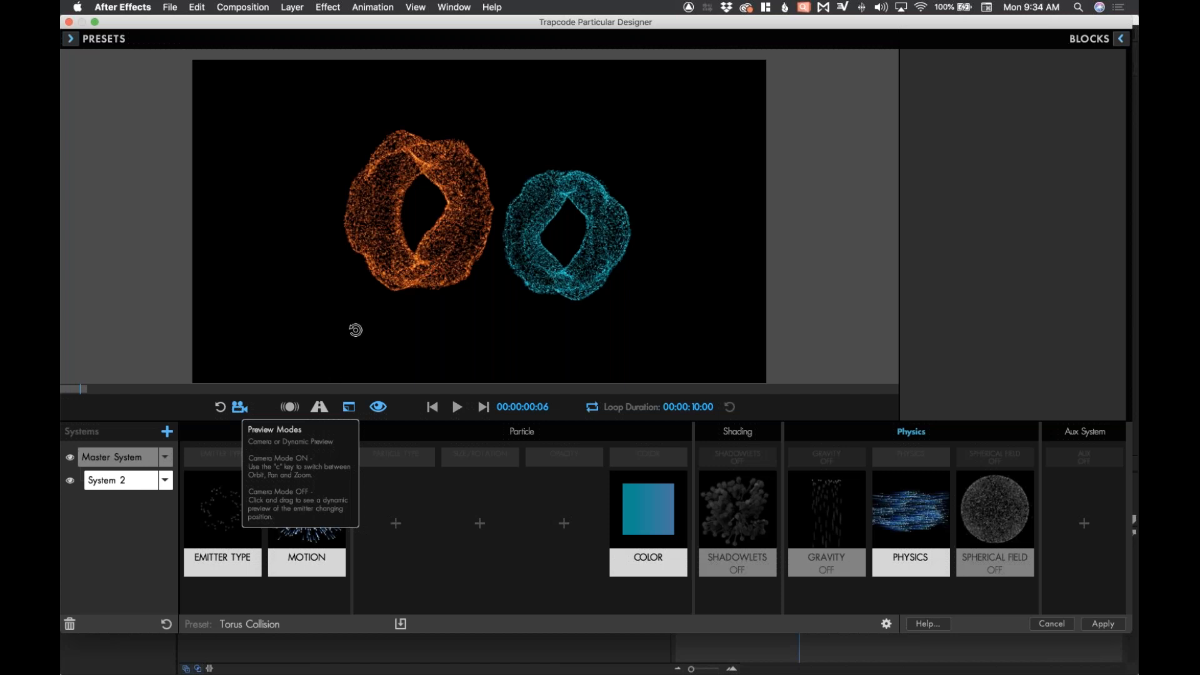
Isolate the Master System, examine the OBJ models available for its emitter and leave the library without choosing one.
left_click_drag(407, 337, 318, 329)
left_click_drag(317, 330, 306, 330)
left_click(118, 457)
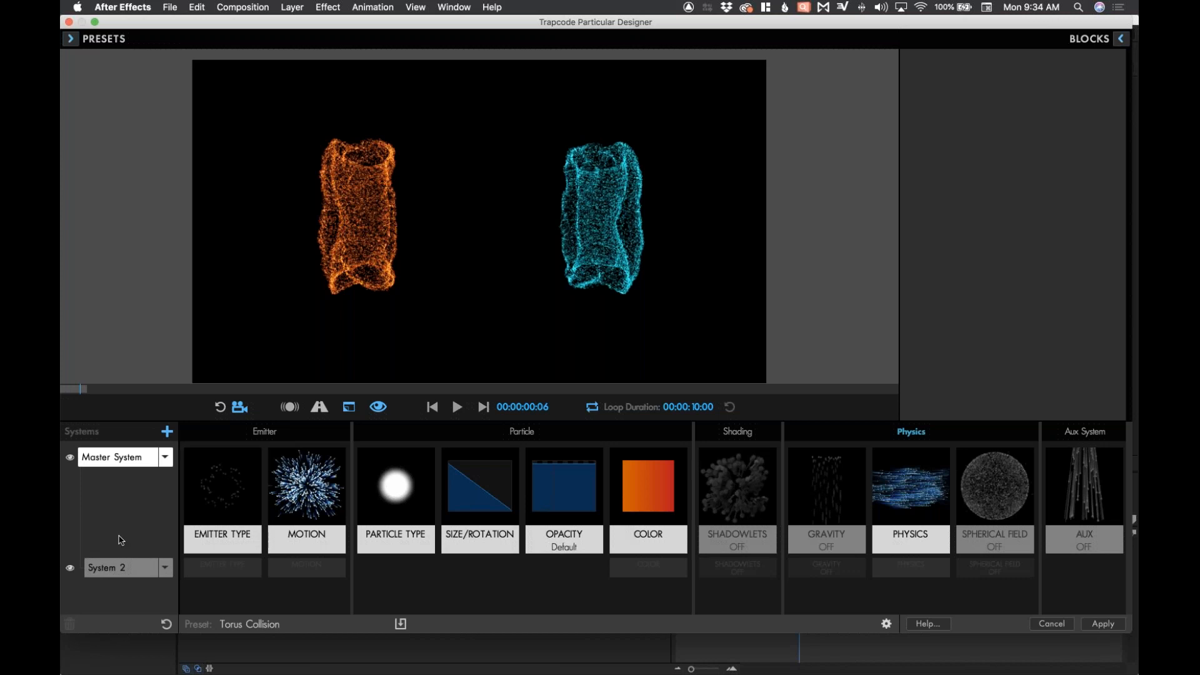
left_click(70, 570)
left_click(207, 480)
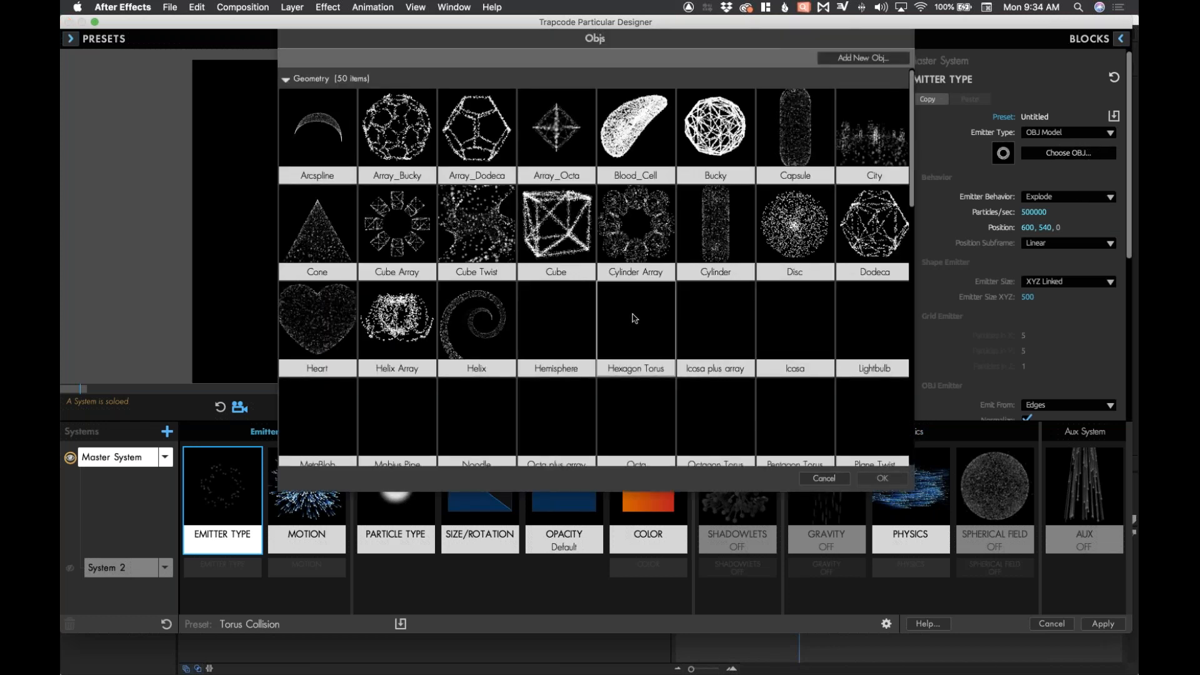
scroll(635, 319, "down", 3)
scroll(634, 318, "down", 5)
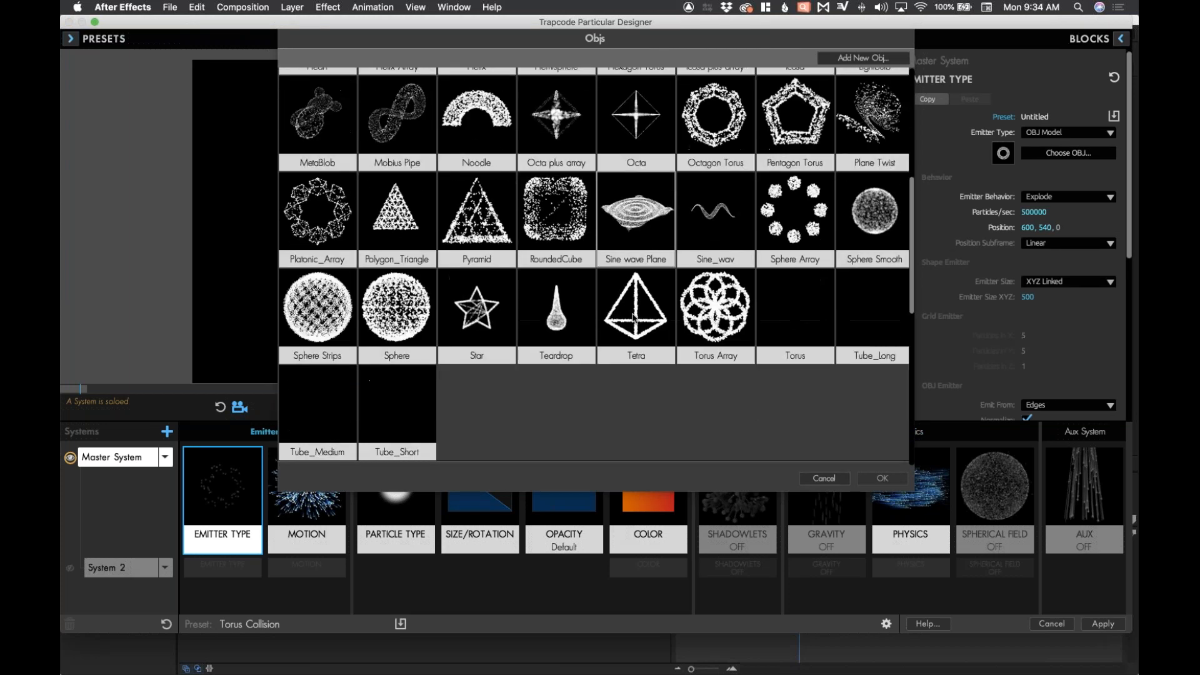
scroll(634, 317, "up", 1)
scroll(635, 318, "up", 8)
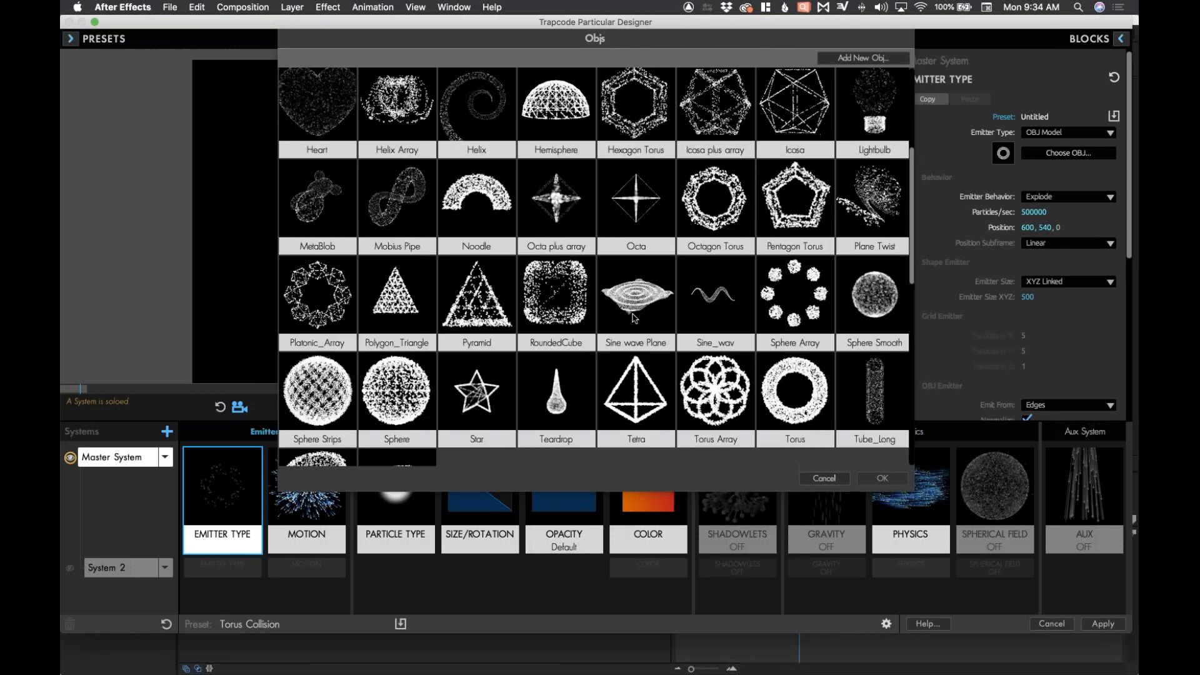
left_click(823, 478)
Examine the Master System's fluid physics and Fluid Force options, keeping Vortex Ring, and preview its motion.
left_click(911, 493)
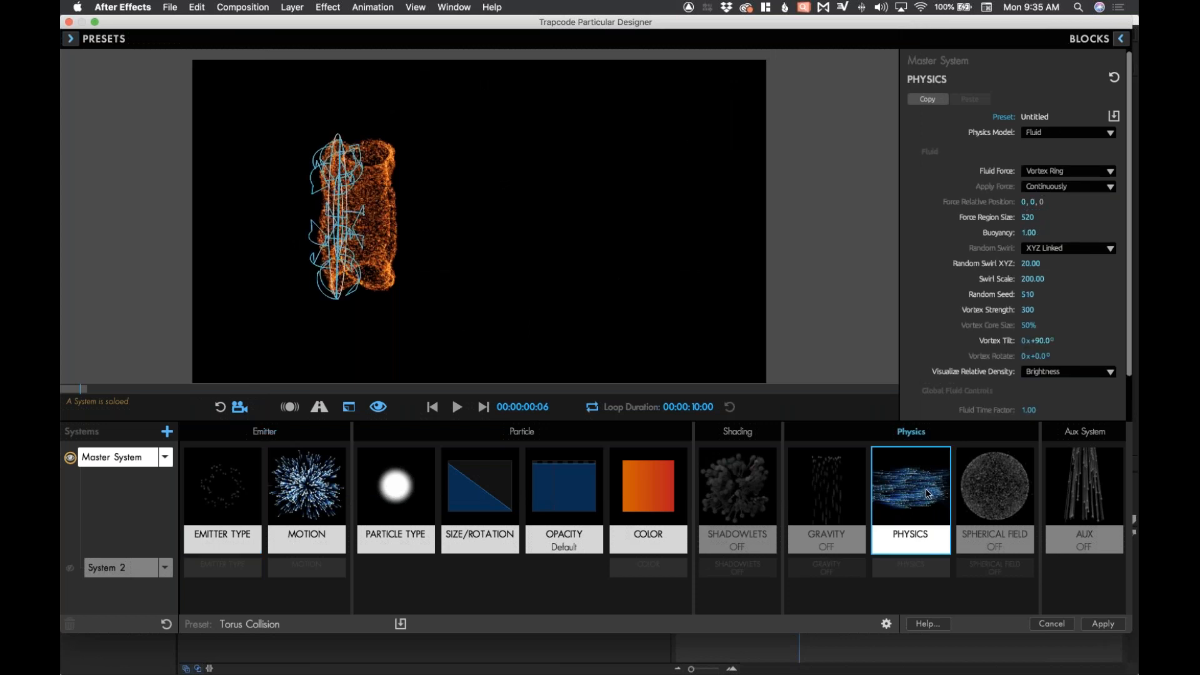
left_click(1028, 170)
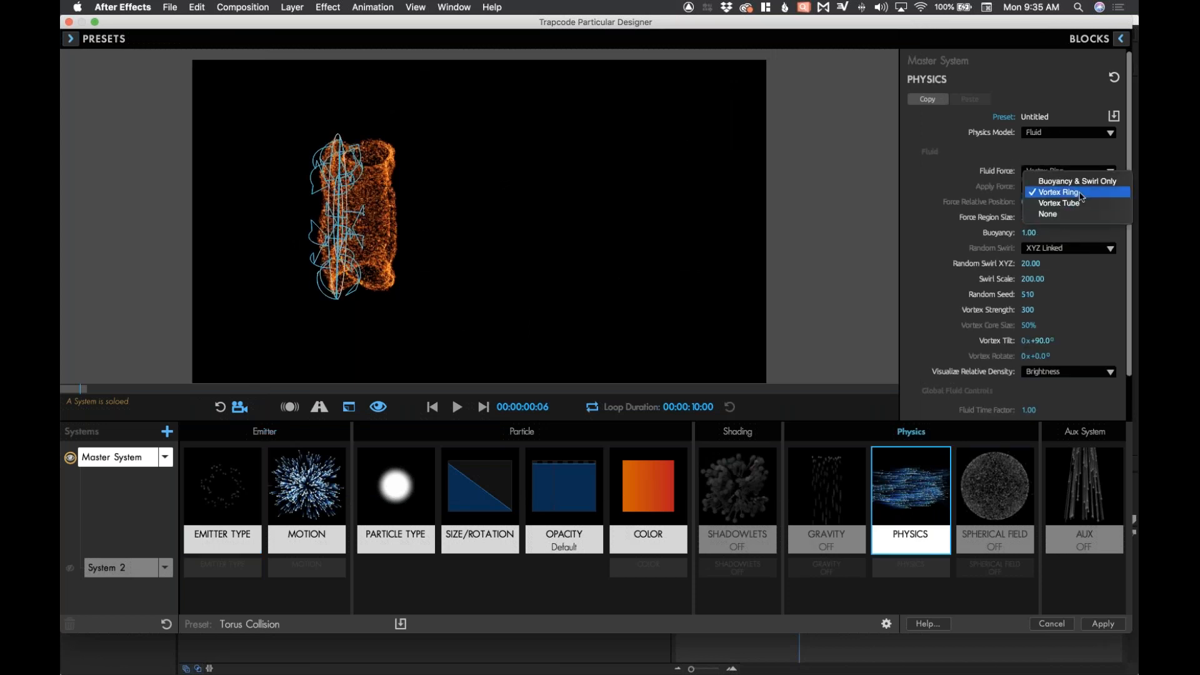
left_click(1050, 343)
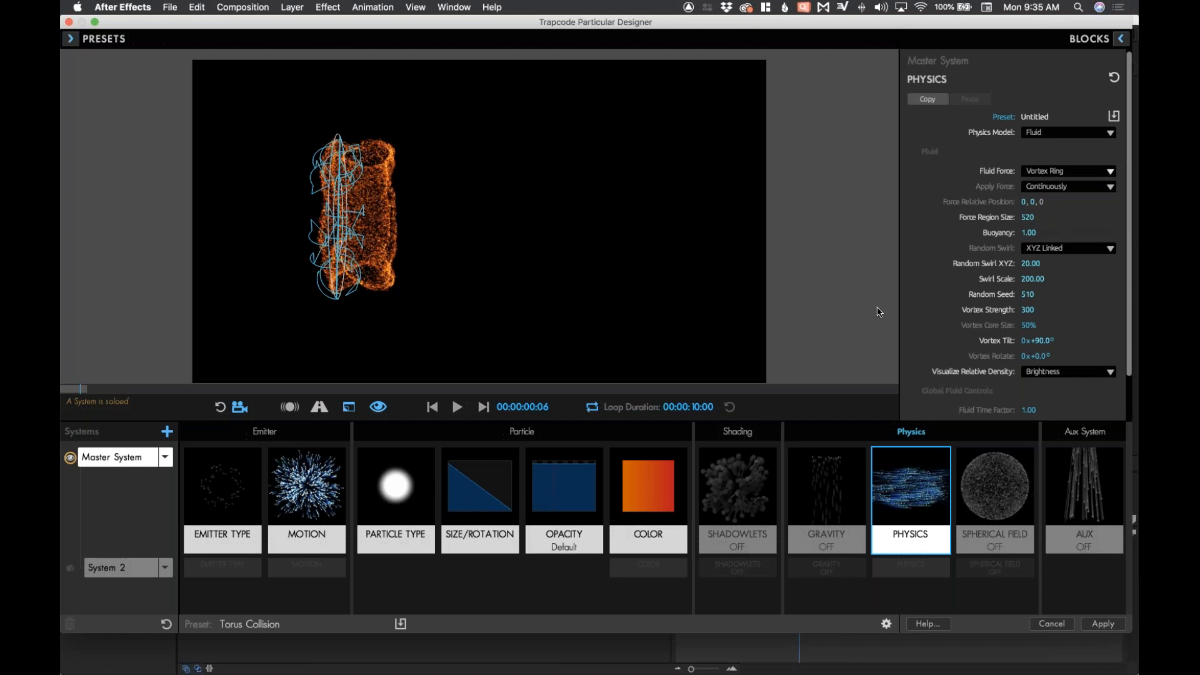
left_click(458, 407)
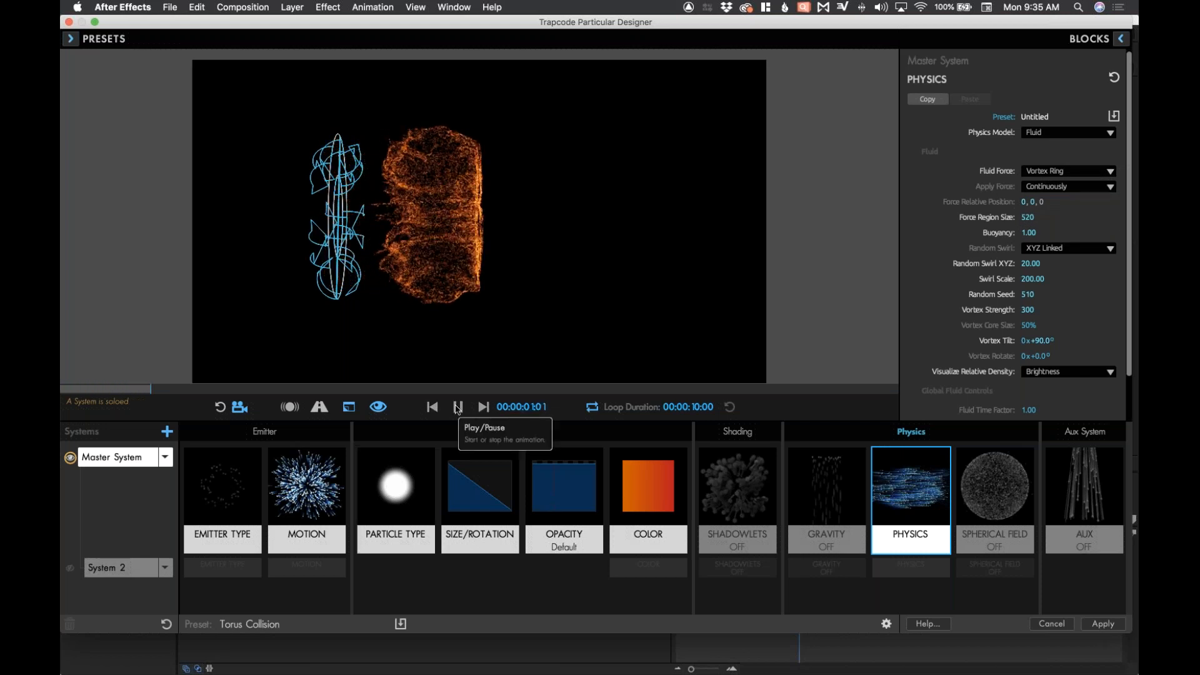
left_click(457, 407)
left_click_drag(465, 260, 461, 335)
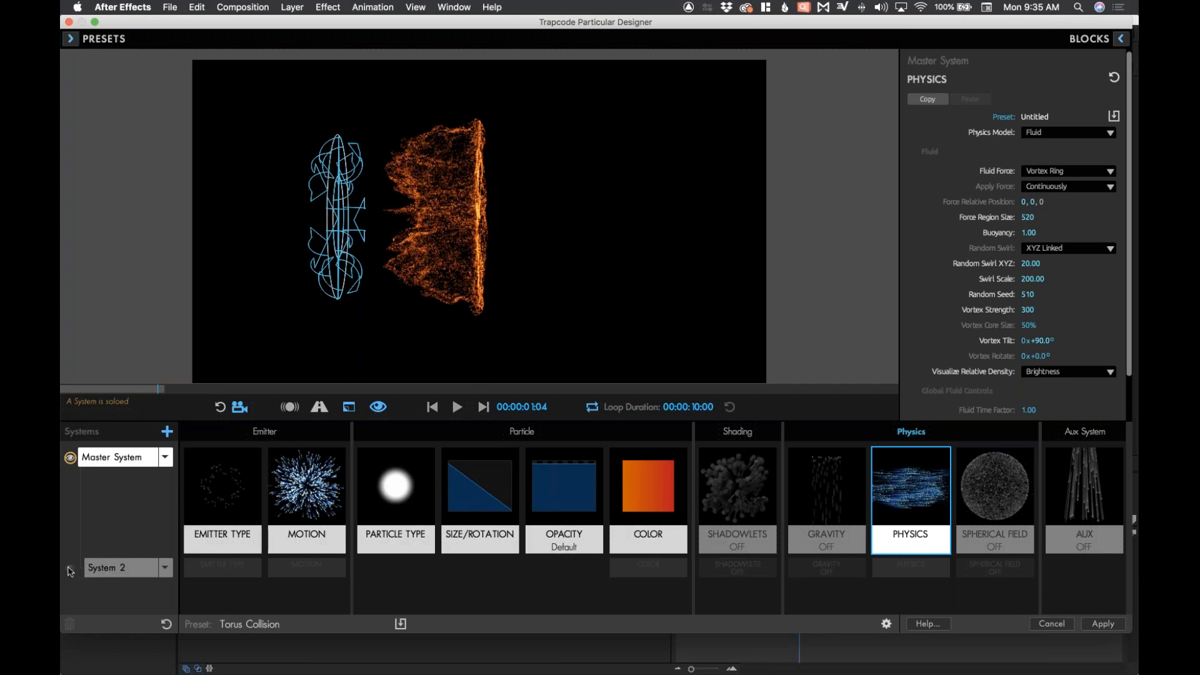
Show both particle systems together, move the preview to 0:00:00:24 and inspect System 2's collision from different angles.
left_click(105, 571)
left_click(70, 458, "alt")
left_click_drag(157, 389, 141, 389)
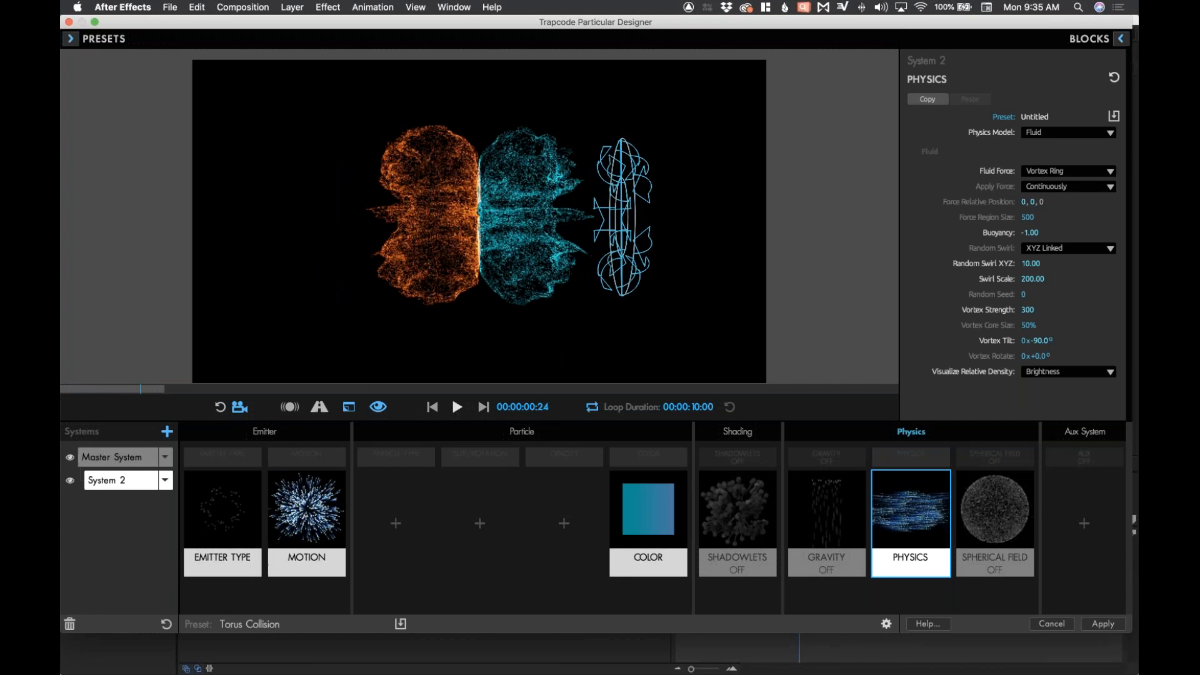
left_click_drag(469, 237, 519, 232)
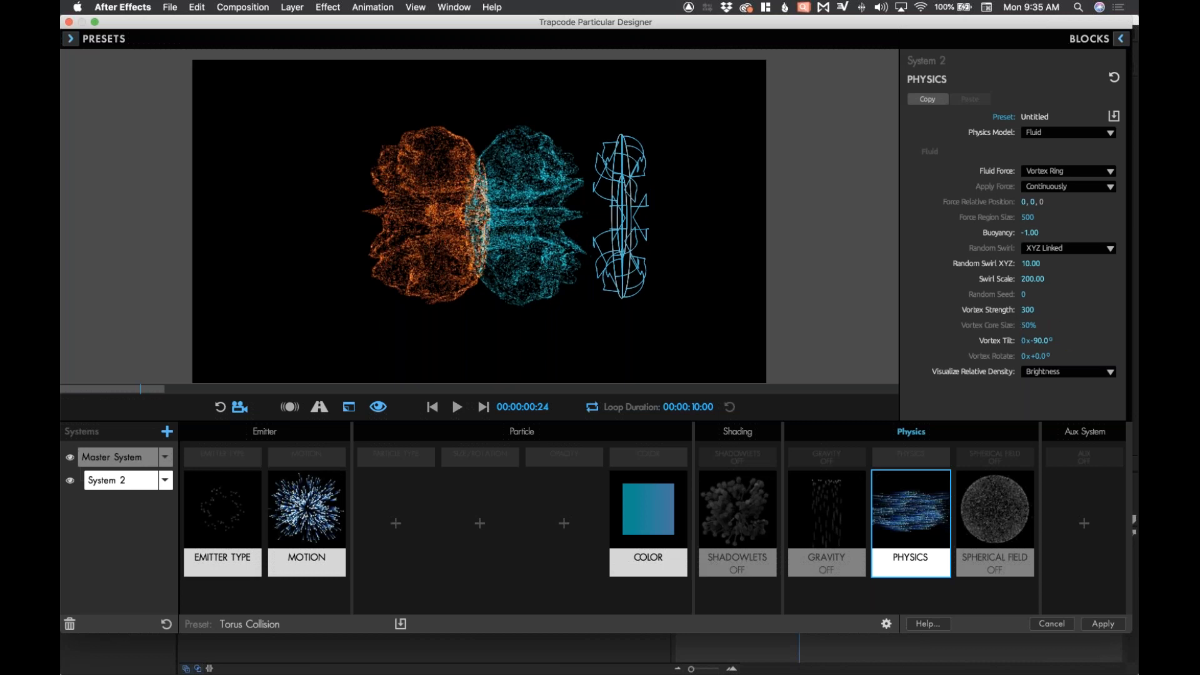
left_click_drag(569, 250, 455, 251)
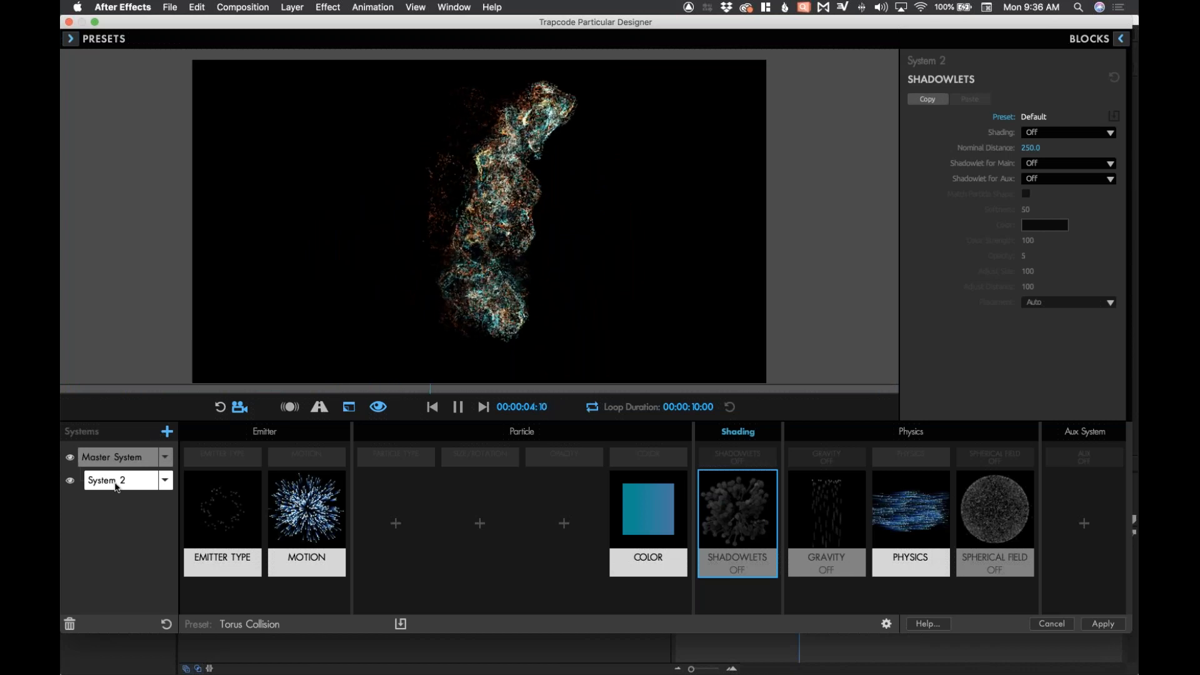
Set System 2's fluid Buoyancy to -55 and reload the Torus Collision preset.
left_click(910, 513)
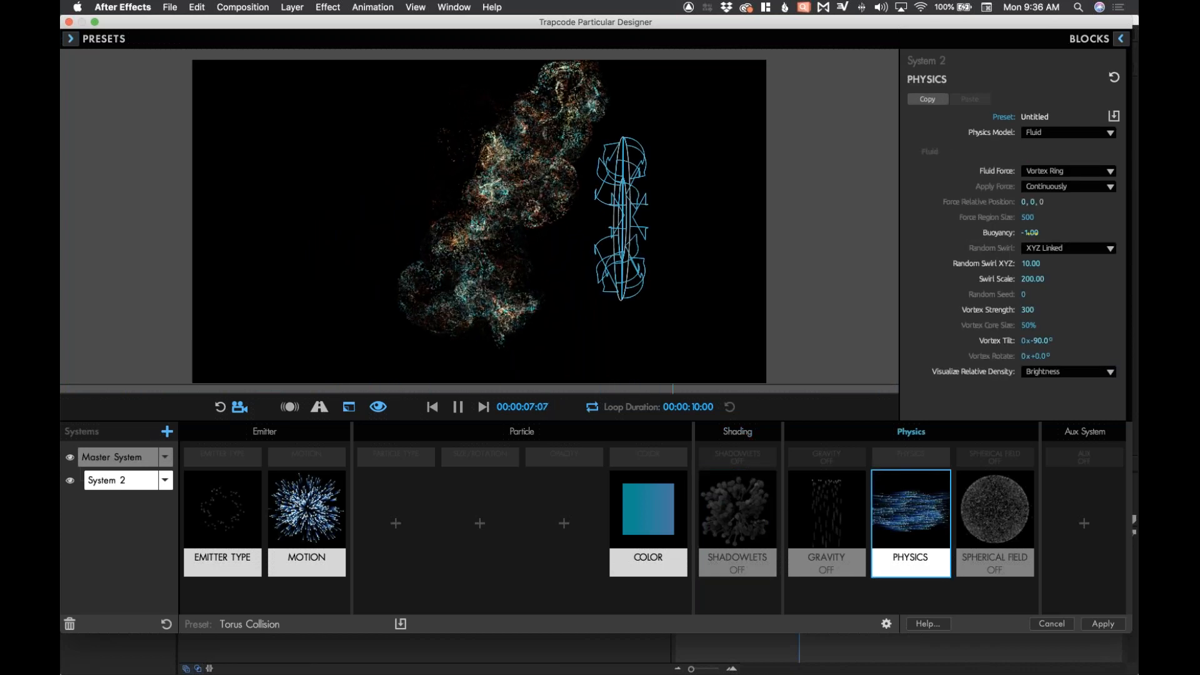
left_click_drag(1030, 233, 1014, 235)
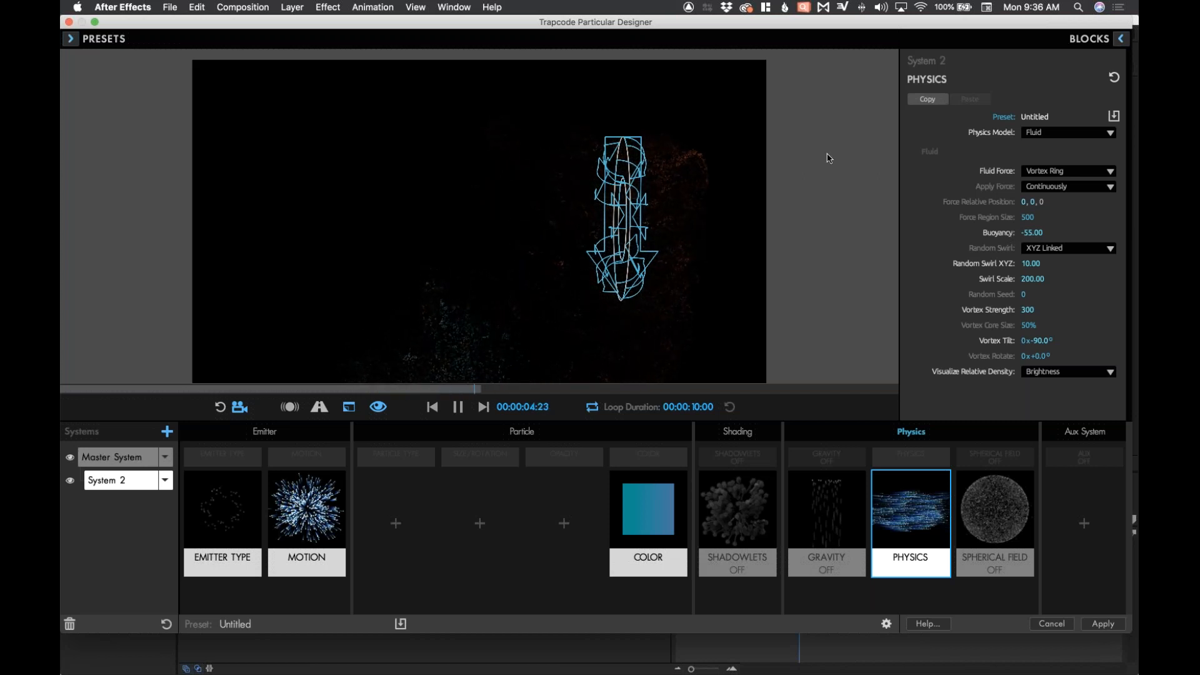
left_click(70, 39)
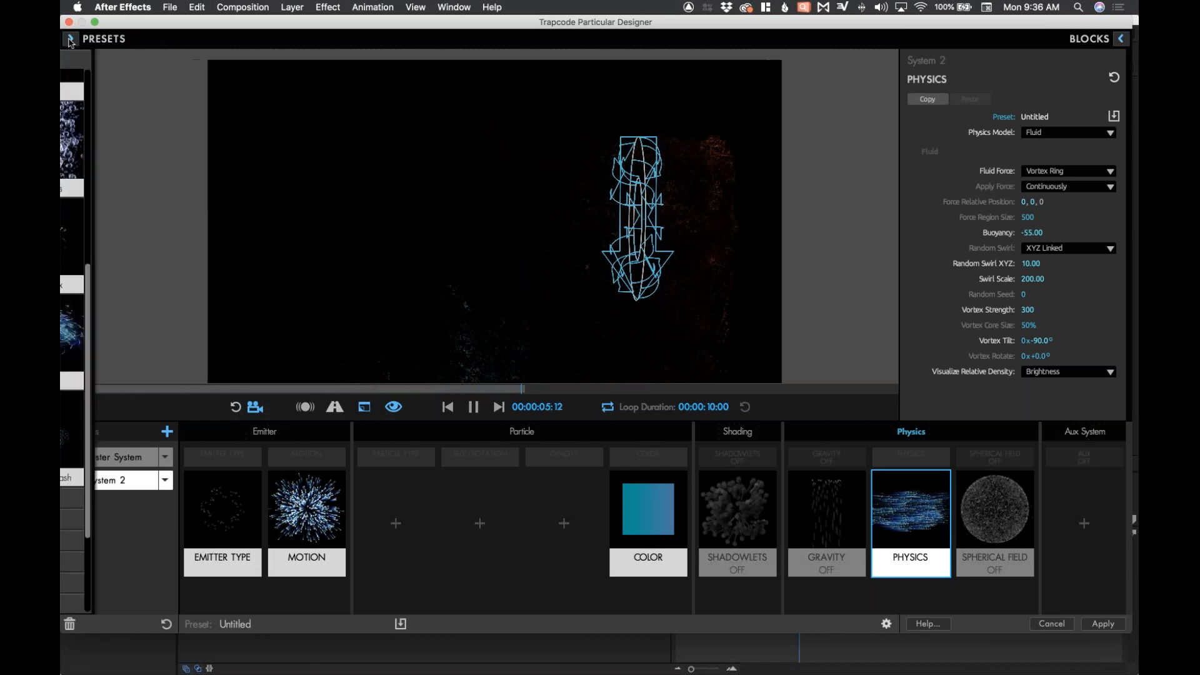
left_click(202, 432)
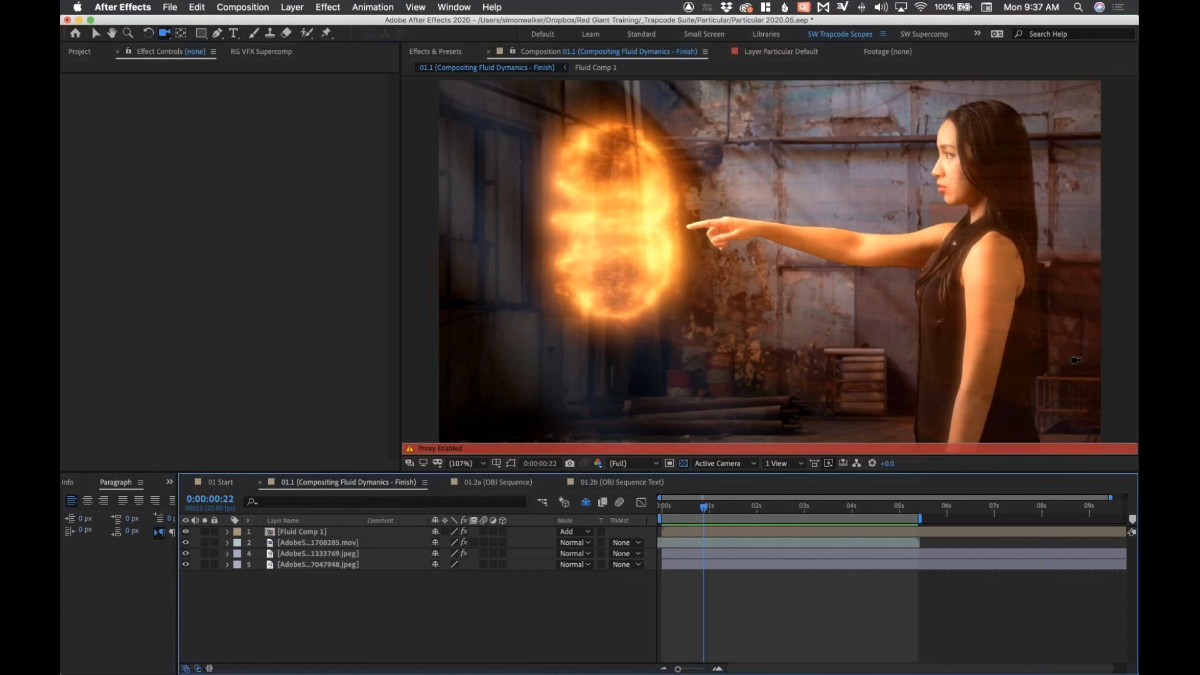
Play and scrub the first second of the 01.1 (Compositing Fluid Dymanics - Finish) composition to examine the fire interaction.
left_click(669, 508)
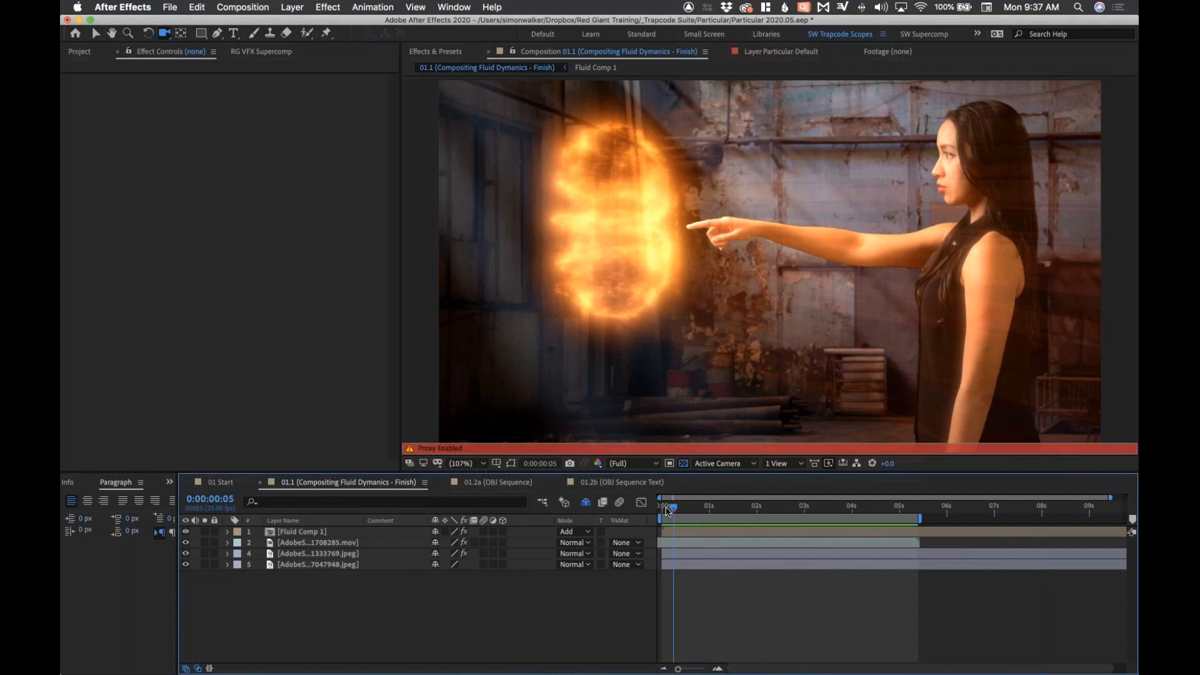
left_click(667, 508)
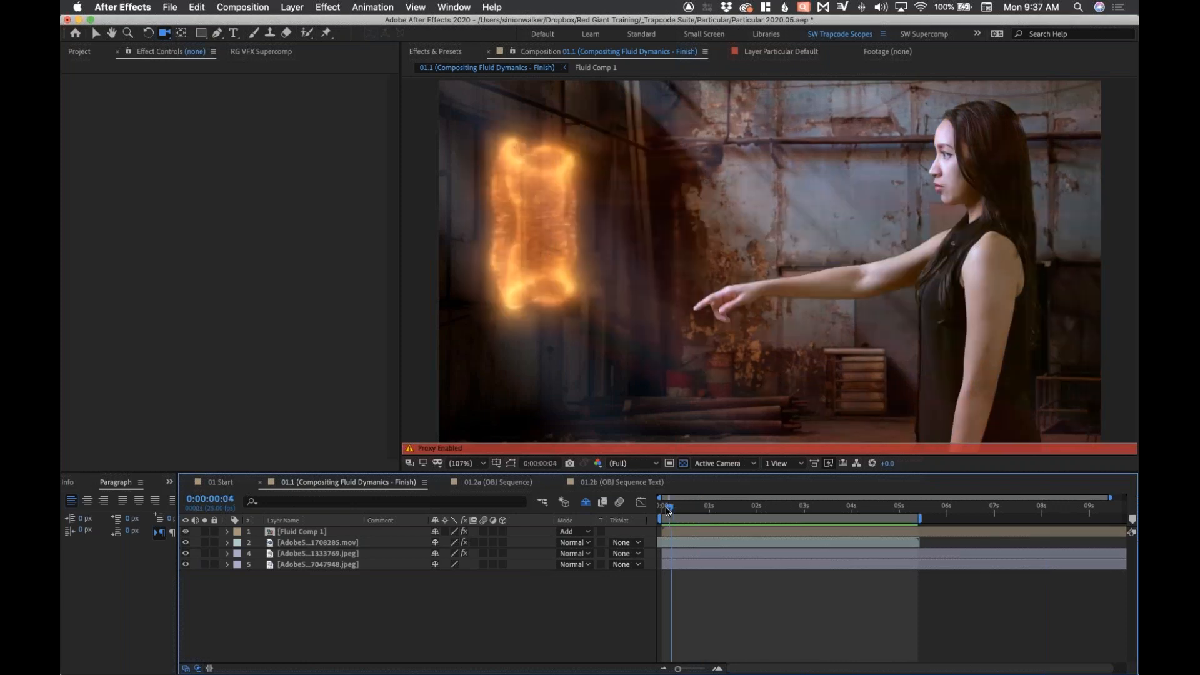
key("space")
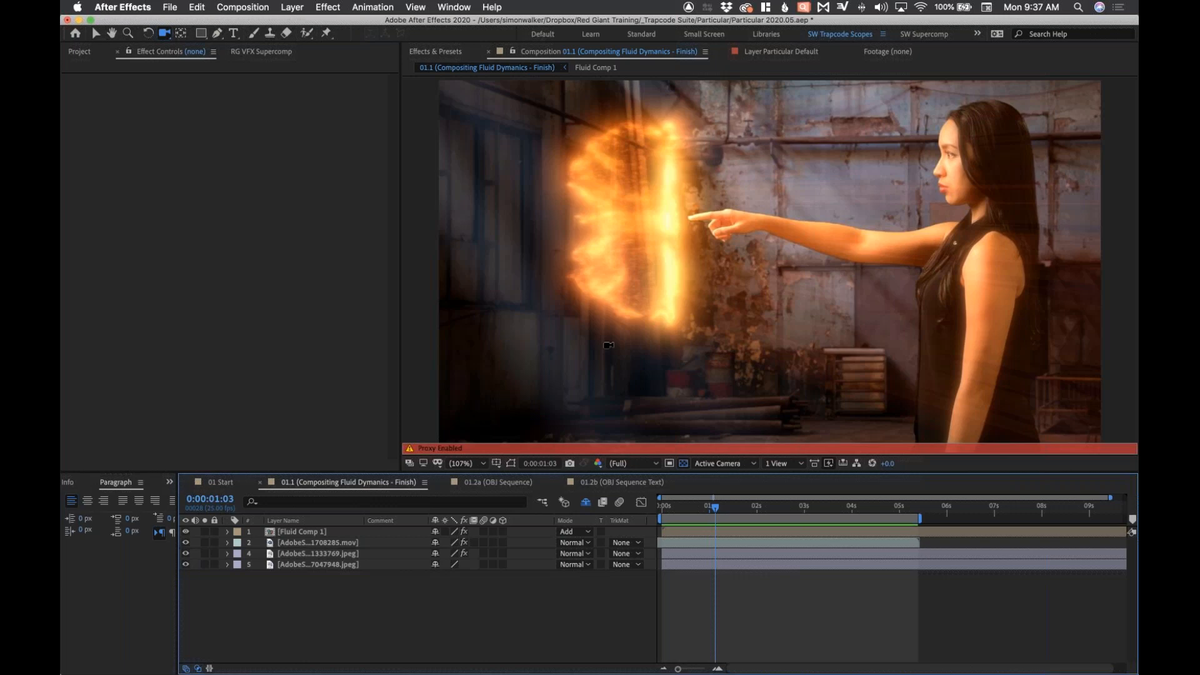
left_click(691, 509)
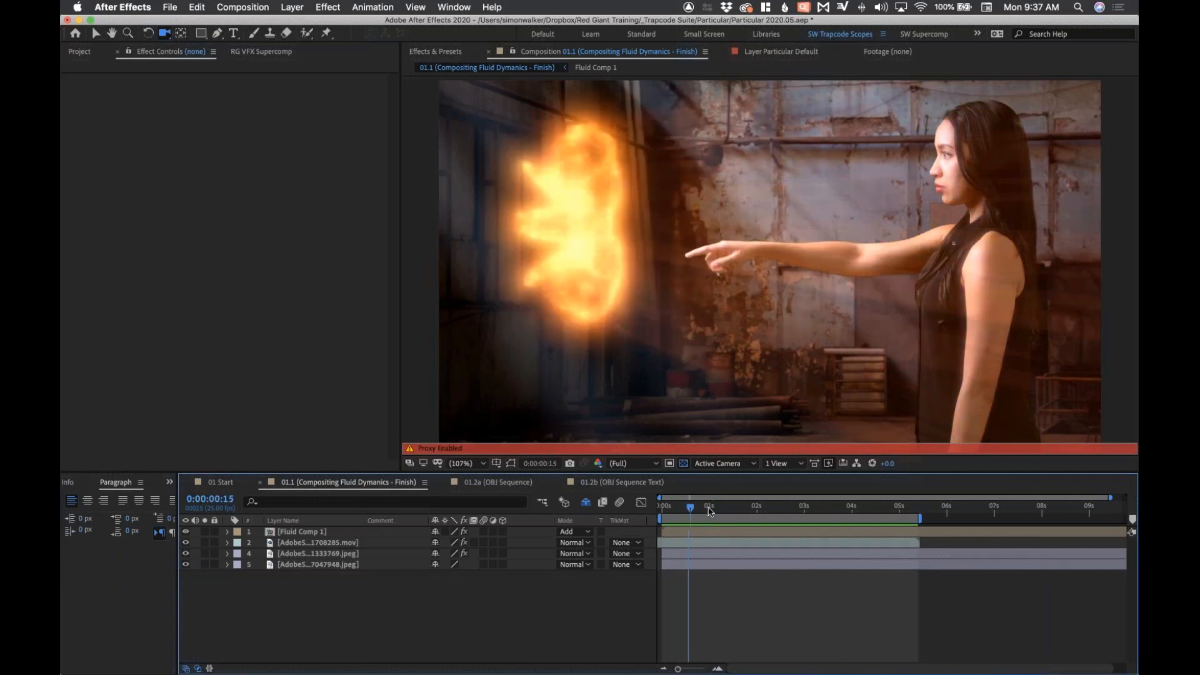
key("space")
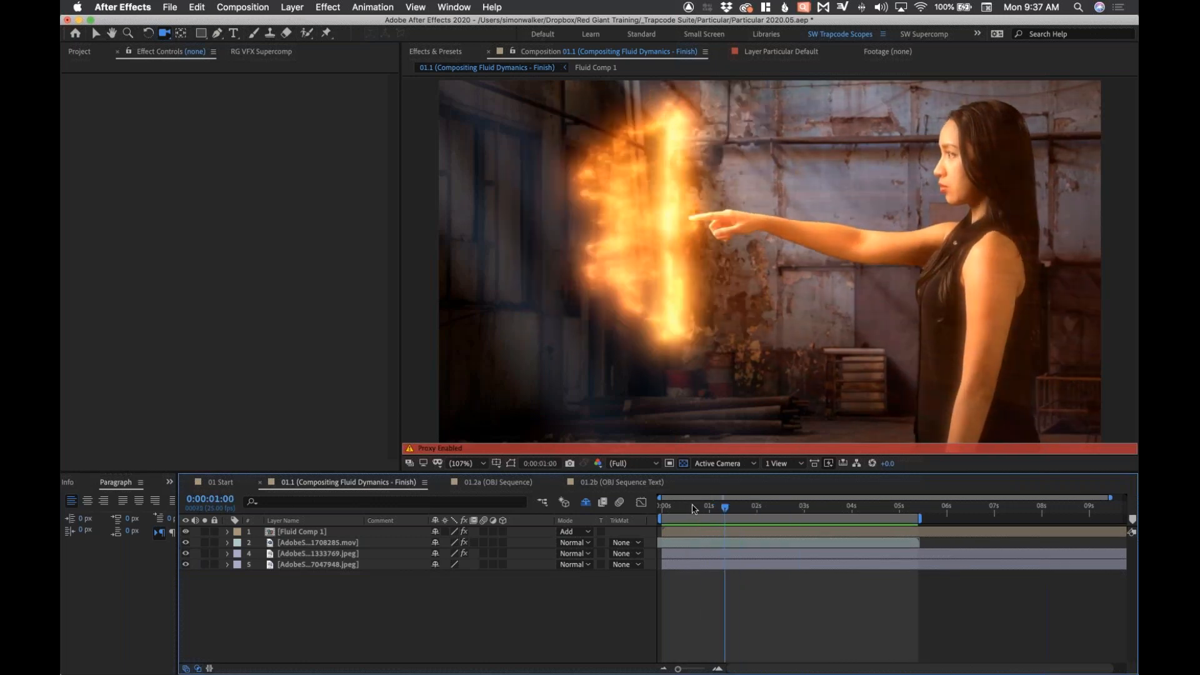
left_click(711, 507)
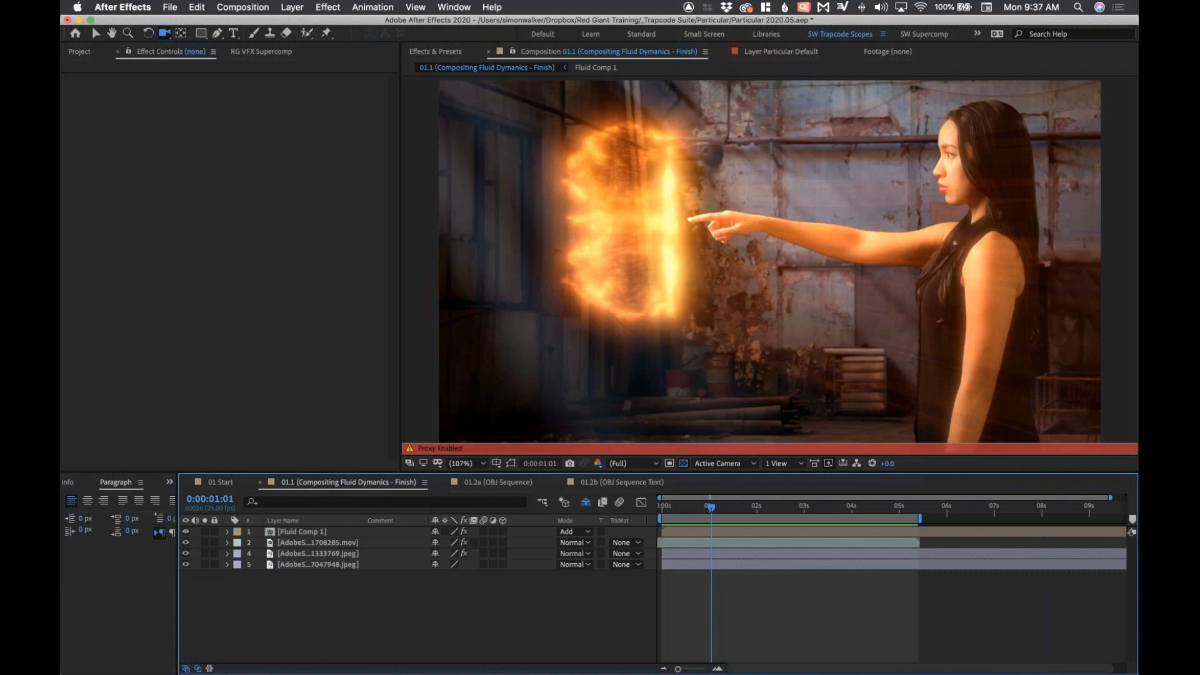
Switch to Chrome and browse the YouTube channel's video list down to the fluid interaction tutorial.
key("super+Tab")
key("super+Tab")
key("super+Tab")
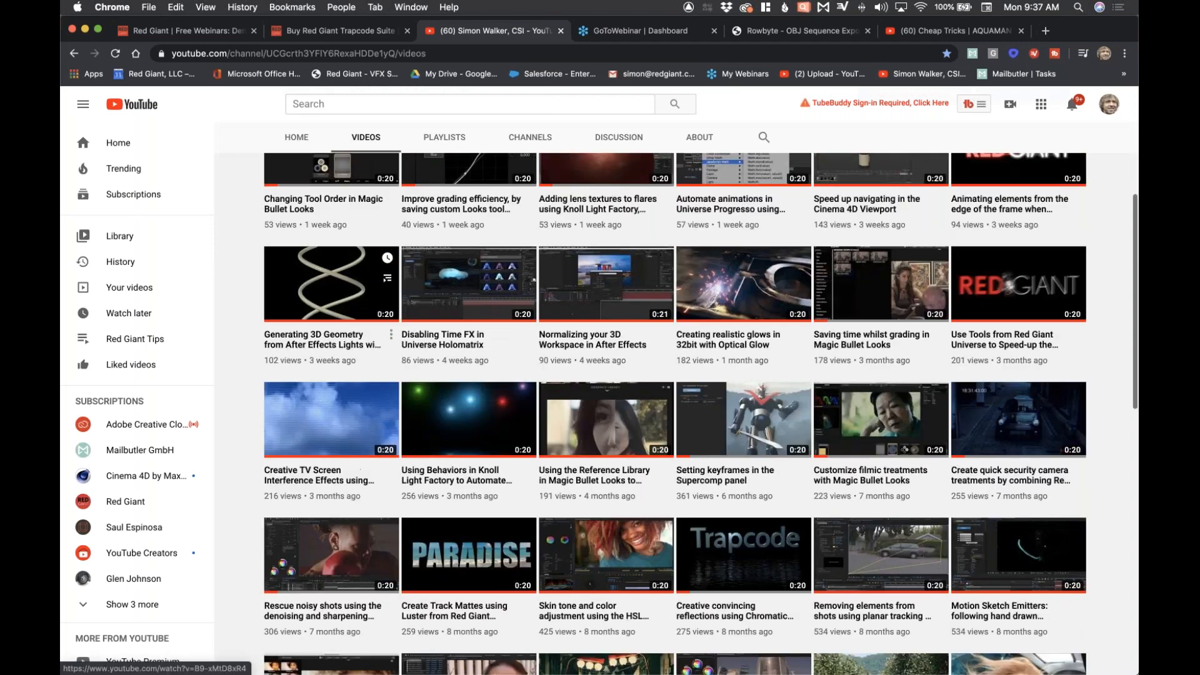
scroll(332, 281, "down", 15)
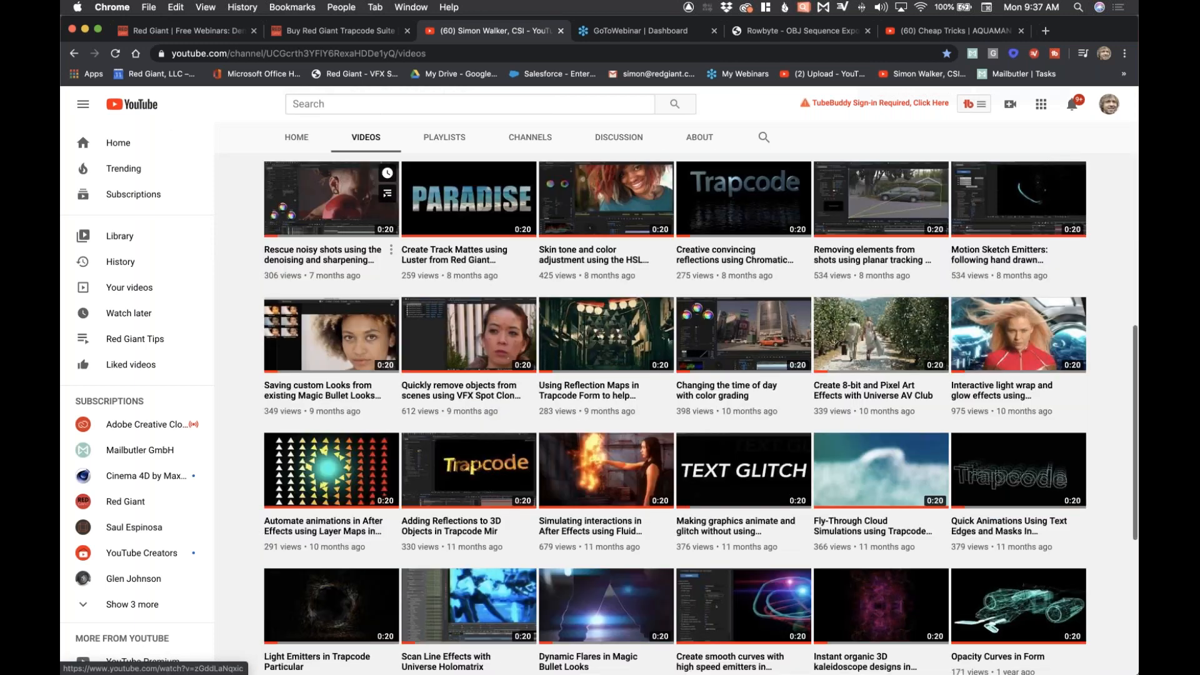
scroll(331, 300, "down", 3)
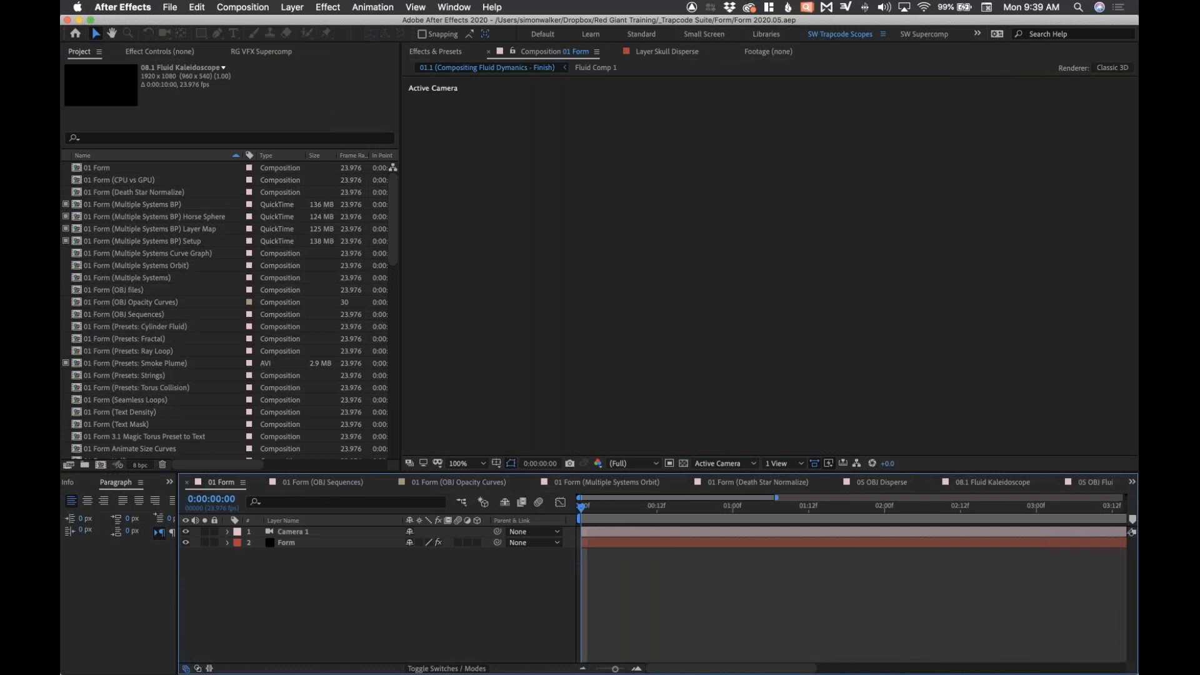
Open the Form layer's effect in Designer, load the Sphere Drop fluid preset, preview it and return to the first frame.
left_click(327, 543)
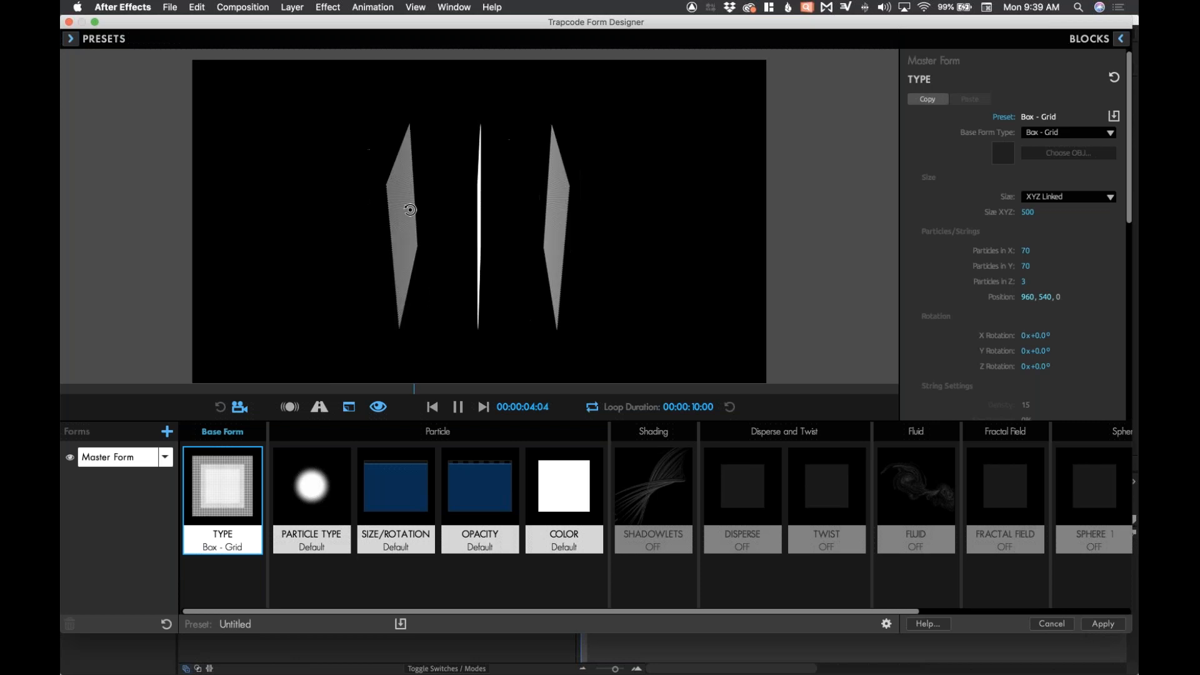
left_click_drag(414, 209, 384, 209)
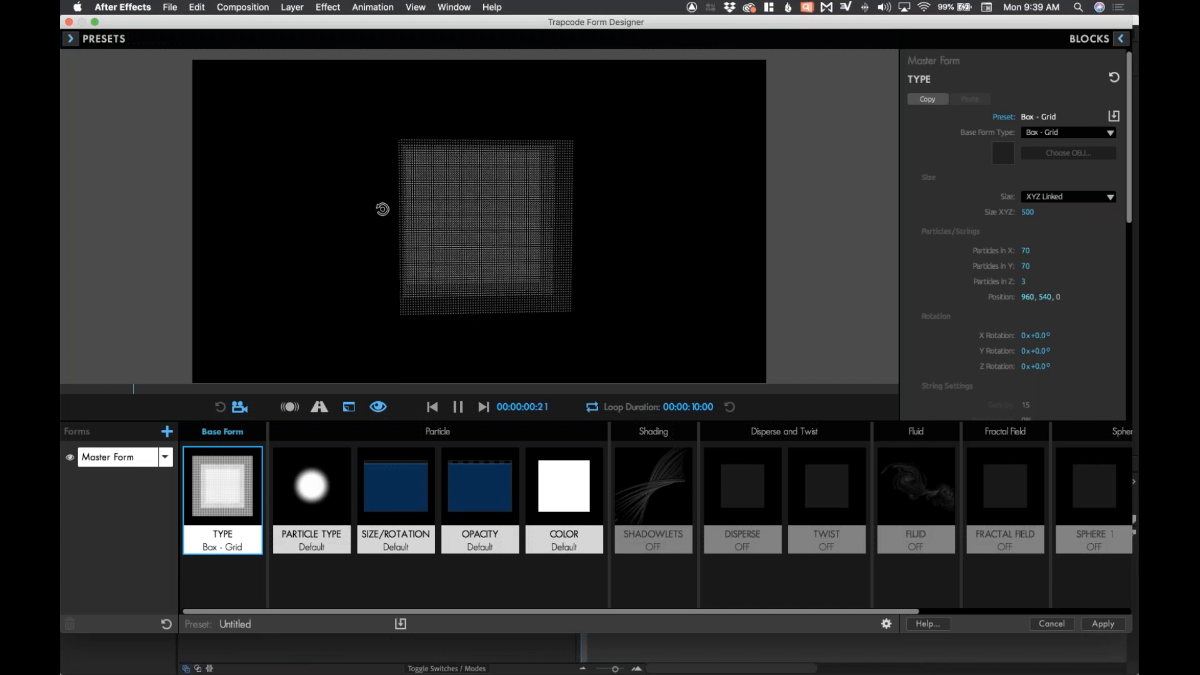
left_click(71, 38)
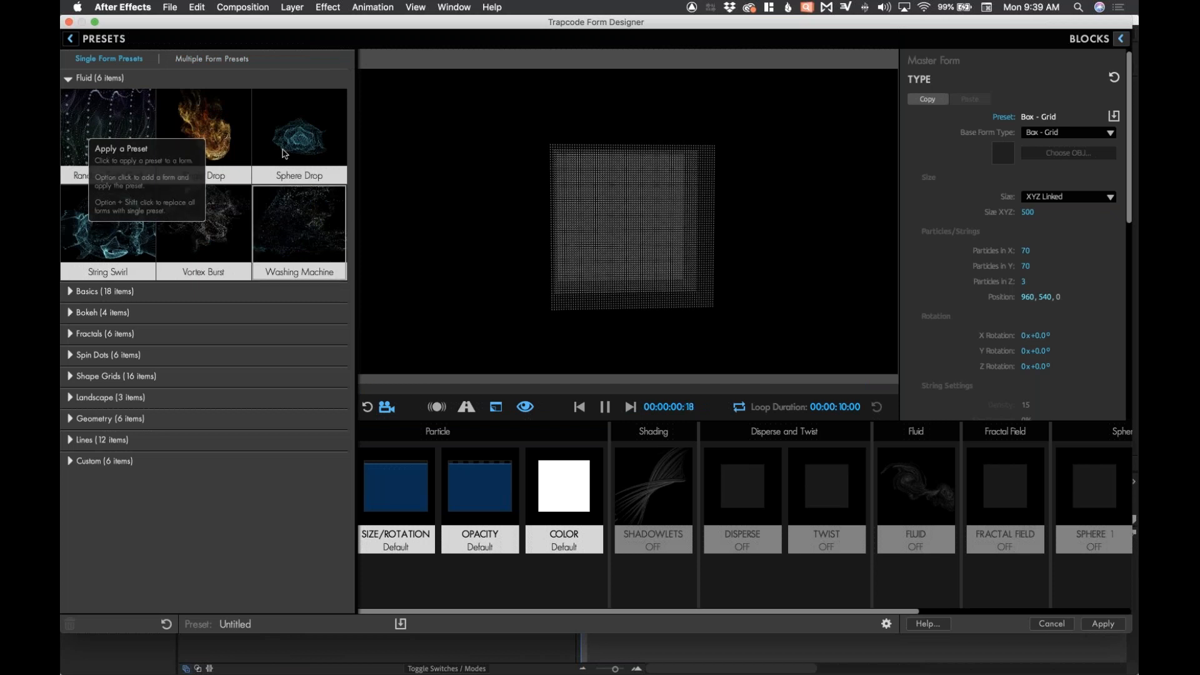
left_click(299, 133)
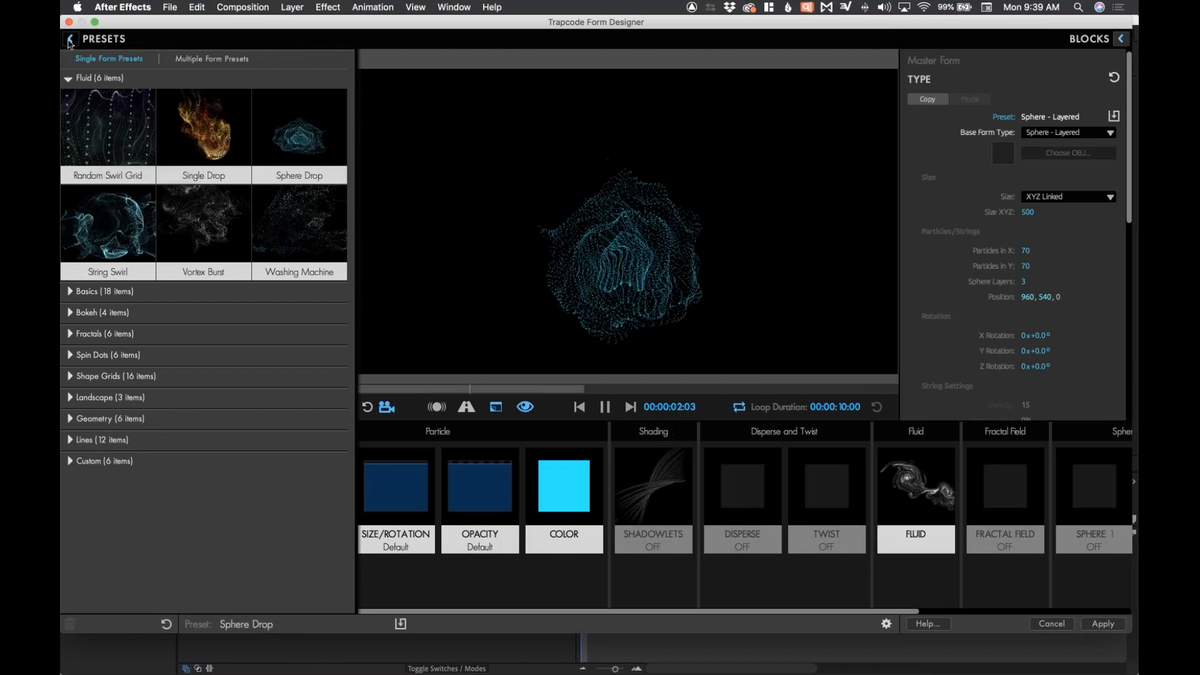
left_click(433, 407)
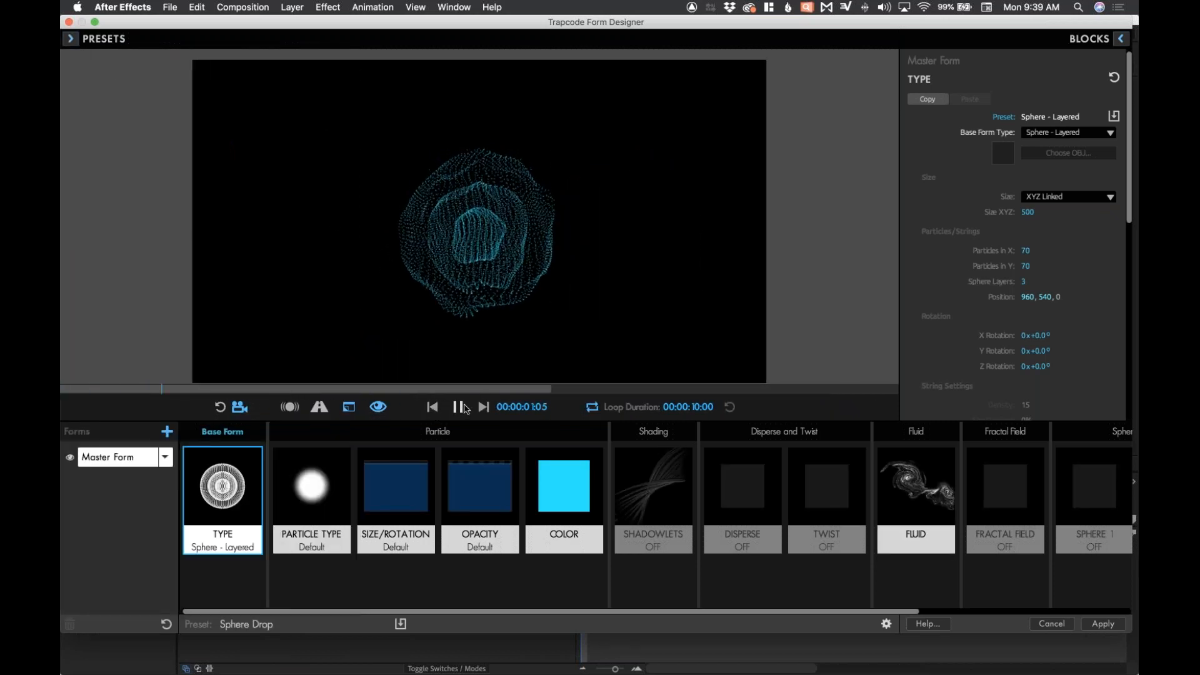
left_click(435, 408)
Set the Master Form's base type to OBJ Model, choose the spherical wireframe OBJ and play its fluid motion with the Fluid settings shown.
left_click(1052, 133)
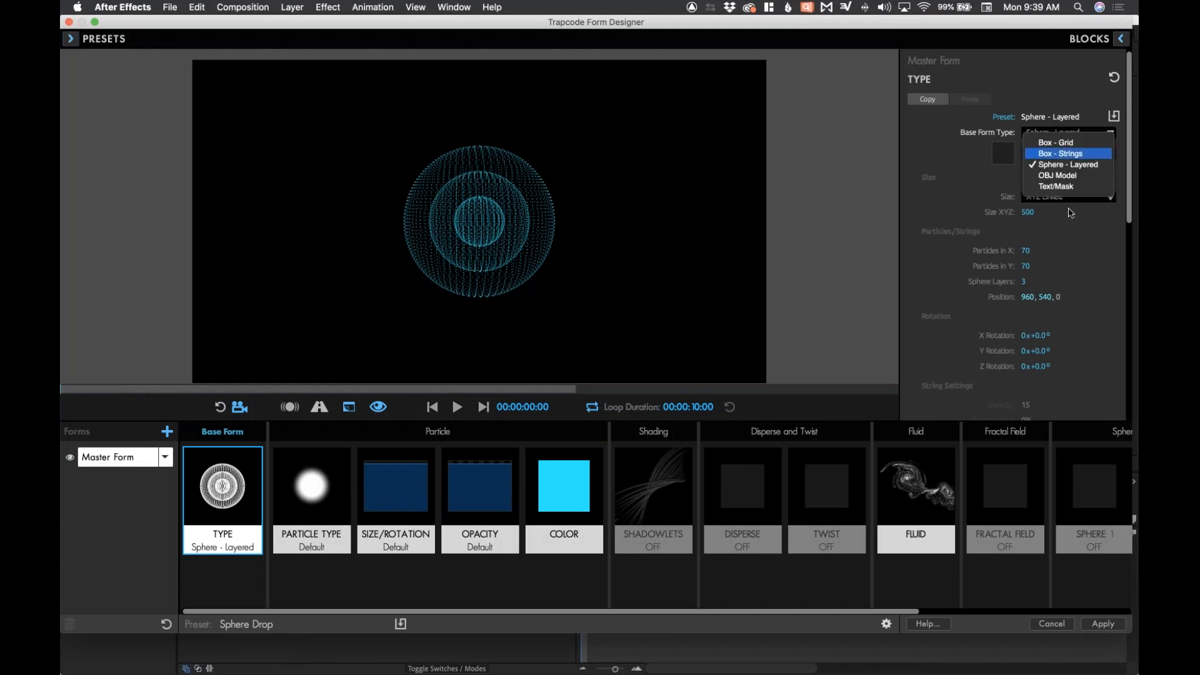
left_click(1069, 176)
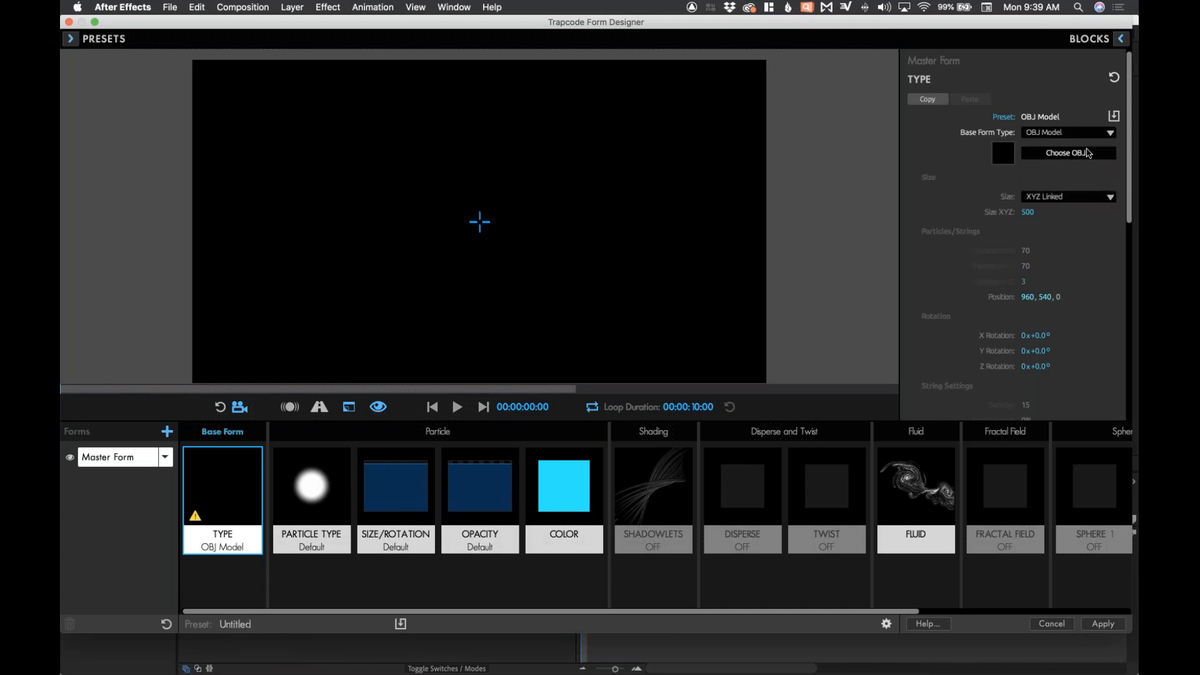
left_click(1088, 153)
left_click(716, 128)
left_click(882, 478)
left_click(916, 494)
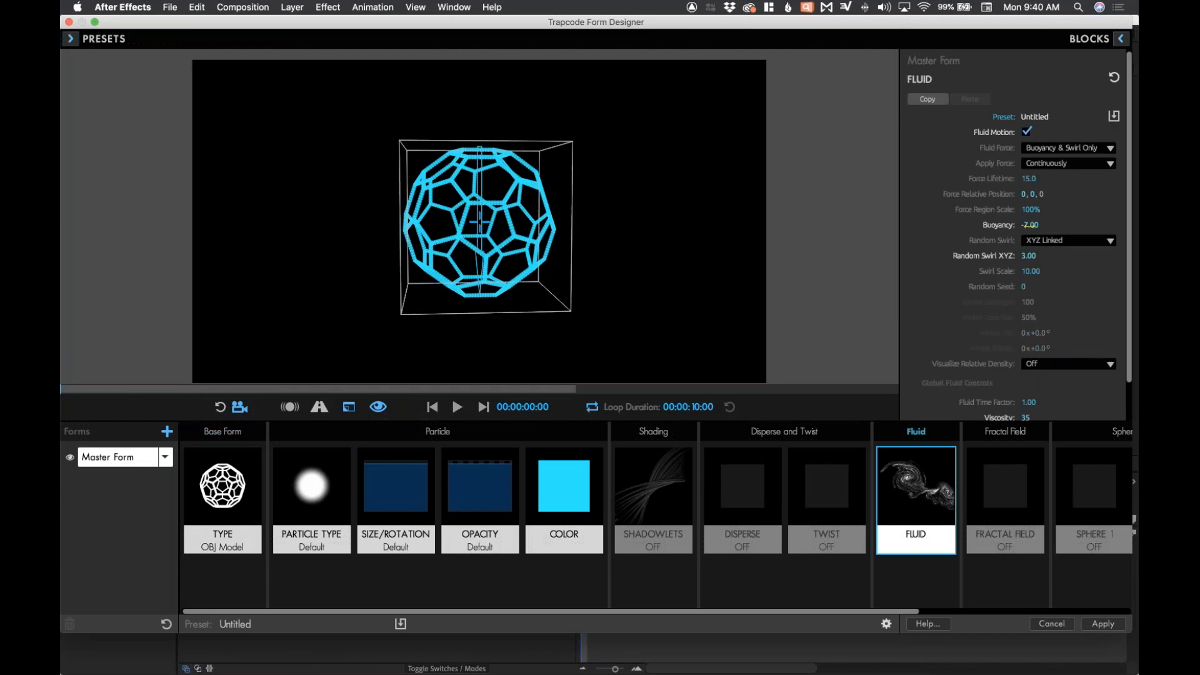
left_click(457, 407)
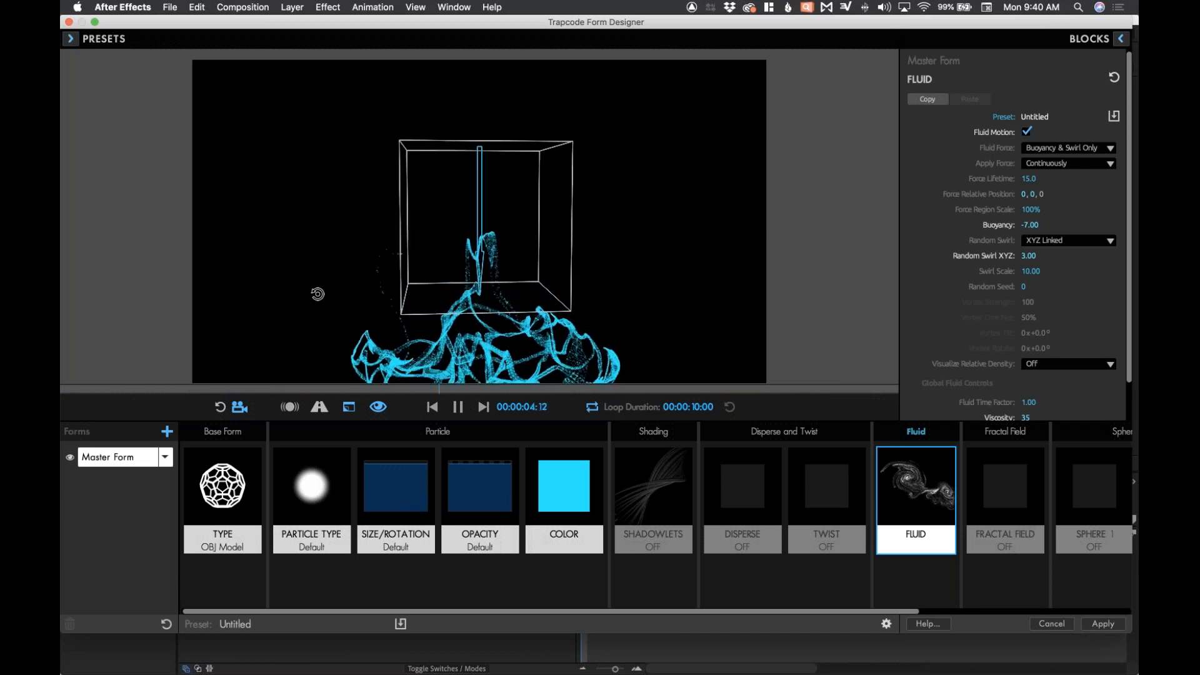
Load the Cylinder Drop preset from the multiple-form Fluid presets and preview the drop.
left_click(70, 38)
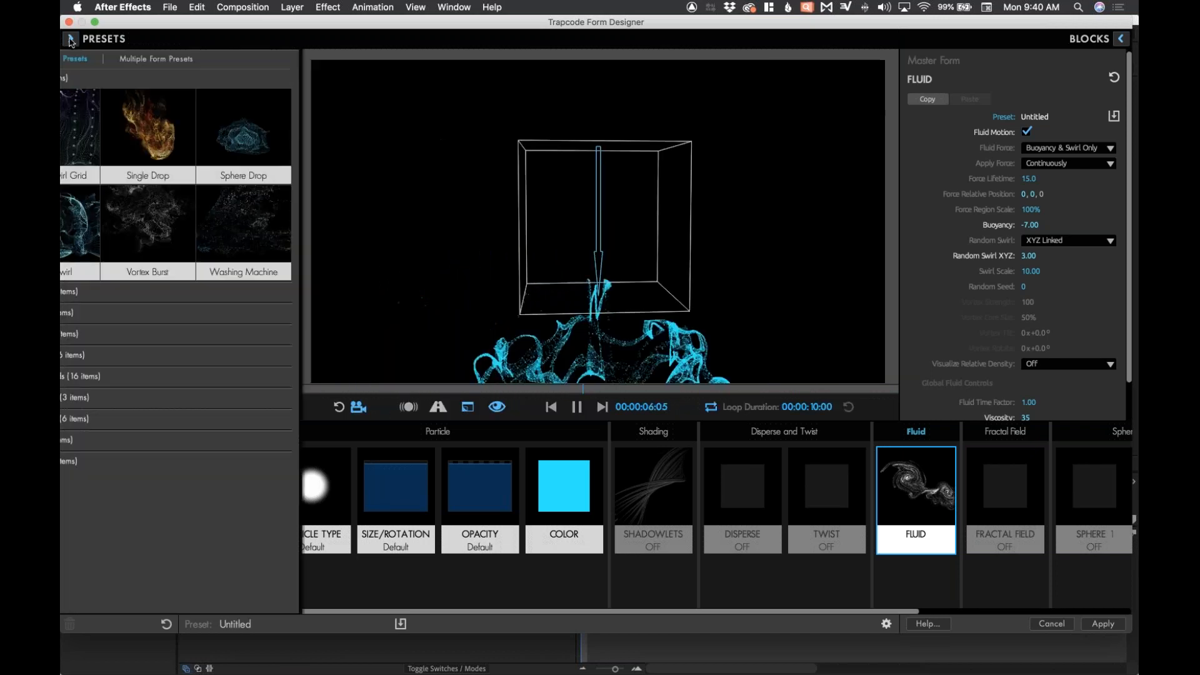
left_click(198, 60)
scroll(203, 250, "up", 10)
left_click(108, 235)
left_click(457, 408)
left_click(70, 38)
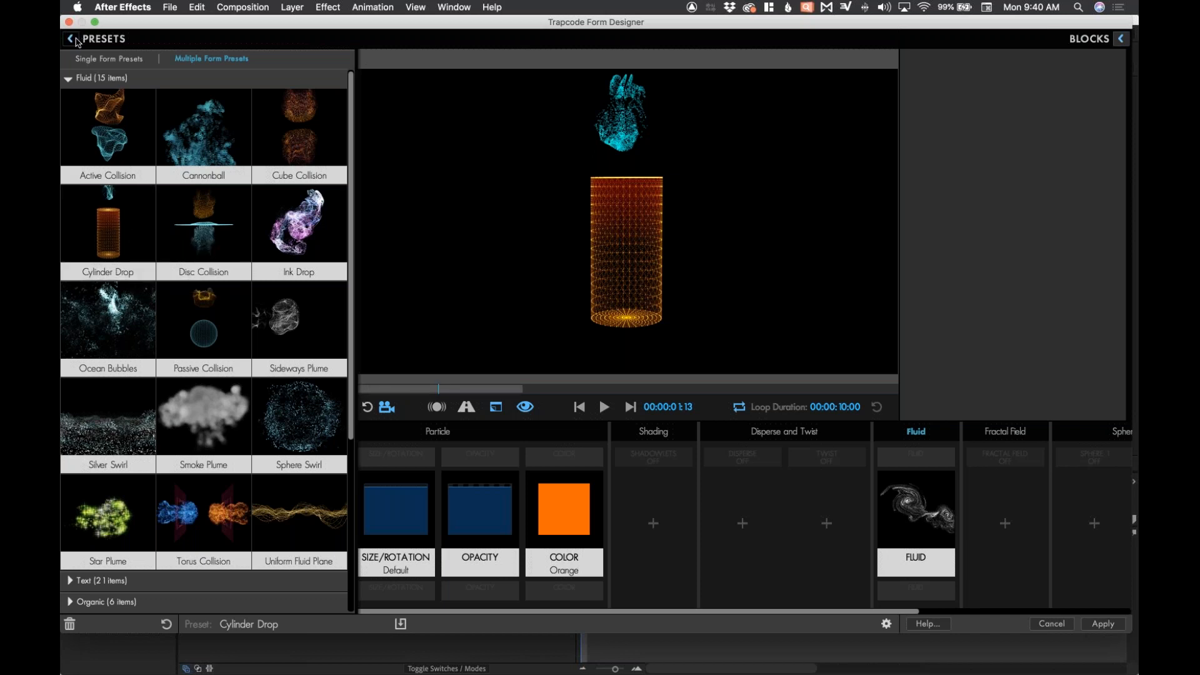
left_click(76, 40)
Solo the Master Form, show its Fluid settings and play its falling motion from the first frame.
left_click(130, 591)
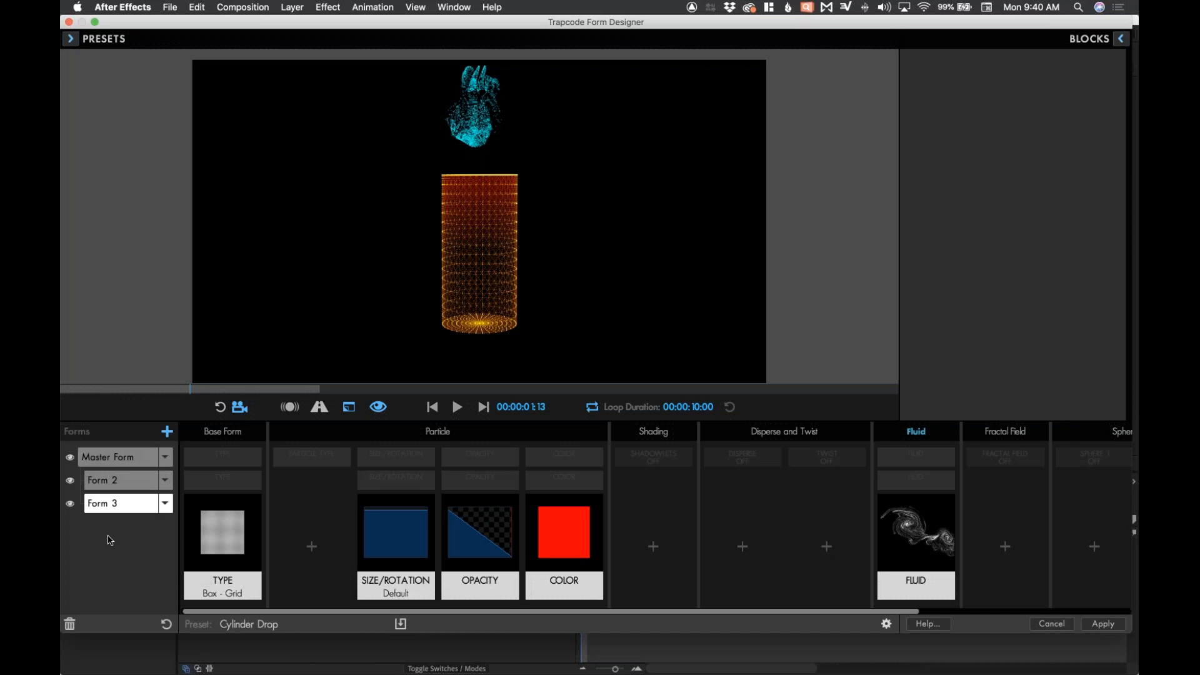
left_click(68, 482)
left_click(70, 458, "alt")
left_click(434, 407)
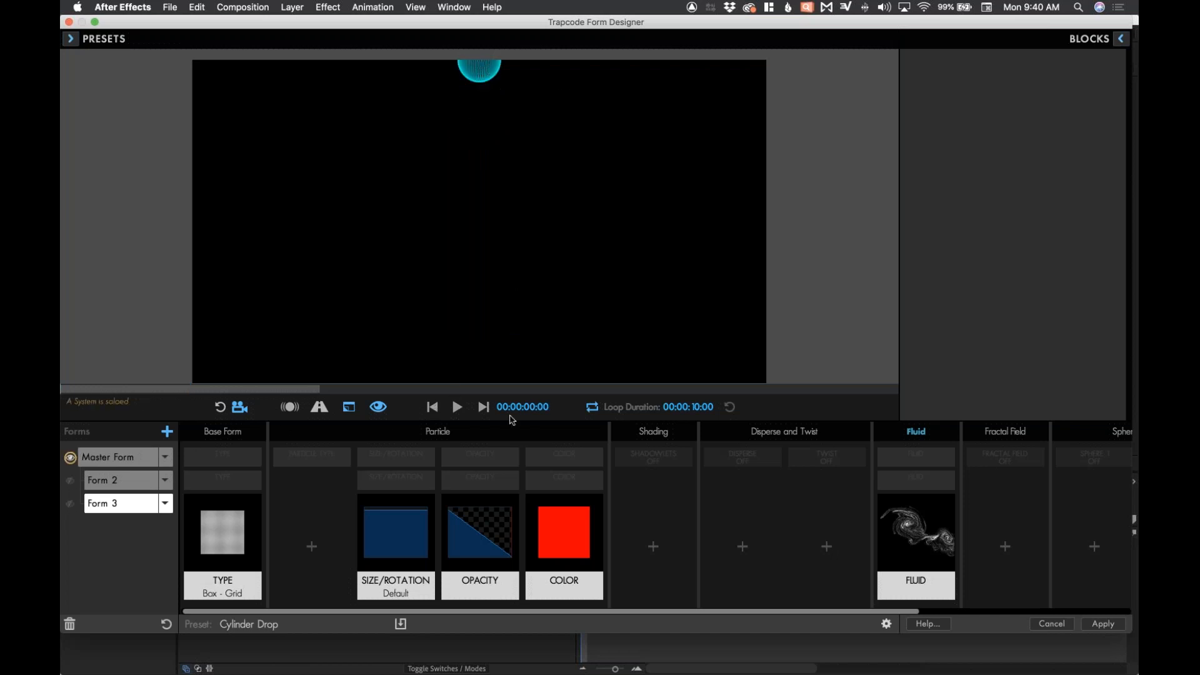
left_click(126, 446)
left_click(968, 498)
left_click(927, 495)
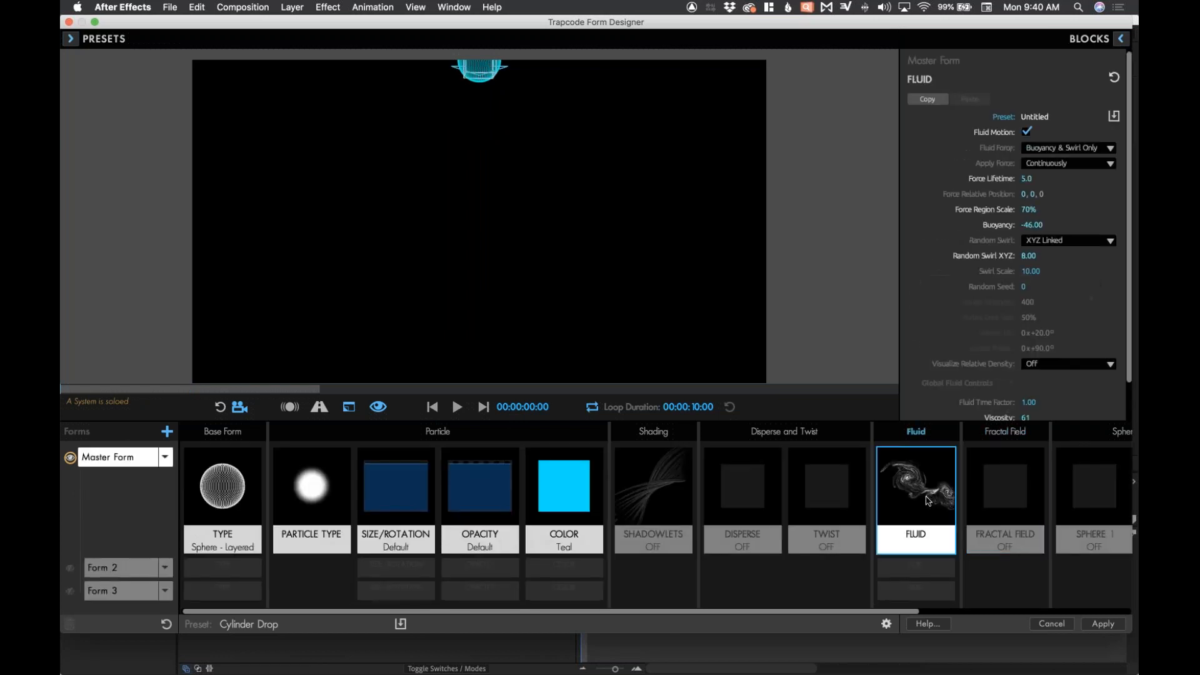
left_click(457, 407)
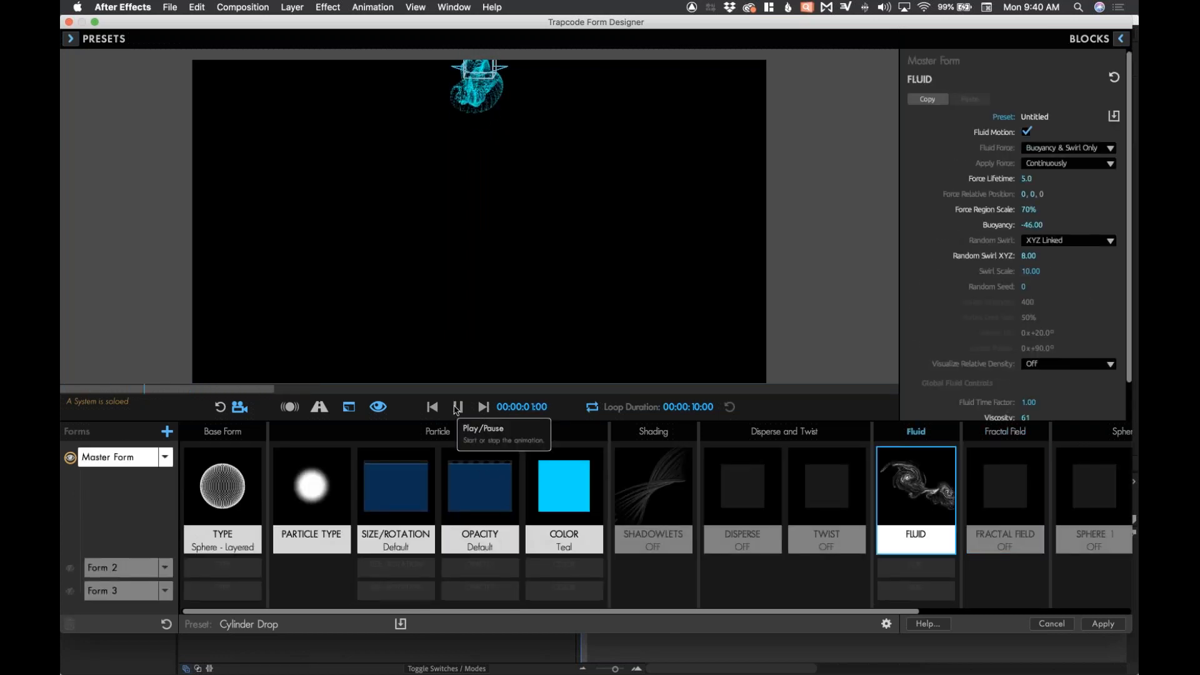
left_click(457, 406)
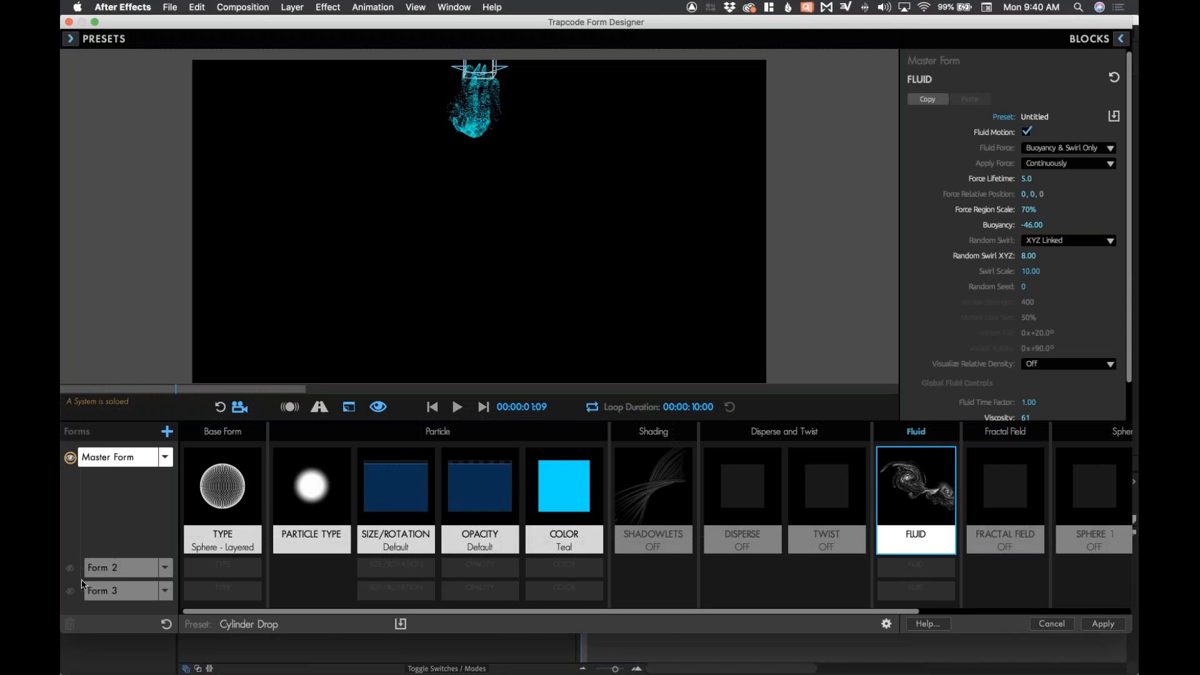
Show Form 2 with the Master Form, tilt the view, and inspect Form 2's OBJ base type and Fluid Force options.
left_click(70, 569)
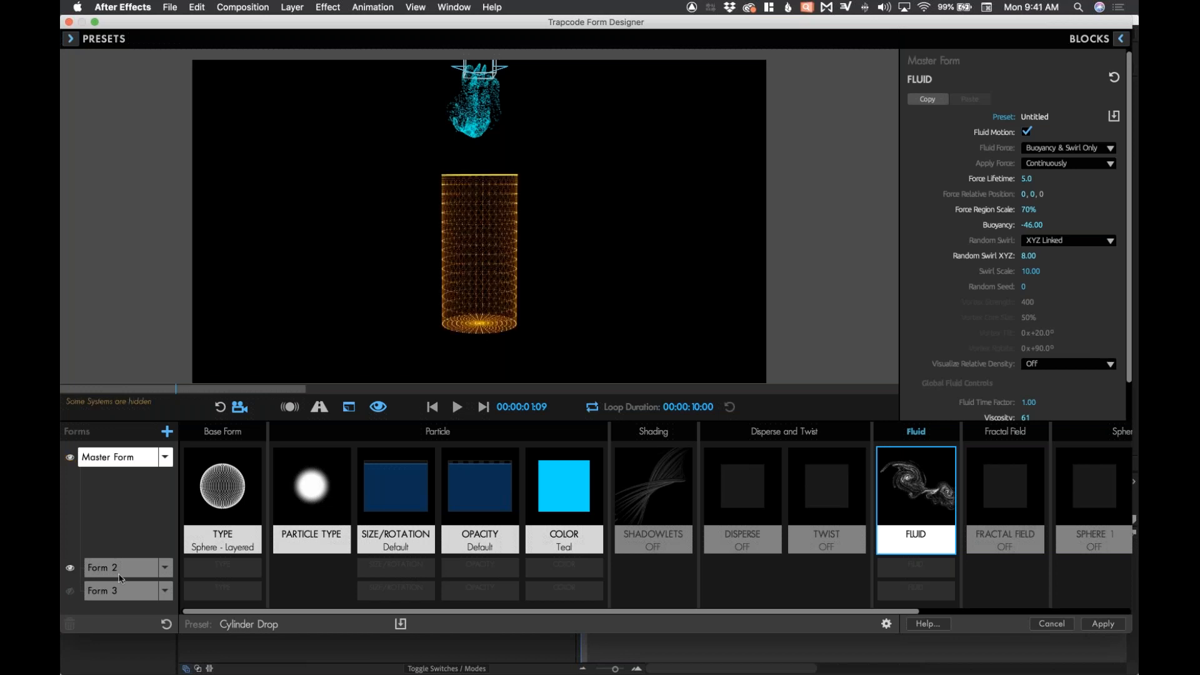
left_click_drag(469, 246, 471, 279)
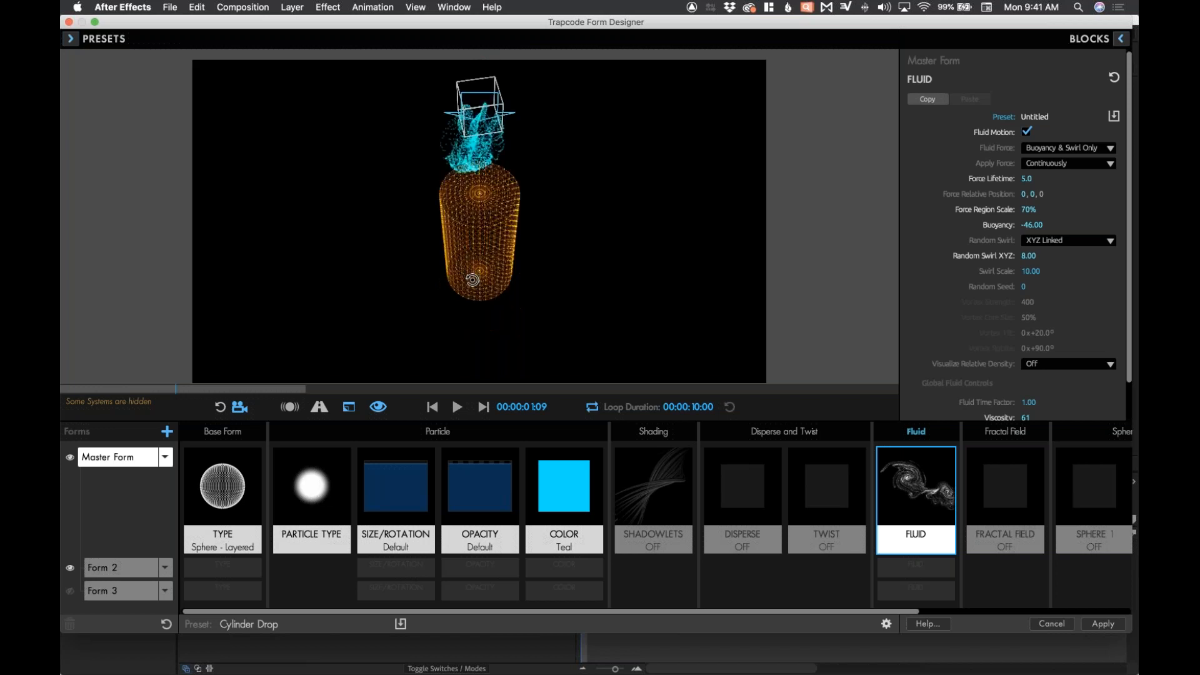
mouse_move(472, 279)
left_mouse_down()
mouse_move(474, 244)
mouse_move(472, 259)
left_mouse_up()
left_click(223, 567)
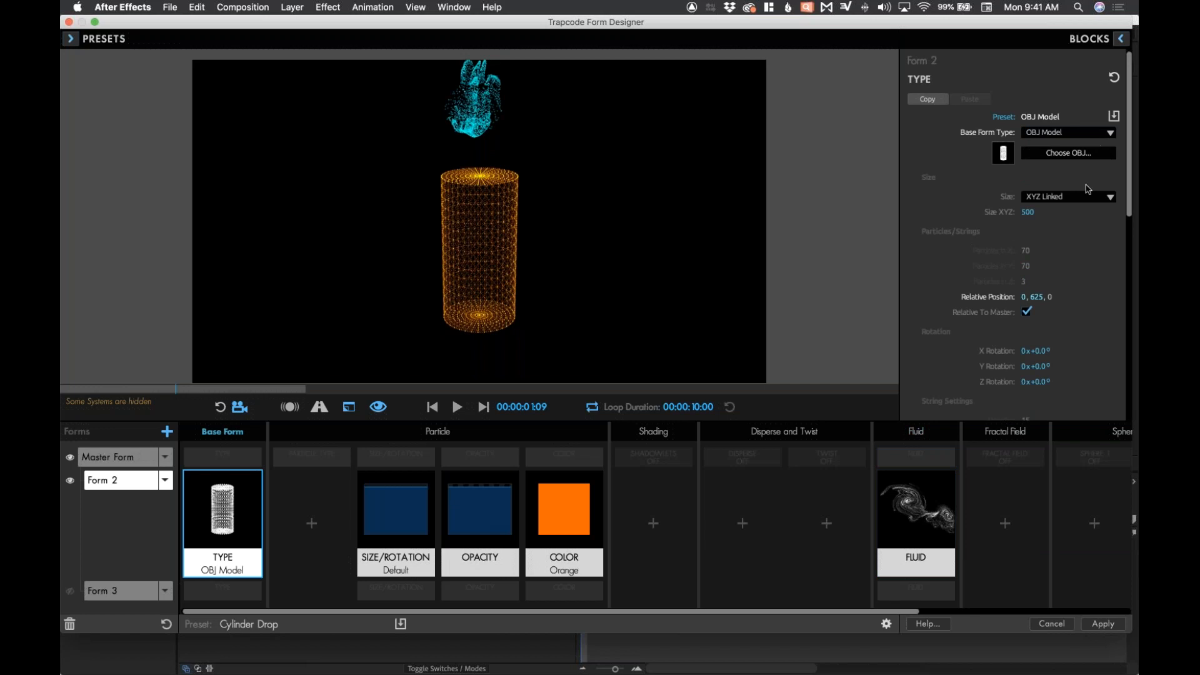
left_click(900, 506)
left_click(1094, 150)
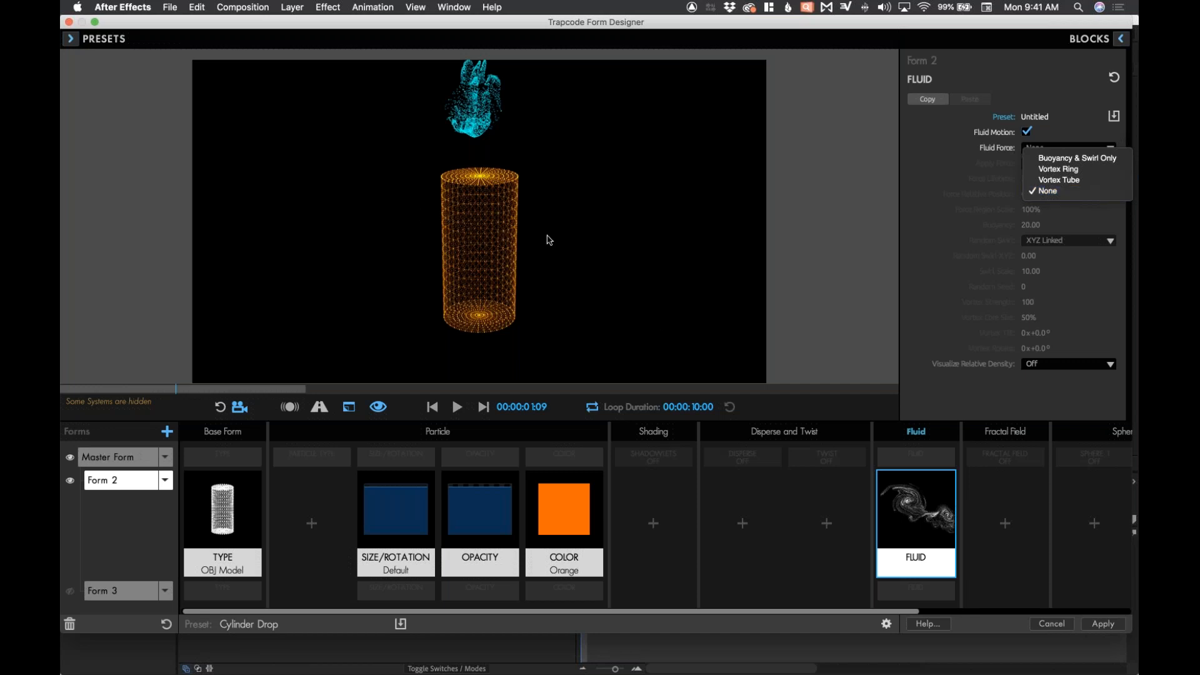
left_click(563, 308)
Play the drop's interaction with the cylinder, solo Form 2 and examine its deformation from above.
left_click(457, 407)
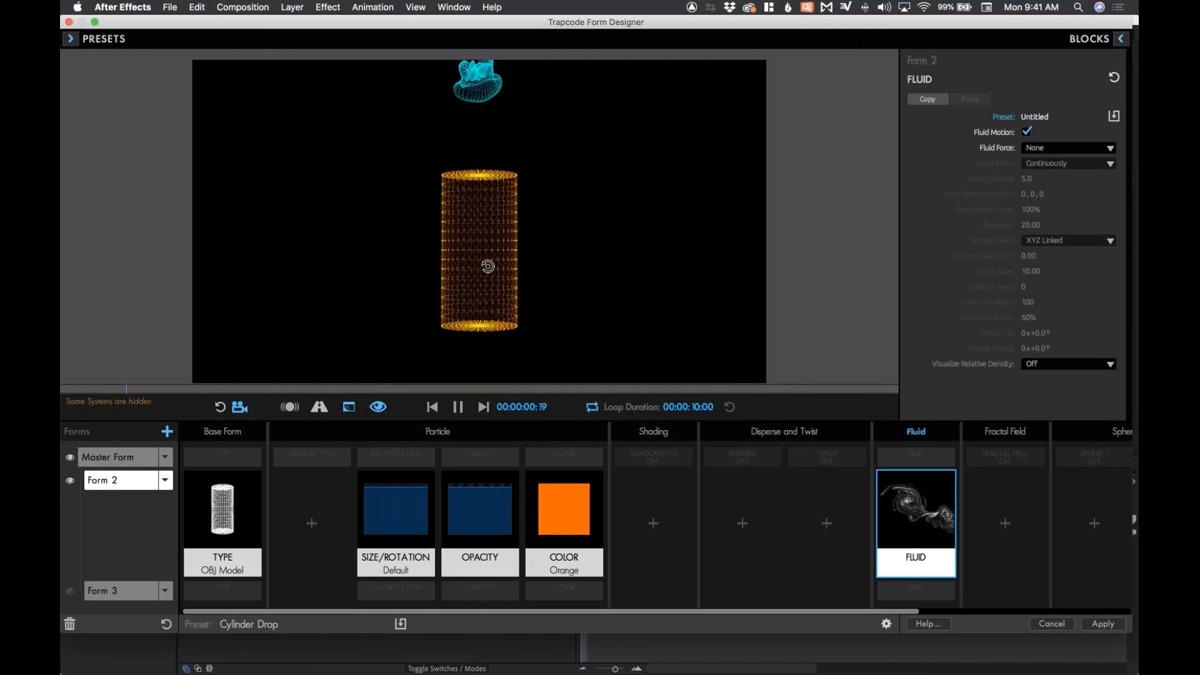
left_click(71, 480, "alt")
left_click_drag(477, 195, 477, 229)
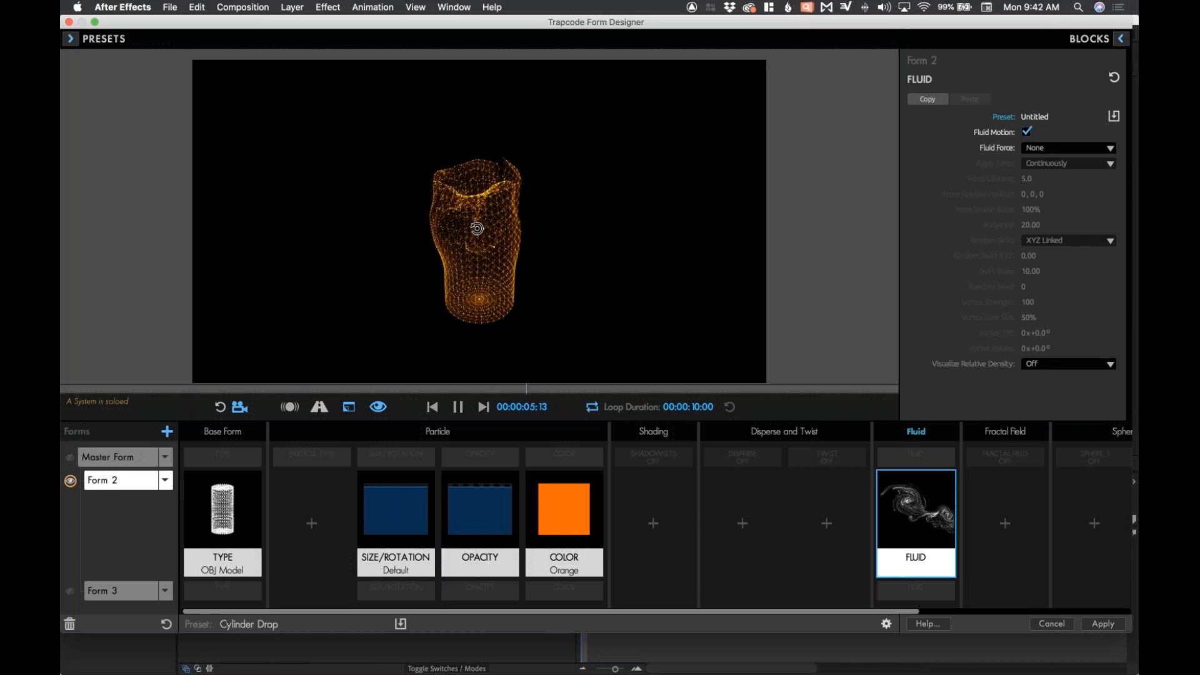
Set Form 2's OBJ particles to come from Faces with a Particle Density of 61% and examine the deformed cylinder.
left_click(236, 508)
scroll(1063, 281, "down", 8)
left_click(1069, 282)
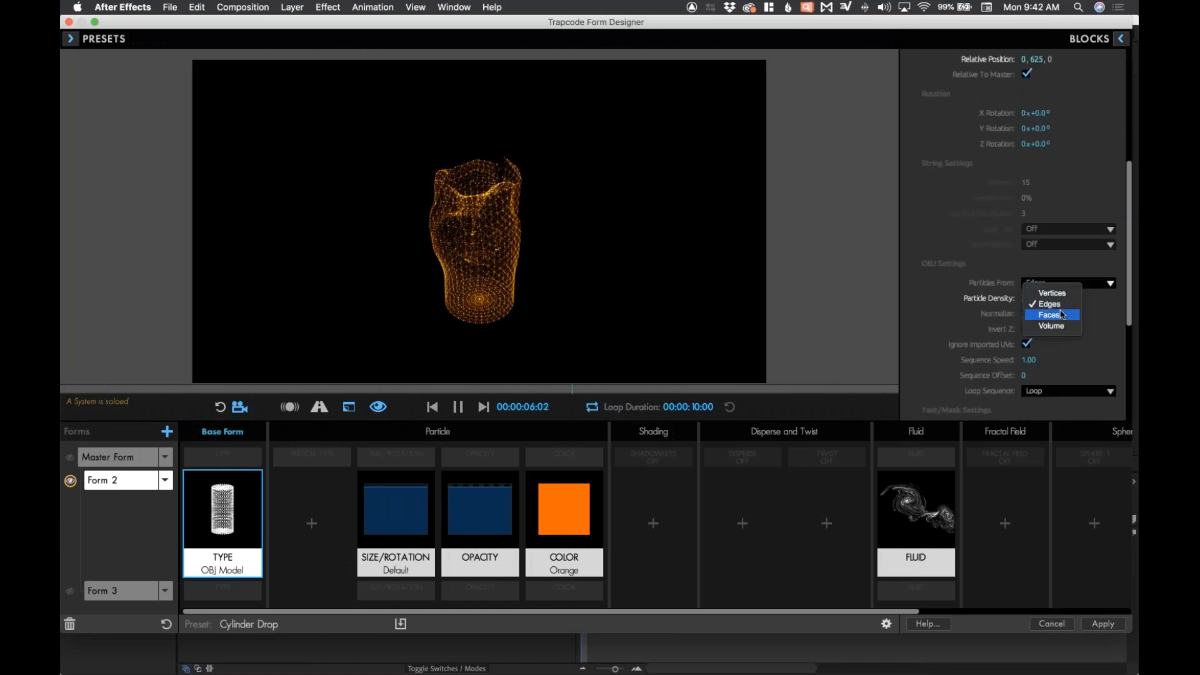
left_click(1063, 314)
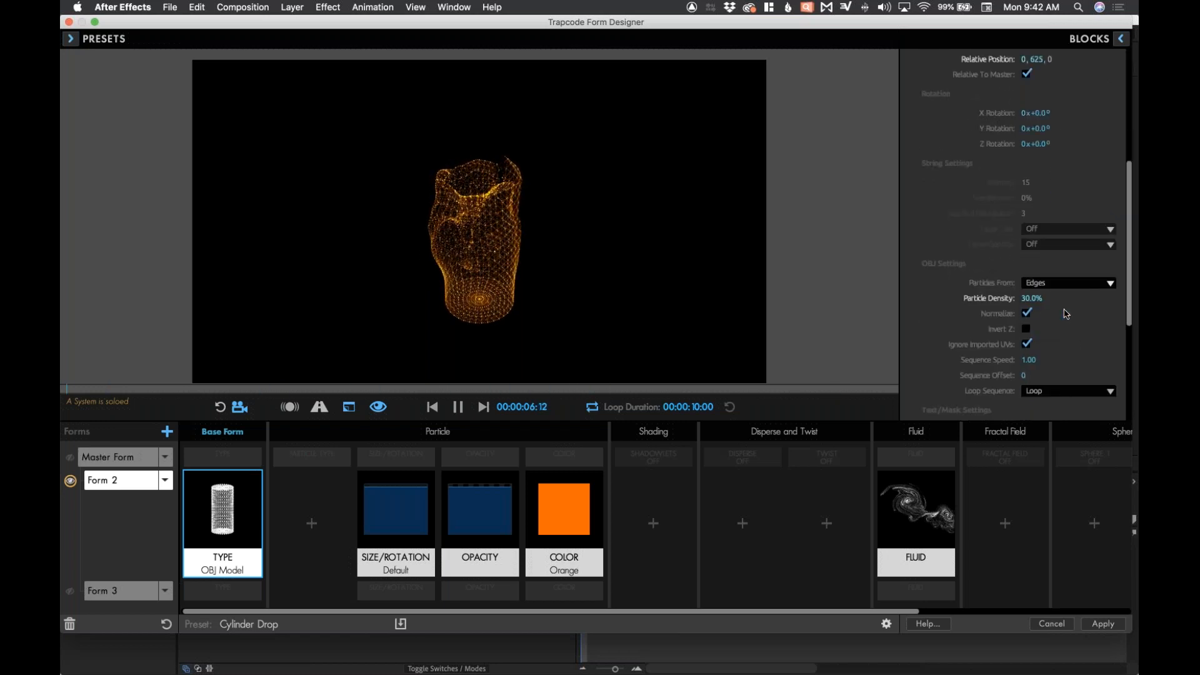
left_click_drag(1031, 298, 1069, 298)
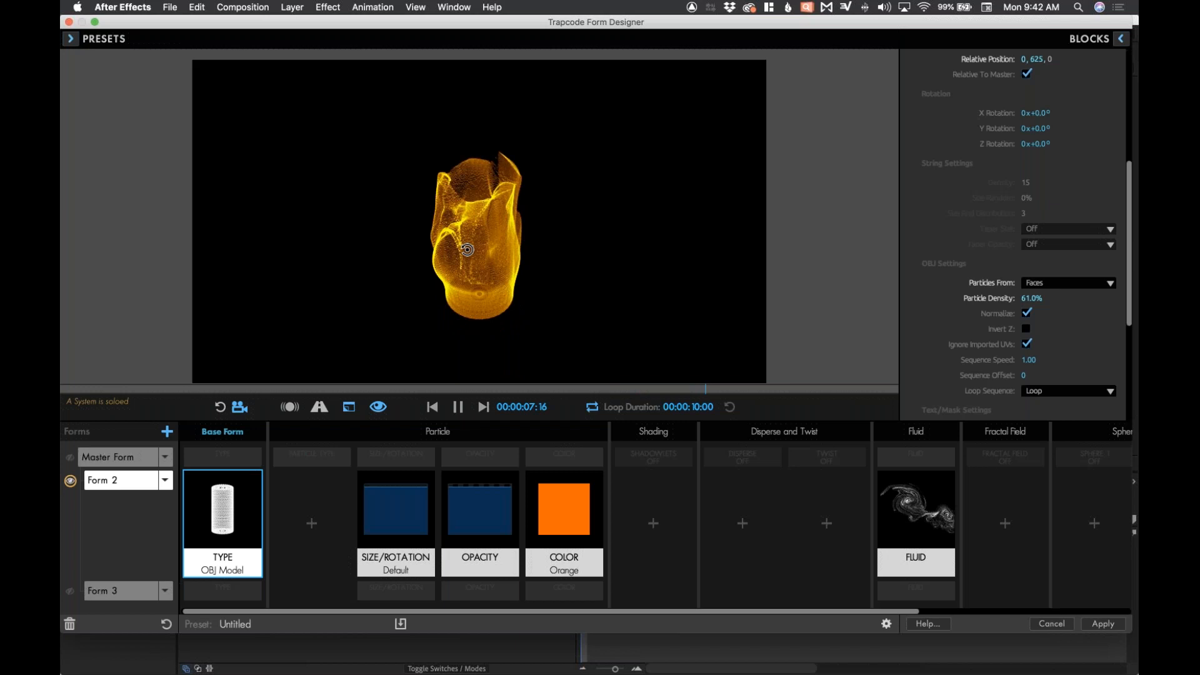
left_click_drag(476, 237, 477, 220)
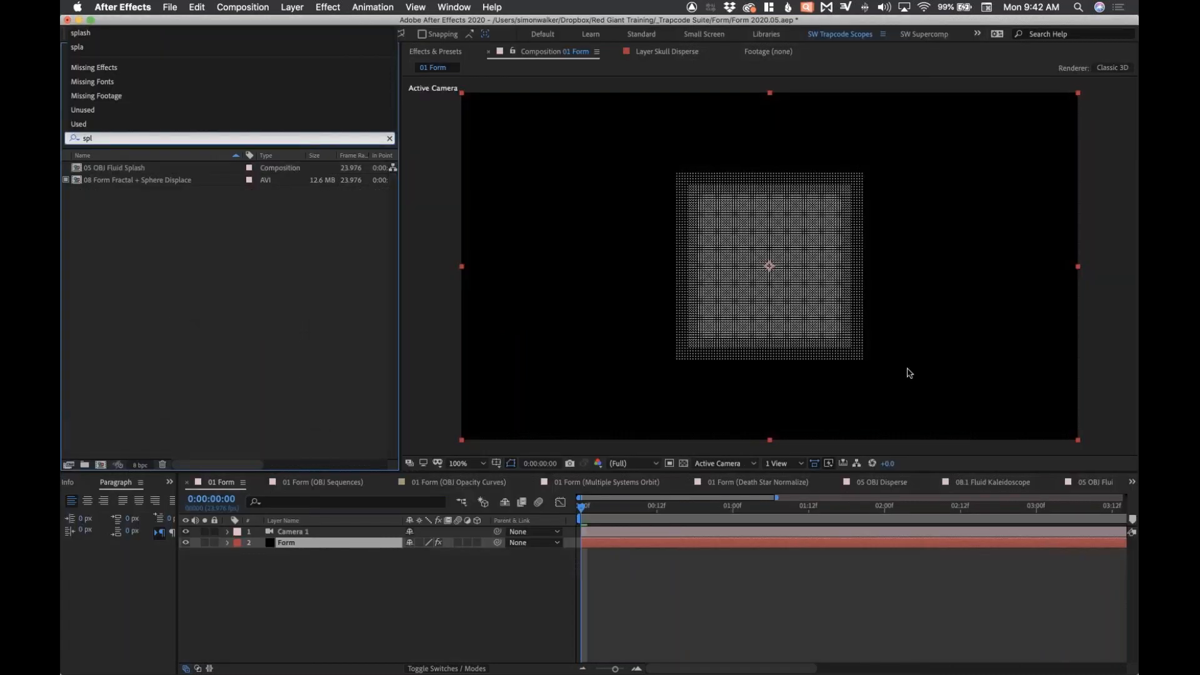
Open the 05 OBJ Fluid Splash composition.
left_click(1013, 571)
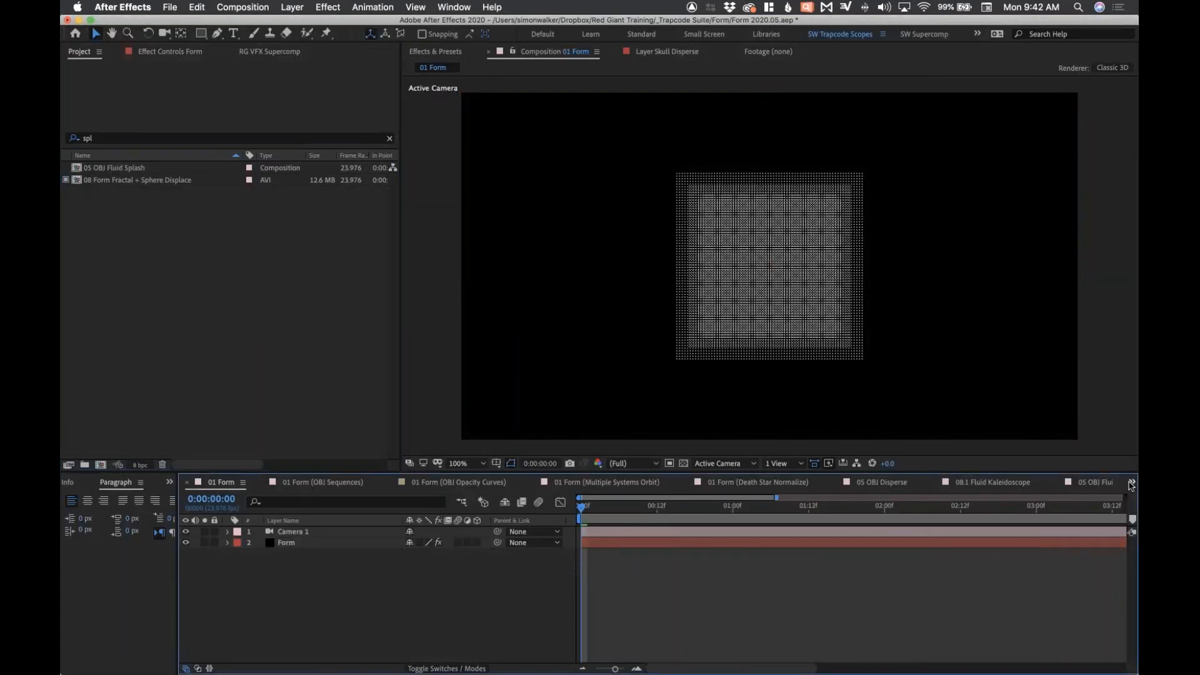
left_click(1132, 483)
left_click(1063, 578)
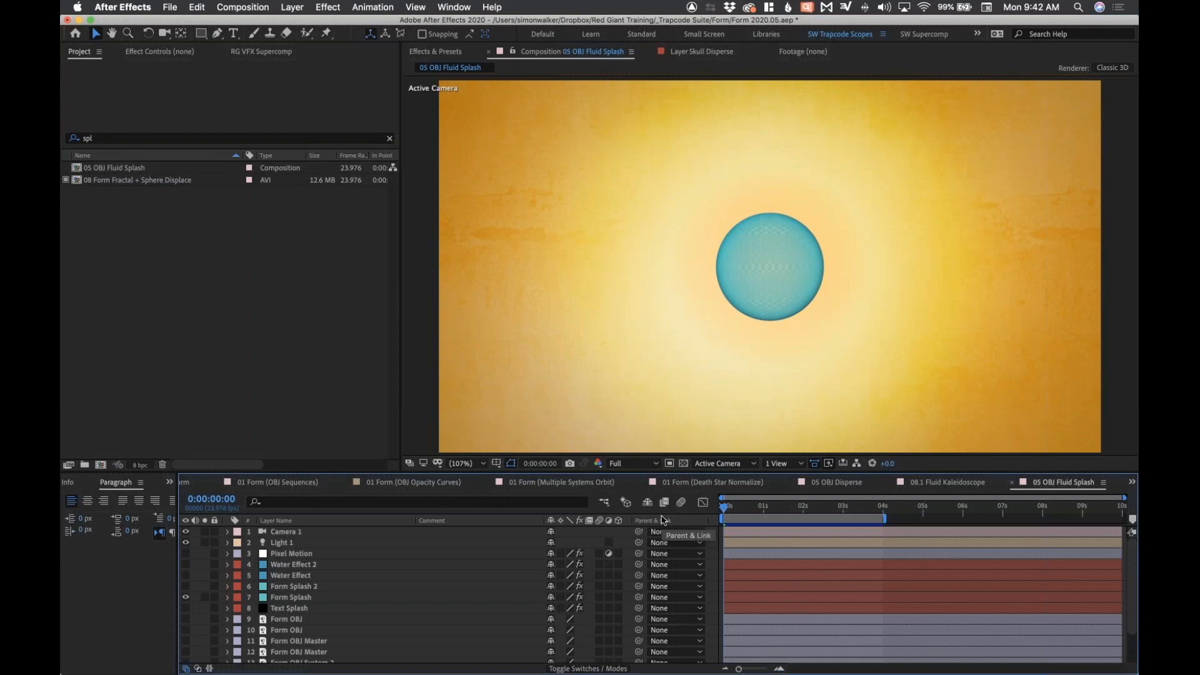
Switch to Chrome, view the logo splash section of the AQUAMAN Underwater Effects: Part 2 video and pause it.
key("super+Tab")
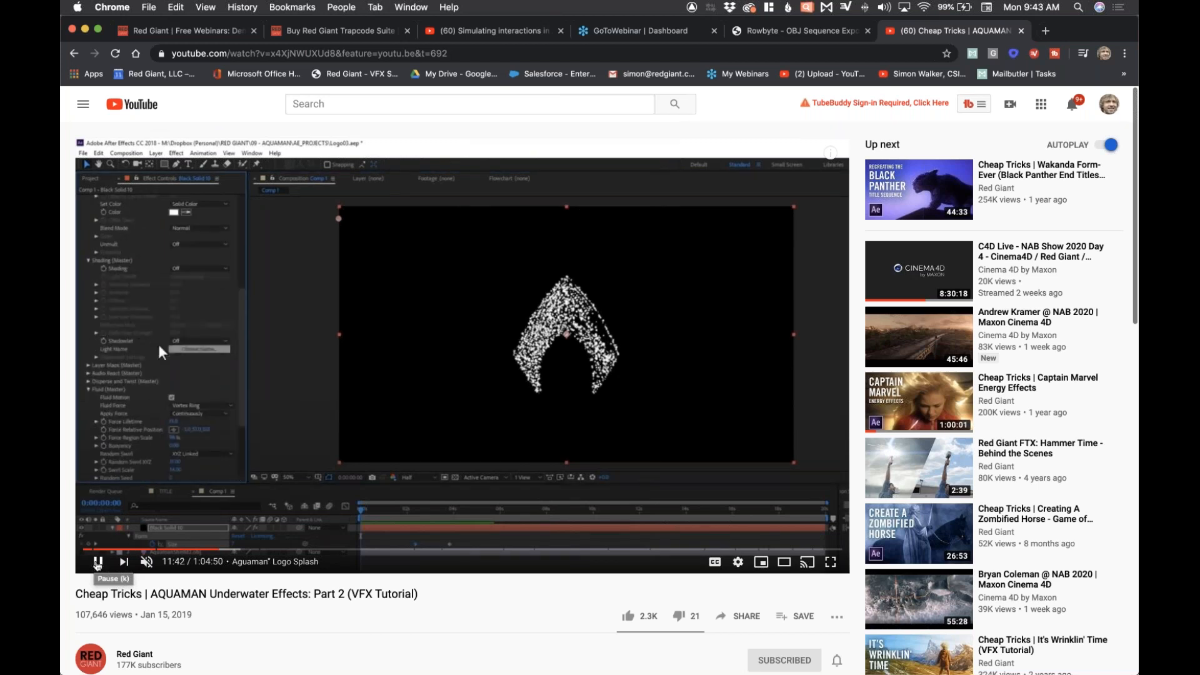
left_click(97, 562)
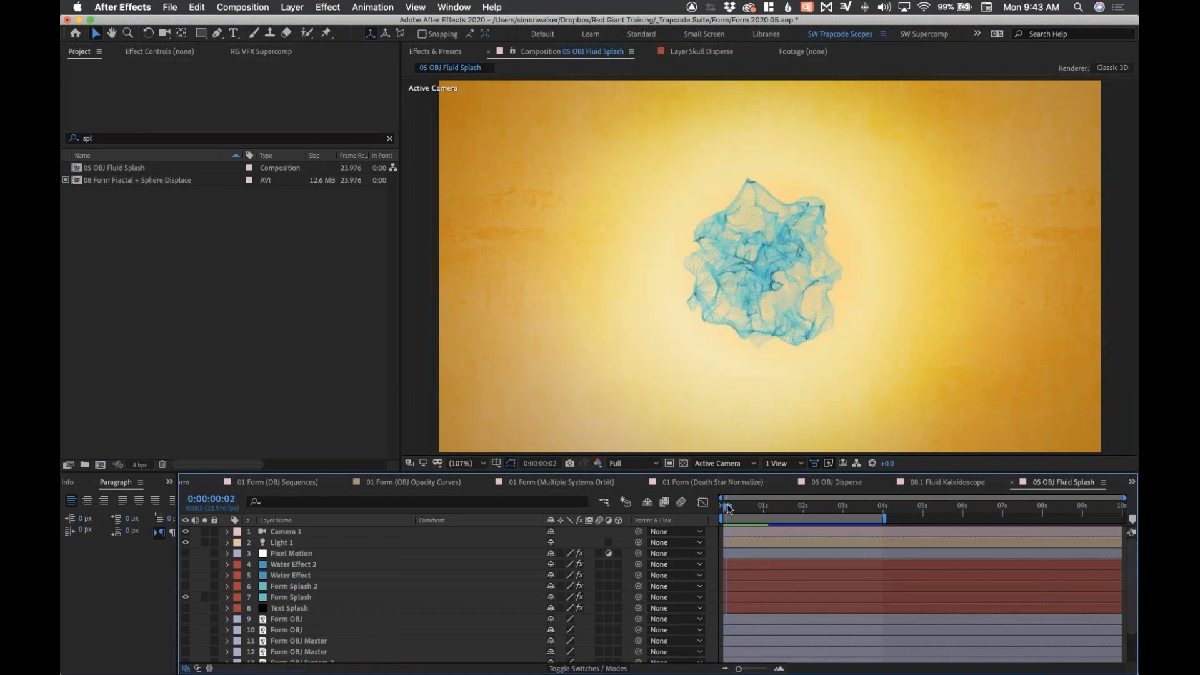
Return to After Effects, reveal the Form Splash layer's keyframes and scrub through the first seconds of the splash.
mouse_move(741, 508)
left_mouse_down()
mouse_move(752, 507)
mouse_move(718, 510)
left_mouse_up()
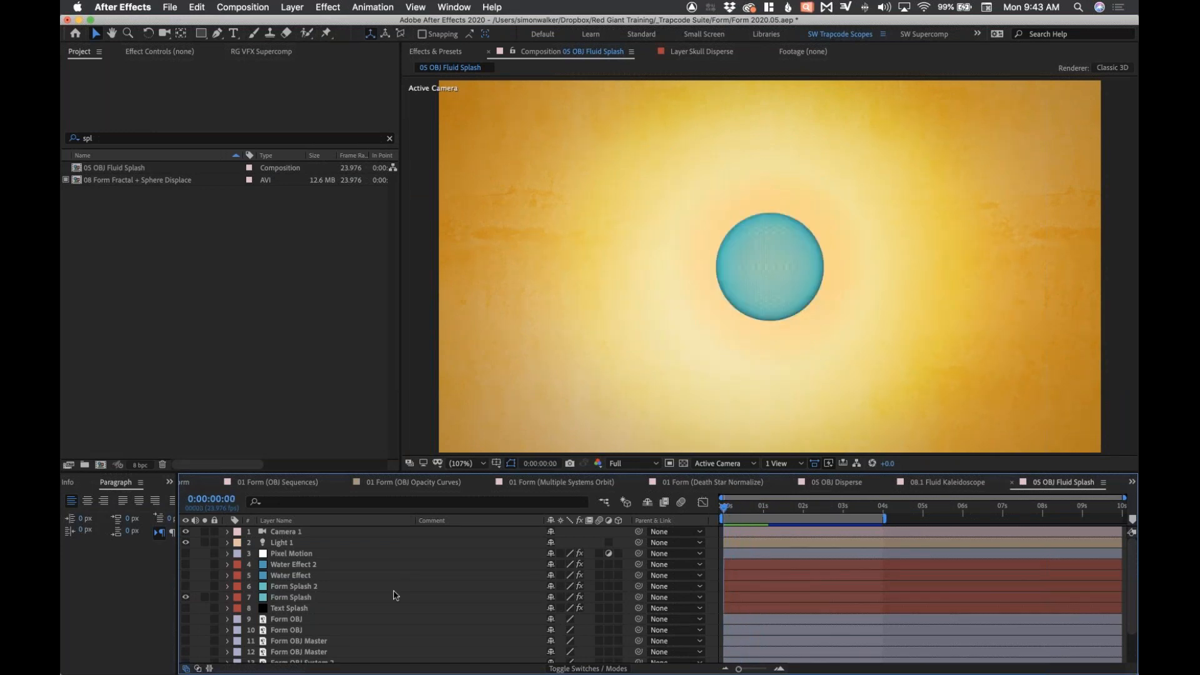
left_click(361, 598)
key("u")
left_click(776, 506)
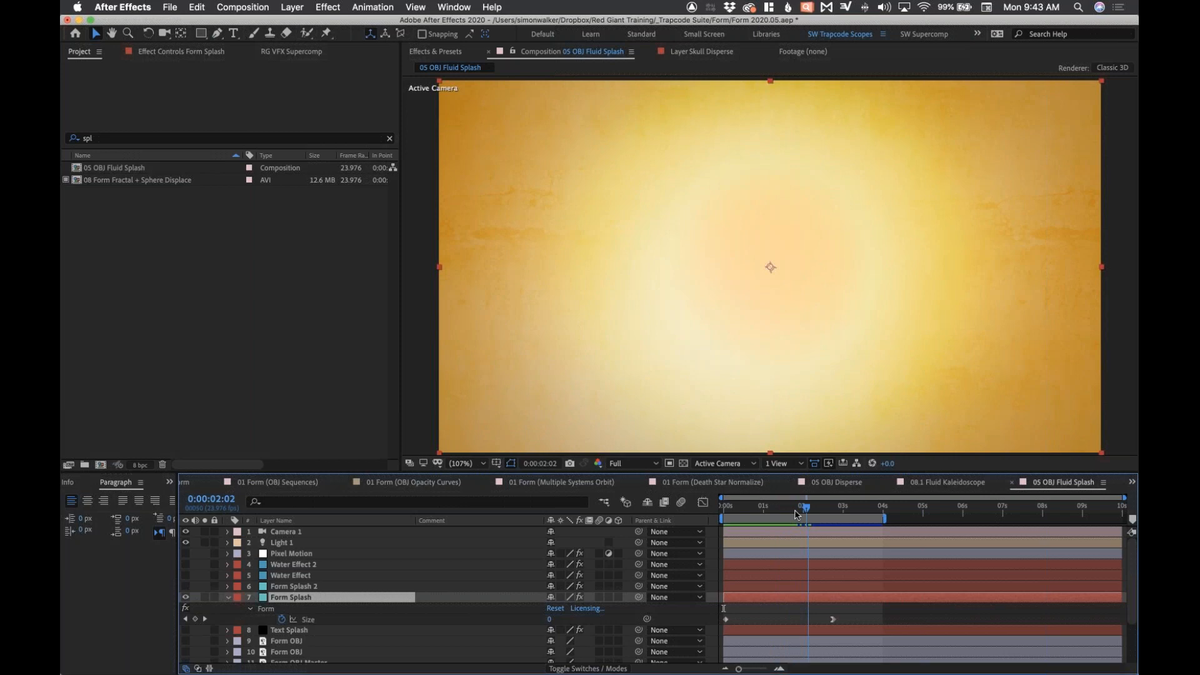
mouse_move(763, 511)
left_mouse_down()
mouse_move(725, 511)
mouse_move(760, 514)
left_mouse_up()
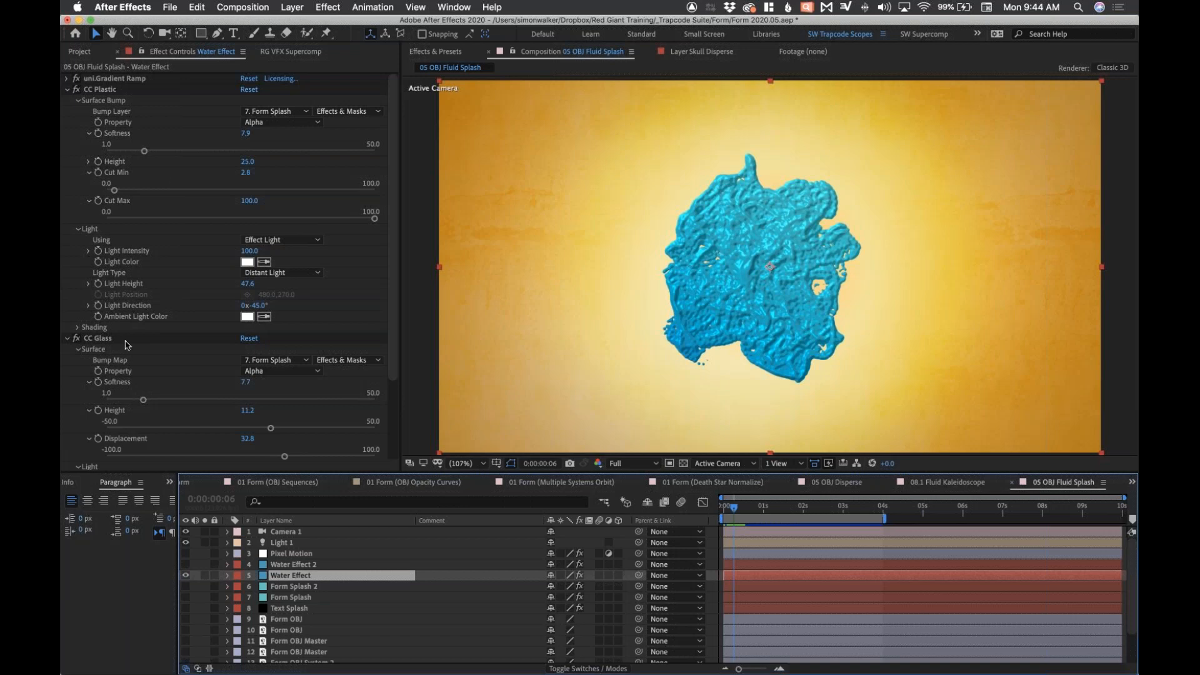
Disable CC Glass on the Water Effect layer and inspect the Bump Layer choices of its CC Plastic effect.
left_click(76, 338)
left_click(276, 111)
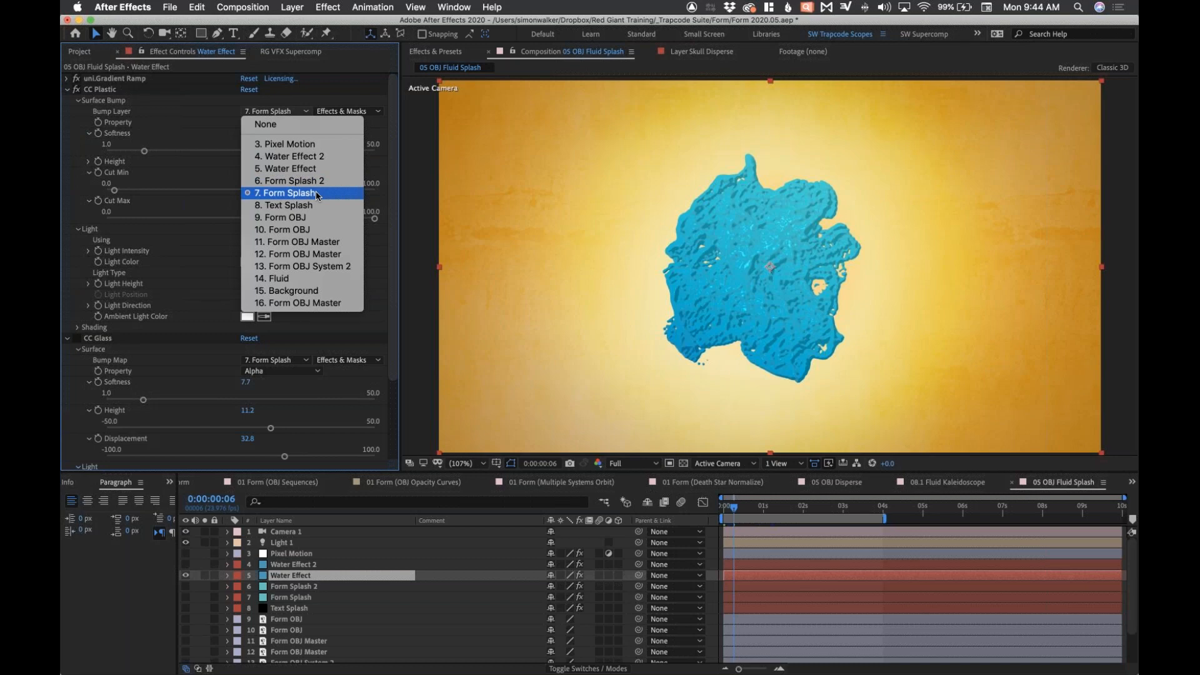
left_click(72, 145)
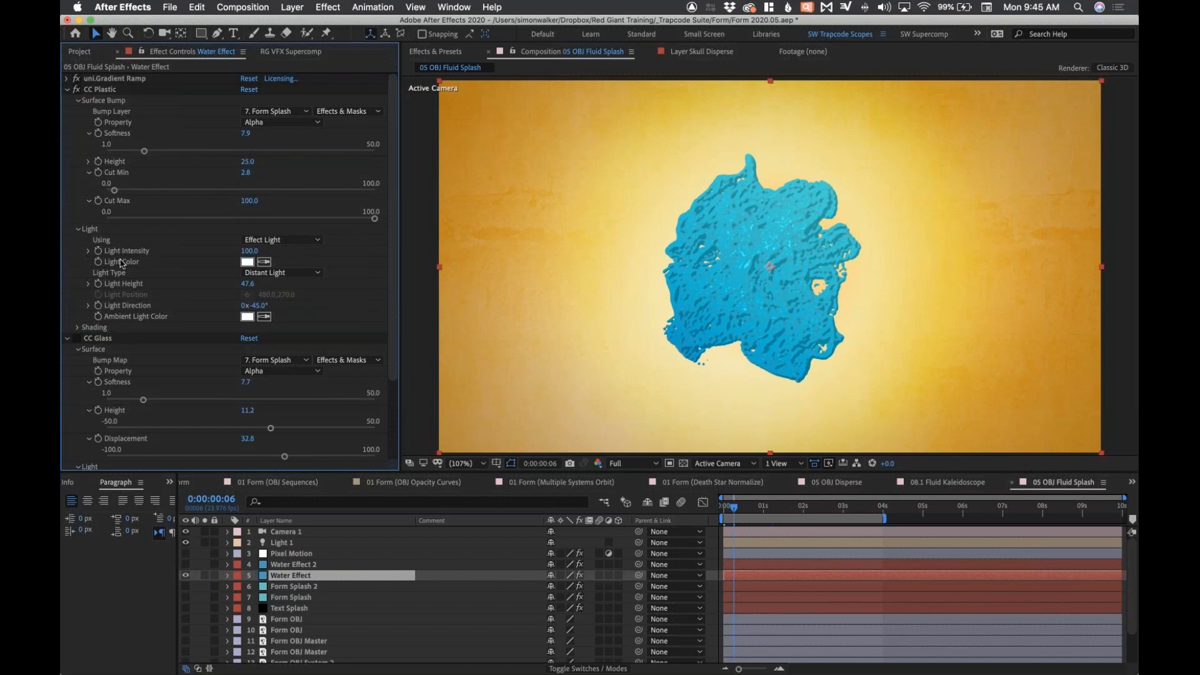
Re-enable CC Glass on the Water Effect layer and scrub through the opening frames of the splash.
left_click(76, 339)
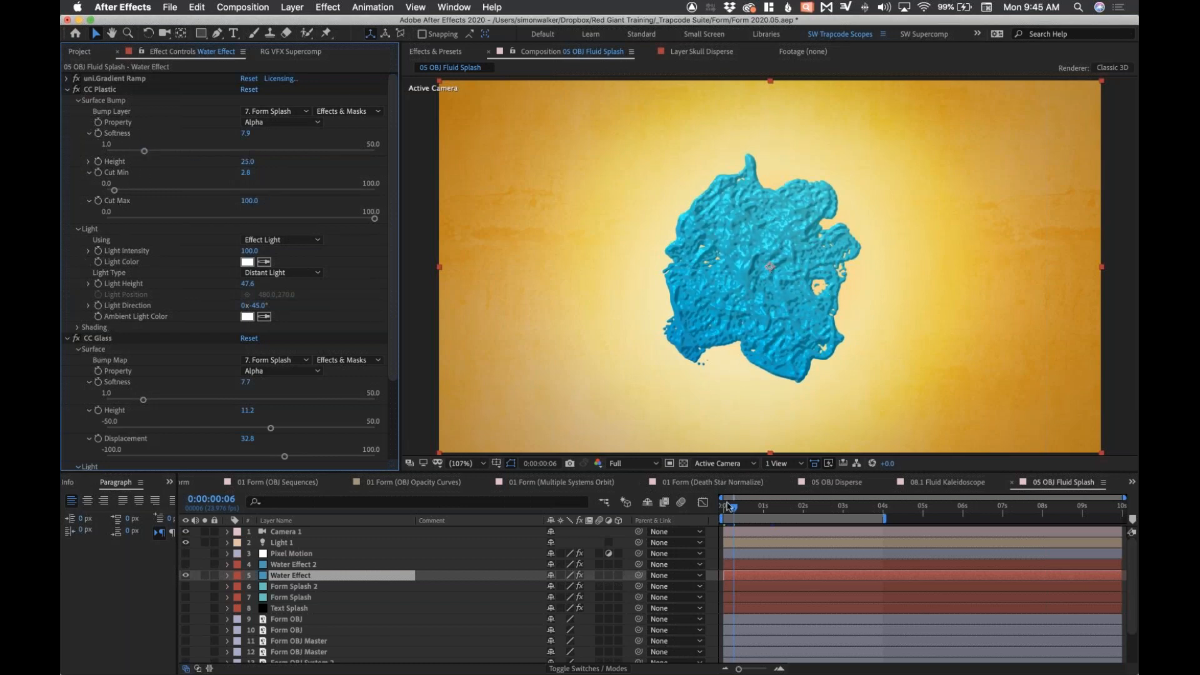
left_click(728, 509)
mouse_move(729, 509)
left_mouse_down()
mouse_move(802, 507)
mouse_move(736, 509)
left_mouse_up()
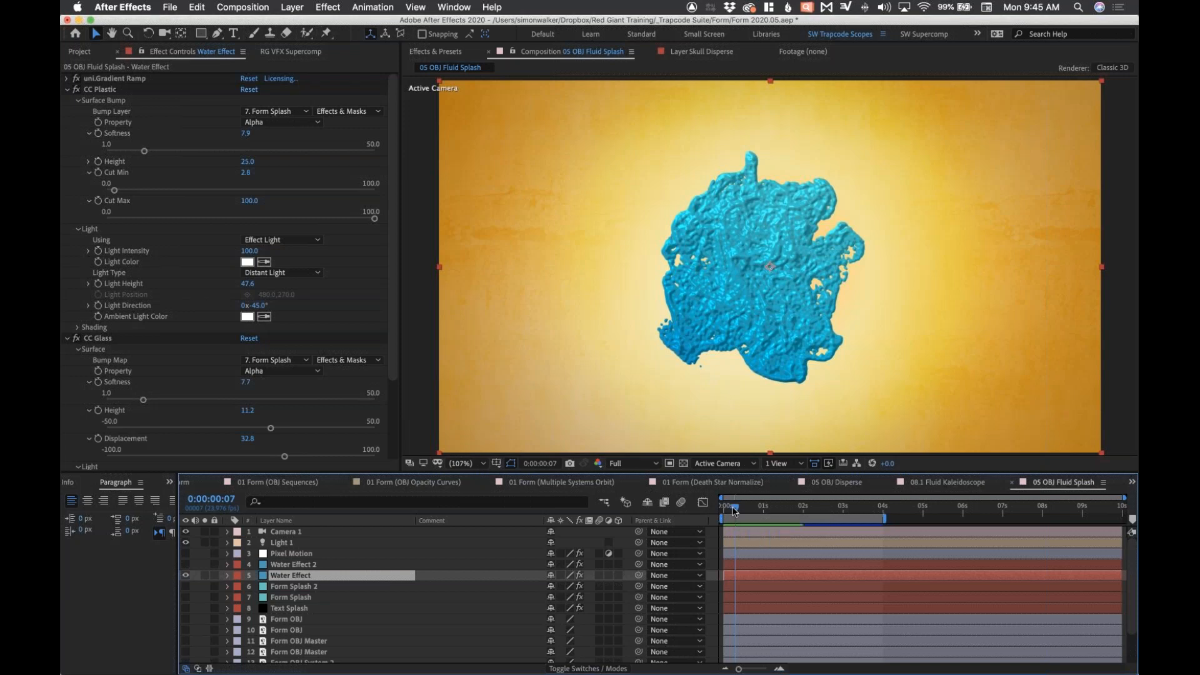
mouse_move(737, 512)
left_mouse_down()
mouse_move(760, 508)
mouse_move(736, 509)
left_mouse_up()
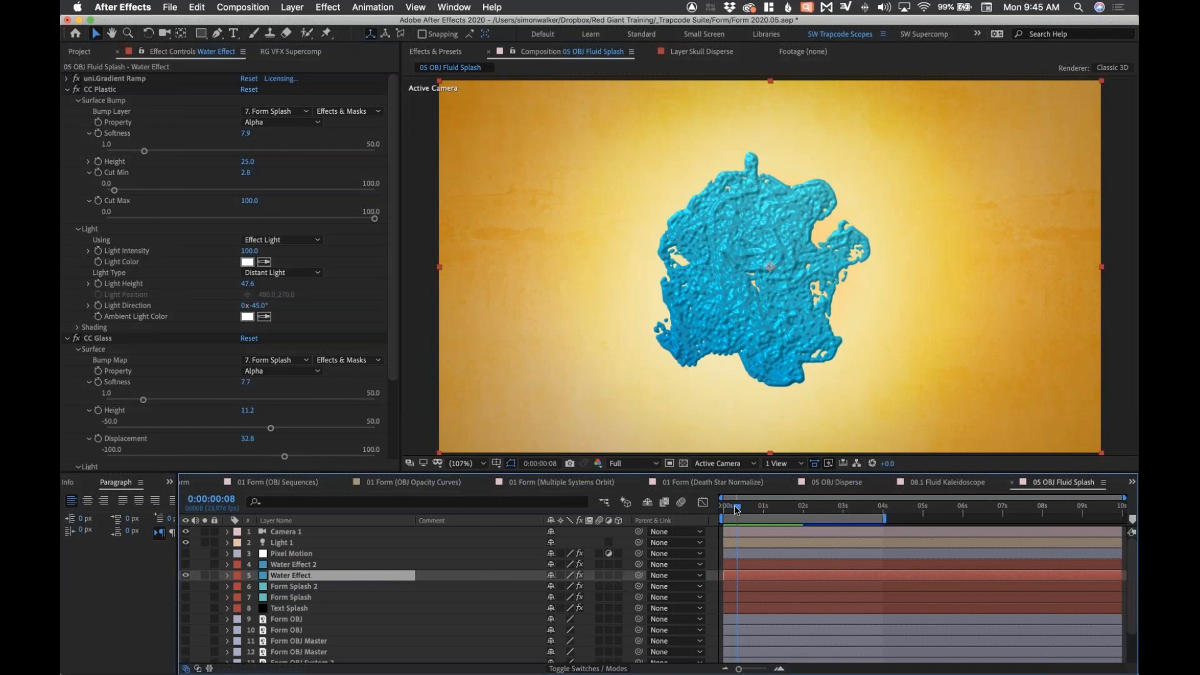
left_click_drag(738, 511, 735, 511)
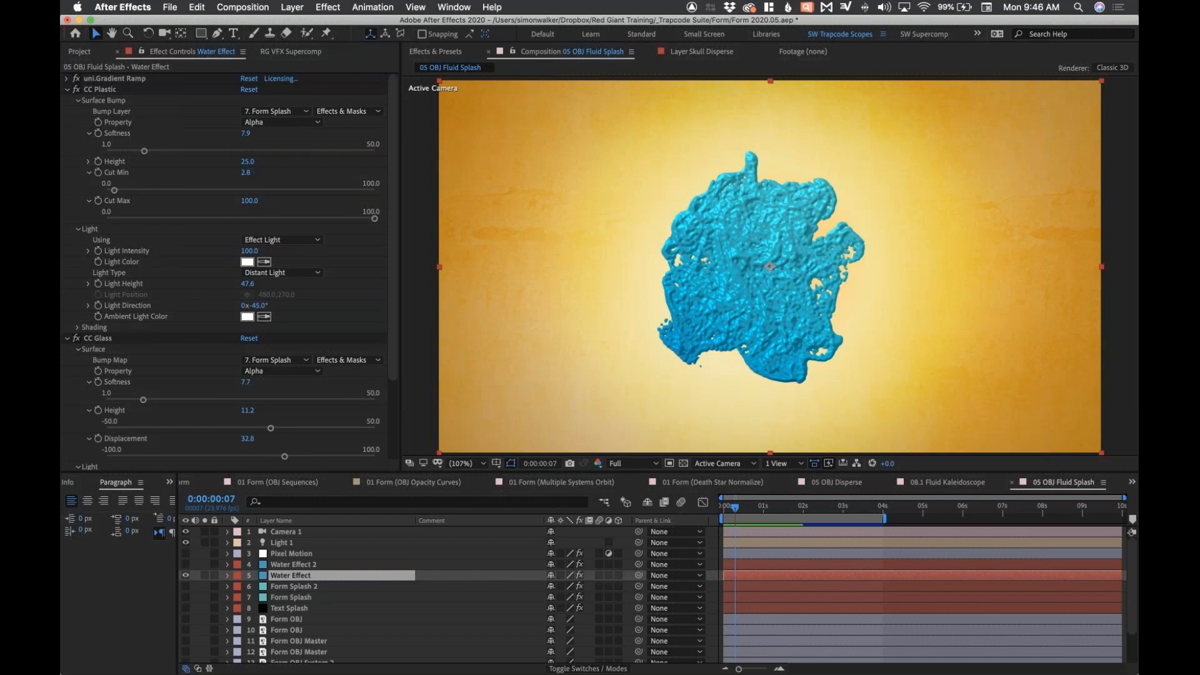
left_click(735, 508)
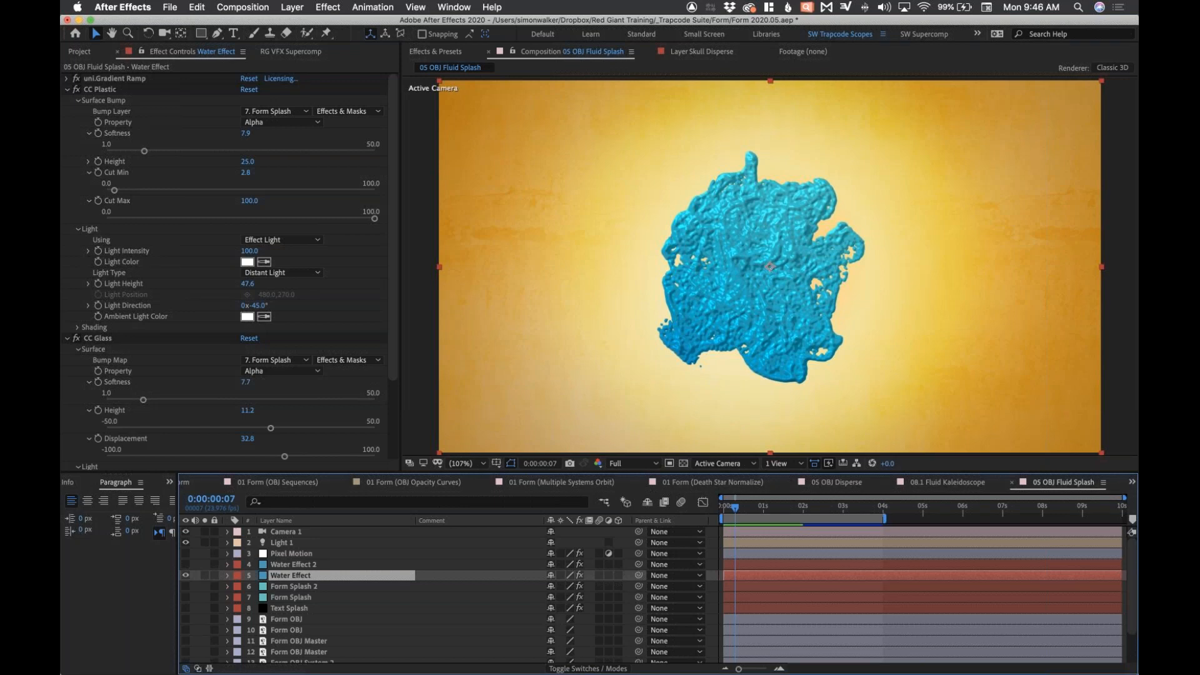
key("super+shift+2")
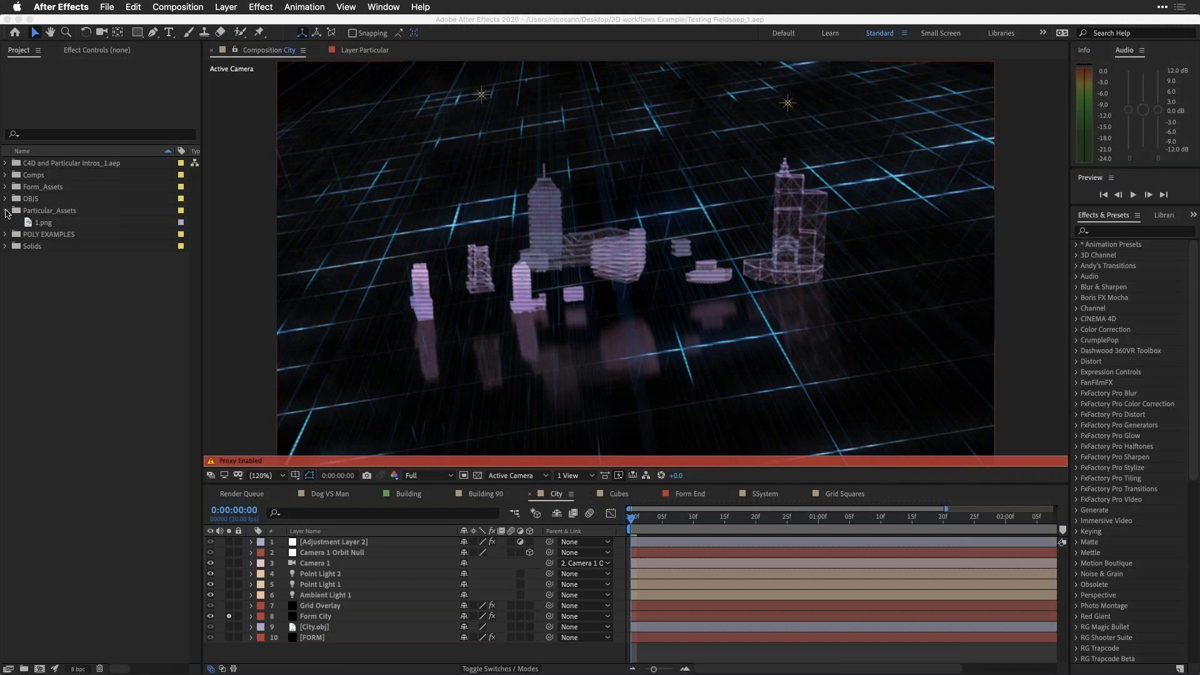
Expand the OBJS and Comps folders in the widened project list and disable the City composition's proxy.
left_click(5, 210)
left_click(5, 198)
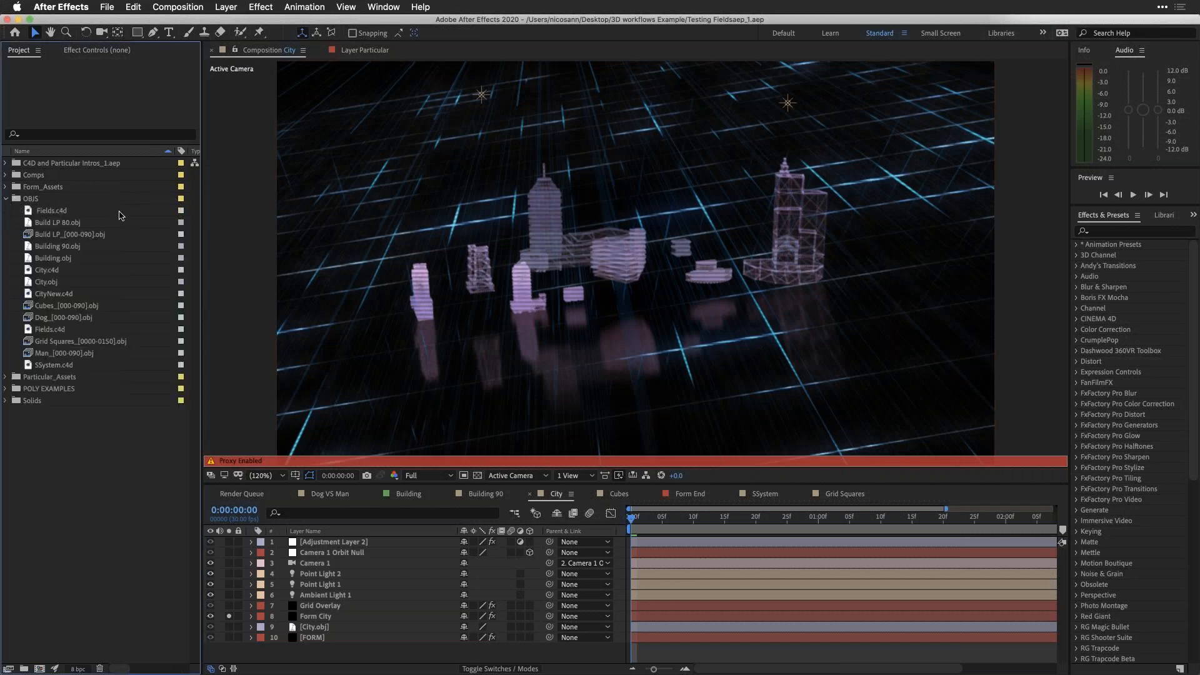
left_click_drag(238, 233, 314, 233)
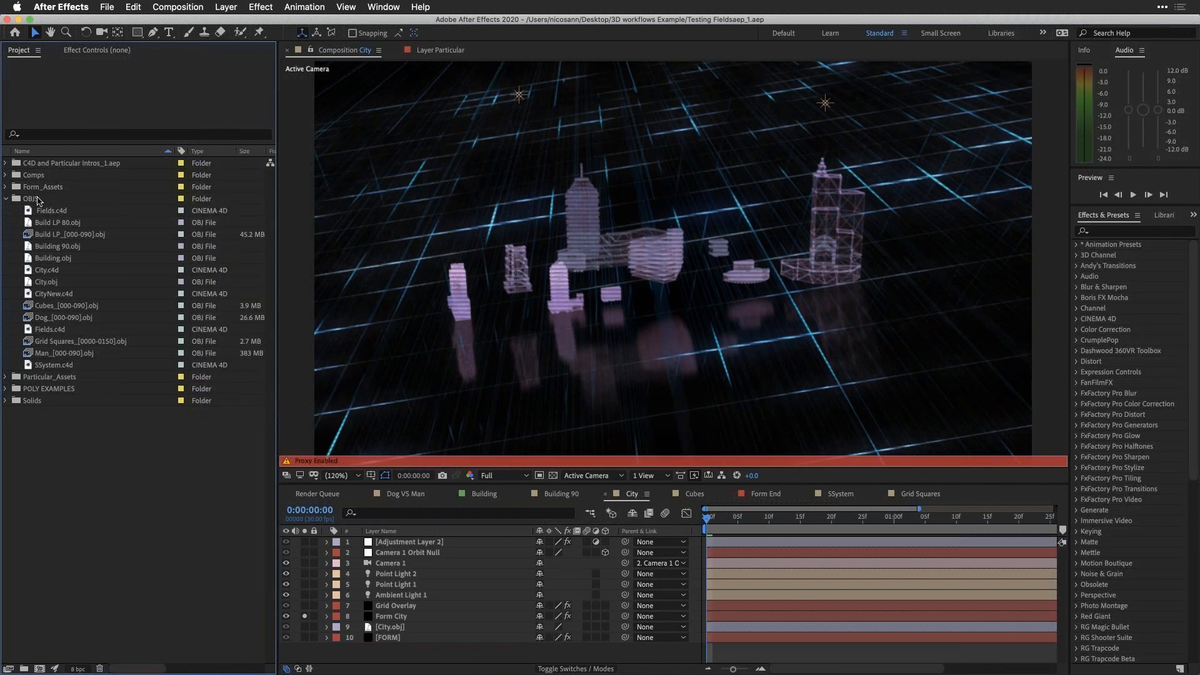
left_click(6, 176)
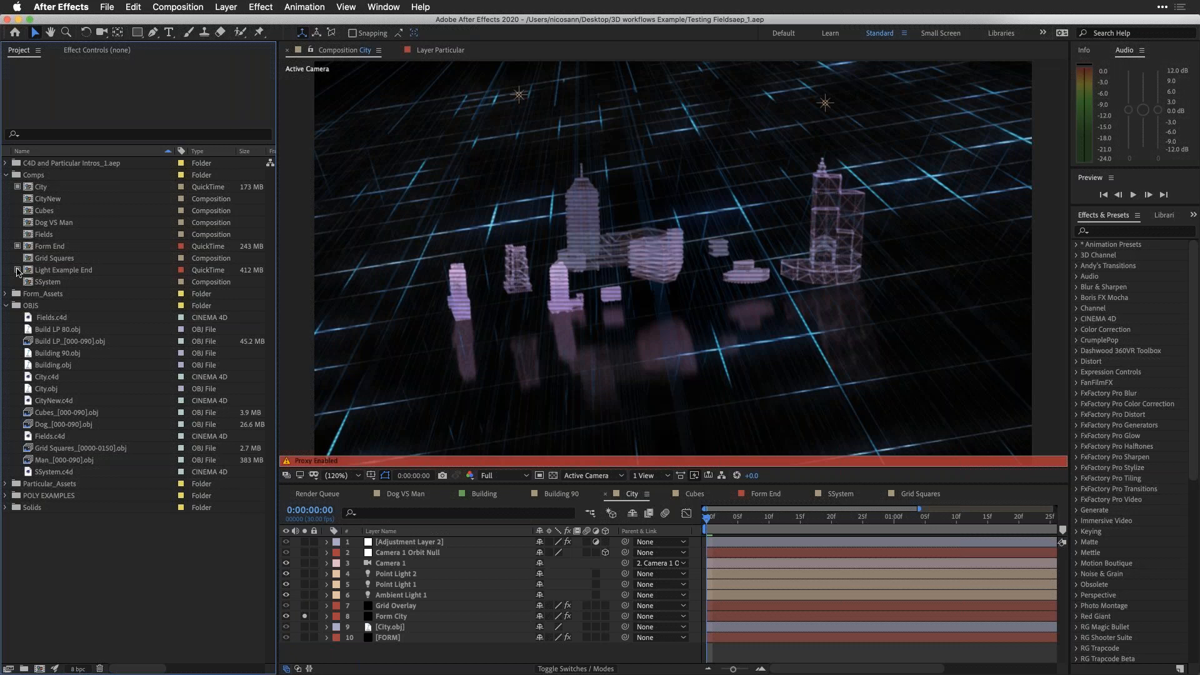
left_click(18, 187)
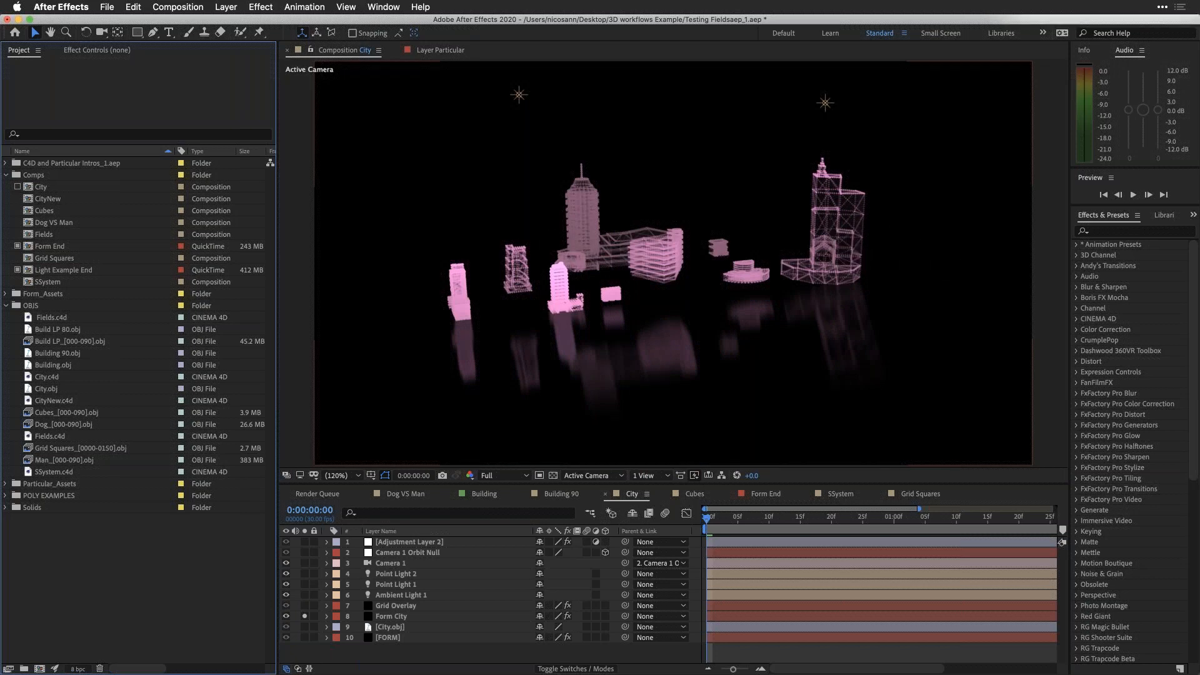
Switch to Cinema 4D and open the recent project City.c4d from the Cineware folder.
key("super+Tab")
key("super+Tab")
key("super+Tab")
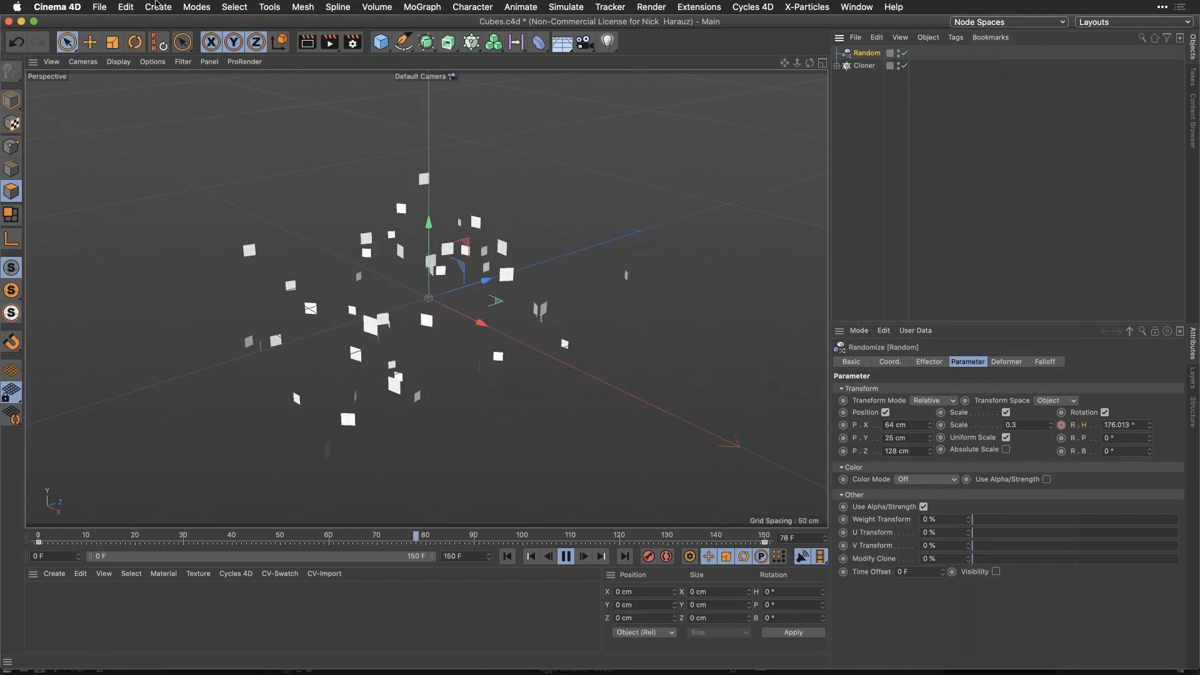
left_click(99, 7)
mouse_move(154, 281)
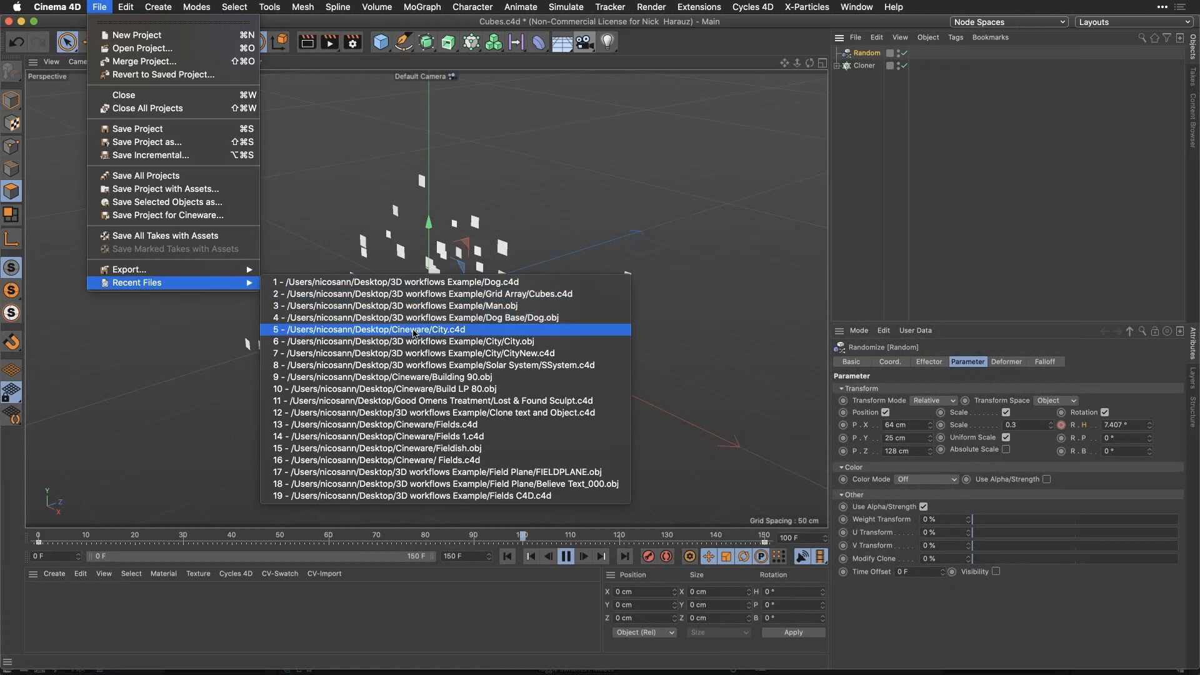
left_click(414, 332)
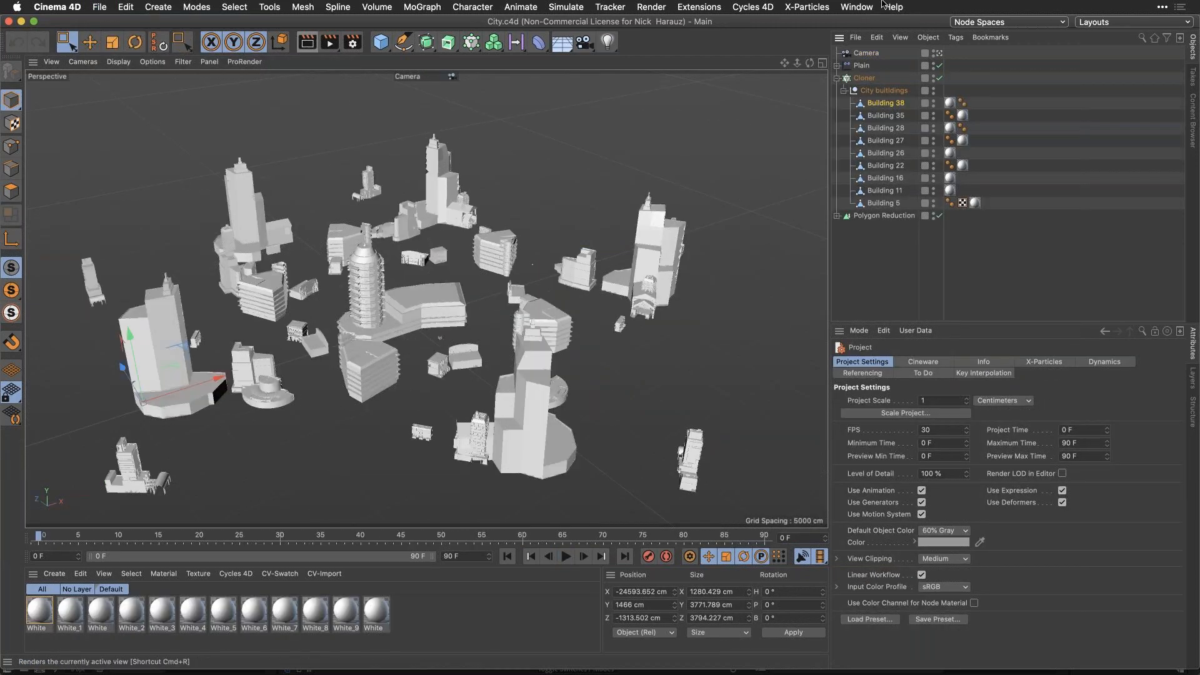
Open the content library and browse the Architectural Elements models in 3D Objects Vol1.
left_click(1192, 125)
scroll(885, 120, "up", 5)
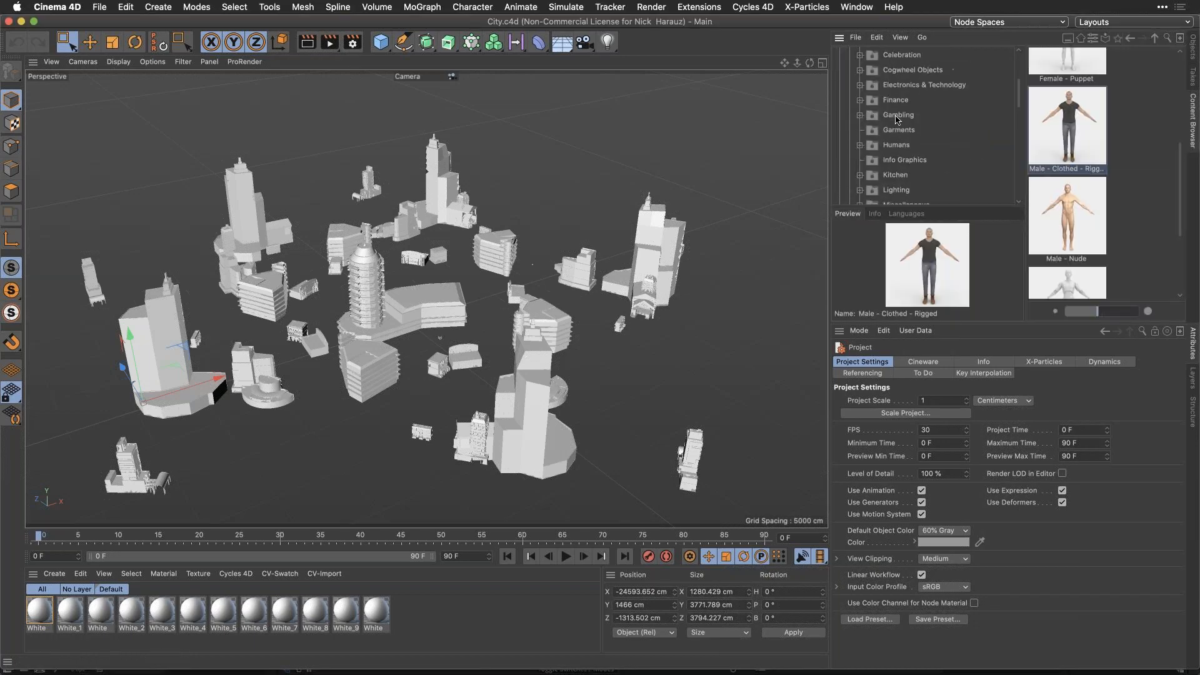
scroll(896, 119, "up", 1)
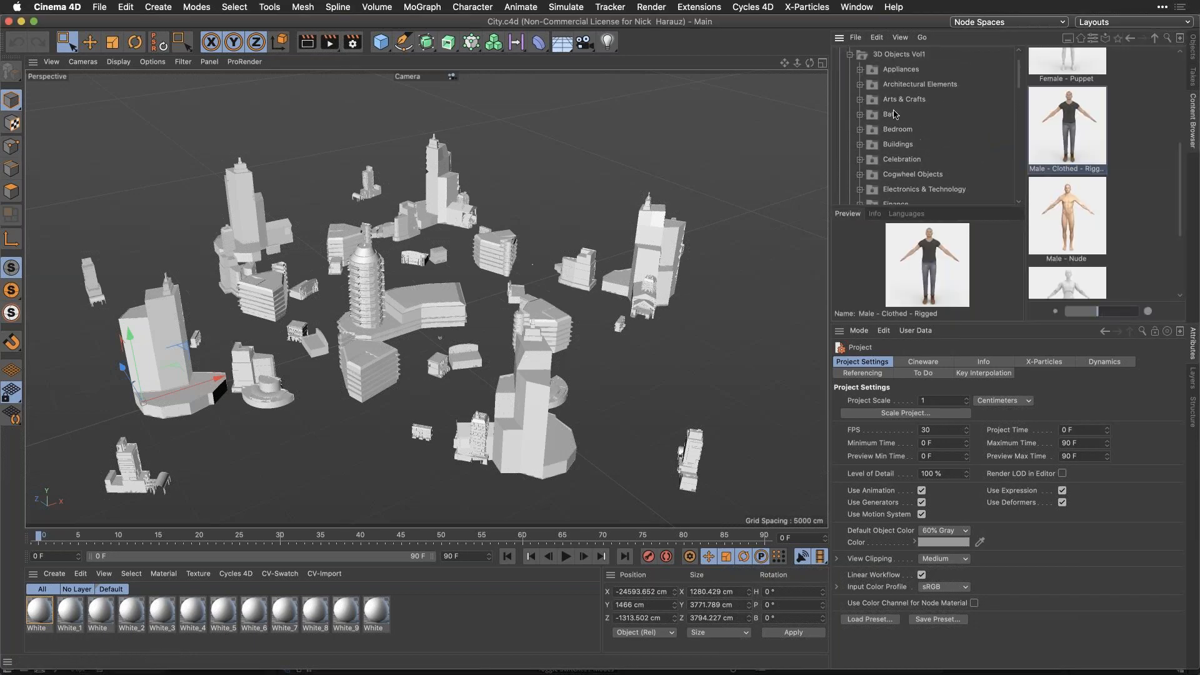
left_click(872, 85)
left_click(861, 86)
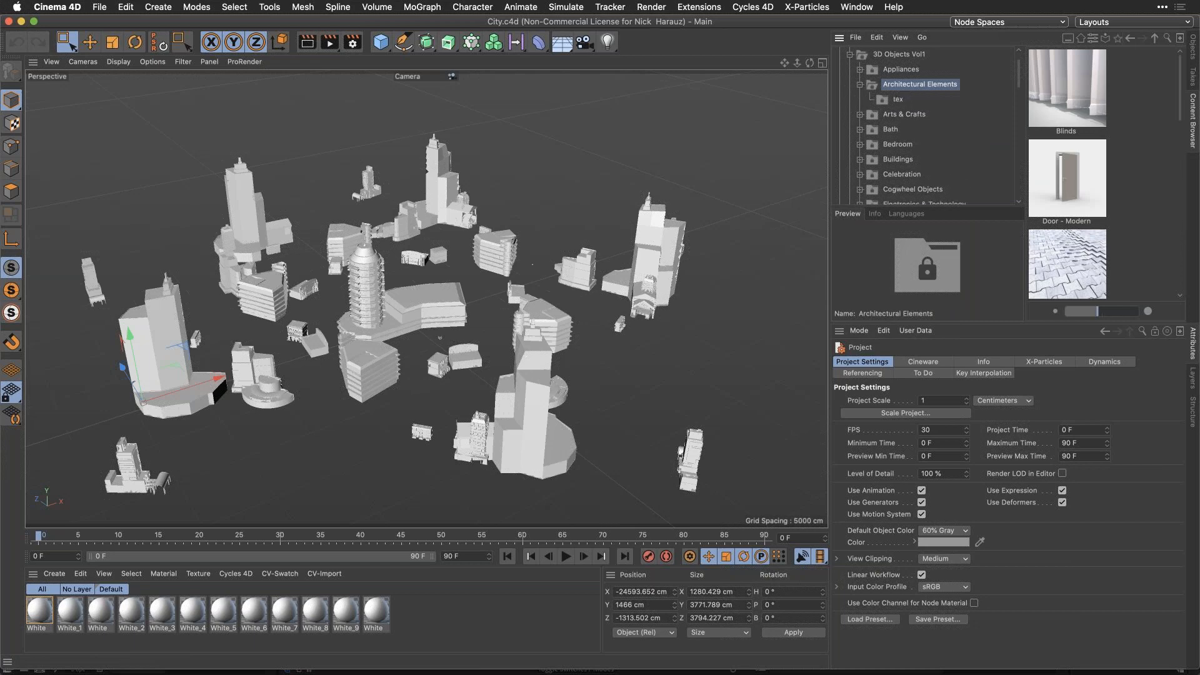
scroll(1072, 133, "down", 3)
scroll(1072, 134, "down", 3)
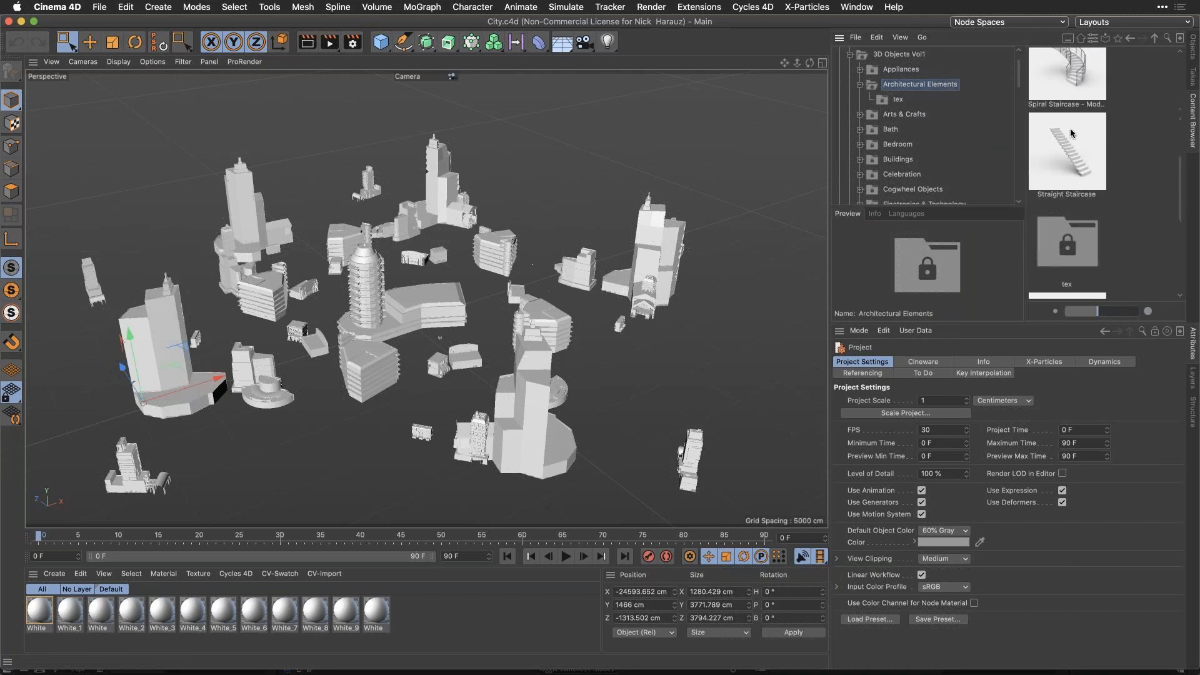
Browse the Cityscape building models inside the Buildings category.
left_click(876, 157)
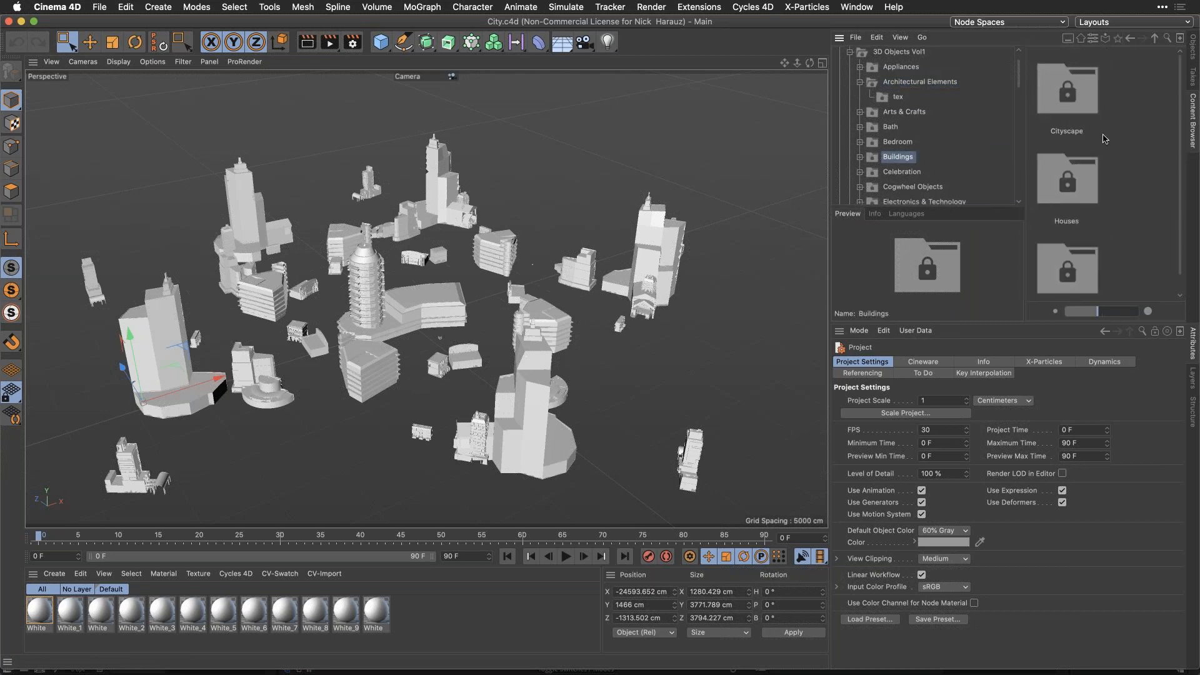
double_click(1079, 108)
scroll(1130, 175, "down", 5)
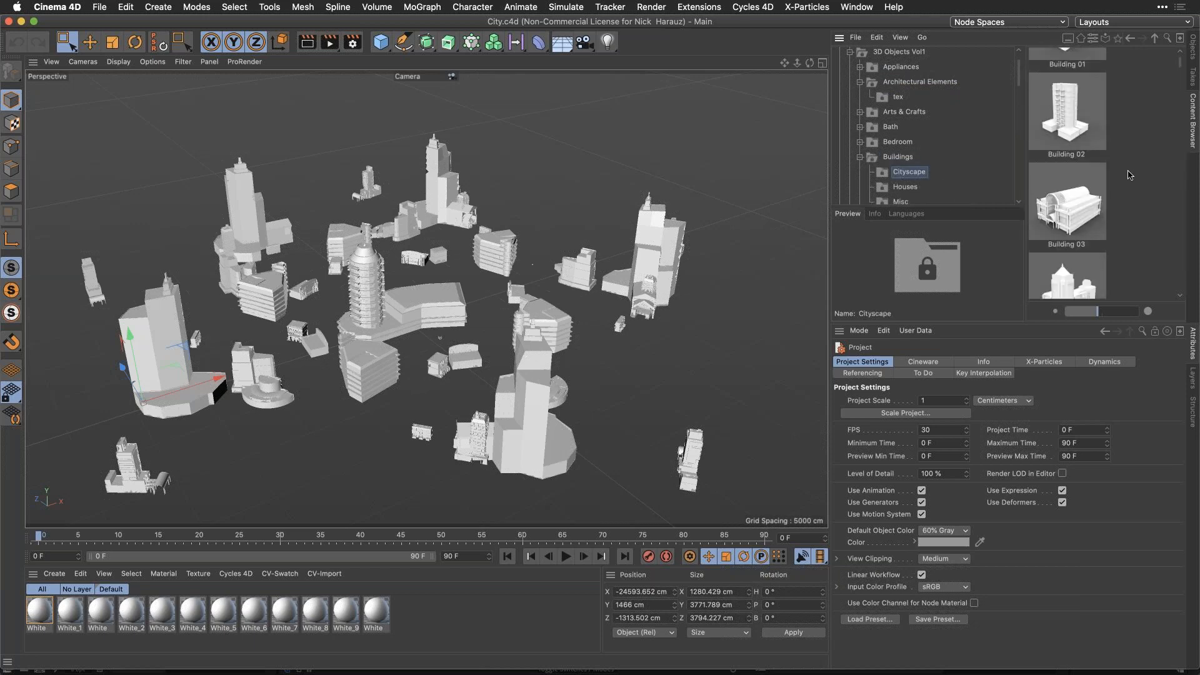
scroll(1130, 175, "down", 4)
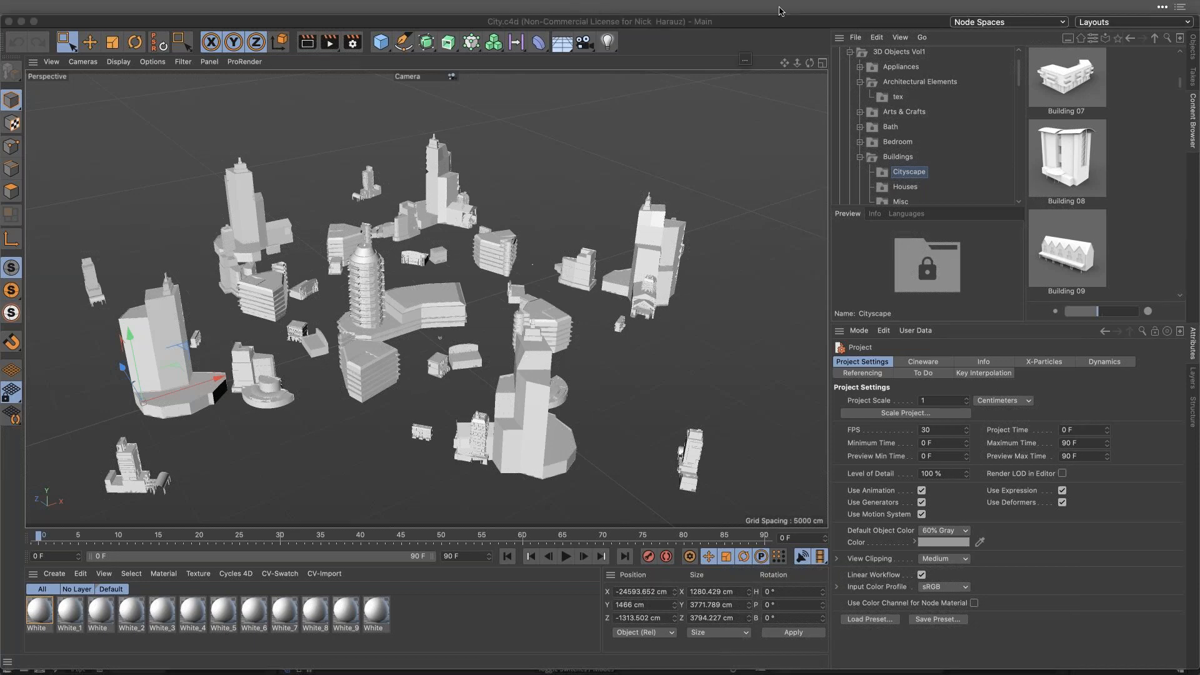
scroll(1119, 174, "down", 3)
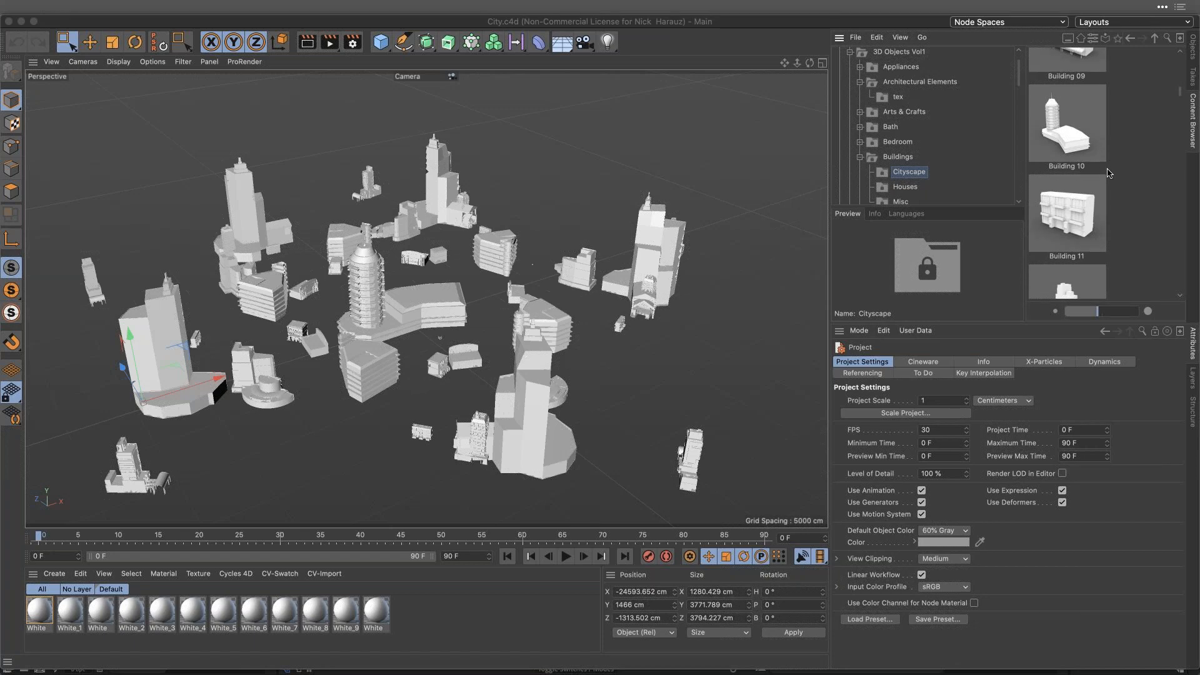
scroll(1108, 173, "down", 6)
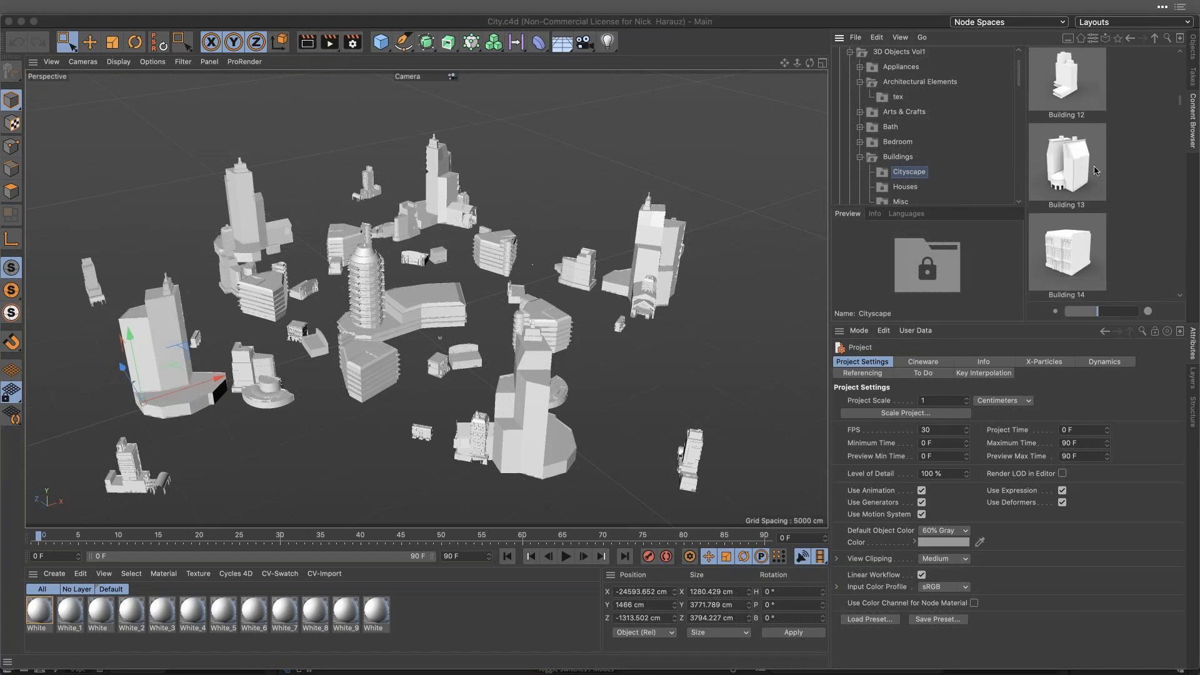
scroll(1094, 170, "down", 2)
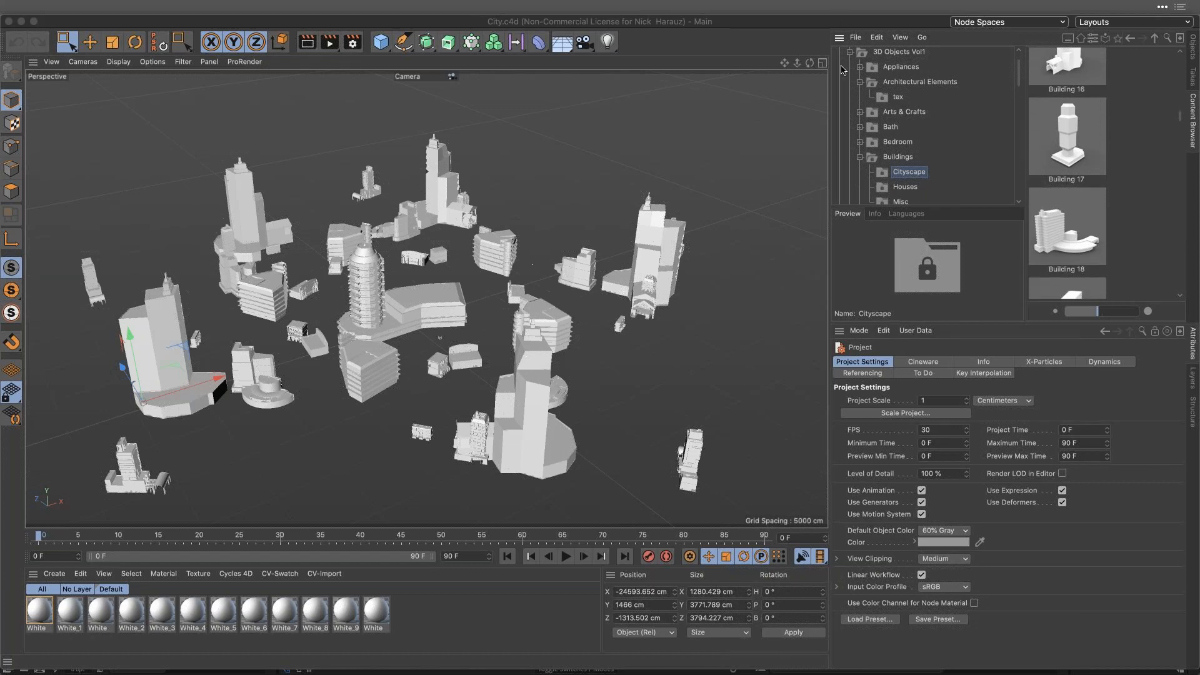
Return to the scene's object hierarchy, collapse the city buildings null under the Cloner and select it.
left_click(1193, 51)
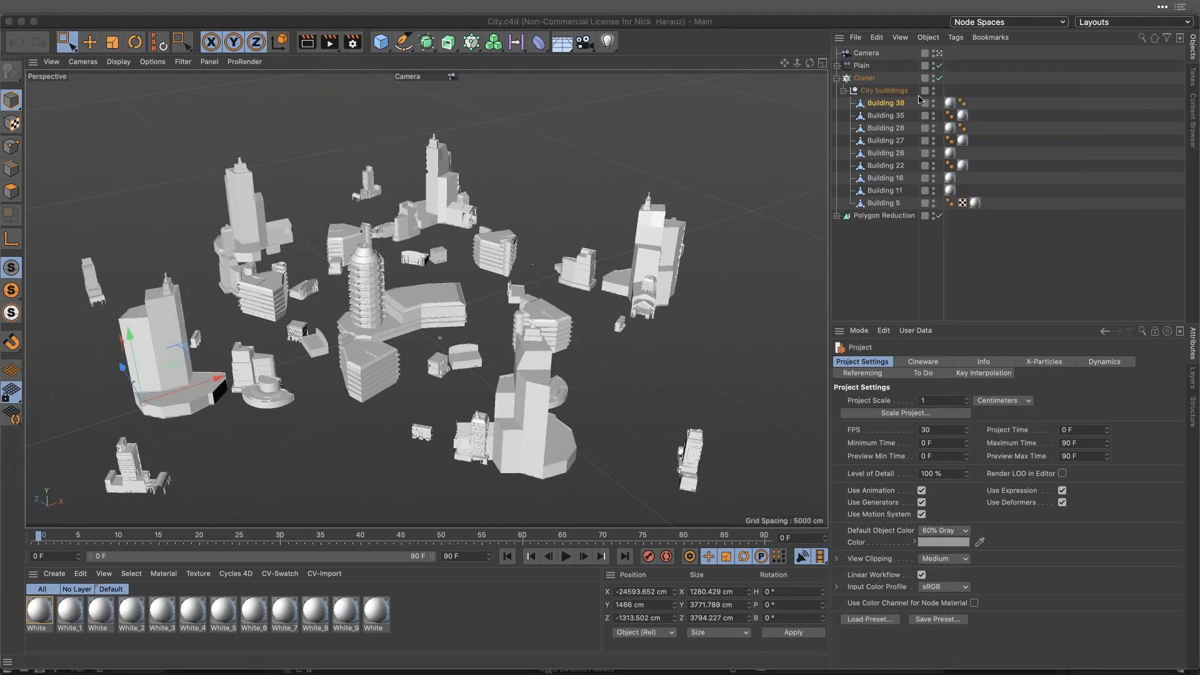
left_click(842, 92)
left_click(874, 91)
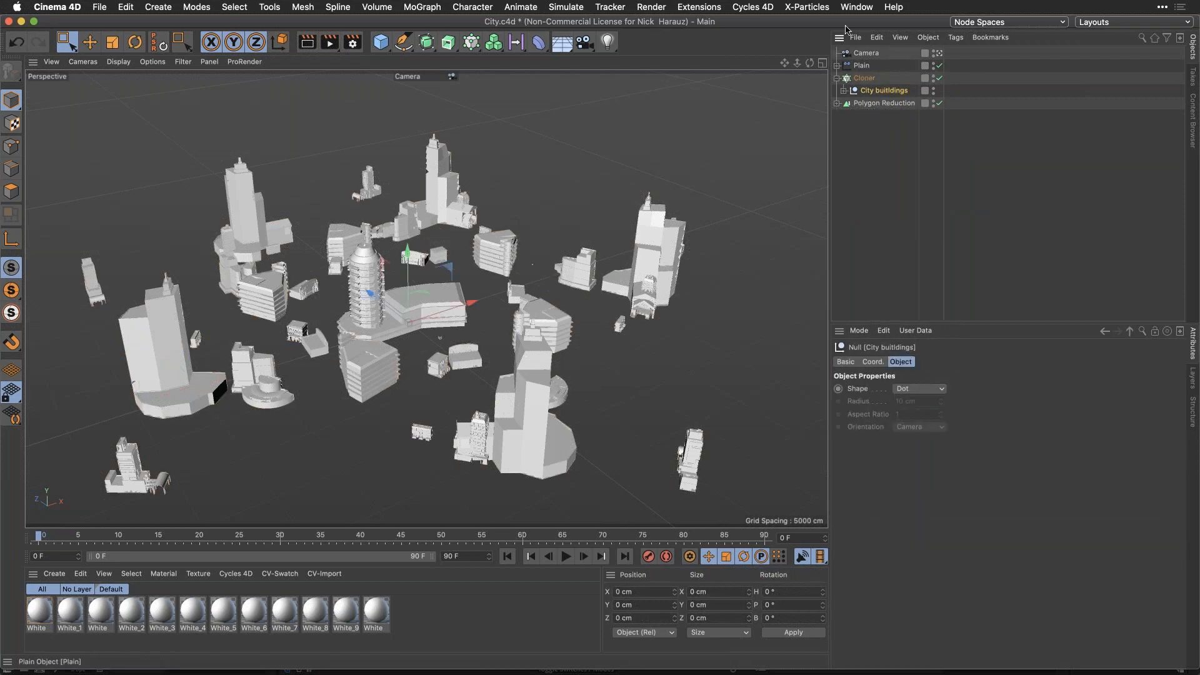
Expand the Plain effector and inspect its parameters and the settings of its Random Field.
left_click(850, 67)
left_click(837, 66)
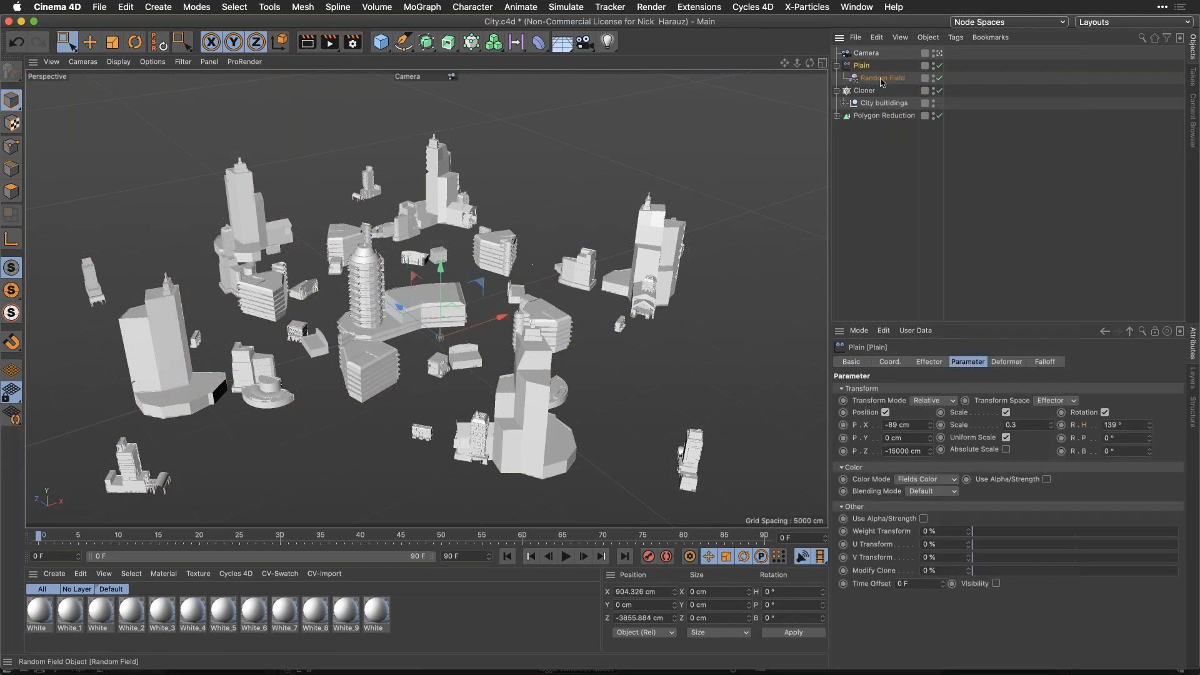
left_click(882, 79)
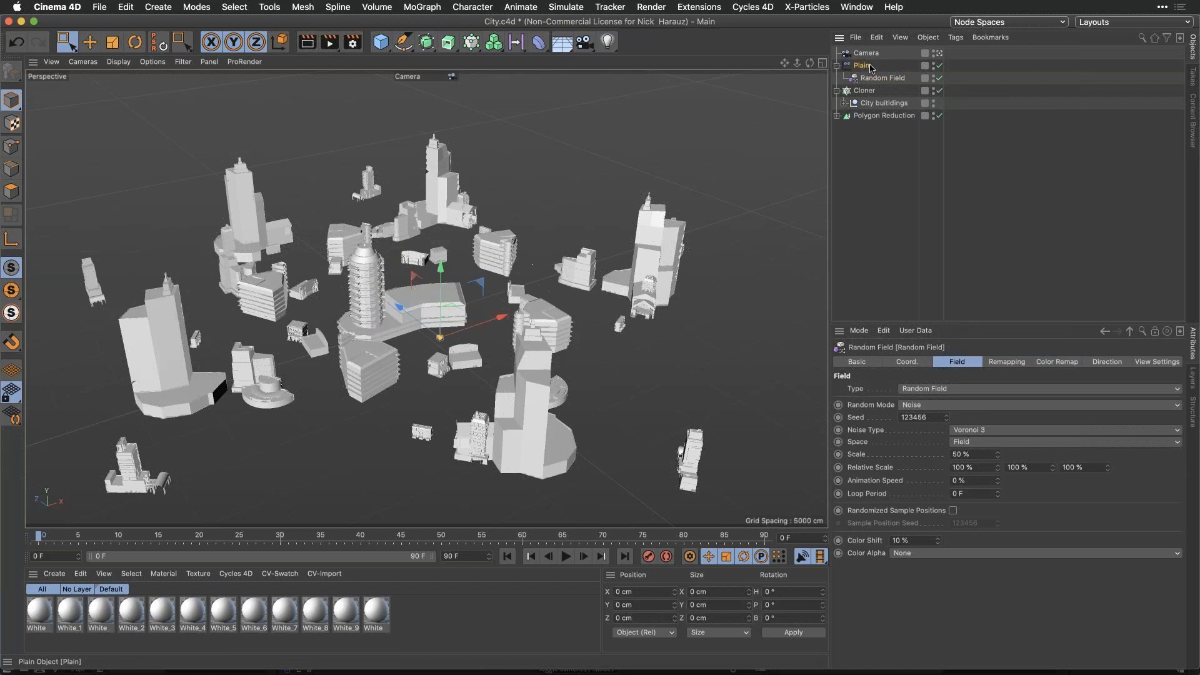
Show the Plain effector's parameters and compare the scene with and without looking through the Camera object.
left_click(860, 65)
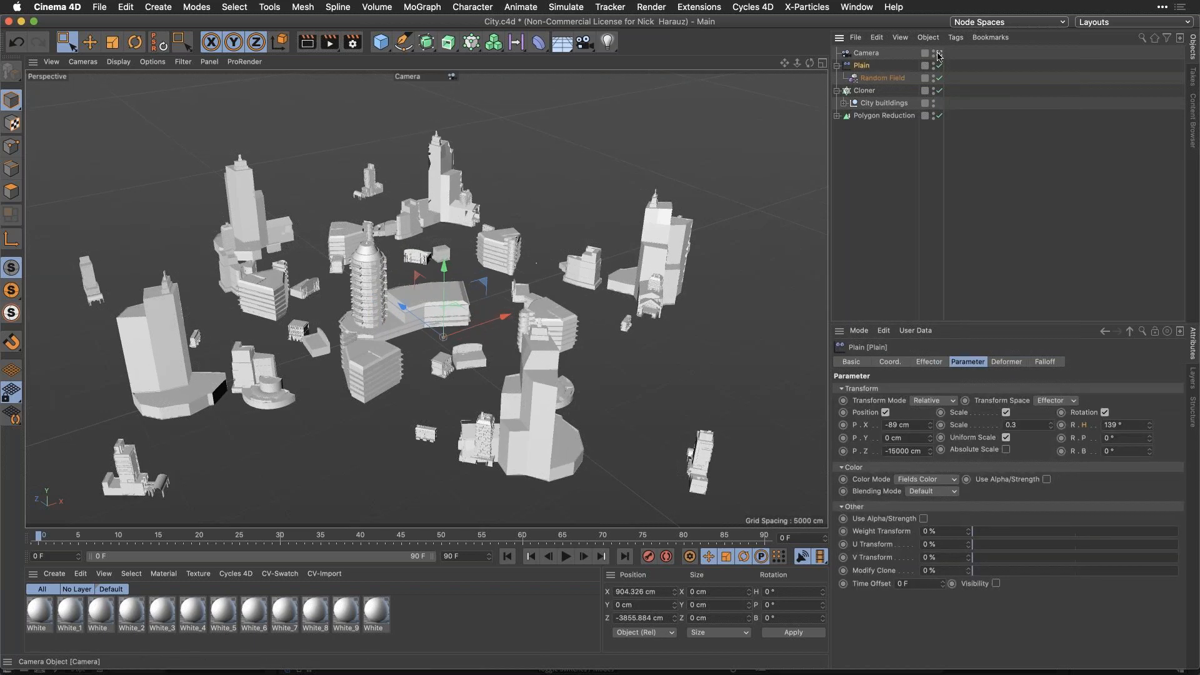
left_click(939, 54)
left_click(939, 54)
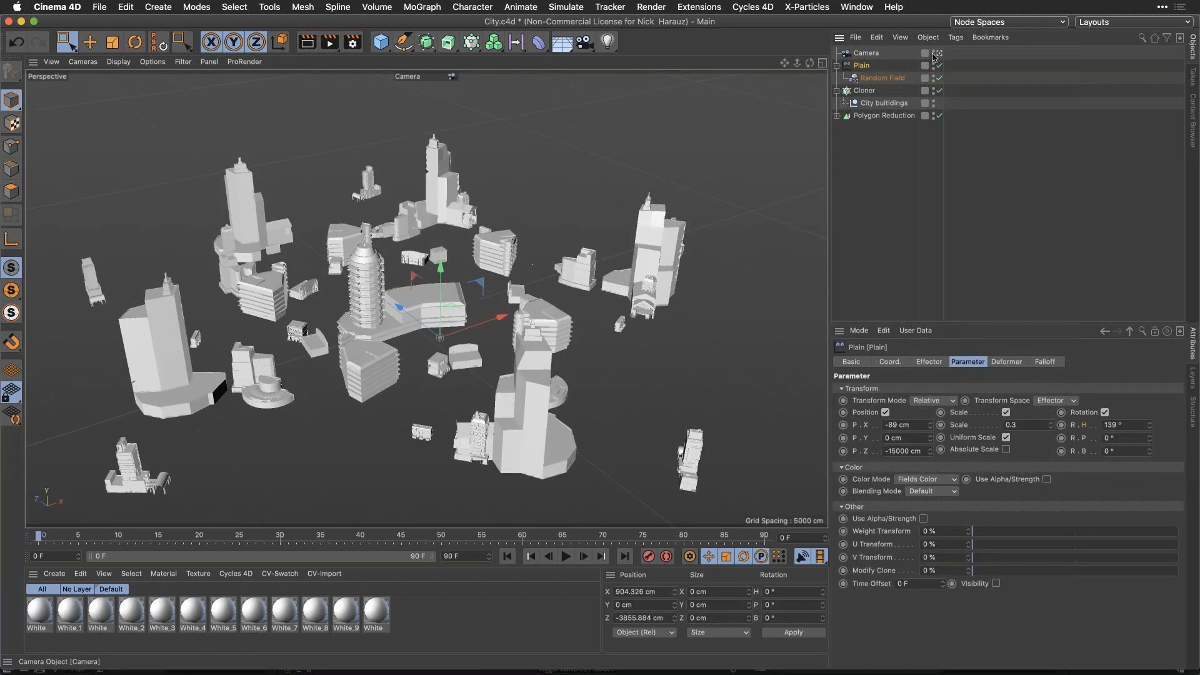
left_click(627, 136)
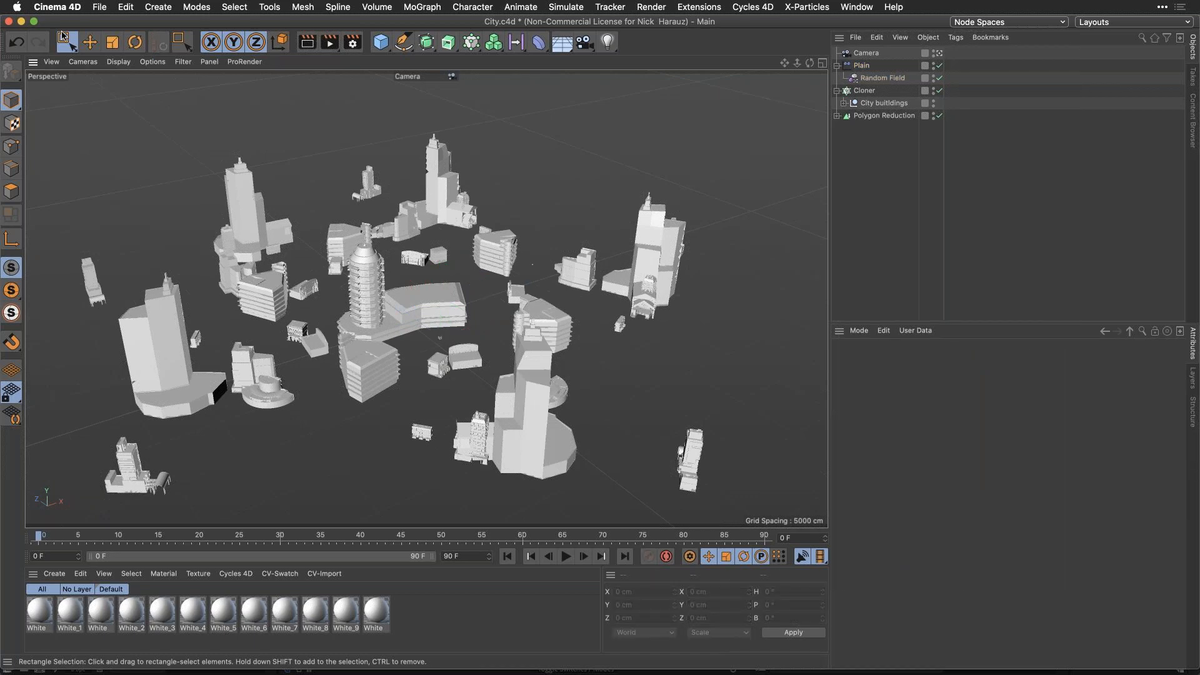
Look up the Wavefront OBJ (*.obj) format among the project's export options without exporting.
left_click(100, 7)
mouse_move(200, 273)
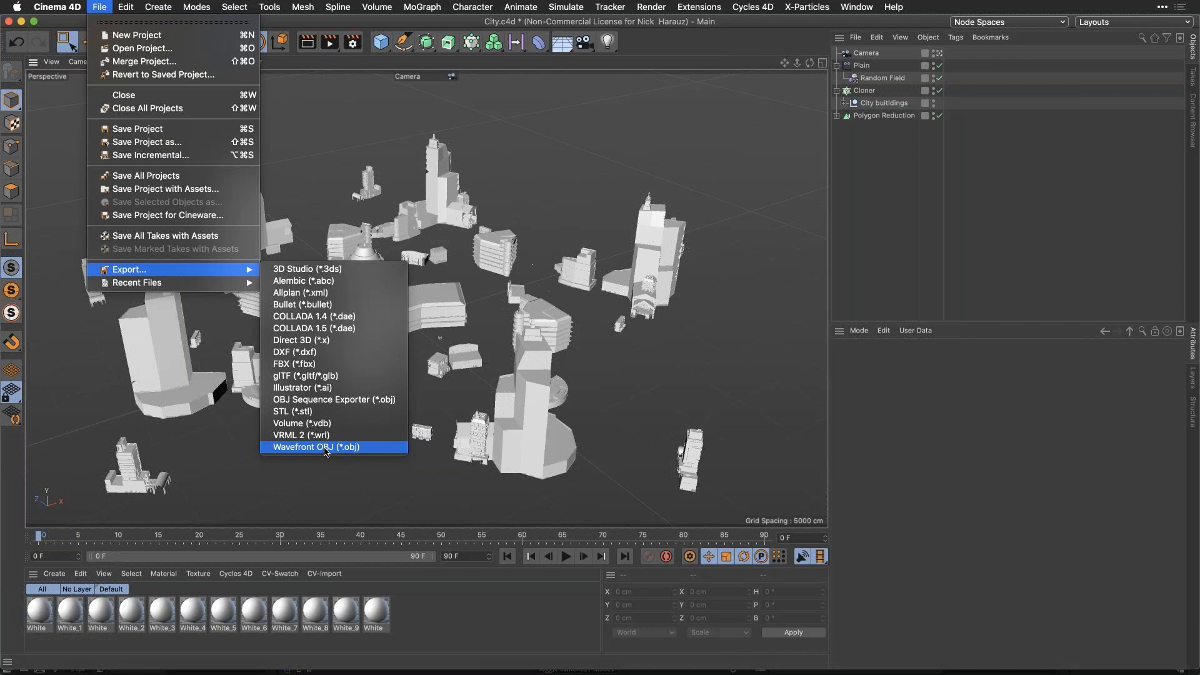
left_click(348, 499)
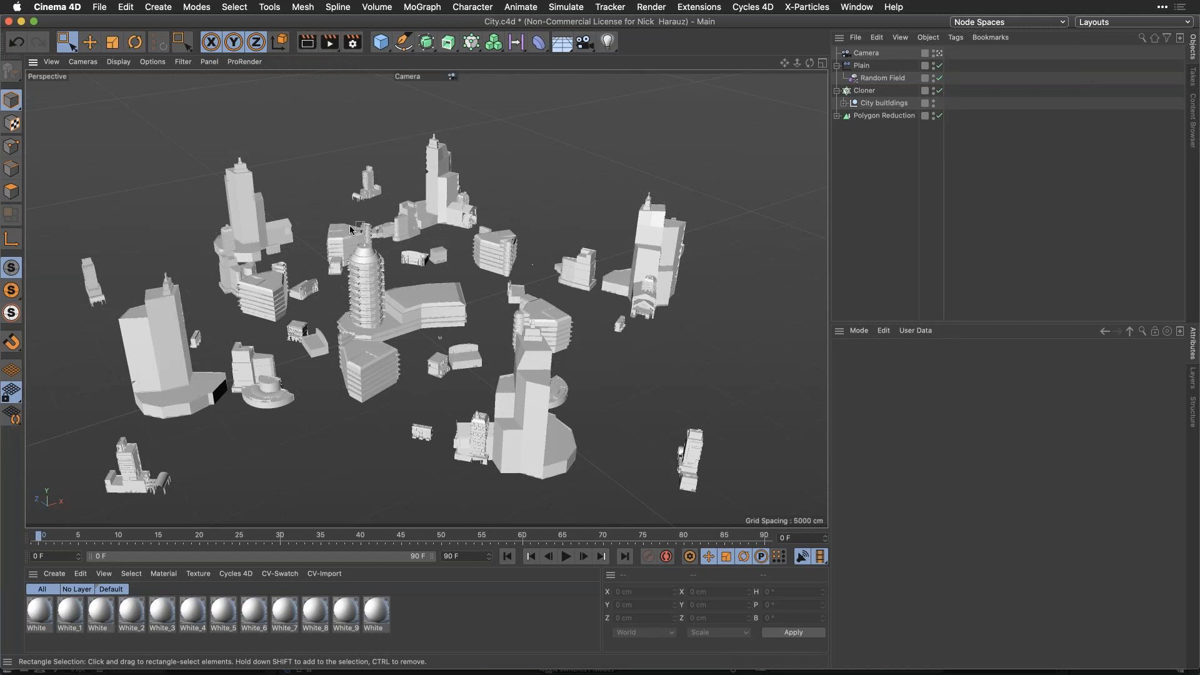
Switch to After Effects, show the Form effect settings of the Form City layer and turn off its Reflection effect.
key("super+Tab")
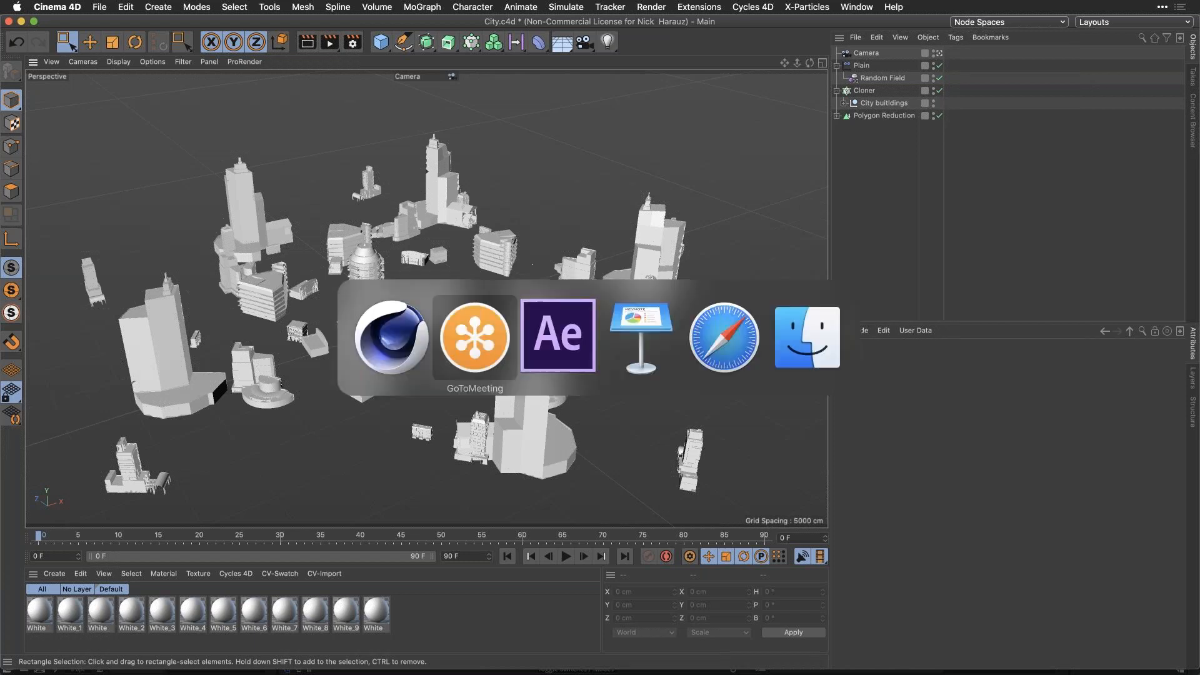
key("super+Tab")
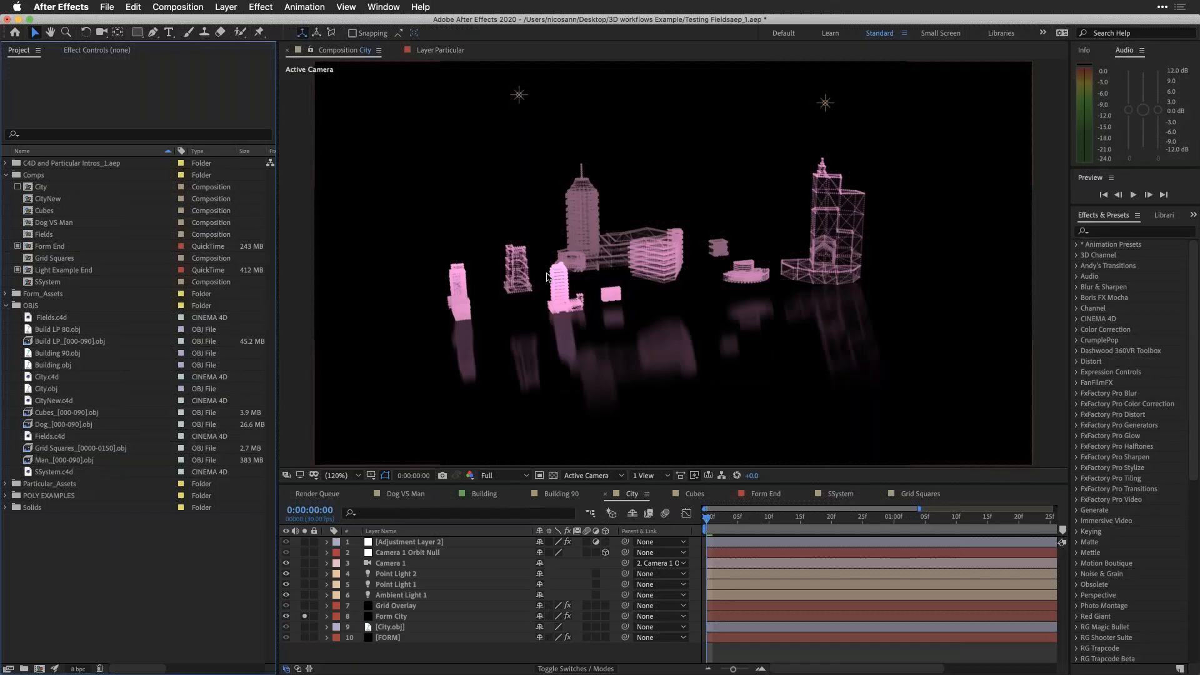
left_click(400, 617)
left_click(104, 50)
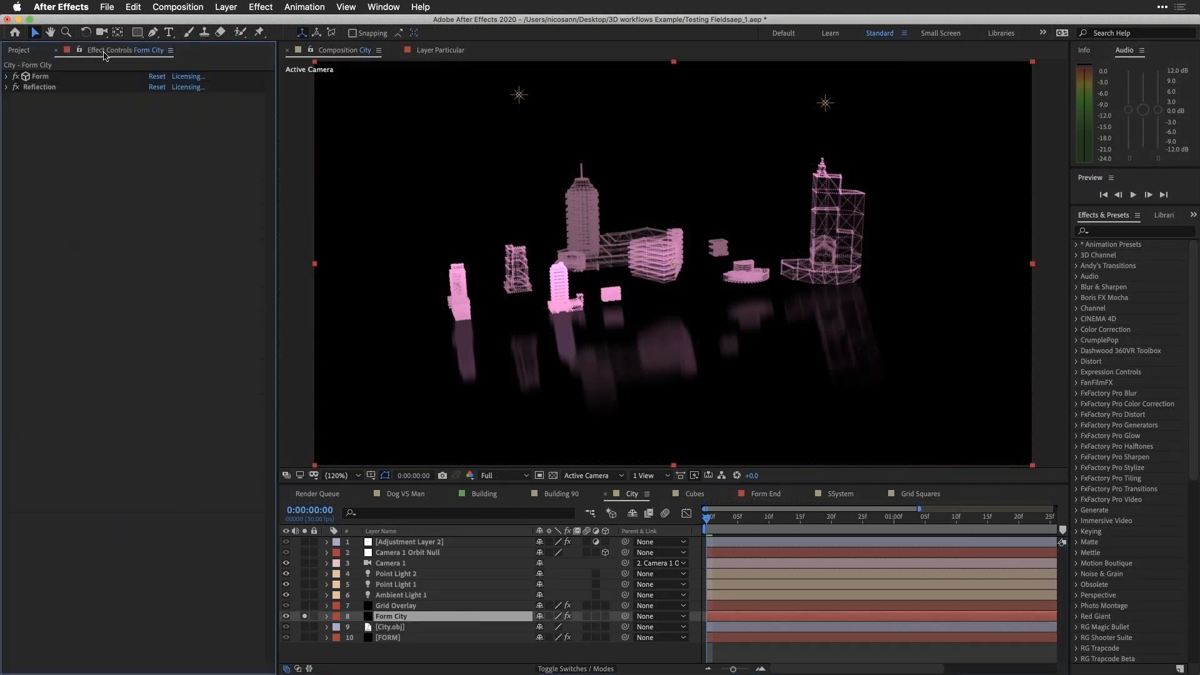
key("Caps_Lock")
left_click(7, 77)
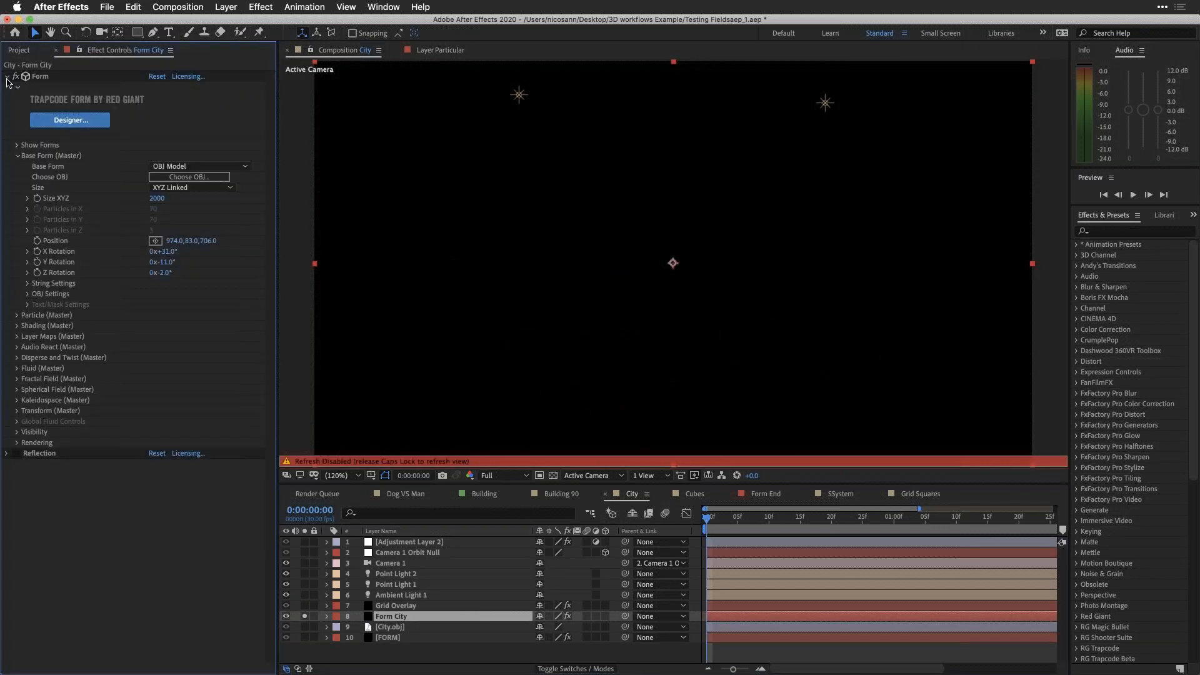
key("Caps_Lock")
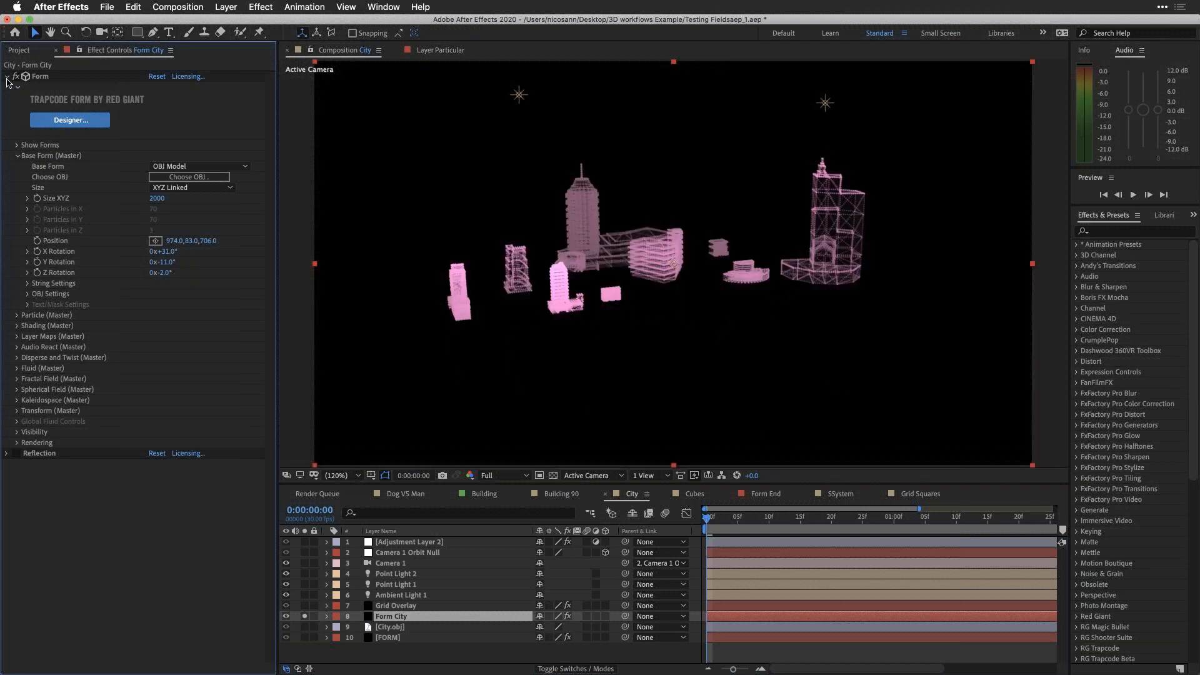
Isolate the Master Form by hiding Form 2 and examine the Master Form's OBJ settings.
left_click(17, 146)
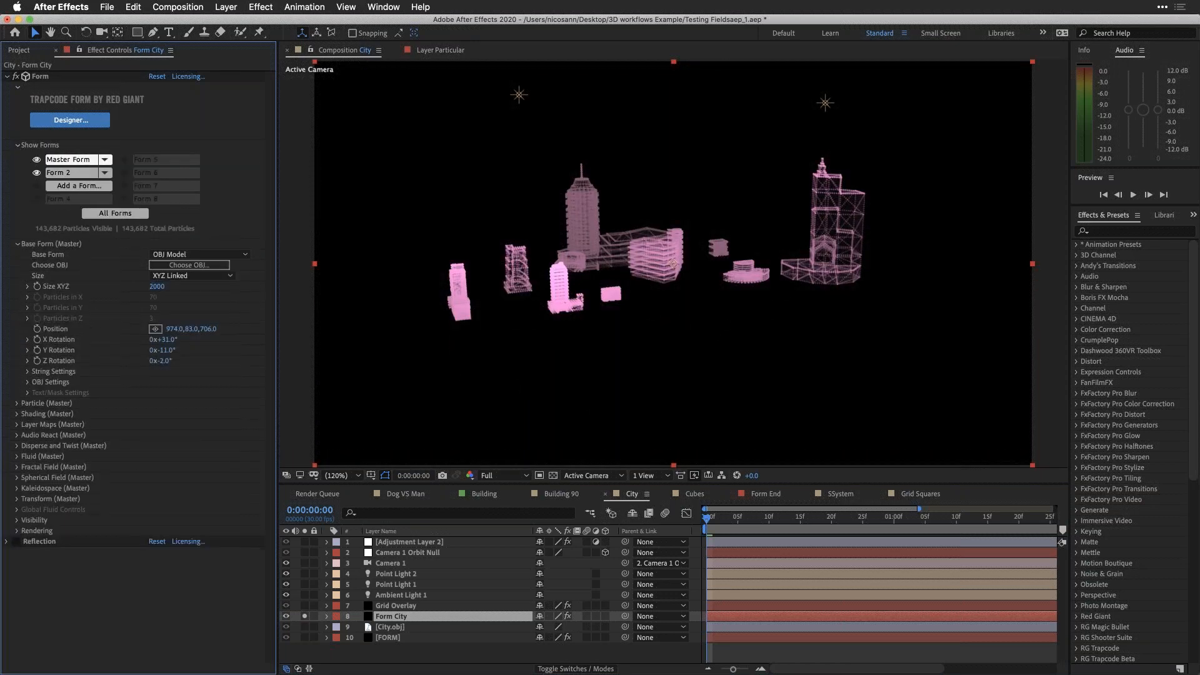
left_click(36, 174)
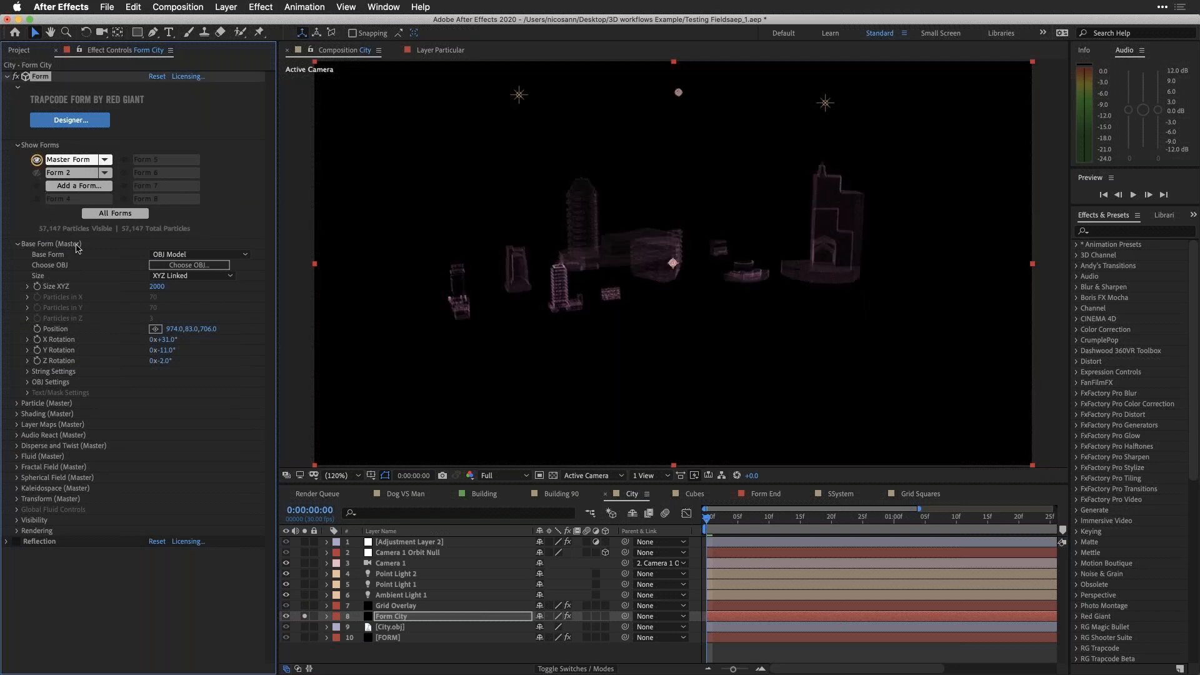
left_click(28, 383)
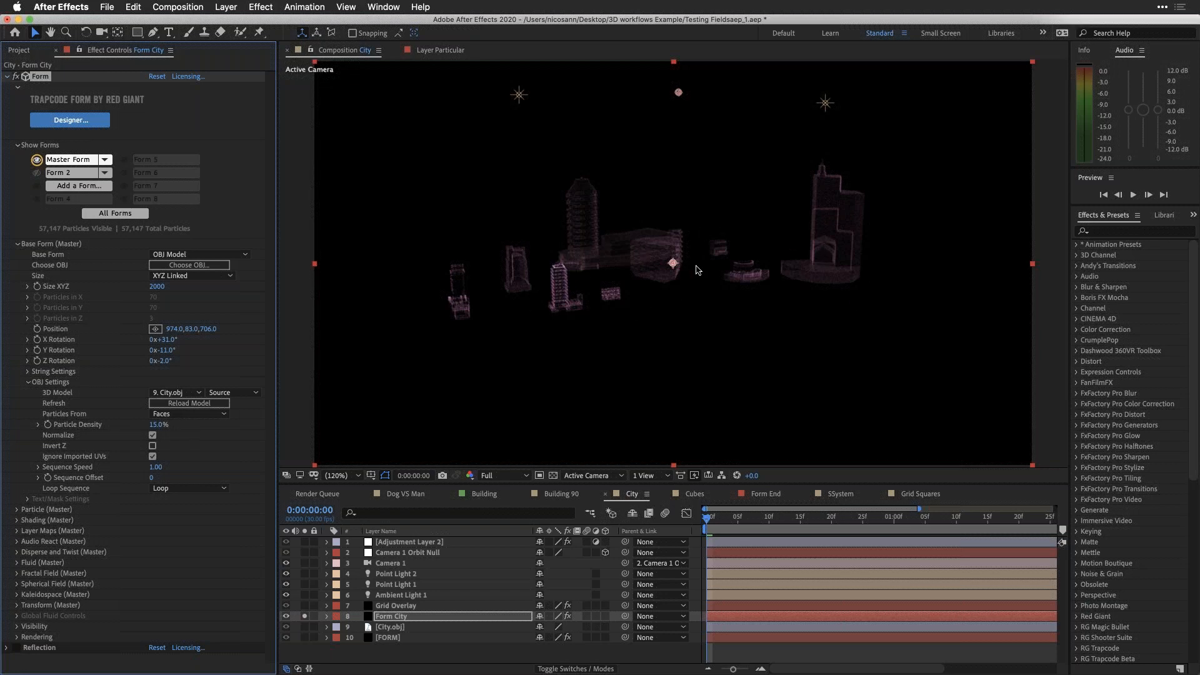
Isolate Form 2 to examine its OBJ settings, and make the Master Form visible again.
left_click(36, 172)
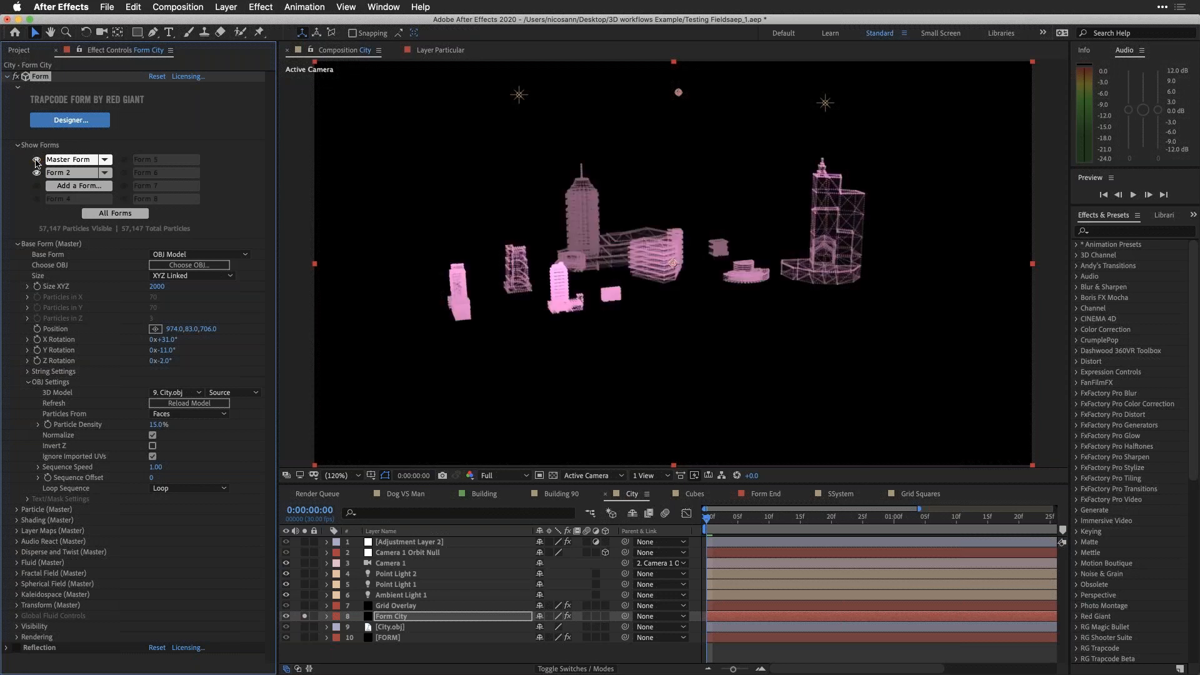
left_click(64, 173)
left_click(38, 160)
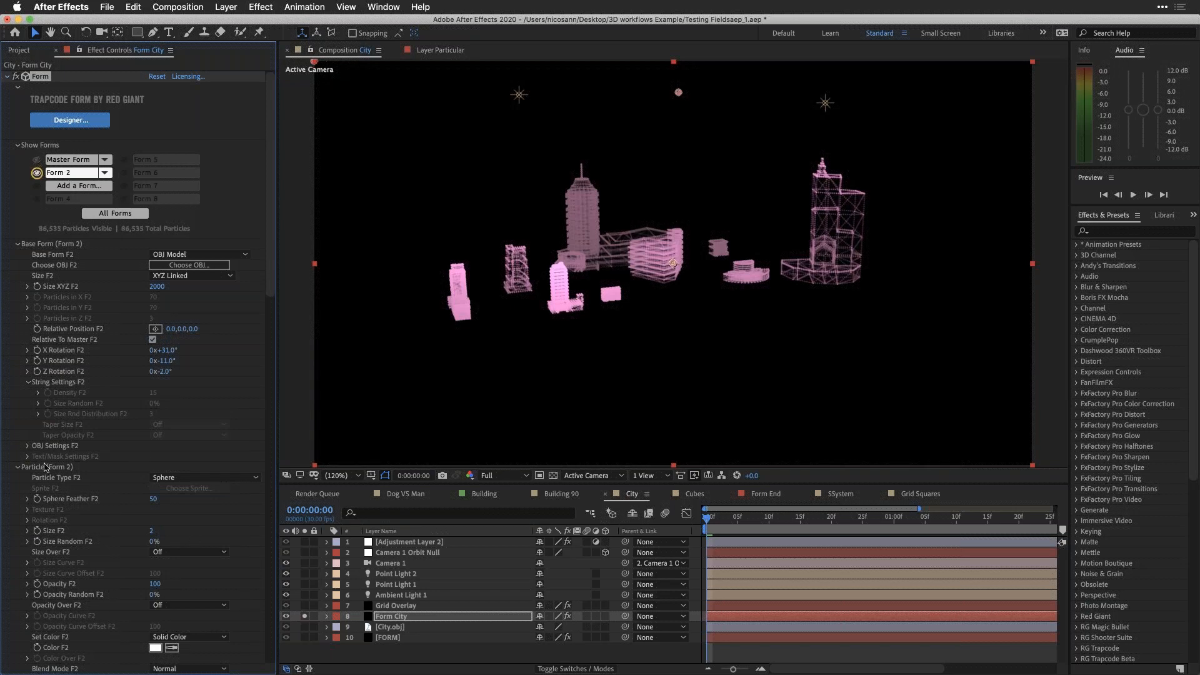
left_click(28, 382)
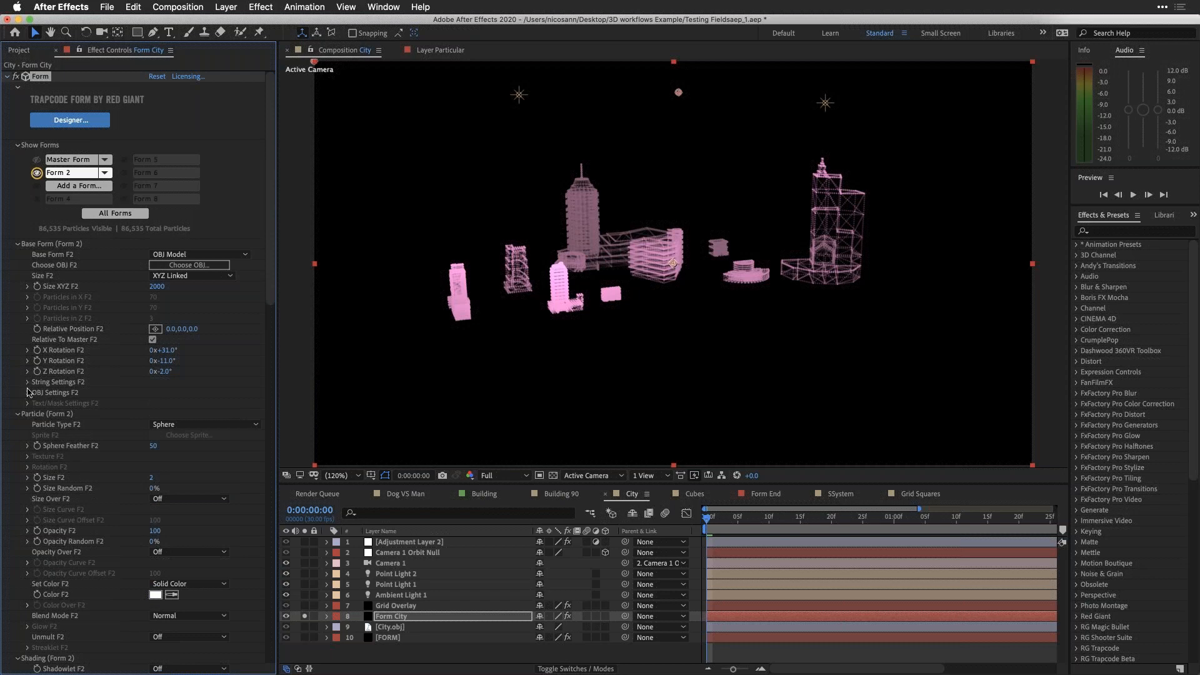
left_click(27, 394)
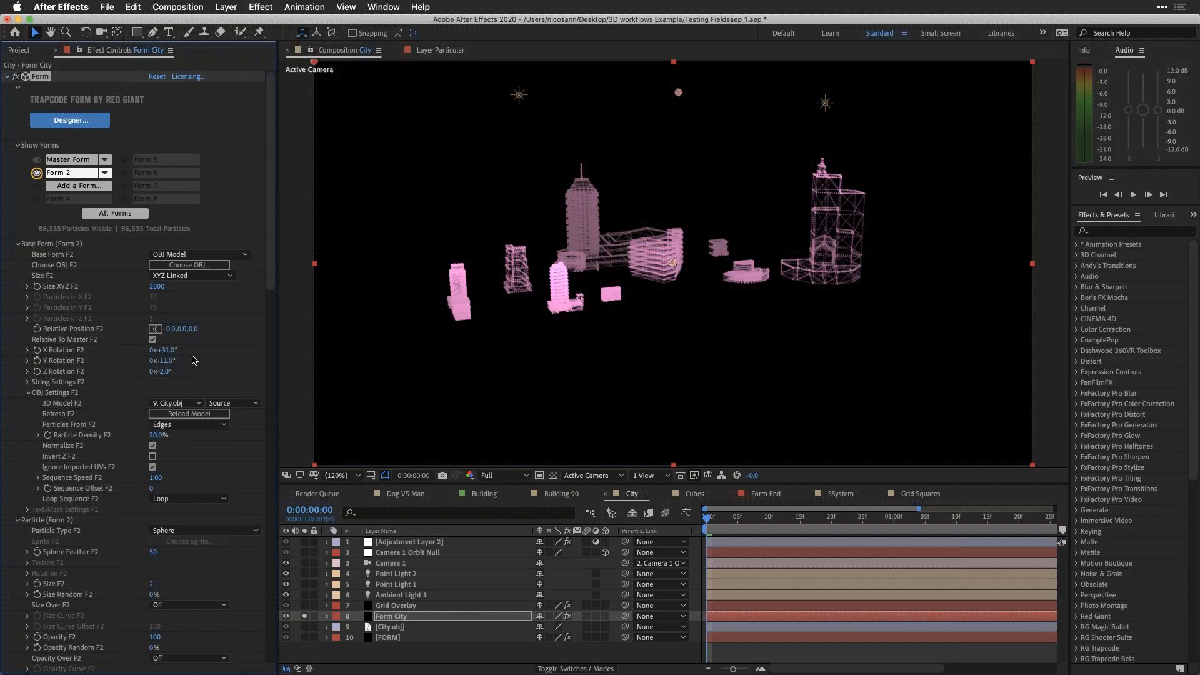
left_click(36, 160)
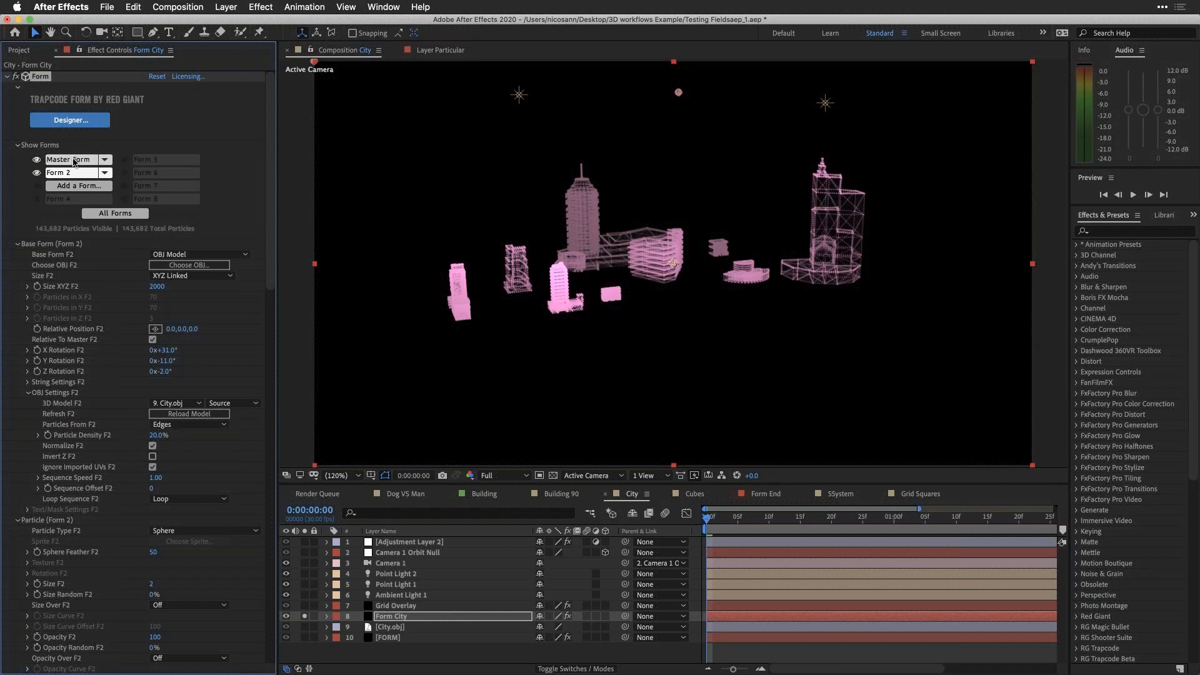
Collapse the setting groups above Form 2's Kaleidospace so that its mirror settings are within reach.
left_click(18, 145)
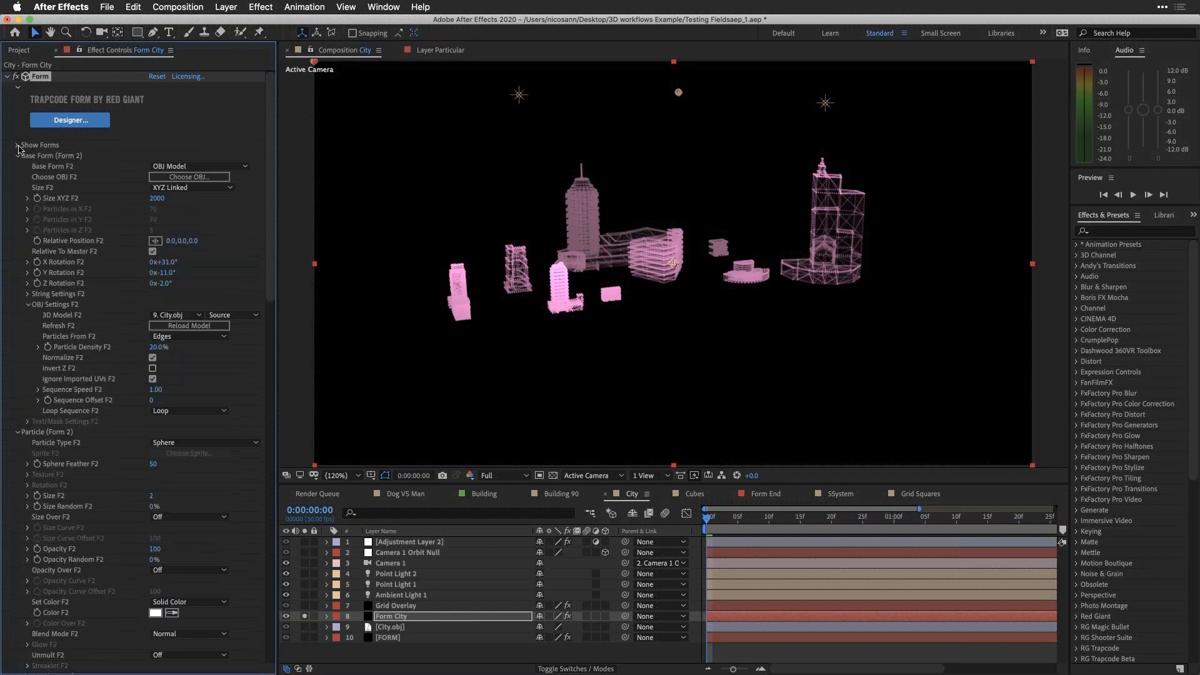
left_click(9, 77)
left_click(8, 76)
left_click(17, 88)
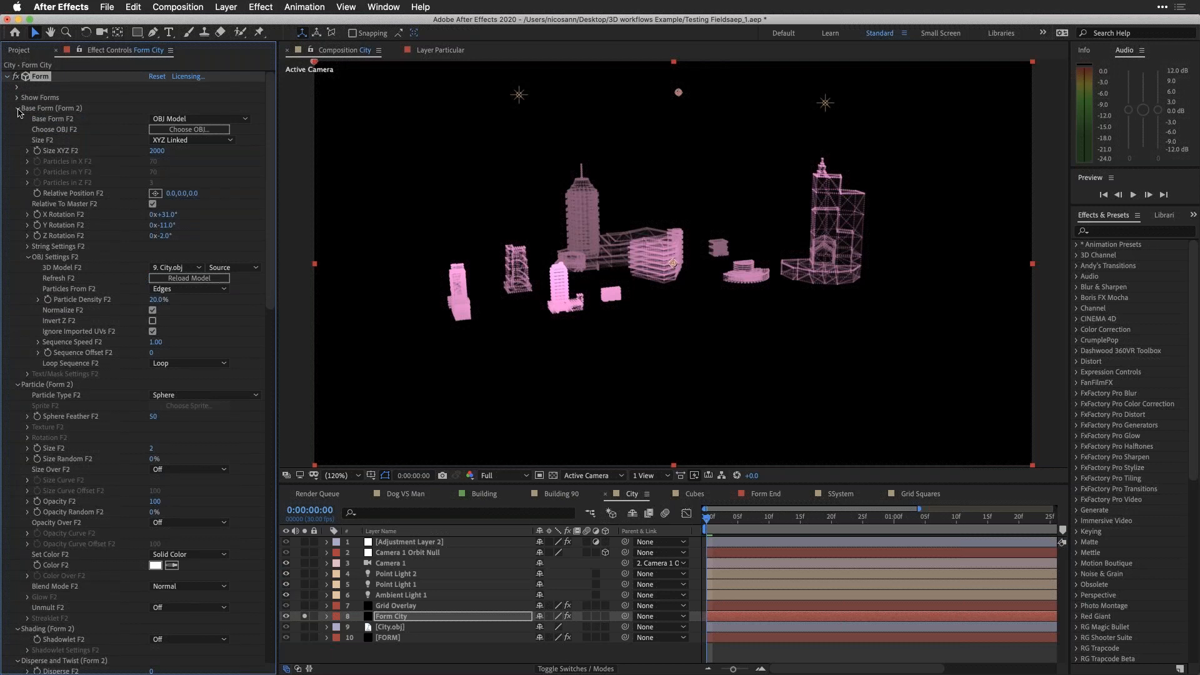
left_click(17, 108)
left_click(18, 119)
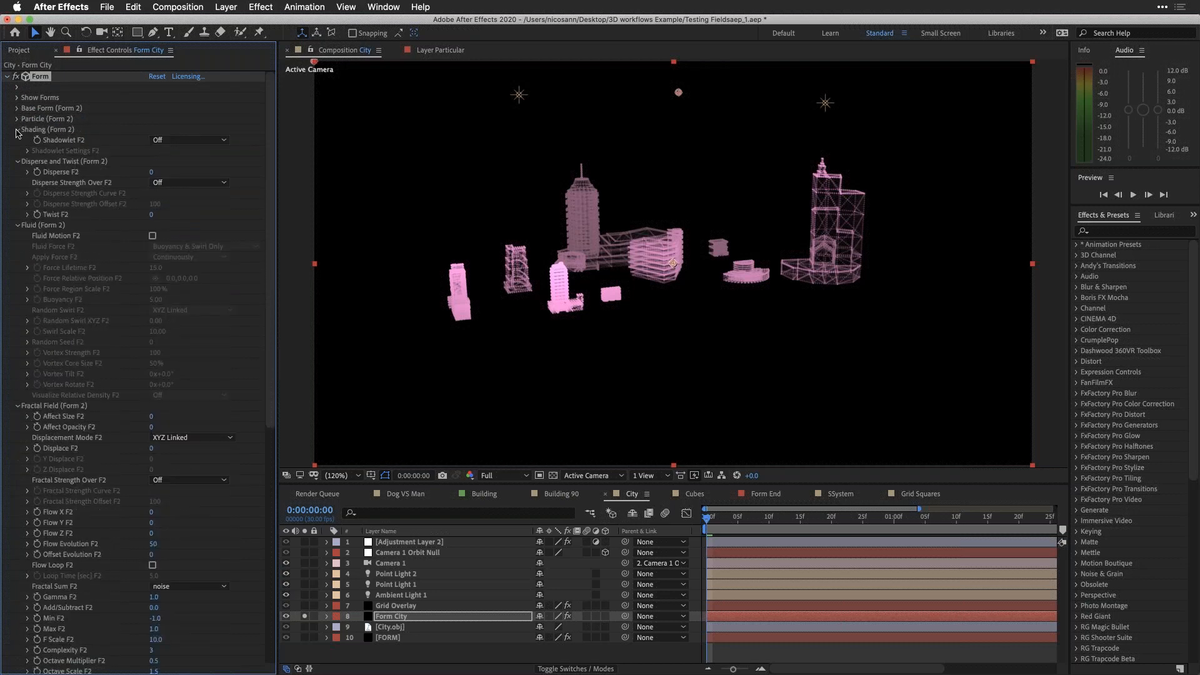
left_click(17, 129)
left_click(17, 140)
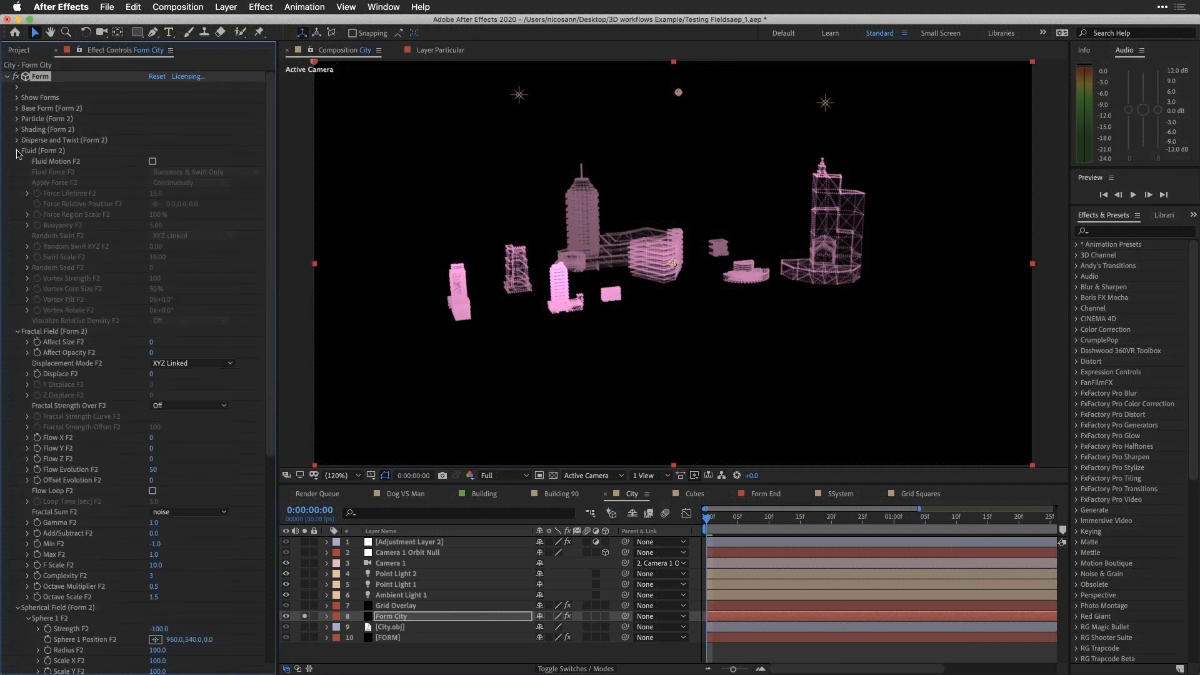
left_click(18, 150)
left_click(18, 161)
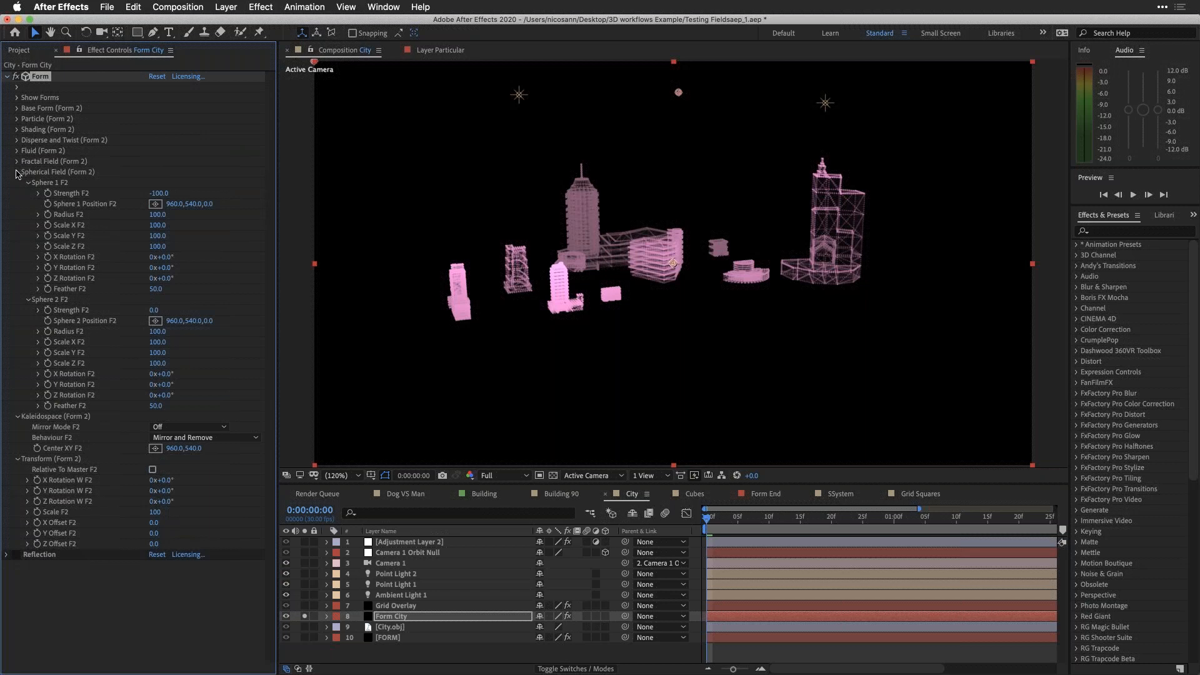
left_click(18, 172)
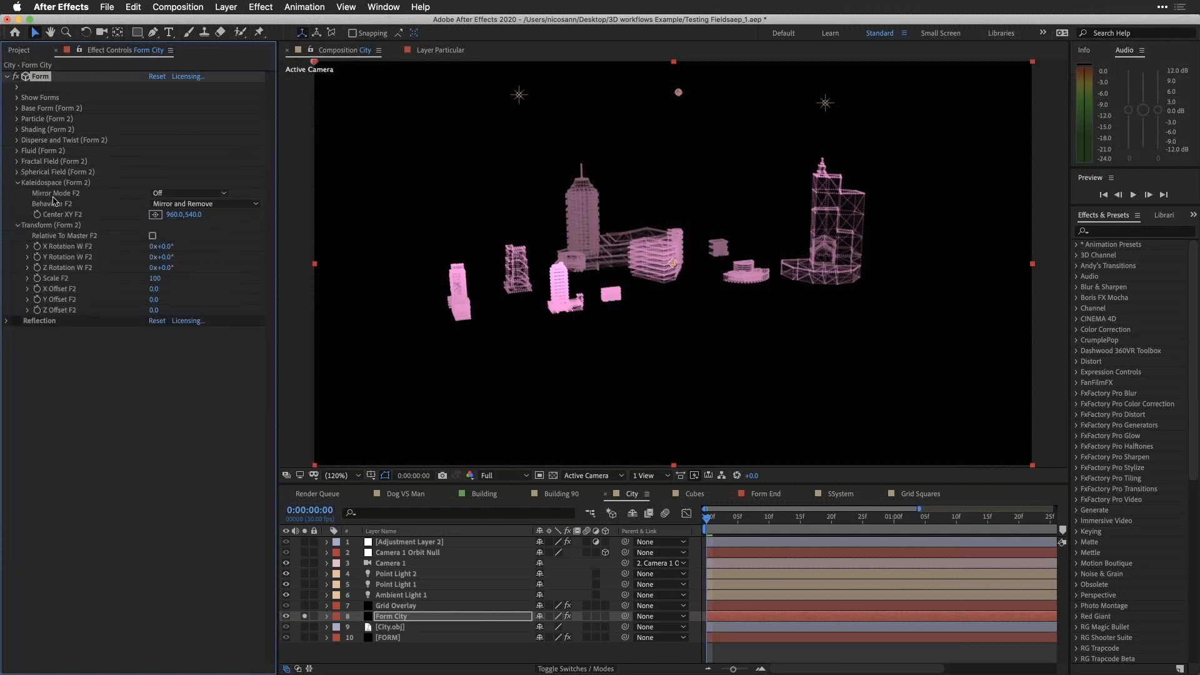
Try Form 2's Kaleidospace mirror in Horizontal and H+V modes, moving the mirror center to 960, 695.
left_click(190, 194)
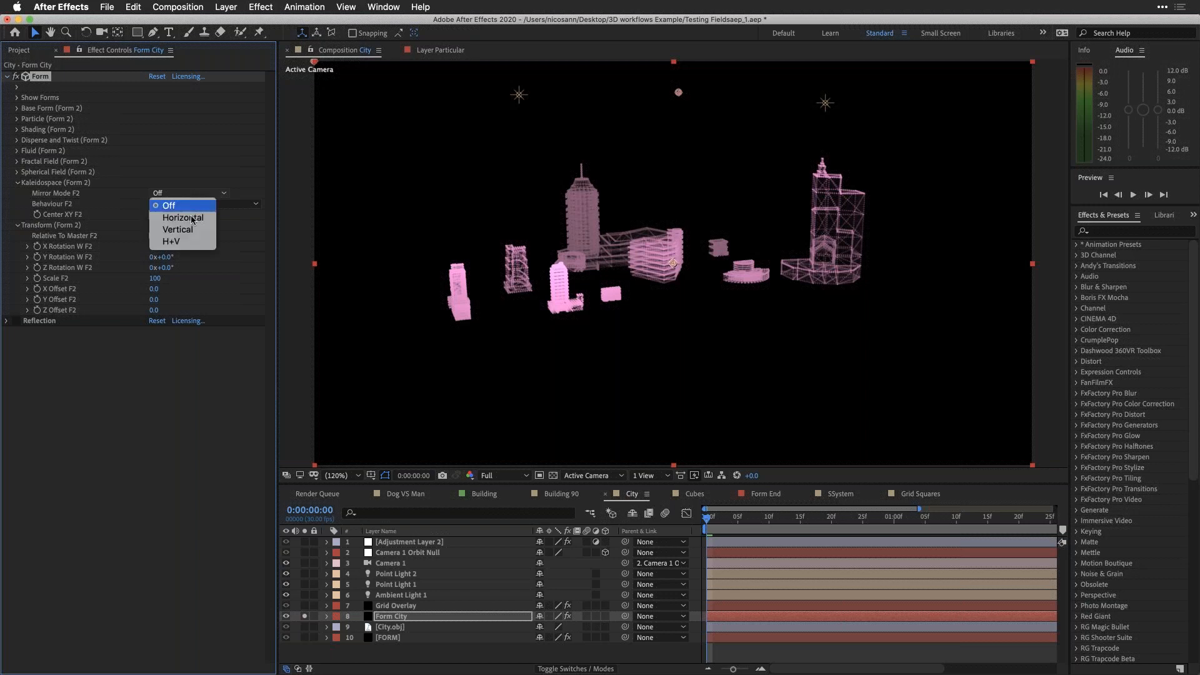
left_click(195, 221)
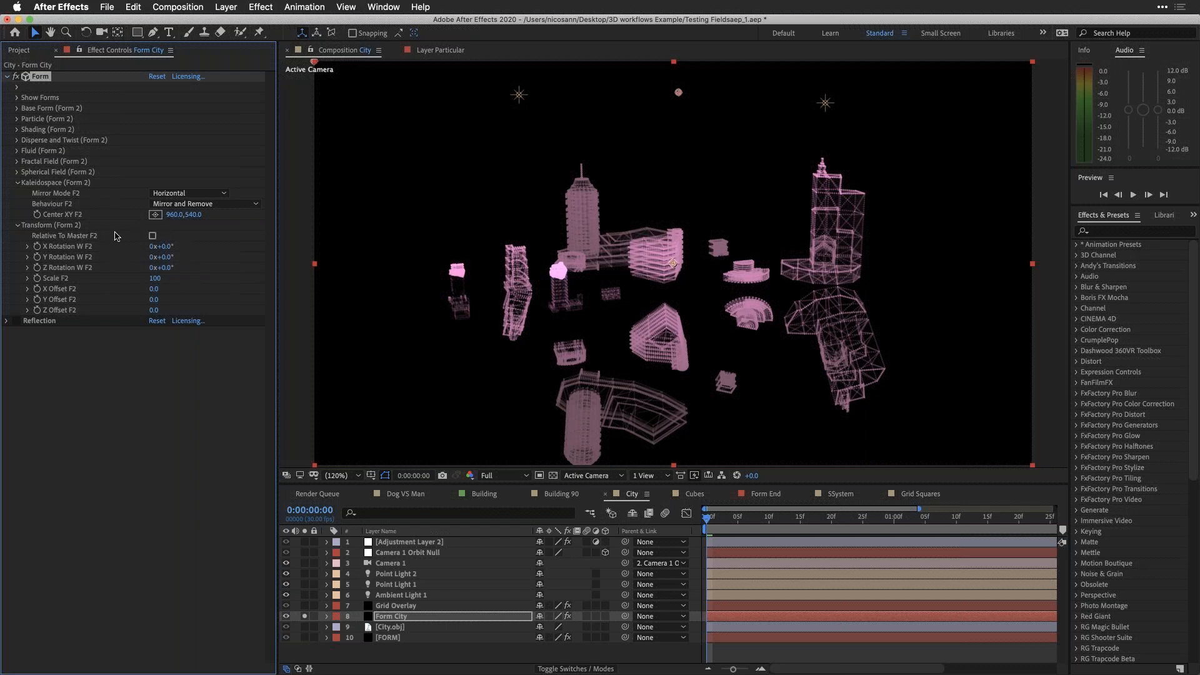
left_click(187, 194)
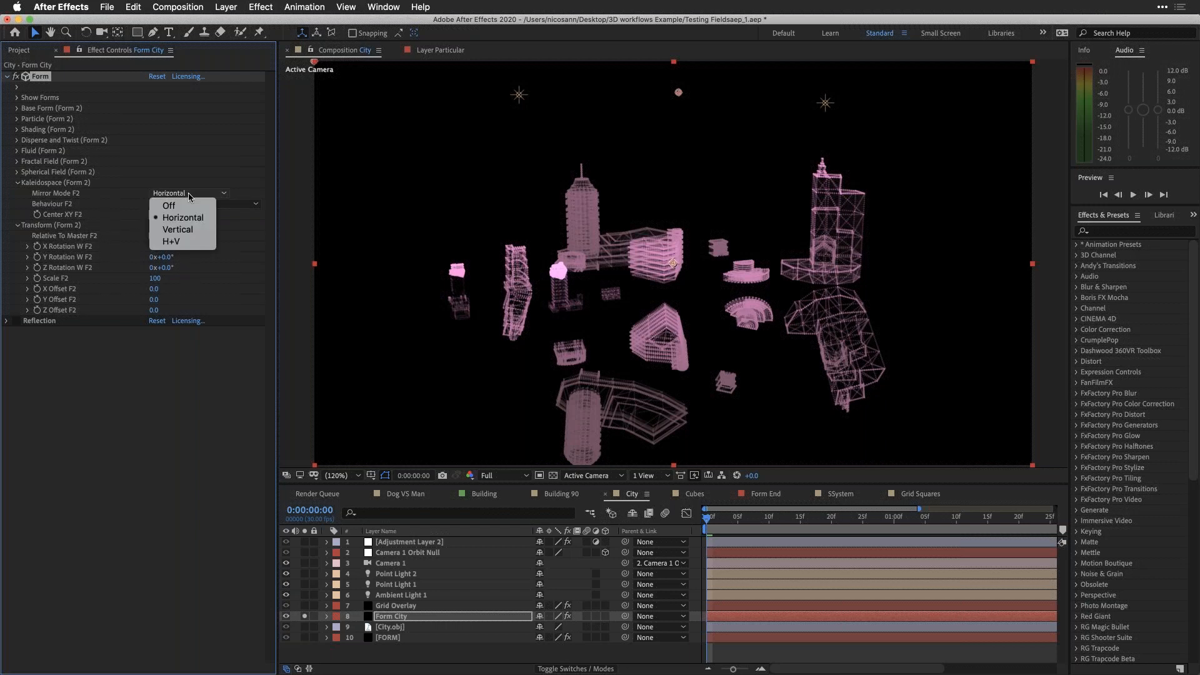
left_click(185, 242)
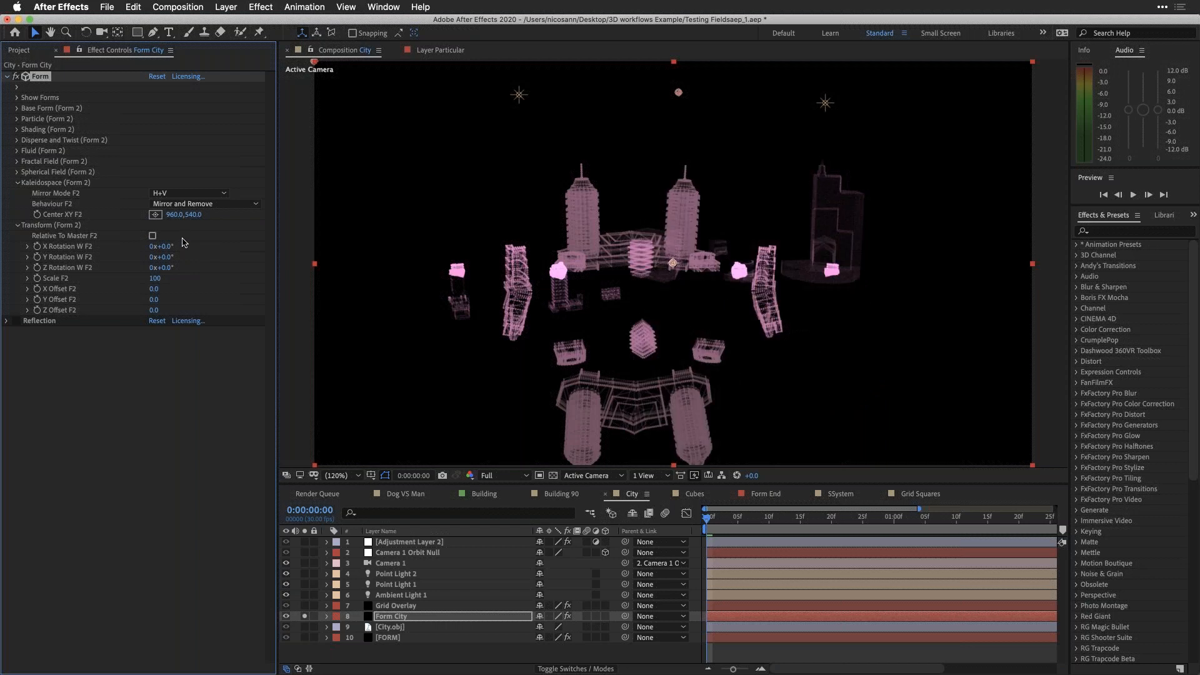
left_click_drag(196, 217, 291, 216)
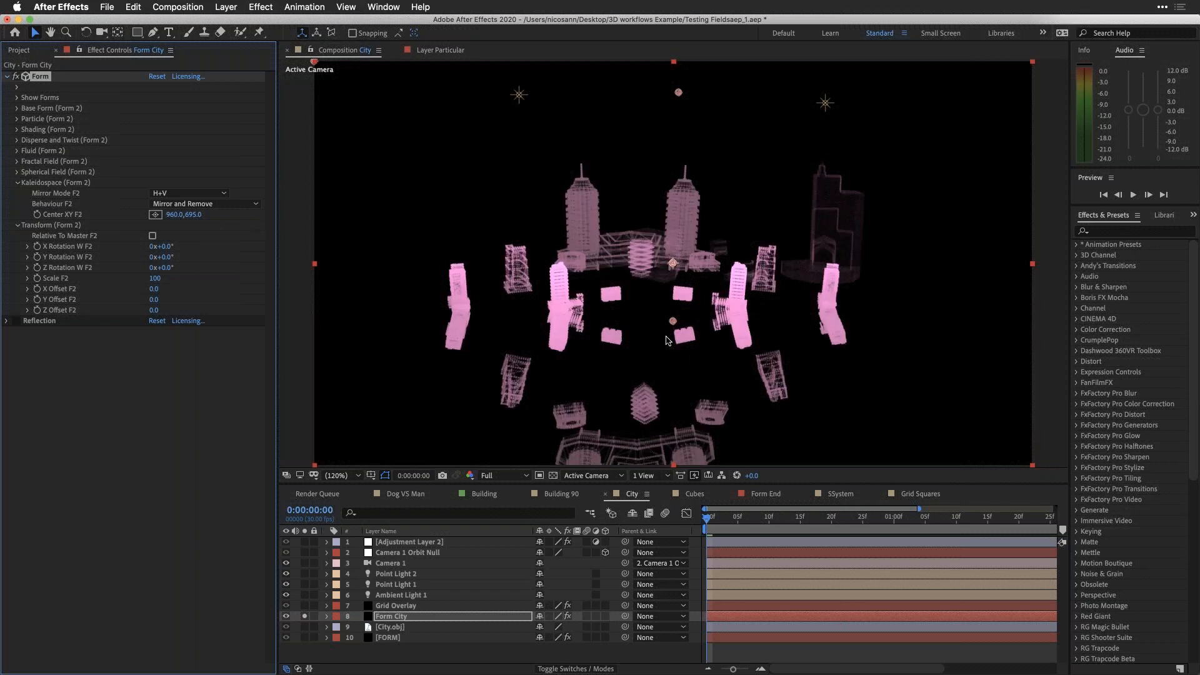
Set Form 2's Kaleidospace mirror mode to Off and collapse its settings.
left_click(166, 194)
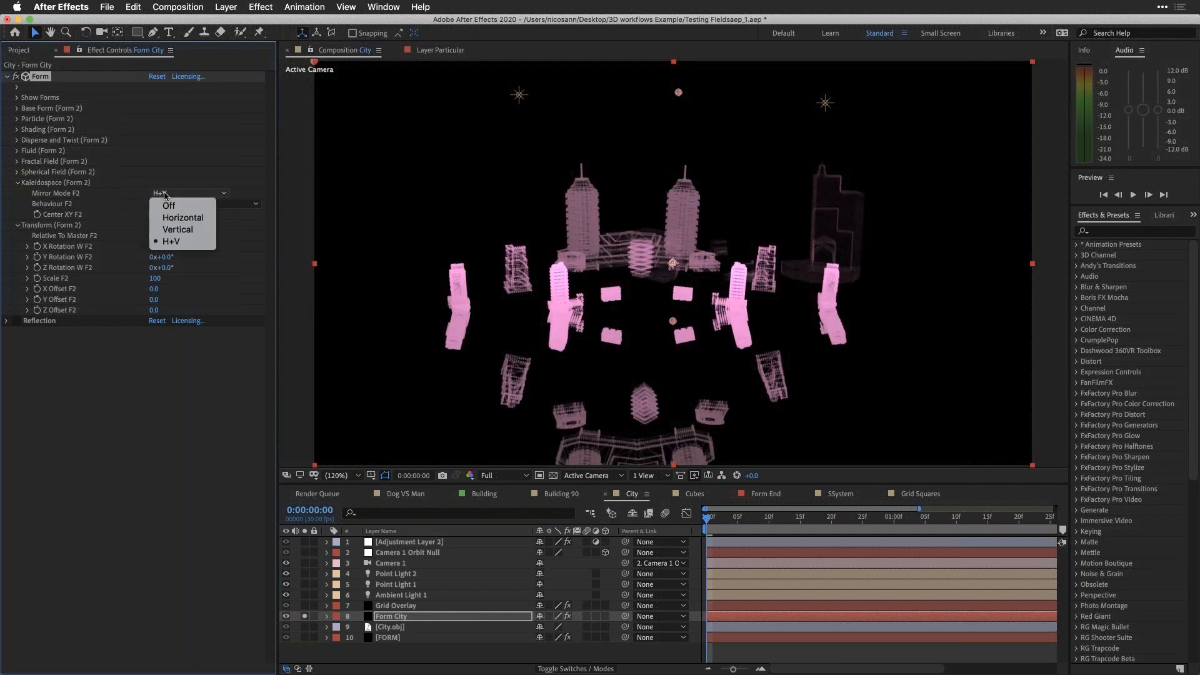
left_click(168, 206)
left_click(18, 182)
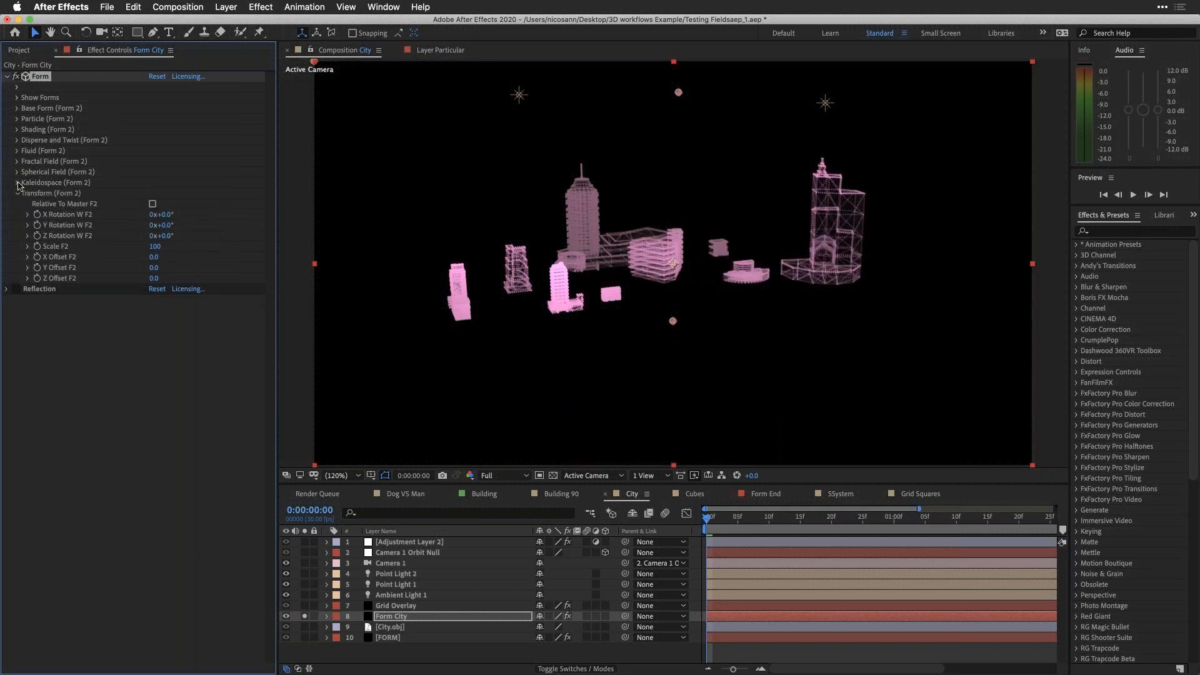
Collapse the Form effect, turn on the Reflection effect on Form City and expand its settings.
left_click(7, 77)
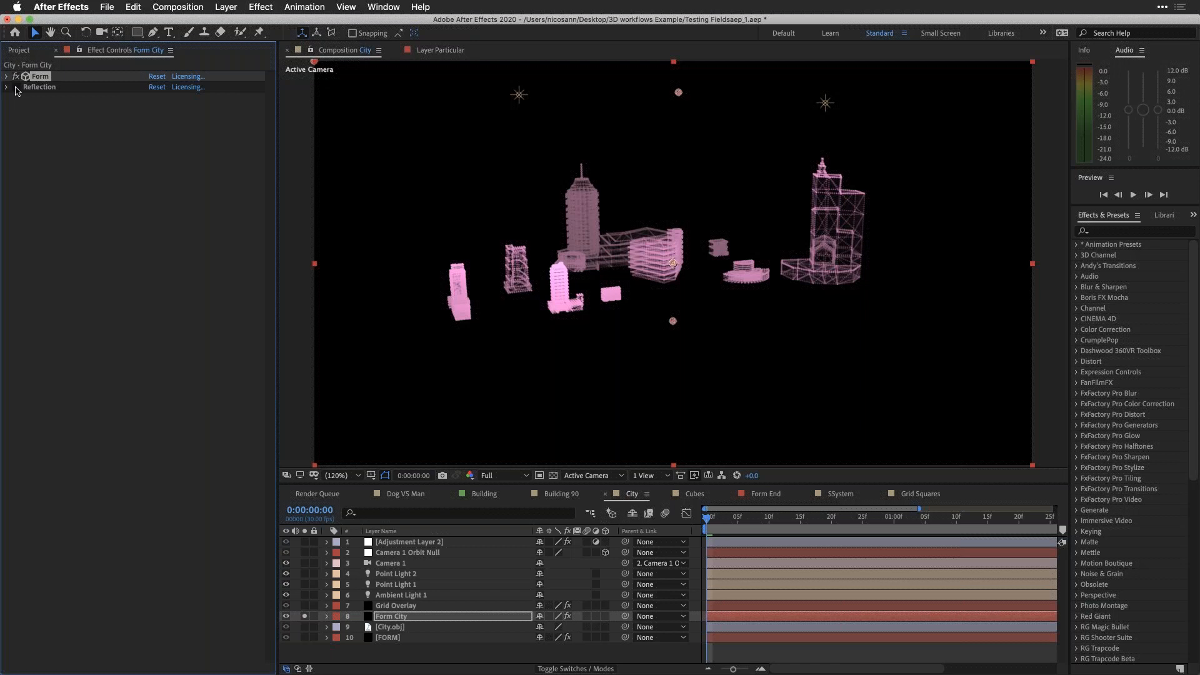
left_click(16, 87)
left_click(7, 88)
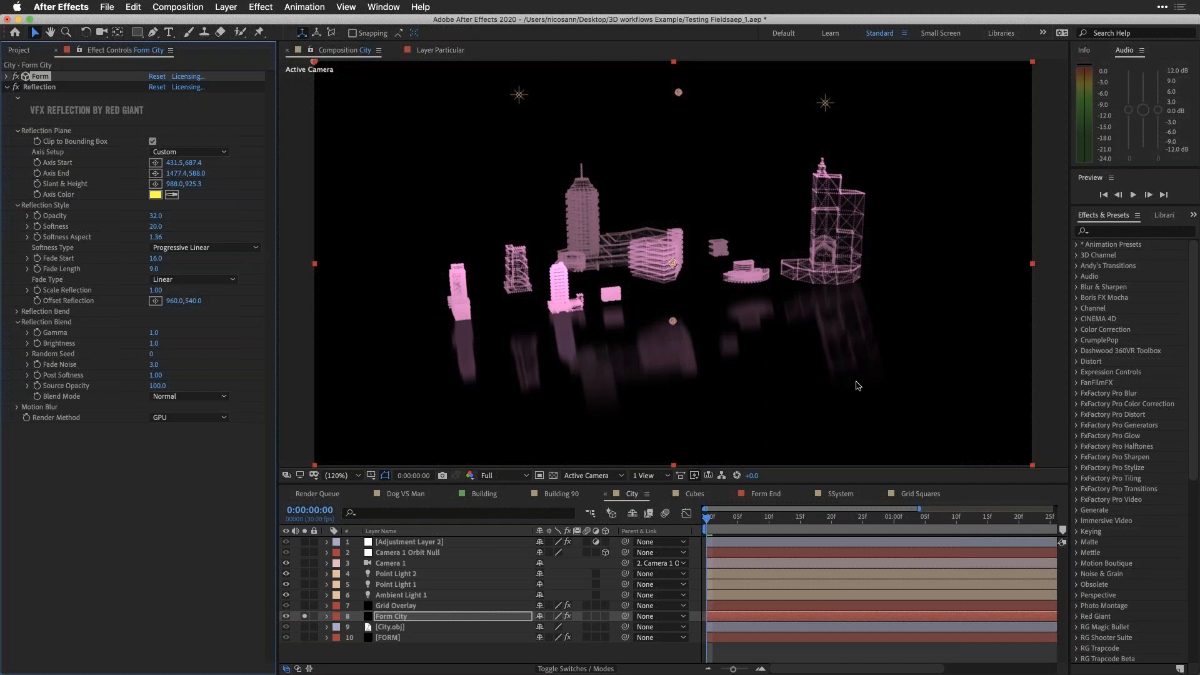
Solo the FORM layer alongside Form City and show its effect controls.
left_click(305, 638)
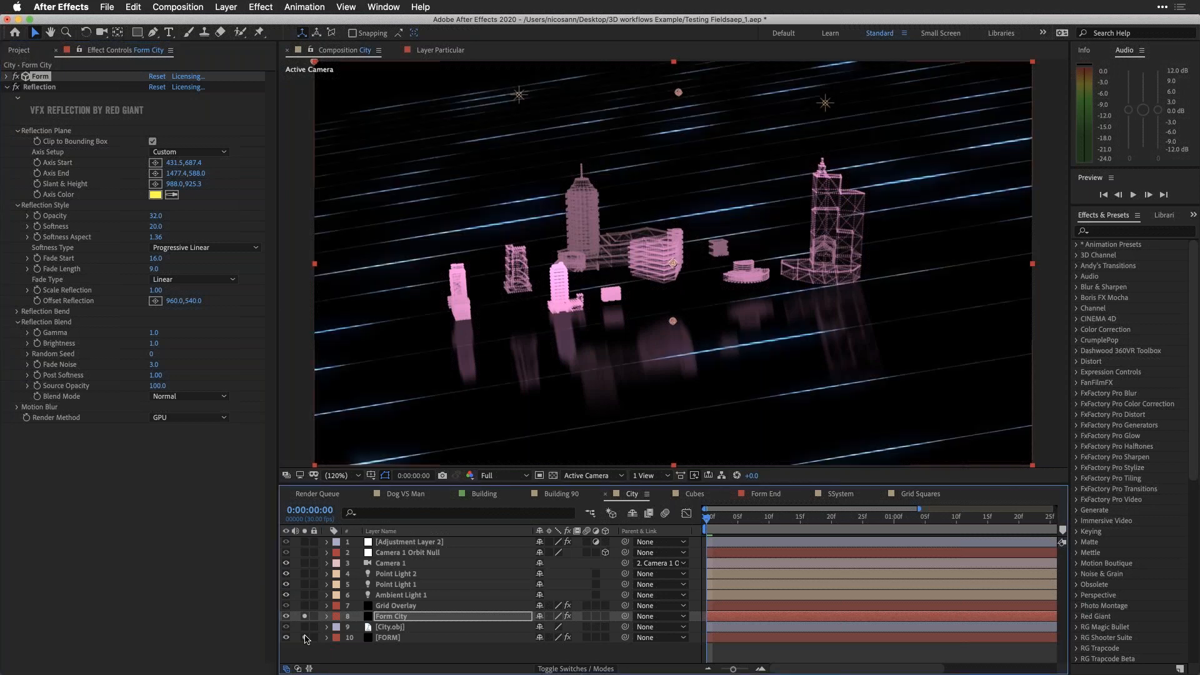
left_click(390, 638)
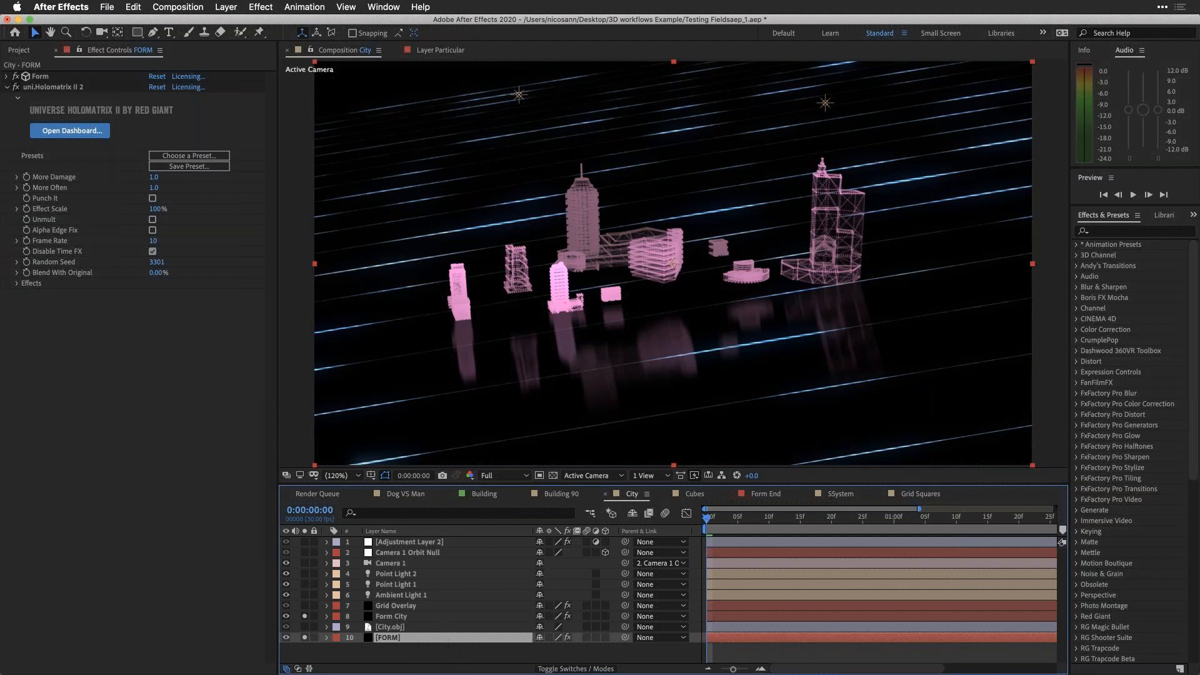
Select the Grid Overlay layer and solo it alongside Form City and FORM.
left_click(312, 607)
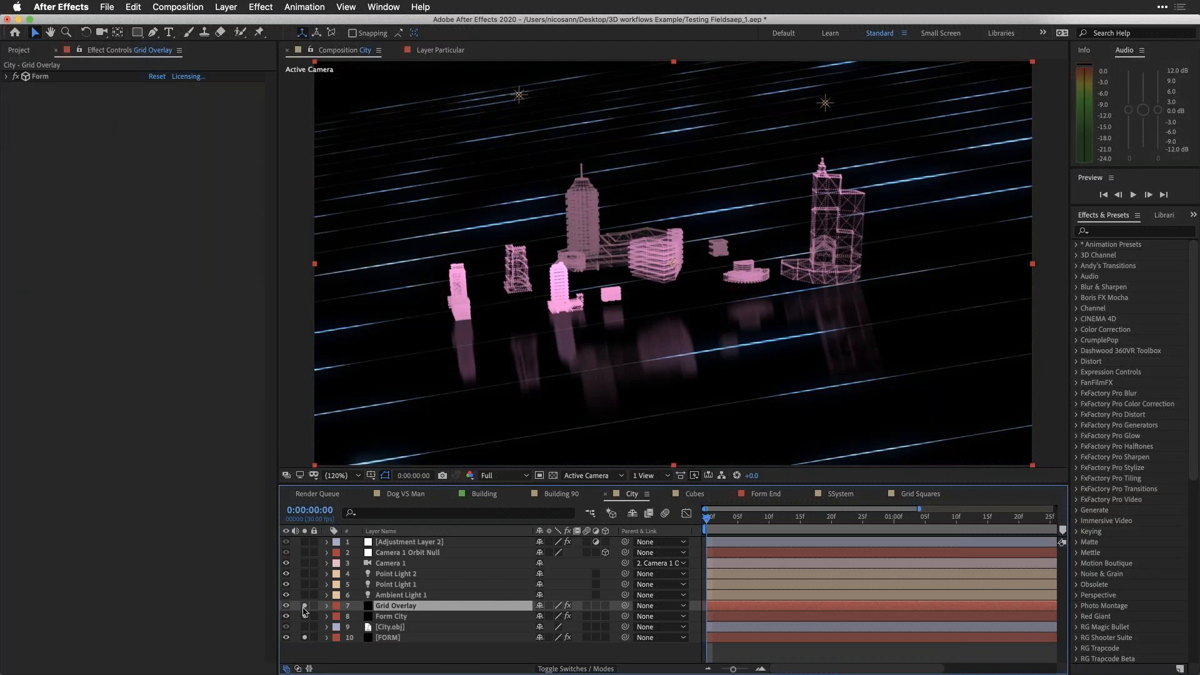
left_click(305, 607)
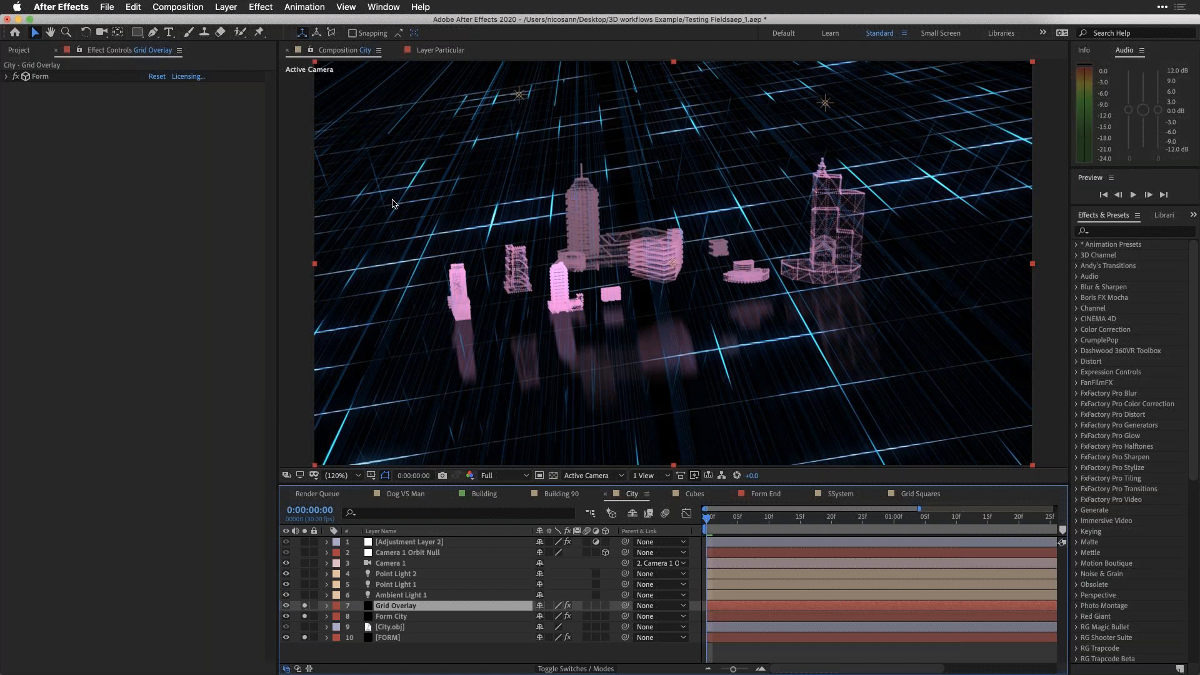
scroll(393, 203, "down", 1)
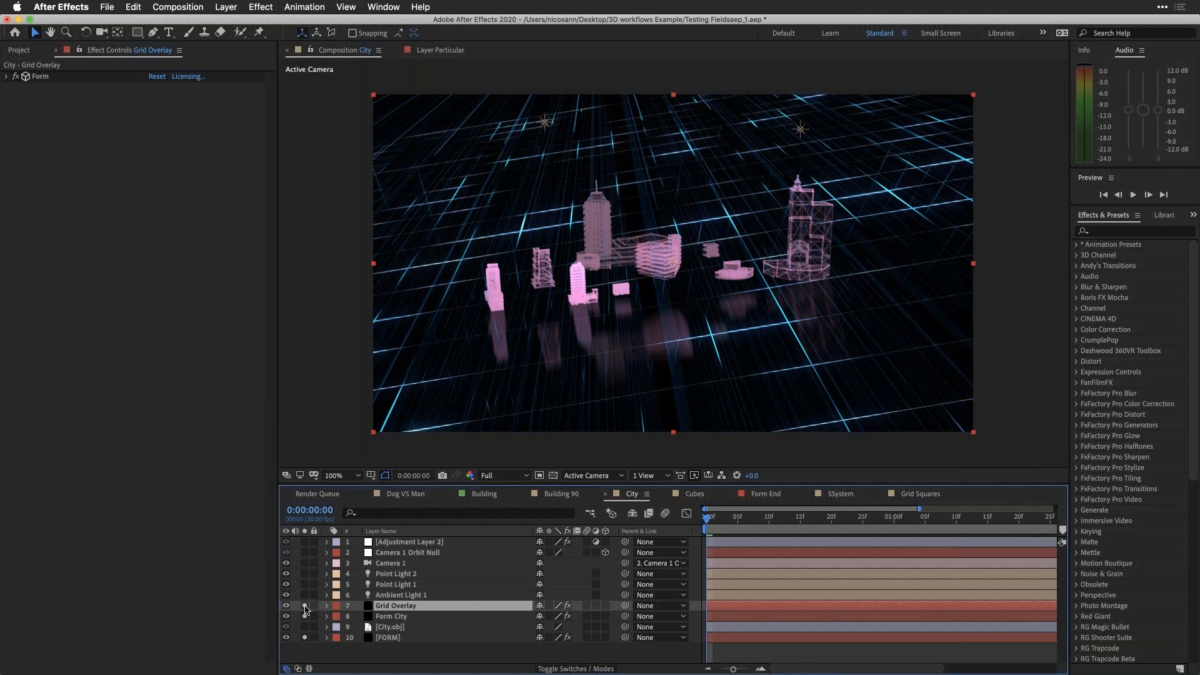
Solo Adjustment Layer 2 as well and expand its Holomatrix II and Texturize effect settings.
left_click(305, 542)
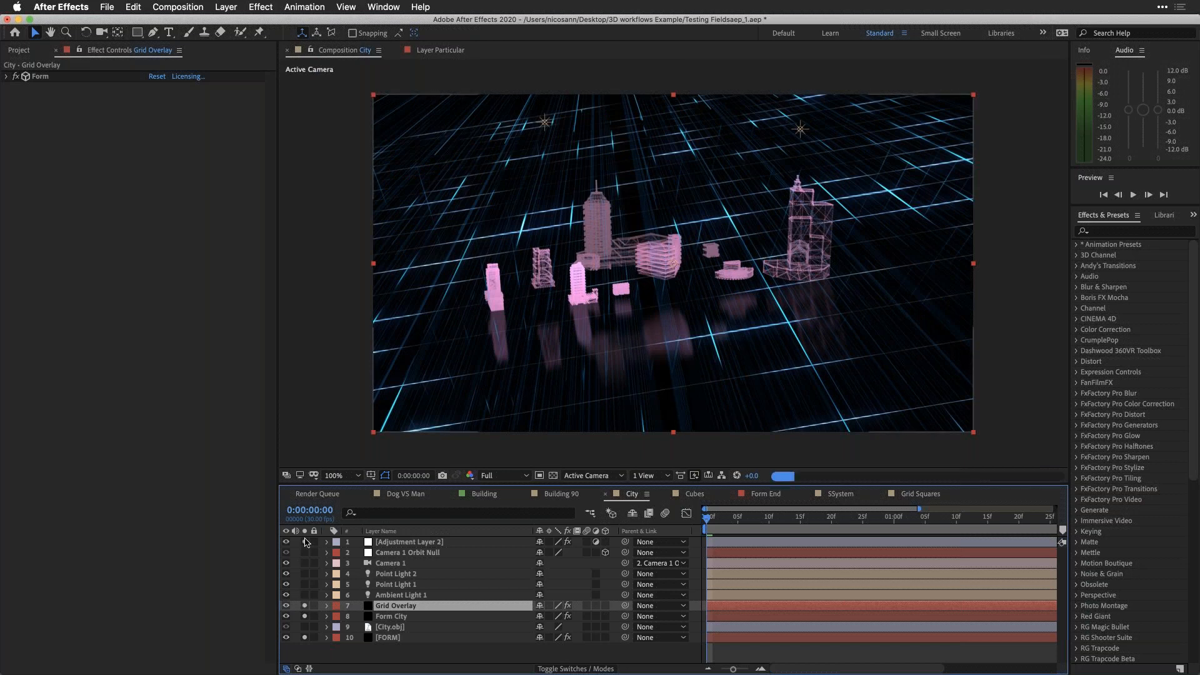
left_click(422, 542)
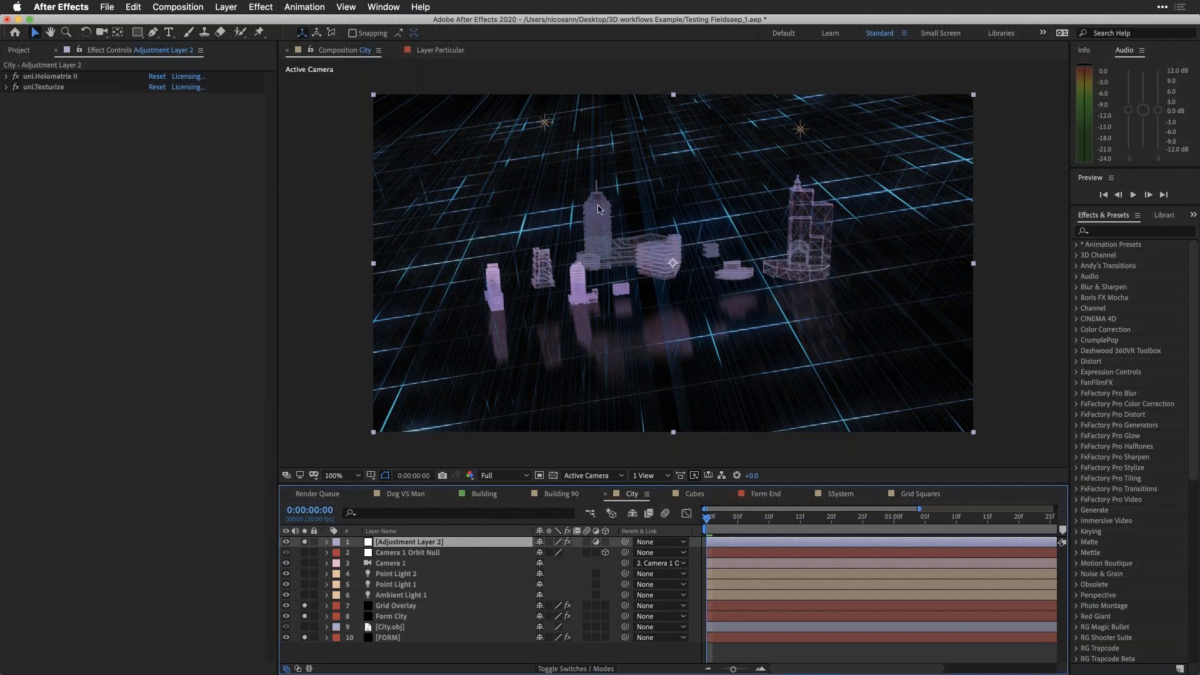
left_click(6, 86)
left_click(6, 76)
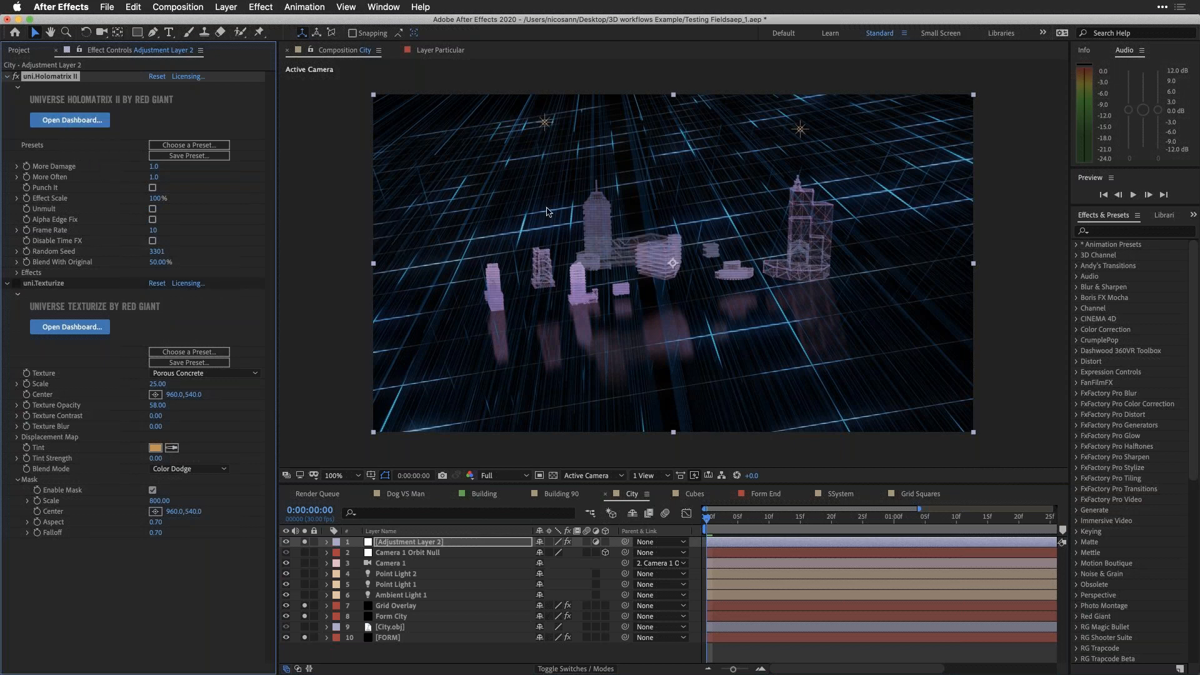
Apply the Only Hope preset to Holomatrix II from the RG Universe Dashboard and return to the dashboard's effects list.
left_click(103, 120)
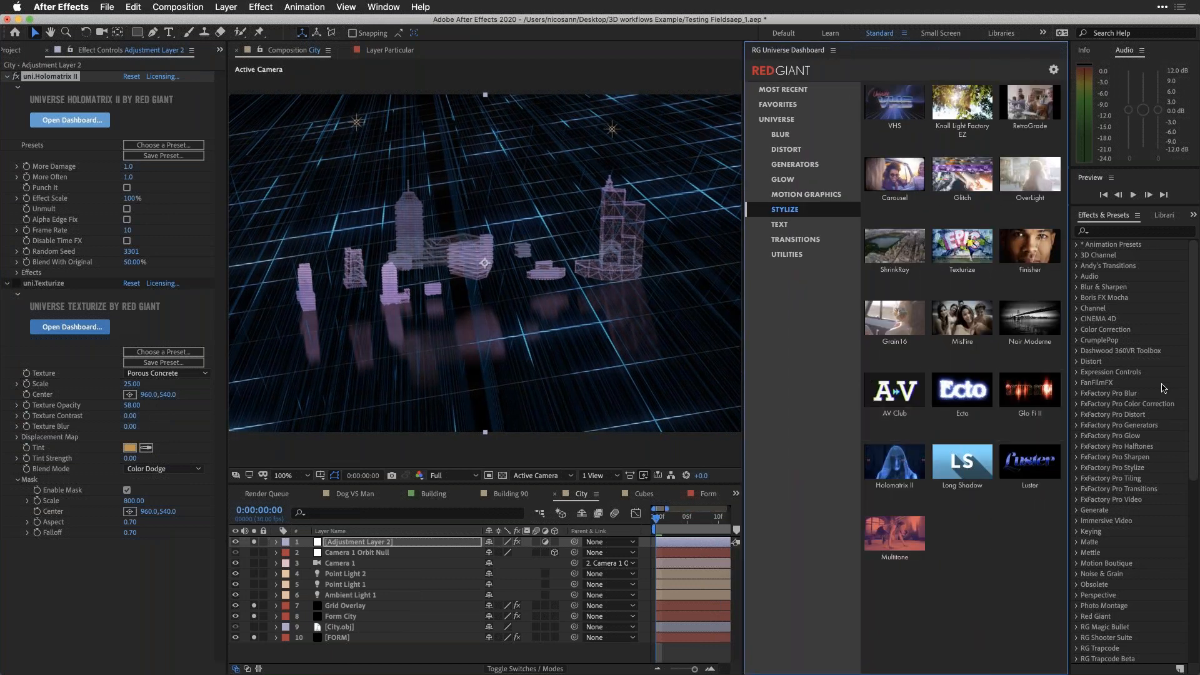
left_click(902, 474)
scroll(913, 437, "down", 5)
scroll(926, 421, "down", 8)
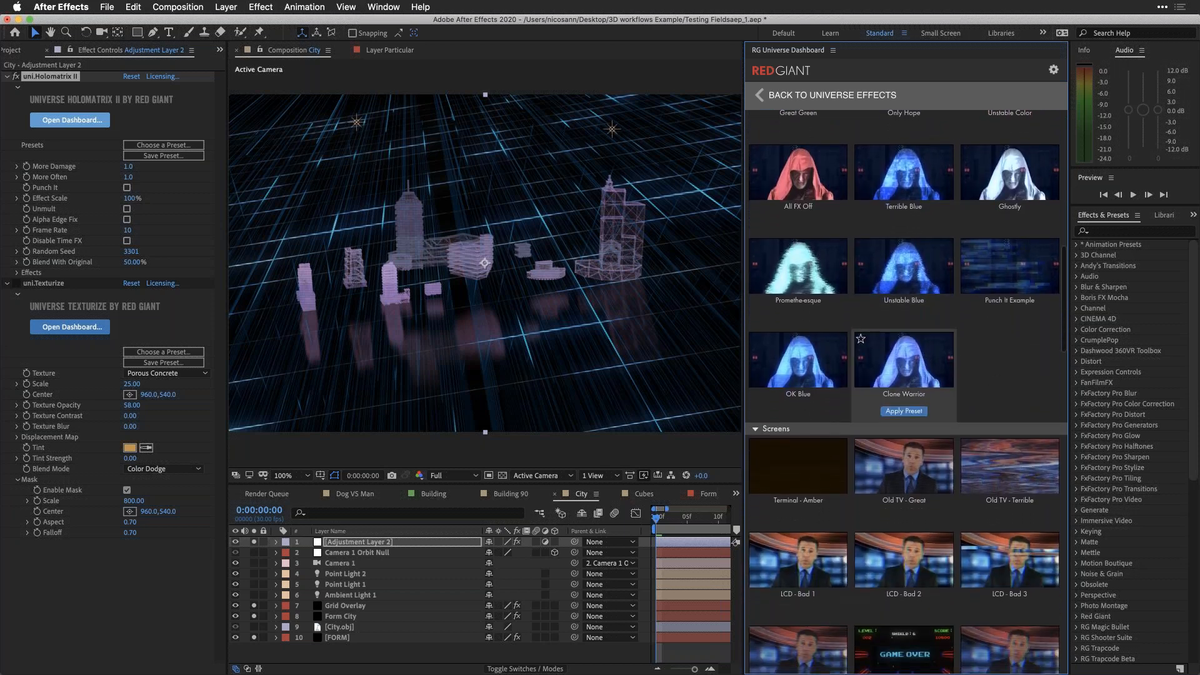
scroll(906, 388, "down", 2)
scroll(904, 407, "up", 7)
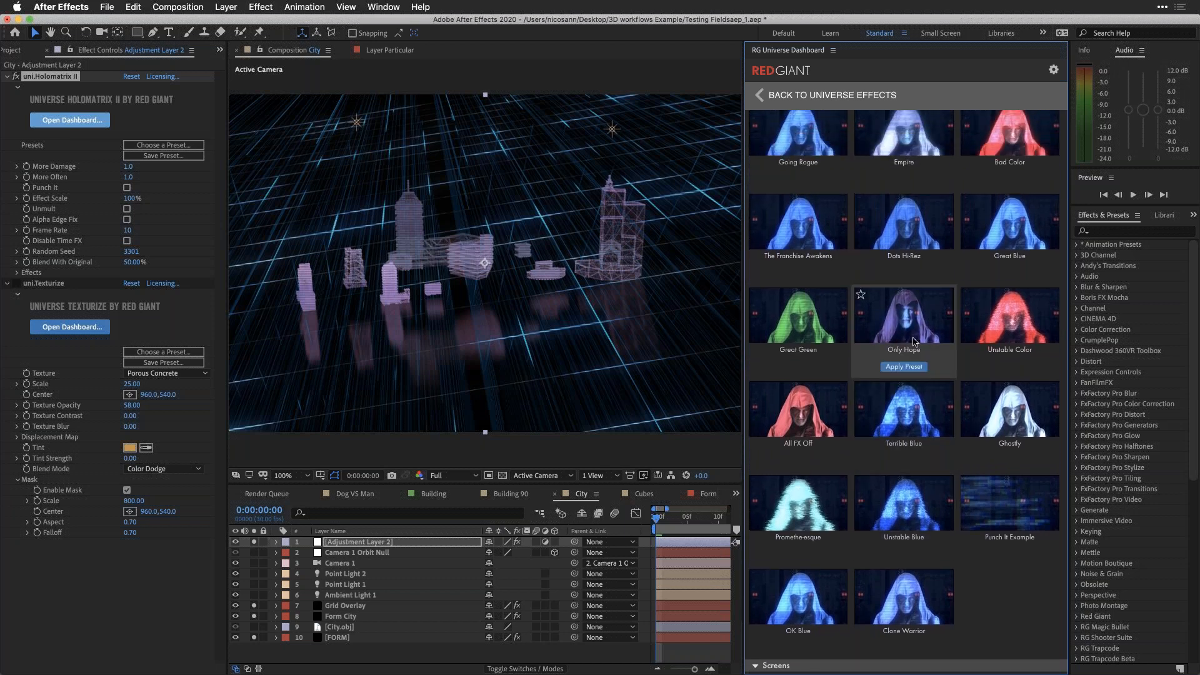
left_click(907, 367)
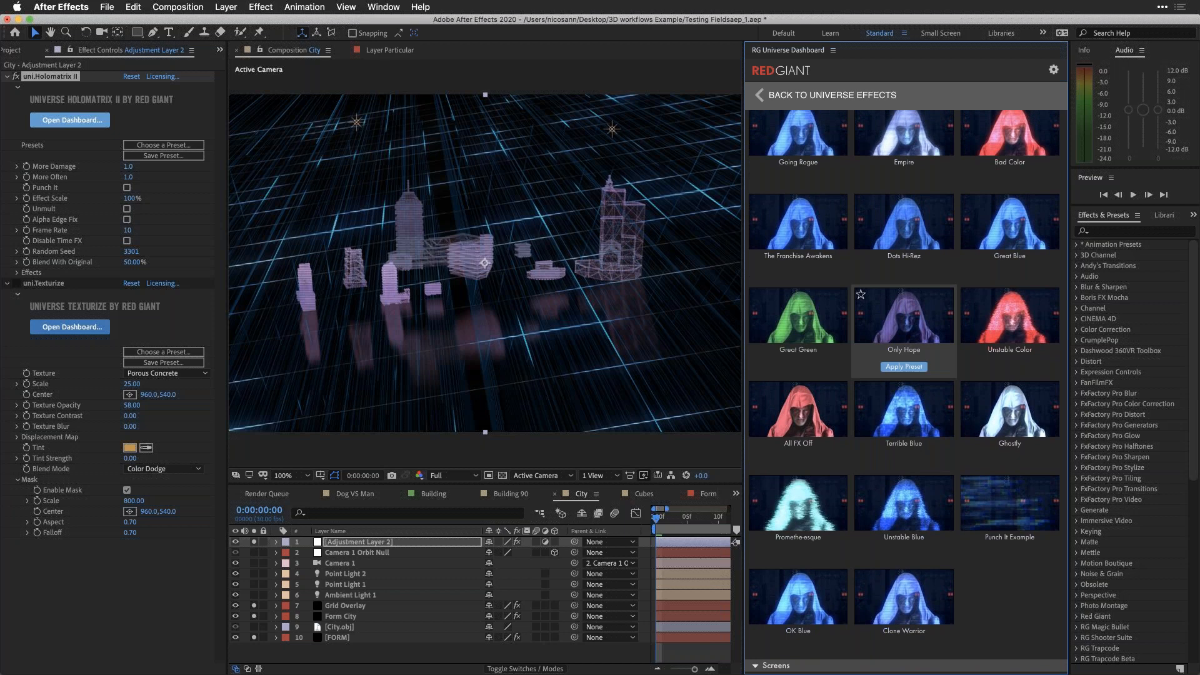
left_click(757, 100)
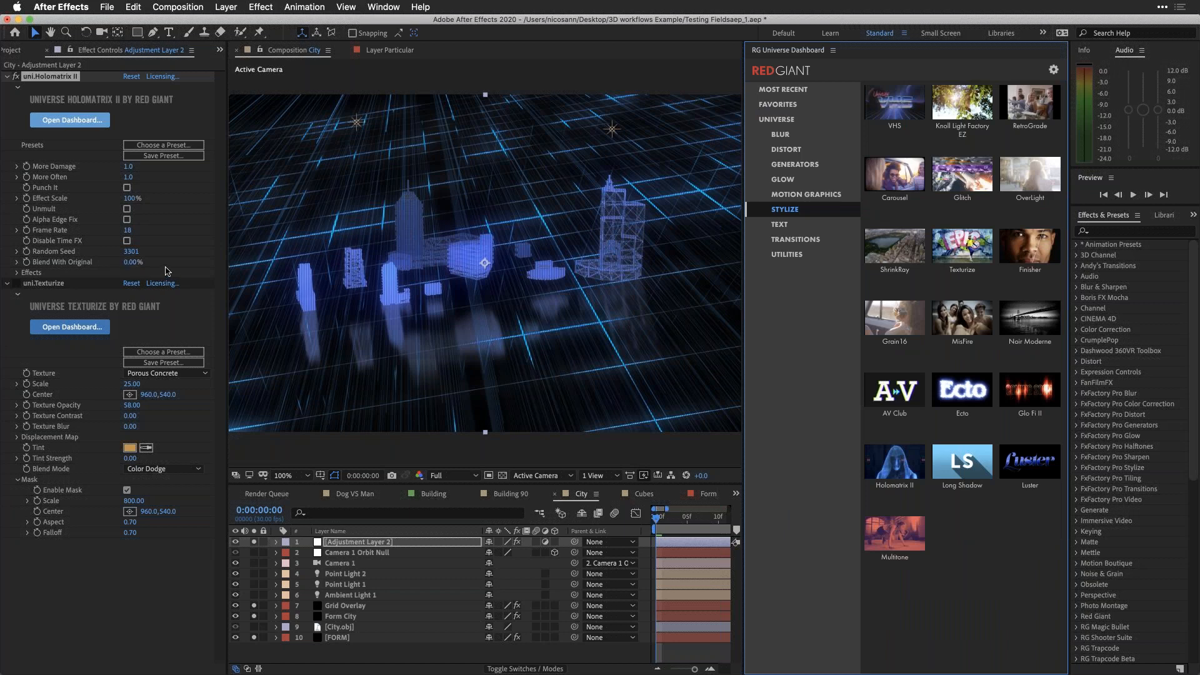
Set Holomatrix II's Blend With Original to 62%, then reduce it to 47%.
left_click(132, 262)
type("62")
key("Return")
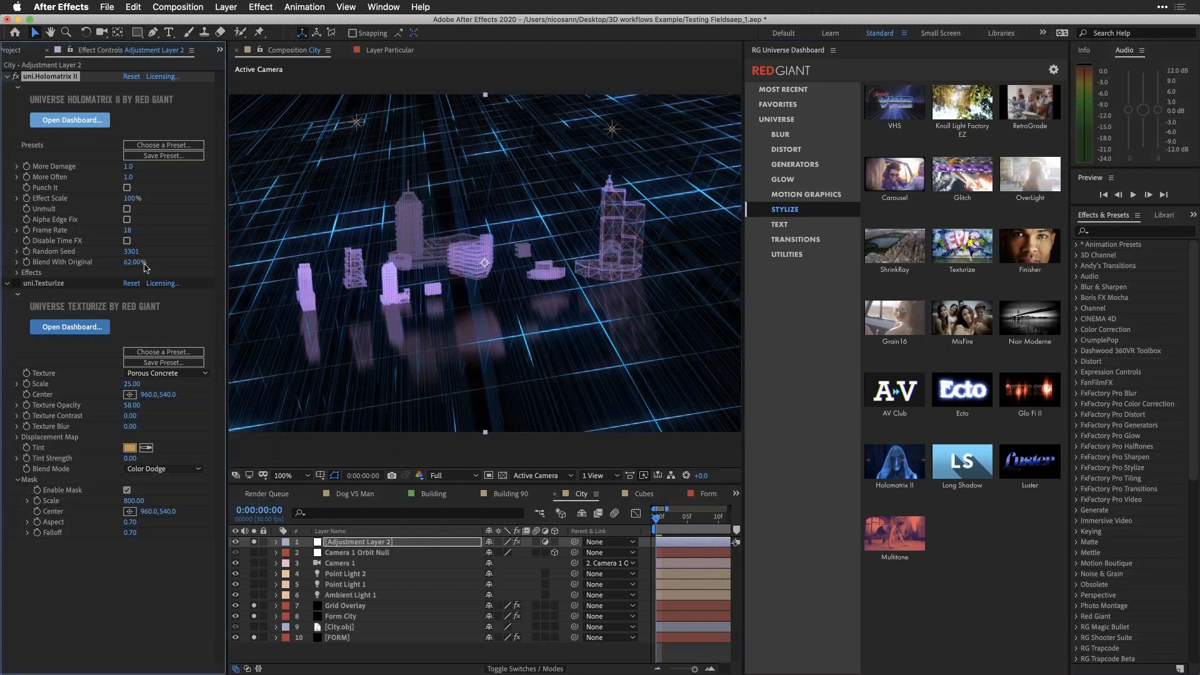
left_click_drag(133, 264, 124, 264)
Close the RG Universe Dashboard to give the composition view its space back.
left_click_drag(744, 356, 801, 356)
left_click(890, 51)
left_click(906, 62)
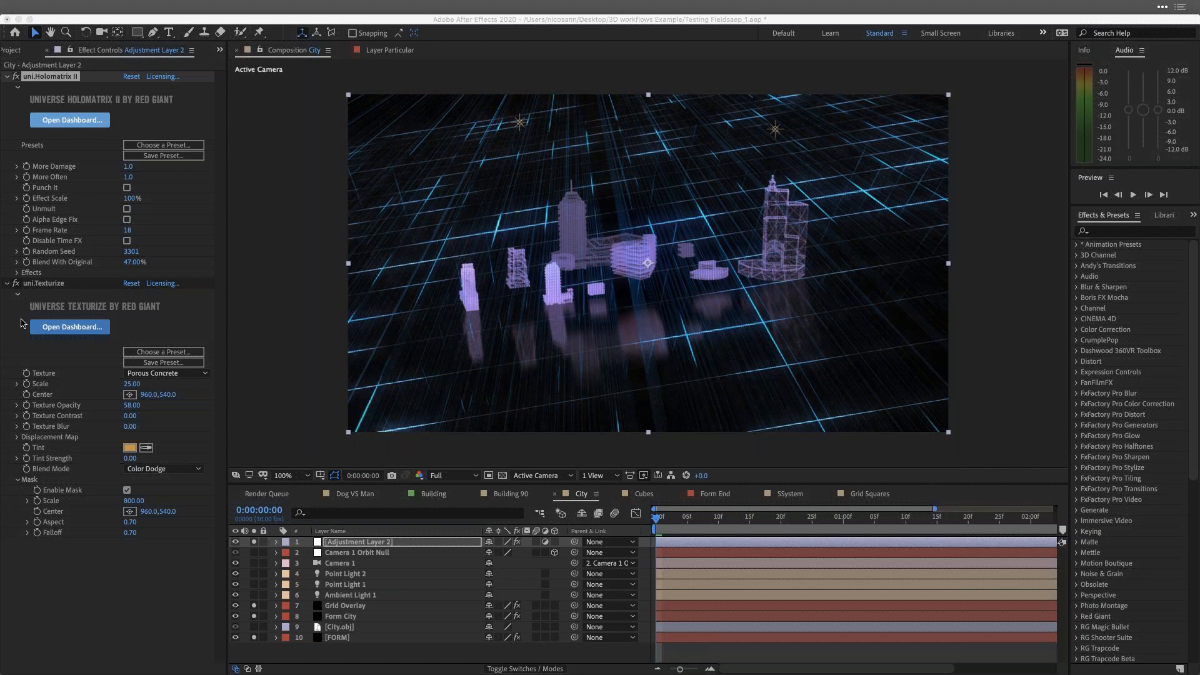
Collapse the Texturize and Holomatrix II settings and turn off solo for all layers.
left_click(6, 288)
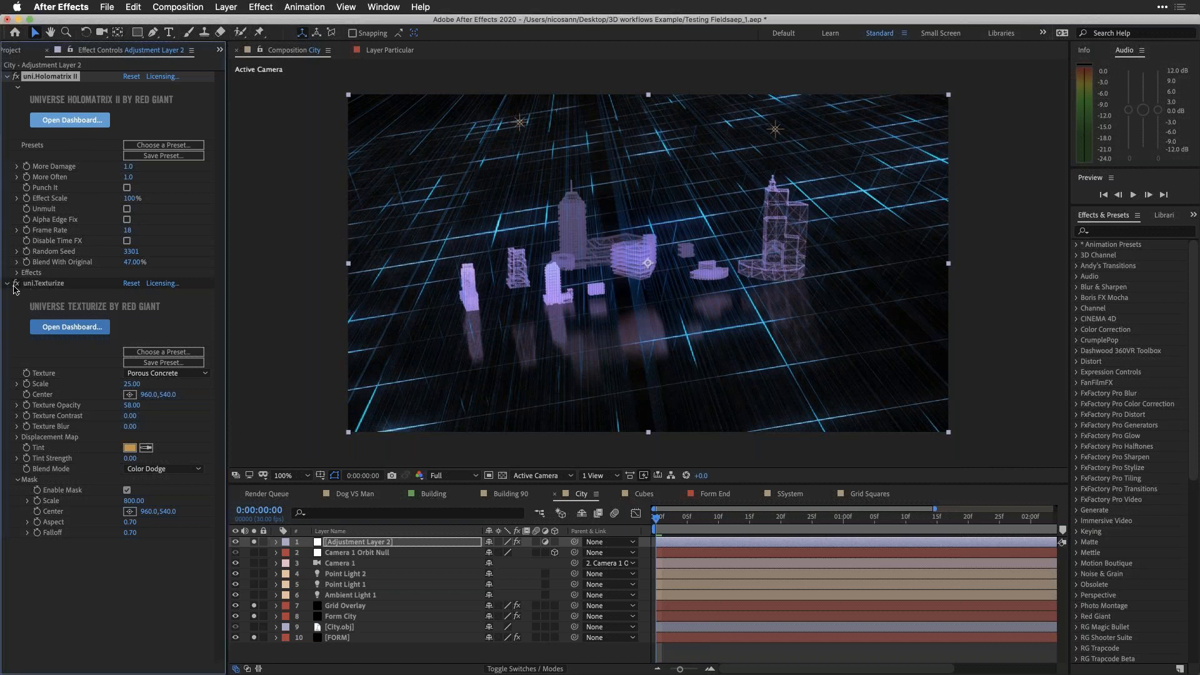
left_click(57, 286)
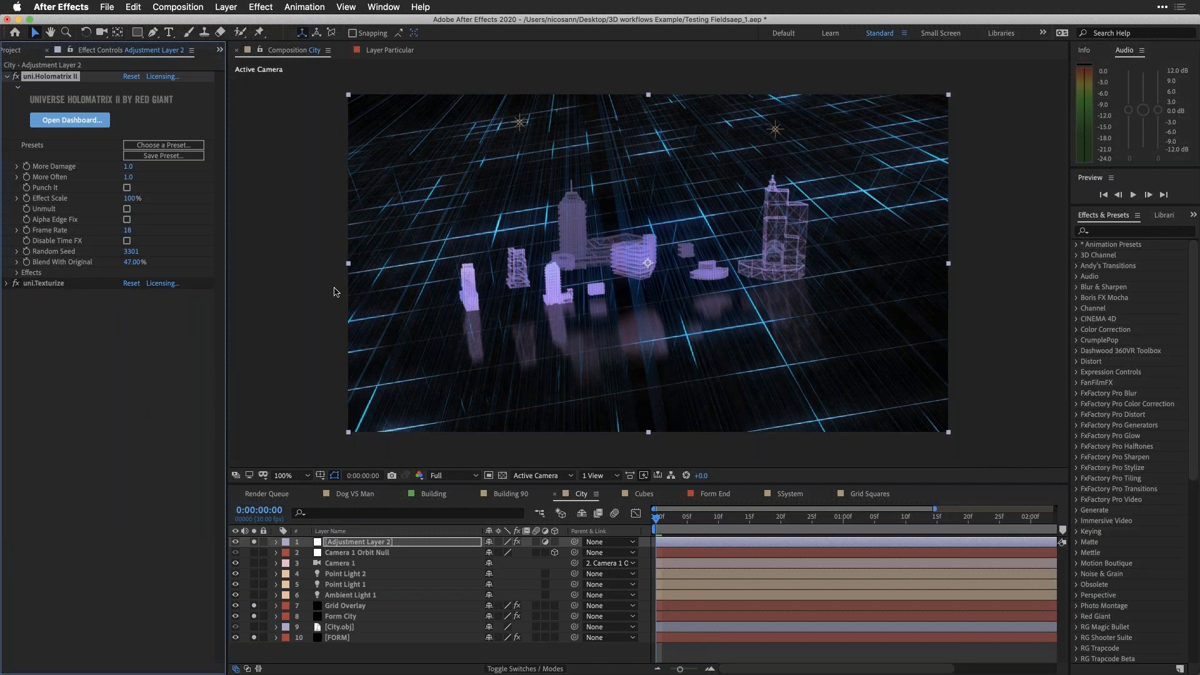
left_click(5, 77)
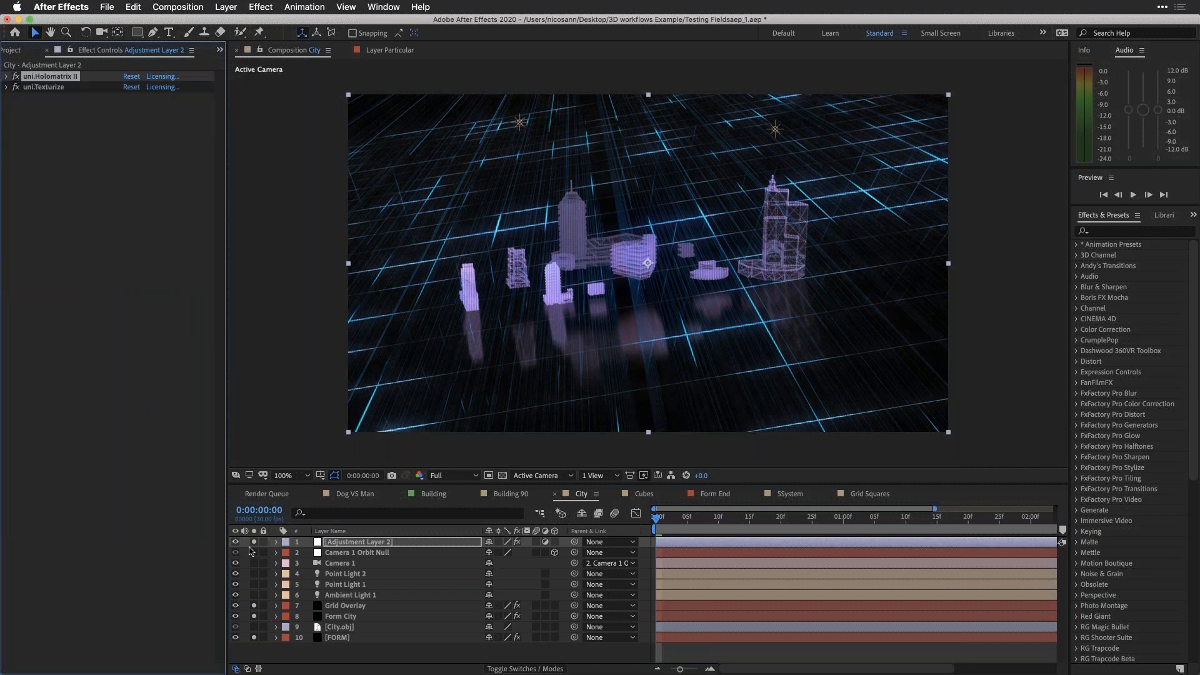
left_click_drag(252, 544, 255, 653)
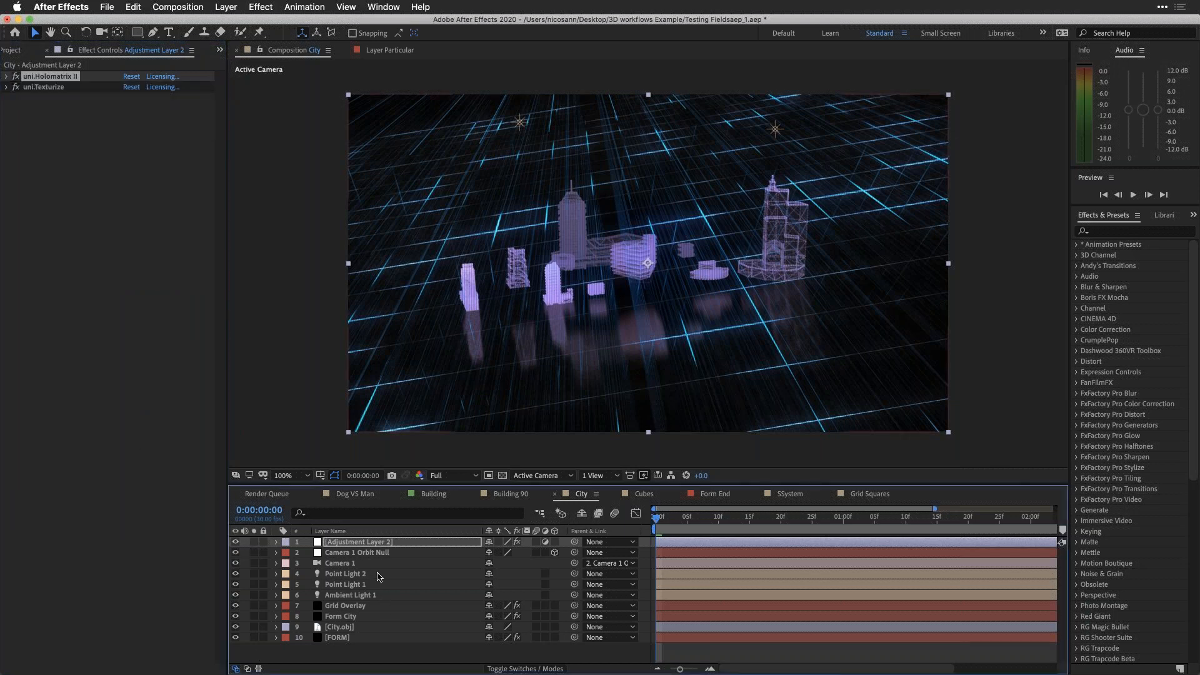
Enable the proxy for the City comp and play back the animation, then fit the composition in the viewer.
left_click(15, 50)
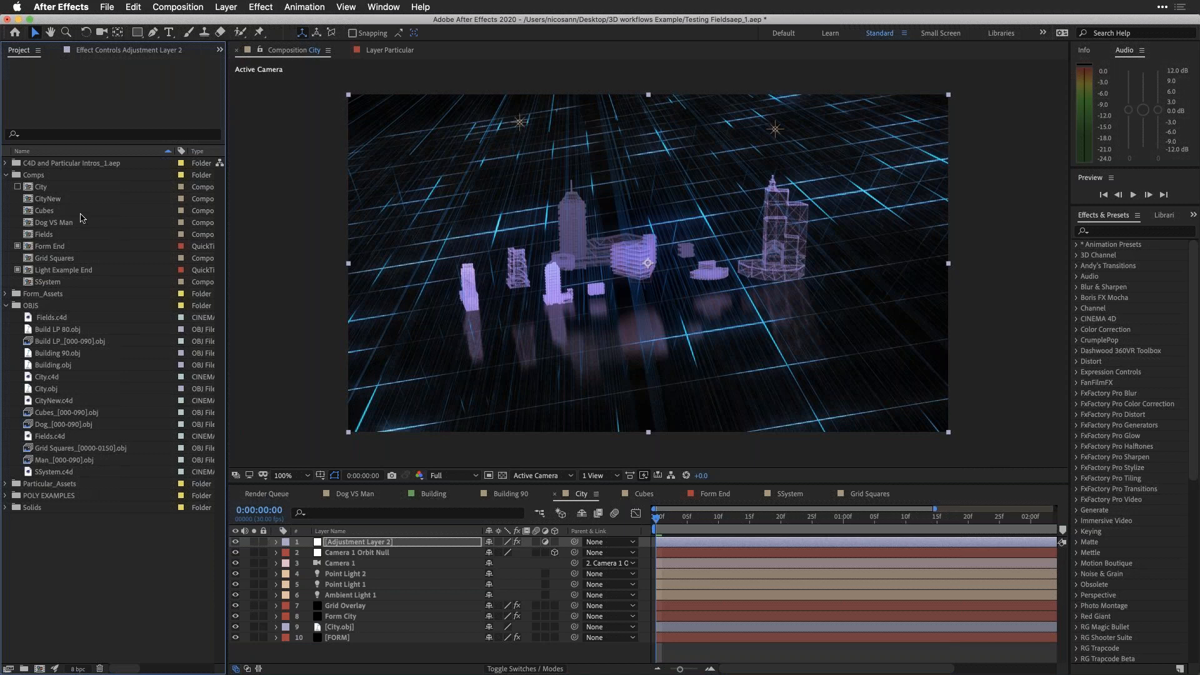
left_click(17, 187)
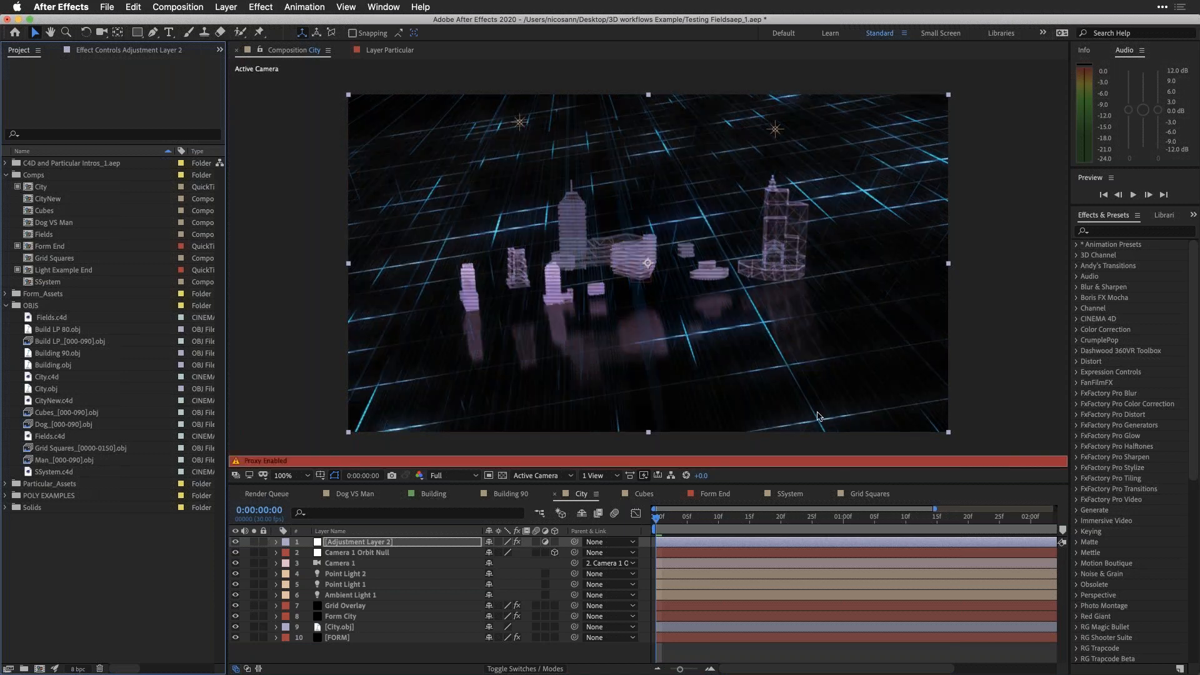
key("space")
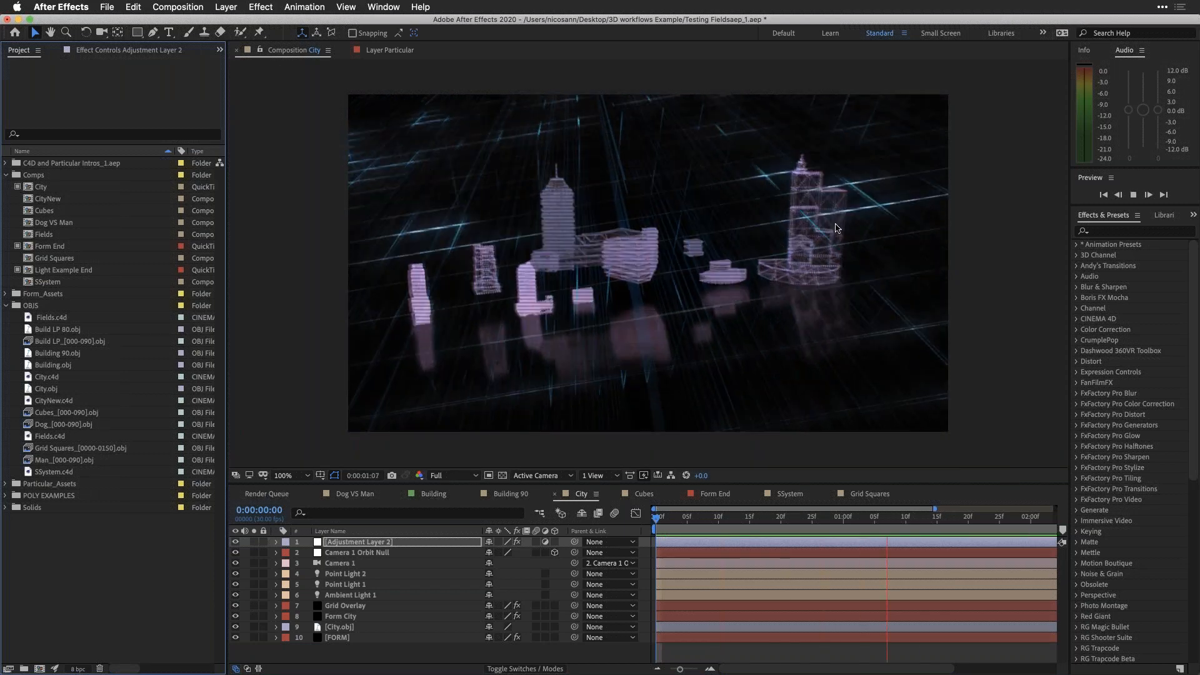
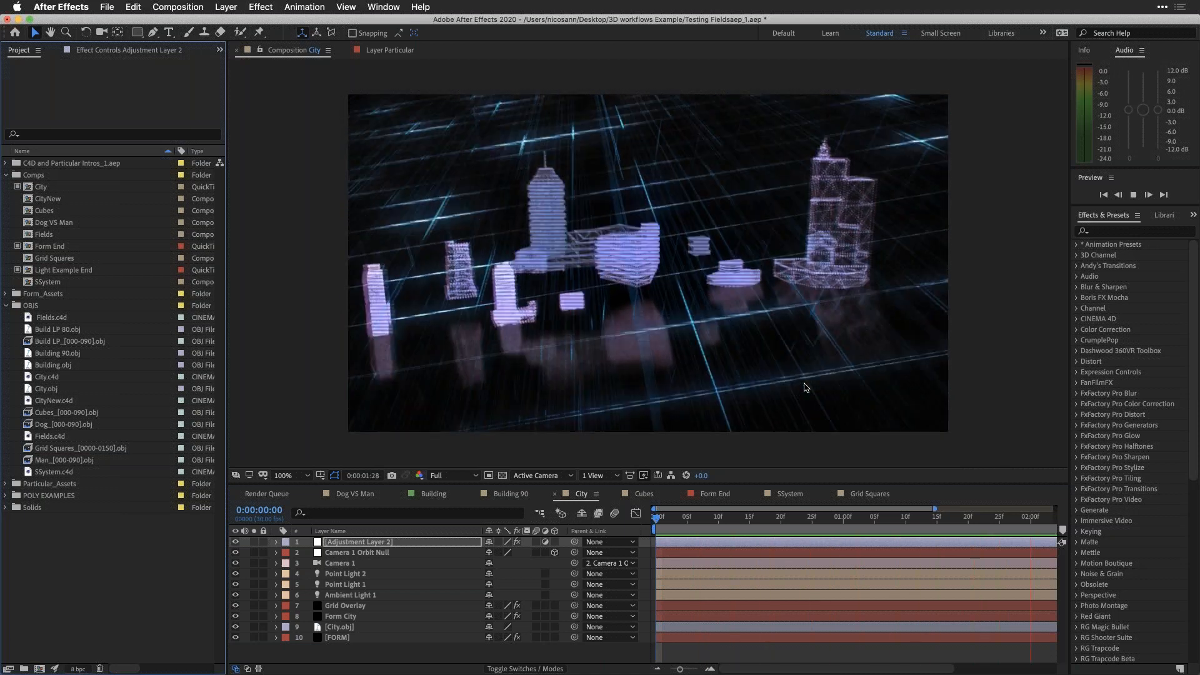
key("comma")
key("space")
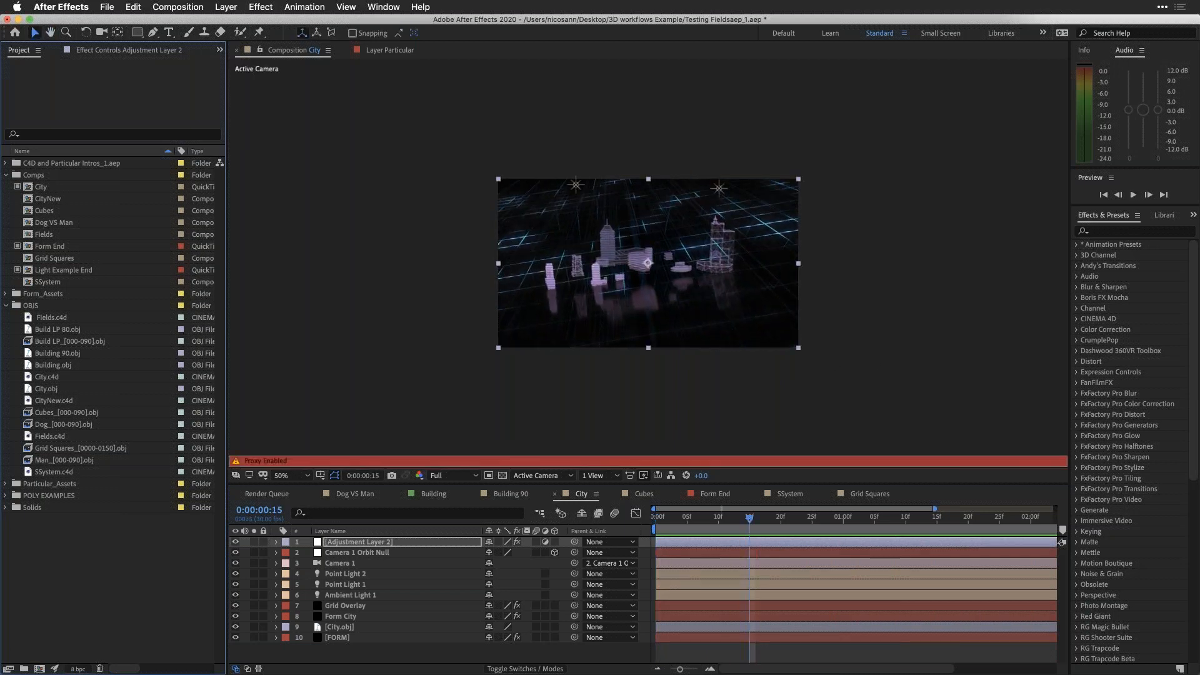
key("shift+slash")
Switch to Cinema 4D and open the recent project Cubes.c4d from the Grid Array folder.
key("super+Tab")
key("super+Tab")
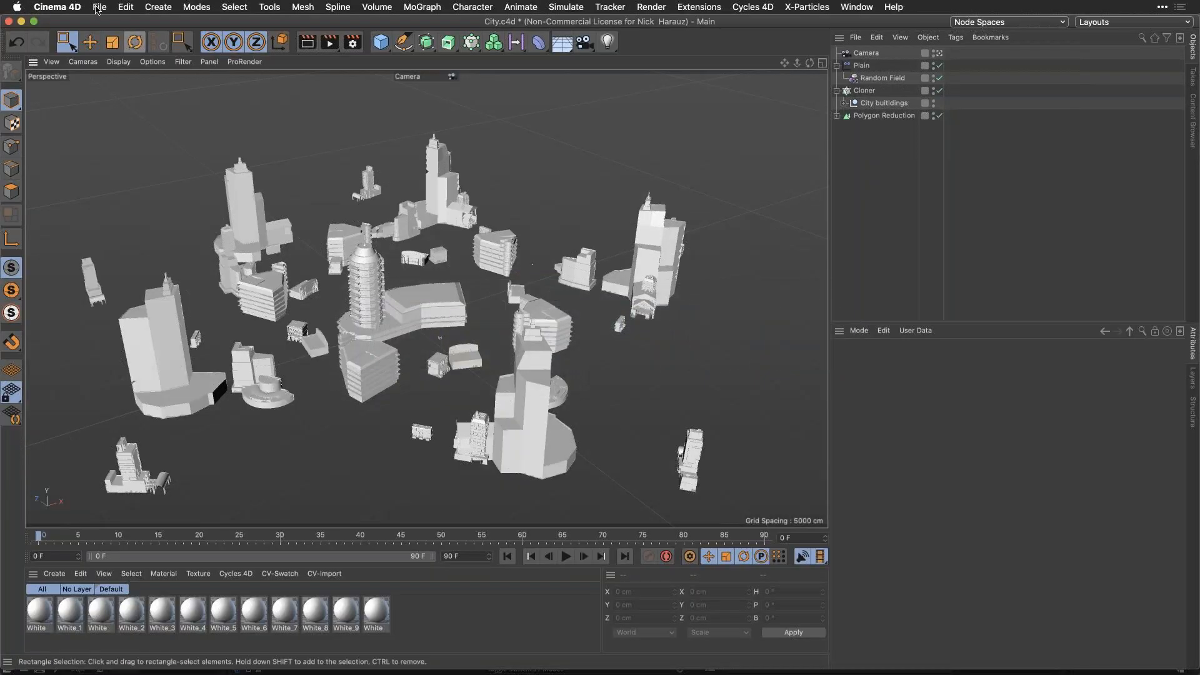
left_click(98, 8)
mouse_move(182, 287)
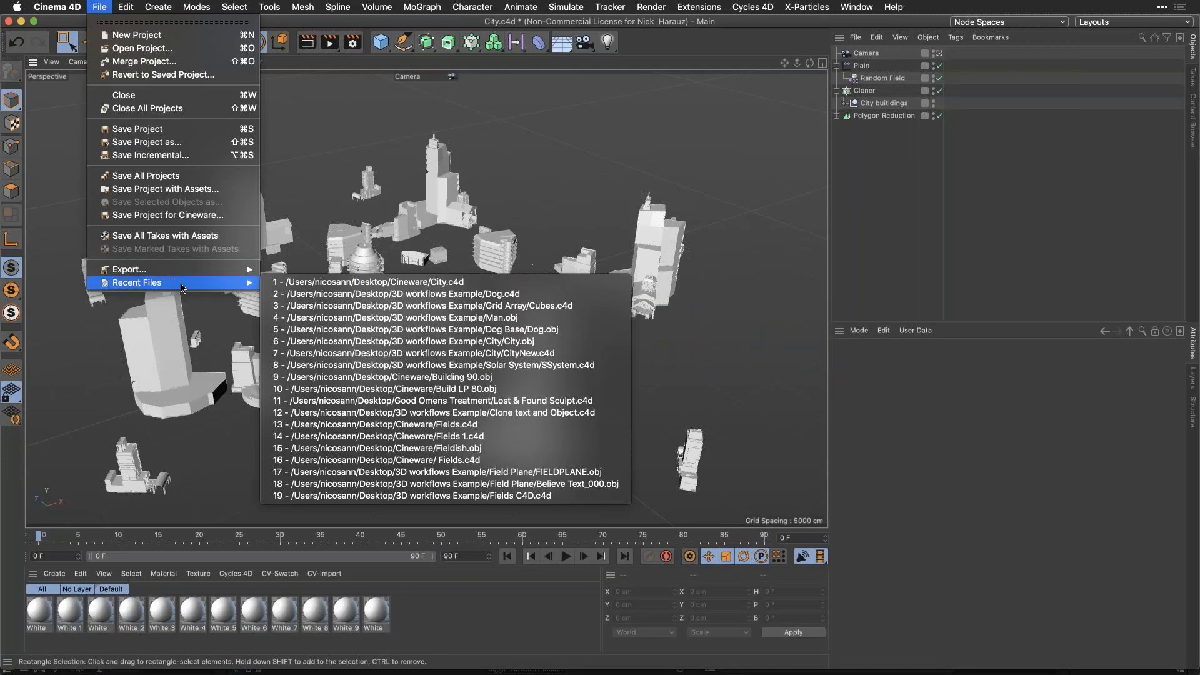
left_click(422, 308)
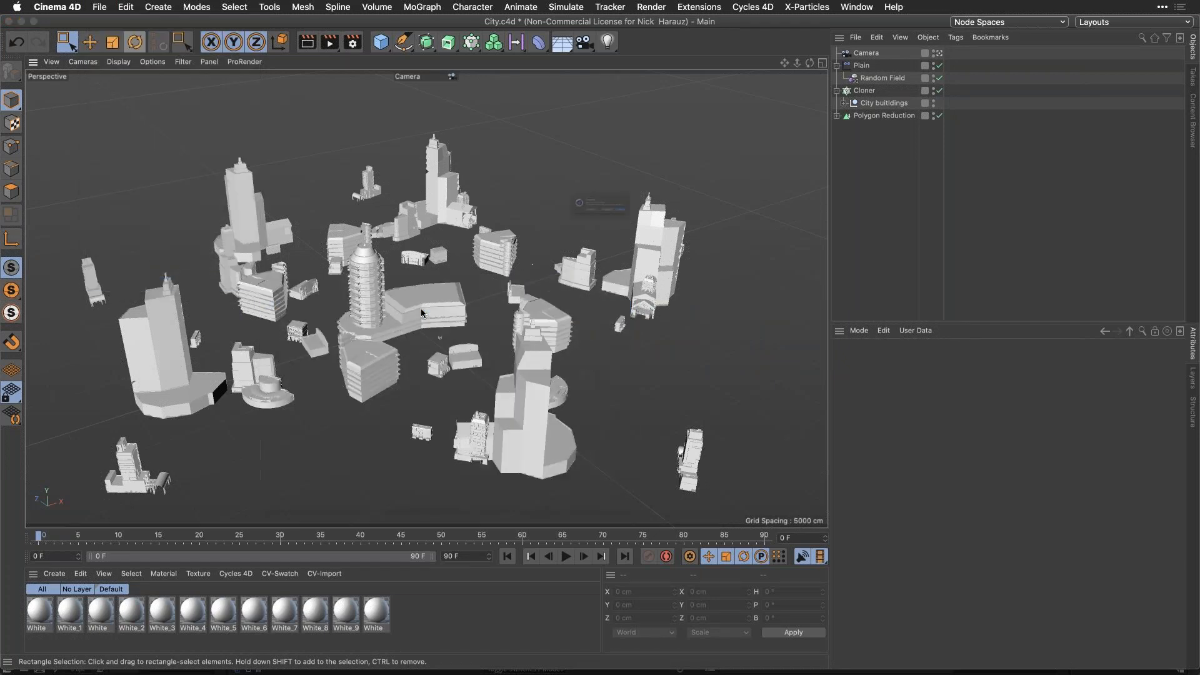
key("Return")
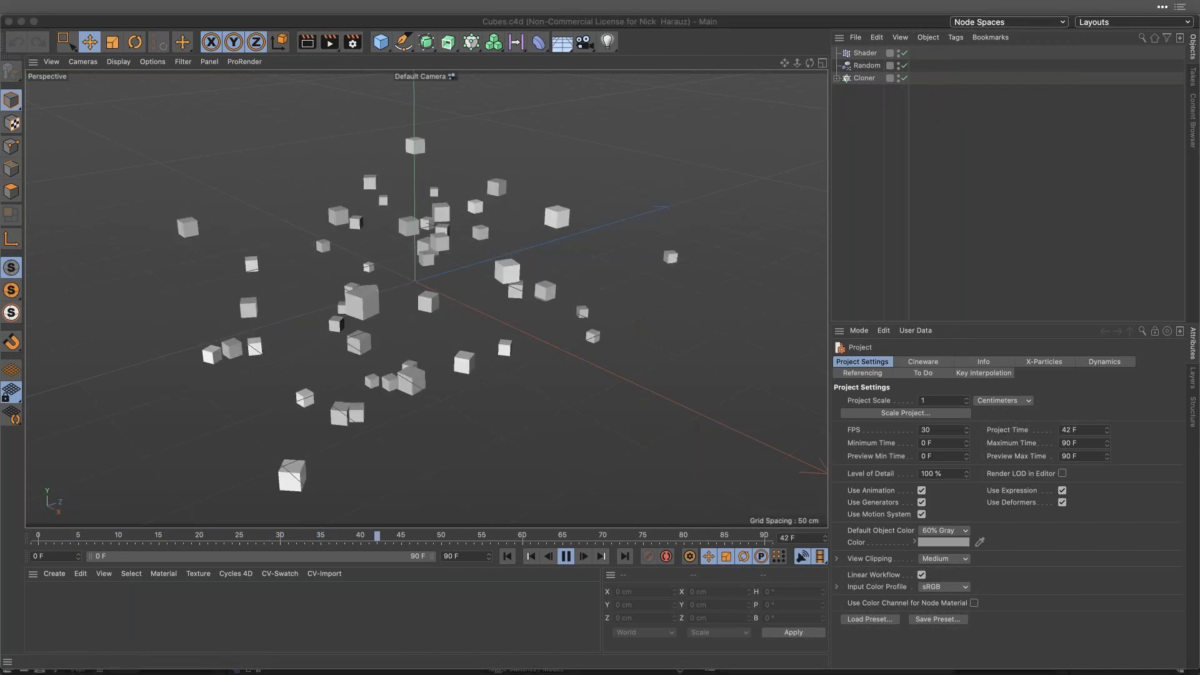
Disable the Shader, Random and Cloner objects along with the cube nested inside the Cloner.
left_click(904, 52)
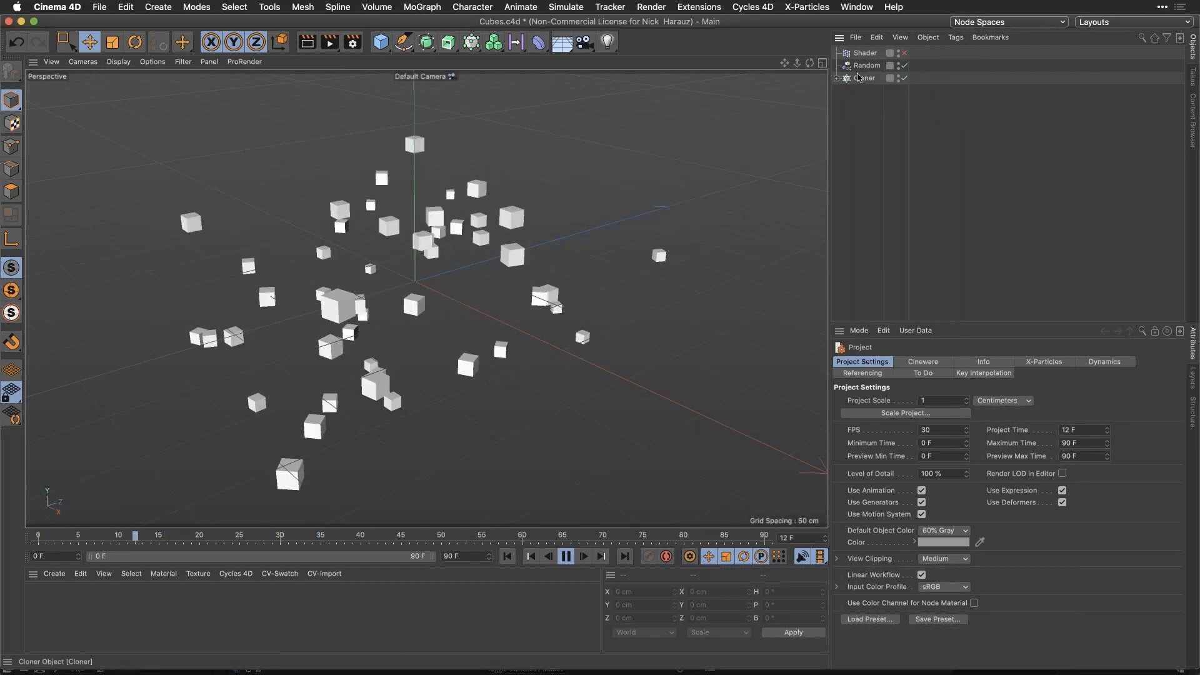
left_click(904, 65)
left_click(904, 78)
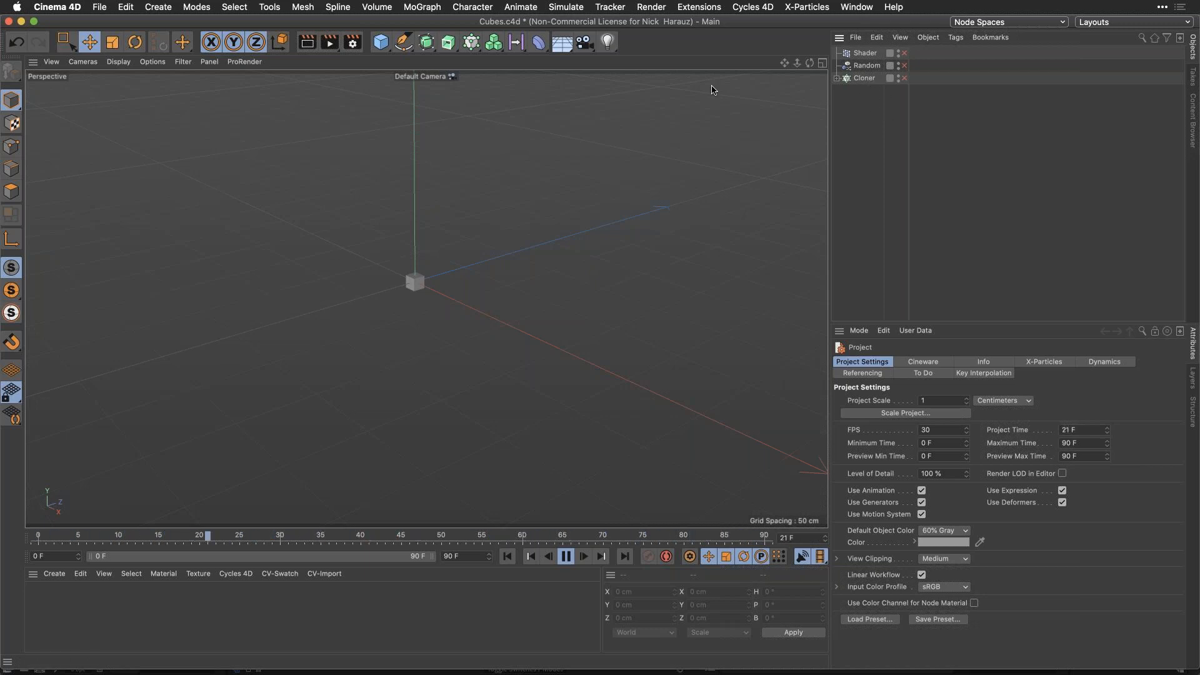
left_click(837, 78)
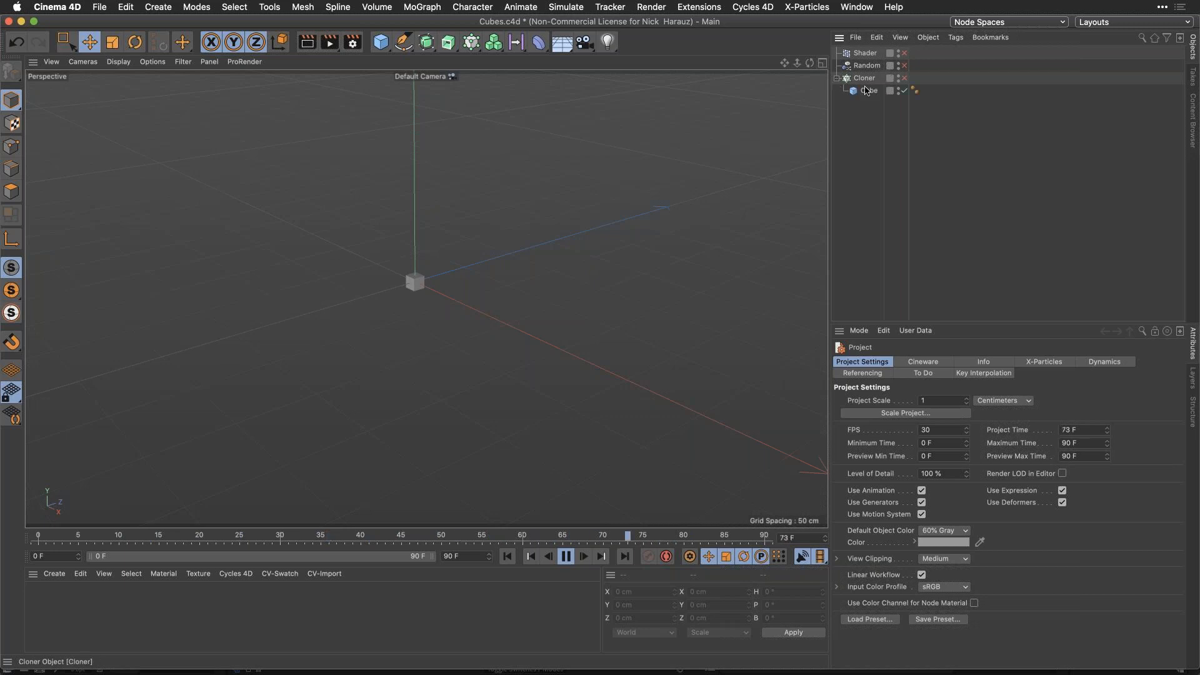
left_click(905, 91)
left_click(837, 78)
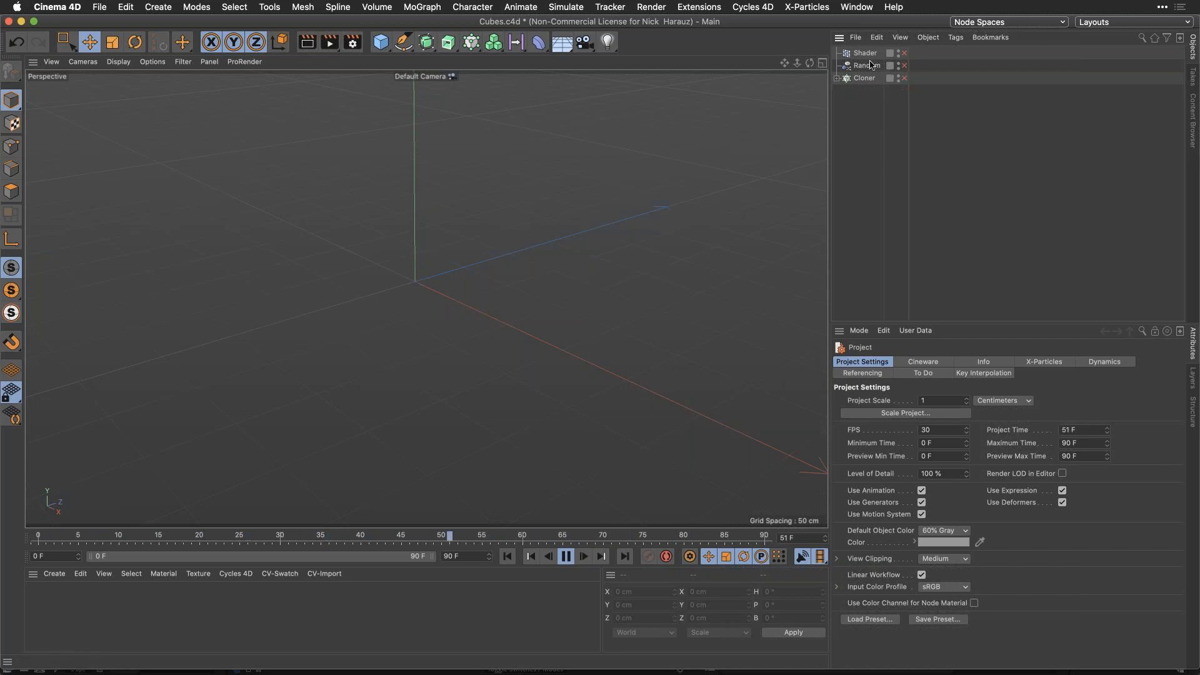
Add a new cube primitive, set its X, Y and Z sizes to 10 cm each, and deselect it.
left_click(380, 42)
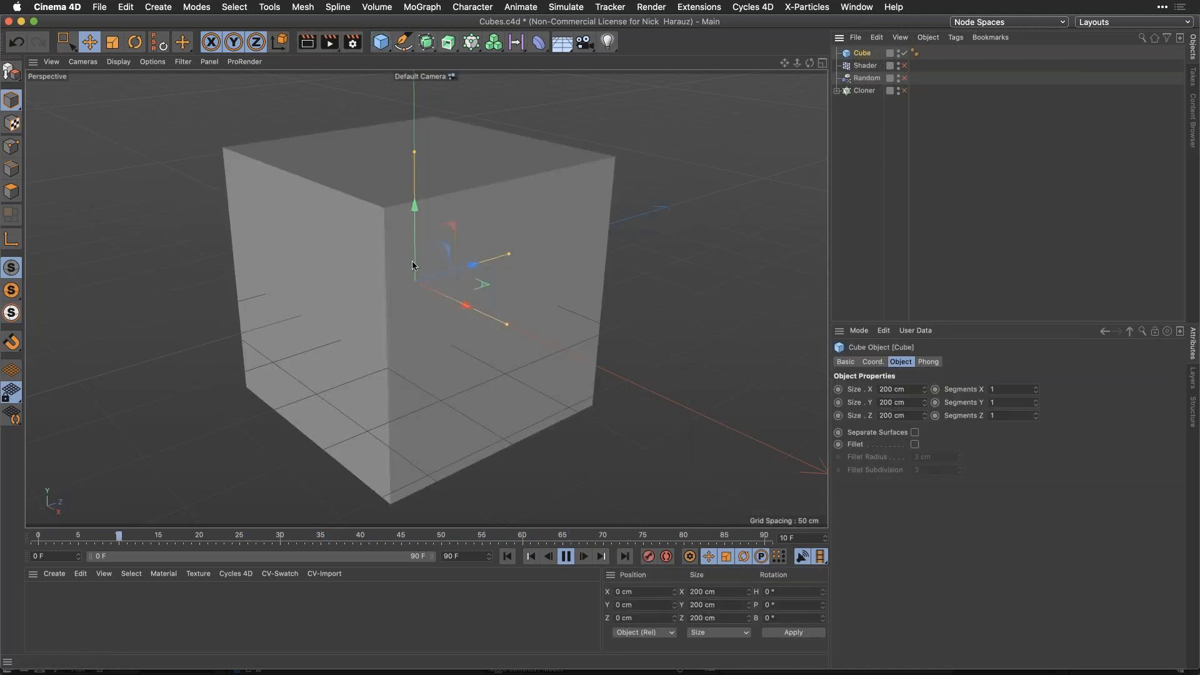
left_click(920, 390)
type("10")
key("Tab")
type("10")
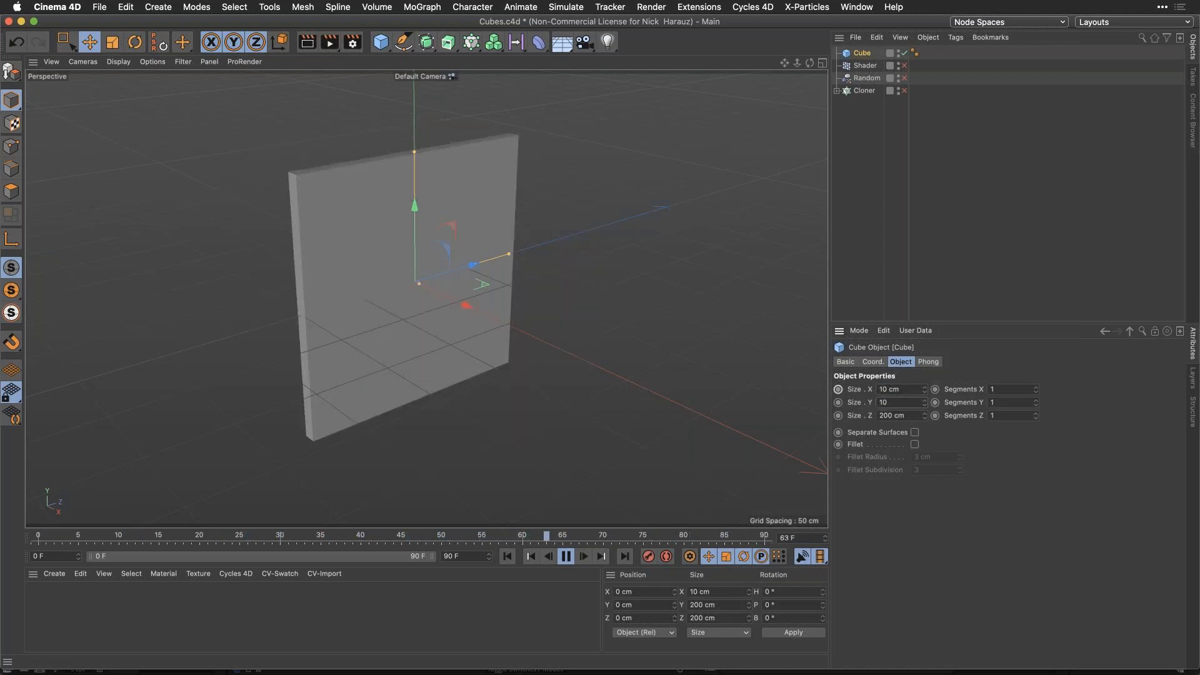
key("Tab")
type("10")
key("Return")
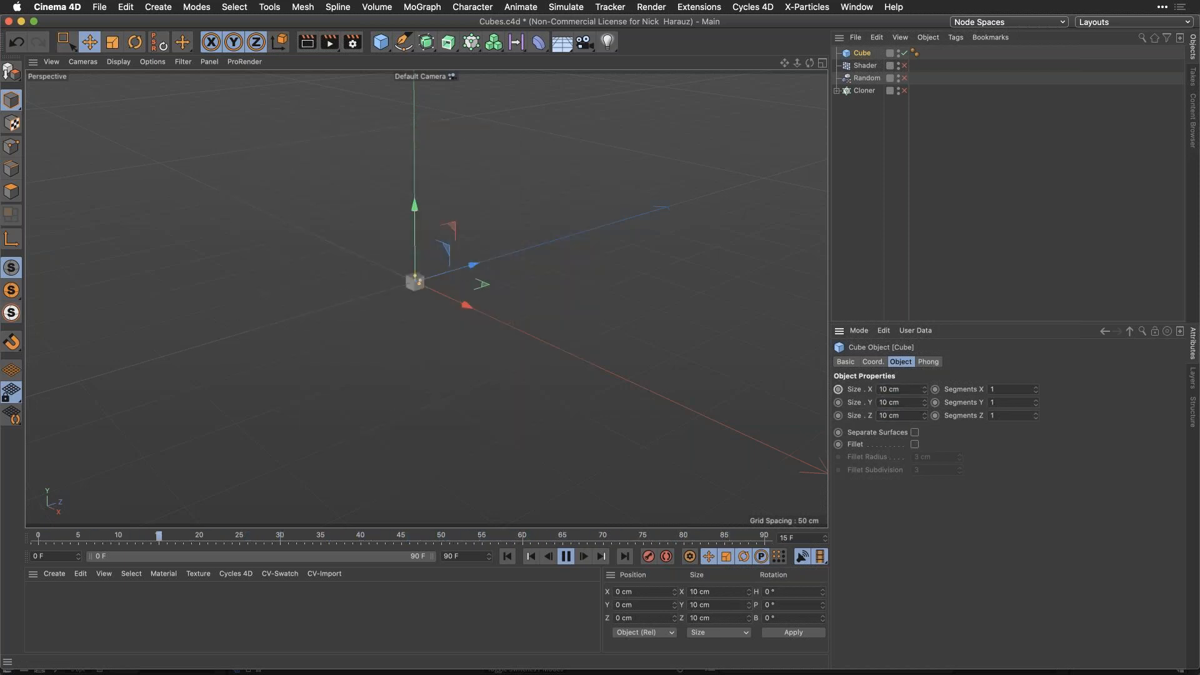
mouse_move(505, 306)
left_mouse_down()
mouse_move(582, 306)
mouse_move(507, 325)
left_mouse_up()
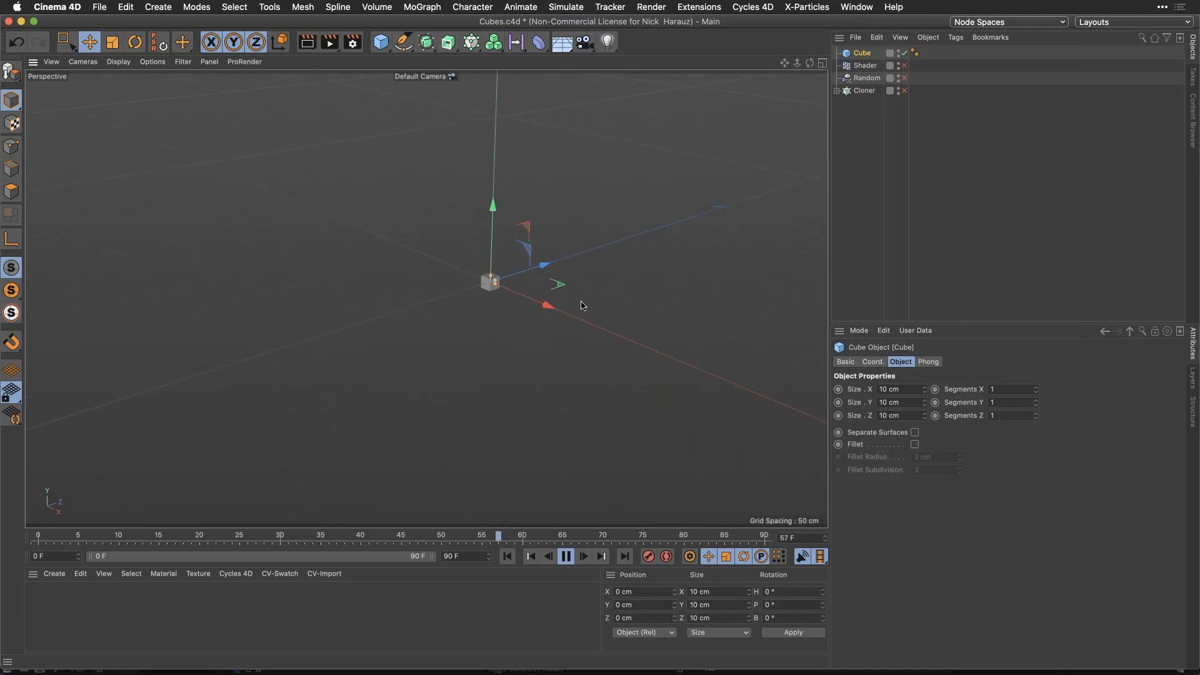
left_click(582, 306)
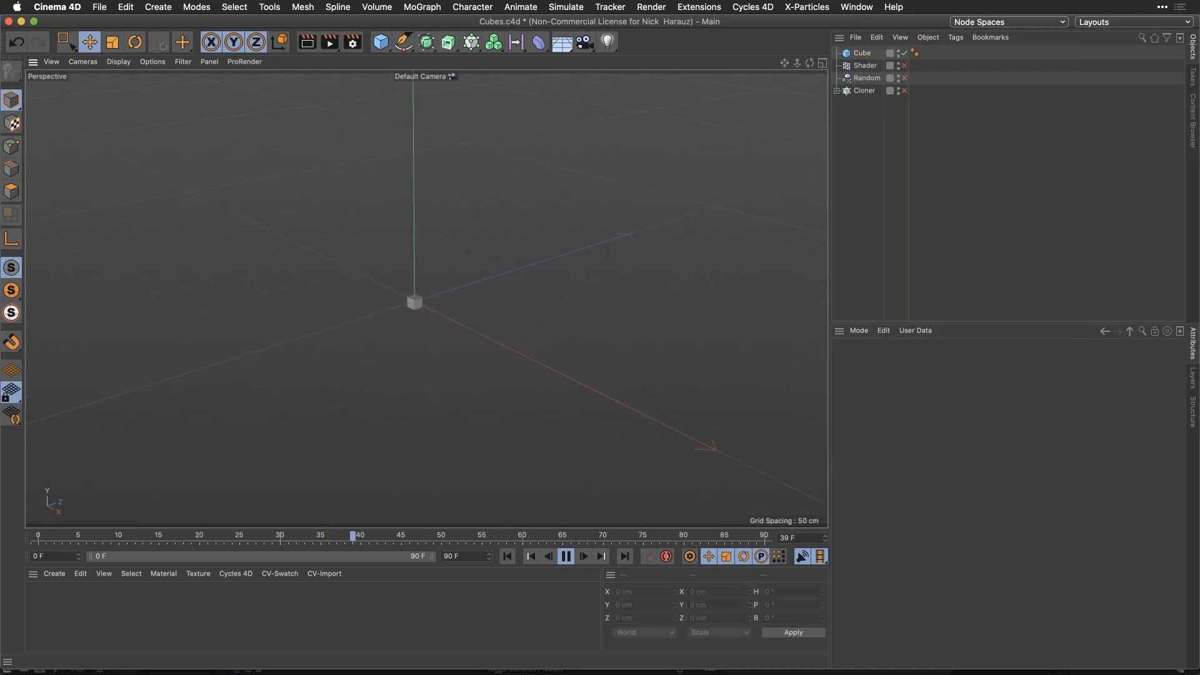
Select the new 10 cm cube, frame it in the viewport and convert it to an editable polygon object.
left_click(416, 302)
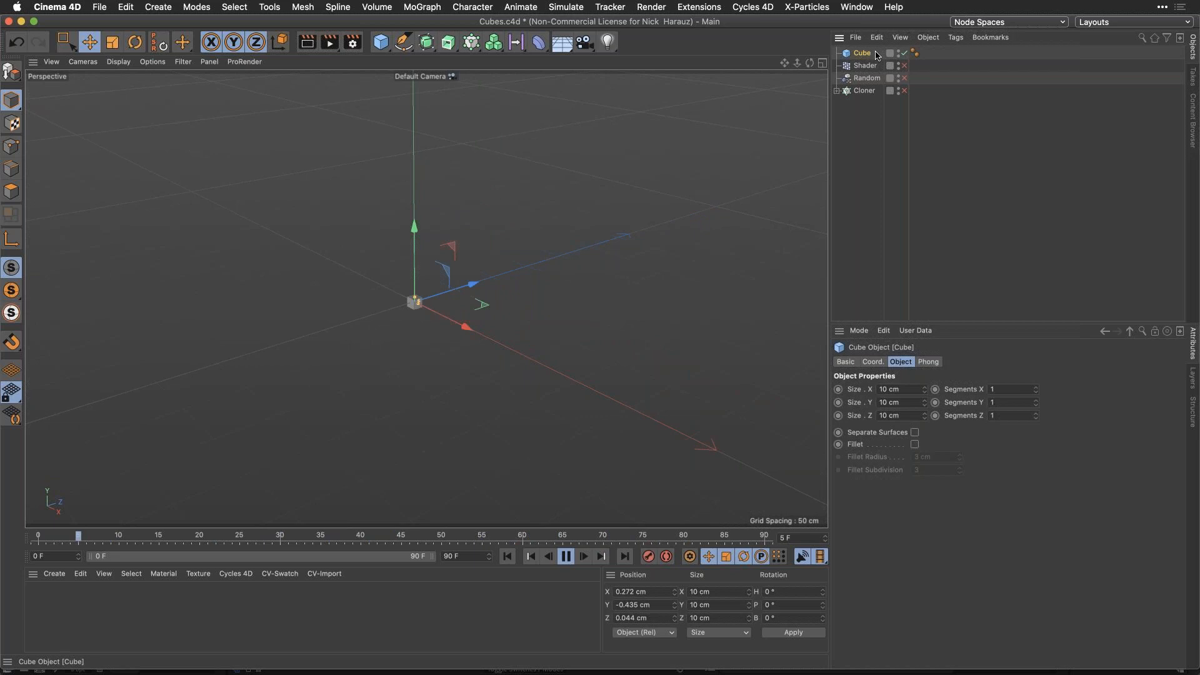
key("o")
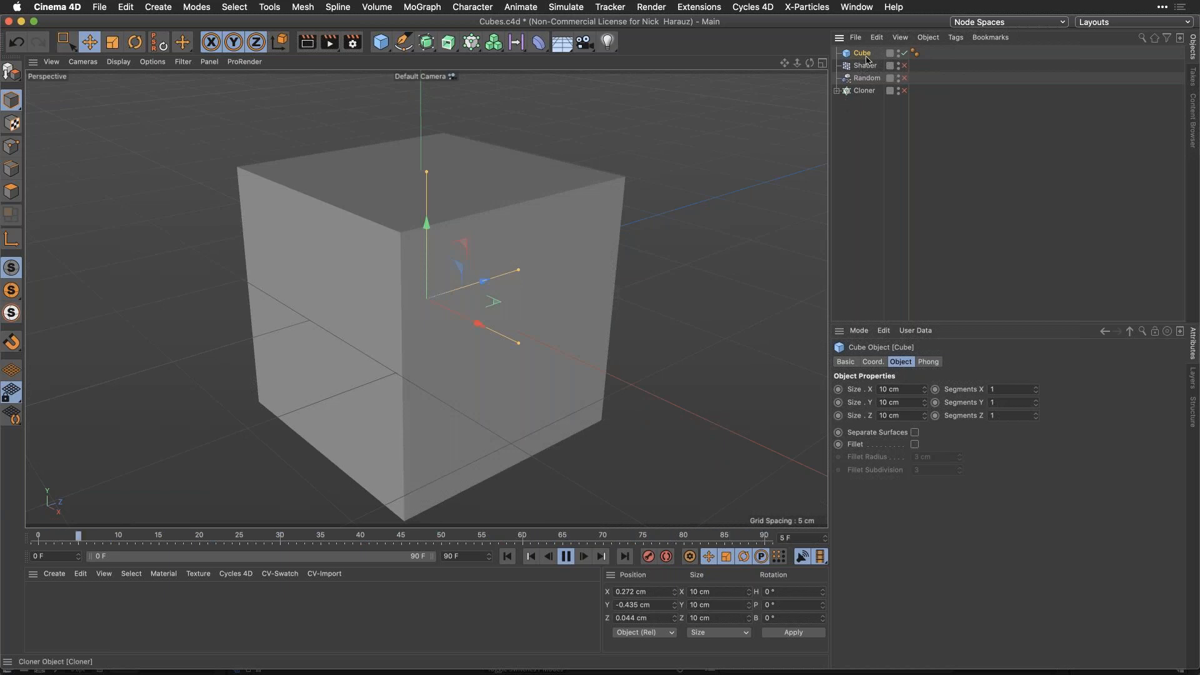
key("c")
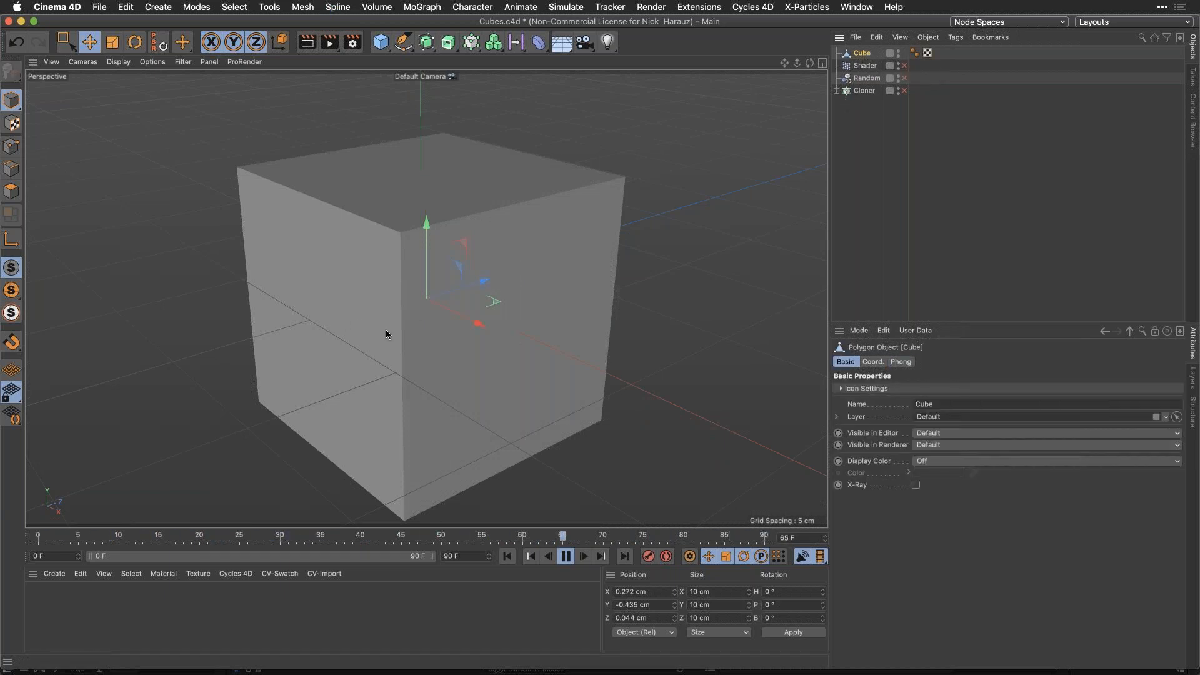
Delete five of the cube's polygons, keeping only the upright face on its negative X side.
left_click(12, 191)
left_click(338, 292)
key("Delete")
left_click(435, 290)
key("Delete")
left_click(522, 275)
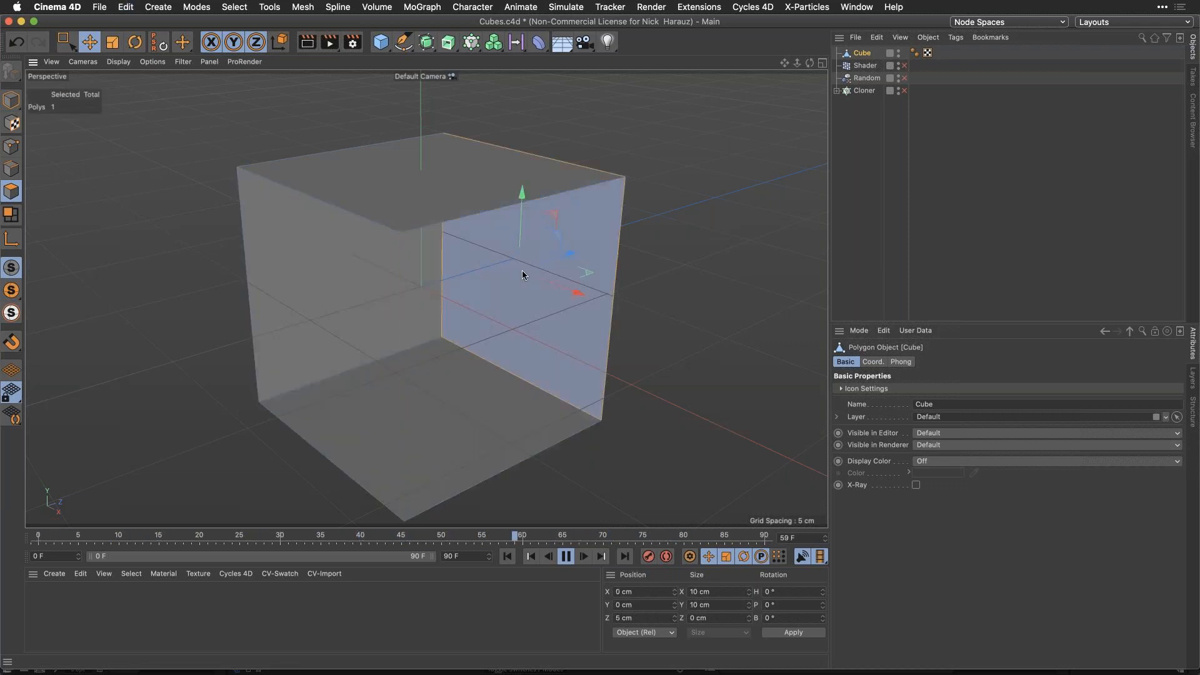
key("Delete")
left_click(462, 214)
key("Delete")
left_click(474, 395)
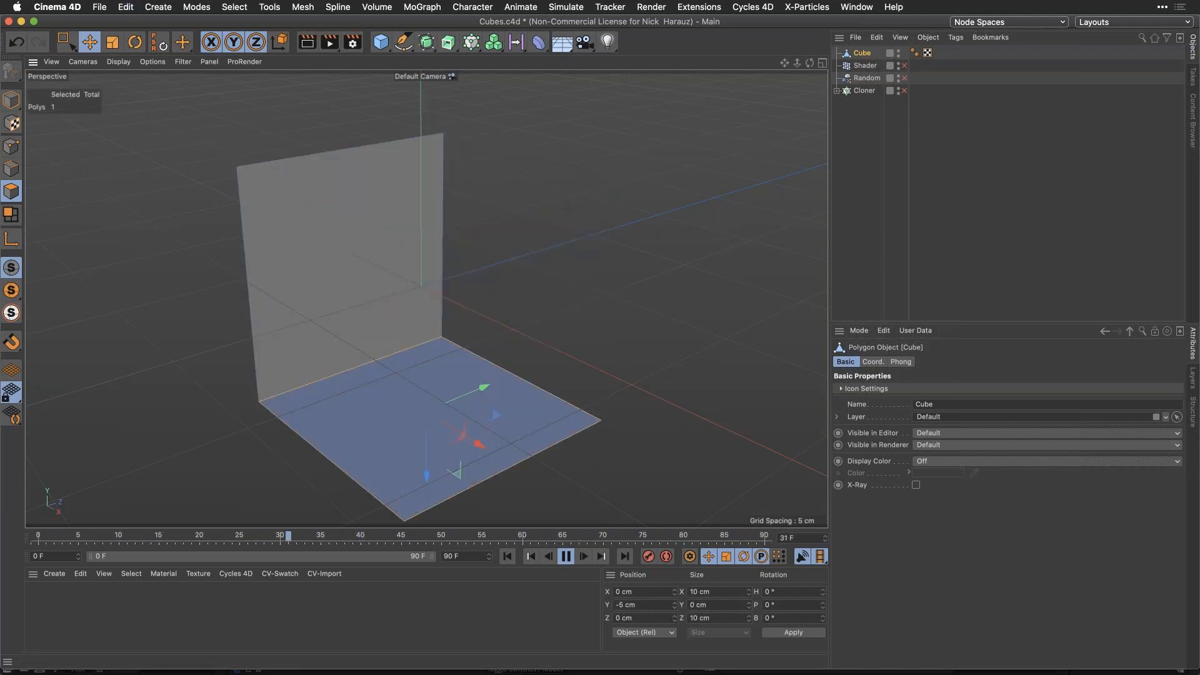
key("Delete")
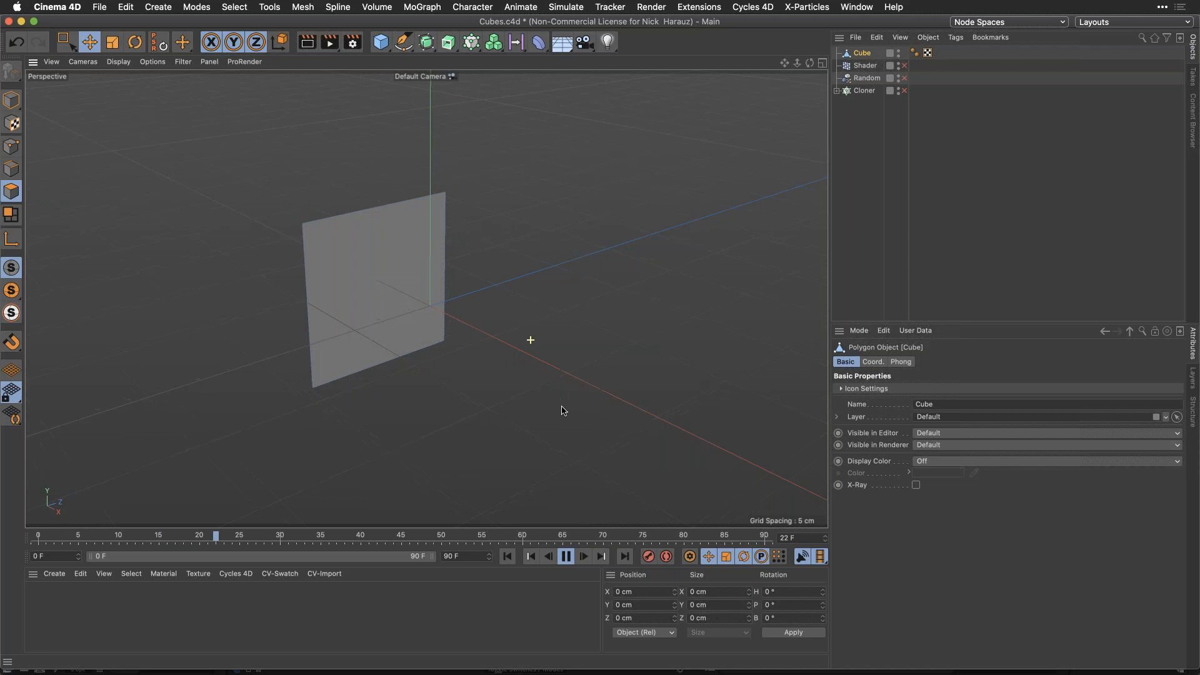
Stop the playback and add a Cloner as the parent of the single-face Cube, framing the resulting clones.
left_click(567, 557)
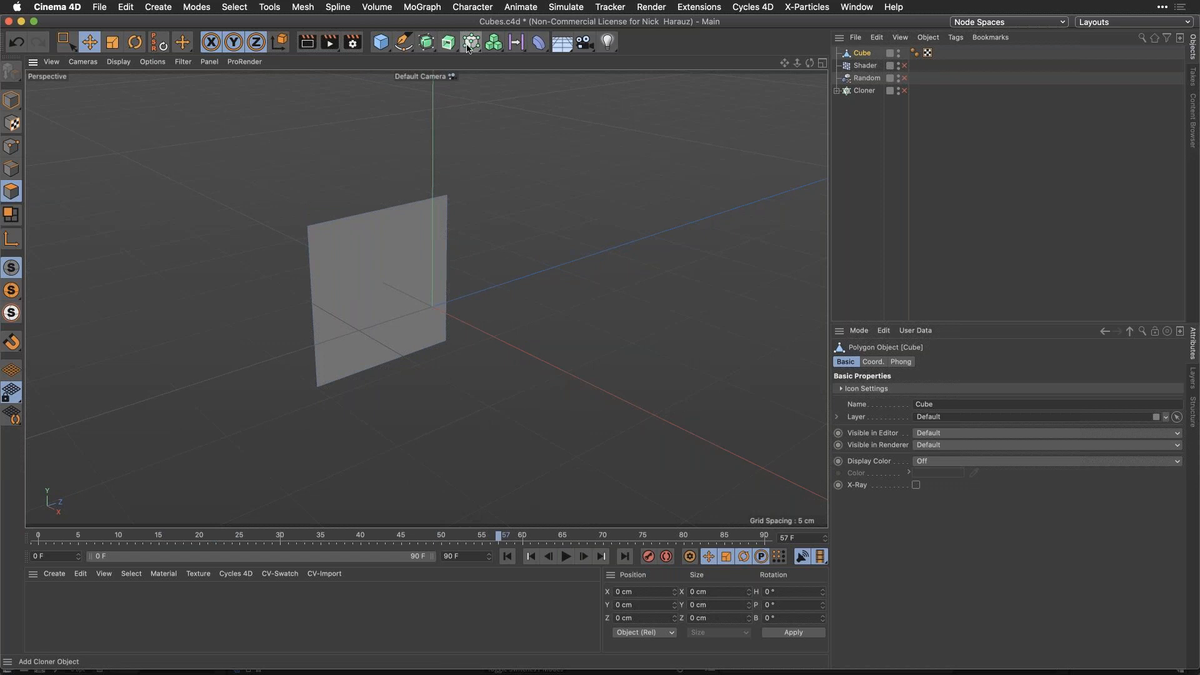
left_click_drag(470, 49, 499, 62)
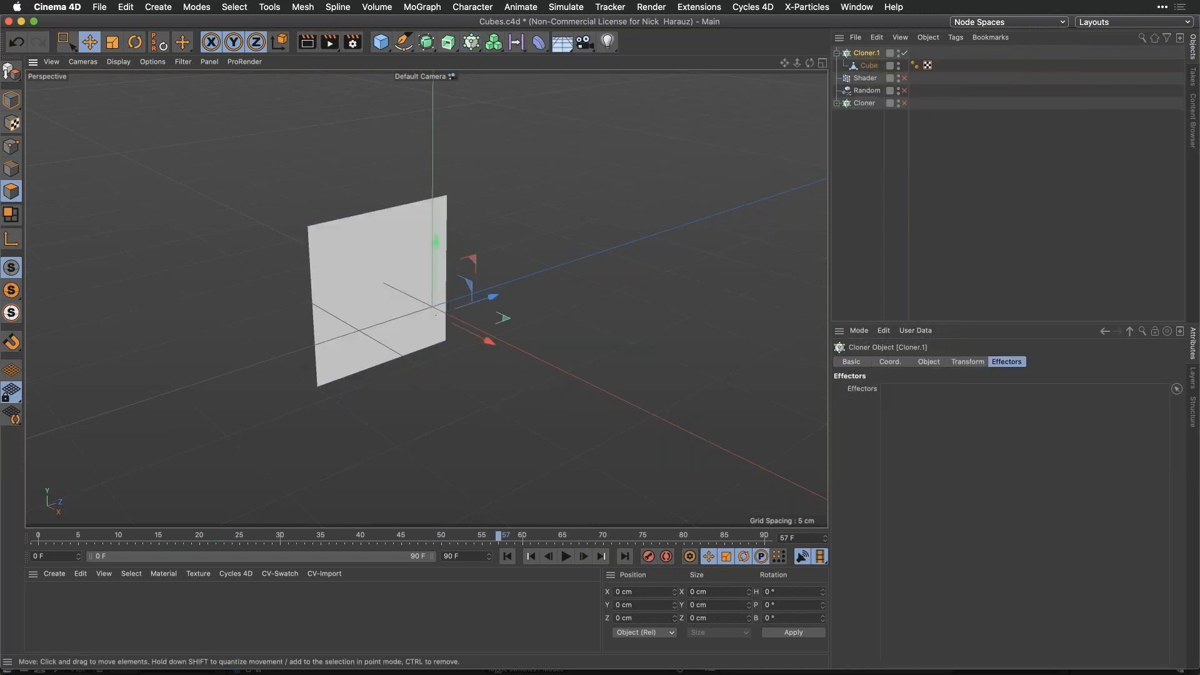
key("h")
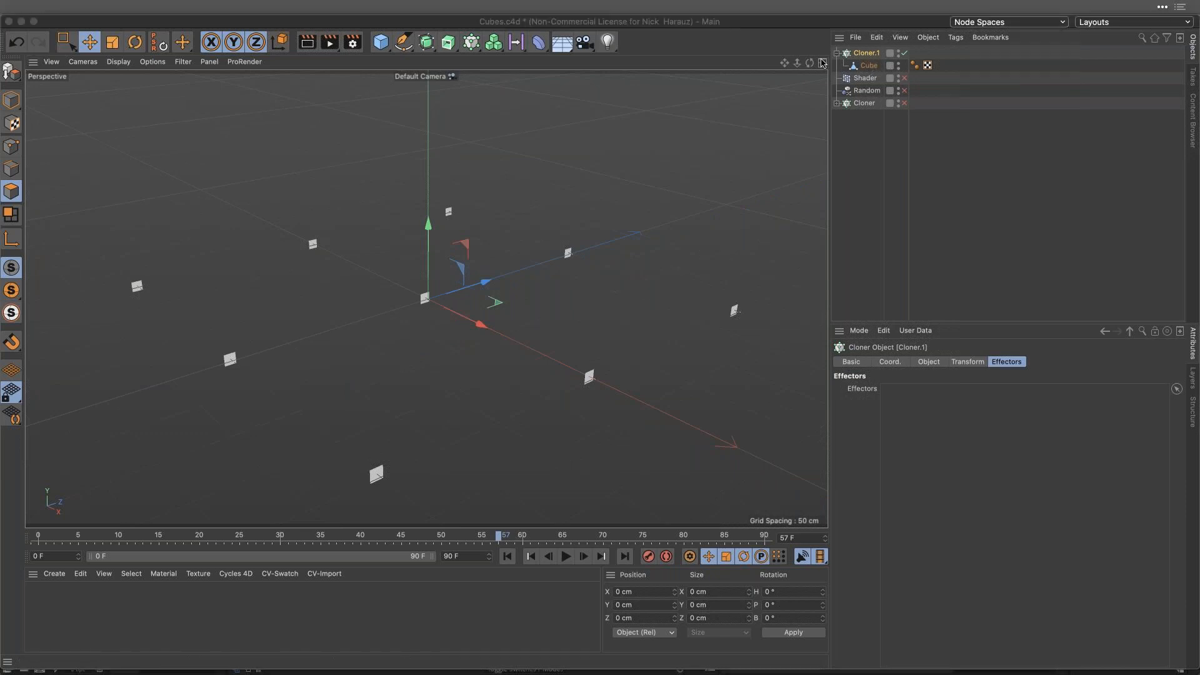
Set the new cloner's grid count to 3 in Y and its per-step size to 50 cm on all three axes.
left_click(927, 362)
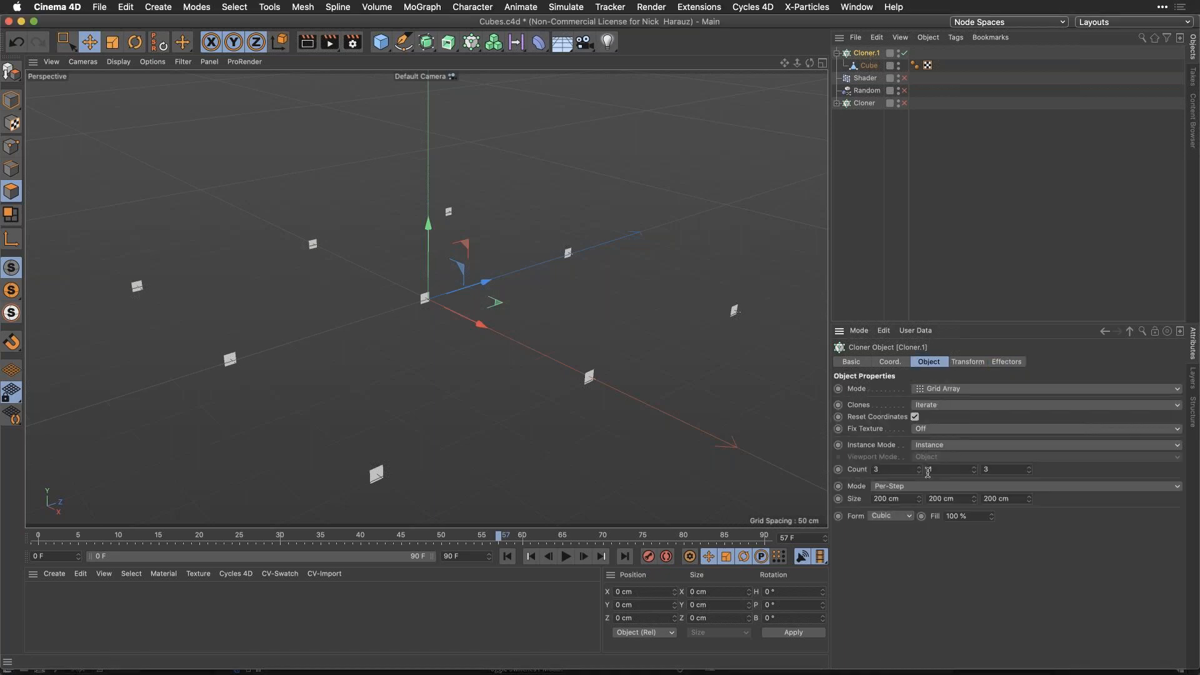
left_click(973, 467)
left_click(973, 467)
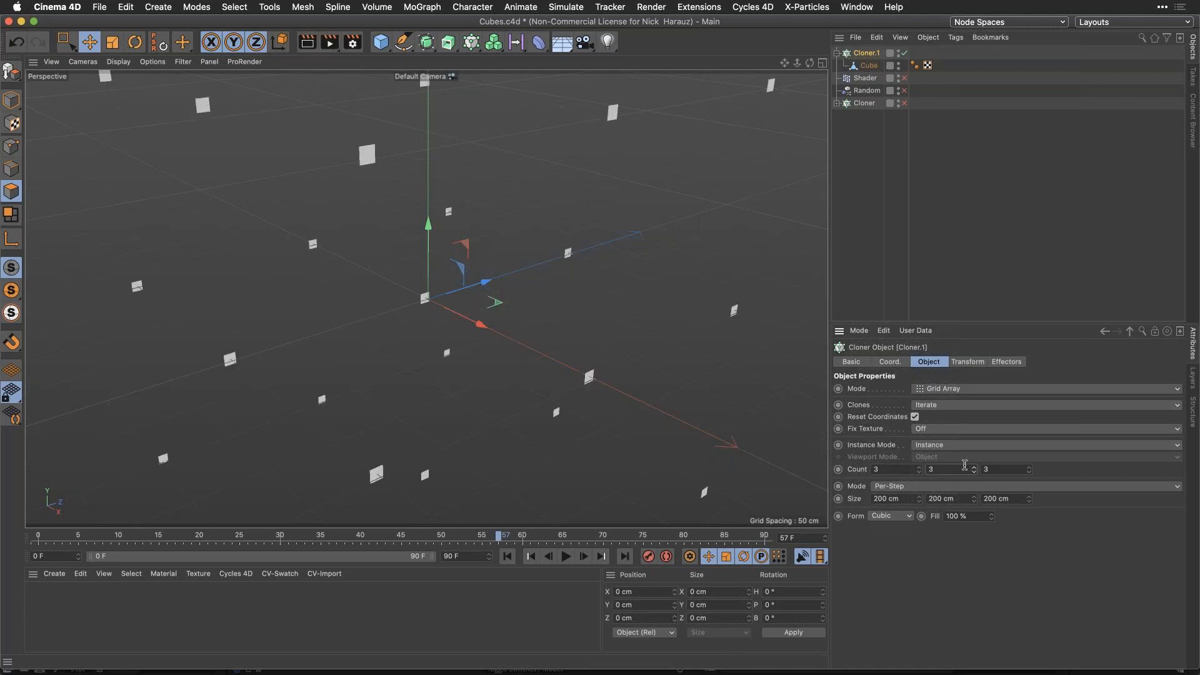
left_click_drag(900, 499, 857, 496)
type("50")
key("Tab")
type("5")
key("Tab")
type("50")
key("Return")
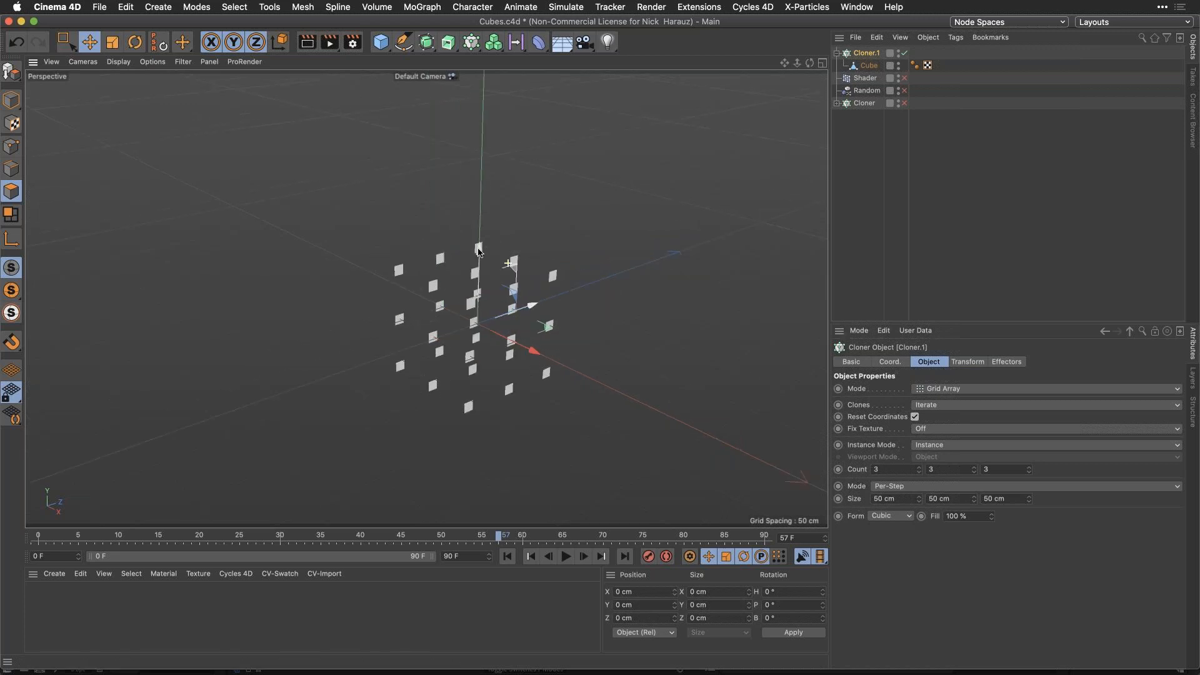
mouse_move(516, 300)
left_mouse_down()
mouse_move(522, 251)
mouse_move(567, 241)
mouse_move(549, 257)
mouse_move(565, 241)
mouse_move(540, 225)
left_mouse_up()
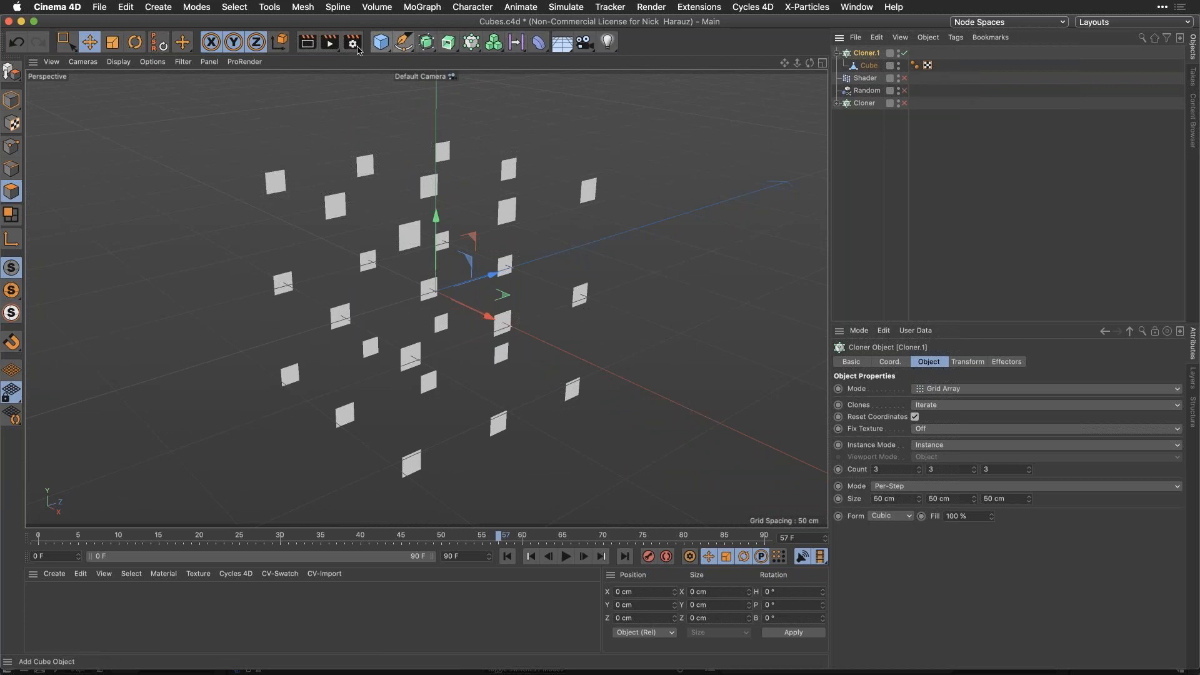
Add a MoGraph Random effector to the new cloner.
left_click(424, 7)
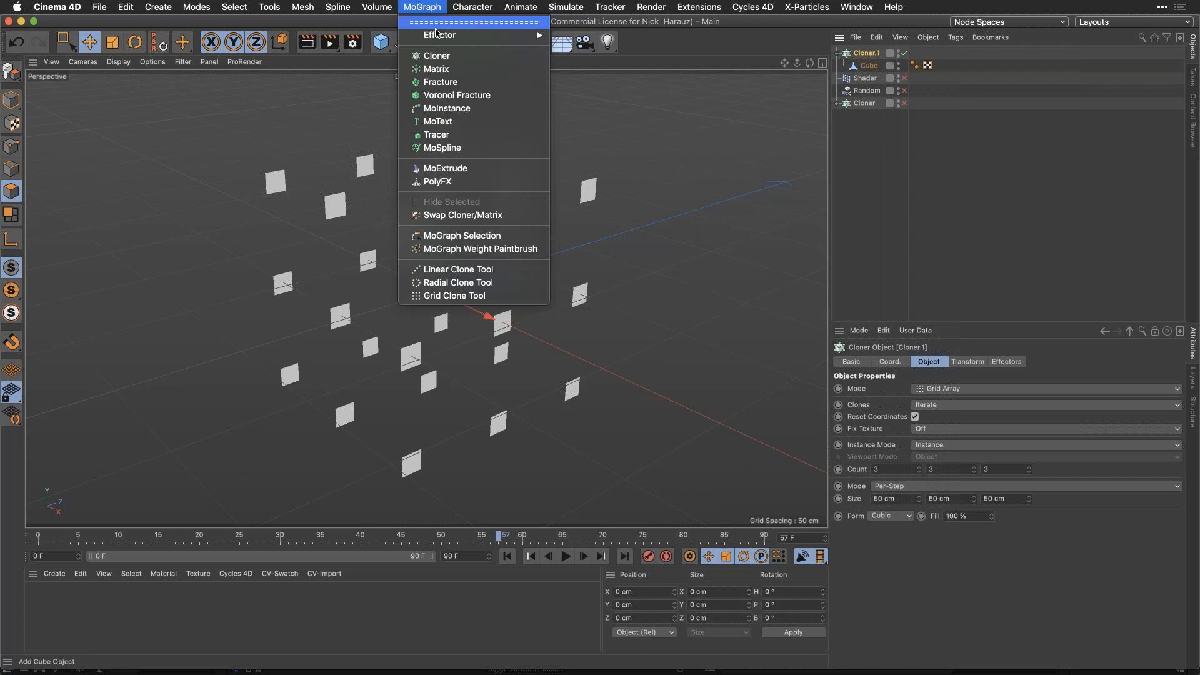
mouse_move(436, 33)
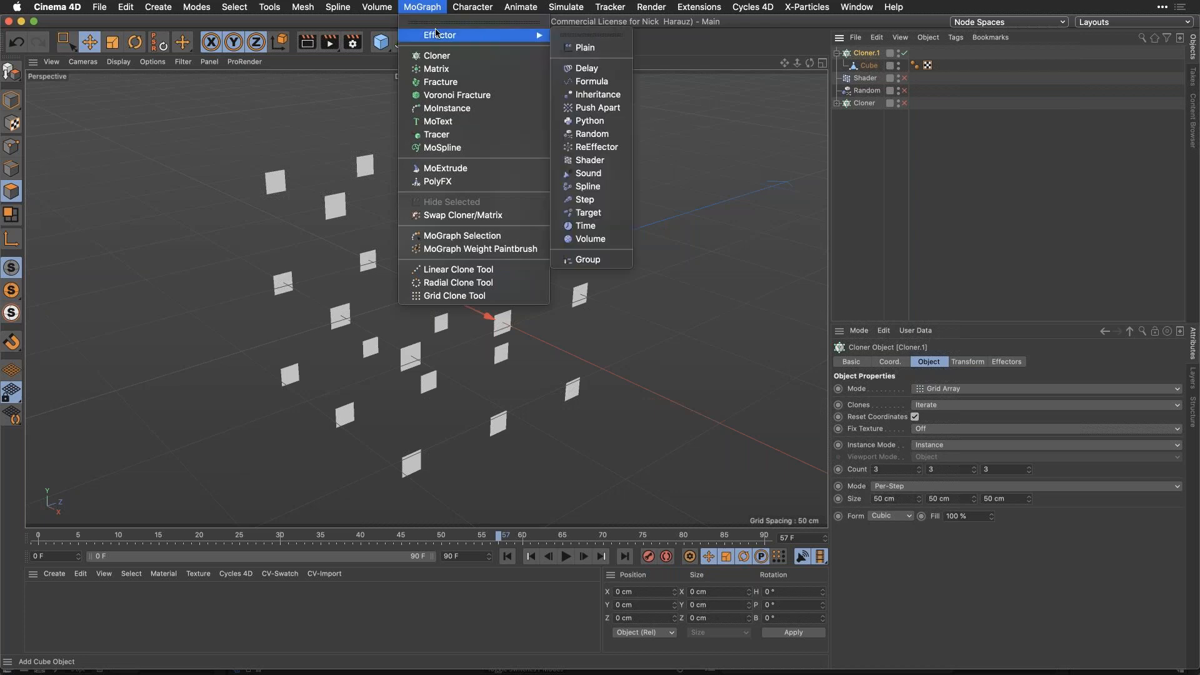
left_click(597, 135)
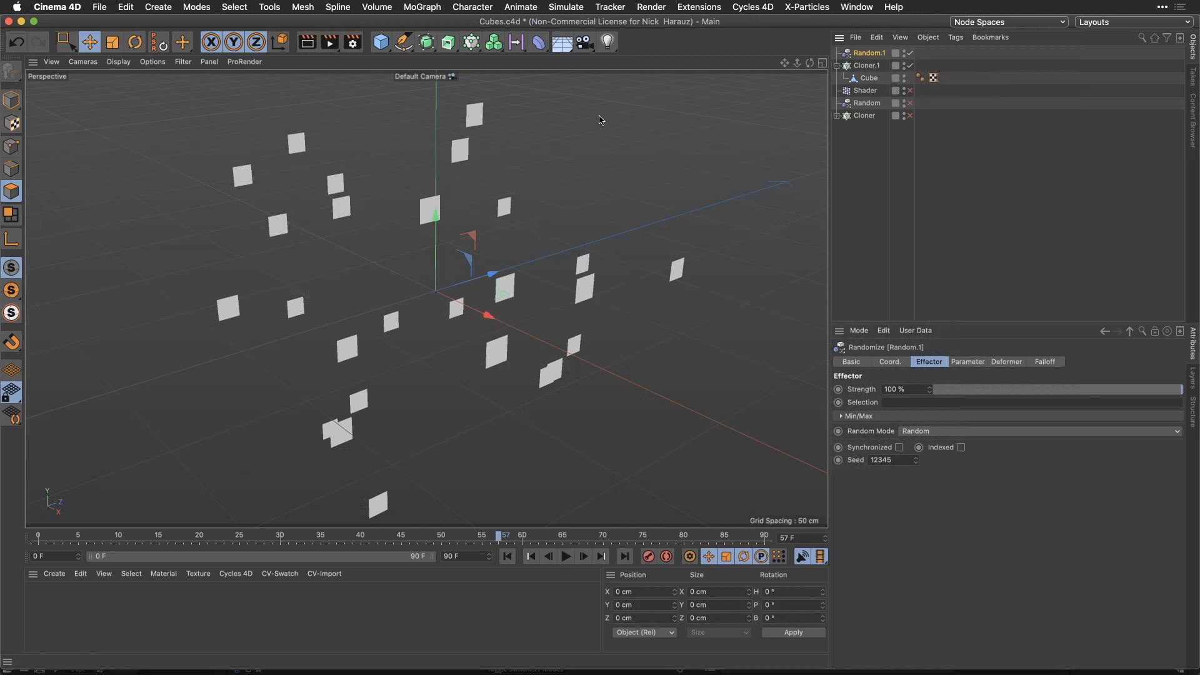
Set the new Random effector's position to X 90, Y 35, Z 60 cm and enable rotation with H 136°, P 4°, B 1°.
left_click(970, 362)
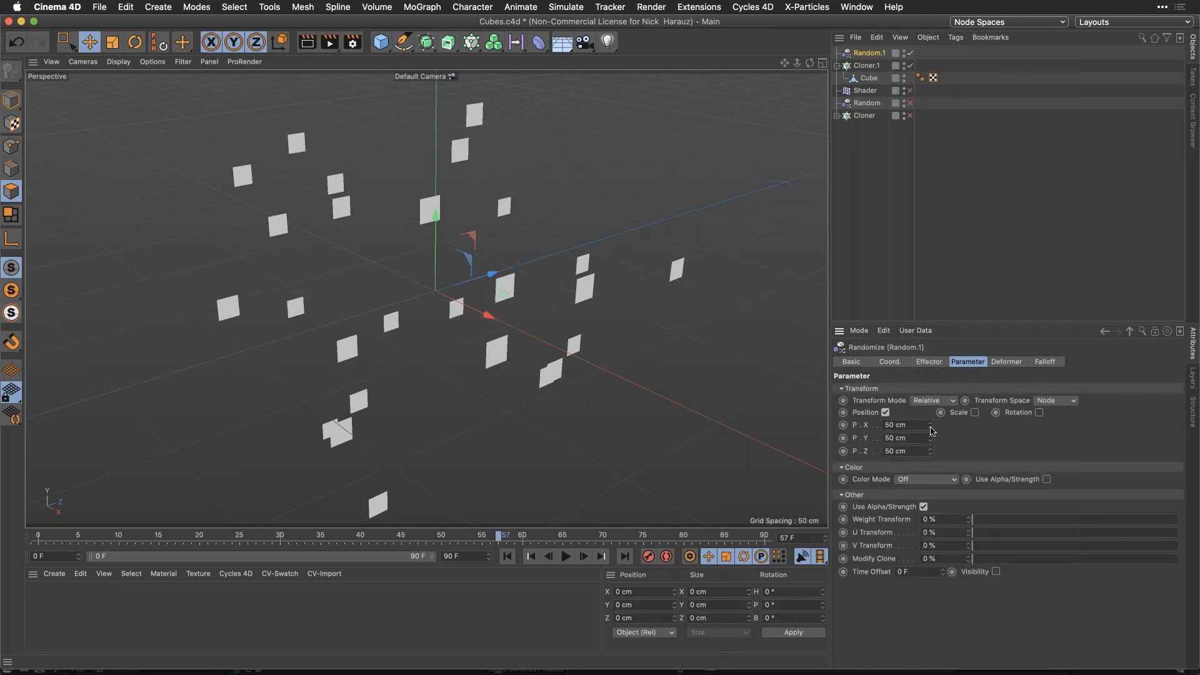
left_click_drag(933, 431, 932, 431)
left_click_drag(930, 440, 985, 425)
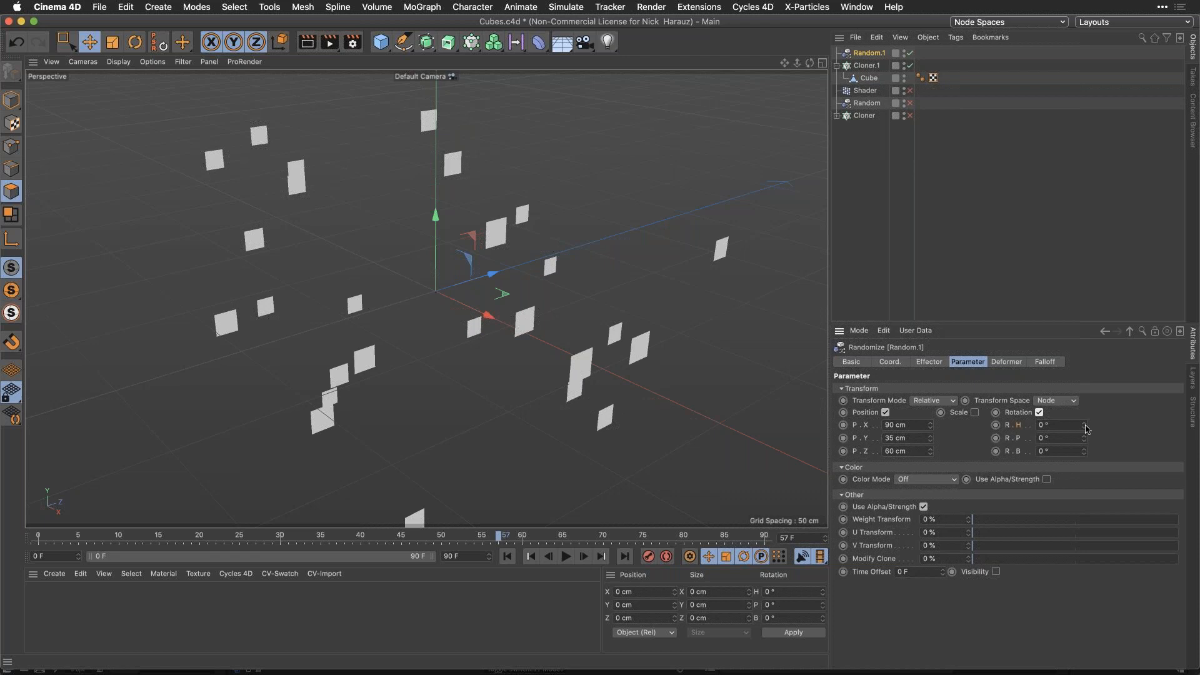
left_click_drag(1086, 427, 1086, 439)
left_click(1084, 453)
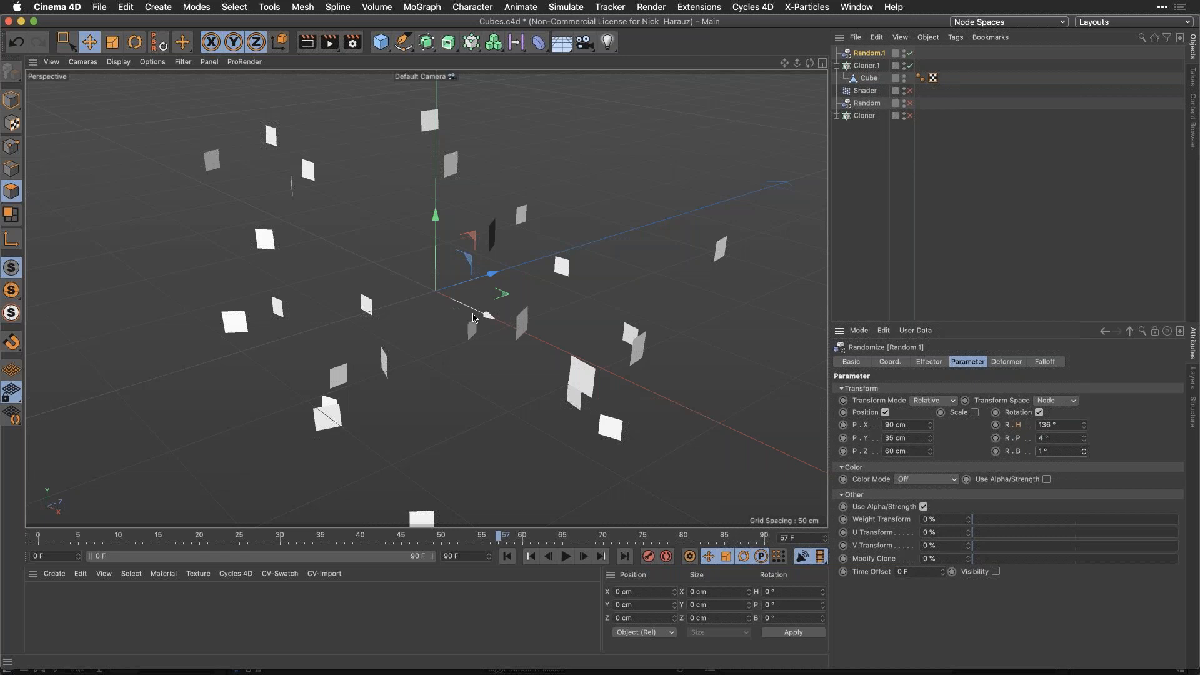
Export the scene as a Wavefront OBJ with the default settings, saved to the Desktop as CubesStill.obj.
left_click(99, 7)
mouse_move(181, 274)
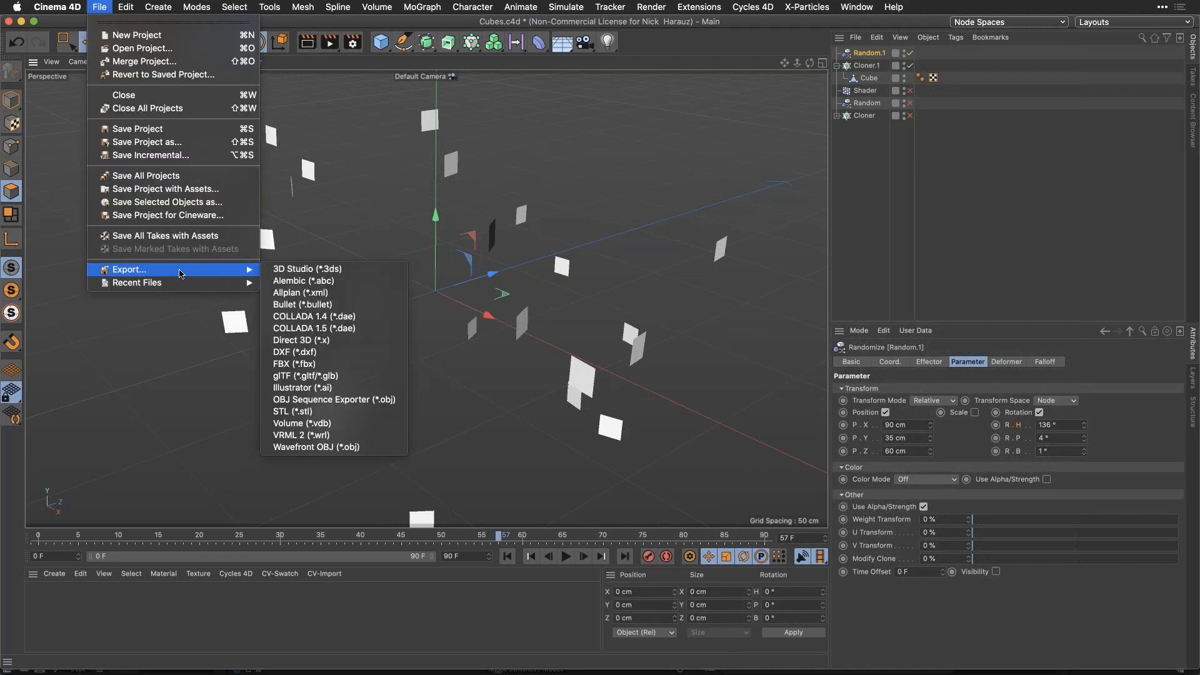
left_click(374, 448)
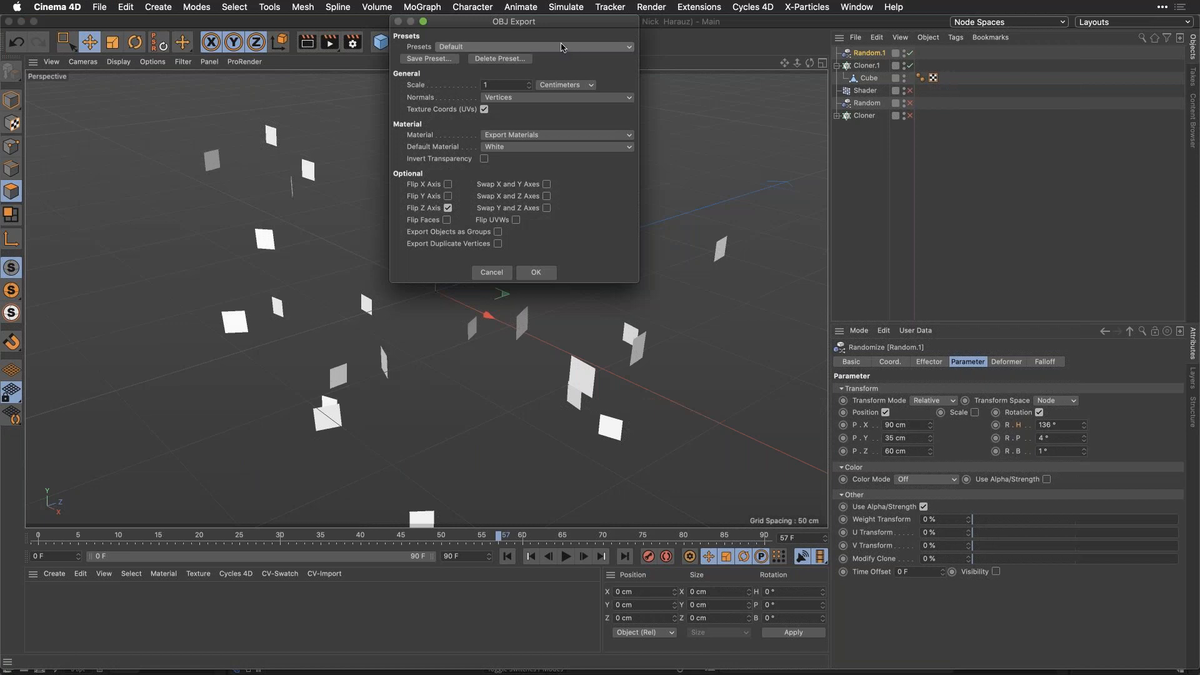
left_click(534, 275)
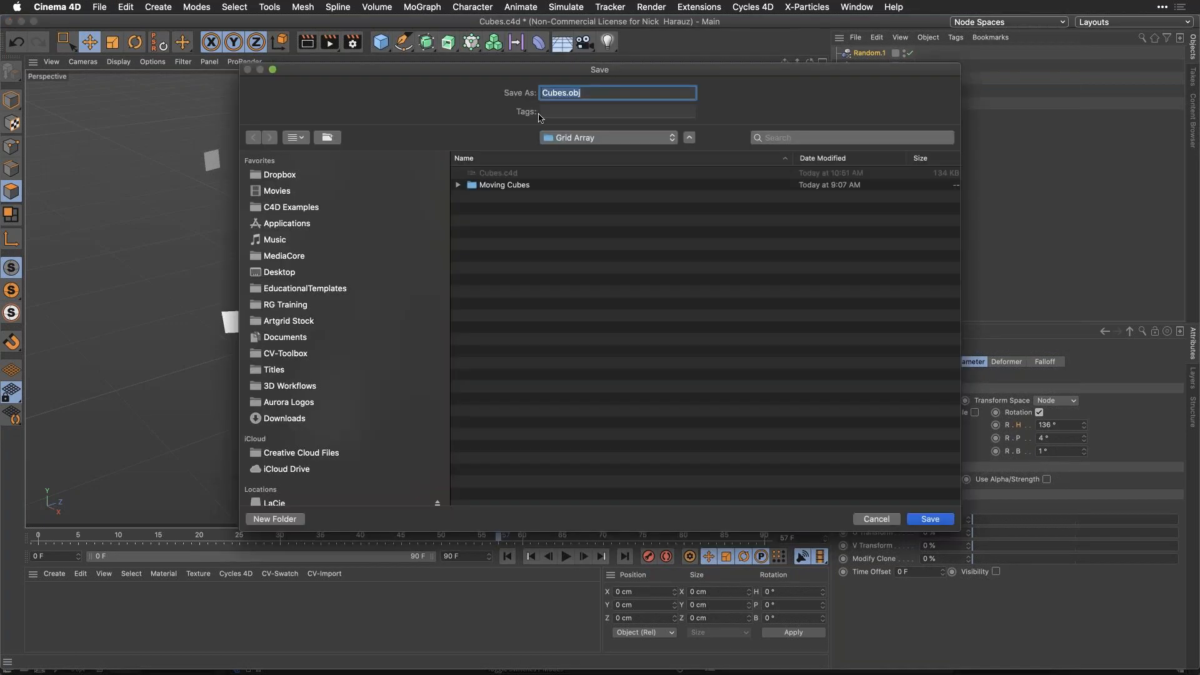
left_click(280, 272)
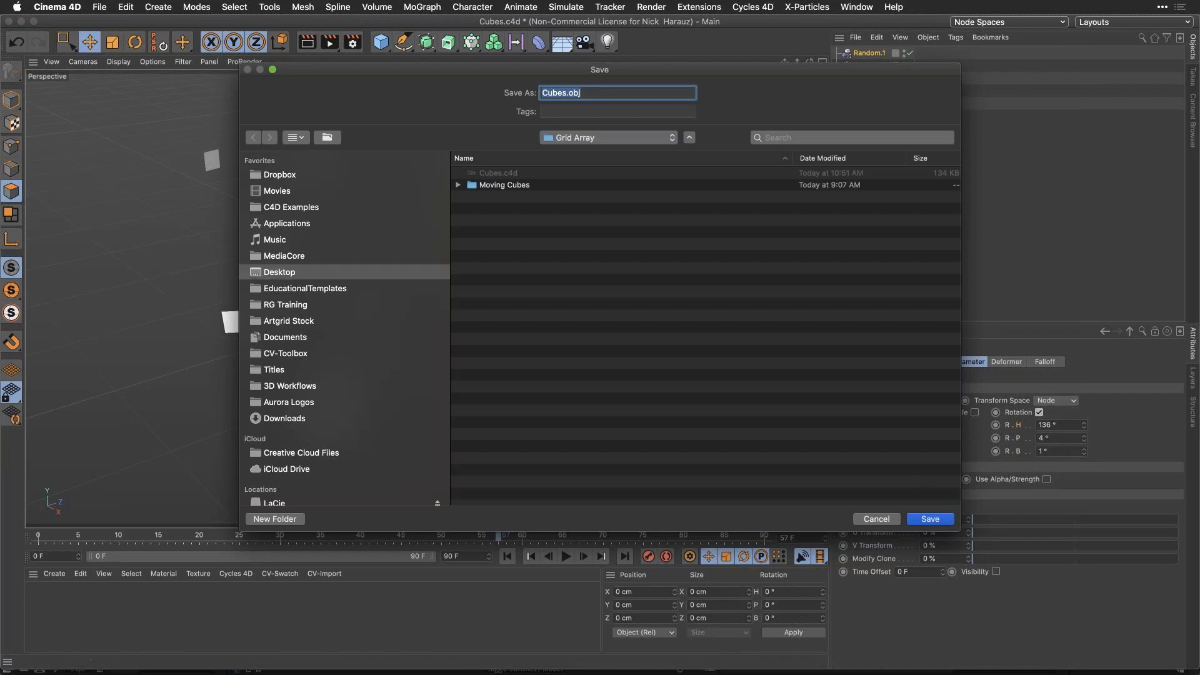
left_click(566, 93)
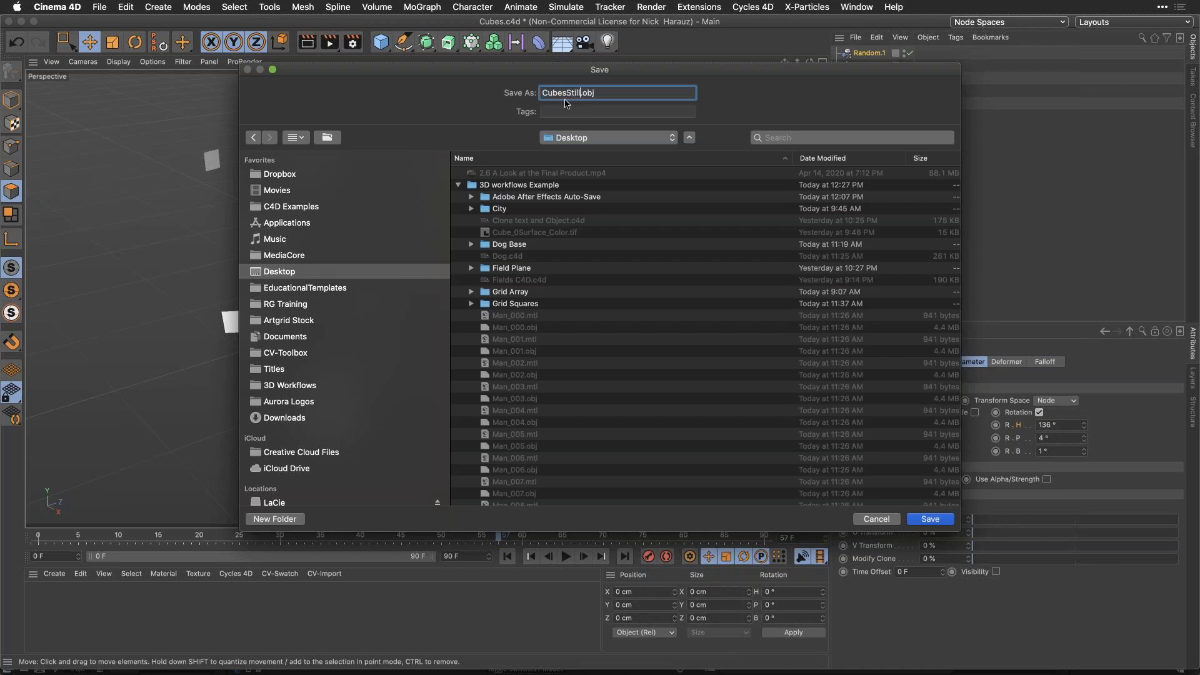
key("Return")
Switch to After Effects and import CubesStill.obj from the Desktop into the project, dismissing the repeated import dialog.
key("super+Tab")
key("super+Tab")
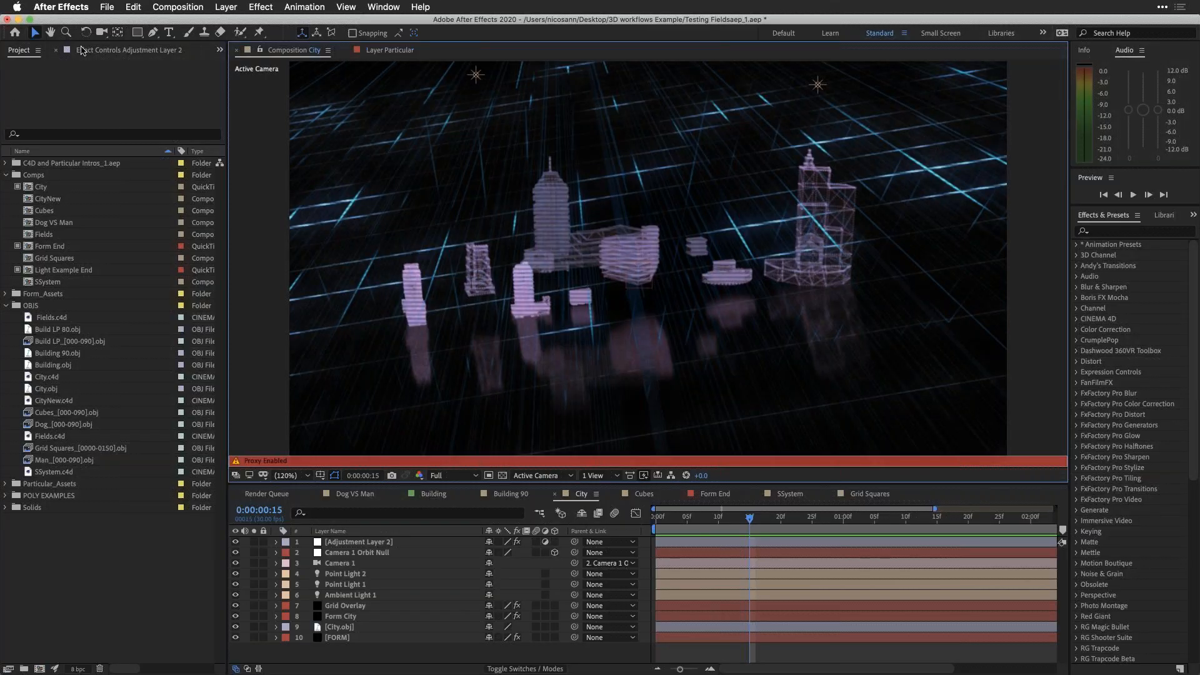
double_click(106, 606)
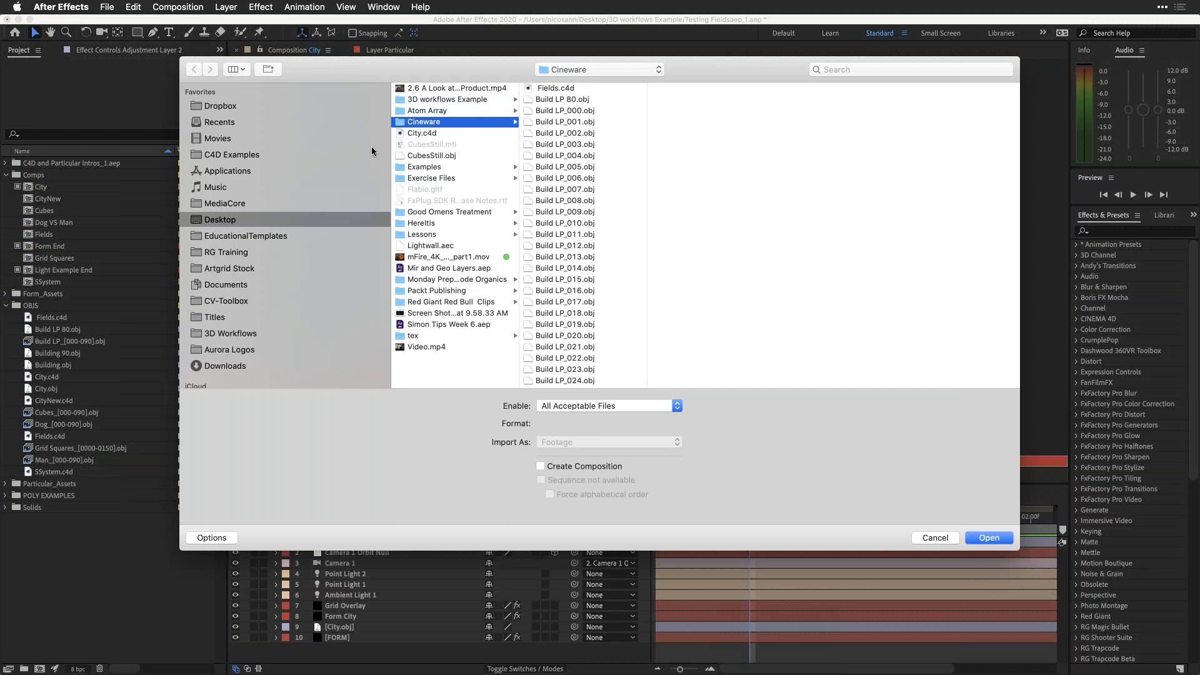
left_click(413, 155)
left_click(994, 538)
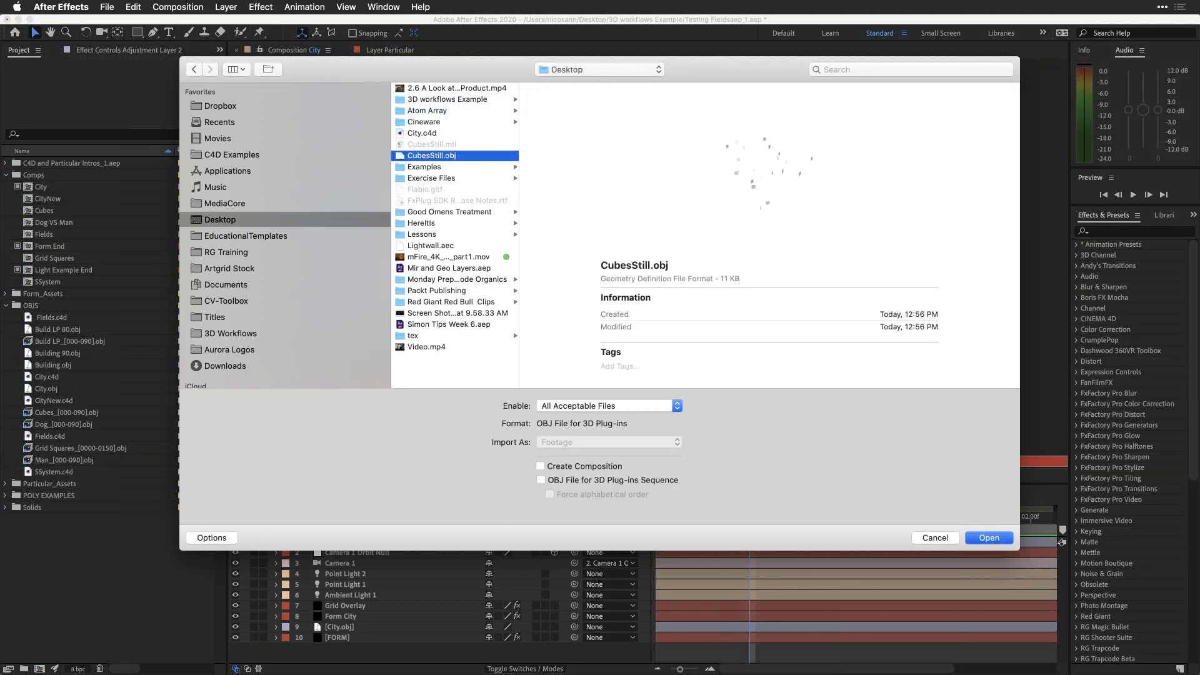
key("super+i")
left_click(939, 535)
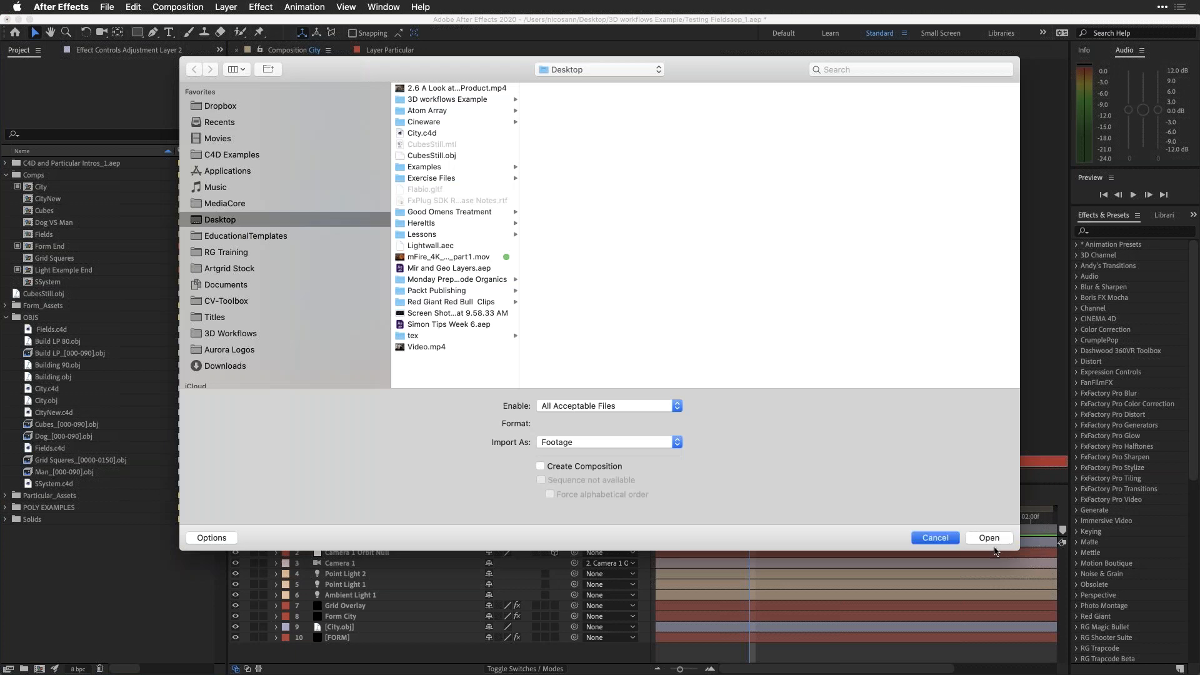
Create a composition from CubesStill.obj and add a black 1920 x 1080 solid named Particlular above it.
left_click(17, 295)
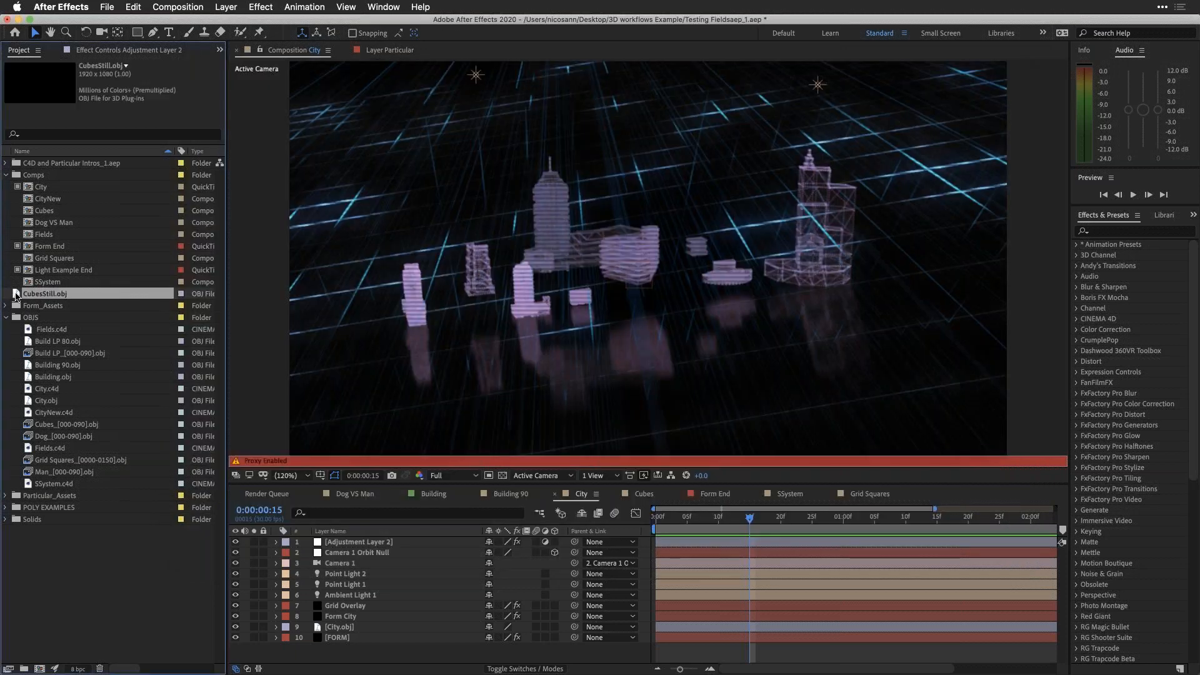
left_click(40, 669)
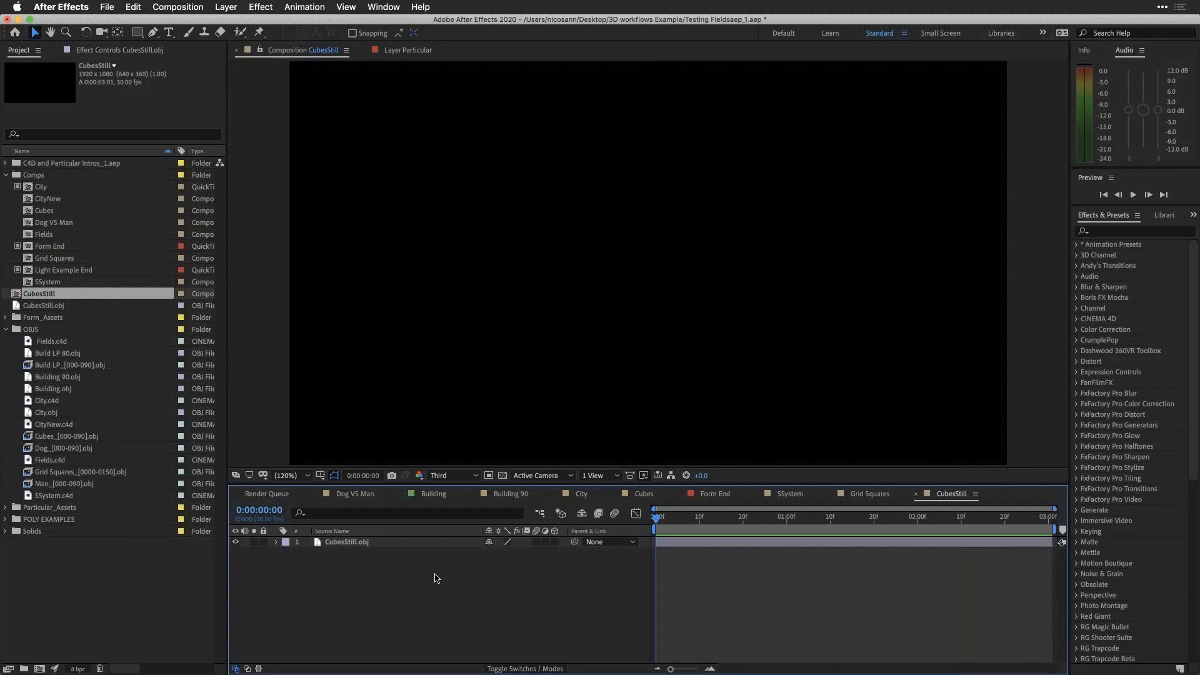
key("super+y")
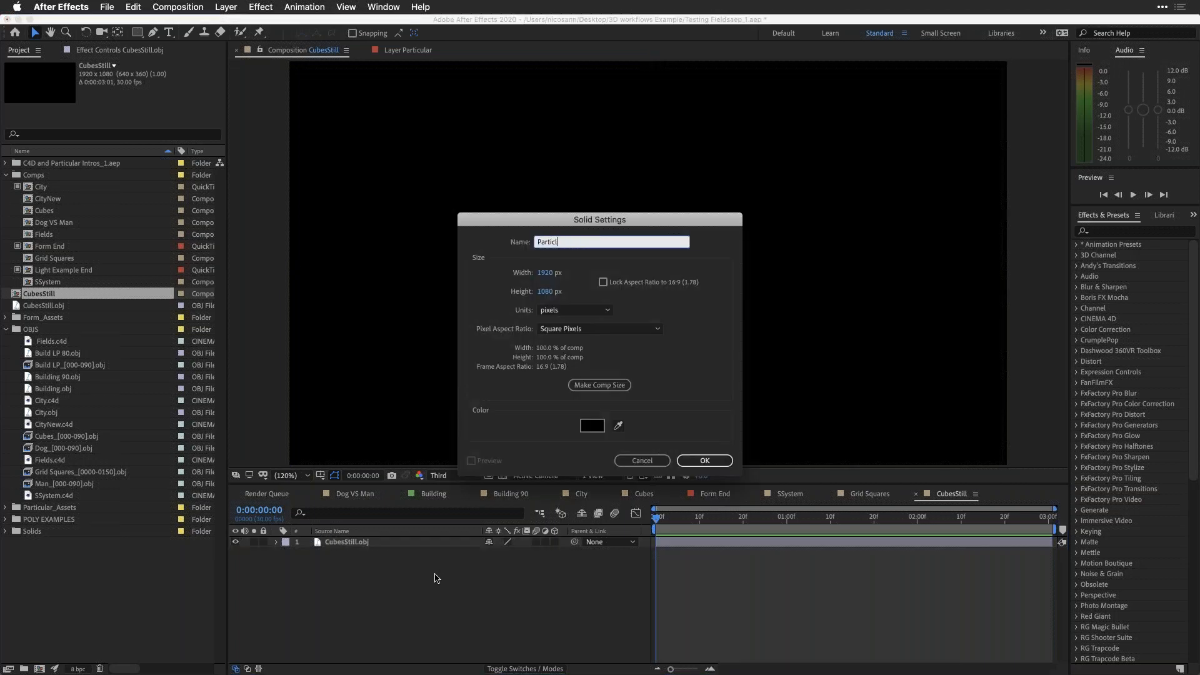
key("Return")
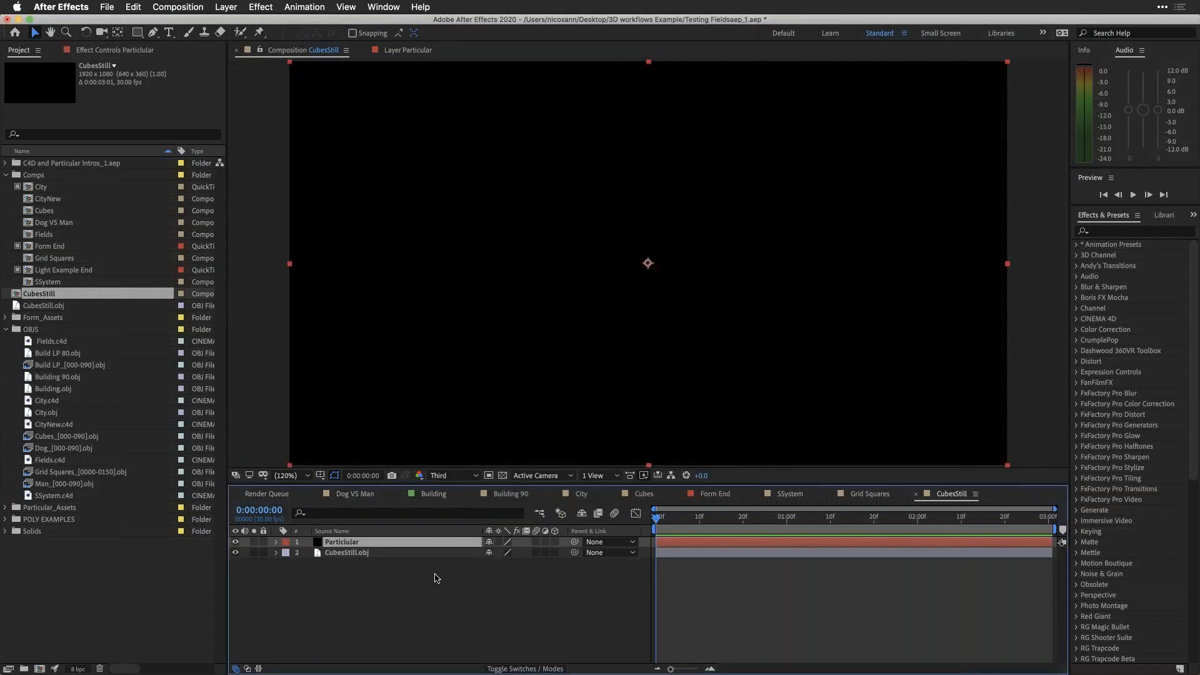
Find the RG Trapcode Particular effect, apply it to the new solid and preview the default particle emission.
left_click_drag(878, 17, 745, 17)
left_click(1000, 228)
type("particu")
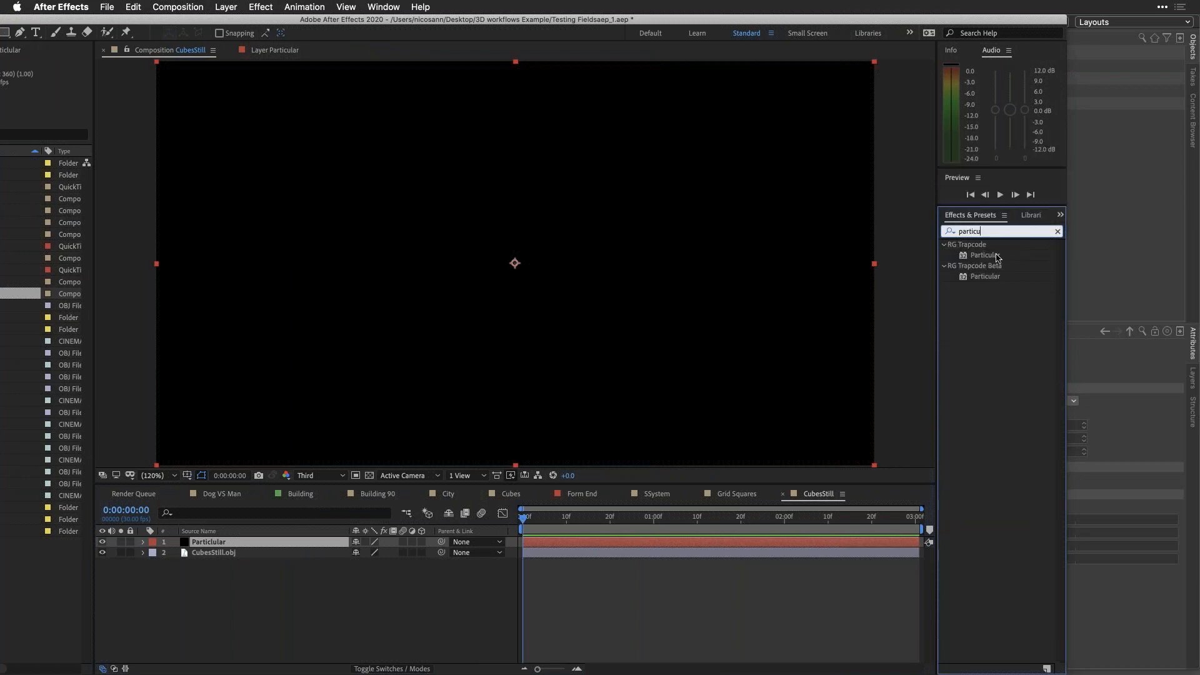
left_click(998, 256)
double_click(978, 251)
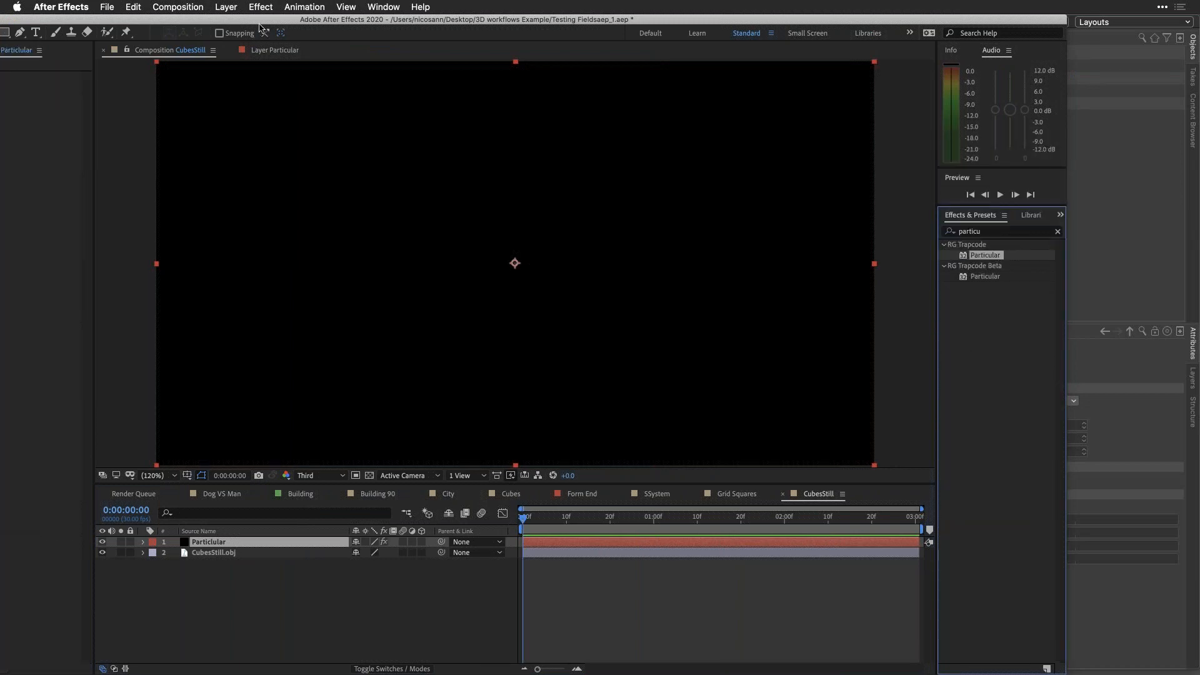
left_click_drag(279, 20, 416, 20)
left_click_drag(673, 519, 755, 527)
key("space")
key("space")
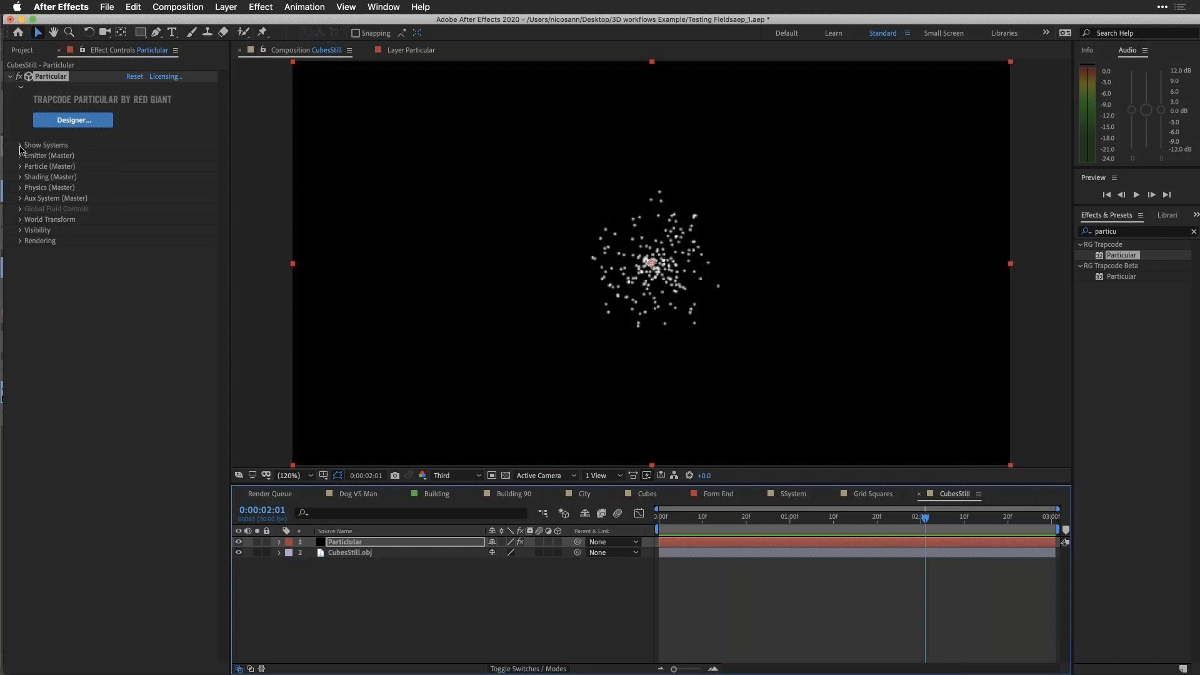
Expand Particular's systems and master emitter settings, and set the emitter type to OBJ Model.
left_click(20, 146)
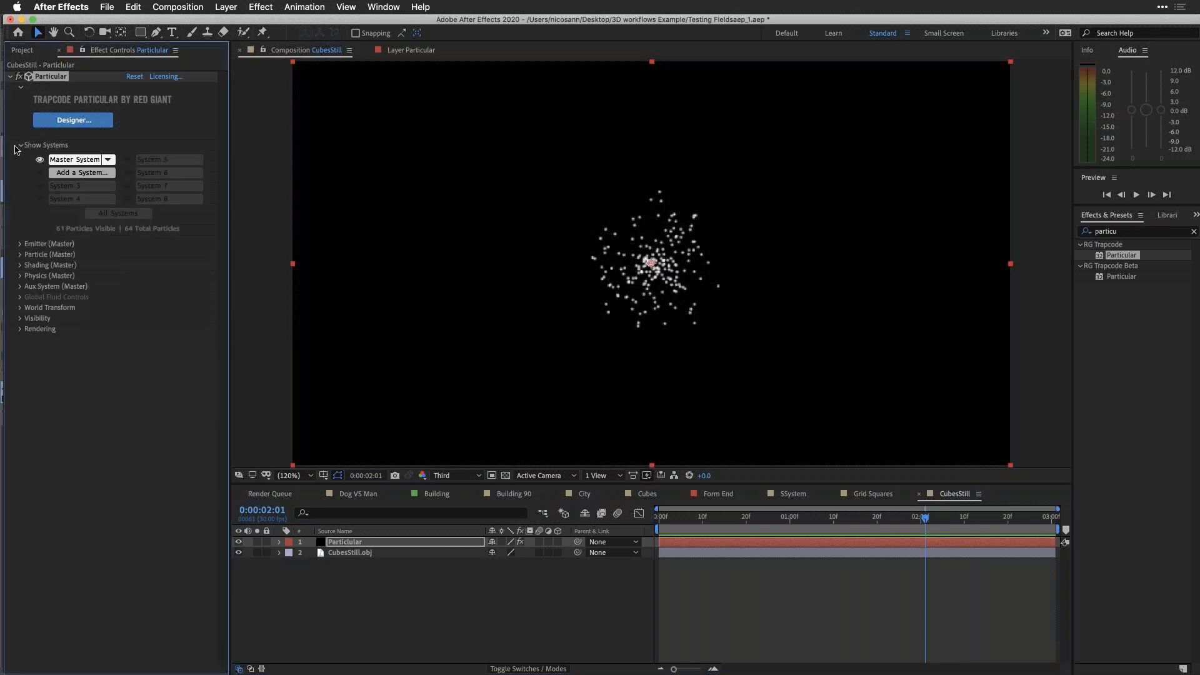
left_click(21, 245)
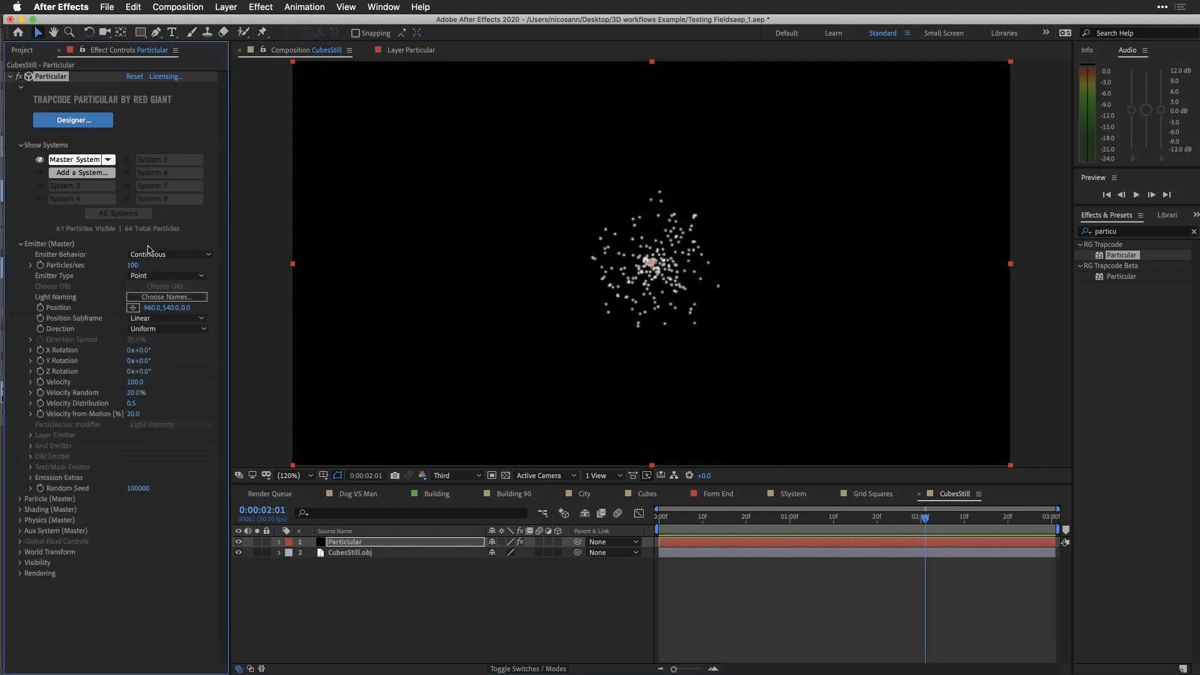
left_click(158, 276)
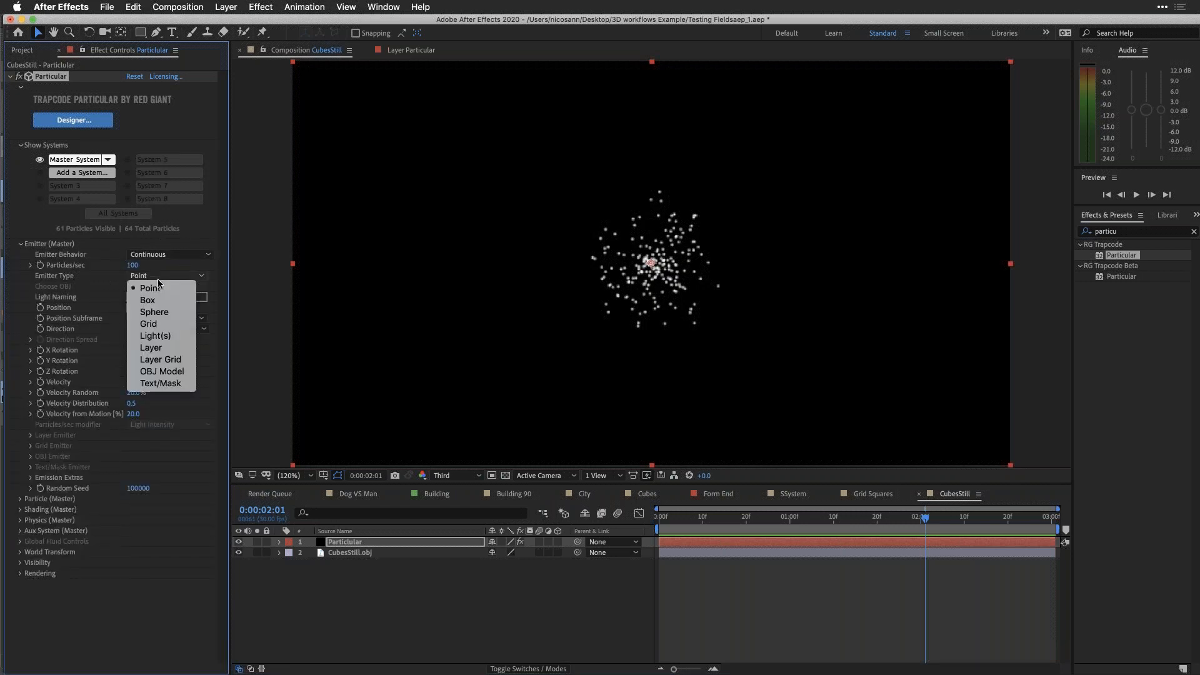
left_click(179, 372)
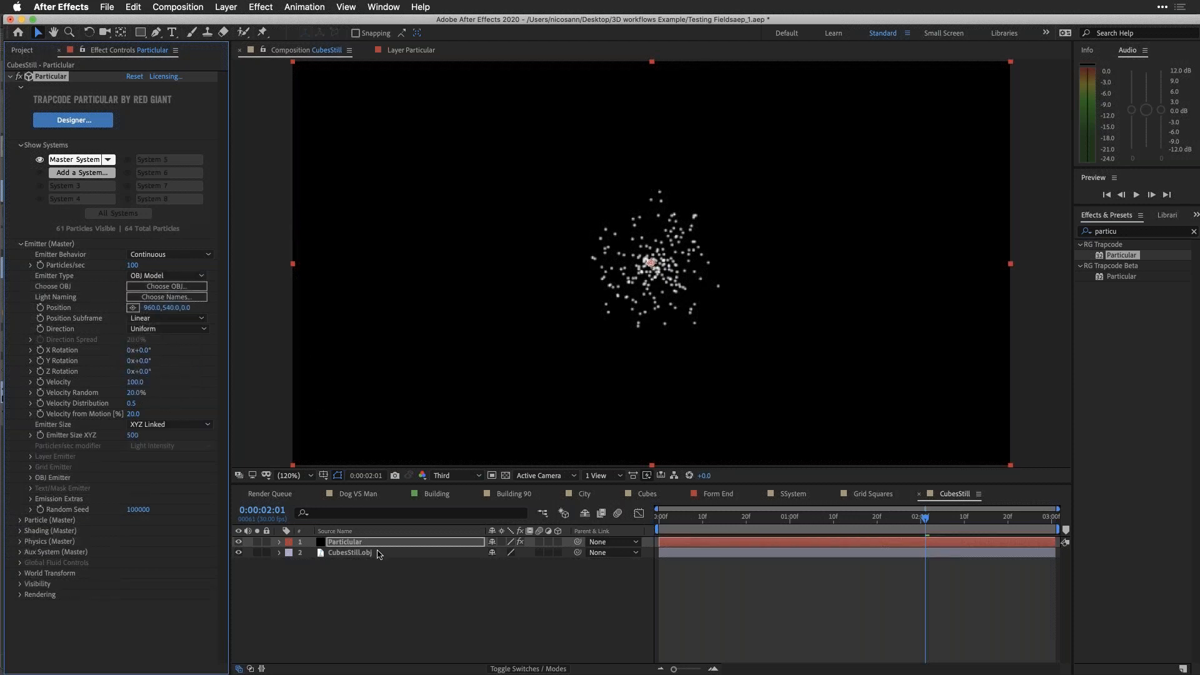
Assign the CubesStill.obj layer as the OBJ emitter's 3D model and preview the particles at Auto resolution.
left_click(31, 478)
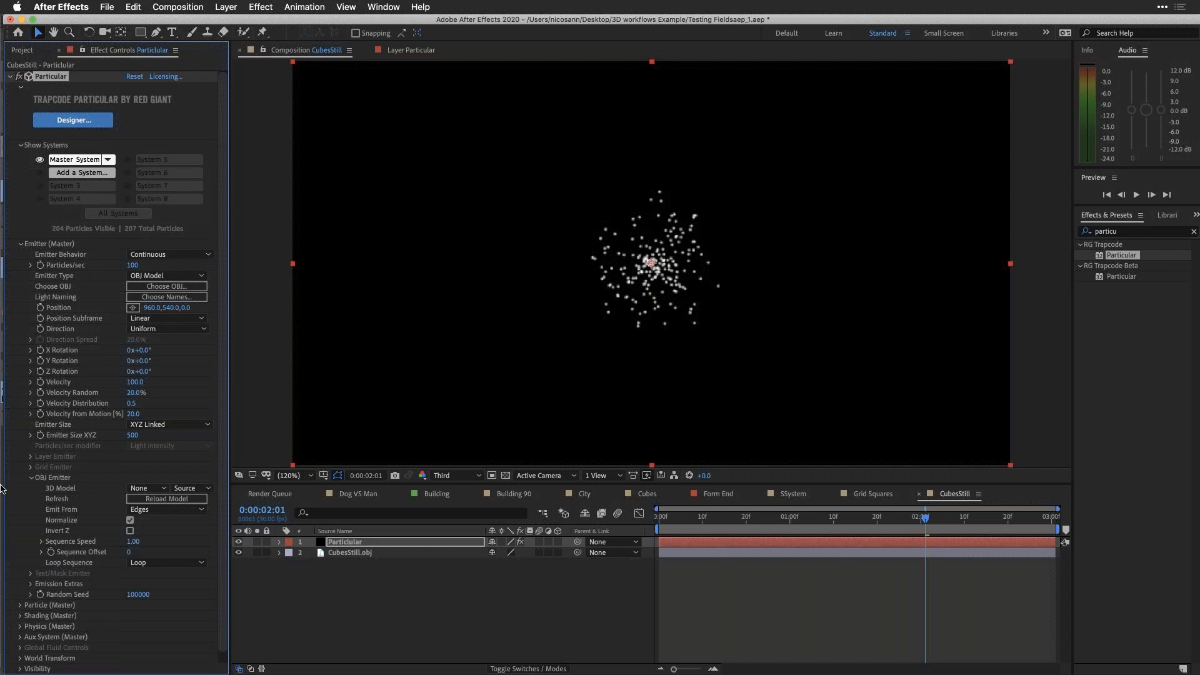
left_click(161, 488)
left_click(175, 532)
key("space")
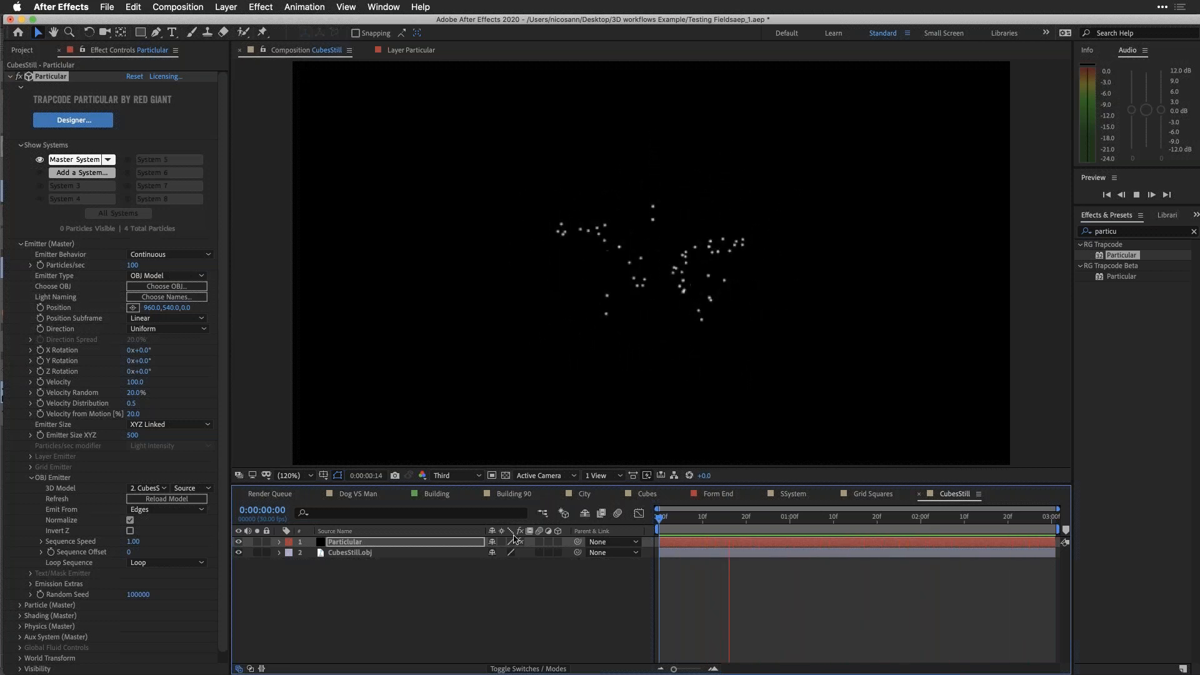
left_click(466, 476)
left_click(473, 490)
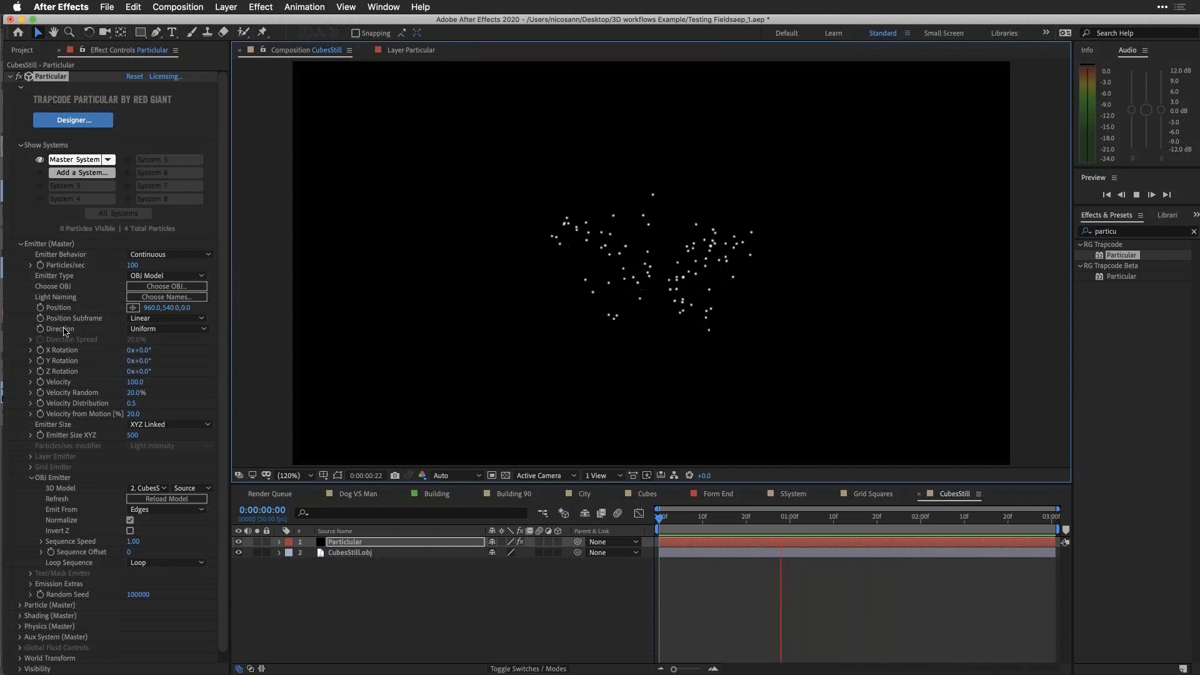
Set the emitter direction to Bi-Directional and raise Particles/sec to 1400.
left_click(161, 330)
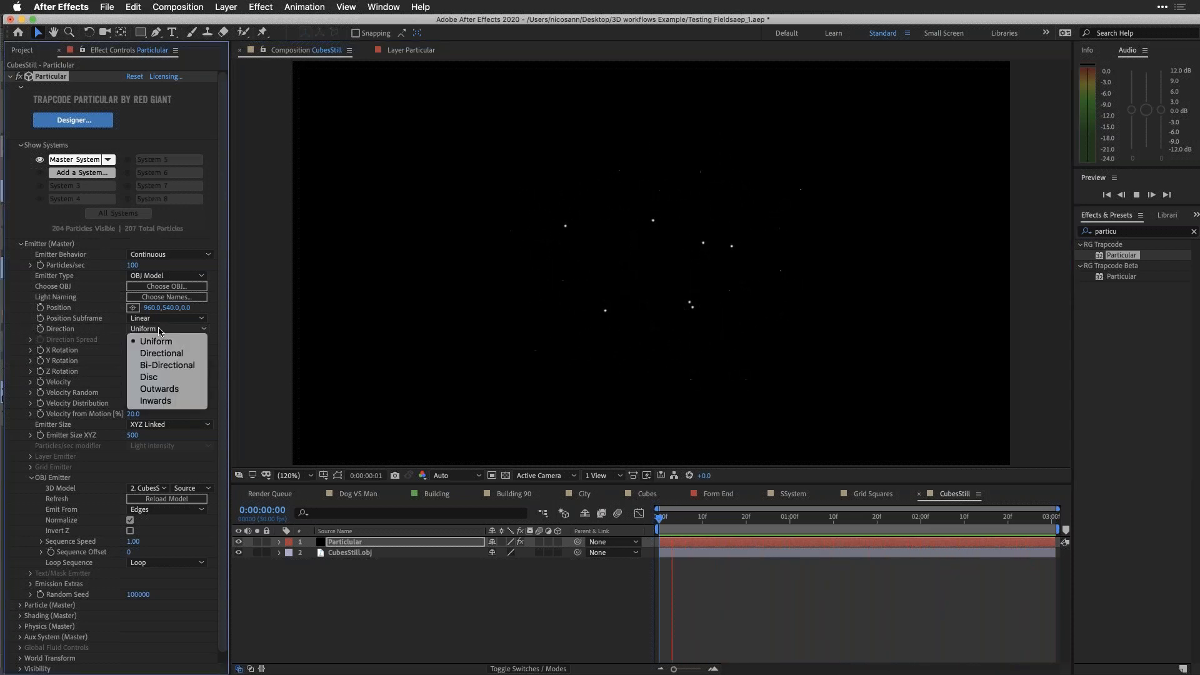
left_click(183, 367)
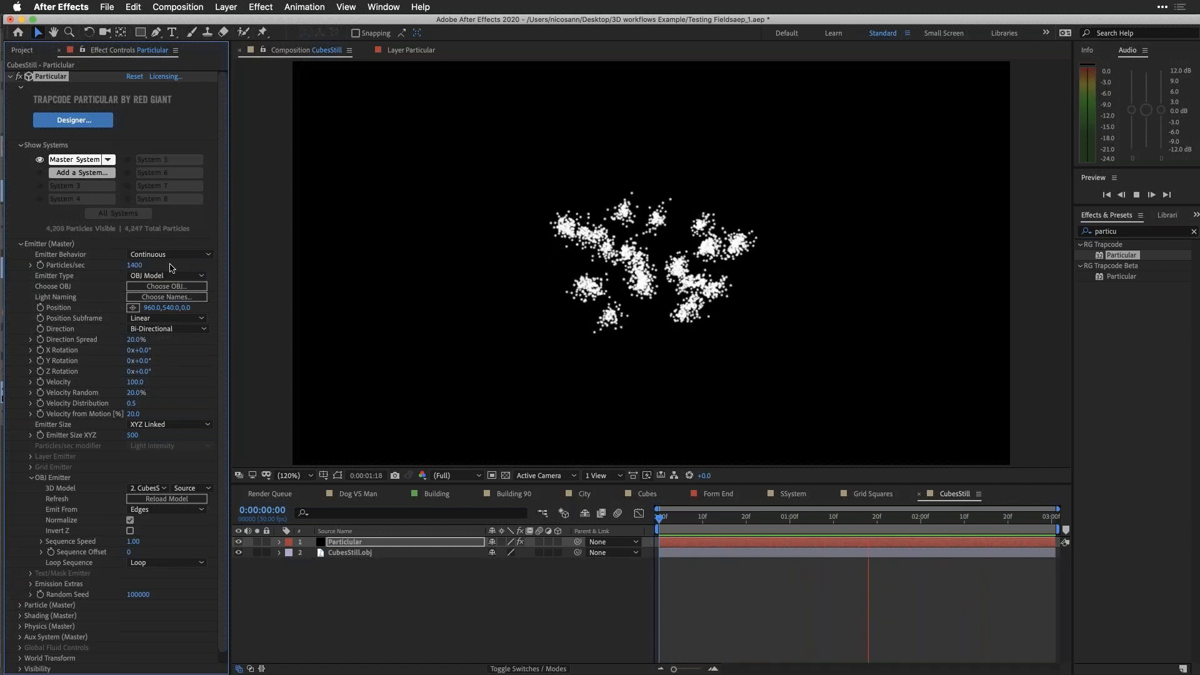
Set the master emitter's velocity to 0 while the preview plays.
left_click(135, 382)
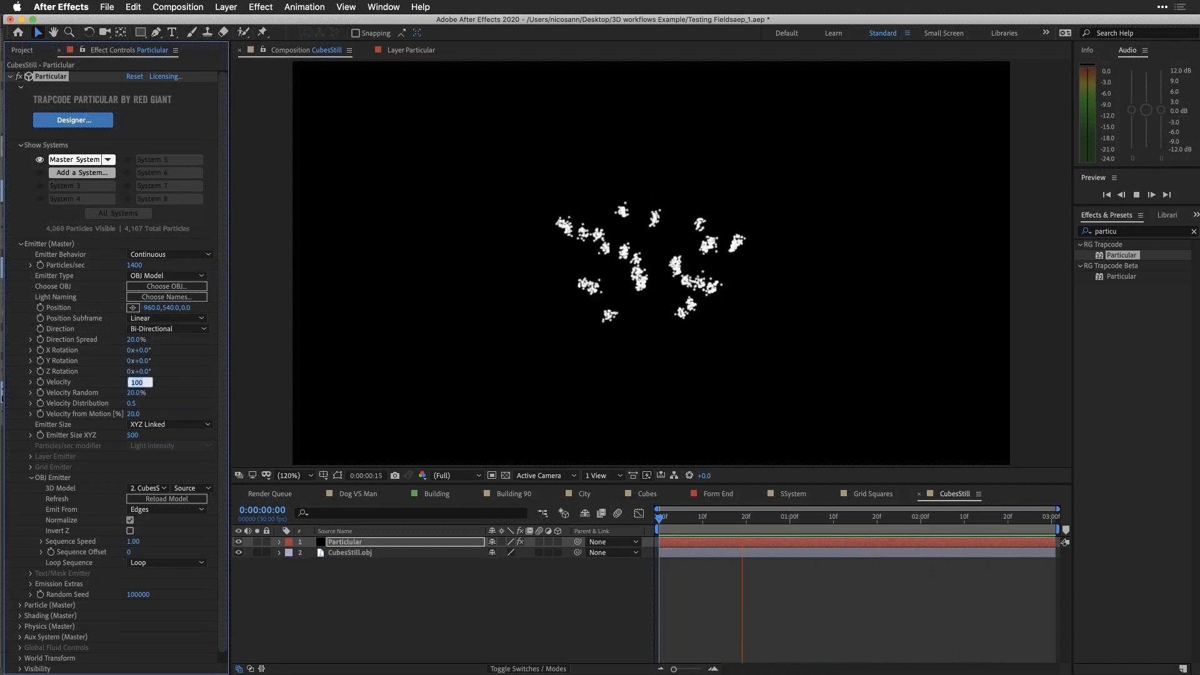
type("0")
key("Return")
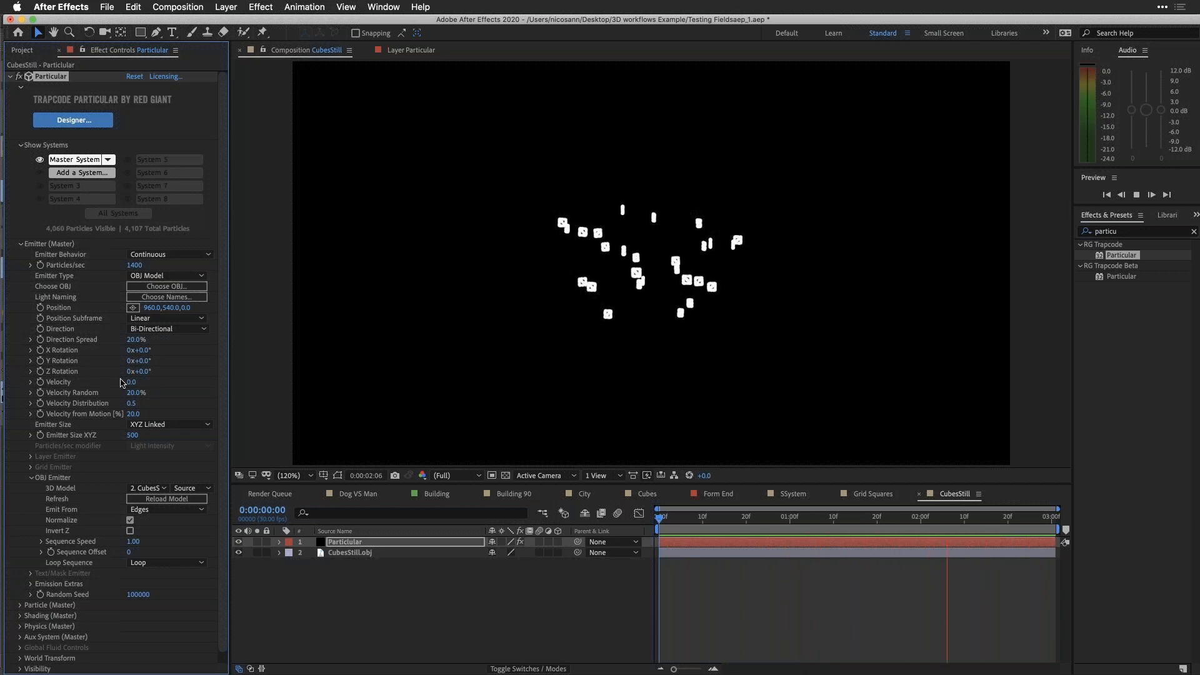
left_click(875, 496)
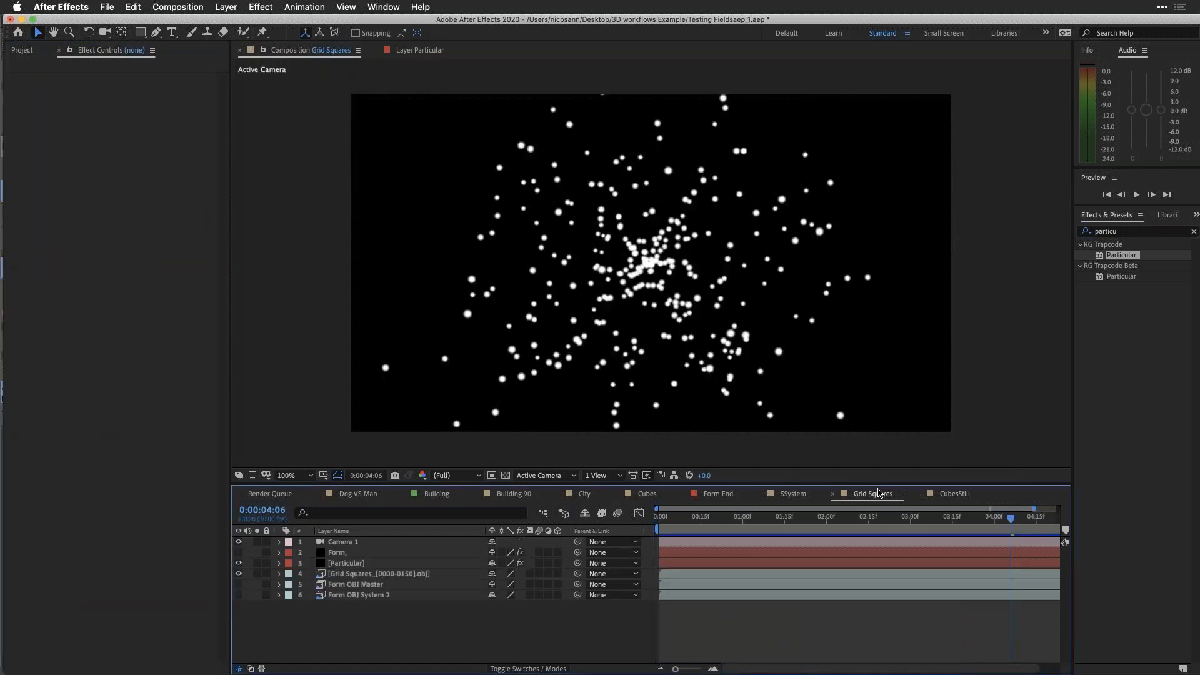
left_click(955, 494)
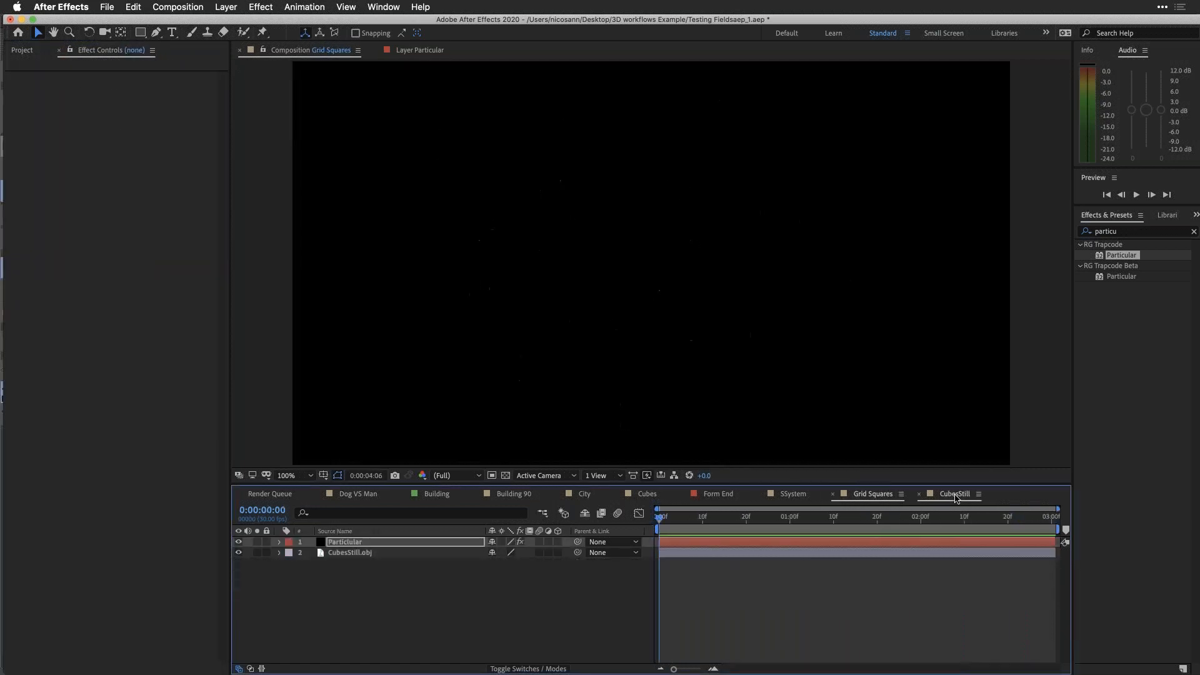
left_click(793, 494)
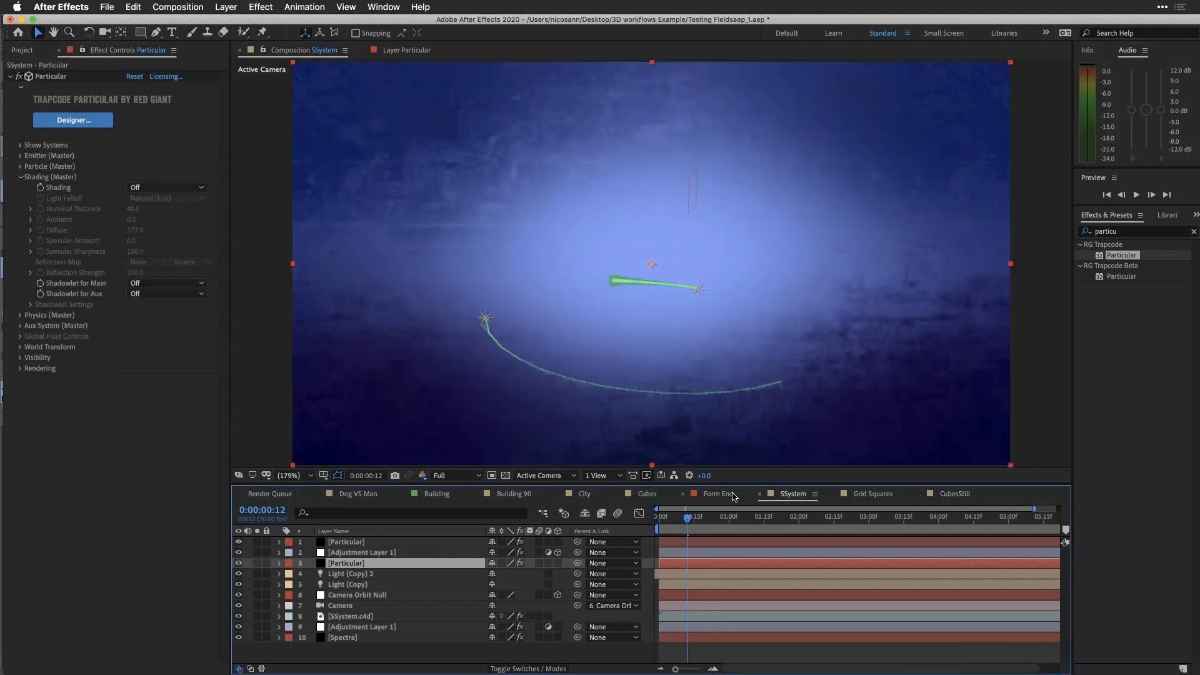
left_click(732, 496)
left_click(860, 496)
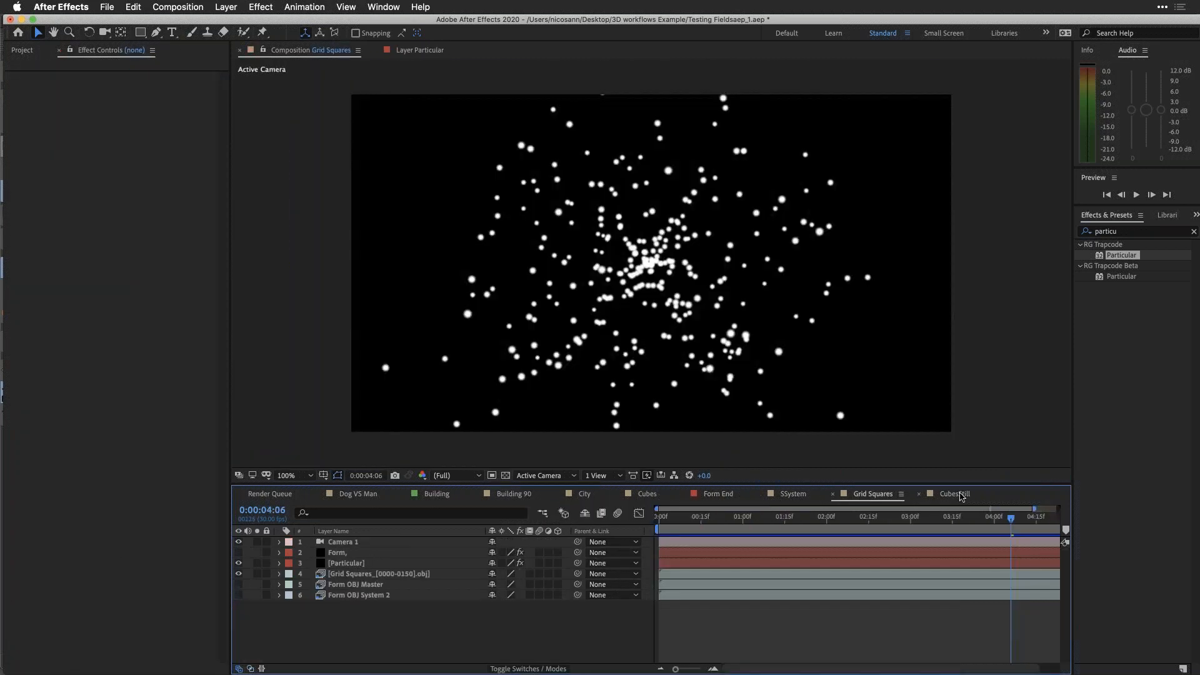
left_click(961, 496)
Raise the emitter velocity to 320 in the CubesStill composition and preview the emission from 0:00:02:00.
left_click(763, 518)
key("space")
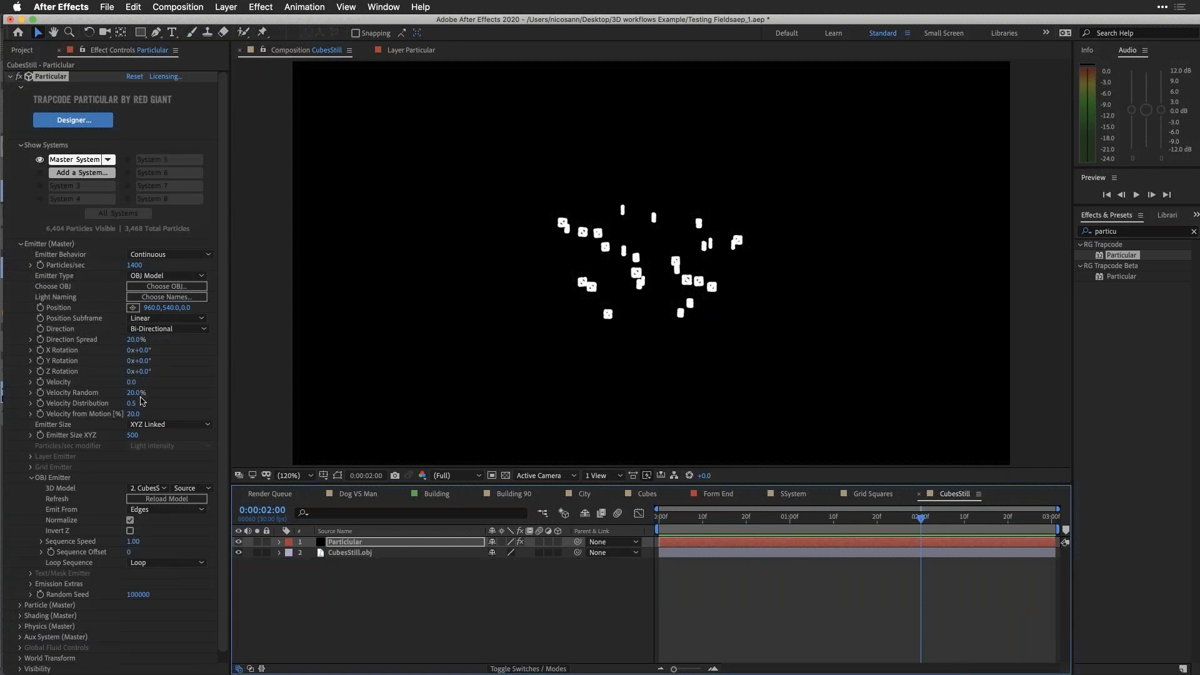
left_click_drag(132, 383, 151, 383)
key("space")
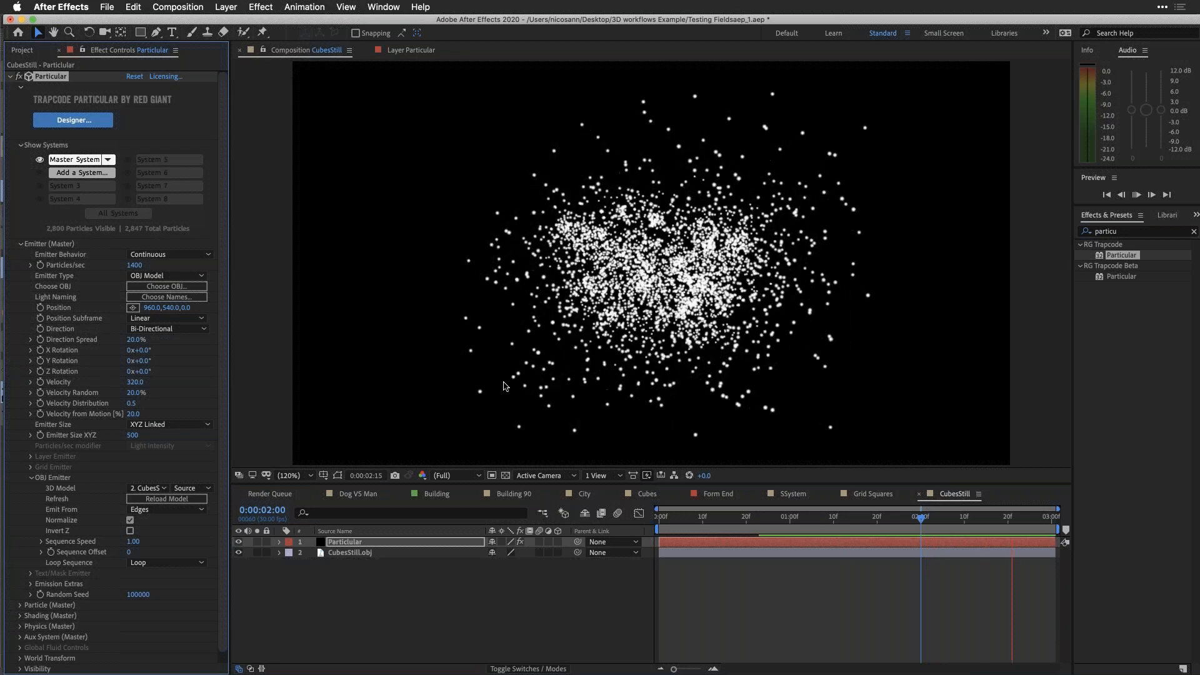
Review the emitter direction options, keep Bi-Directional, and scrub the emission to 0:00:01:11.
left_click(163, 329)
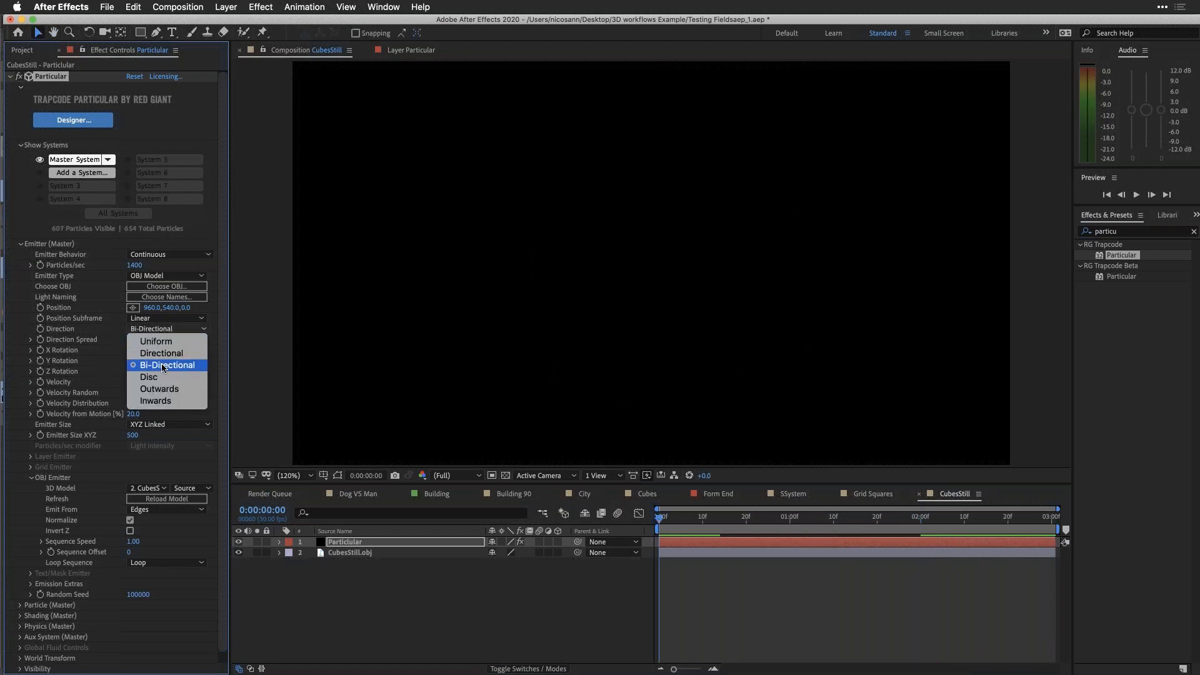
left_click(164, 367)
left_click_drag(757, 521, 837, 528)
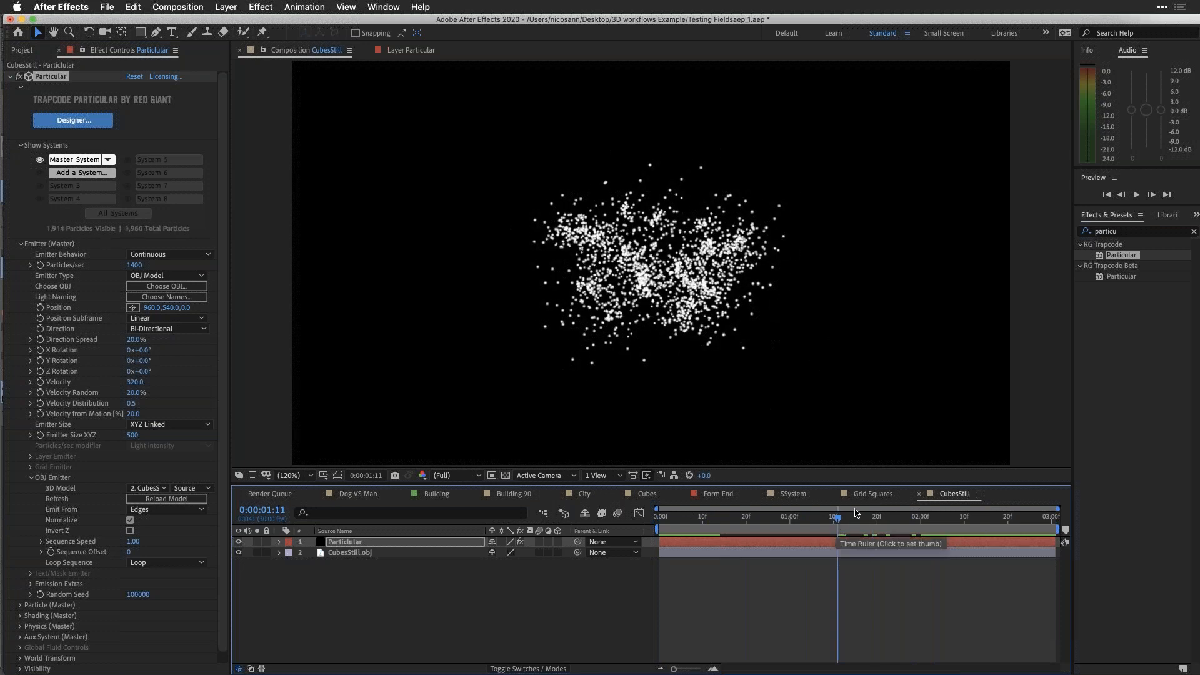
left_click(19, 244)
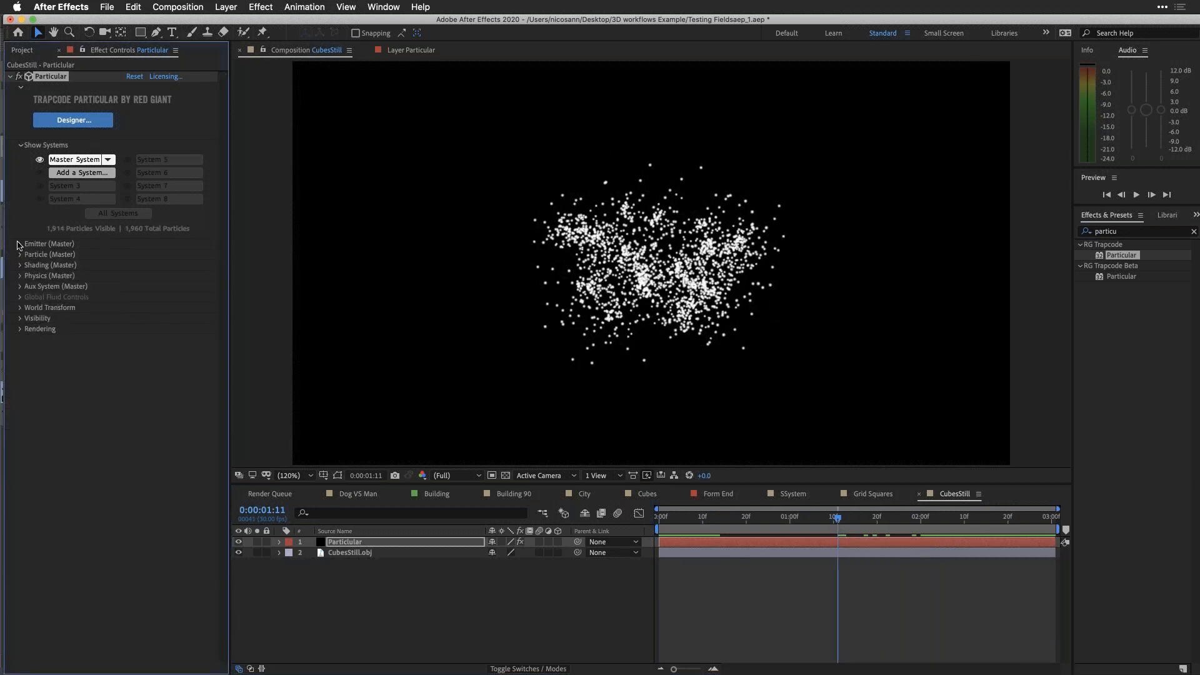
In the Grid Squares composition, hide the Particular layer, show the Form layer and preview the animation.
left_click(874, 494)
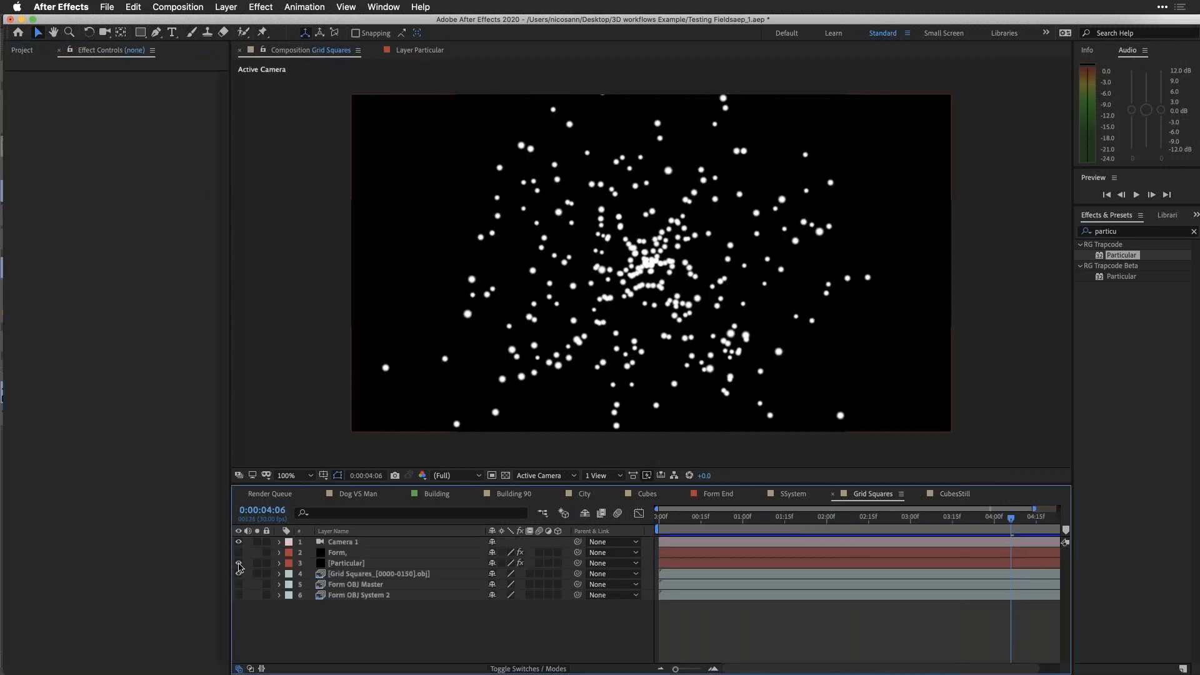
left_click(238, 564)
left_click(238, 553)
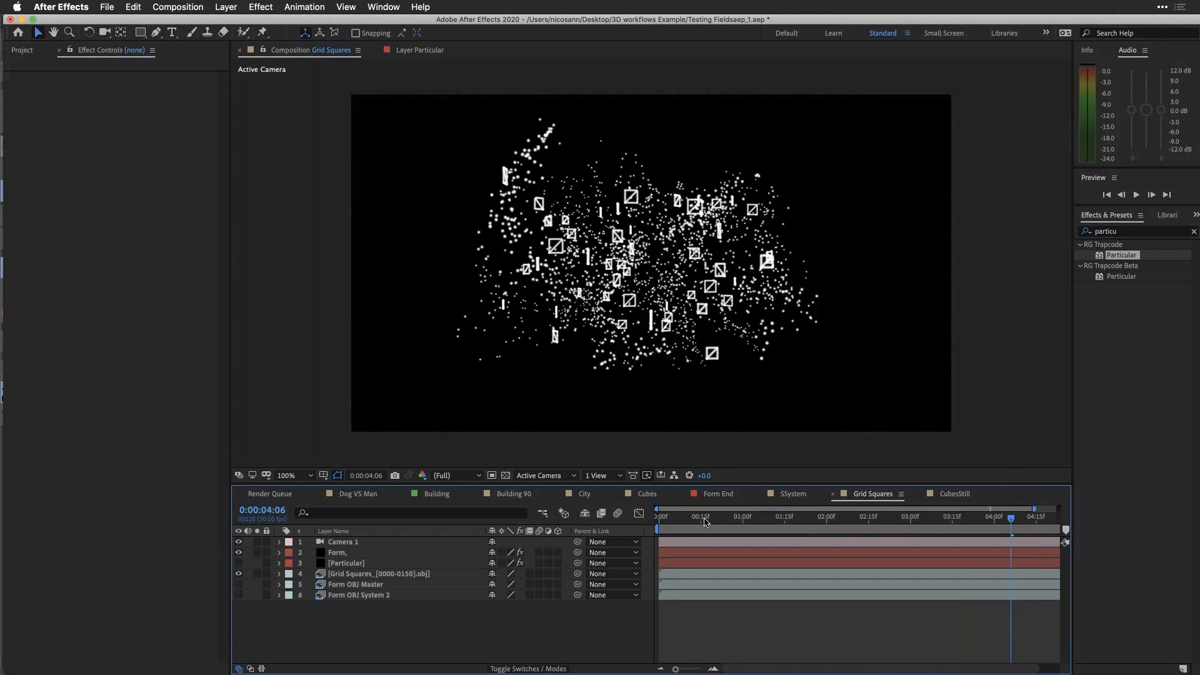
key("space")
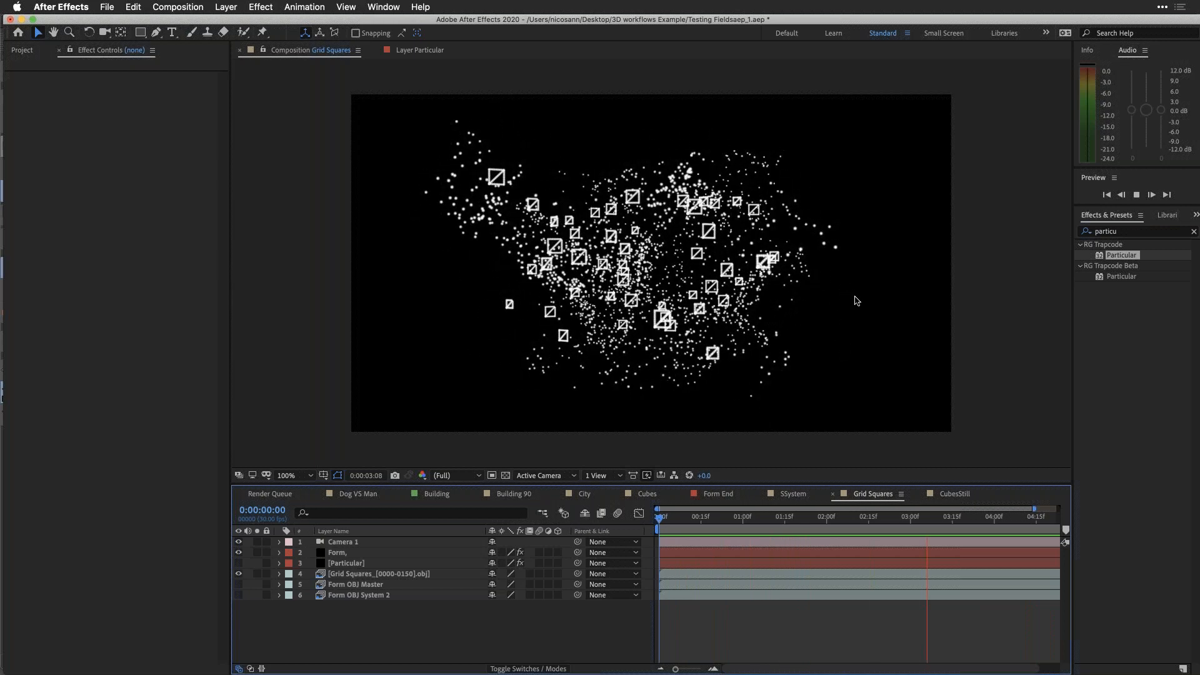
key("space")
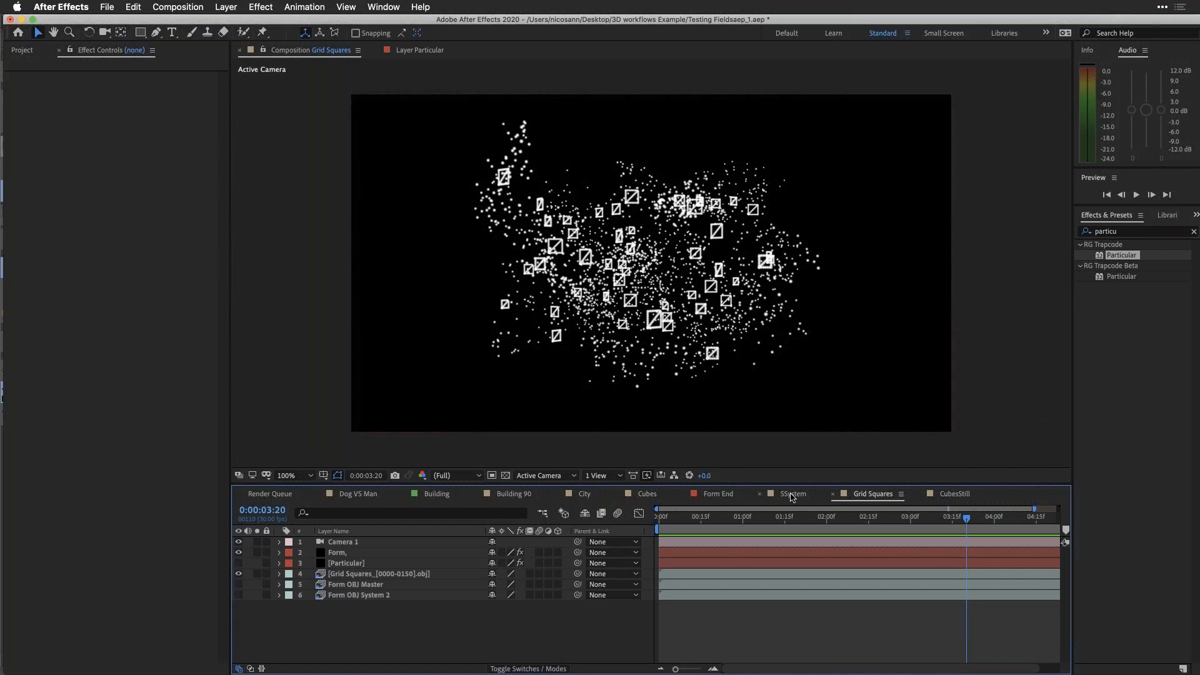
Examine the SSystem composition's particle trails at several points in time, ending at 0:00:03:03.
left_click(792, 495)
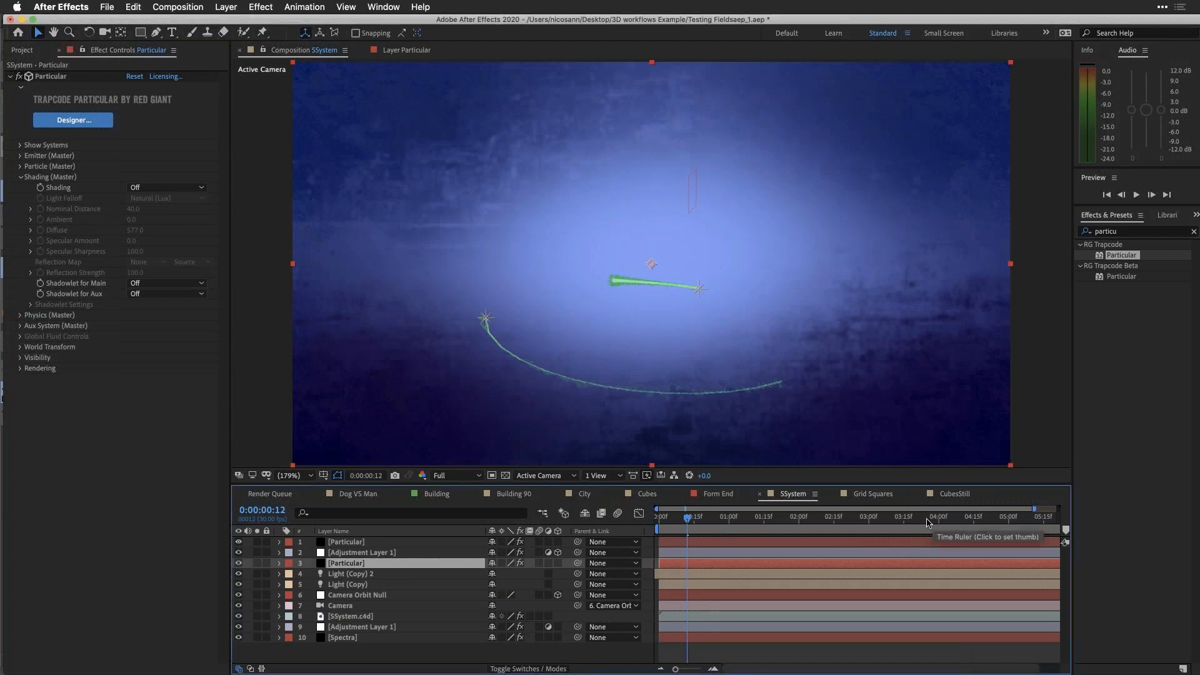
left_click(978, 518)
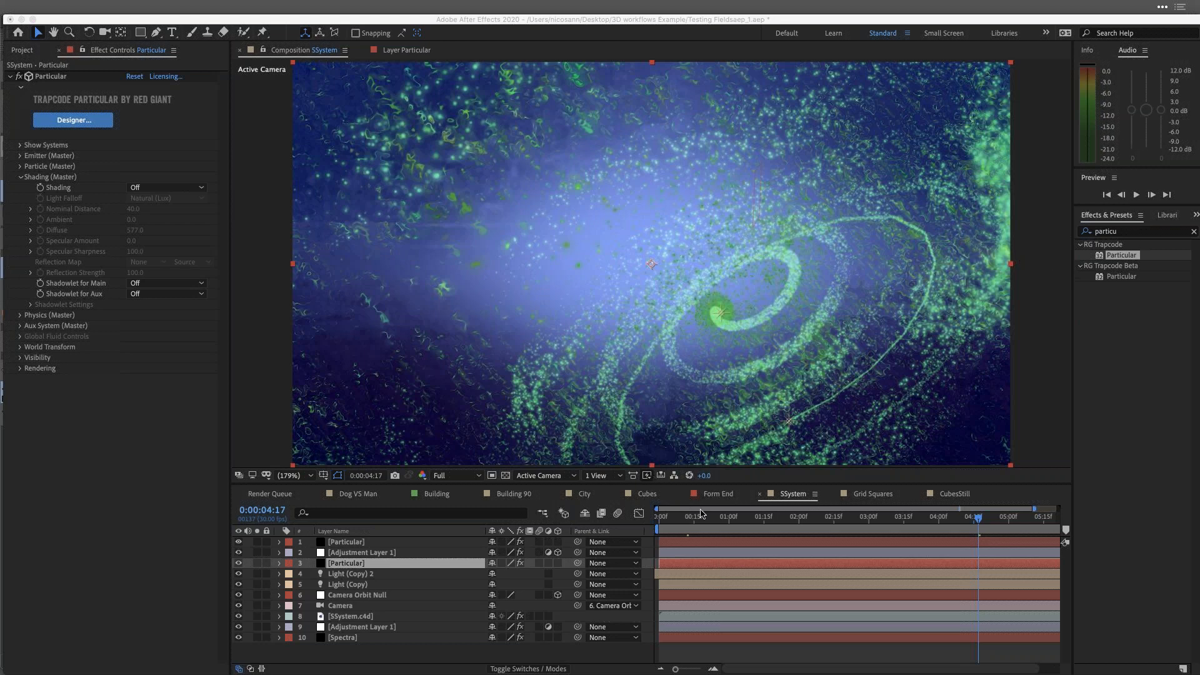
left_click(664, 524)
left_click(724, 519)
left_click_drag(699, 523, 688, 524)
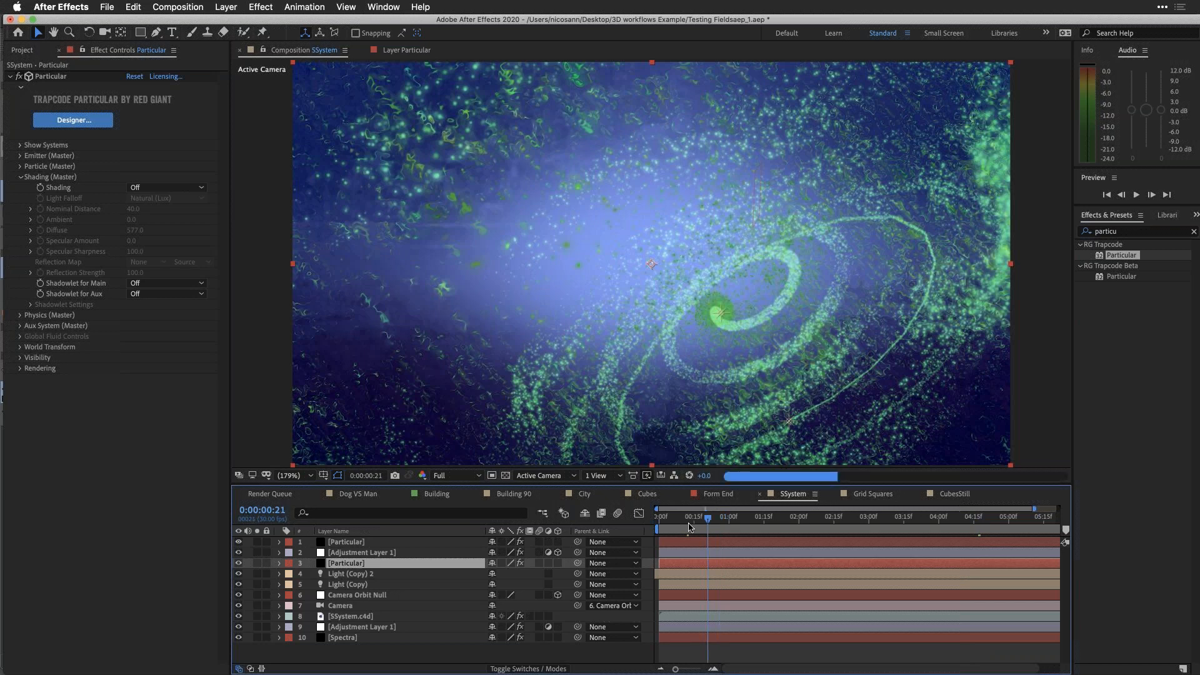
left_click_drag(690, 527, 849, 524)
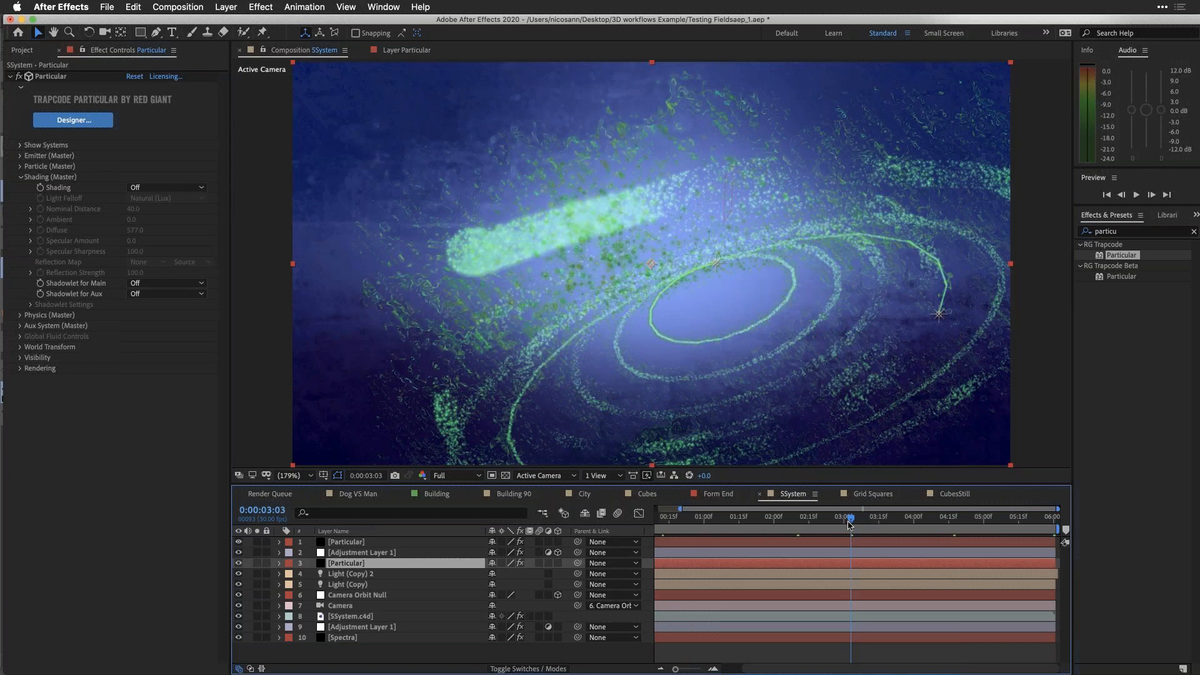
Switch to Cinema 4D, open the recent project SSystem.c4d from the Solar System folder and play its animation.
key("super+Tab")
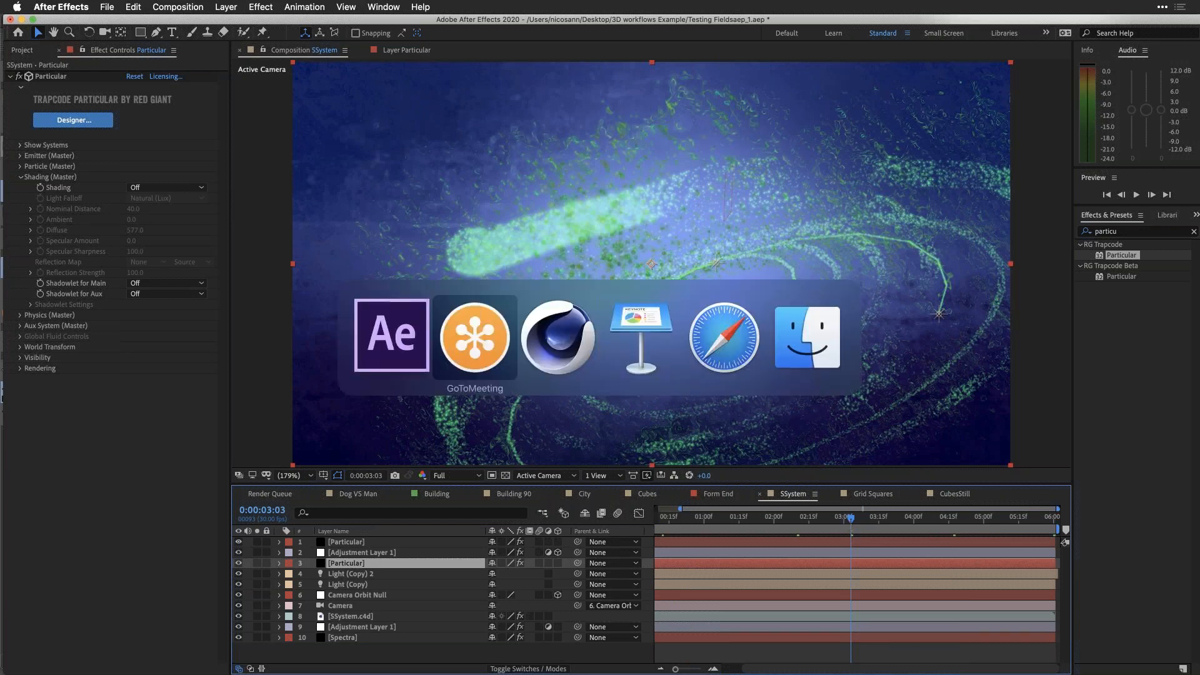
key("super+Tab")
key("super+Tab")
key("super+Tab")
key("super+Tab")
key("super+Tab")
key("super+Tab")
key("super+Tab")
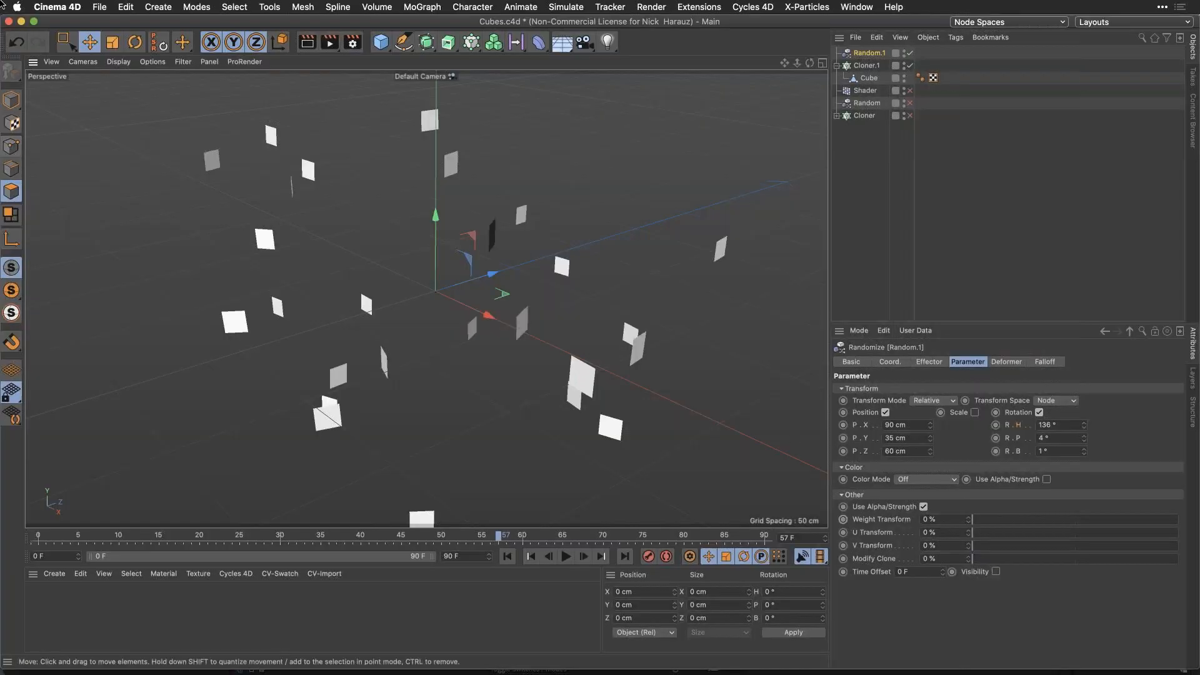
left_click(100, 7)
mouse_move(209, 270)
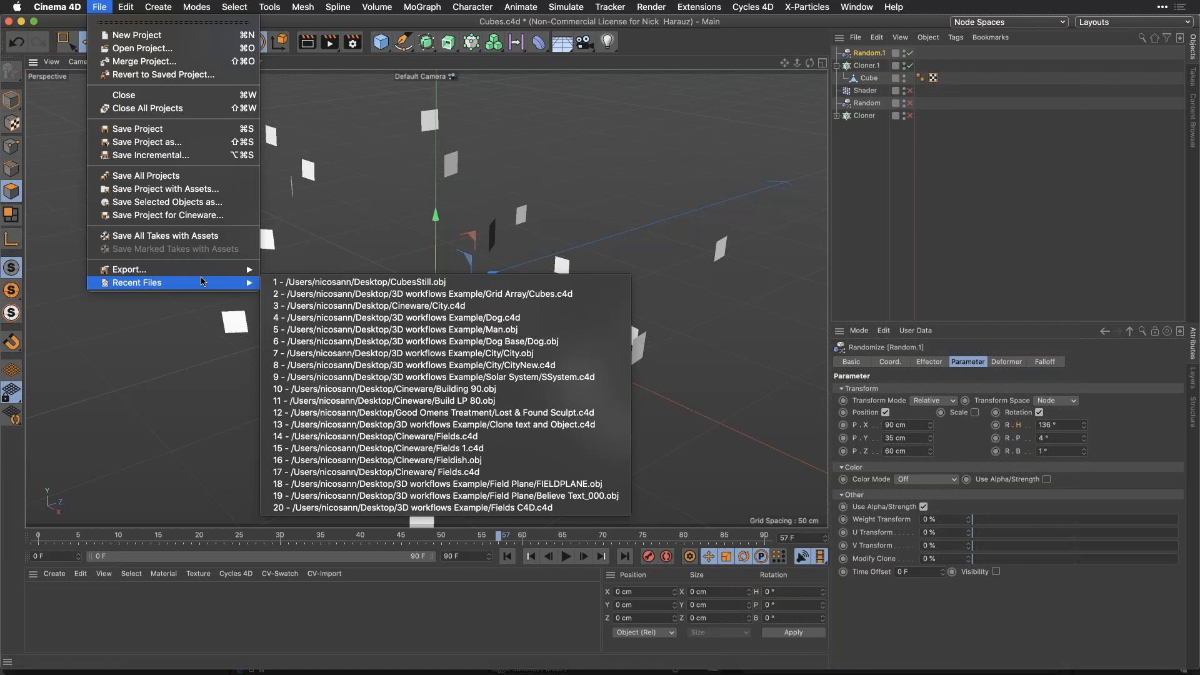
left_click(489, 378)
key("F8")
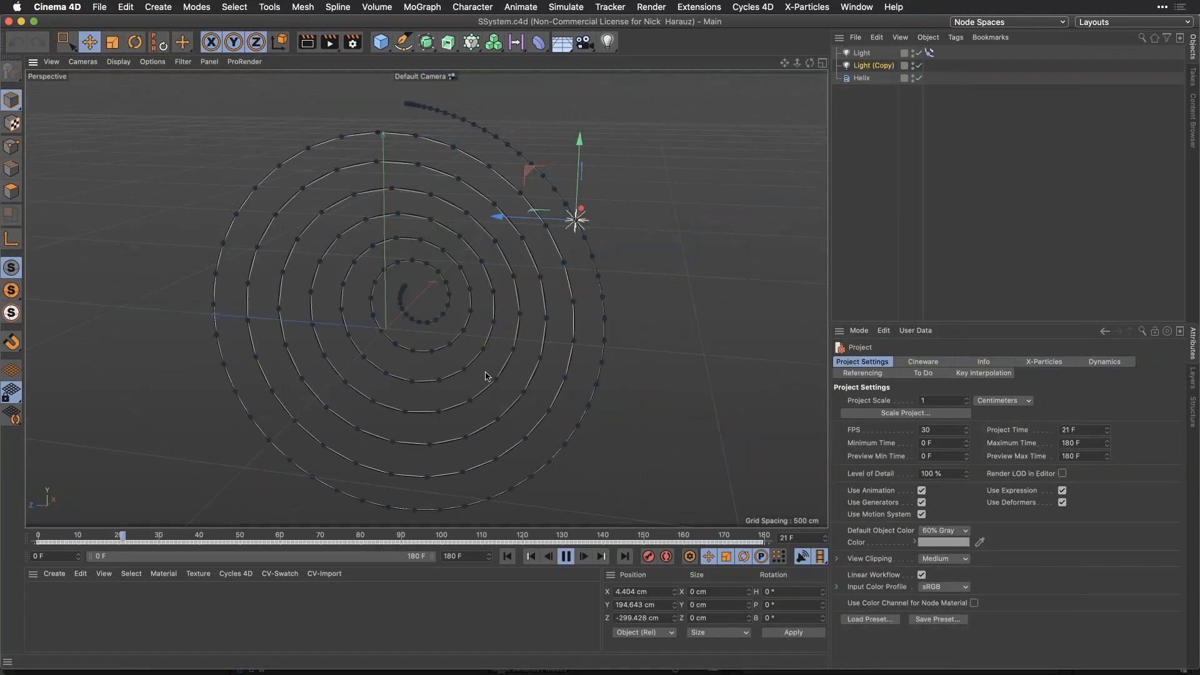
Disable the Light, Light (Copy) and Helix objects in the scene.
mouse_move(266, 358)
left_mouse_down()
mouse_move(263, 347)
mouse_move(250, 368)
left_mouse_up()
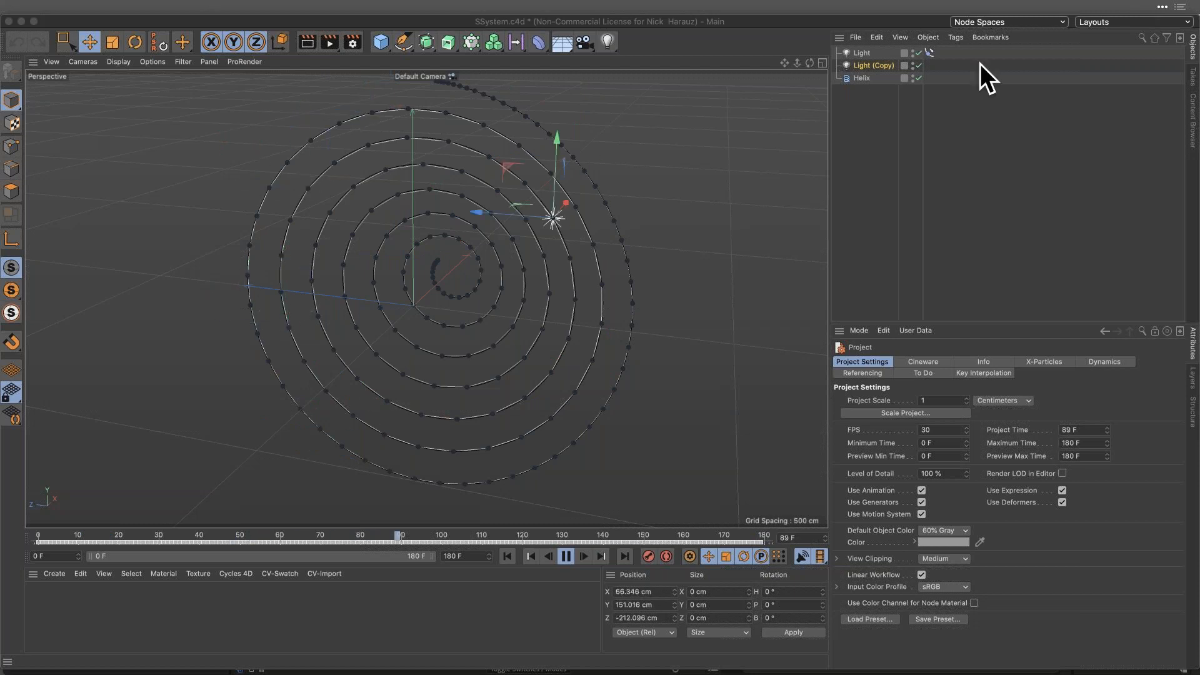
left_click_drag(923, 54, 919, 78)
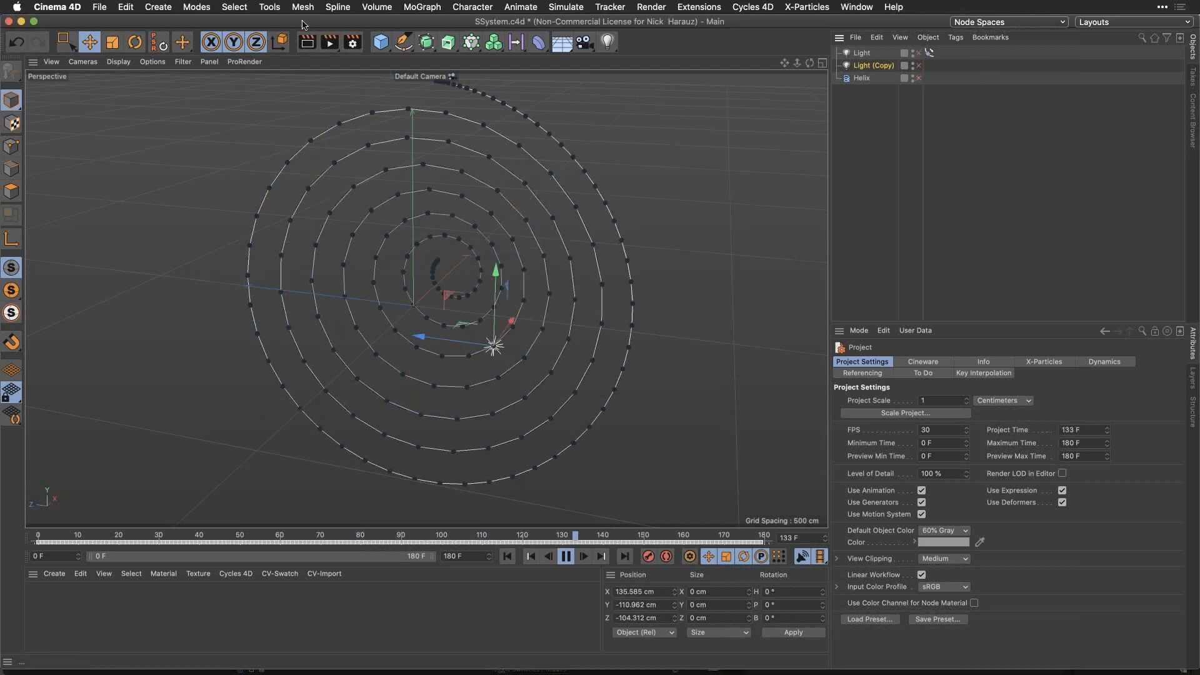
Add a new Helix spline to the scene and disable it.
left_click(404, 45)
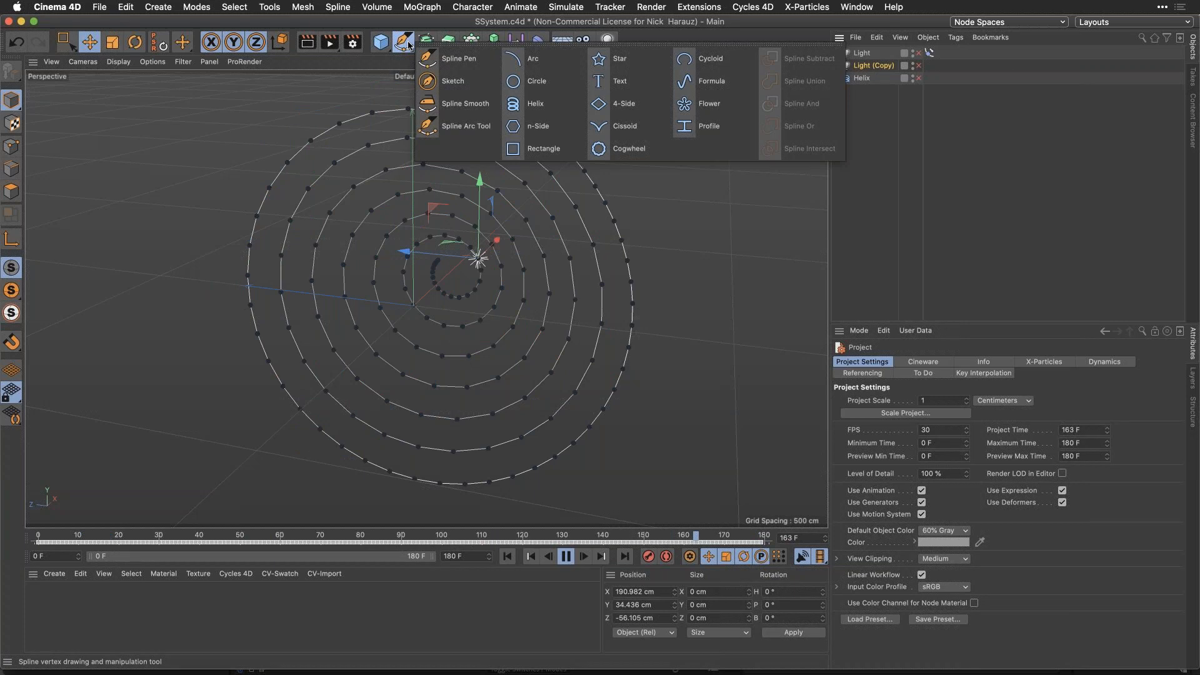
left_click(535, 103)
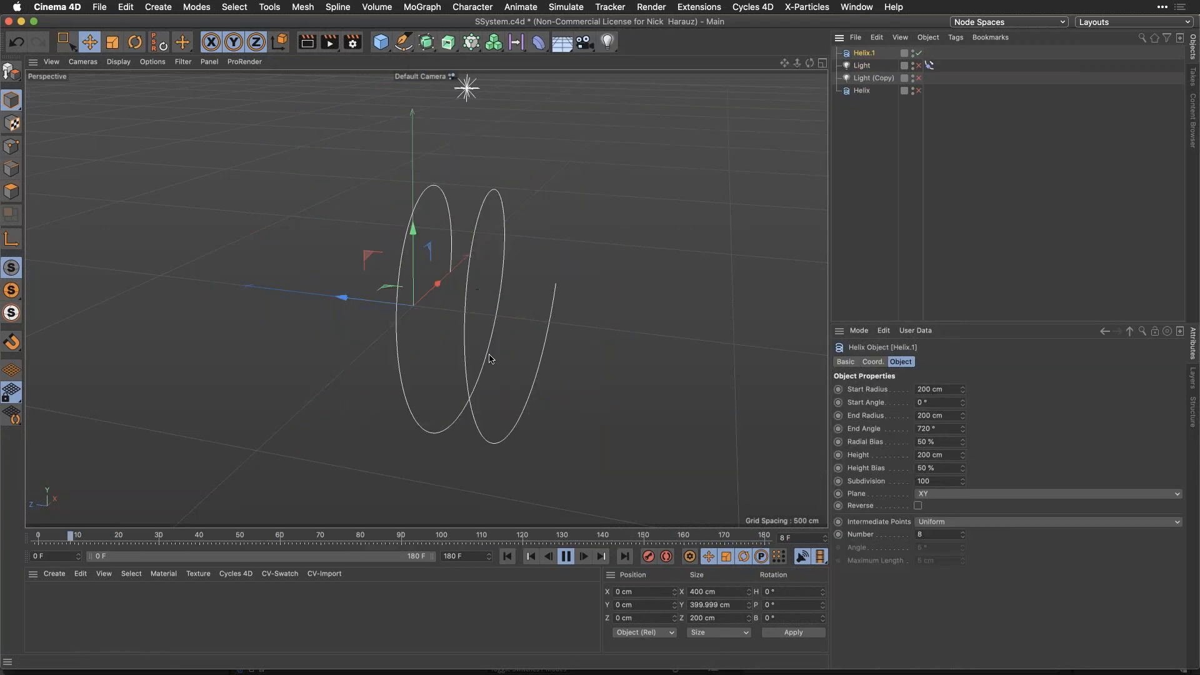
left_click(919, 53)
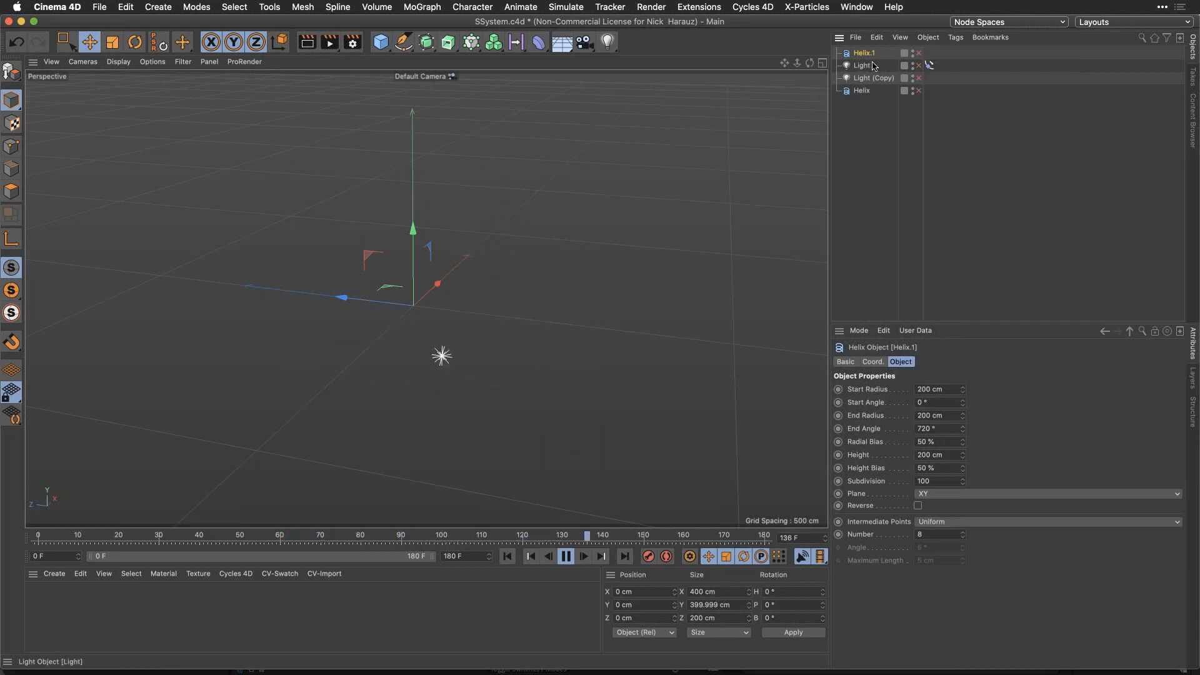
Re-enable Light, Light (Copy) and the original Helix, and view the spiral from a slightly different angle.
left_click_drag(919, 65, 921, 90)
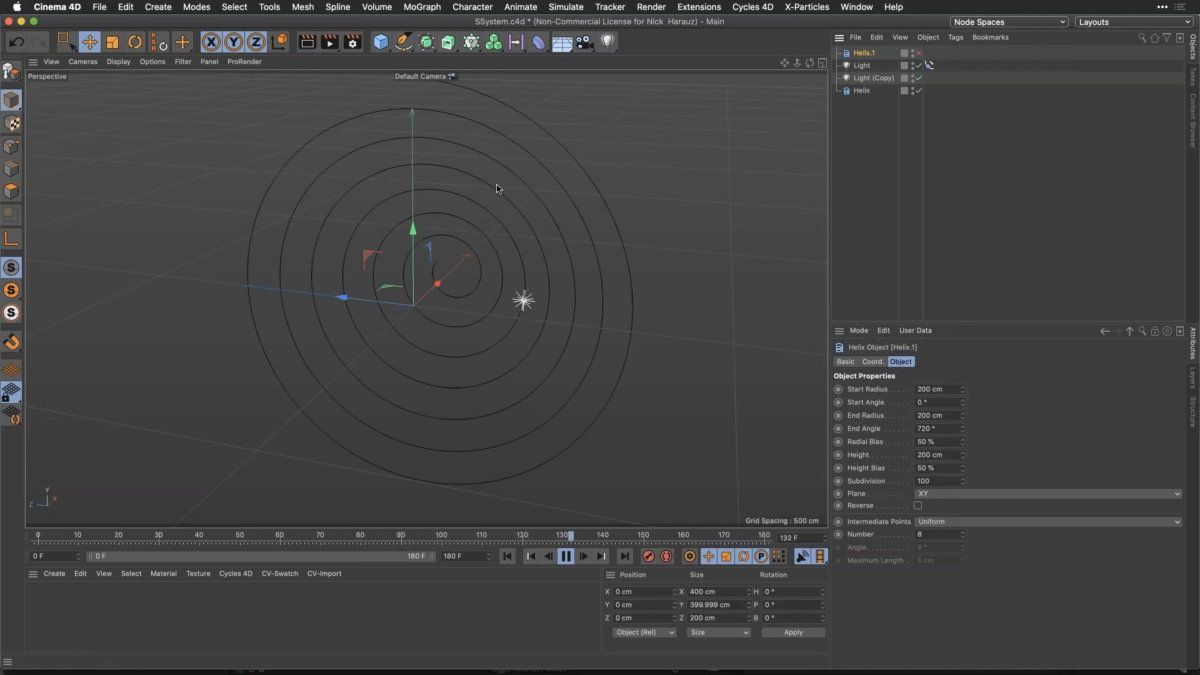
left_click_drag(499, 191, 502, 198)
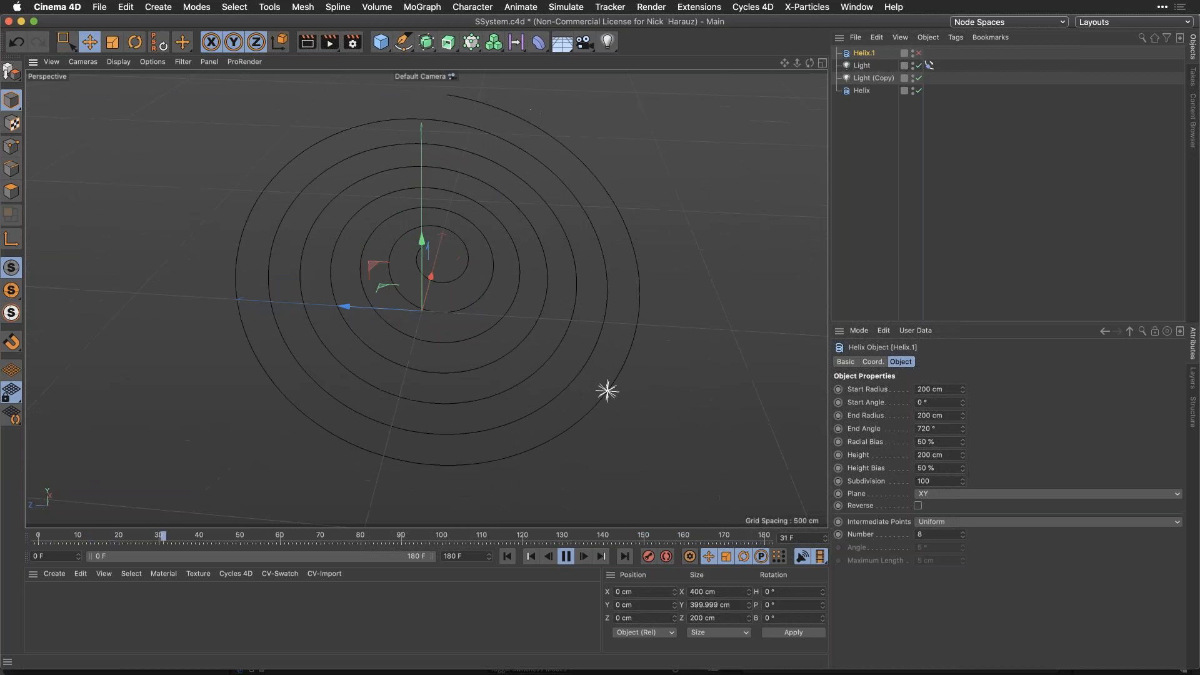
Examine the Animation Tags available for the Light object, including Align to Spline, without adding one.
left_click(862, 65)
right_click(892, 67)
mouse_move(938, 58)
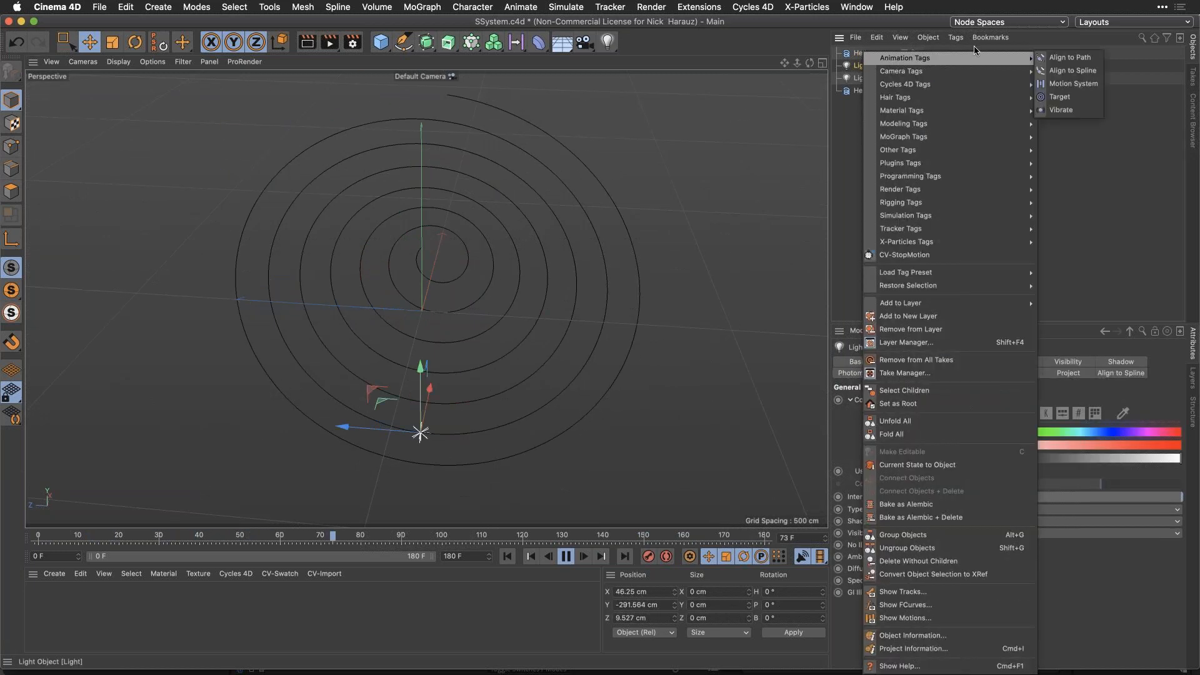
left_click(839, 22)
right_click(876, 67)
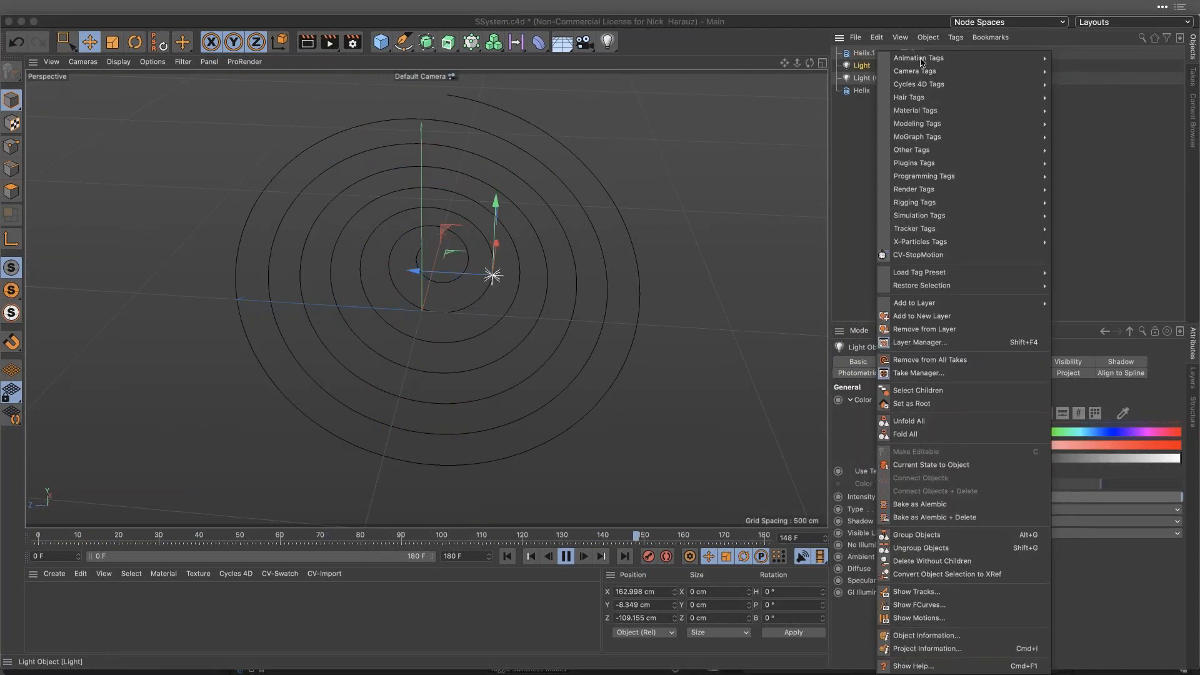
mouse_move(914, 59)
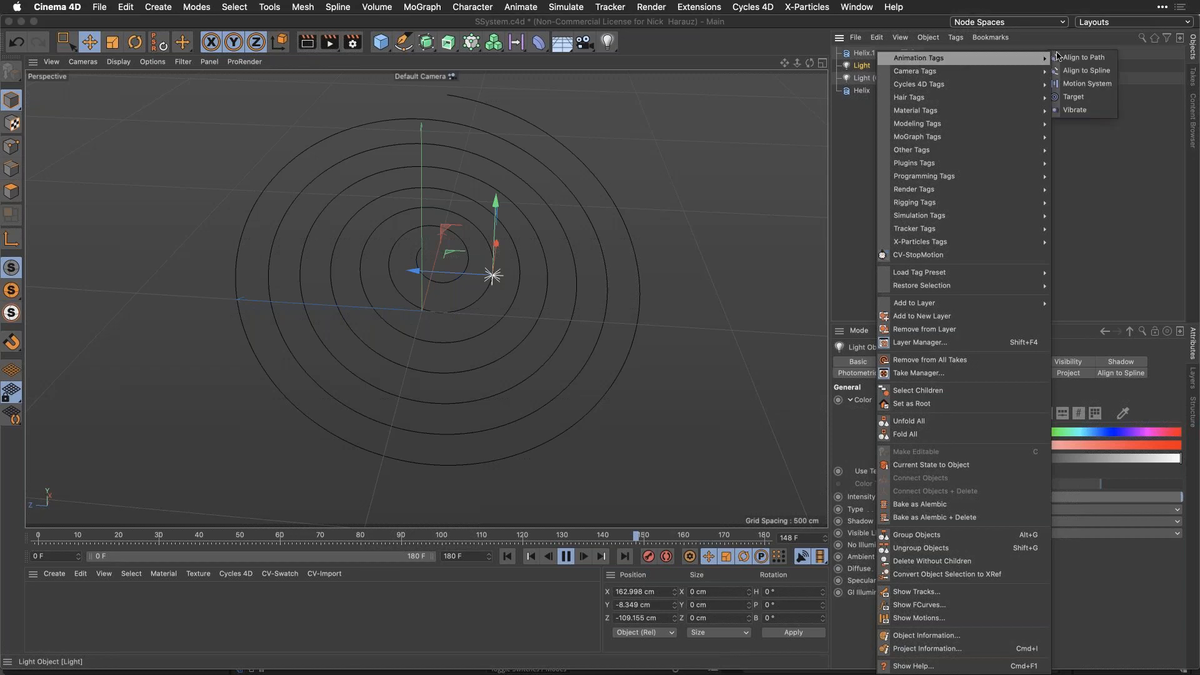
left_click(1180, 169)
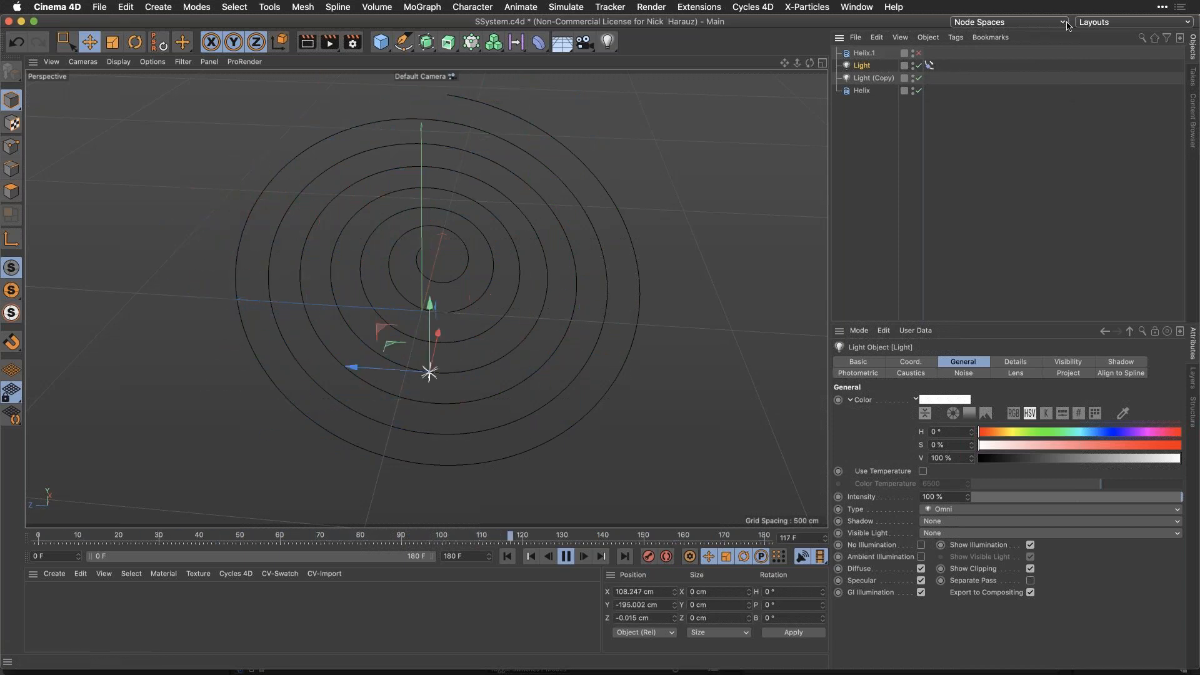
Switch to the animation layout with the Dope Sheet timeline and locate its Bake Objects function.
left_click(927, 39)
left_click(885, 113)
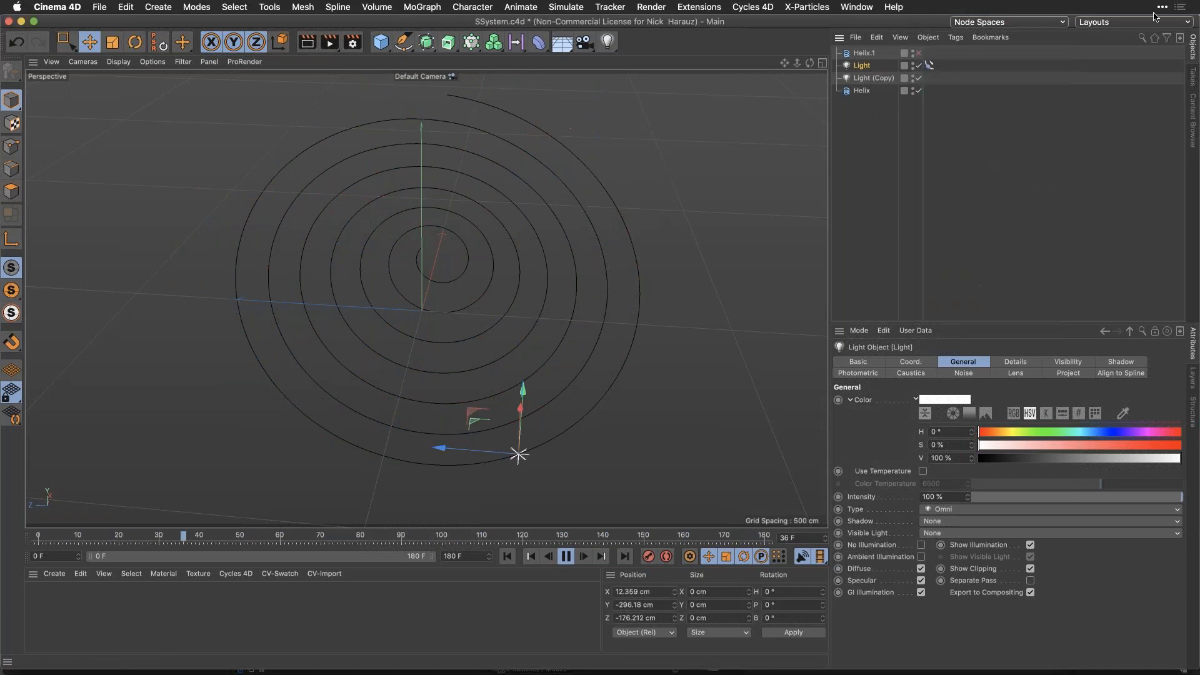
left_click(1120, 22)
left_click(925, 115)
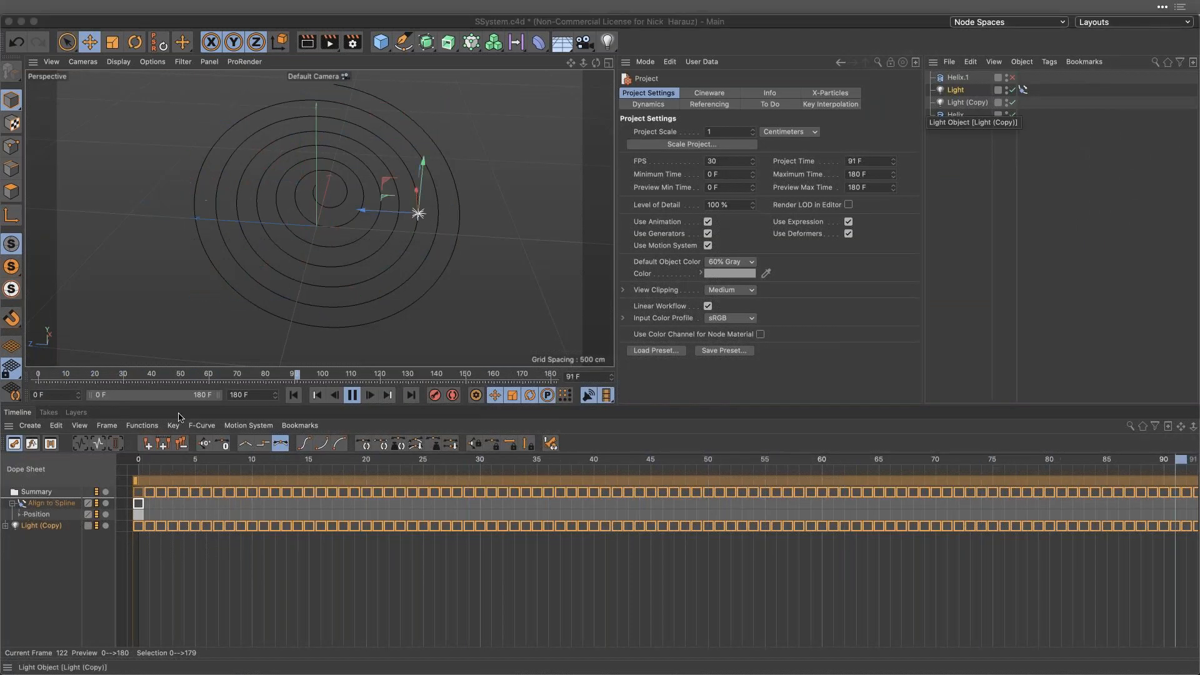
left_click(142, 426)
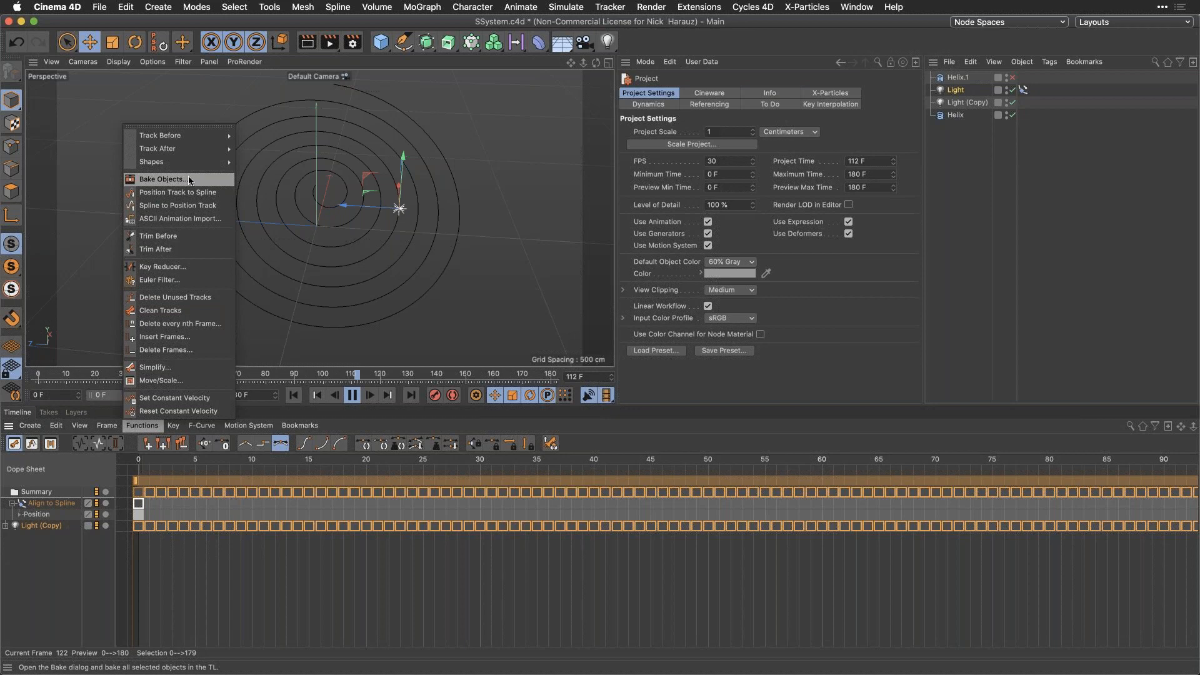
left_click(1097, 48)
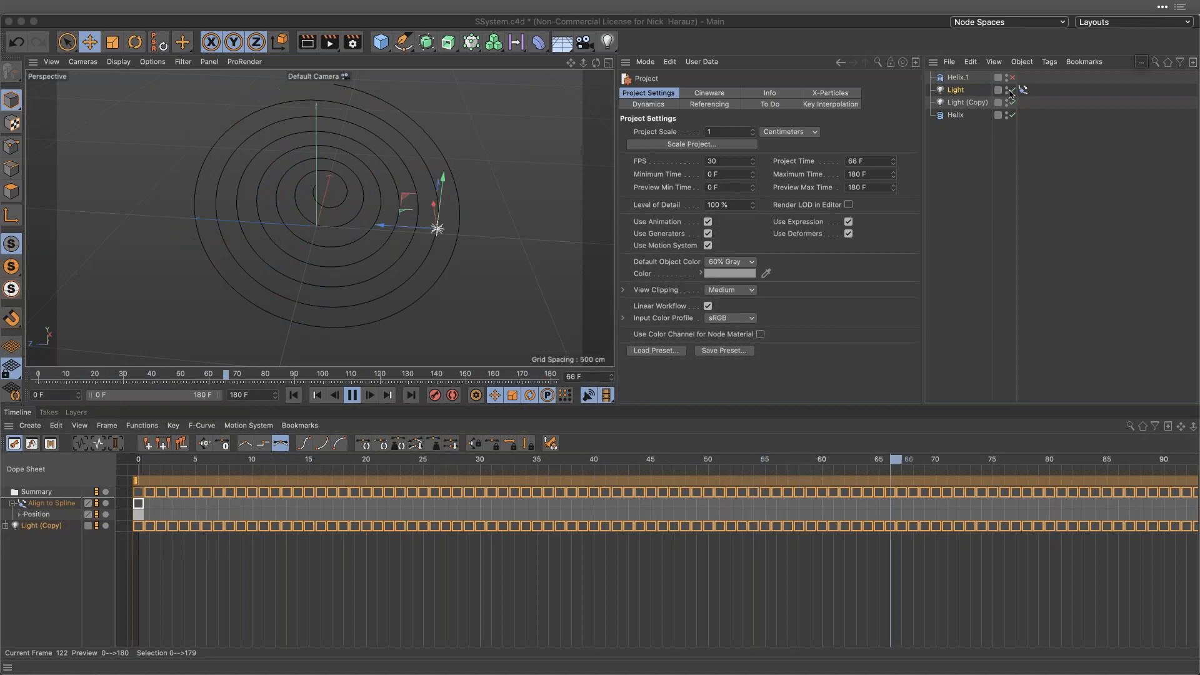
Disable the Light object and select Light (Copy) to display its keyframed path.
left_click(1012, 90)
left_click(967, 103)
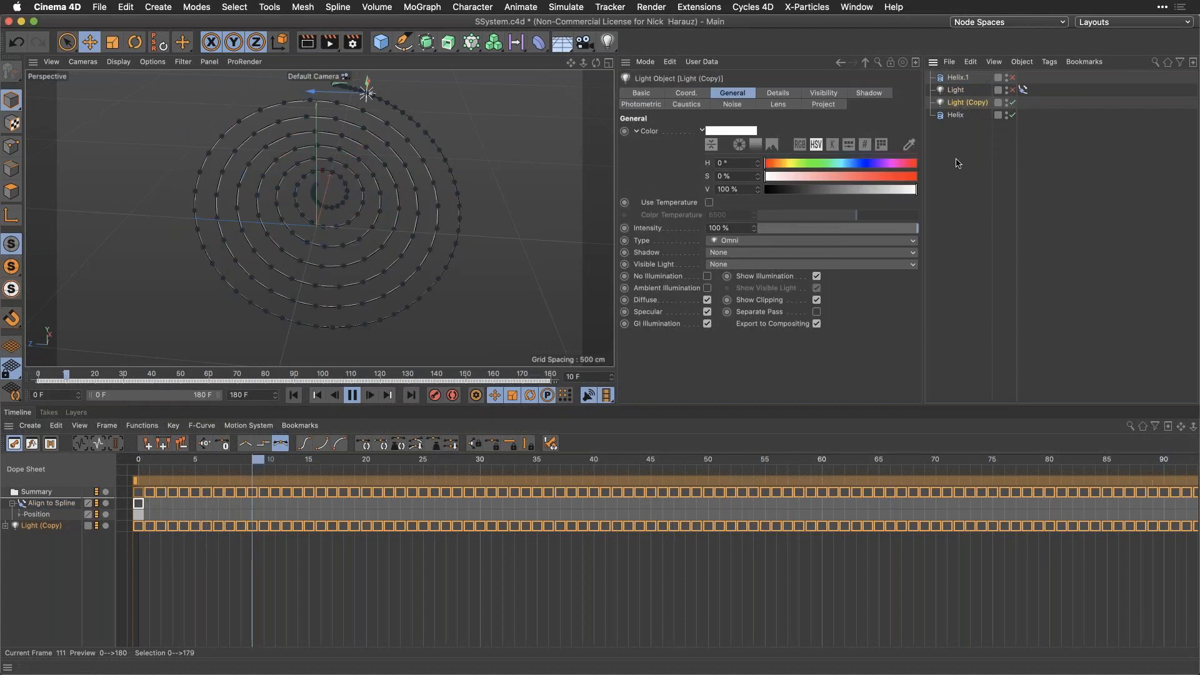
Switch to After Effects, solo the Particular layer in row 3 of the SSystem composition and preview it from the start.
key("super+Tab")
key("super+Tab")
key("super+Tab")
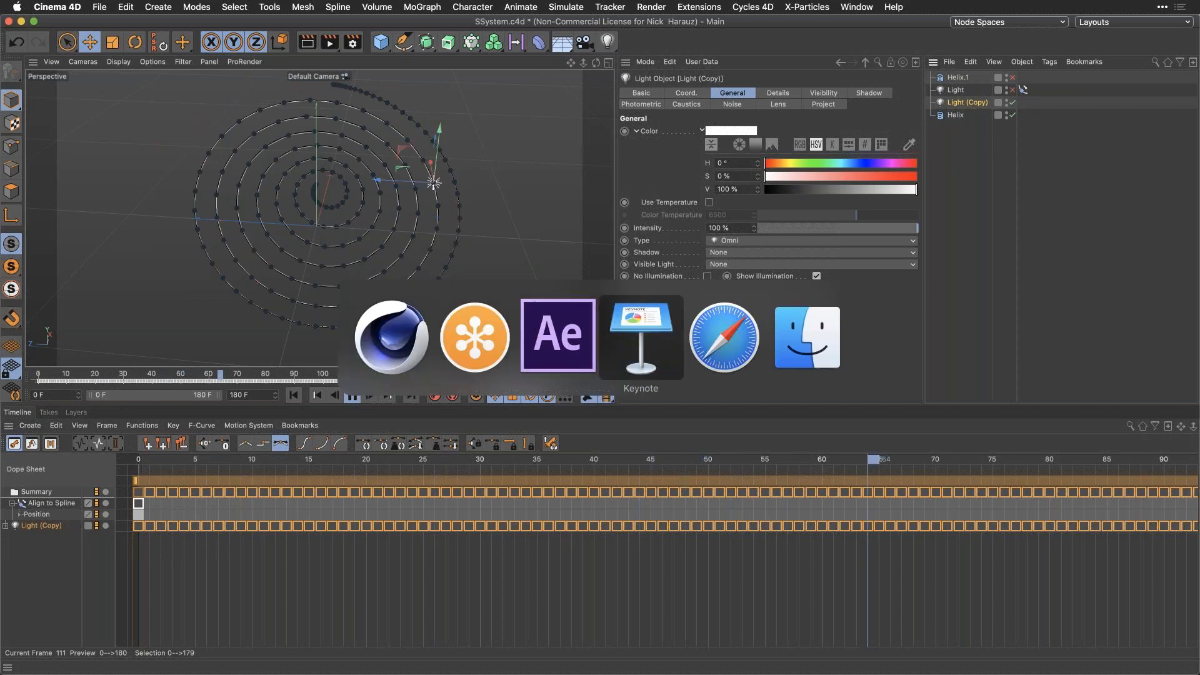
key("super+Tab")
key("super+Tab")
key("super+Tab")
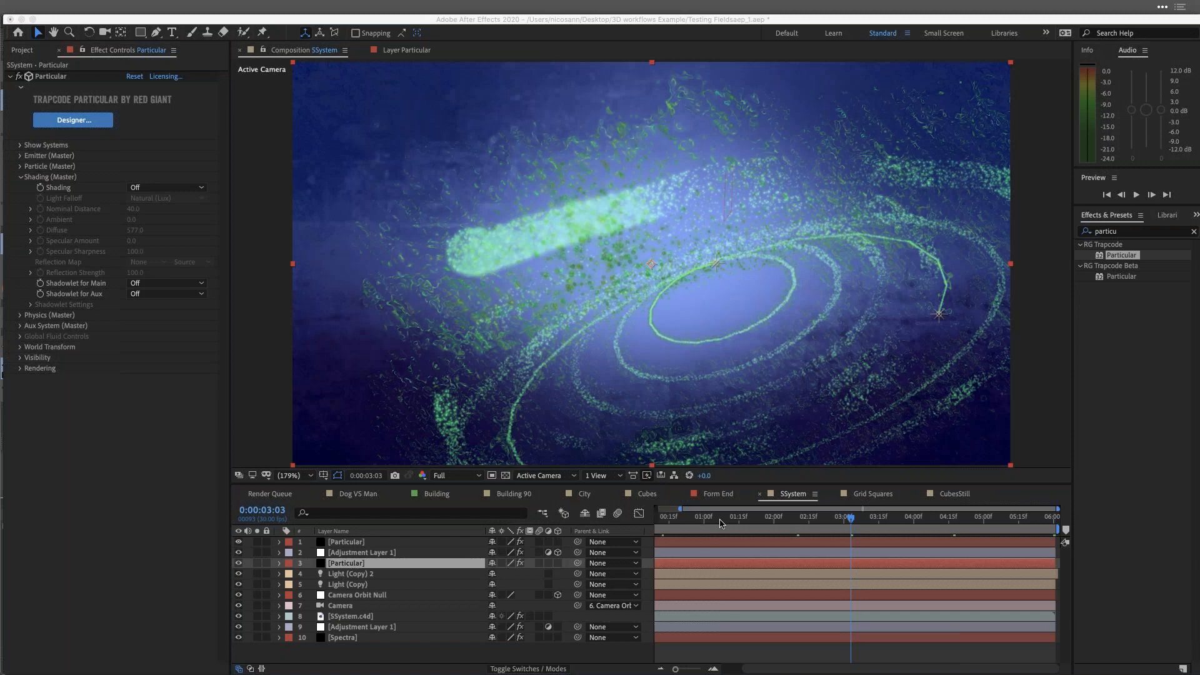
left_click_drag(703, 524, 652, 509)
left_click(257, 562)
key("space")
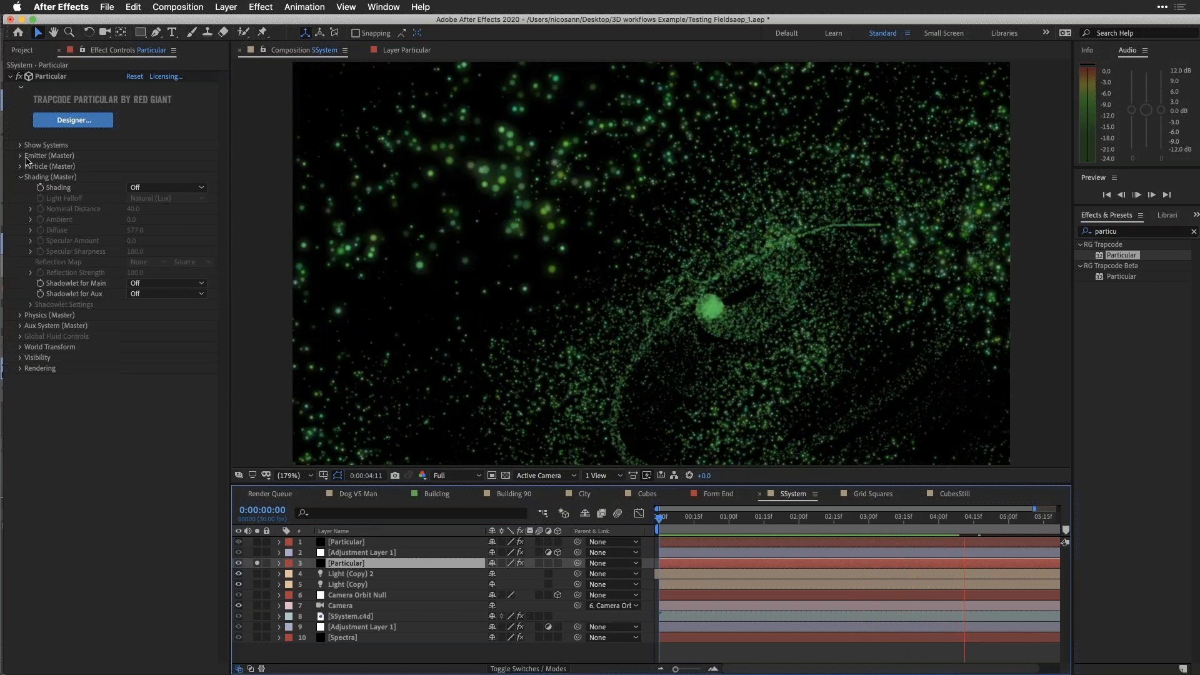
Examine the Particular effect's Emitter and Physics settings, including the Air turbulence fields, and collapse the effect.
left_click(48, 158)
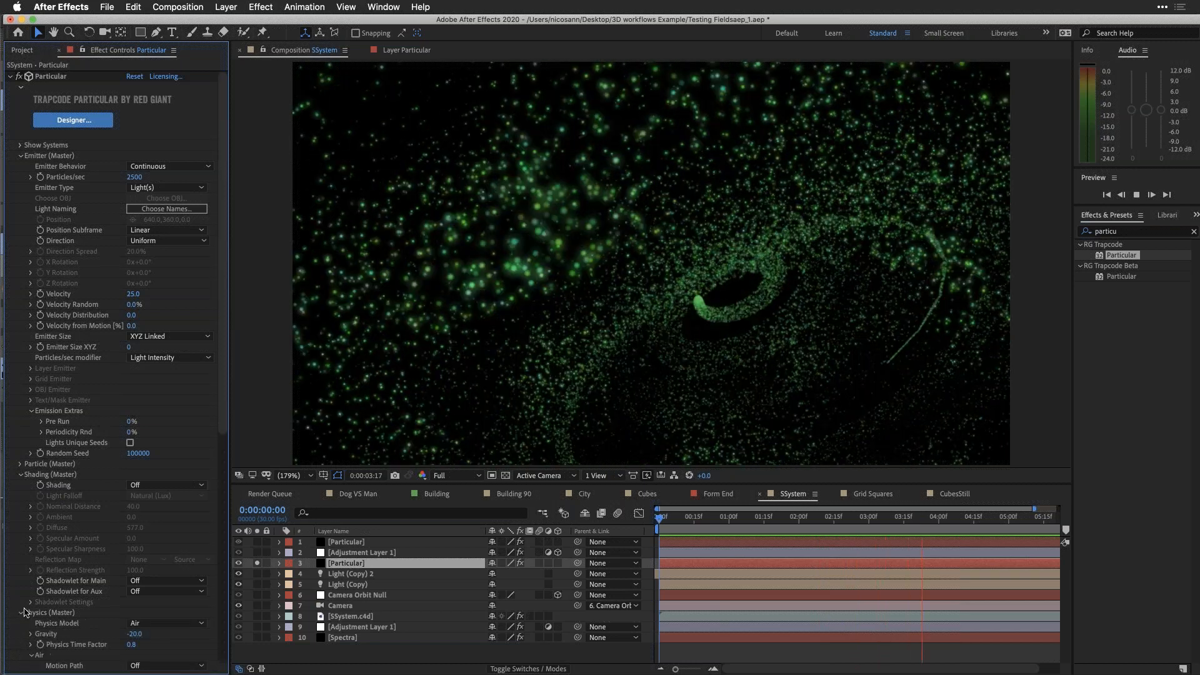
left_click(20, 612)
scroll(48, 580, "down", 5)
scroll(48, 581, "down", 1)
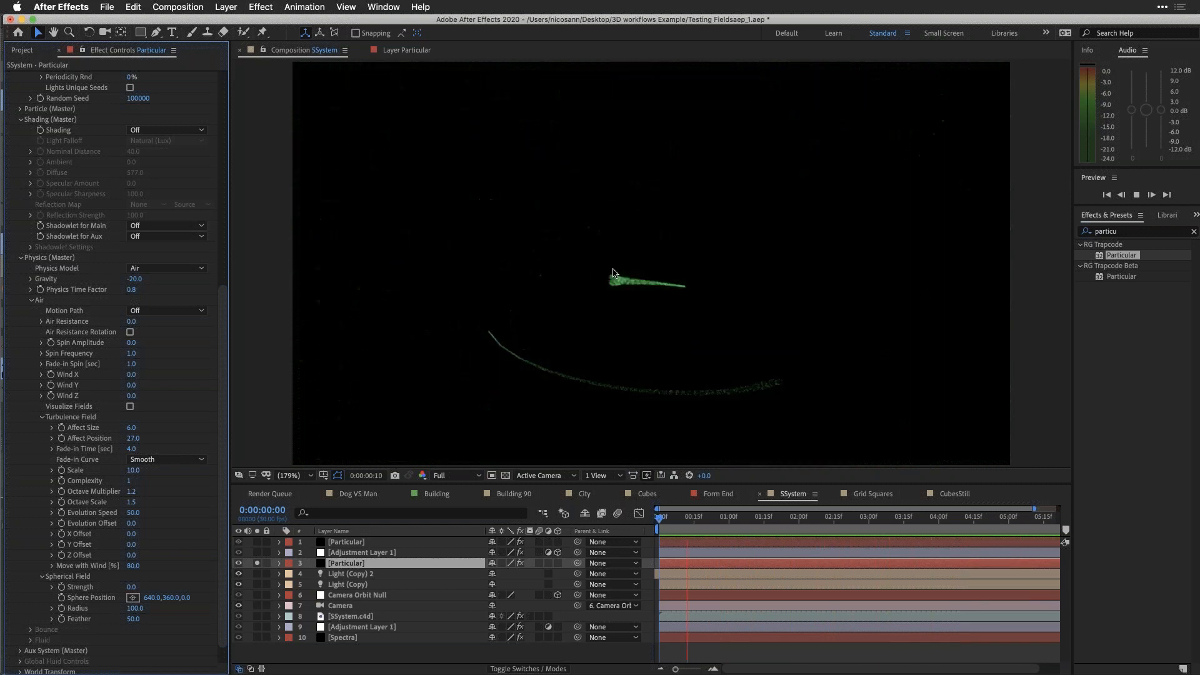
scroll(25, 116, "up", 10)
scroll(22, 98, "up", 8)
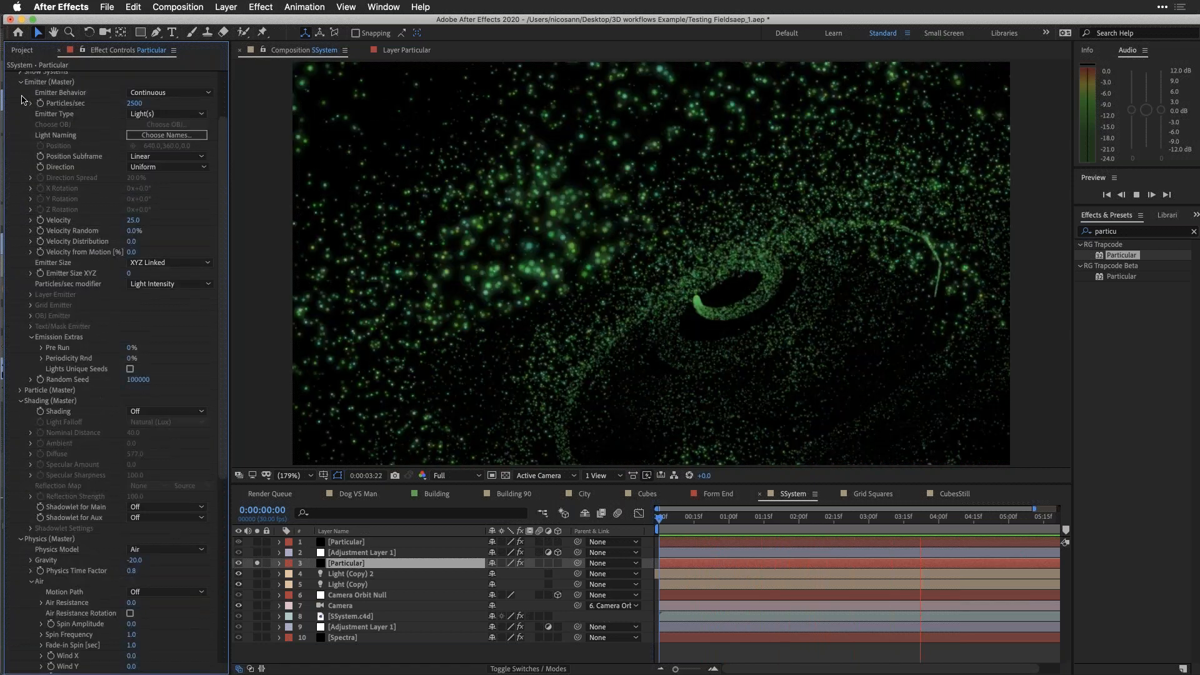
left_click(10, 76)
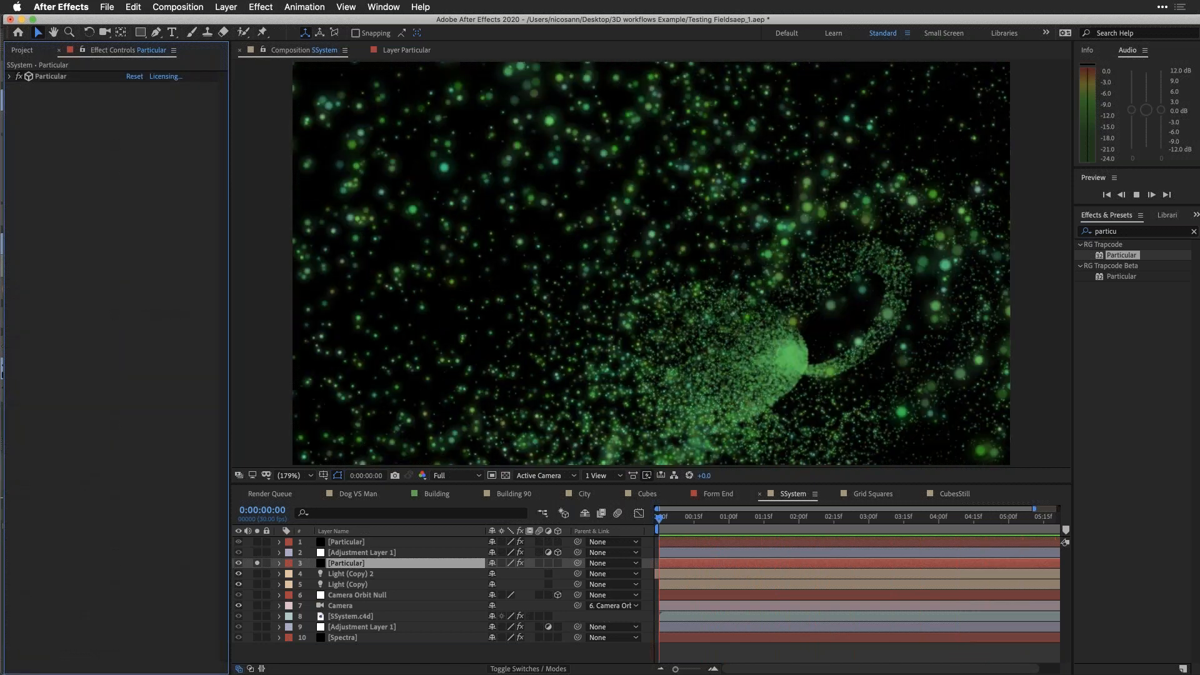
Unsolo the Particular layer in row 3 so the preview plays with all layers.
left_click(258, 564)
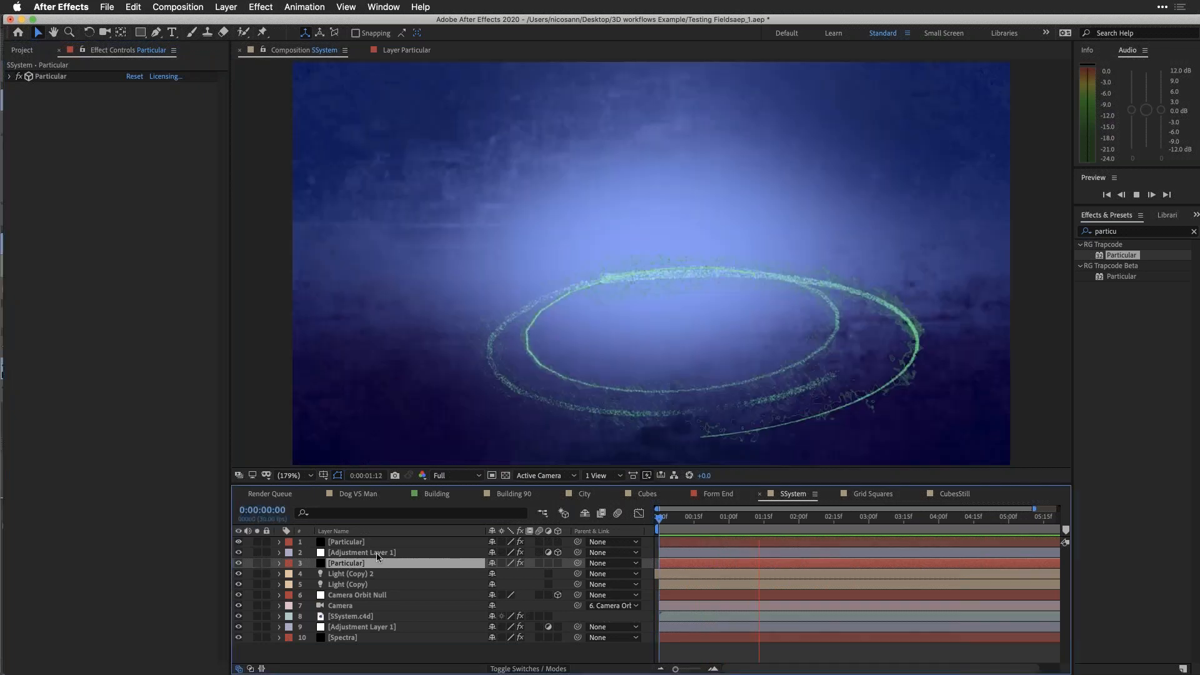
left_click(376, 553)
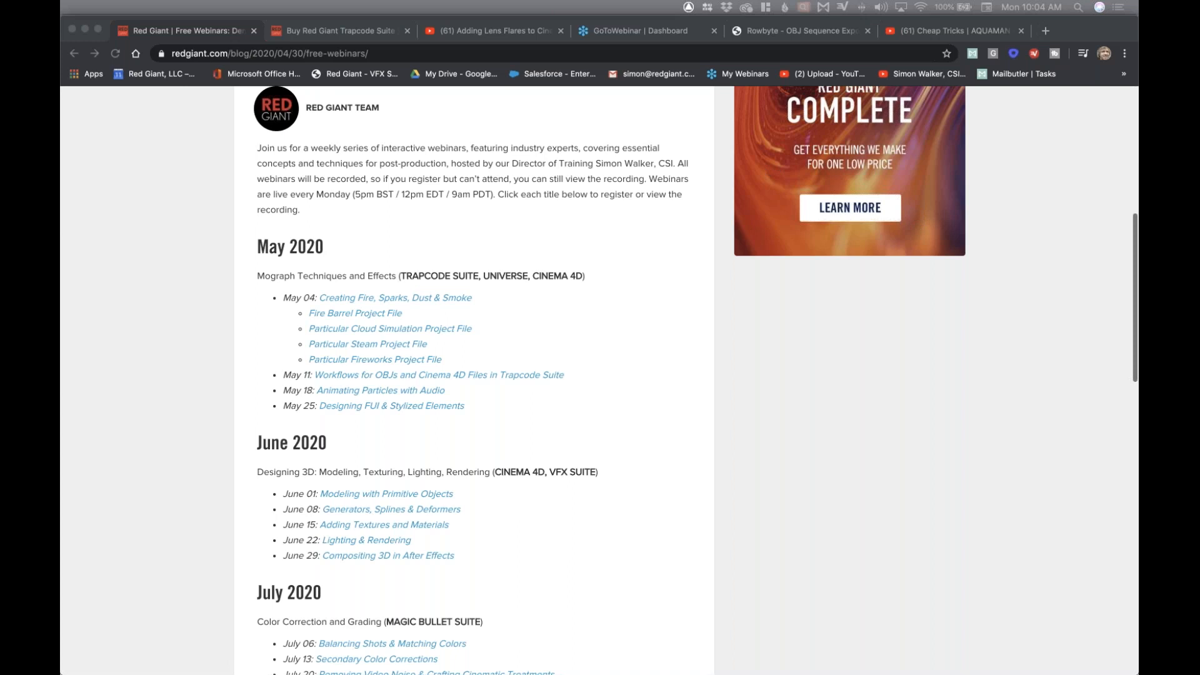
Switch from the browser to After Effects and show the Mir 3 Geometry settings of the Mir3 (Porcelain) layer.
key("super+Tab")
key("super+Tab")
key("super+Tab")
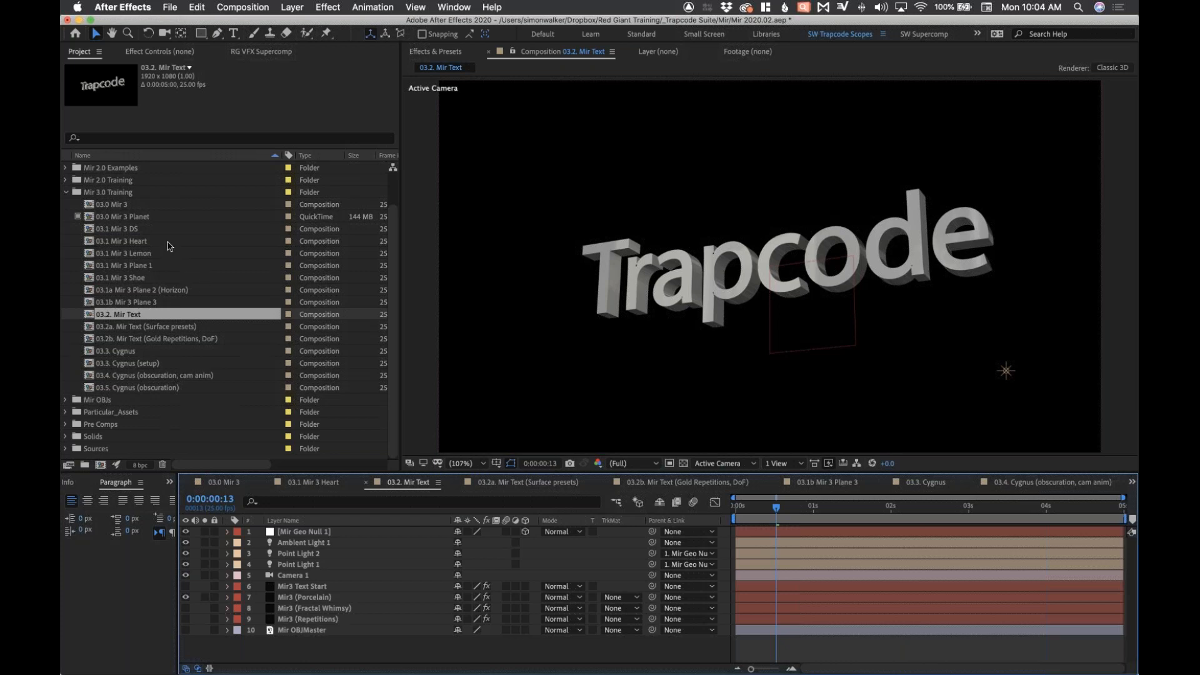
left_click(165, 53)
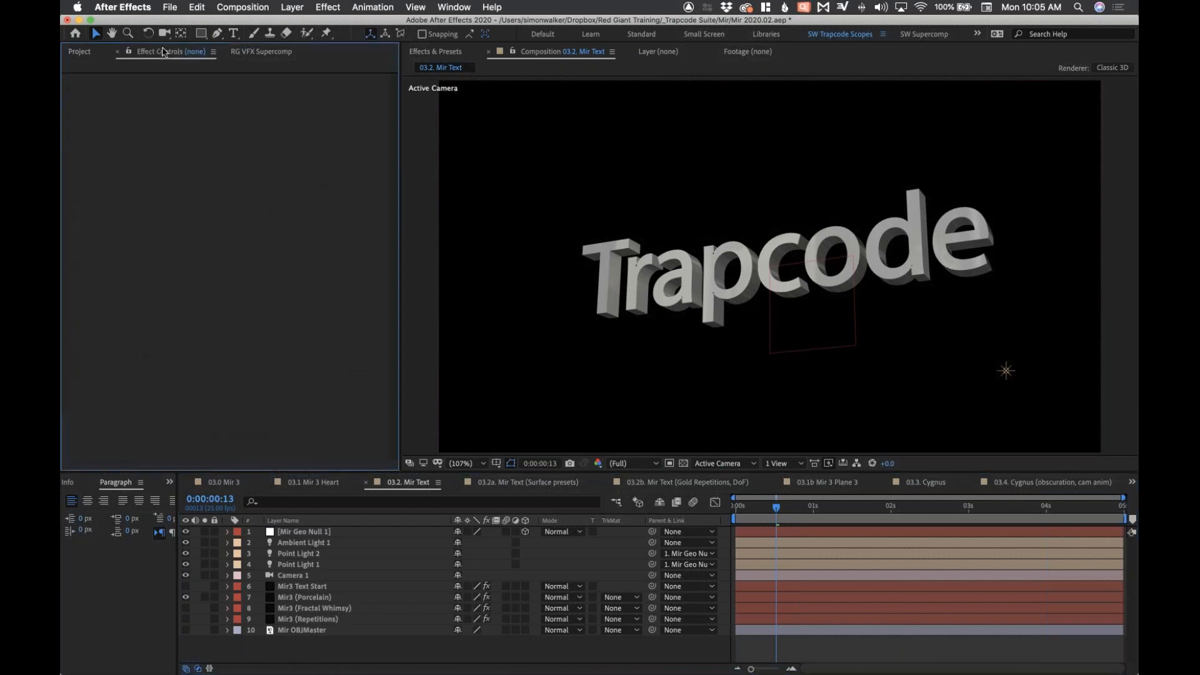
left_click(257, 54)
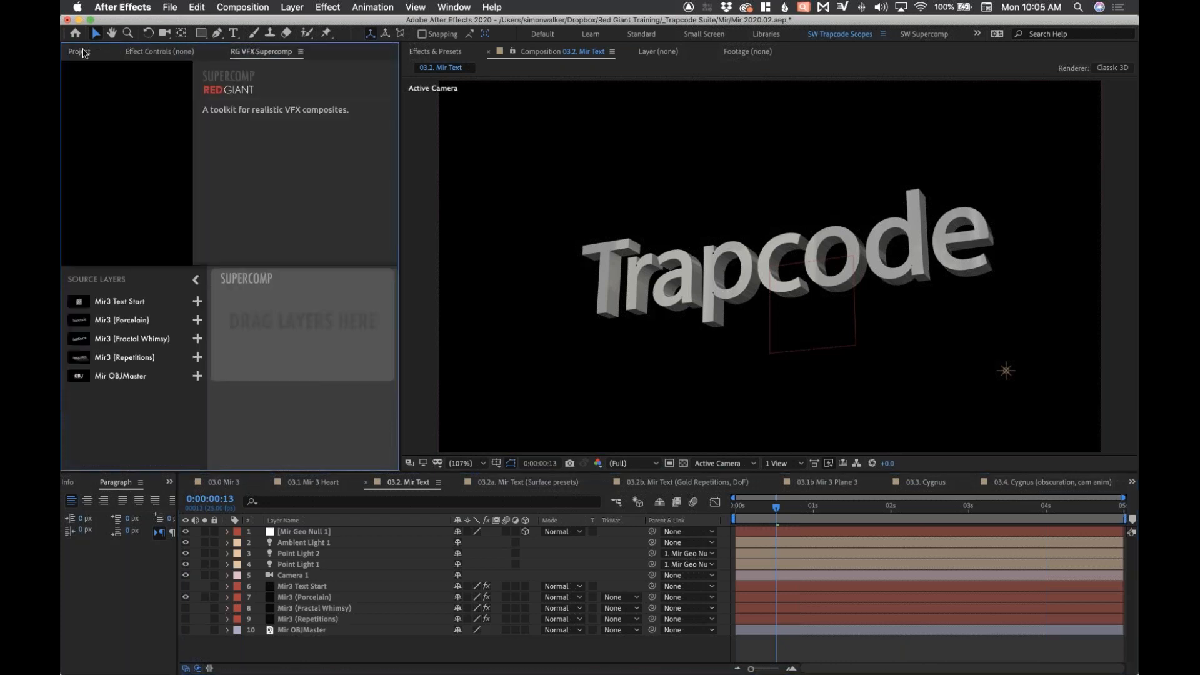
left_click(82, 51)
left_click(302, 602)
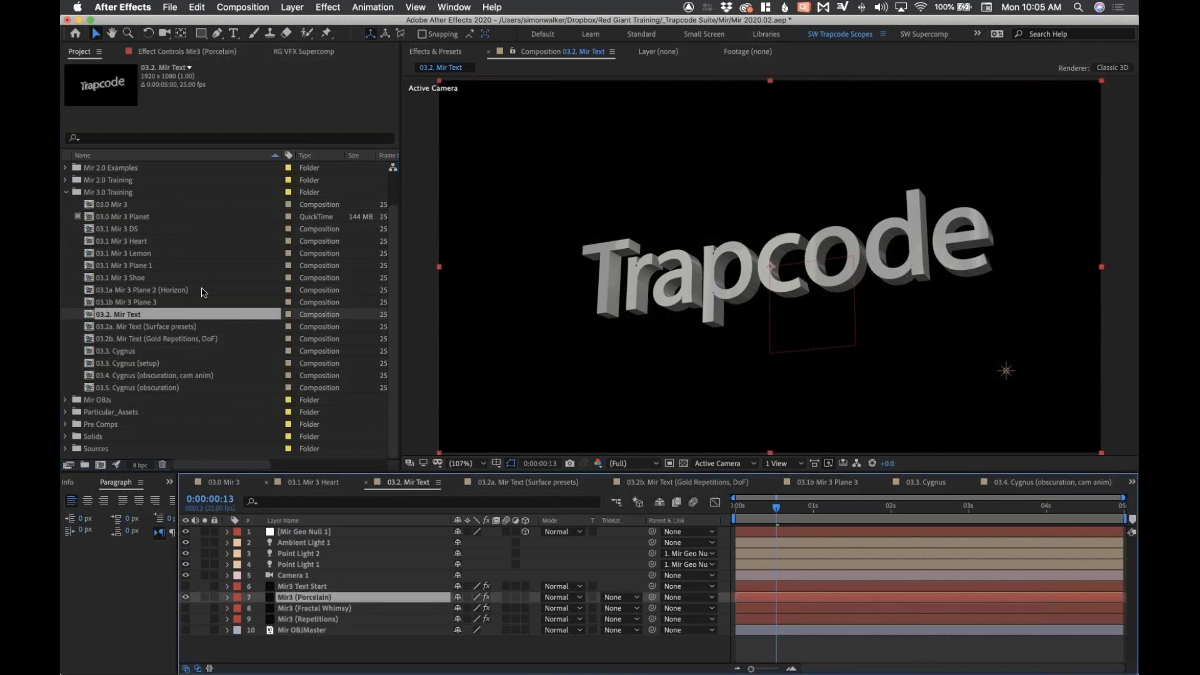
left_click(166, 55)
left_click(78, 123)
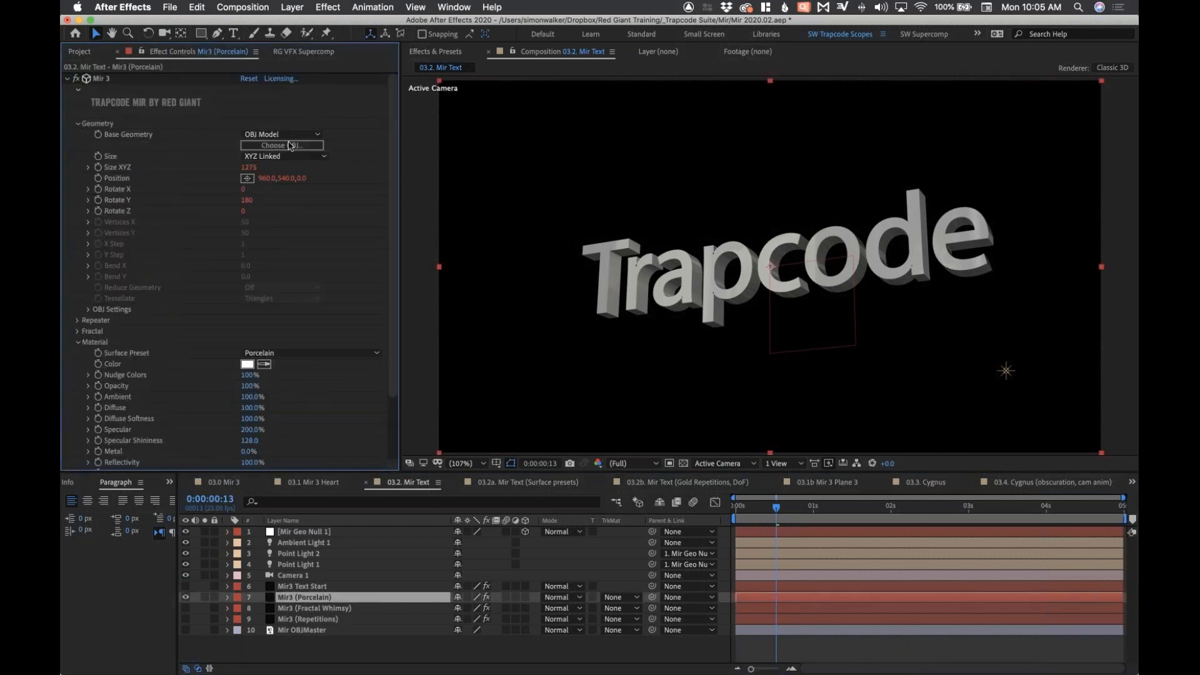
Examine the Base Geometry options and OBJ Settings, and orbit the camera to a more frontal view of the Trapcode text.
left_click(316, 134)
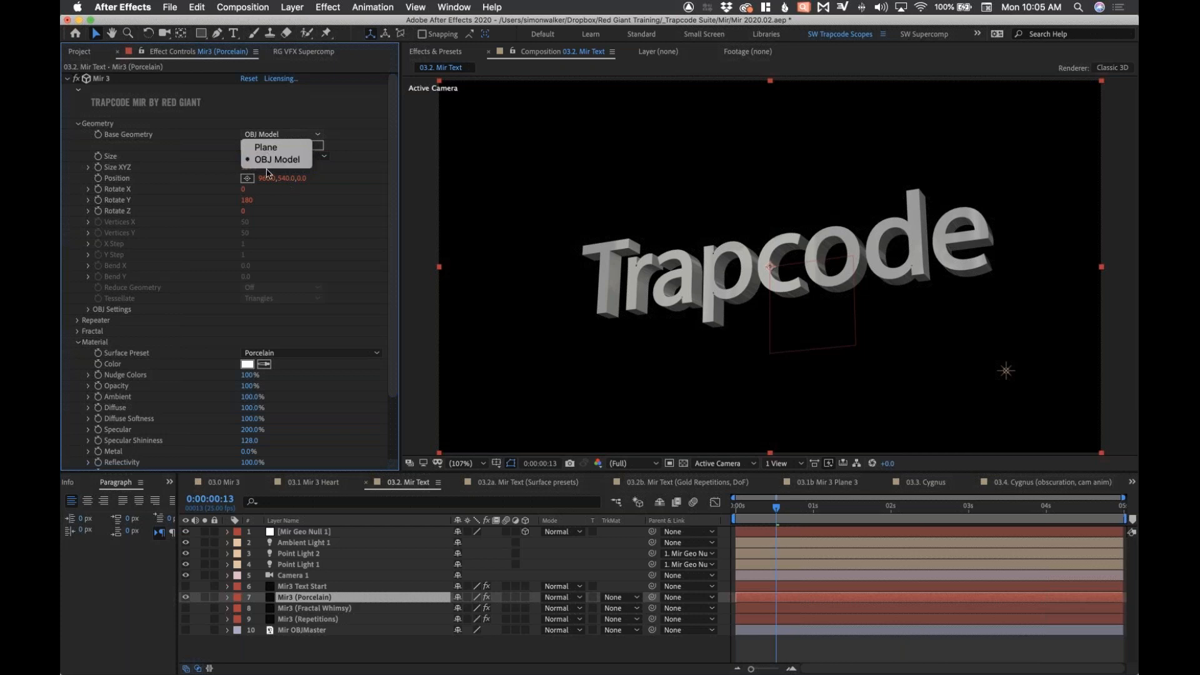
left_click(391, 154)
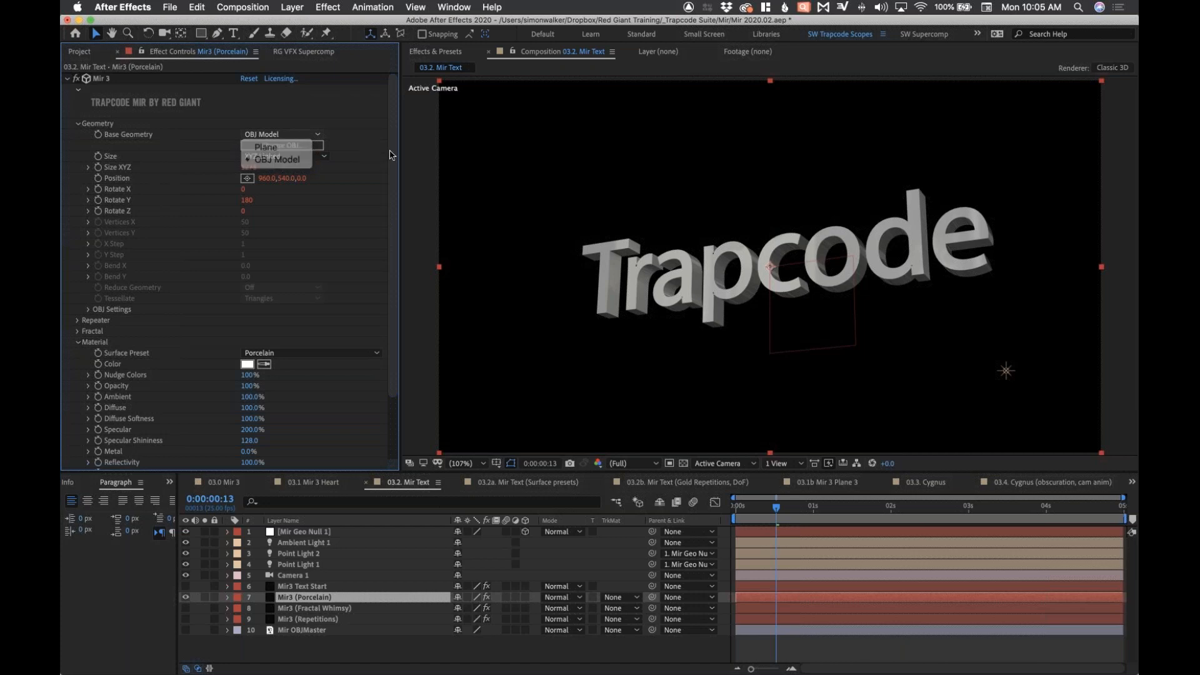
left_click(88, 309)
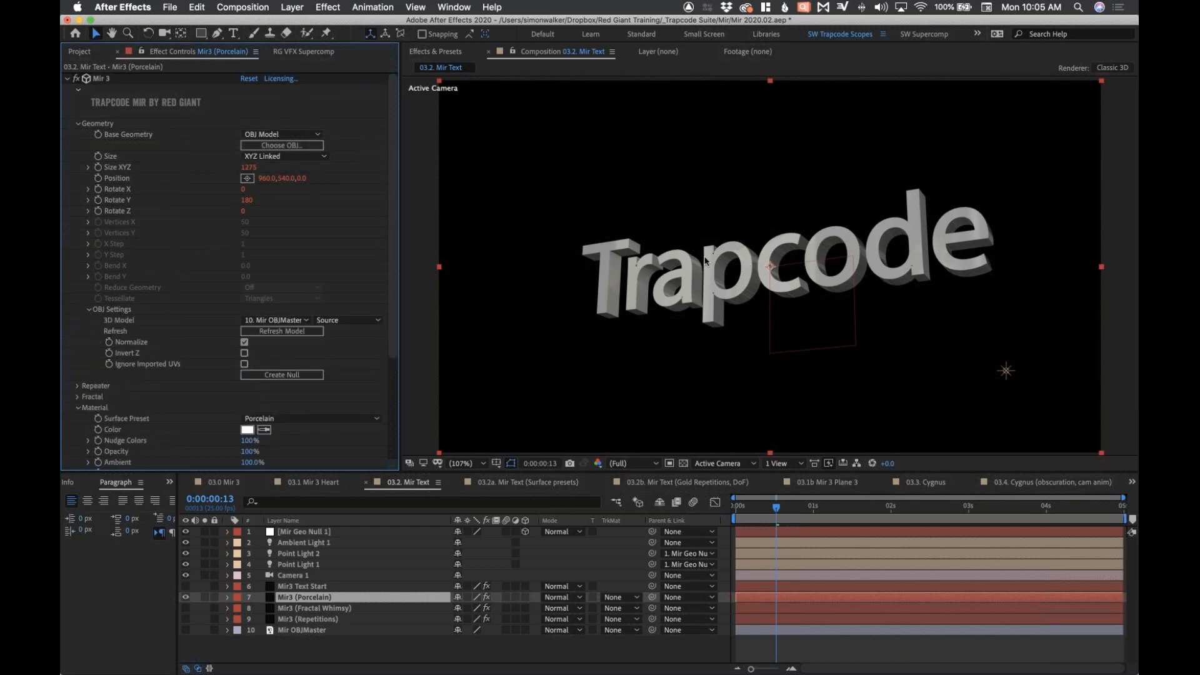
key("c")
left_click_drag(719, 262, 662, 255)
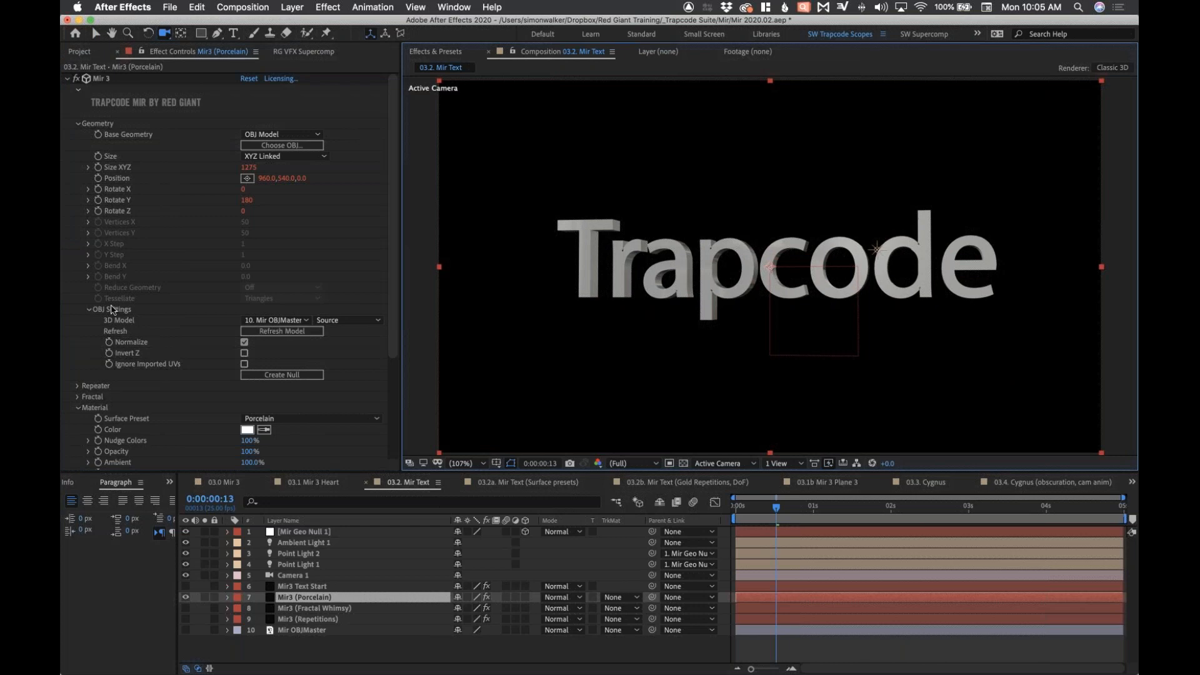
Check which layer supplies the 3D Model, switch the layer list to source names and orbit the camera slightly.
left_click(264, 323)
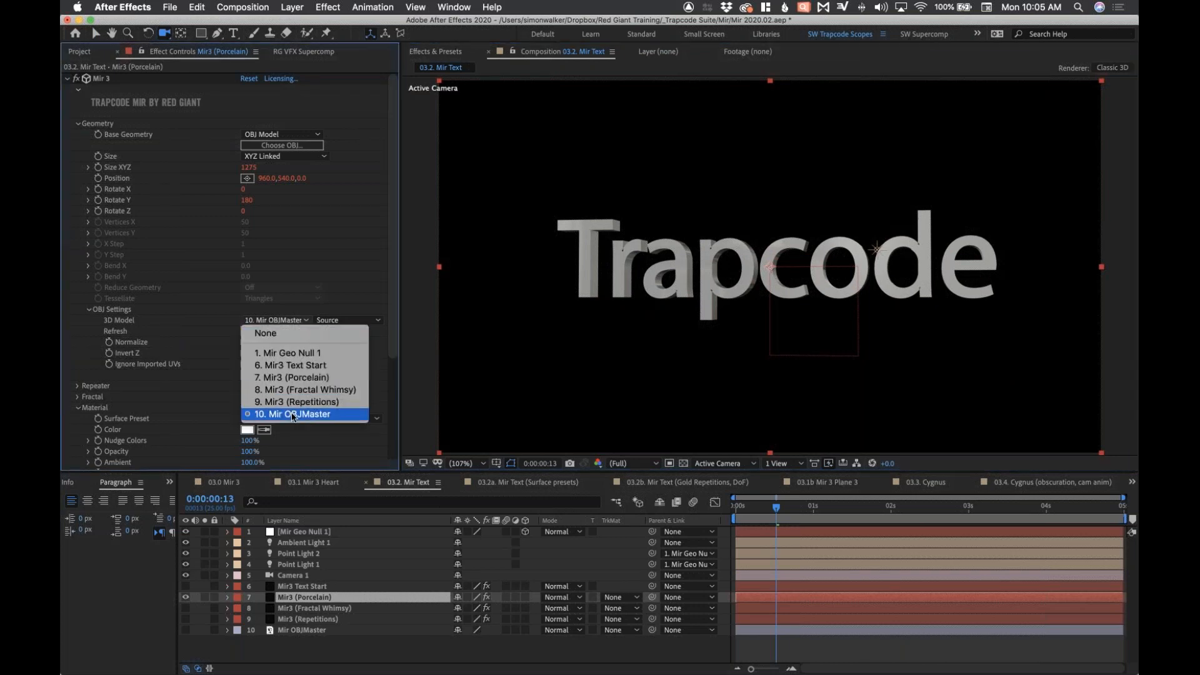
left_click(307, 521)
left_click(308, 521)
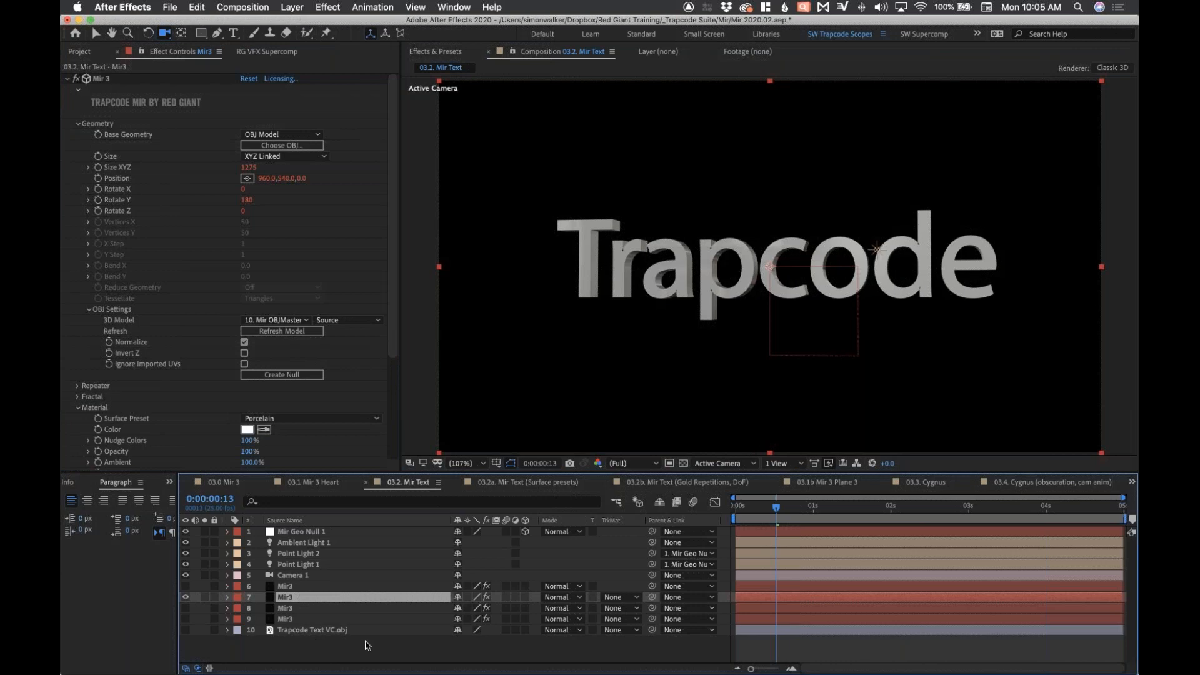
mouse_move(684, 256)
left_mouse_down()
mouse_move(691, 264)
mouse_move(676, 248)
mouse_move(700, 259)
mouse_move(693, 269)
mouse_move(699, 252)
left_mouse_up()
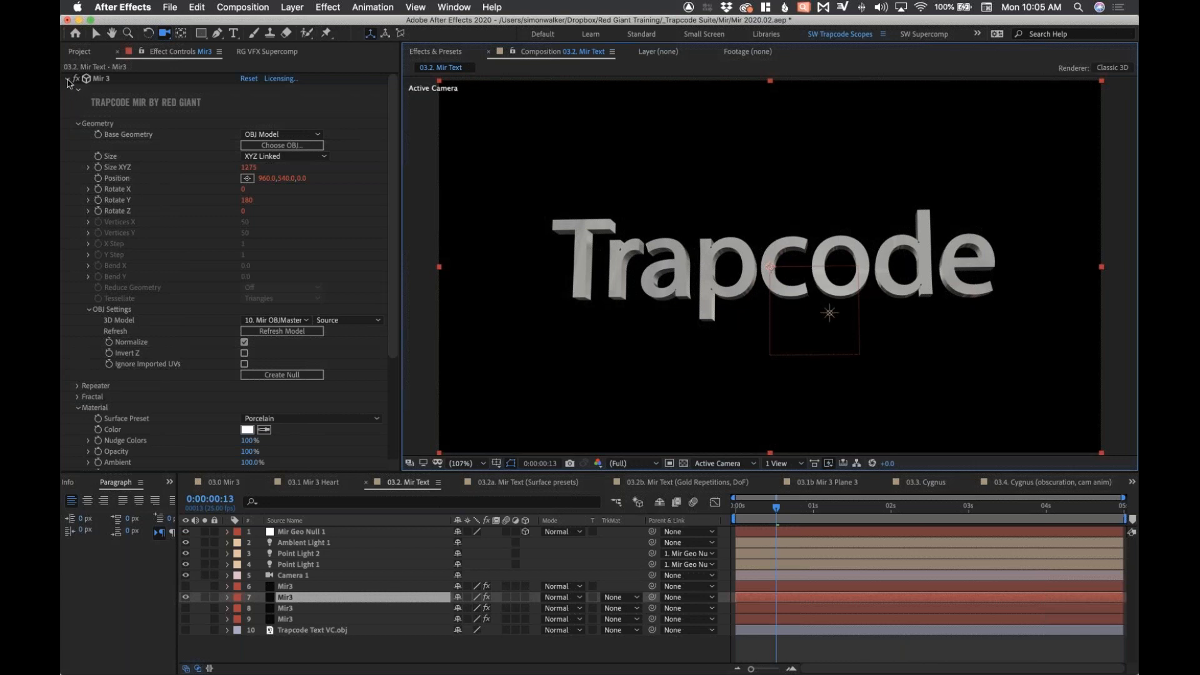
Change the Surface Preset of the Trapcode text's Mir 3 material to Gold.
left_click(67, 79)
left_click(67, 79)
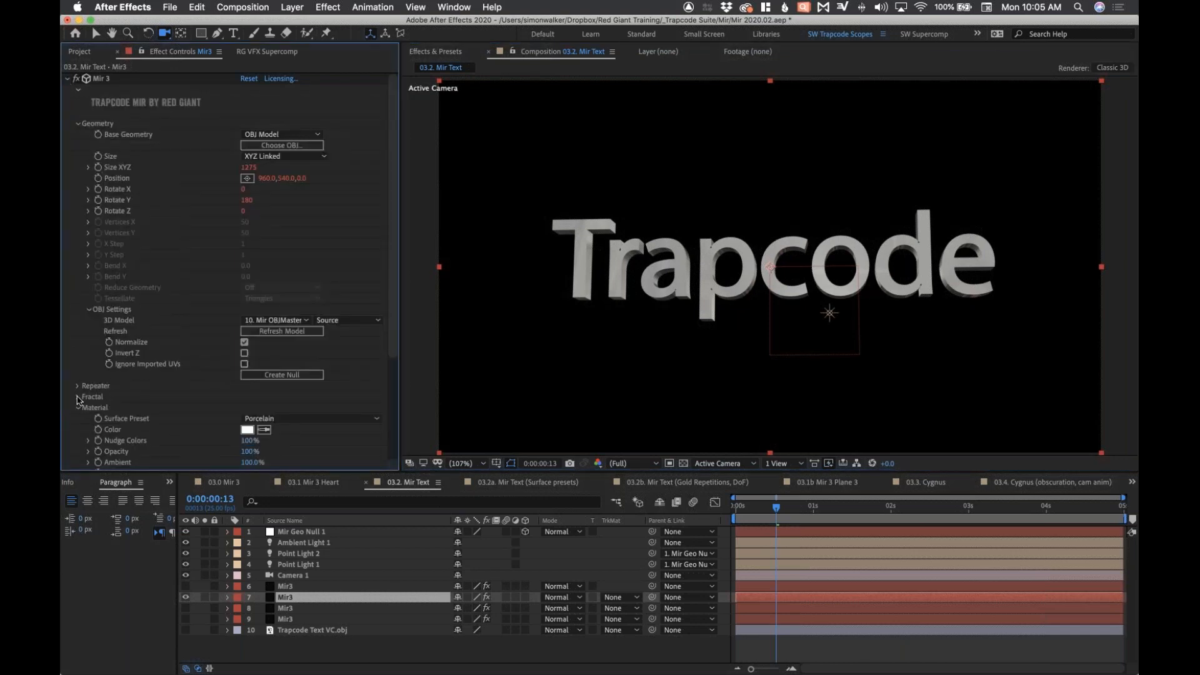
left_click_drag(390, 310, 391, 411)
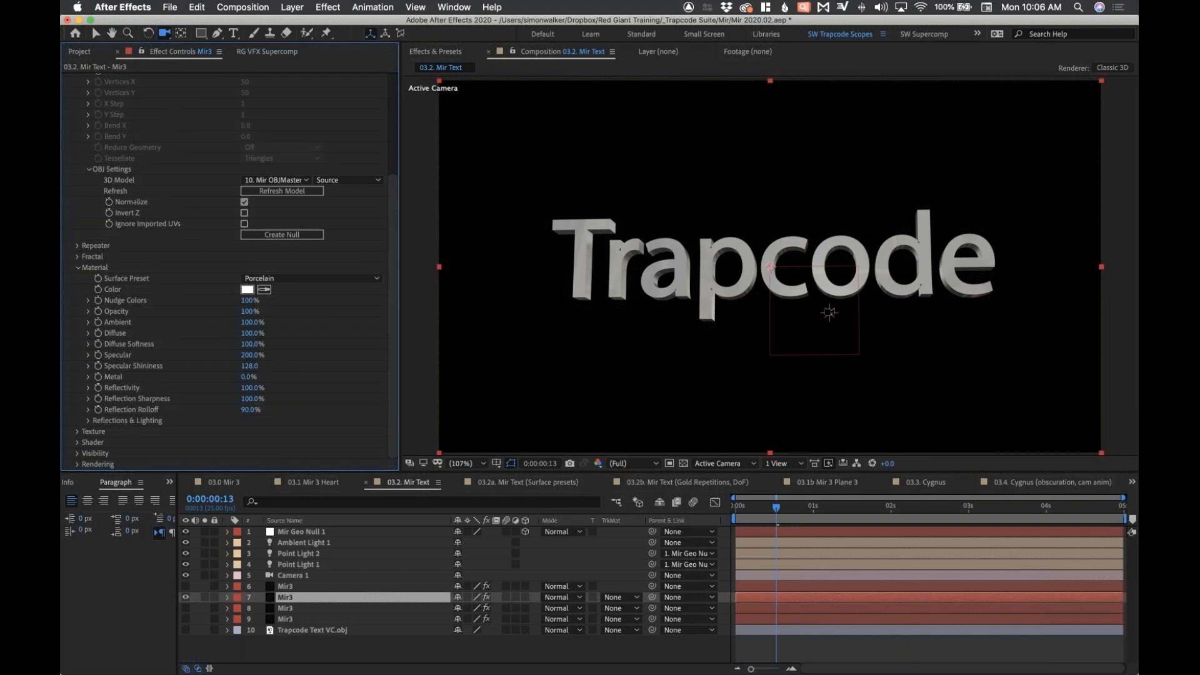
left_click(332, 278)
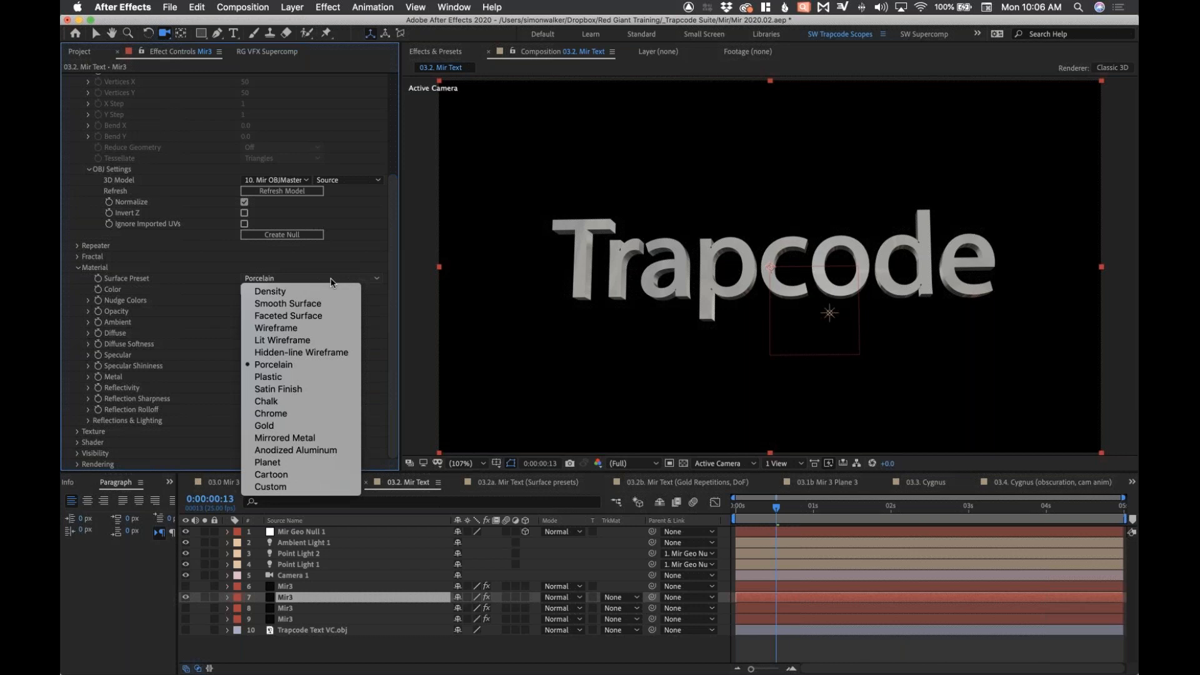
left_click(283, 430)
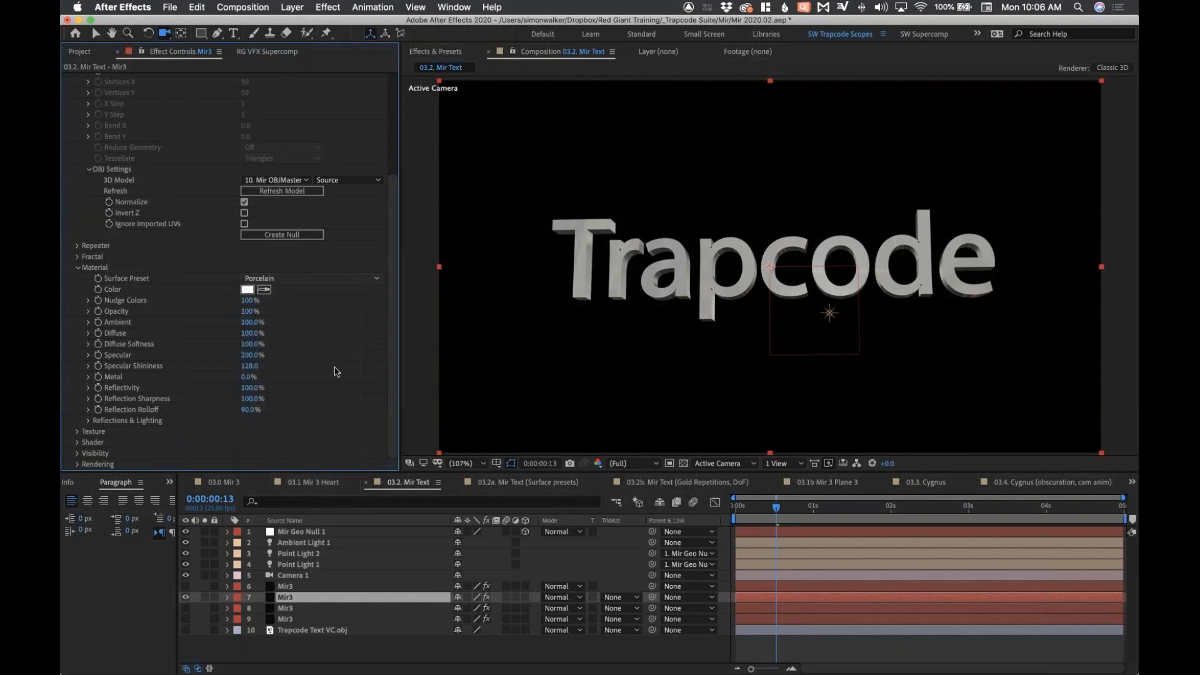
Show the Reflections & Lighting settings, review the Environment Map choices and orbit the camera around the gold text.
left_click(89, 422)
scroll(250, 356, "down", 3)
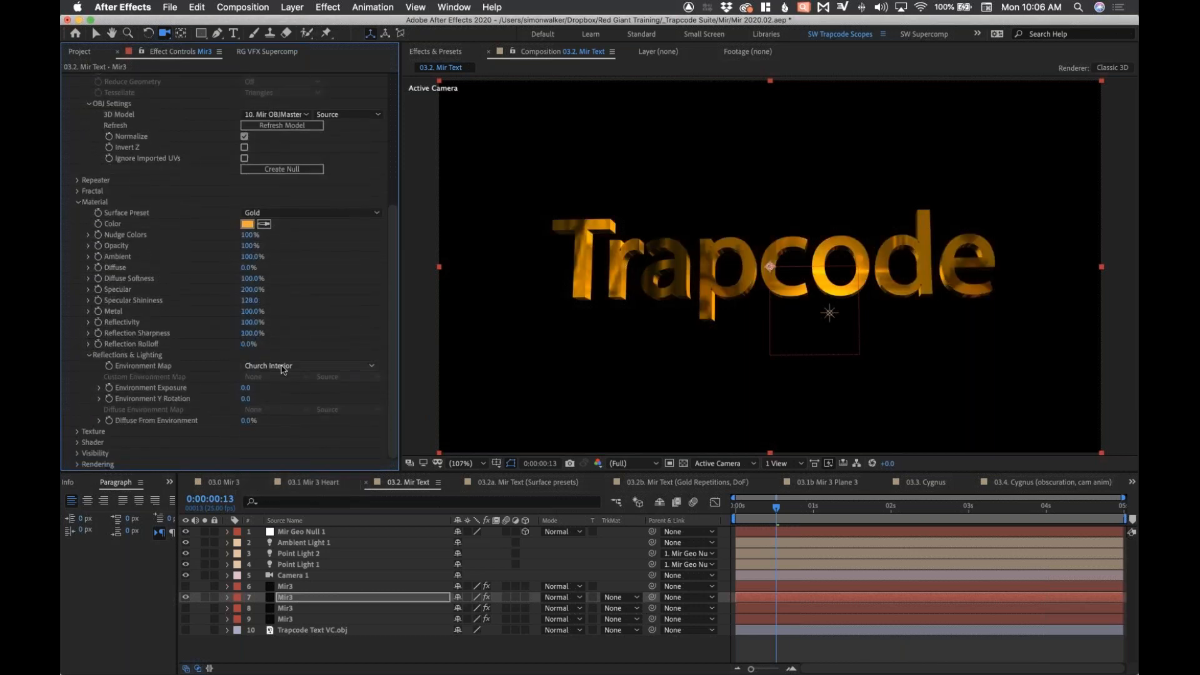
left_click(283, 368)
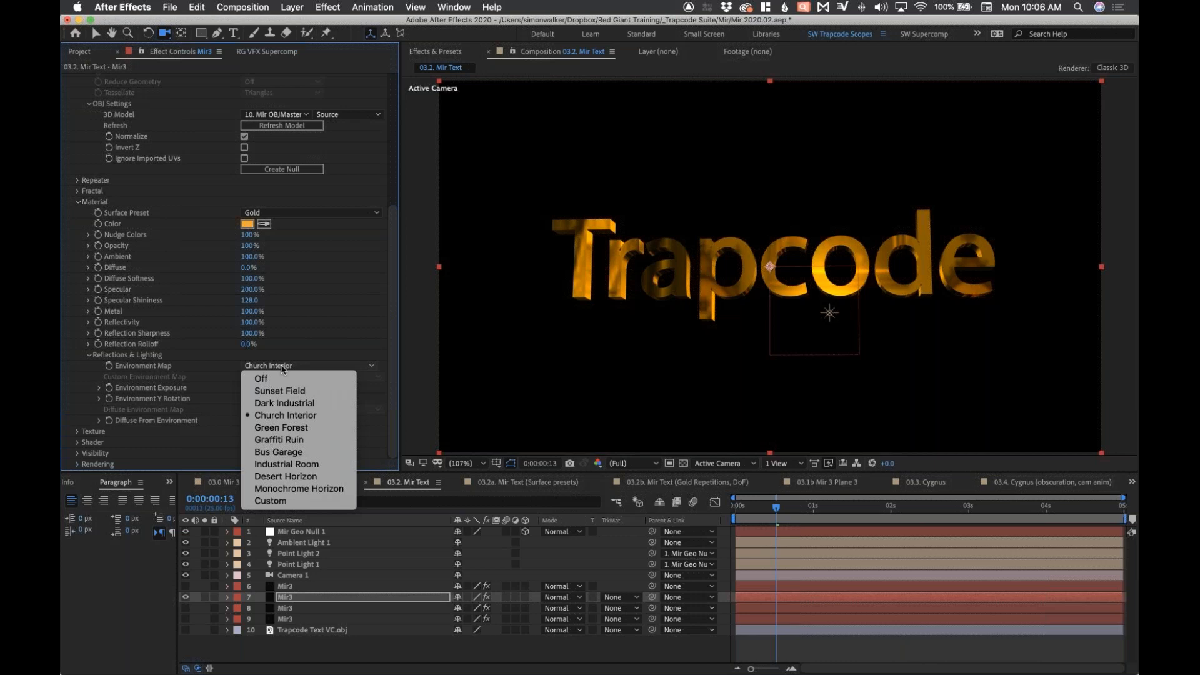
left_click(682, 284)
left_click_drag(683, 285, 736, 277)
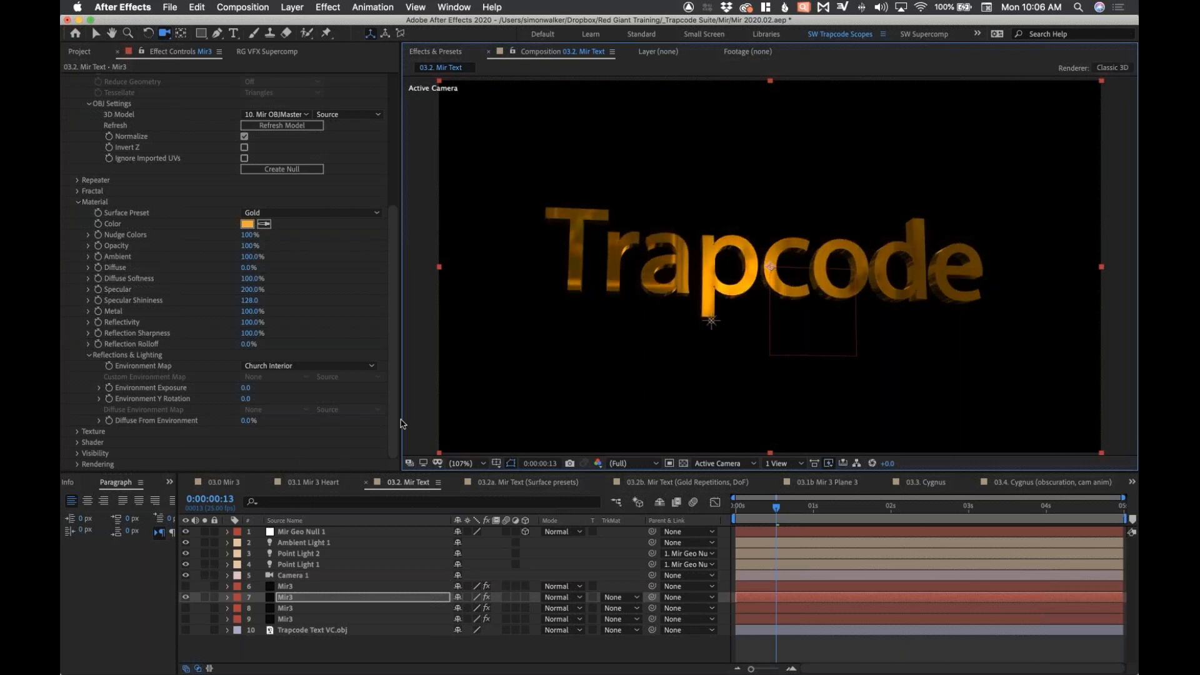
Set Reflection Sharpness to 79%, orbit the camera slightly and review the Environment Map choices without changing the map.
left_click_drag(247, 334, 222, 333)
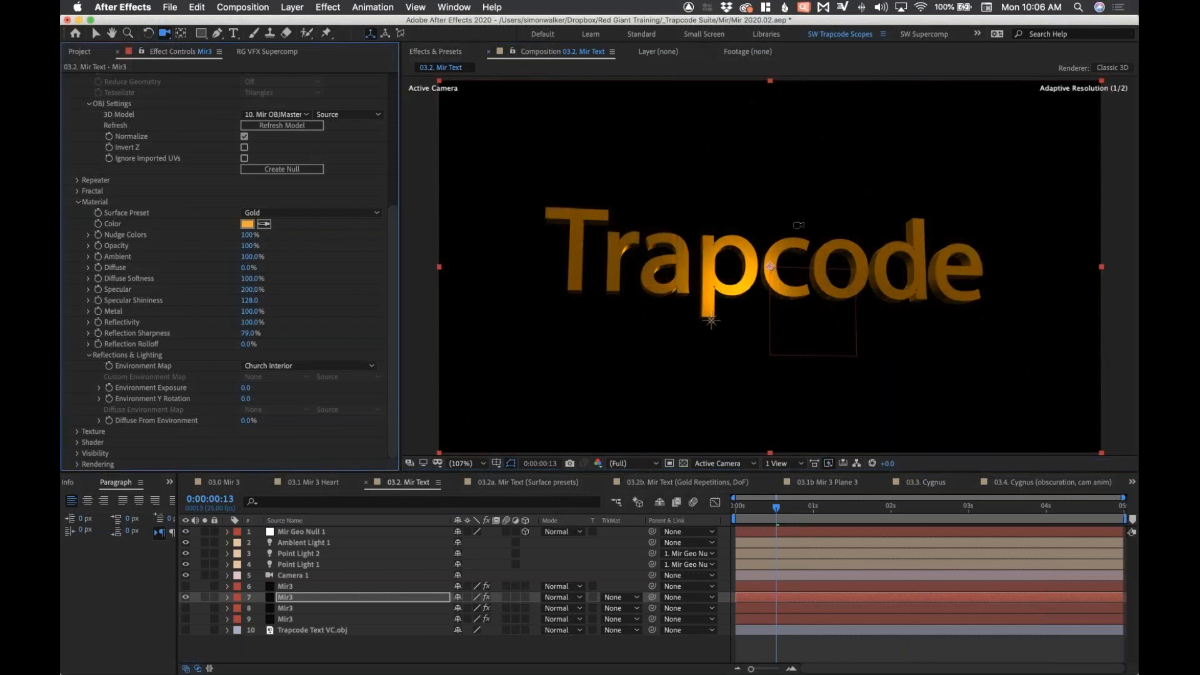
left_click_drag(711, 321, 771, 267)
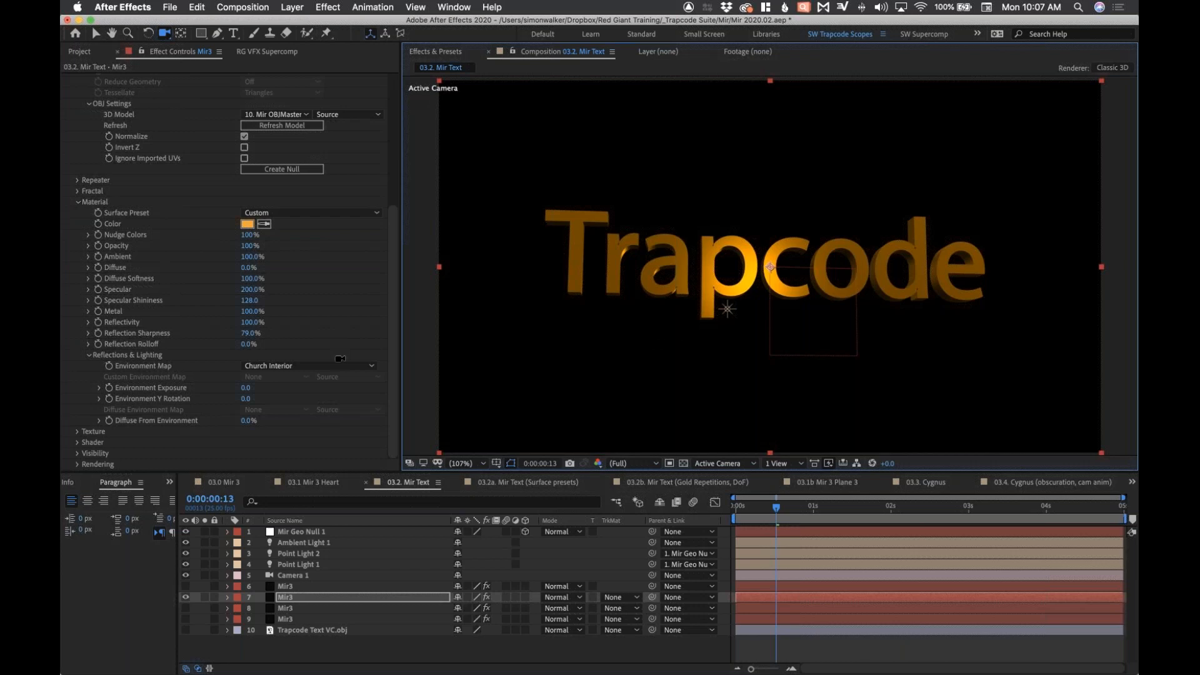
left_click(307, 366)
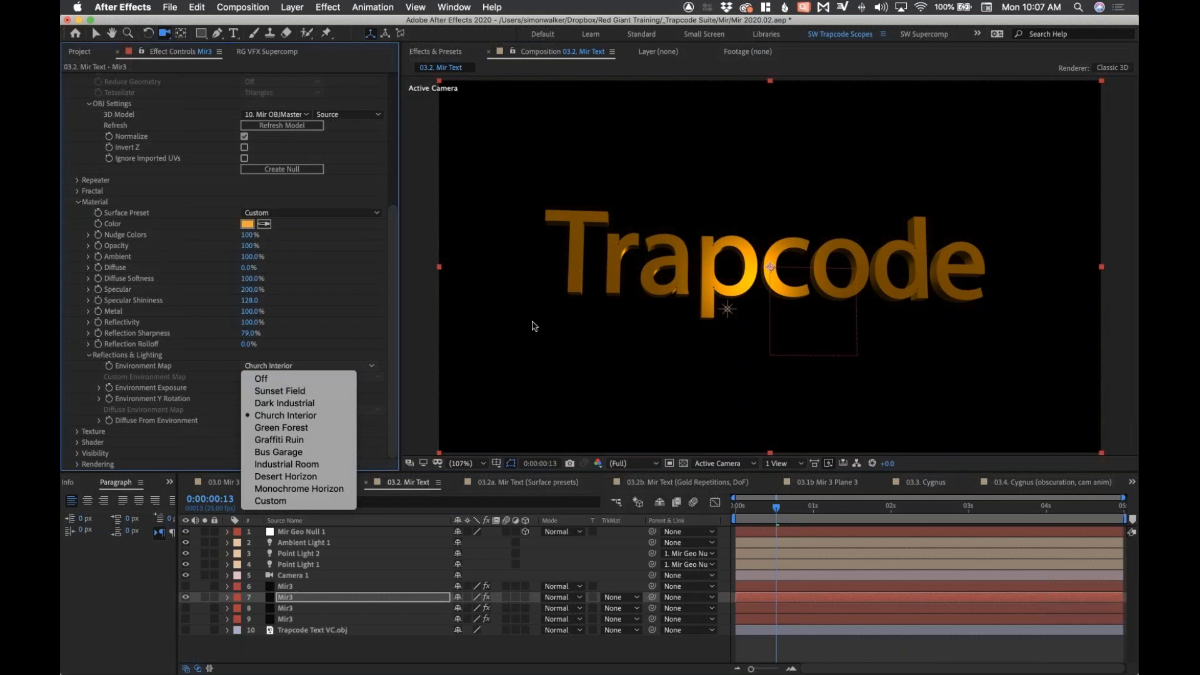
left_click(830, 499)
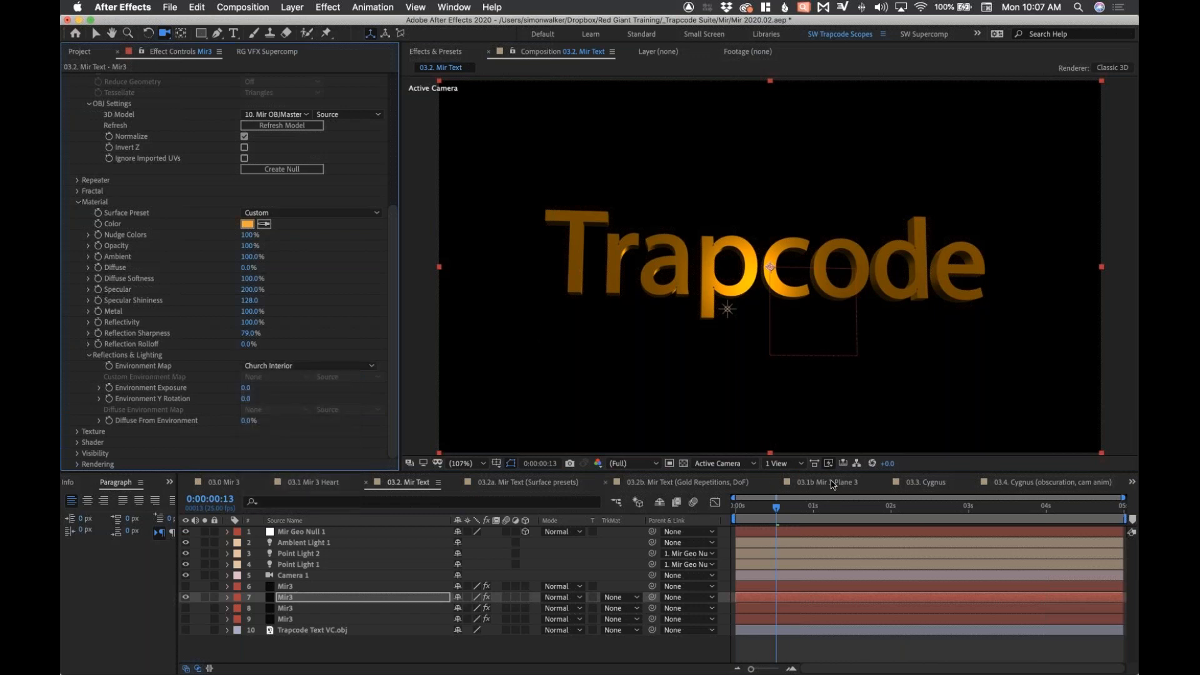
Switch to the 03.1b Mir 3 Plane 3 composition and preview the plane animation up to 0:00:01:21.
left_click(833, 484)
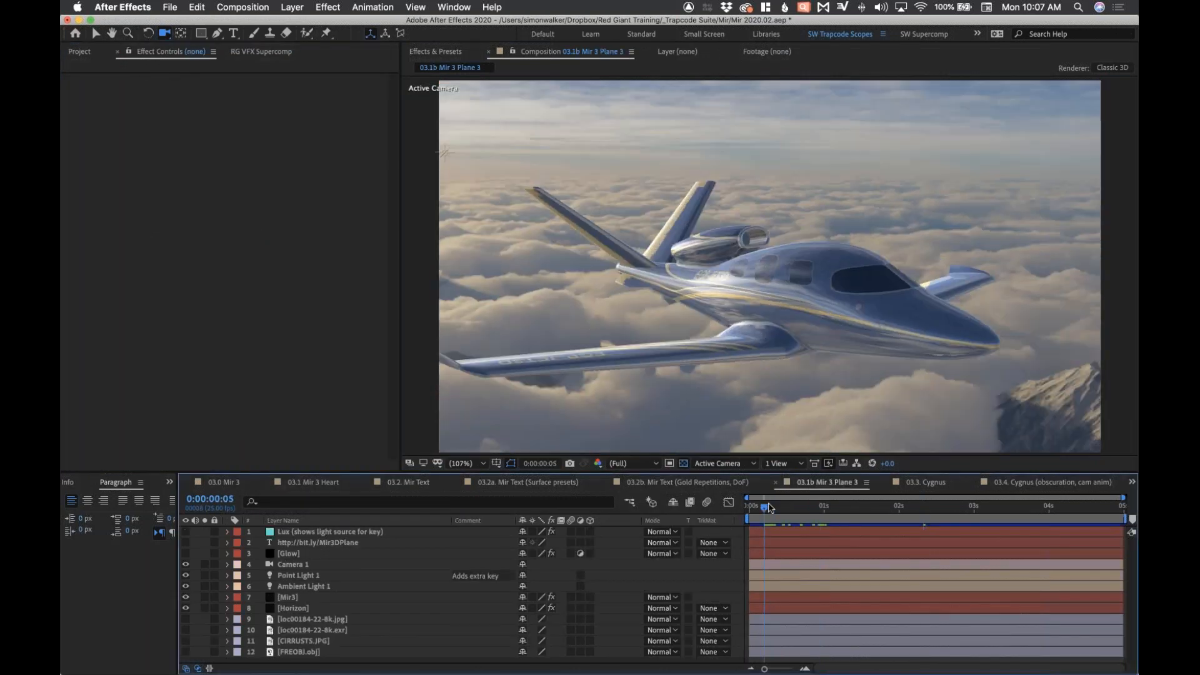
mouse_move(798, 508)
left_mouse_down()
mouse_move(929, 512)
mouse_move(788, 510)
left_mouse_up()
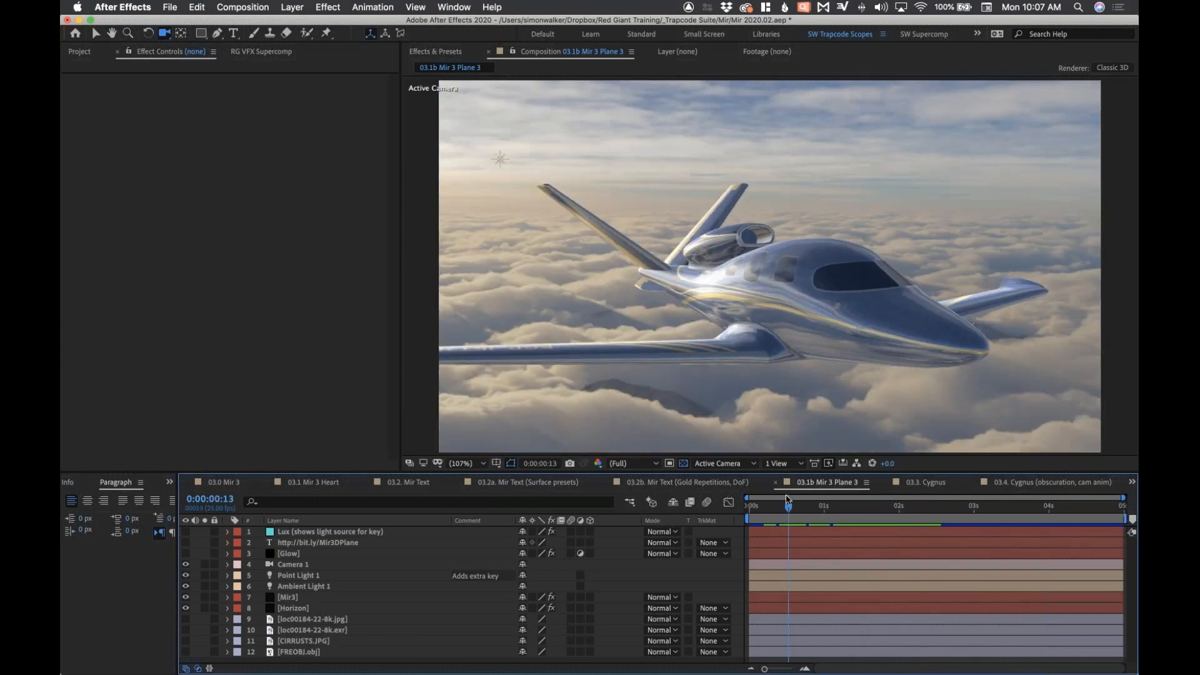
left_click_drag(790, 510, 888, 520)
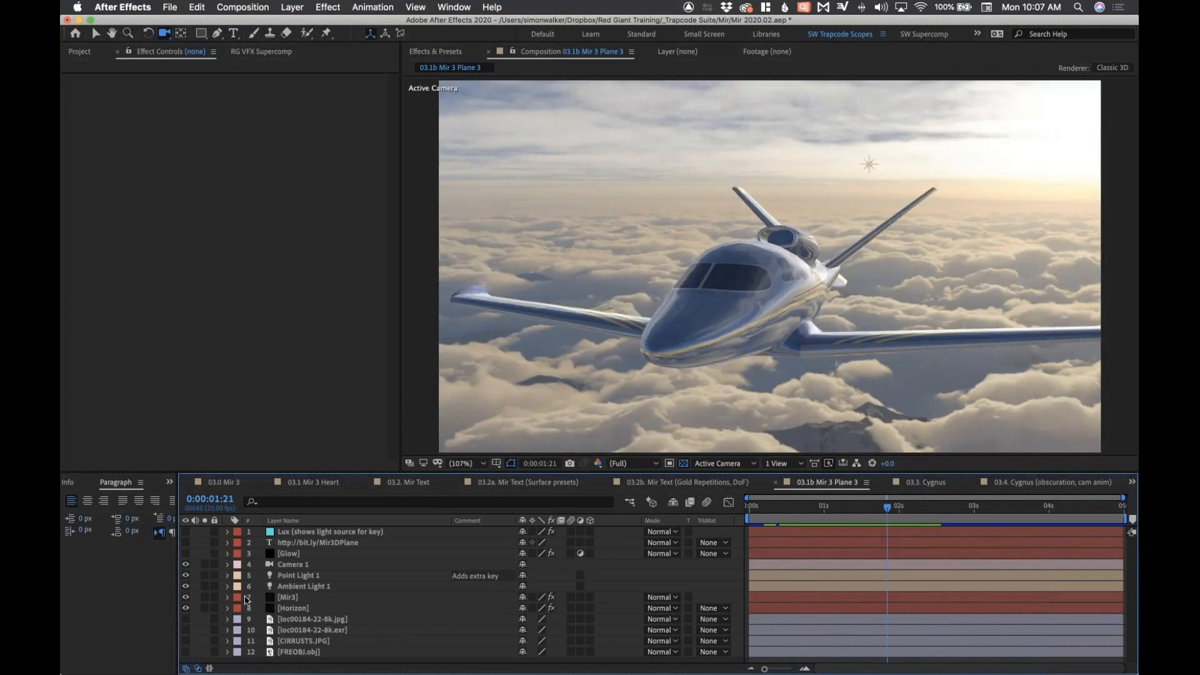
Show the project's compositions, select the Horizon layer and look up Horizon among the RG Trapcode effects.
left_click(78, 53)
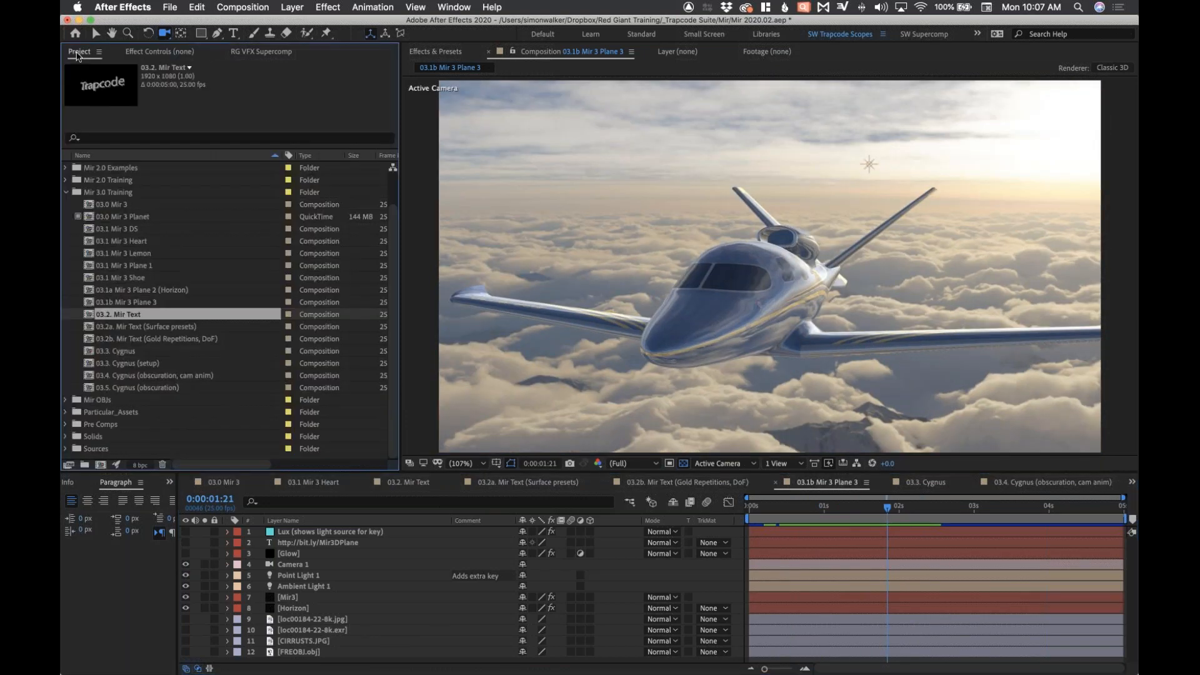
left_click(331, 6)
left_click(592, 559)
left_click(310, 606)
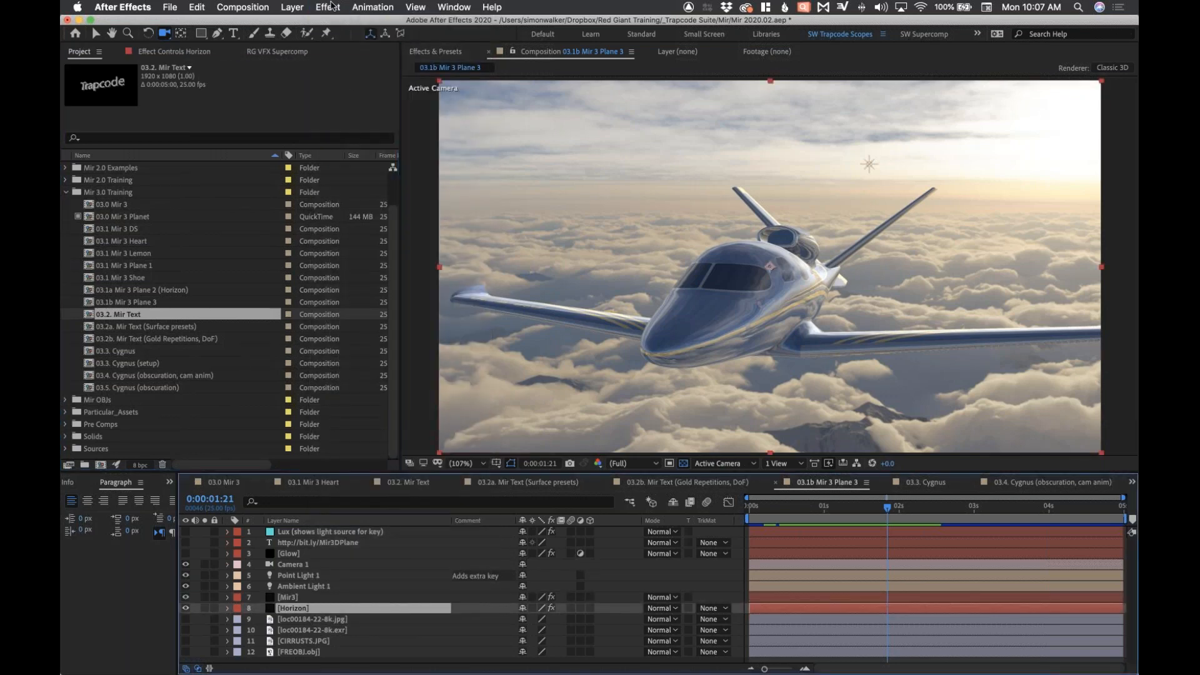
left_click(331, 6)
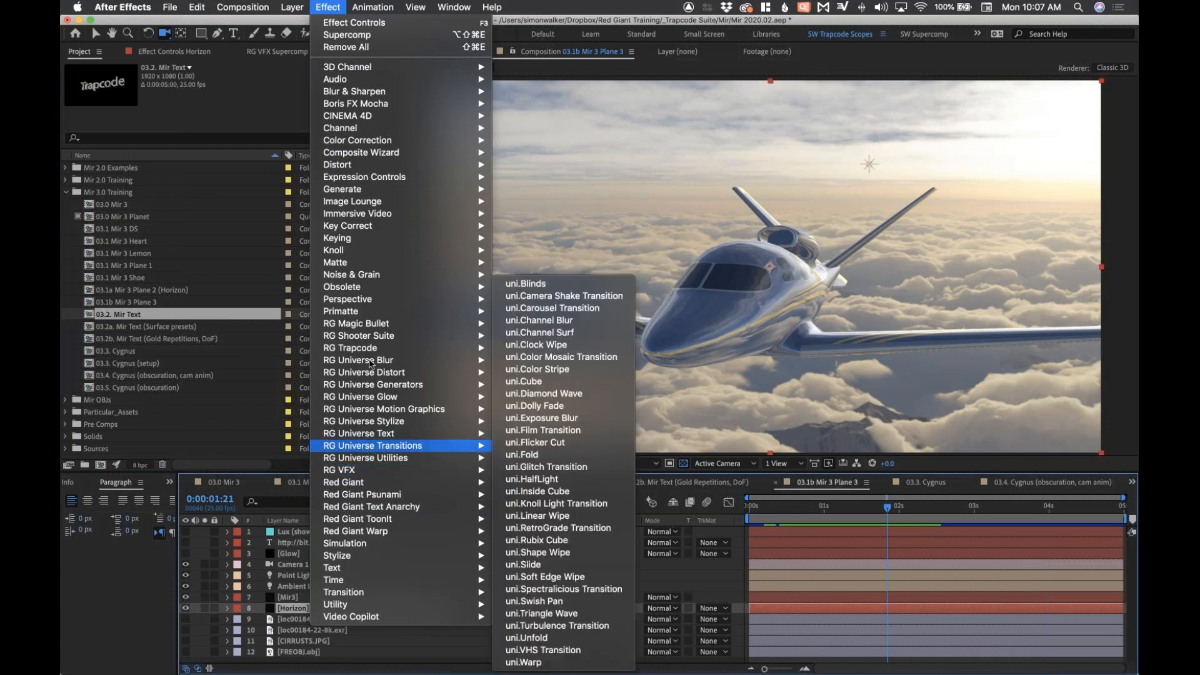
mouse_move(371, 349)
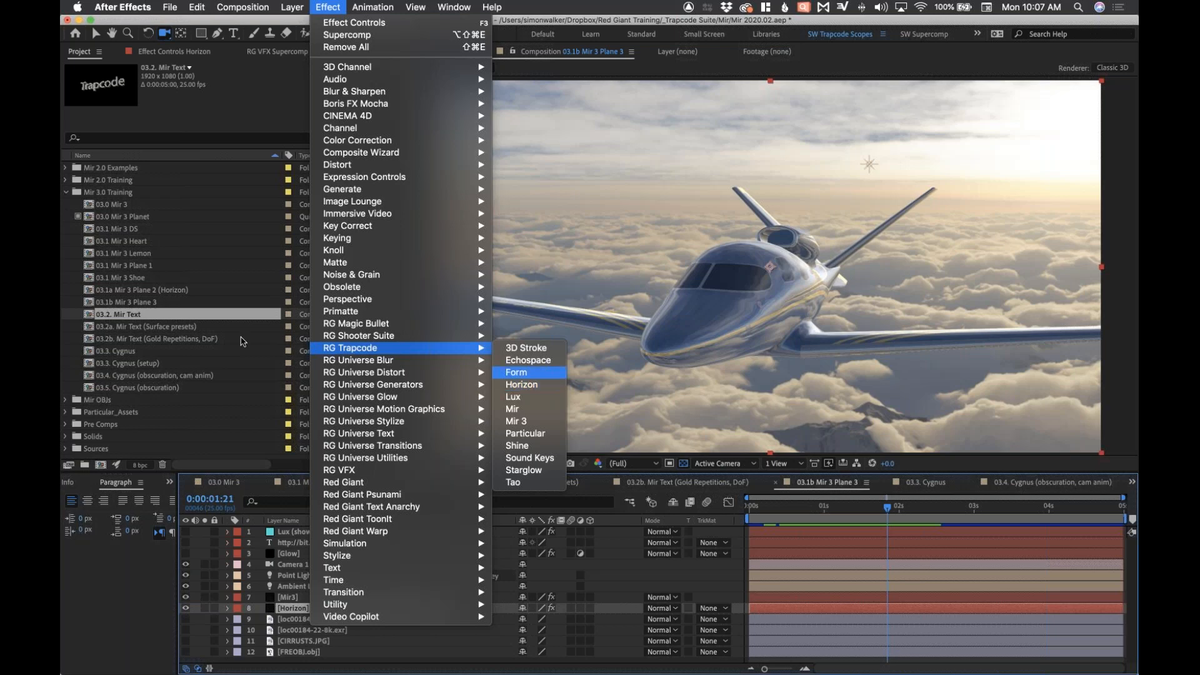
Open the 03.1a Mir 3 Plane 2 (Horizon) composition, check the Horizon effect's Image Map layer and orbit the camera across the clouds.
left_click(88, 292)
double_click(88, 290)
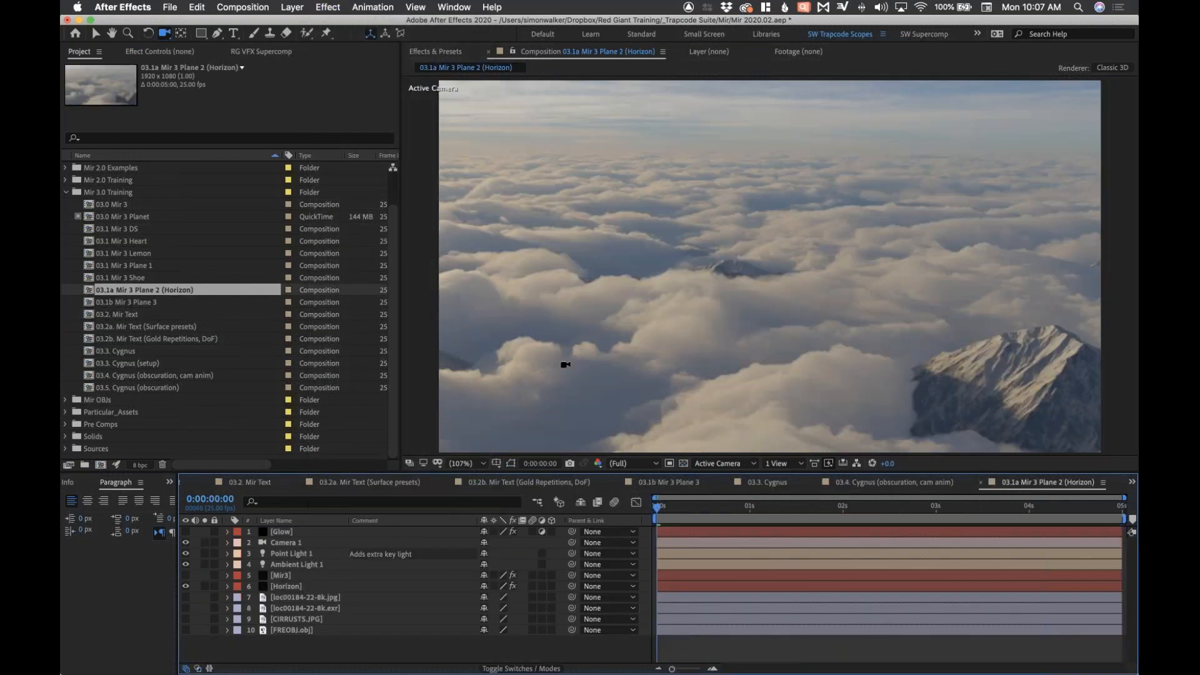
left_click(304, 589)
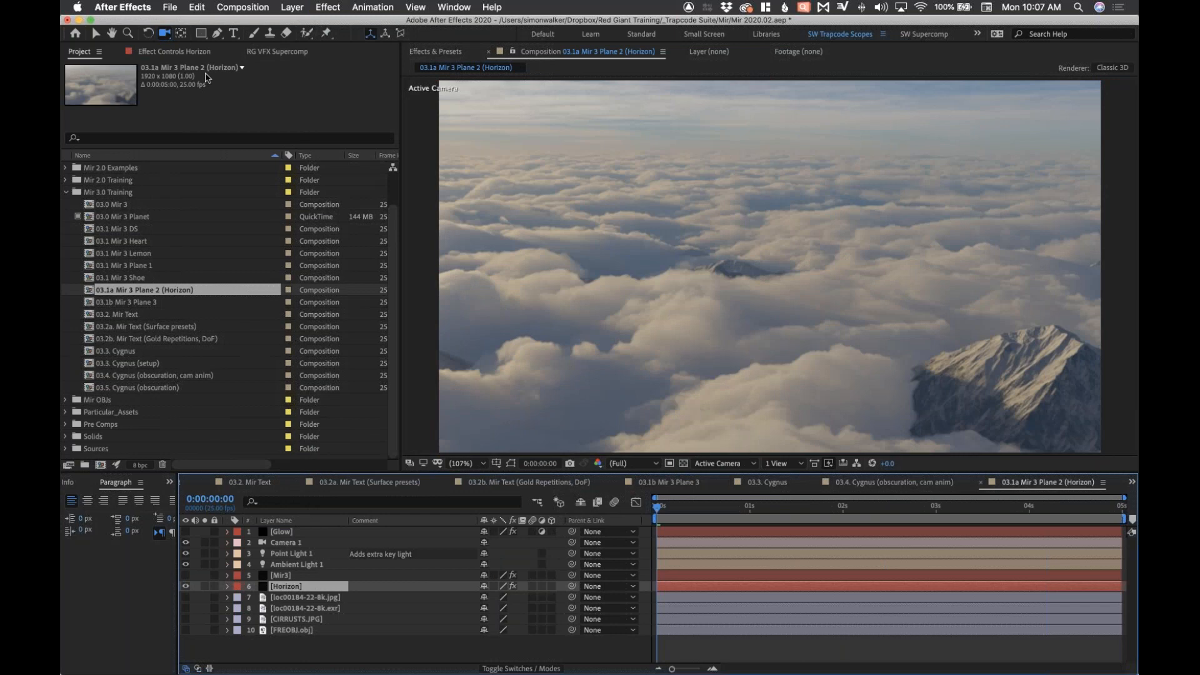
left_click(185, 53)
left_click(275, 145)
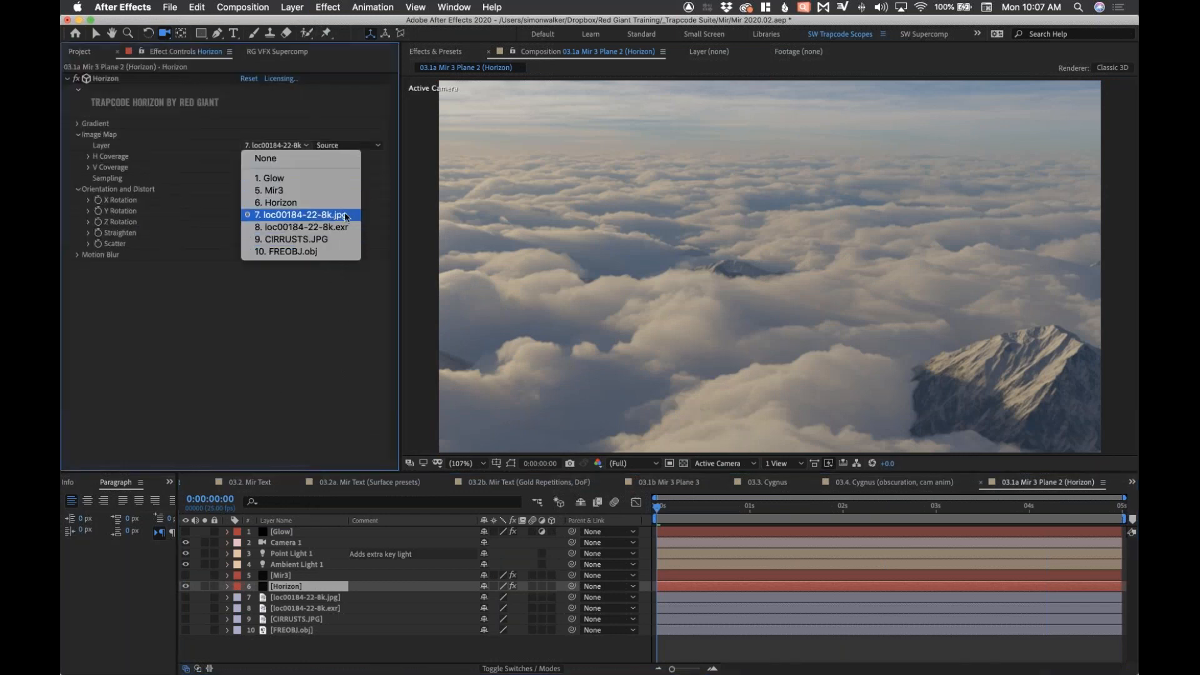
left_click(664, 279)
mouse_move(664, 276)
left_mouse_down()
mouse_move(541, 287)
mouse_move(692, 295)
mouse_move(774, 280)
mouse_move(574, 283)
mouse_move(657, 279)
left_mouse_up()
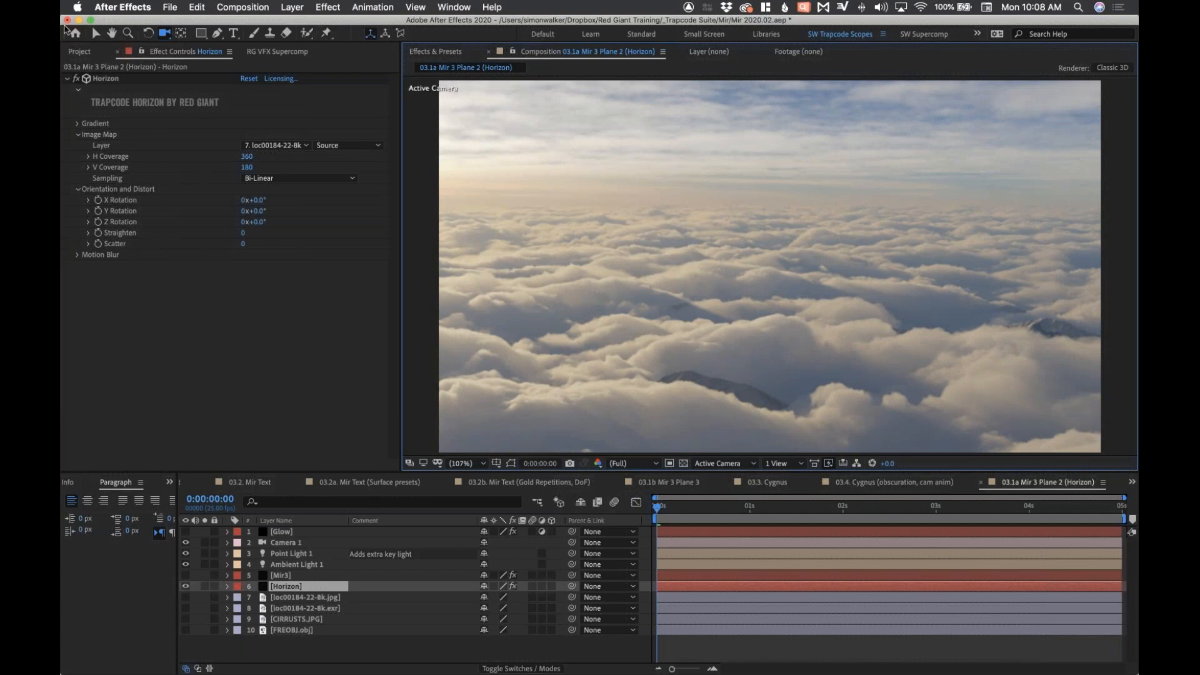
Return to 03.1b Mir 3 Plane 3, check the Mir3 layer's Custom Environment Map source and preview the plane's reflections up to 0:00:01:21.
left_click(79, 52)
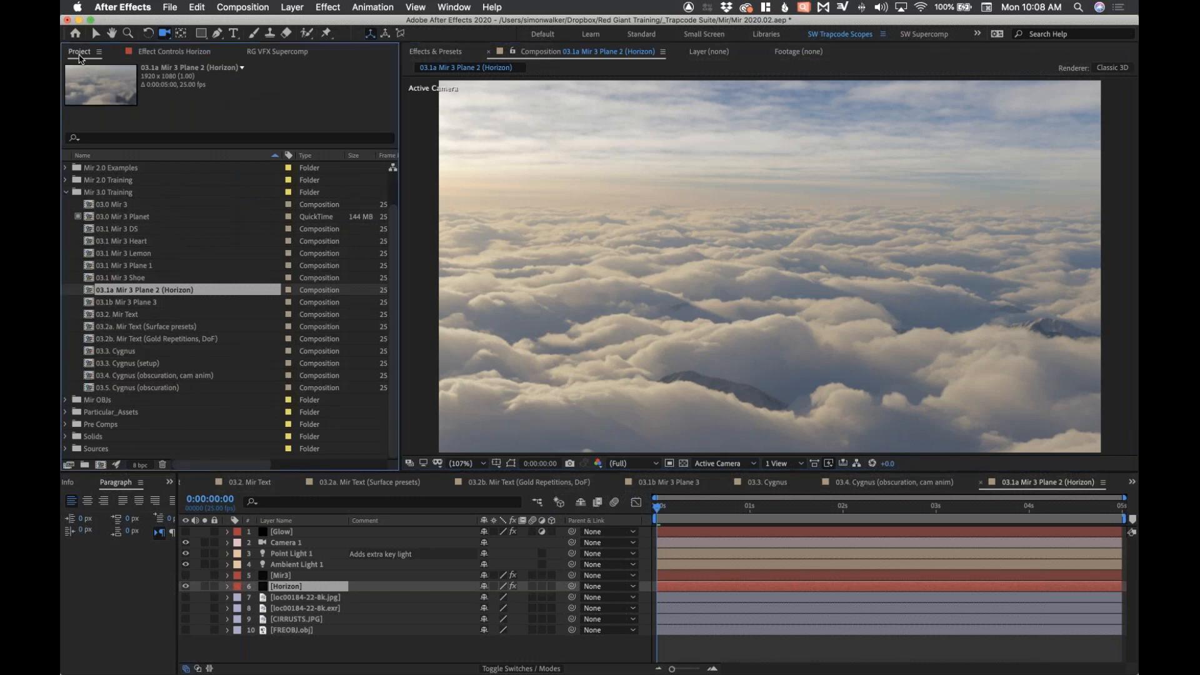
left_click(669, 482)
left_click_drag(777, 508, 836, 511)
left_click(288, 598)
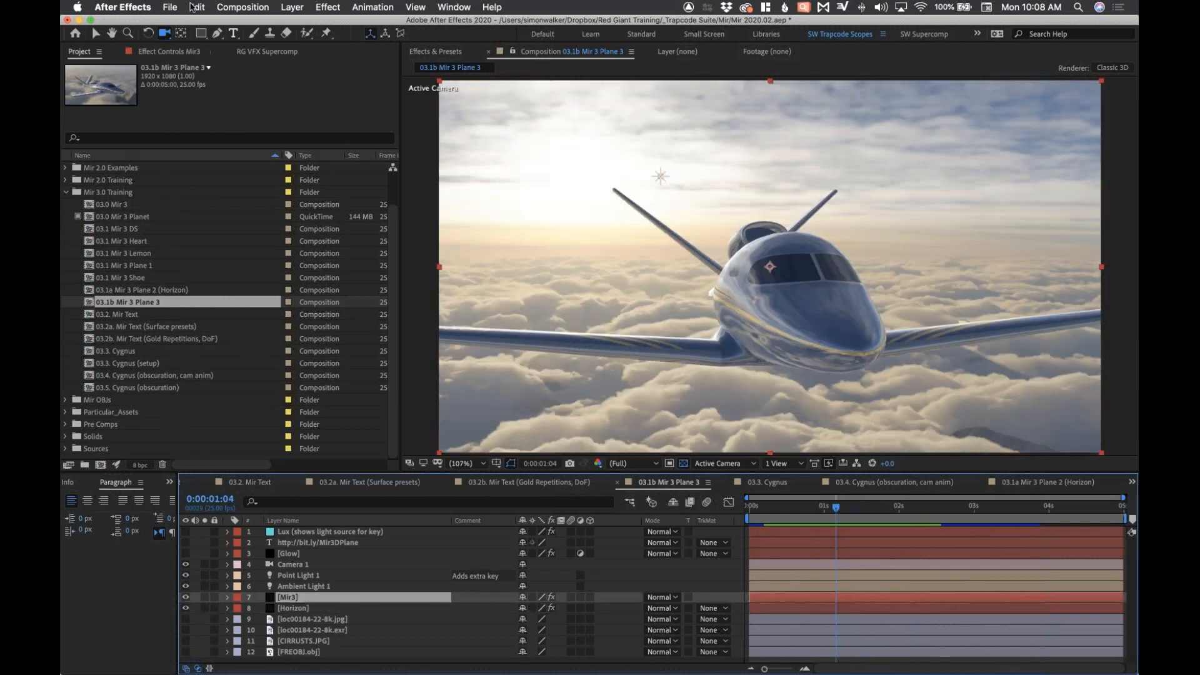
left_click(175, 52)
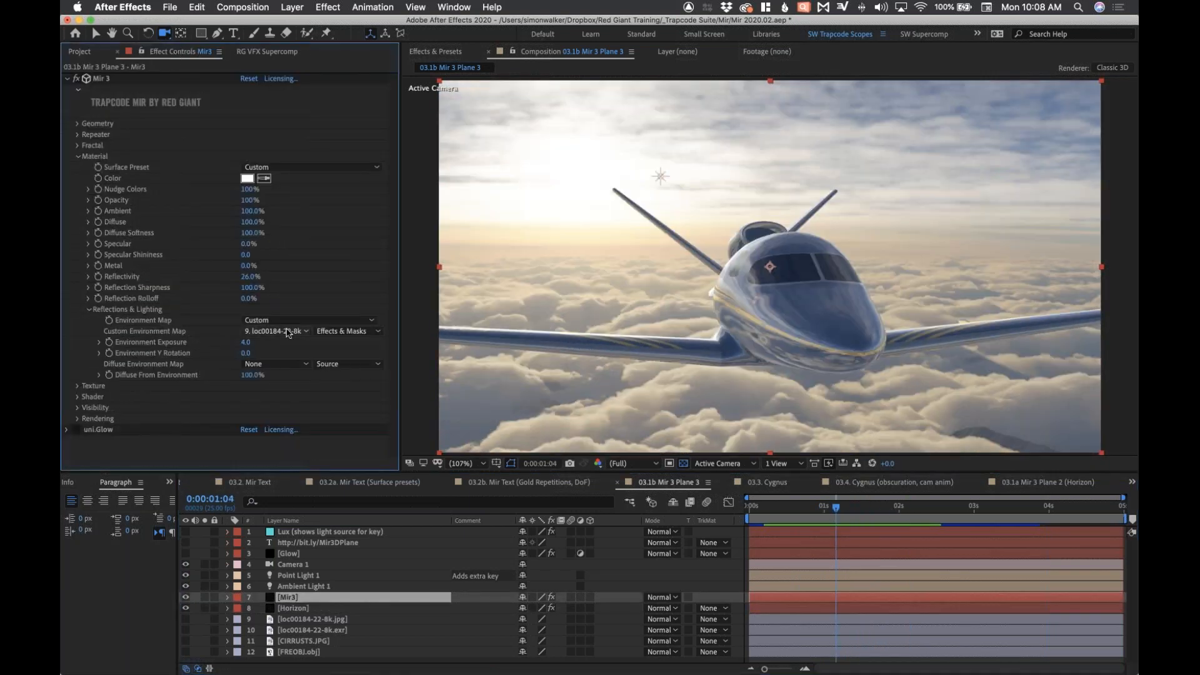
left_click(290, 333)
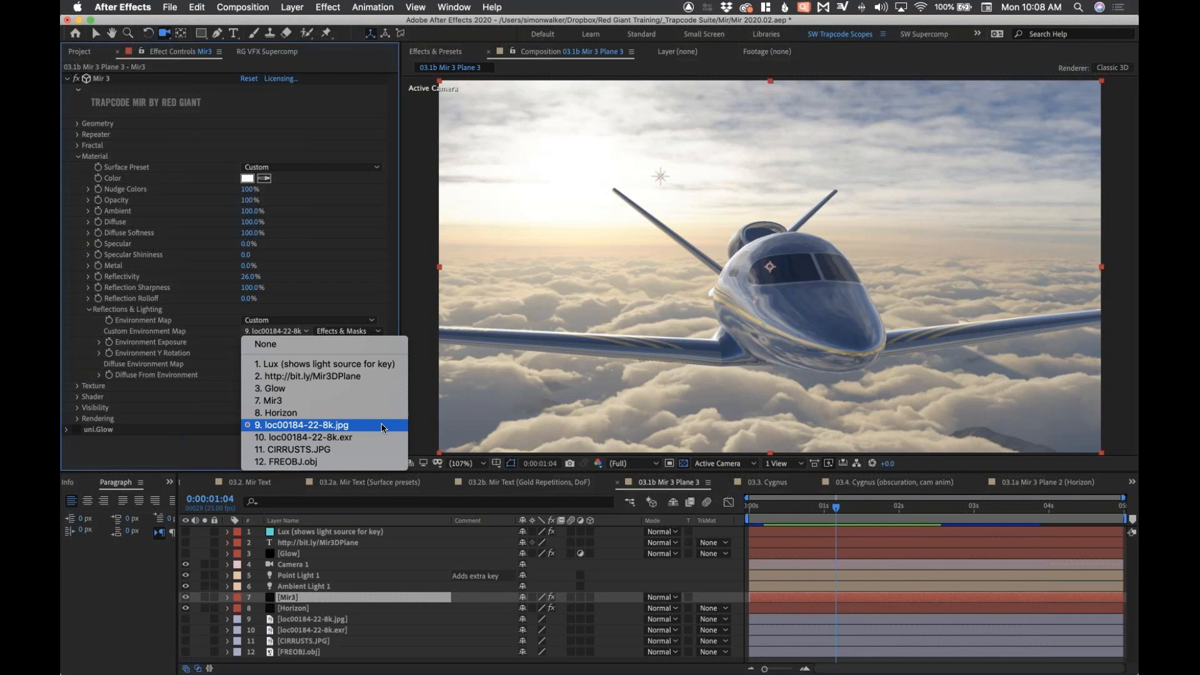
left_click(805, 514)
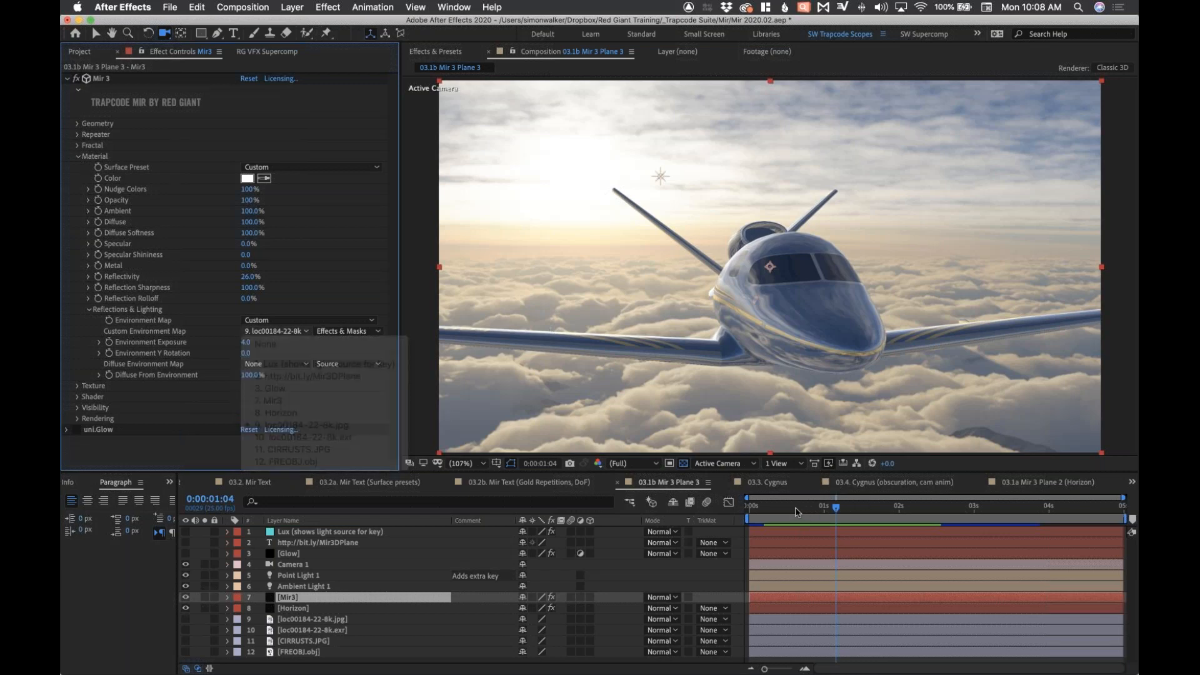
left_click_drag(825, 513, 887, 513)
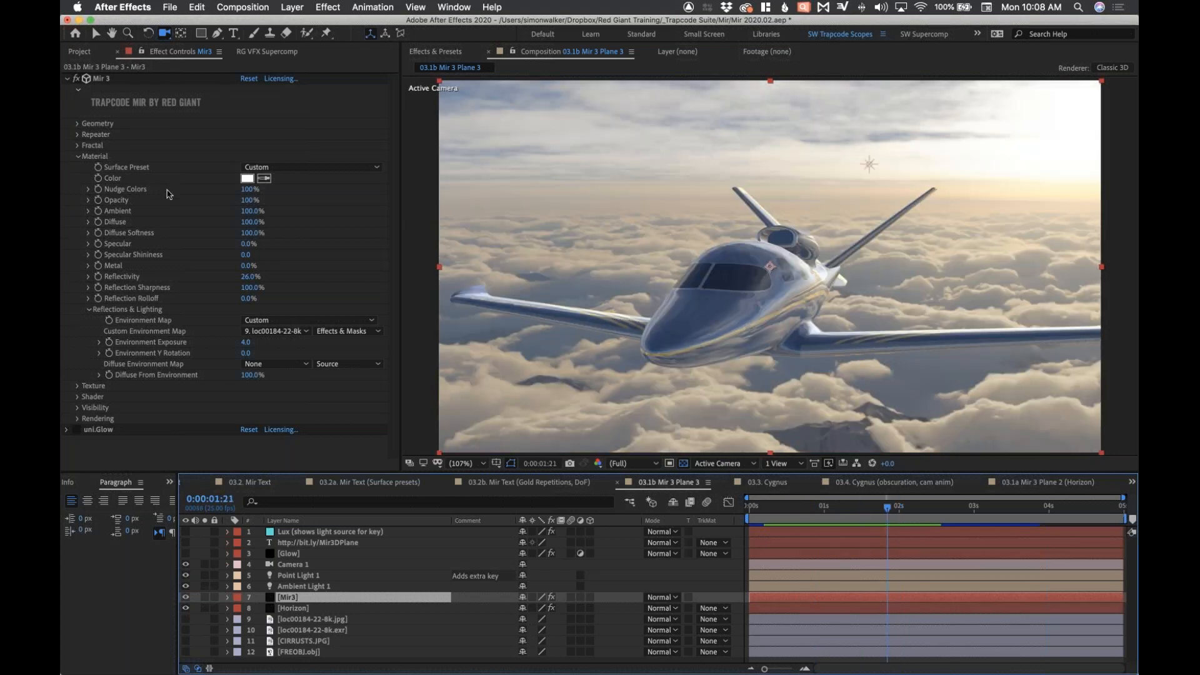
Set the Horizon layer's Z Rotation to -22° and preview the tilted background up to 0:00:01:15.
left_click(277, 609)
left_click(78, 146)
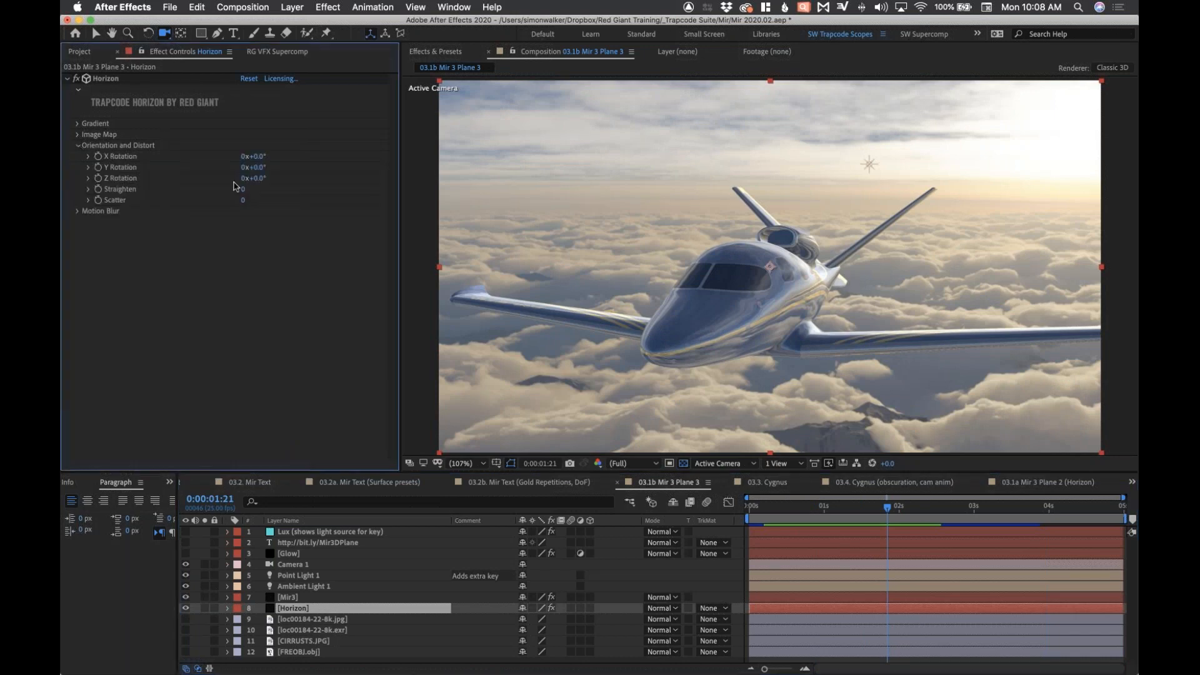
left_click_drag(265, 167, 253, 179)
left_click_drag(771, 511, 871, 510)
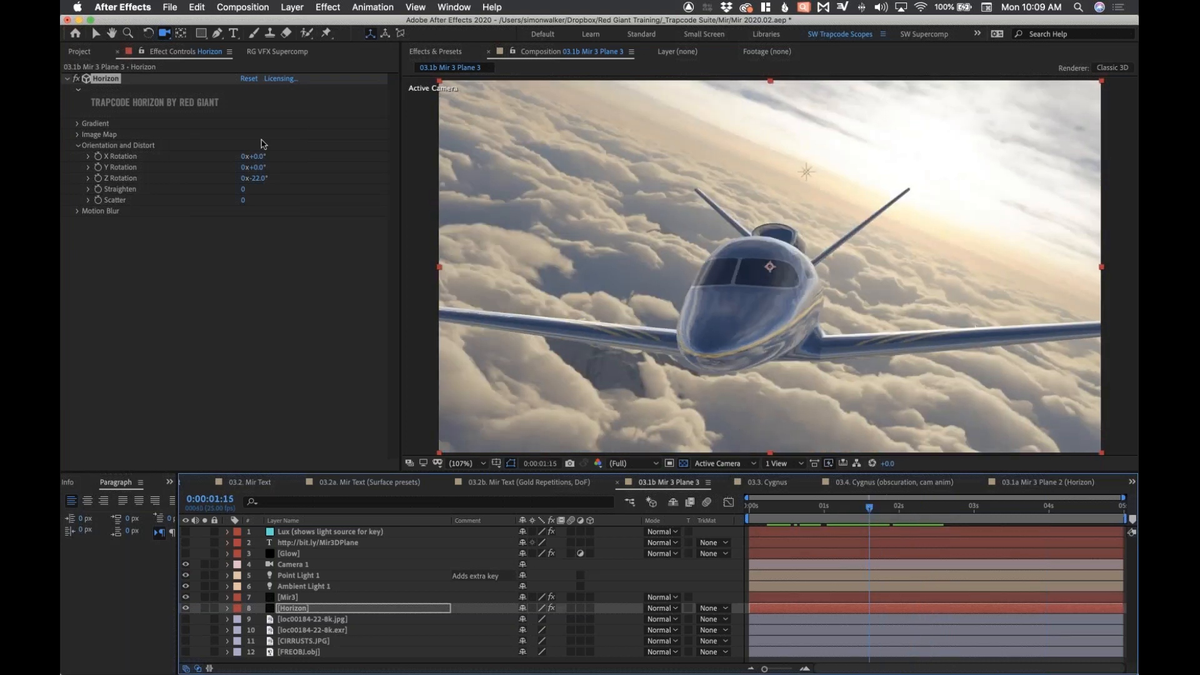
Open the 03.4. Cygnus (obscuration, cam anim) composition and preview the satellite with its blue particle rings up to 0:00:03:04.
left_click(80, 53)
left_click(160, 377)
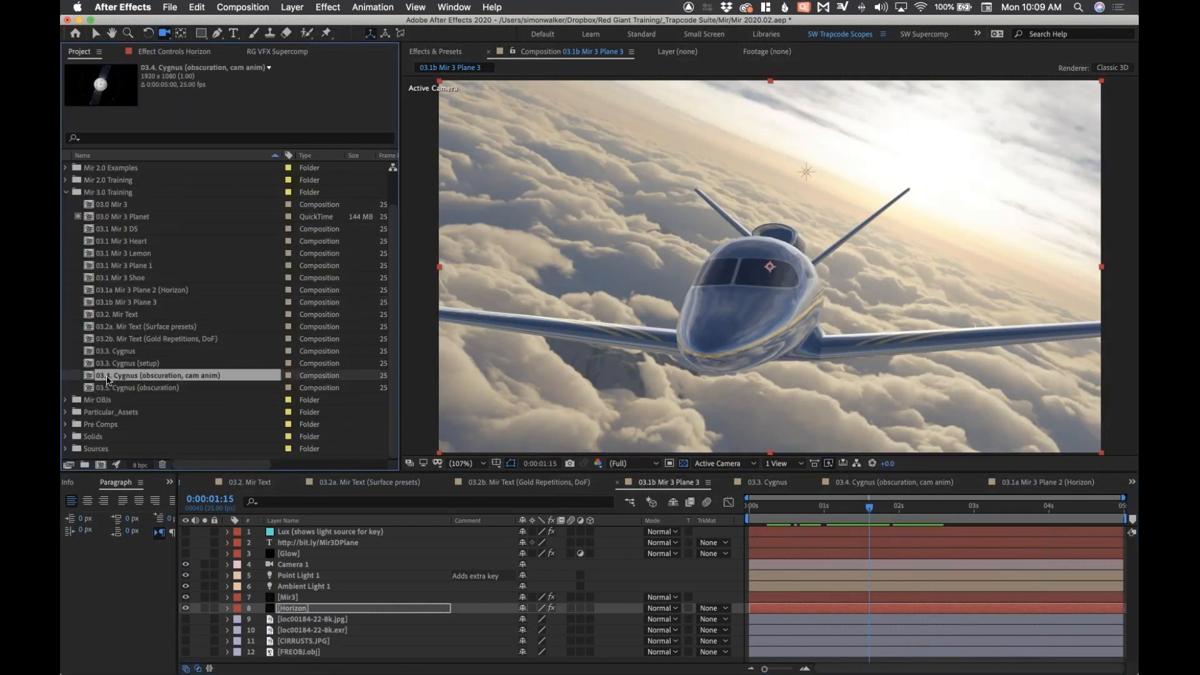
double_click(88, 378)
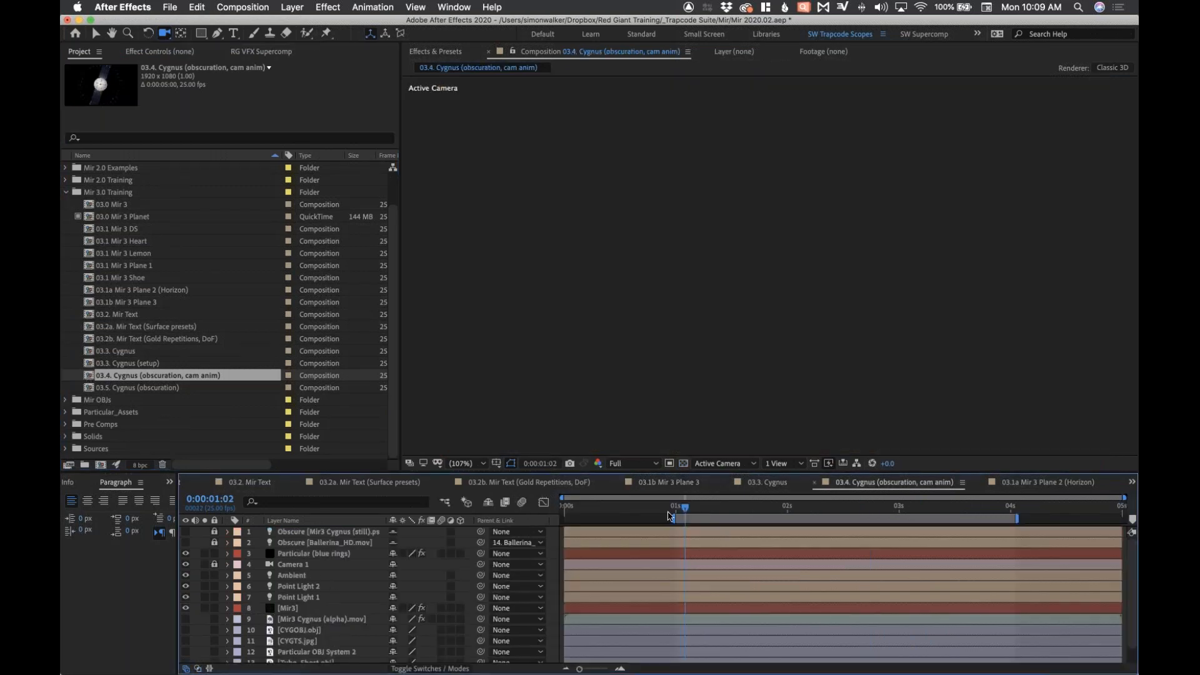
left_click_drag(685, 507, 780, 512)
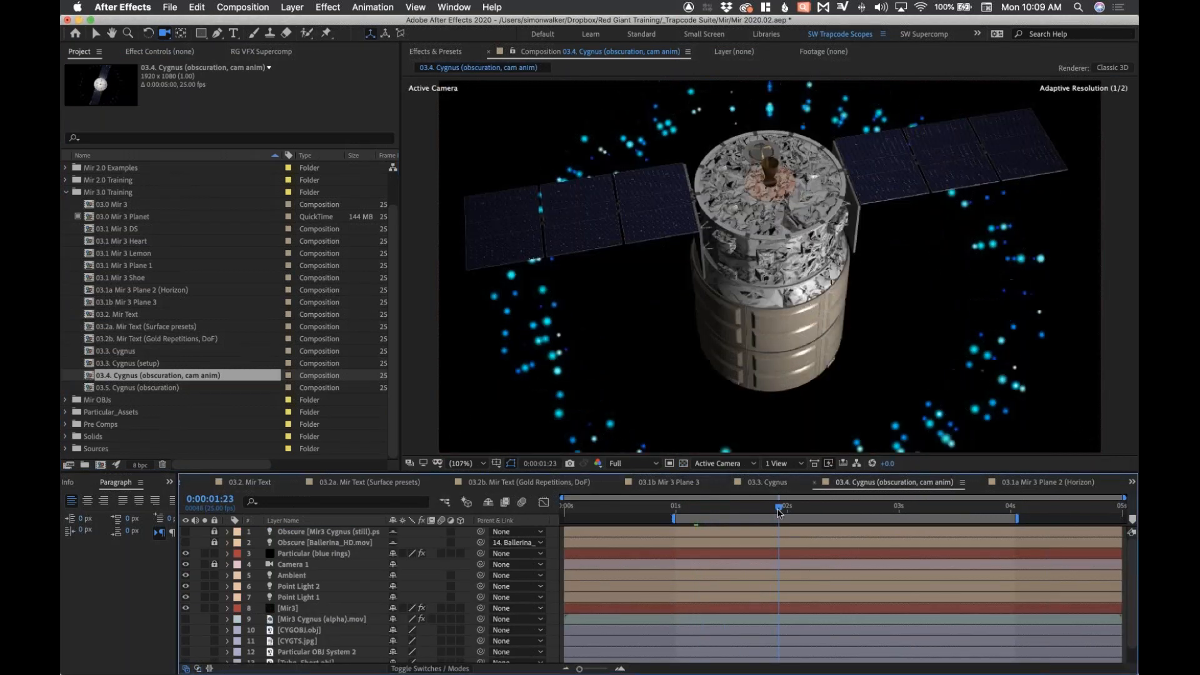
left_click(847, 509)
left_click_drag(849, 511, 925, 511)
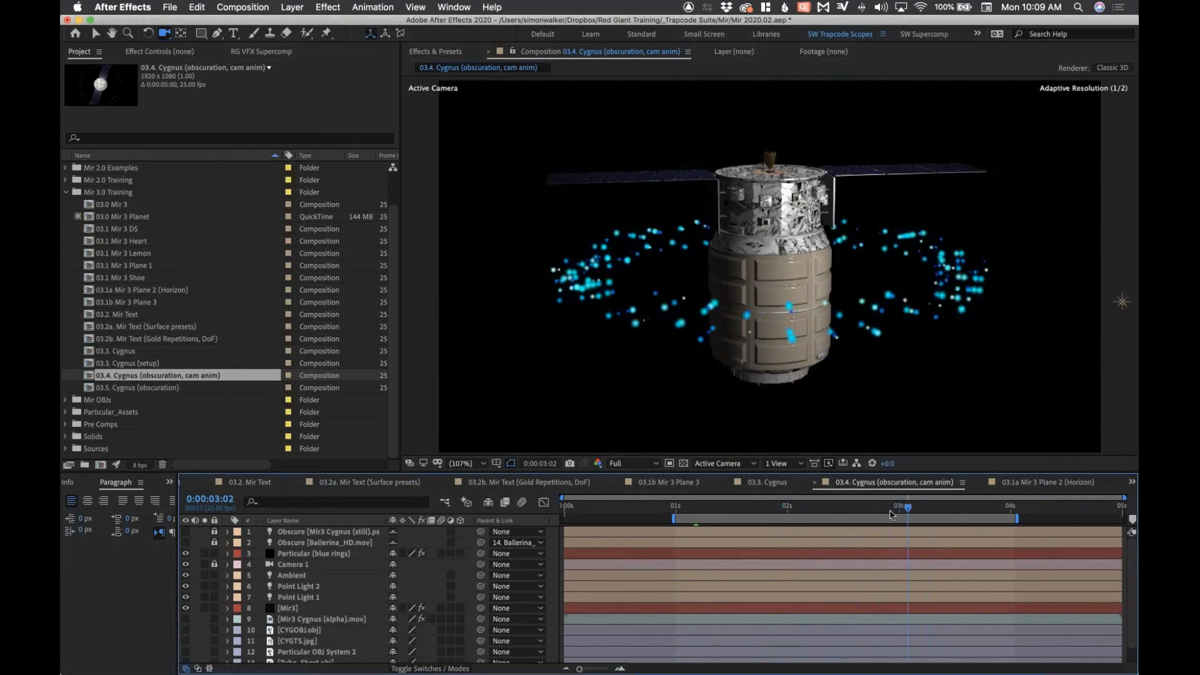
left_click_drag(945, 512, 917, 513)
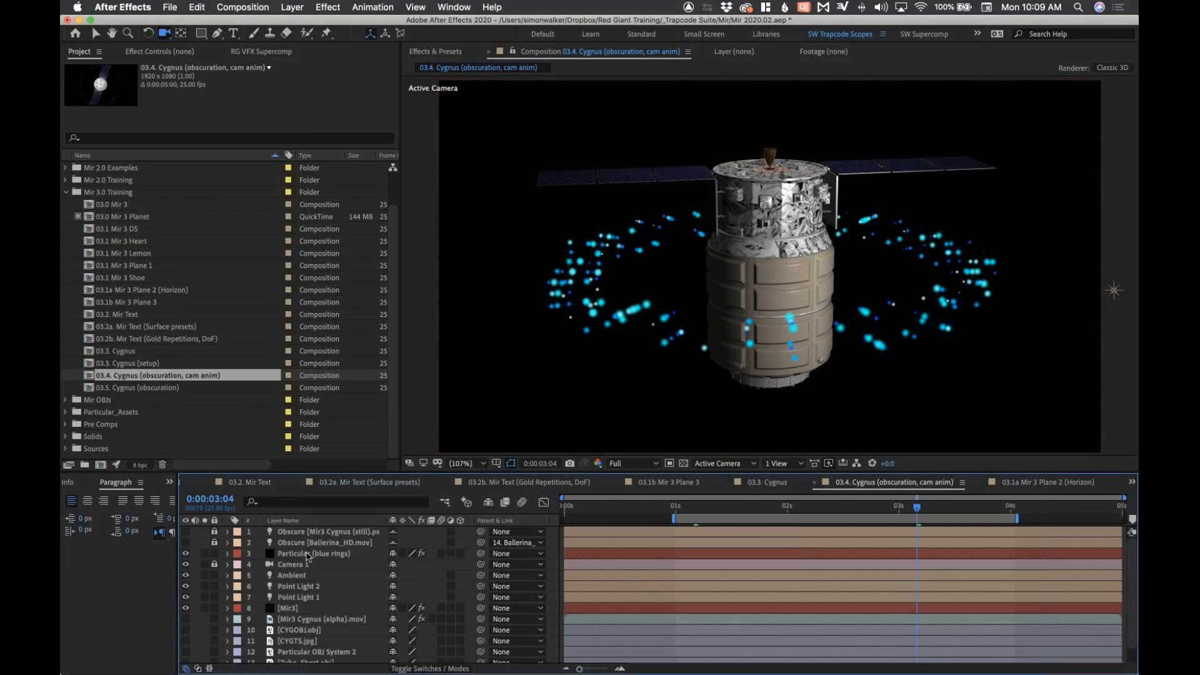
Check the Near and Far Curves options and the Z Buffer layer list in the Particular (blue rings) layer's Visibility settings.
left_click(307, 553)
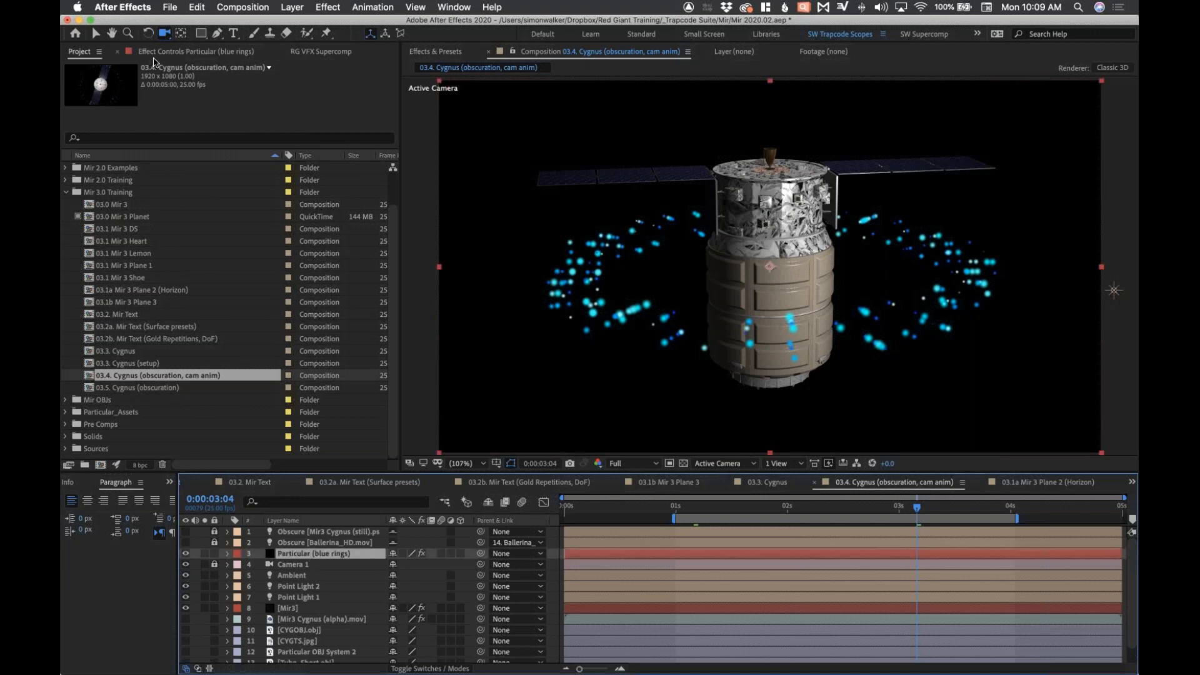
left_click(157, 51)
left_click(76, 236)
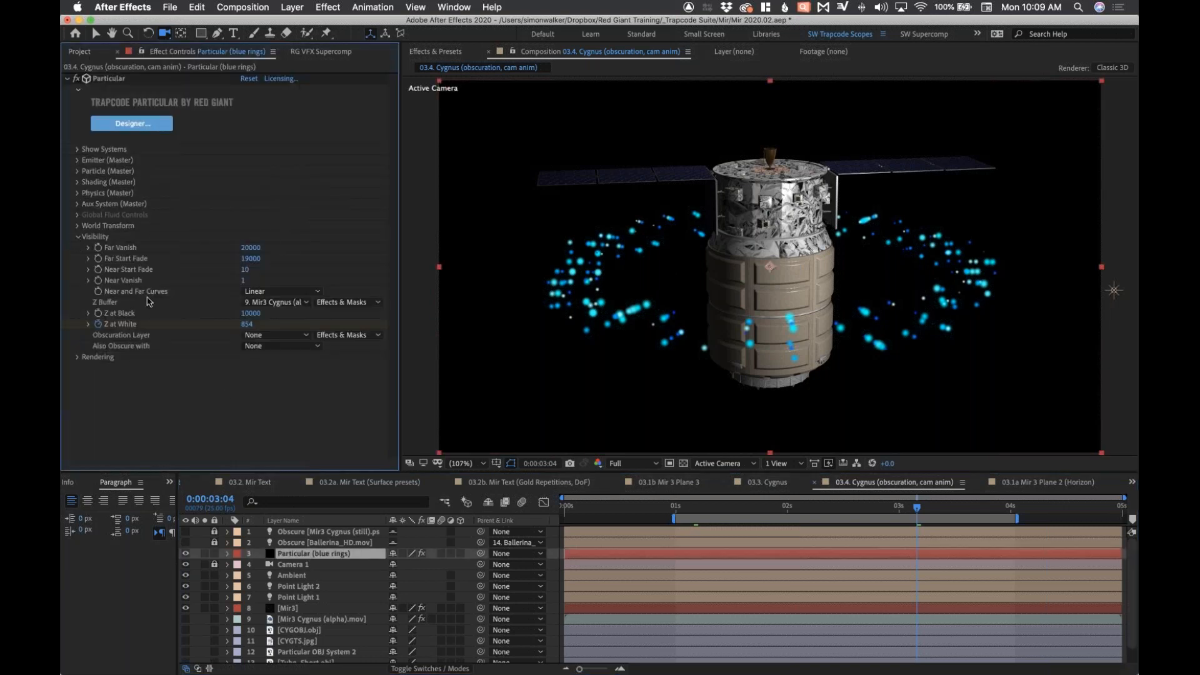
left_click(294, 291)
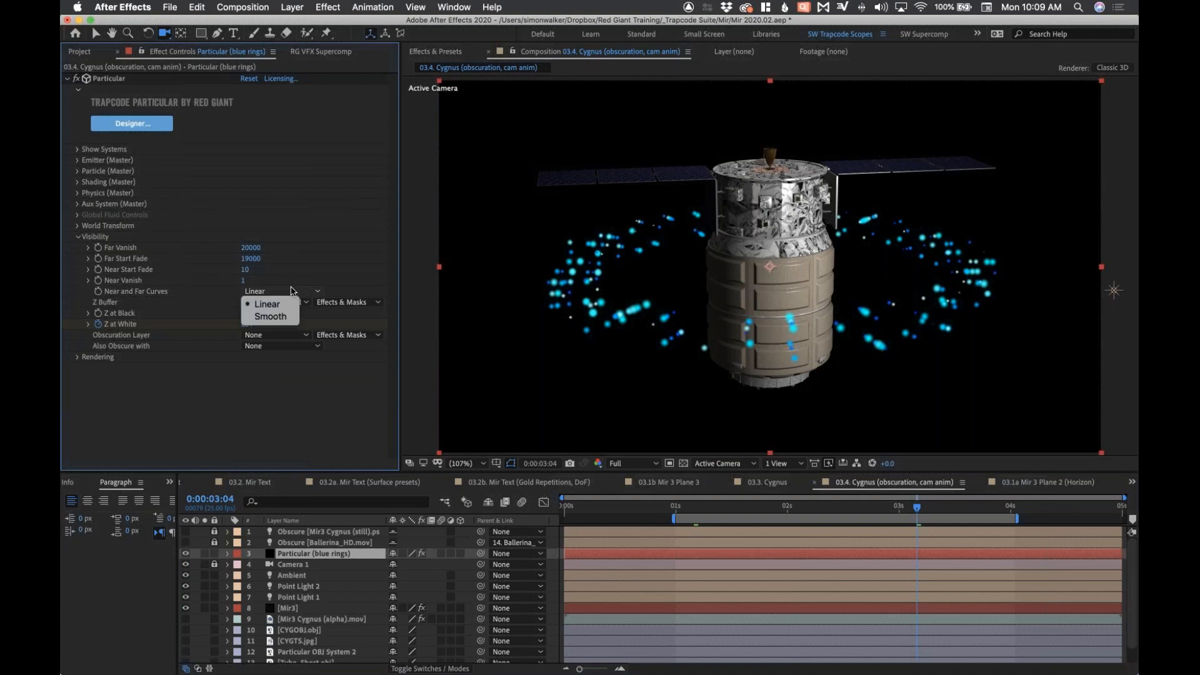
left_click(196, 420)
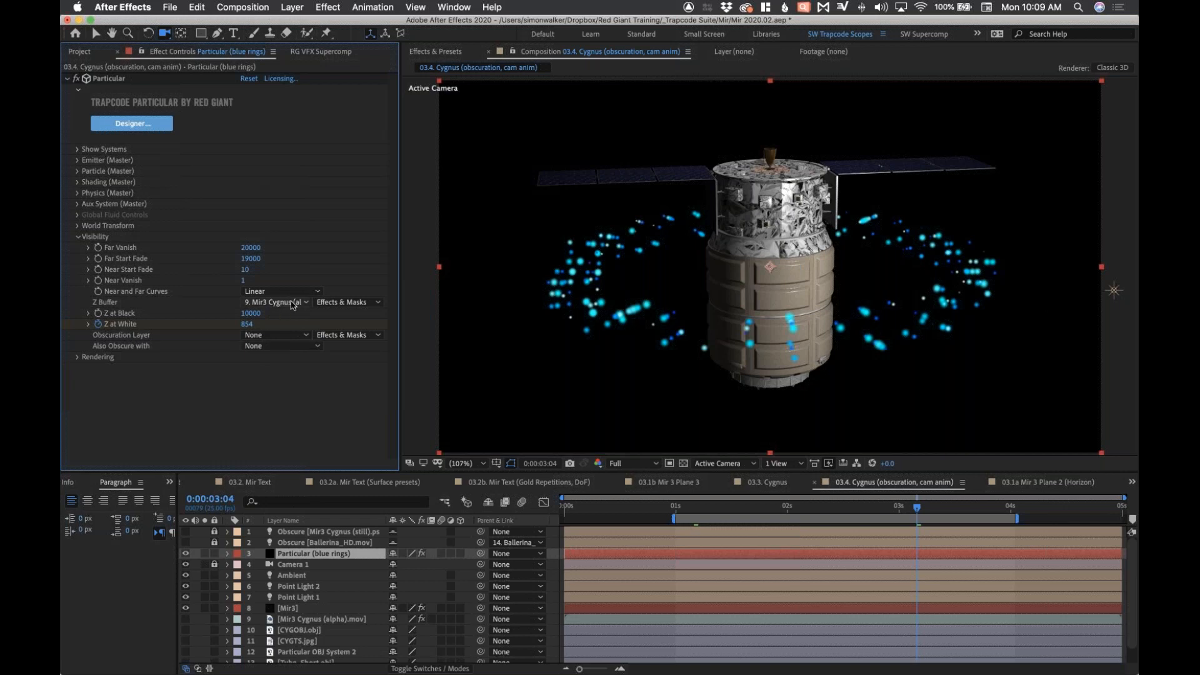
left_click(292, 303)
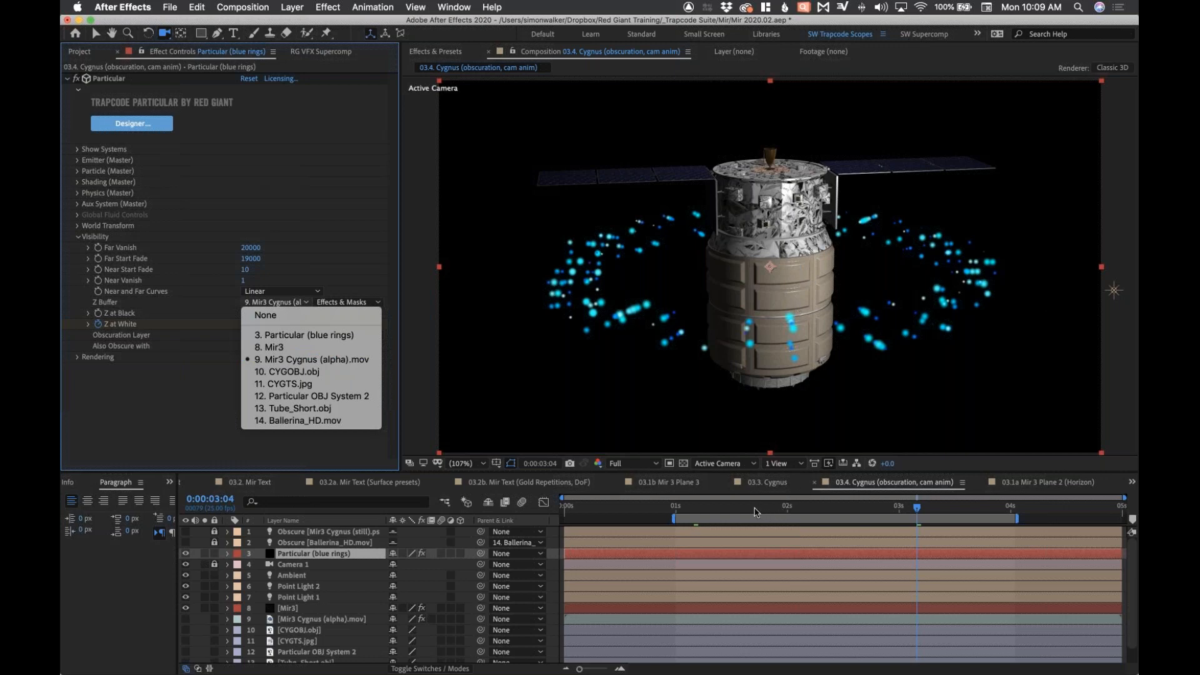
left_click(744, 507)
left_click_drag(770, 508, 920, 512)
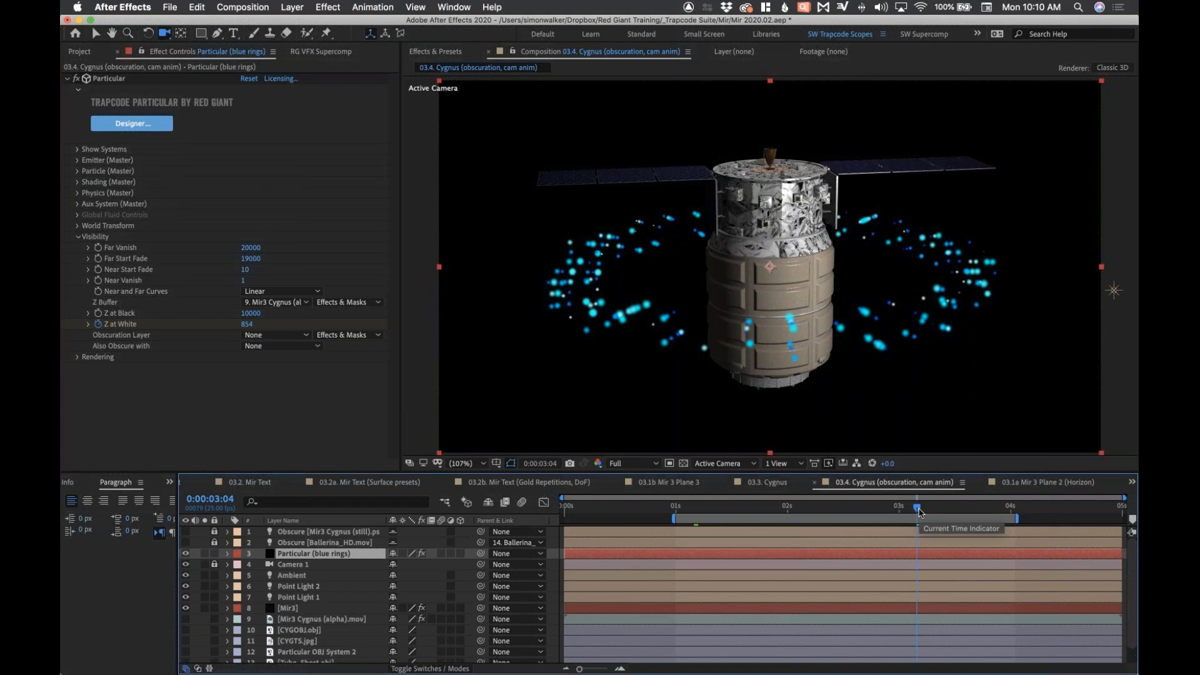
Switch to Chrome and go back from the Adding Lens Flares video to the YouTube channel's videos list.
key("super+Tab")
key("super+Tab")
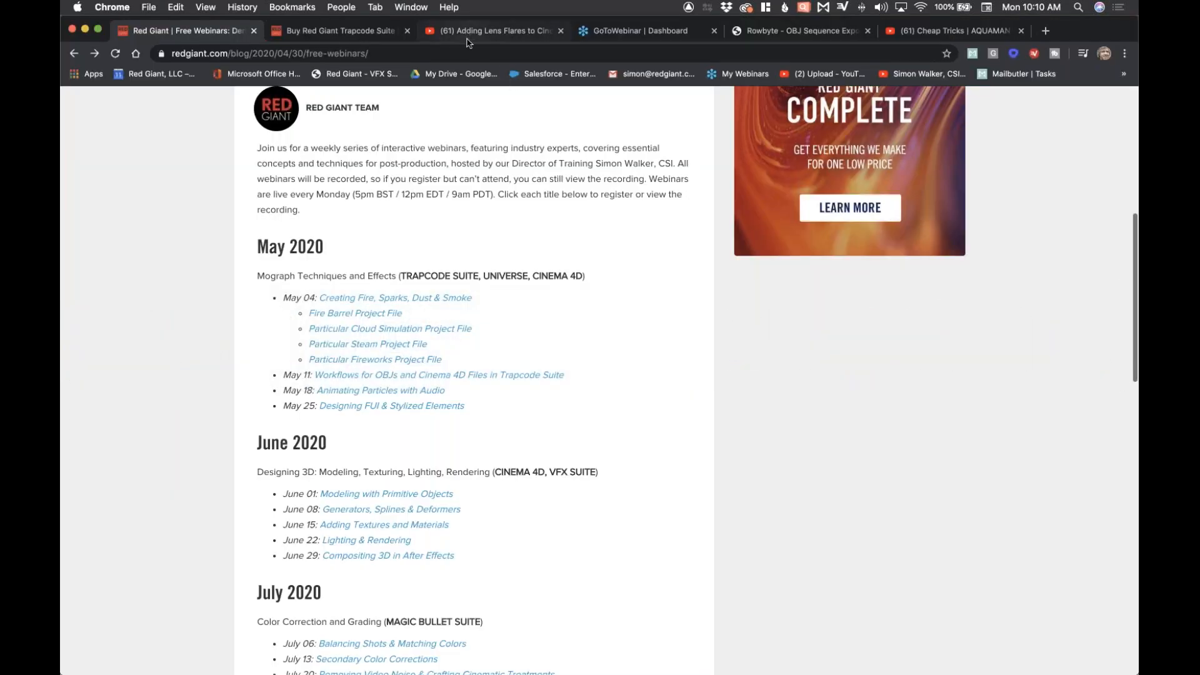
left_click(470, 34)
left_click(74, 53)
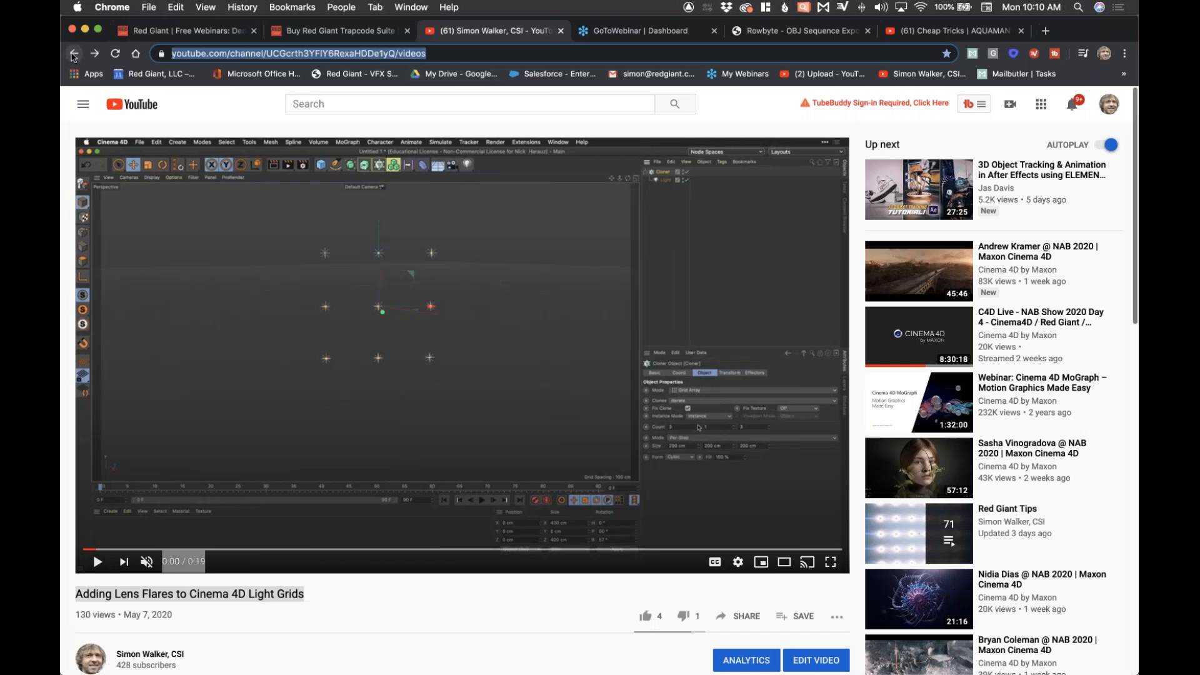
Find the Fast 3D compositing with Horizon and Mir tutorial among the channel's videos and play it.
scroll(579, 426, "down", 6)
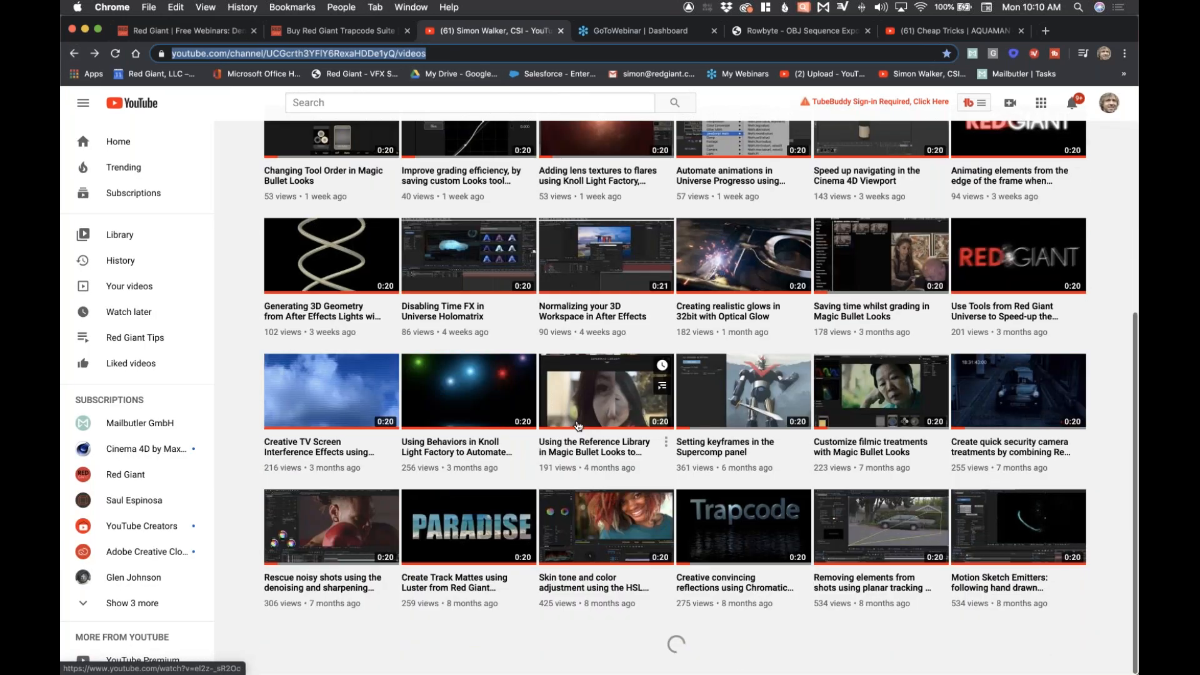
scroll(577, 425, "up", 2)
scroll(576, 425, "down", 7)
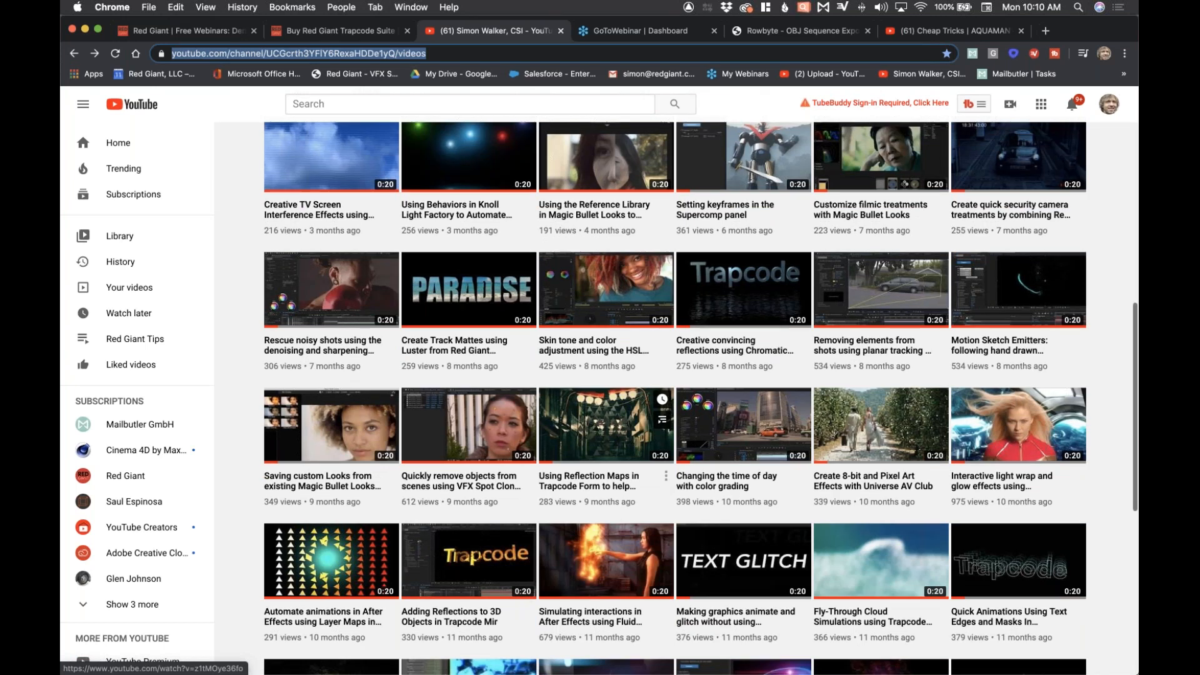
scroll(607, 375, "down", 7)
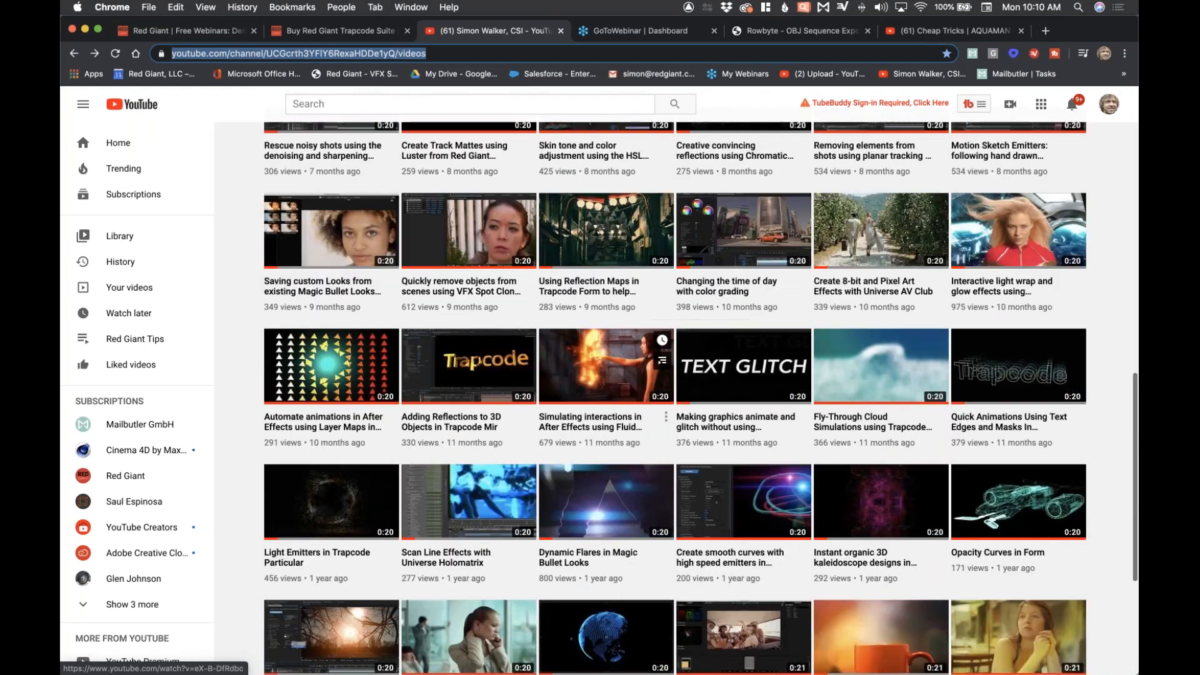
scroll(600, 350, "down", 3)
scroll(600, 350, "up", 1)
left_click(600, 350)
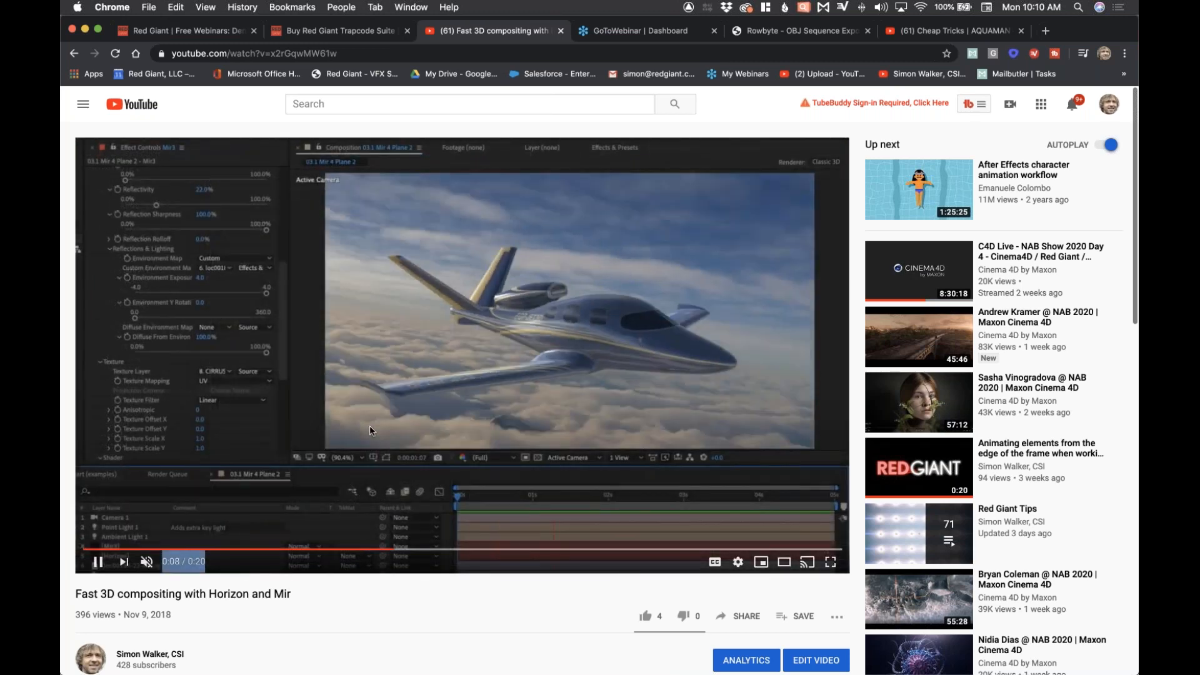
Pause the video at 0:10, read its description with the model, HDRI and project file links, and return to the channel's videos list.
left_click(98, 562)
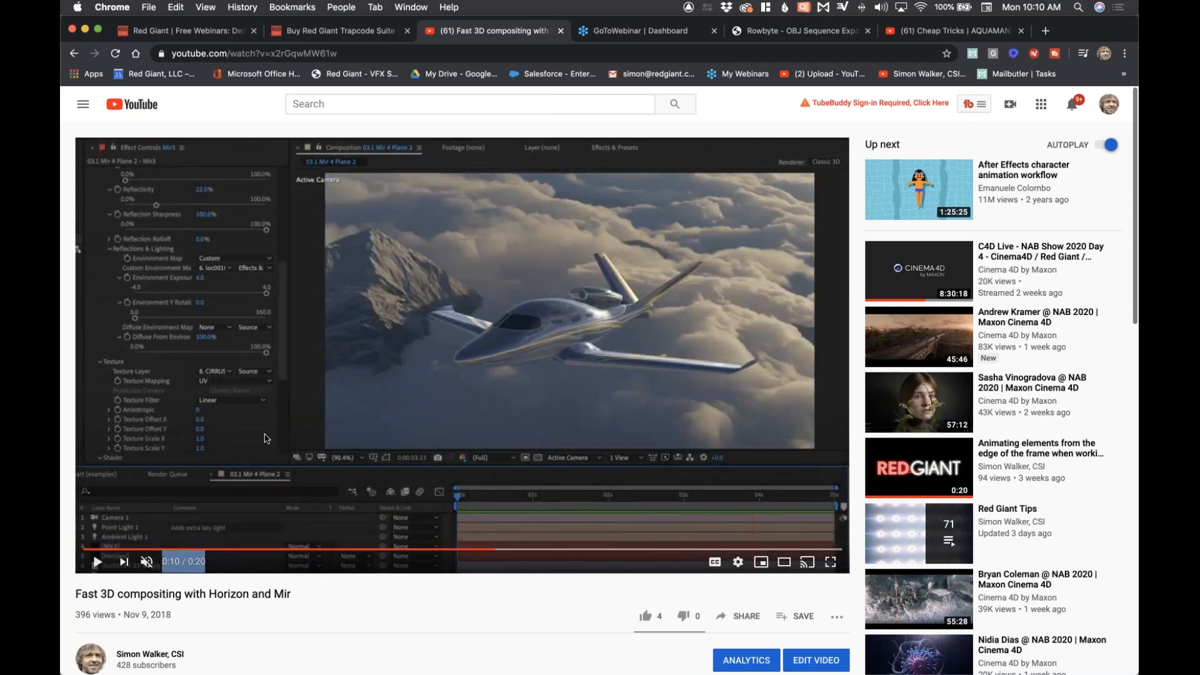
scroll(224, 491, "down", 4)
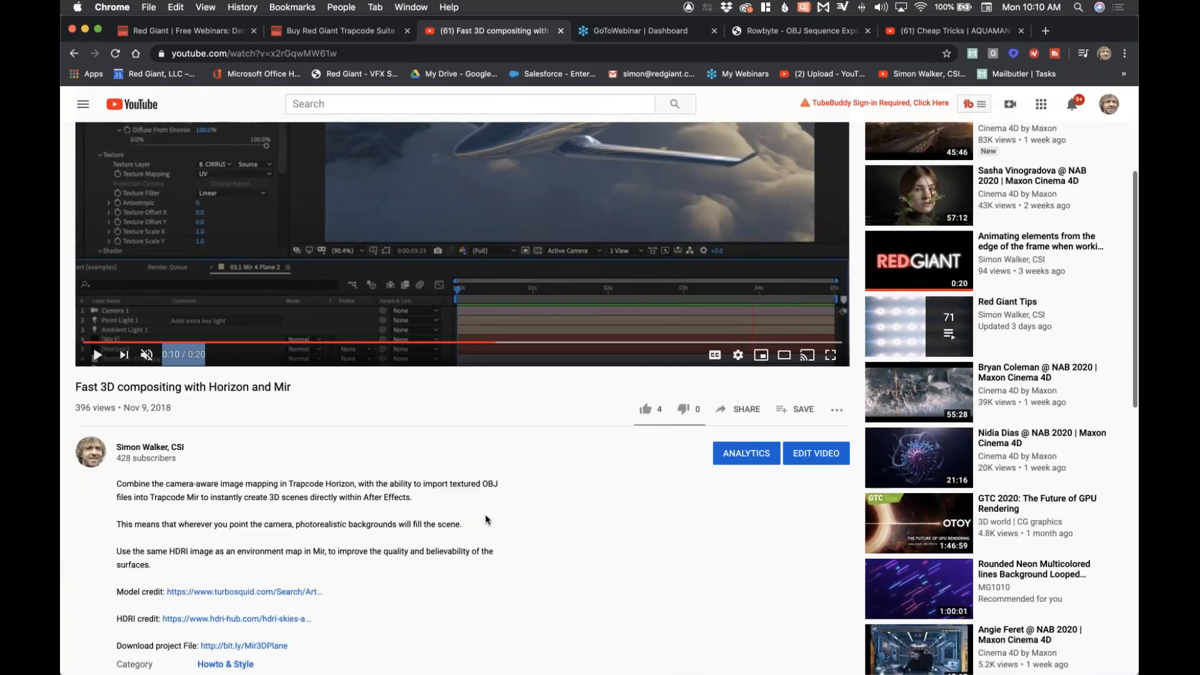
scroll(143, 522, "down", 3)
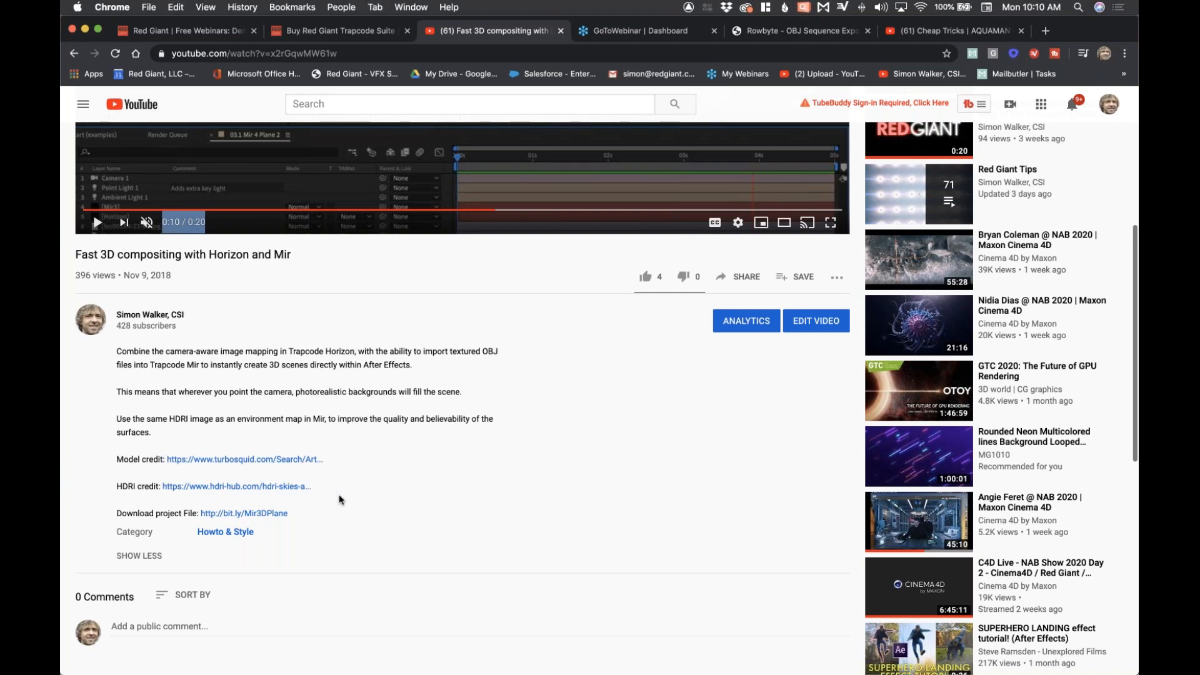
scroll(346, 498, "up", 2)
scroll(347, 496, "up", 3)
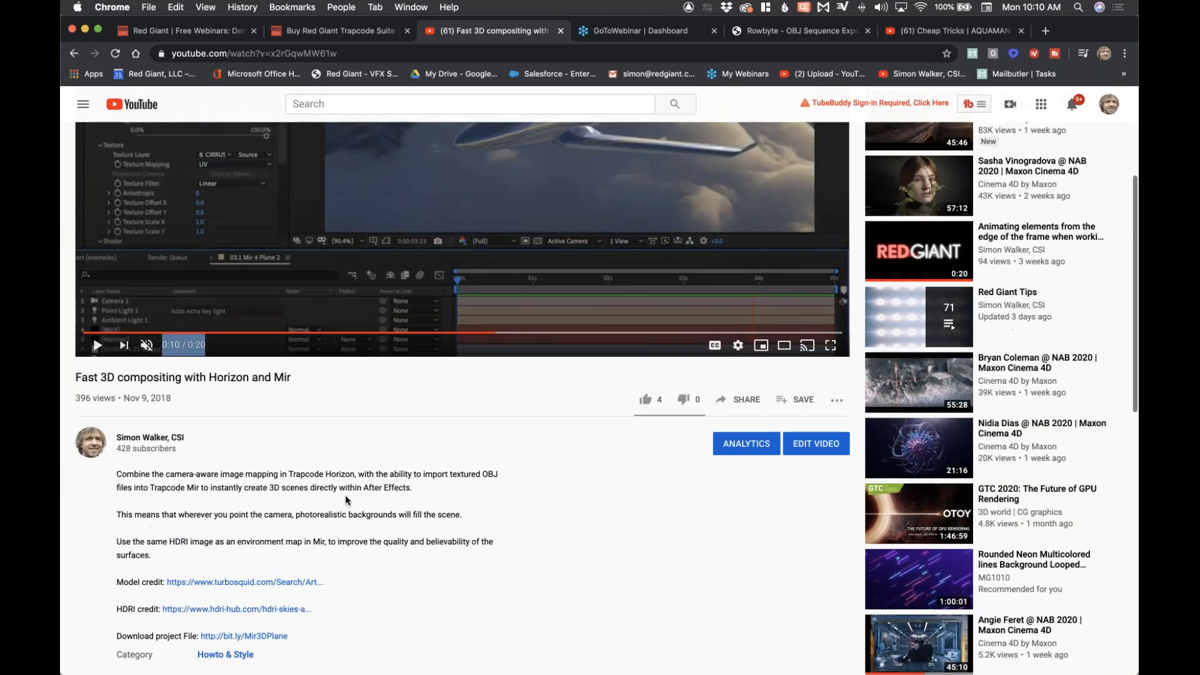
scroll(345, 498, "down", 2)
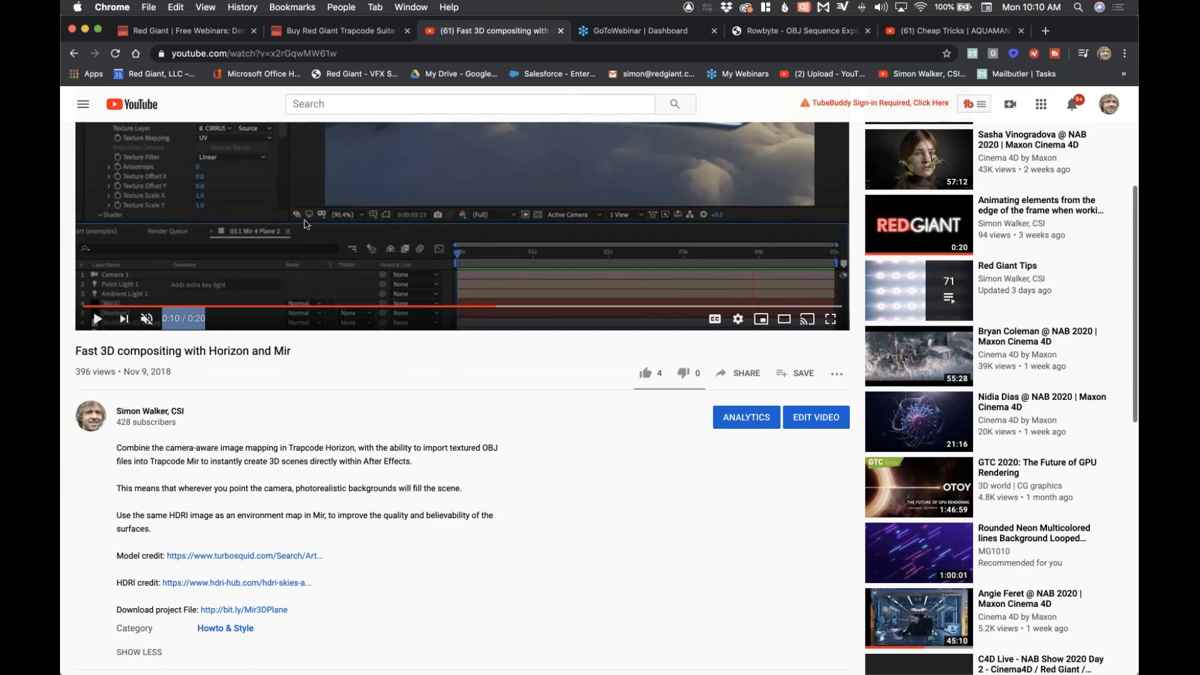
scroll(306, 224, "up", 4)
left_click(73, 54)
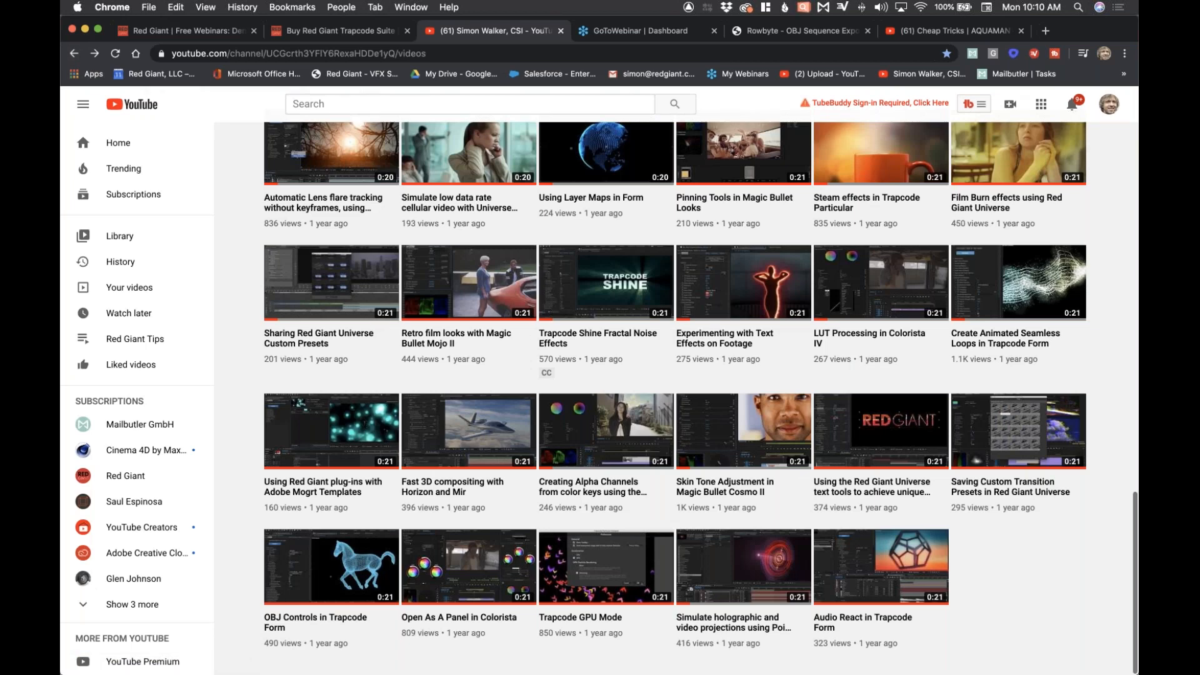
Open the Red Giant Free Webinars page, select its web address and review the May to July 2020 schedule.
key("super+Tab")
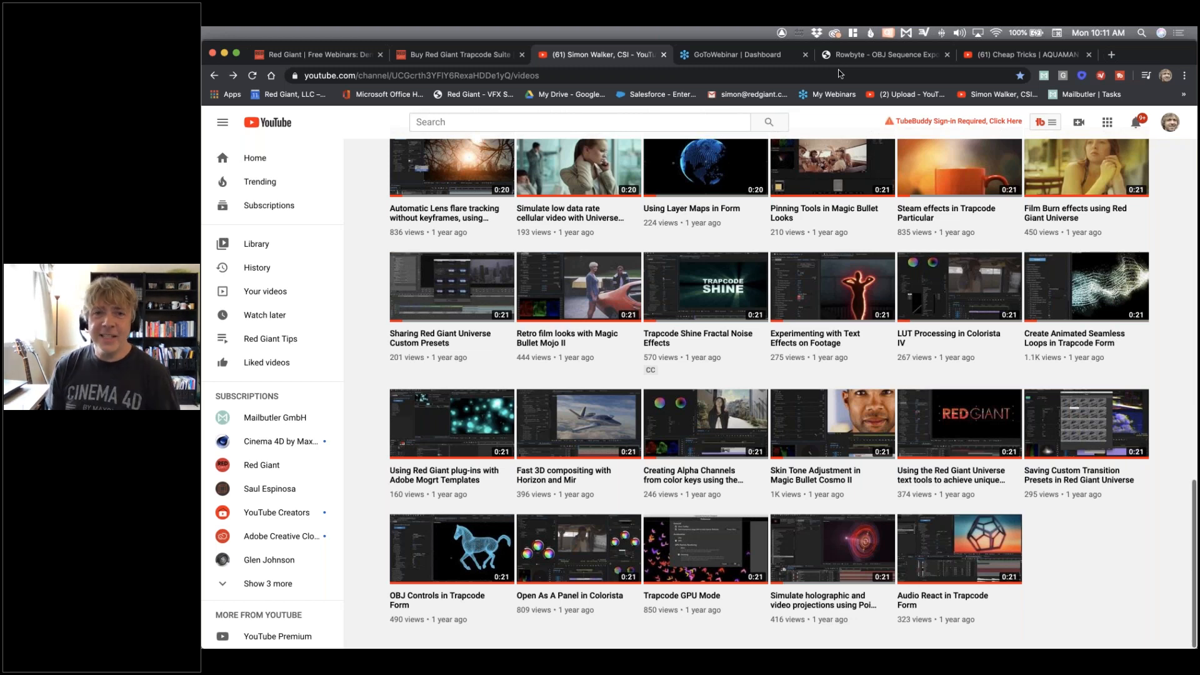
left_click(475, 54)
left_click(320, 55)
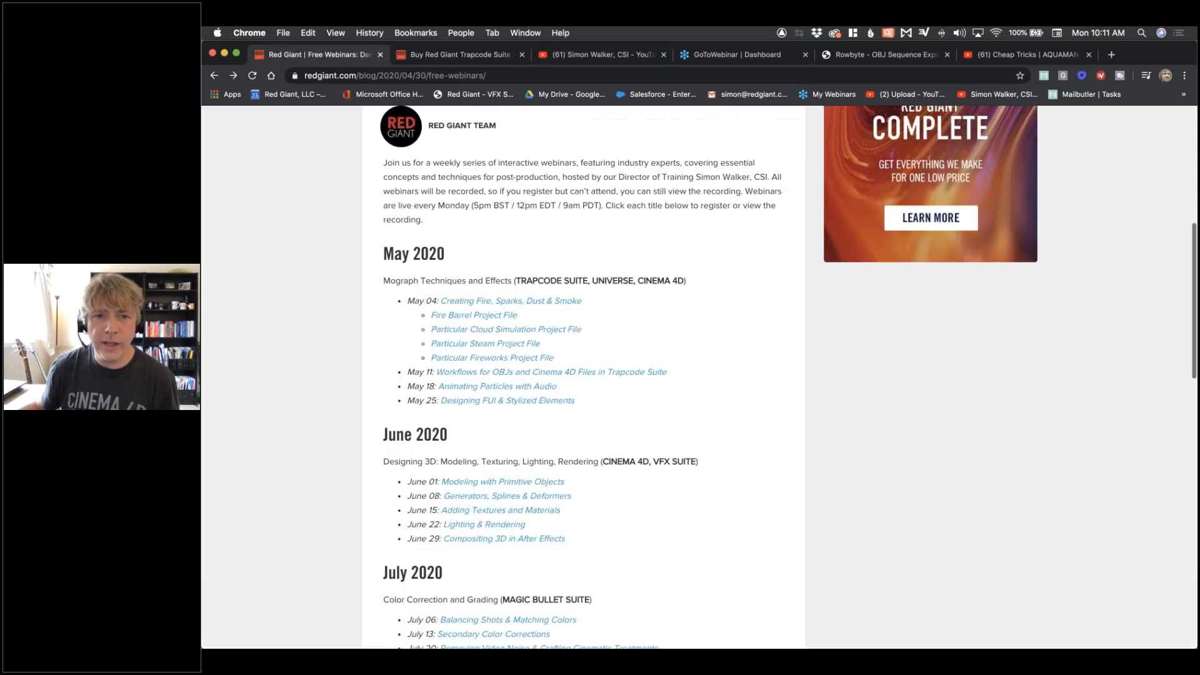
scroll(681, 281, "down", 3)
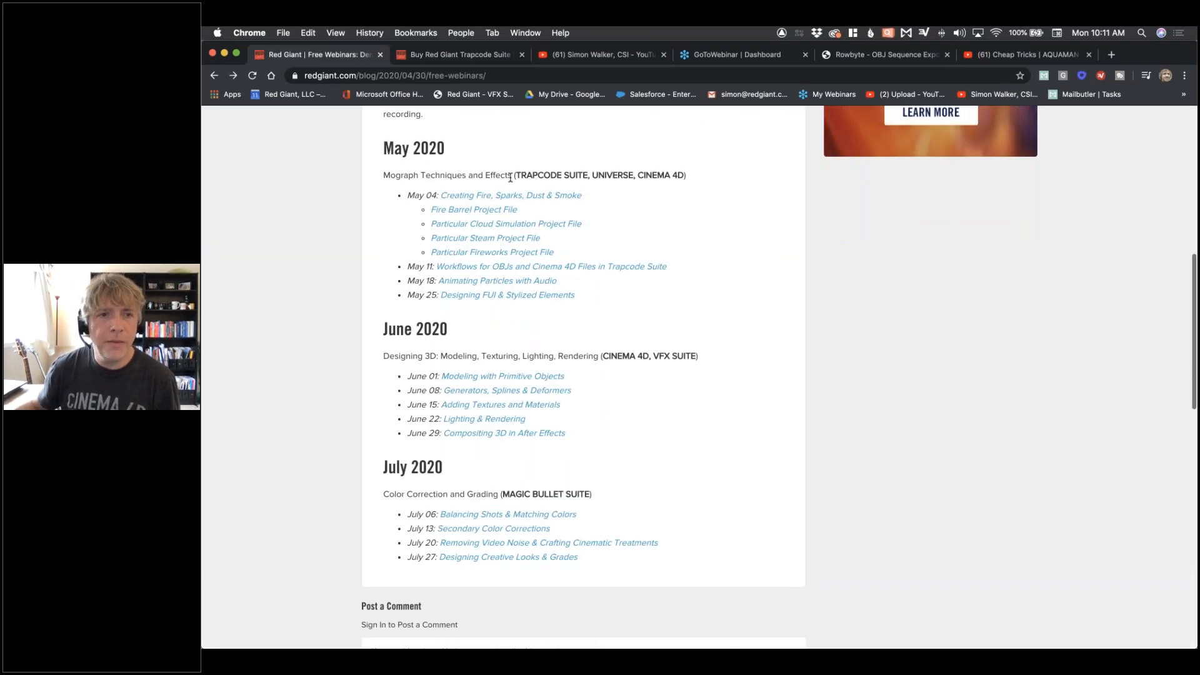
scroll(510, 177, "up", 7)
left_click(341, 75)
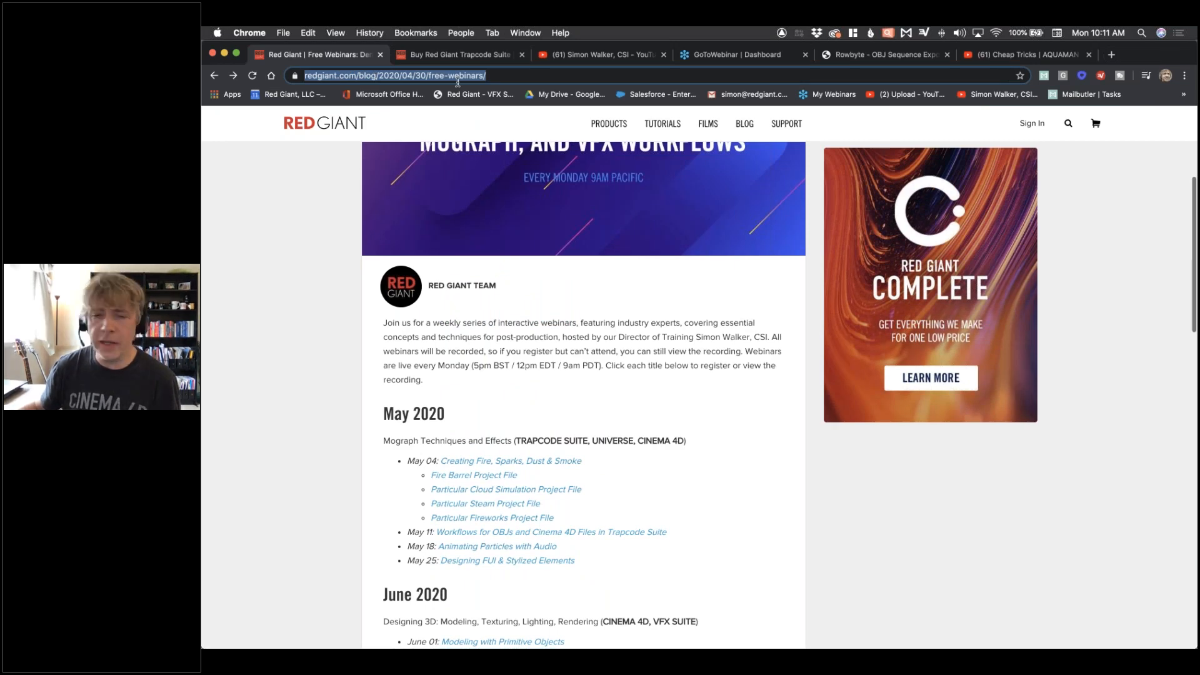
scroll(609, 257, "down", 3)
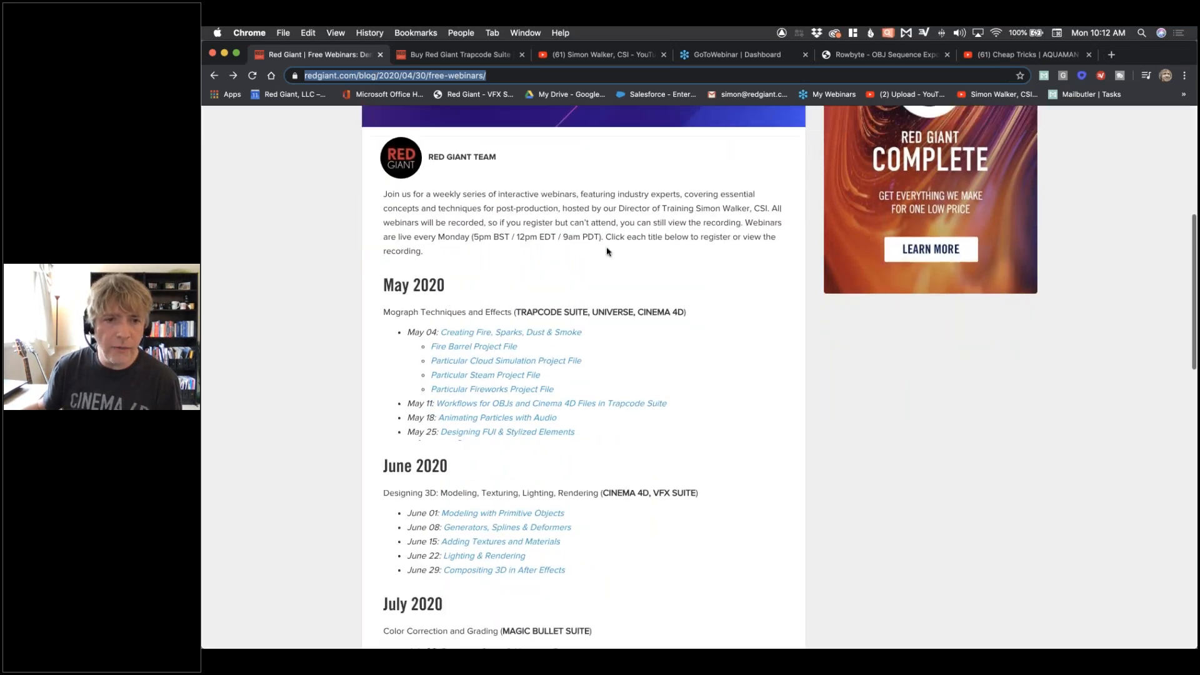
scroll(607, 251, "down", 2)
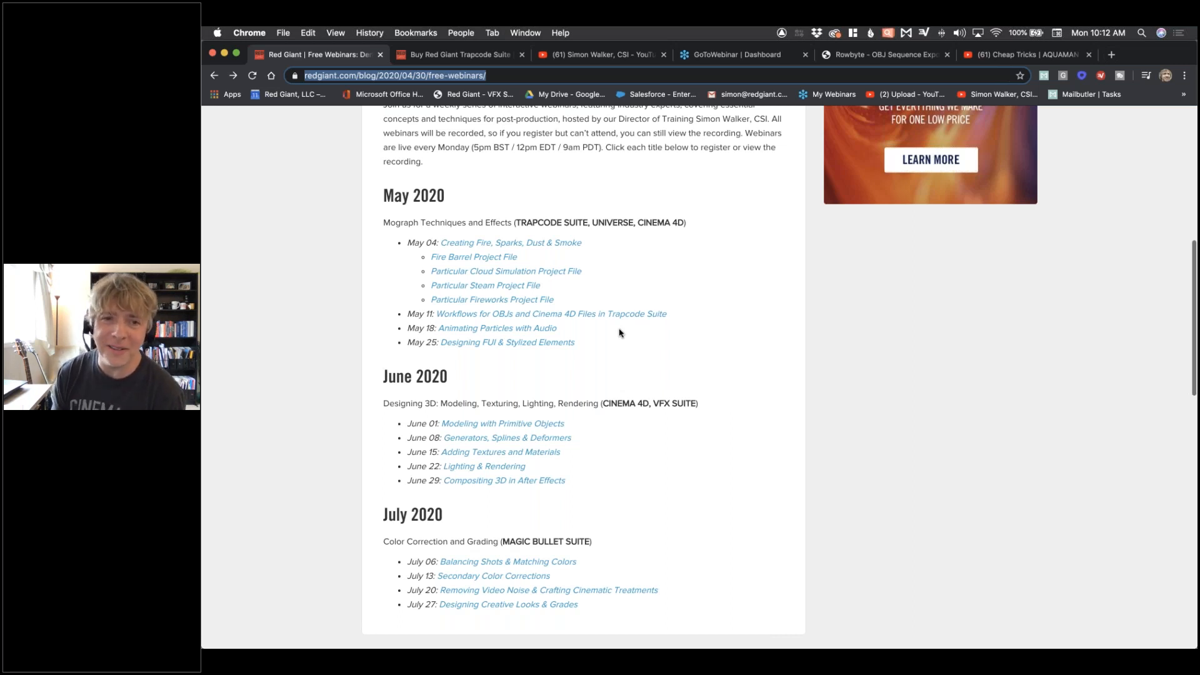
Switch from the browser to GoToMeeting.
key("super+Tab")
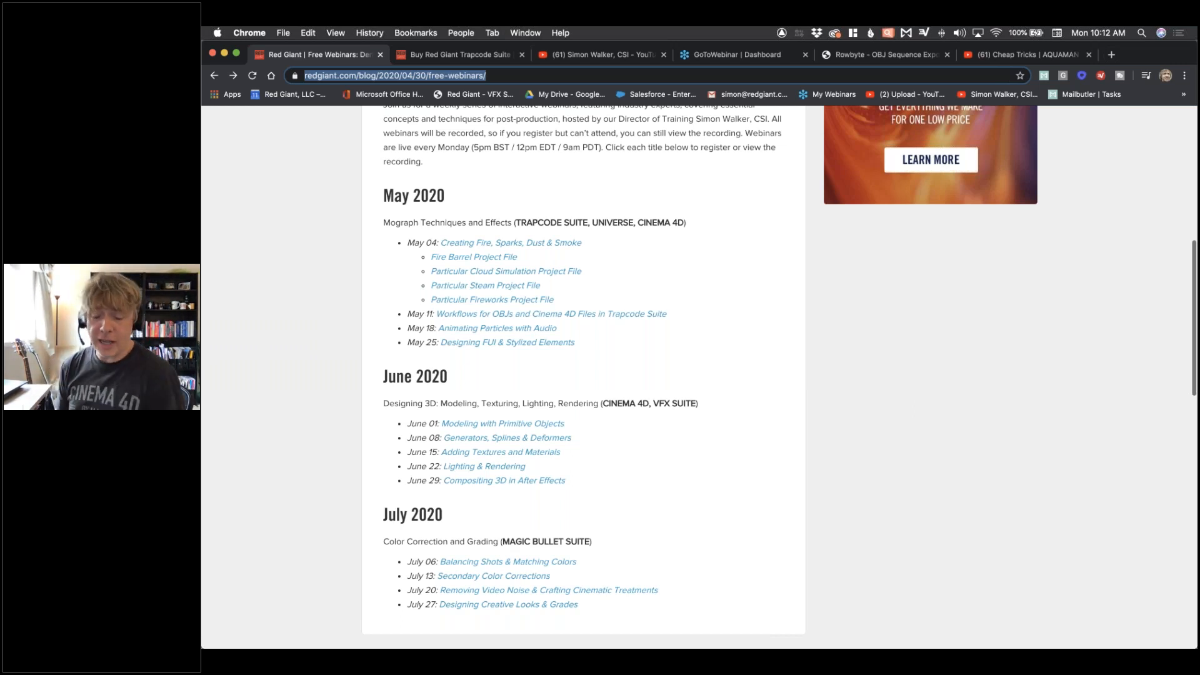
key("super+Tab")
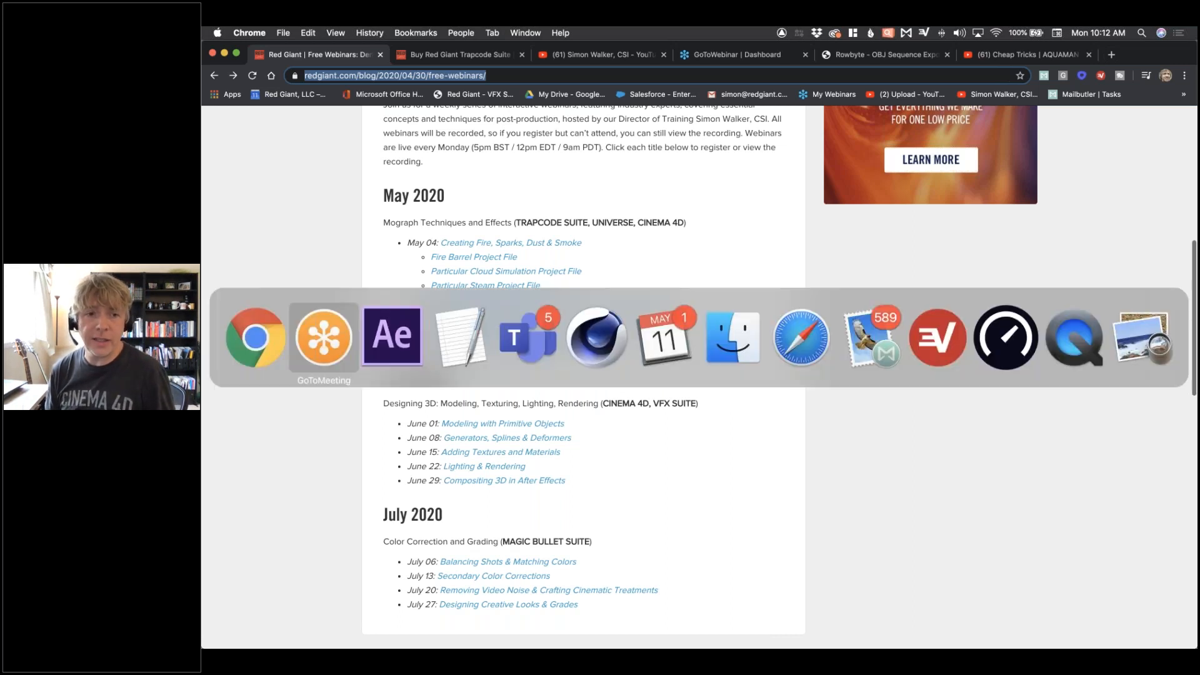